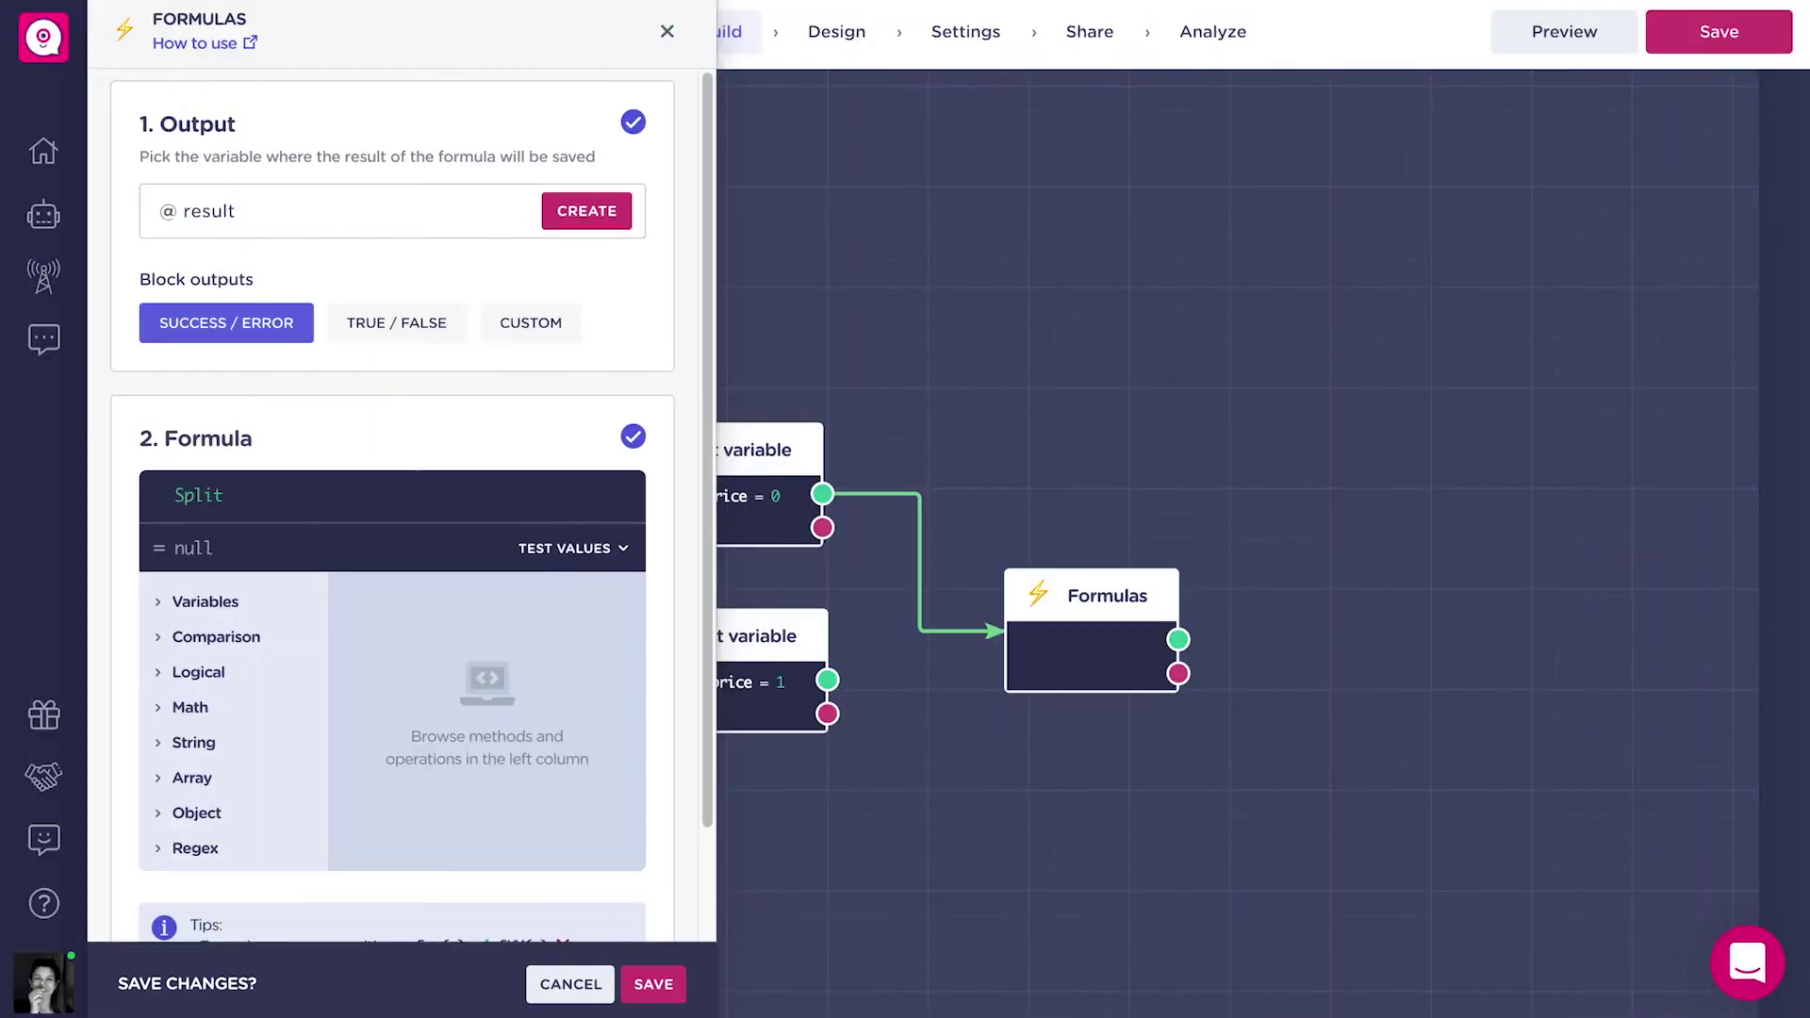
# Finish the Split formula text, removing a stray slash and adding '(' and '@e'.
pyautogui.write('/')
pyautogui.press('BackSpace')
pyautogui.write('(')
pyautogui.write('@e')
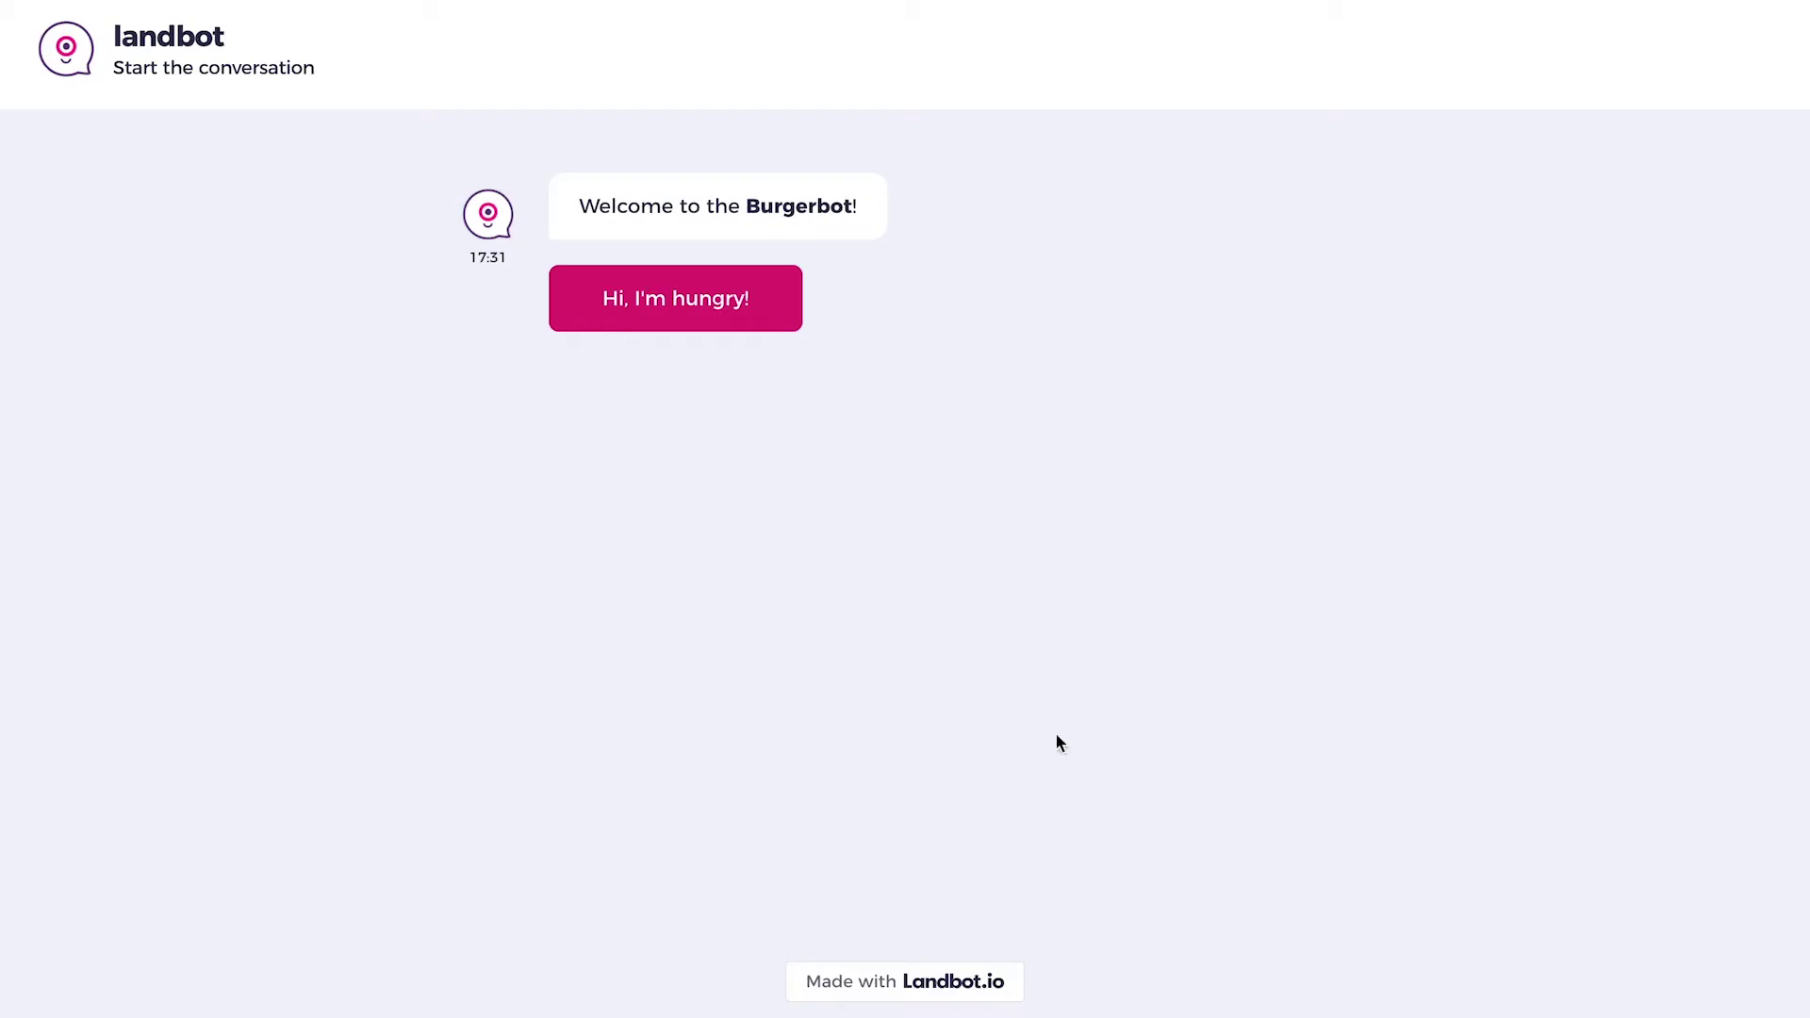
# In preview, order the French Burger with Onions and Tomatoes as extras.
pyautogui.click(766, 309)
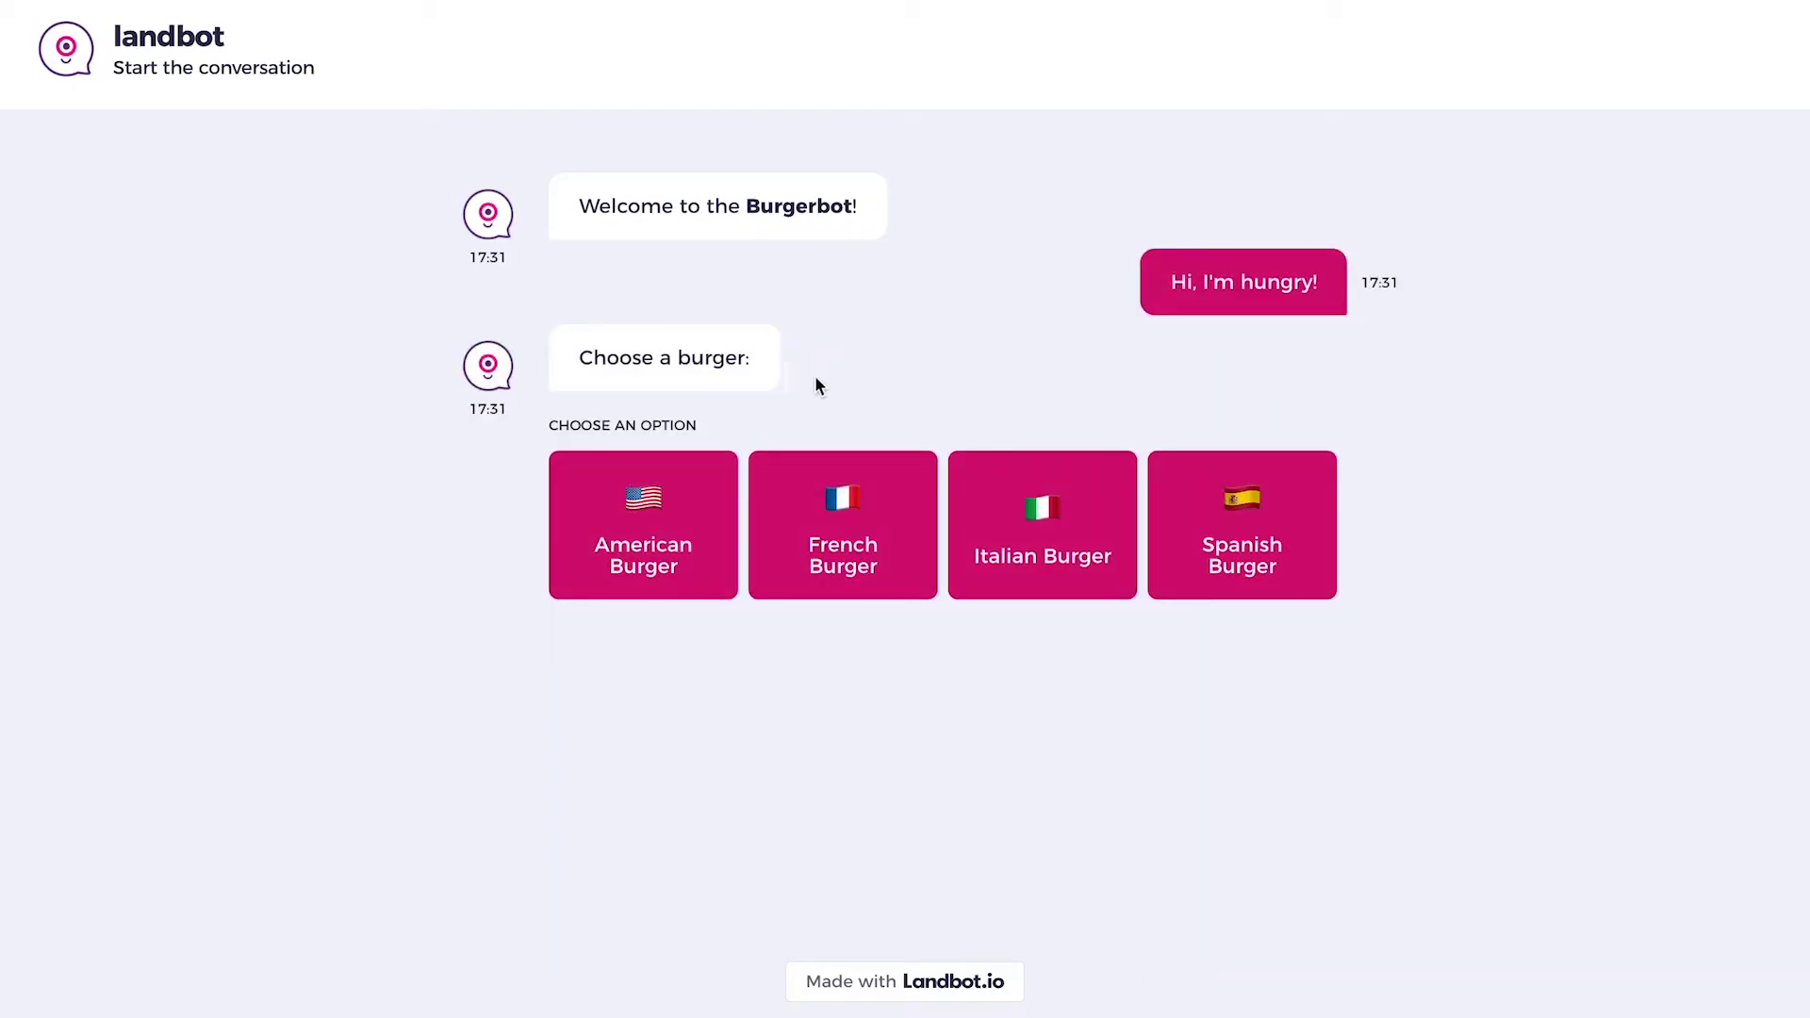
pyautogui.click(875, 499)
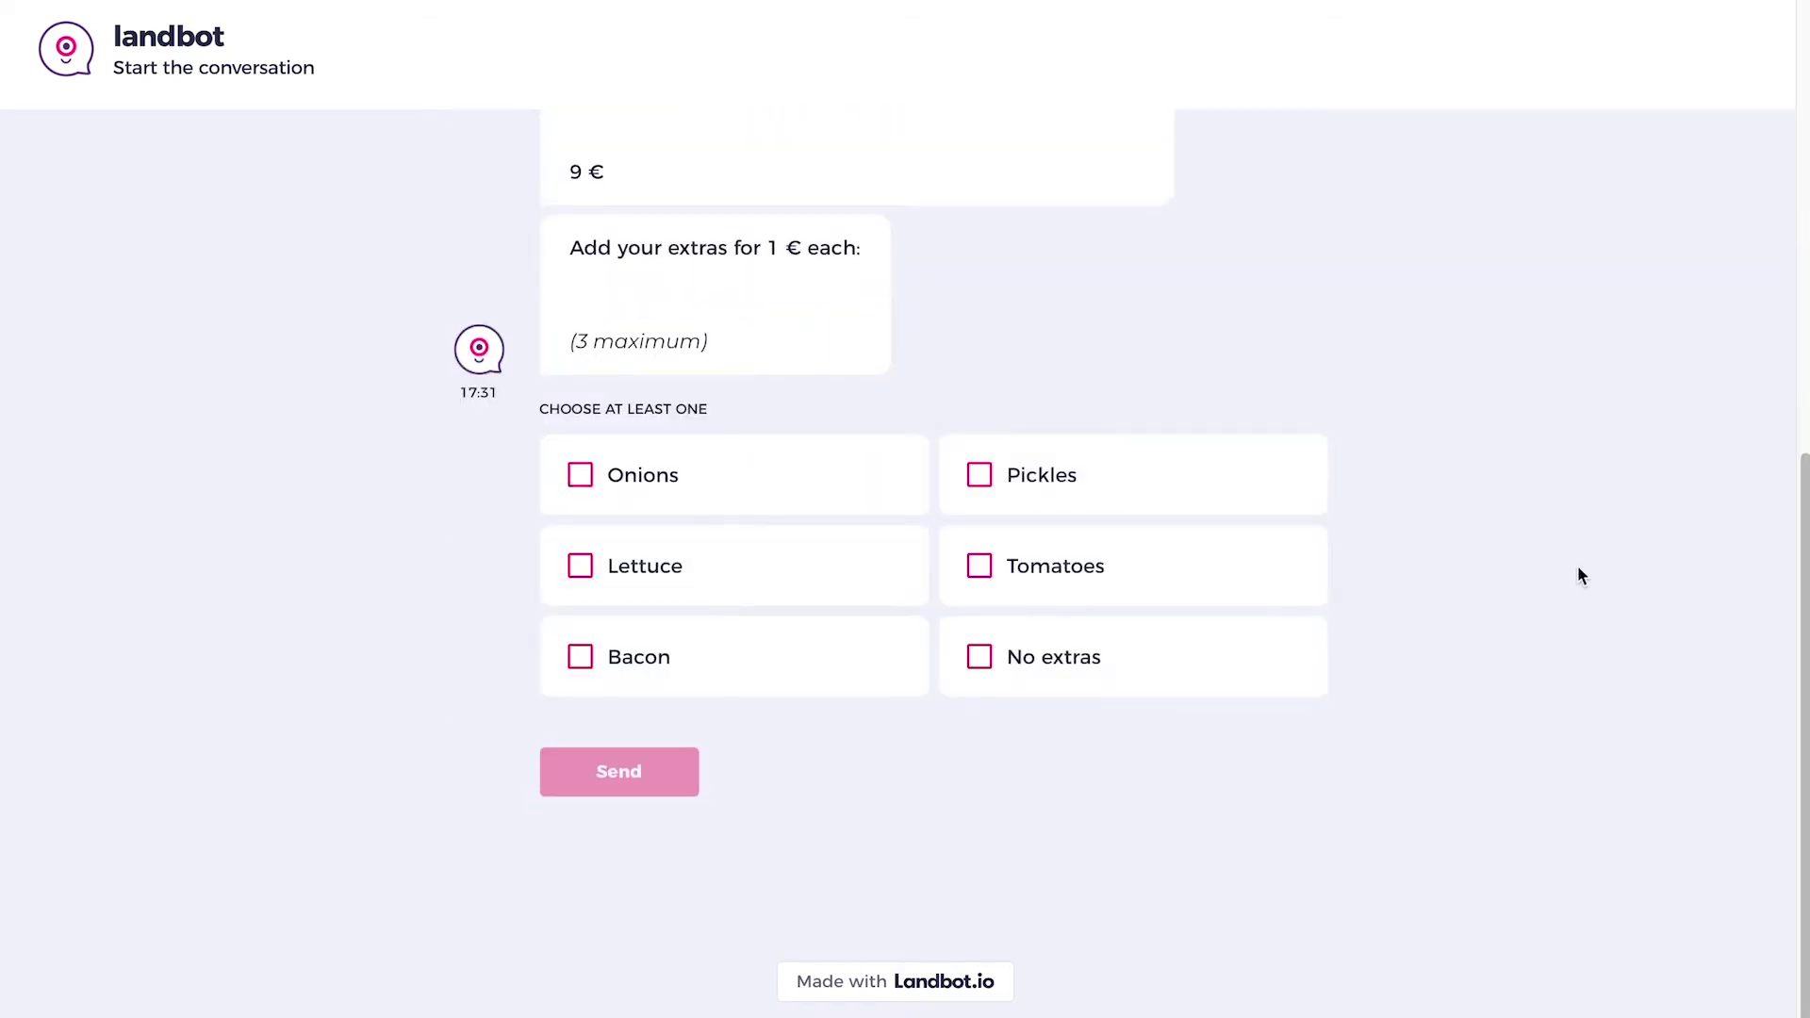
pyautogui.click(884, 508)
pyautogui.click(875, 565)
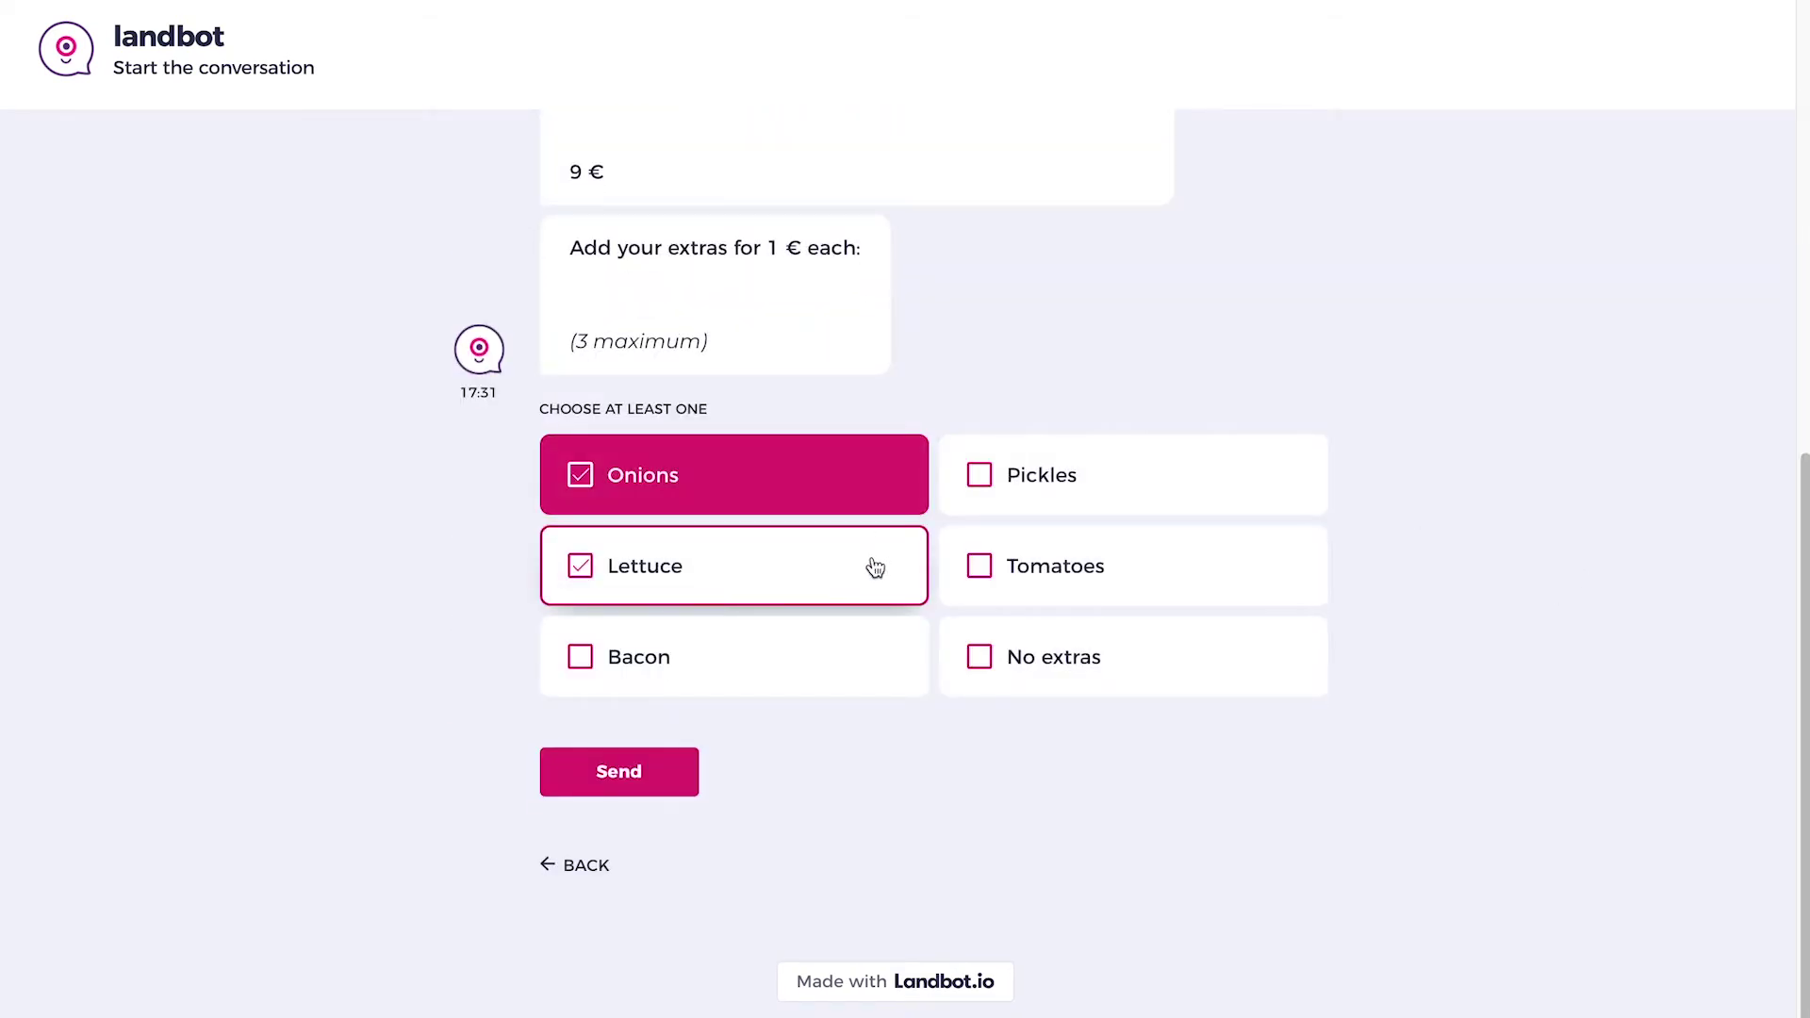
pyautogui.click(875, 565)
pyautogui.click(1009, 566)
pyautogui.click(667, 778)
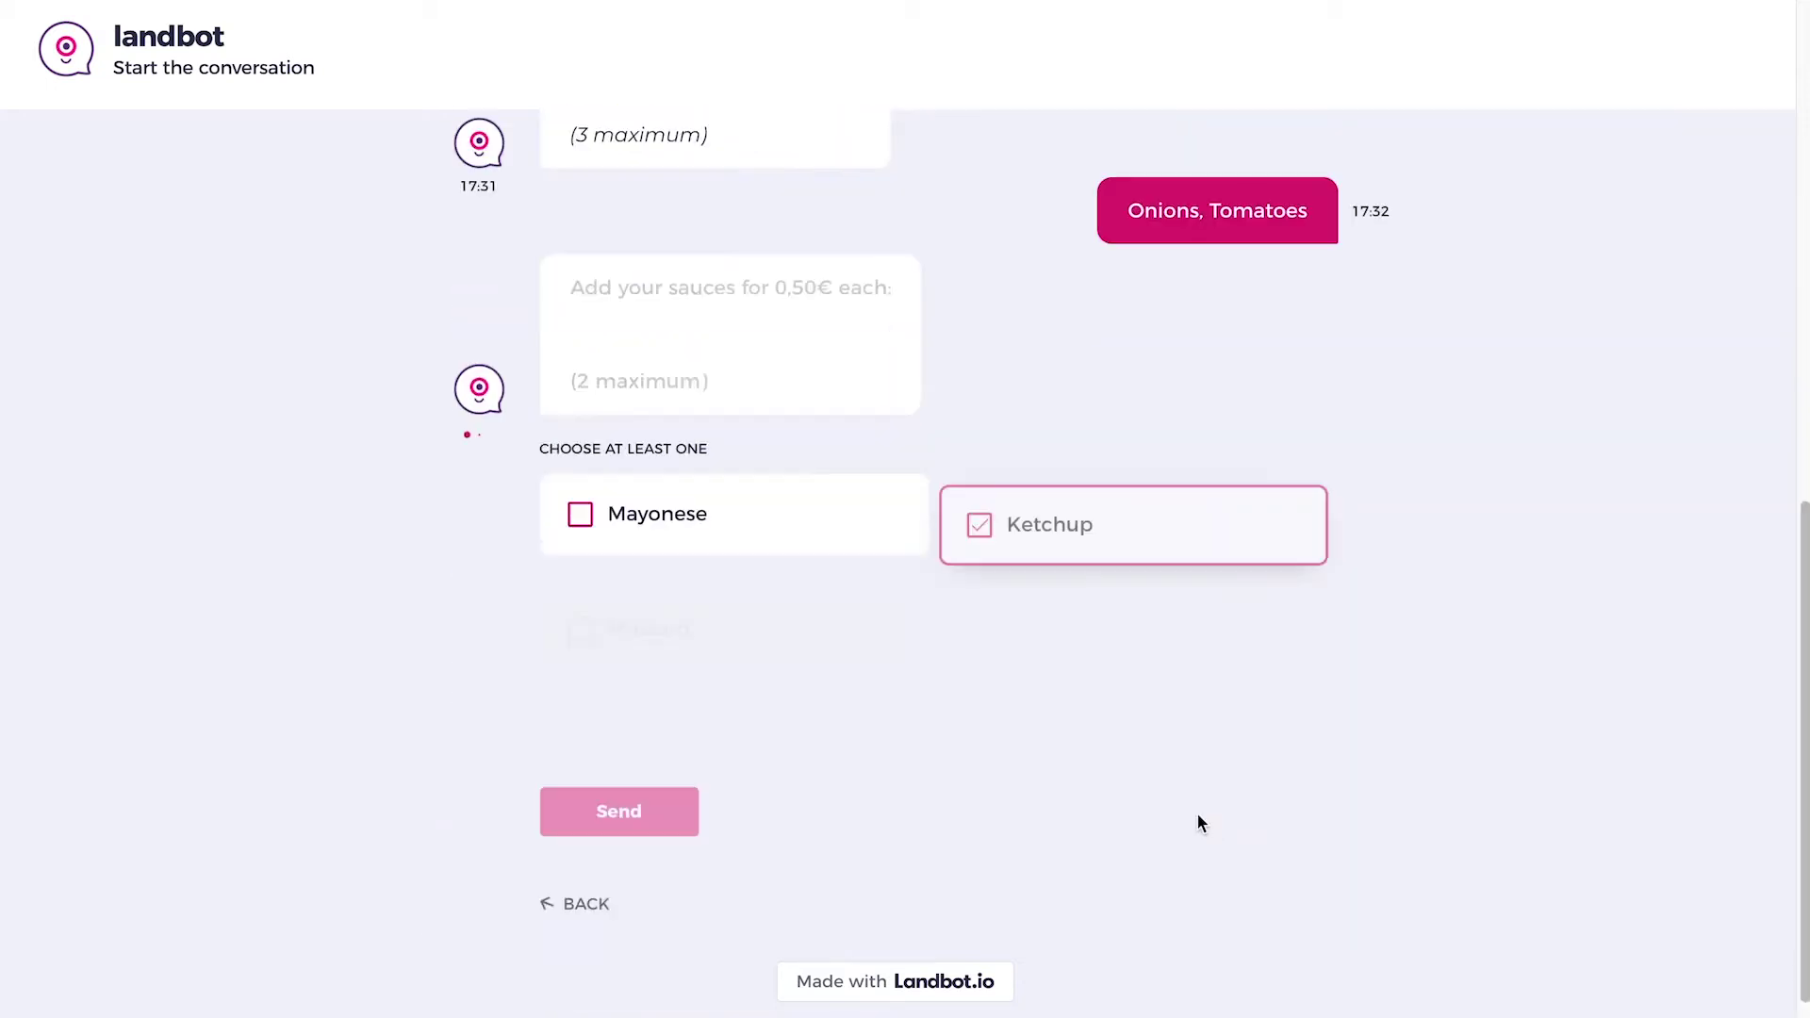
# Send Mayonese, Mustard and Ketchup to test the two-sauce limit, then retry with only Ketchup.
pyautogui.click(748, 497)
pyautogui.click(795, 562)
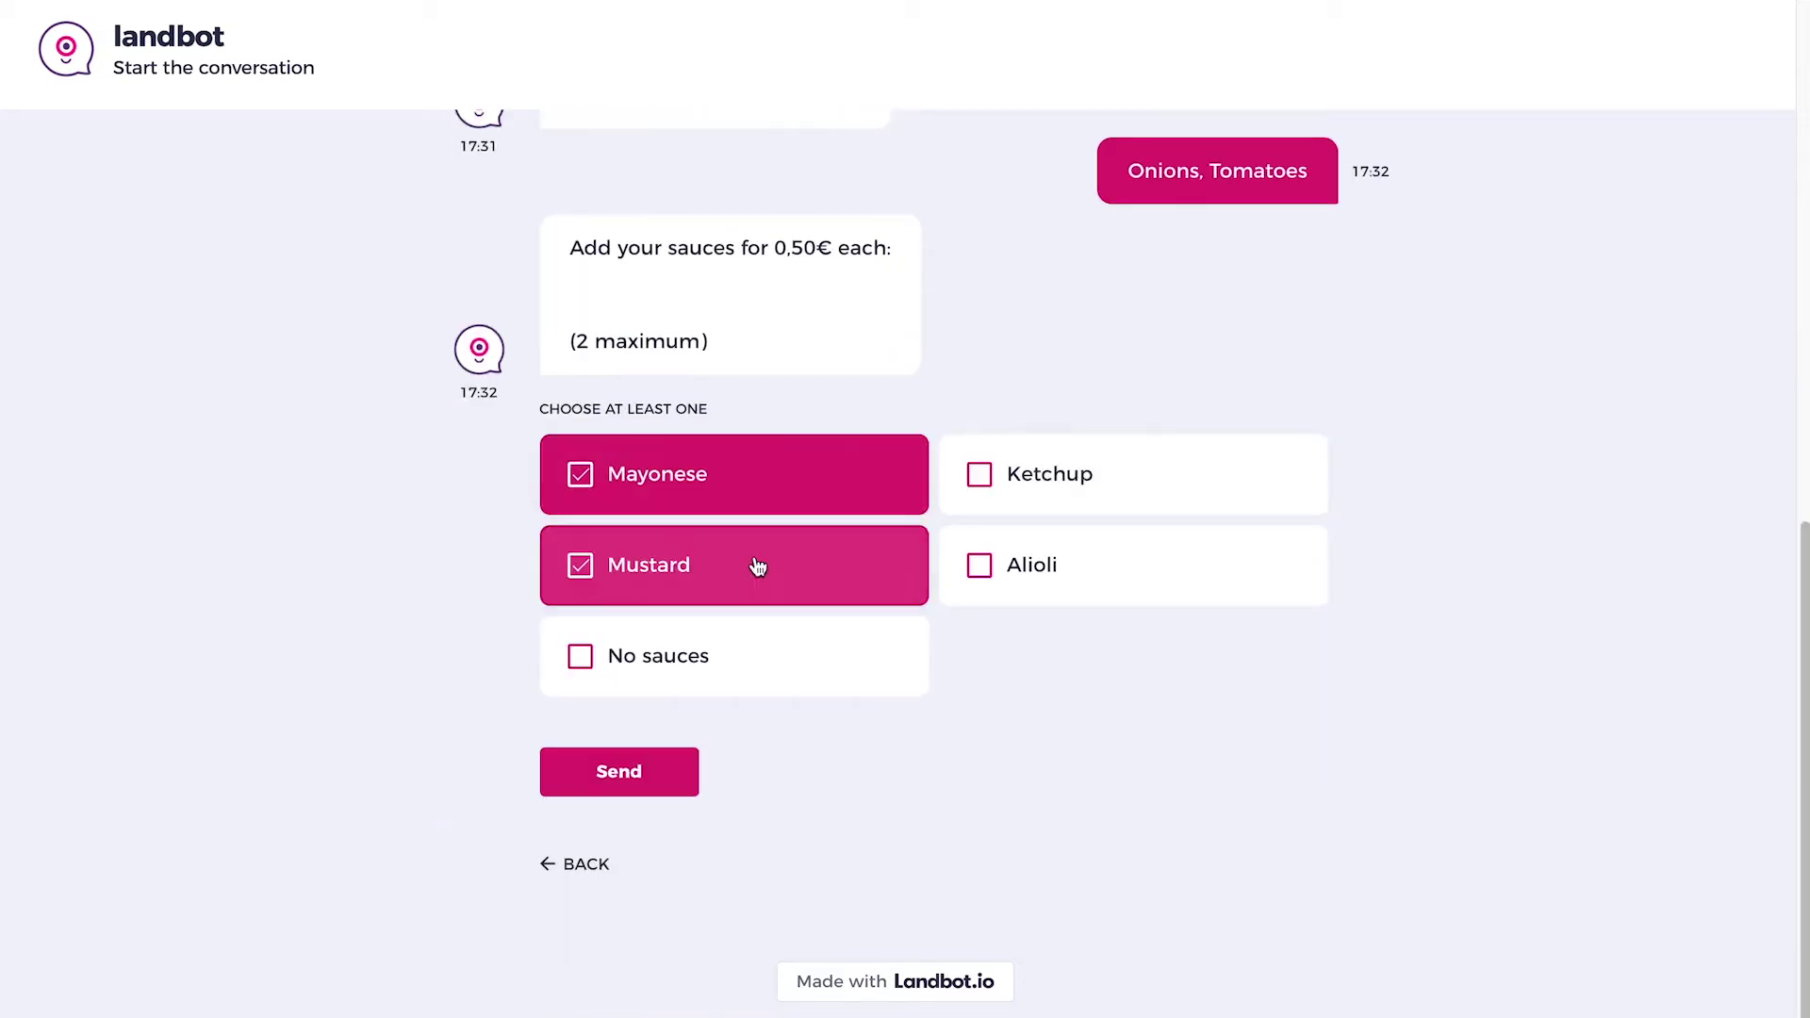
pyautogui.click(1049, 474)
pyautogui.click(651, 771)
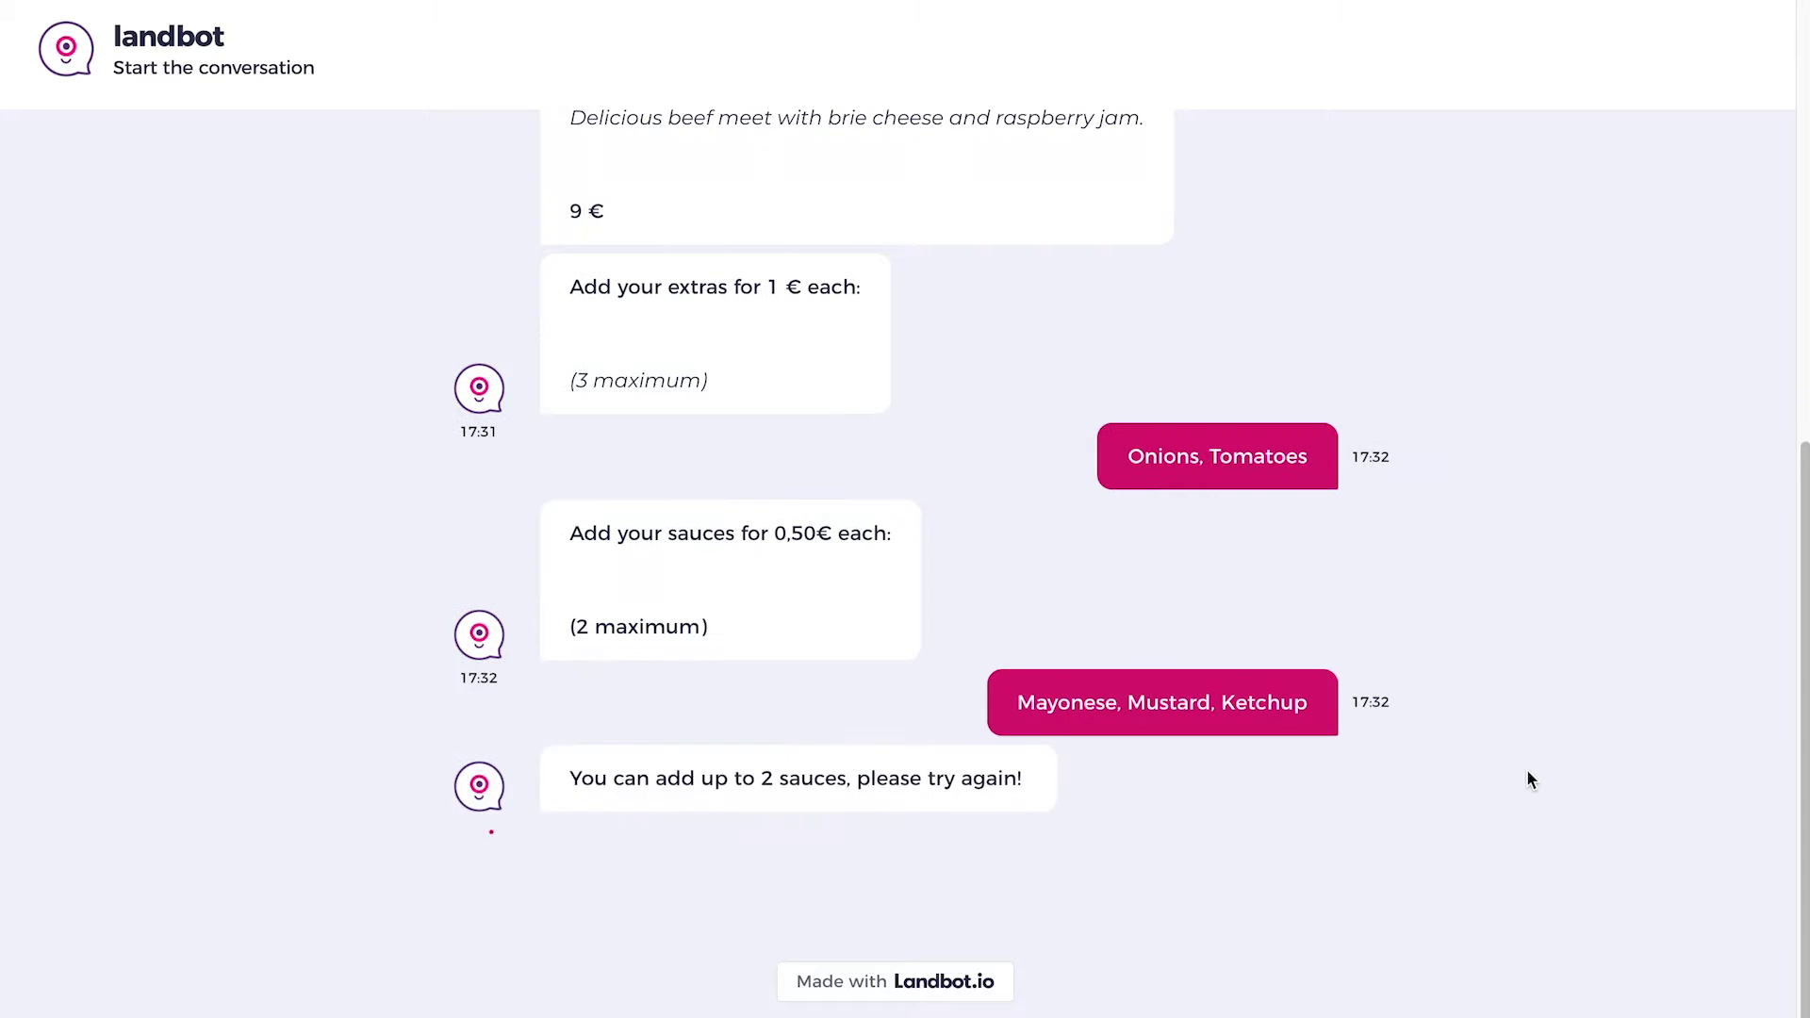
pyautogui.click(1230, 499)
pyautogui.click(693, 777)
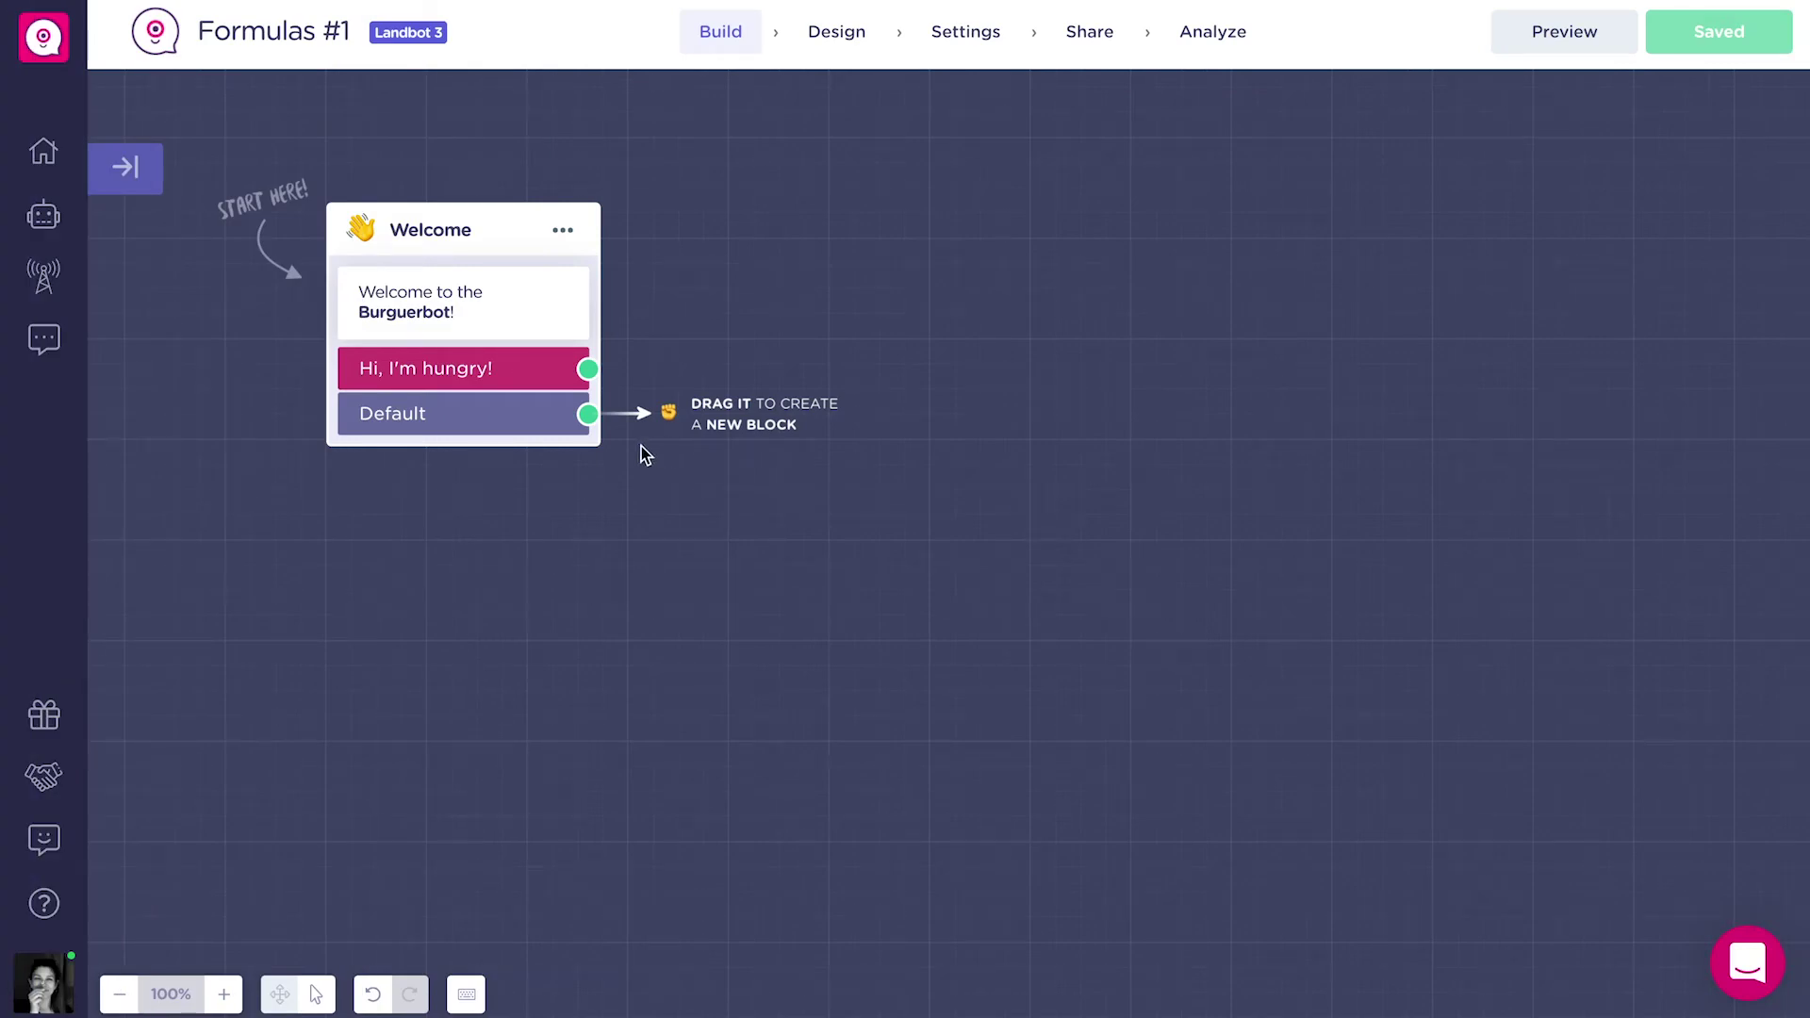
# Add a 'Choose a burger:' buttons question with American, French, Italian and Spanish Burger options.
pyautogui.moveTo(590, 417); pyautogui.dragTo(837, 320)
pyautogui.click(942, 476)
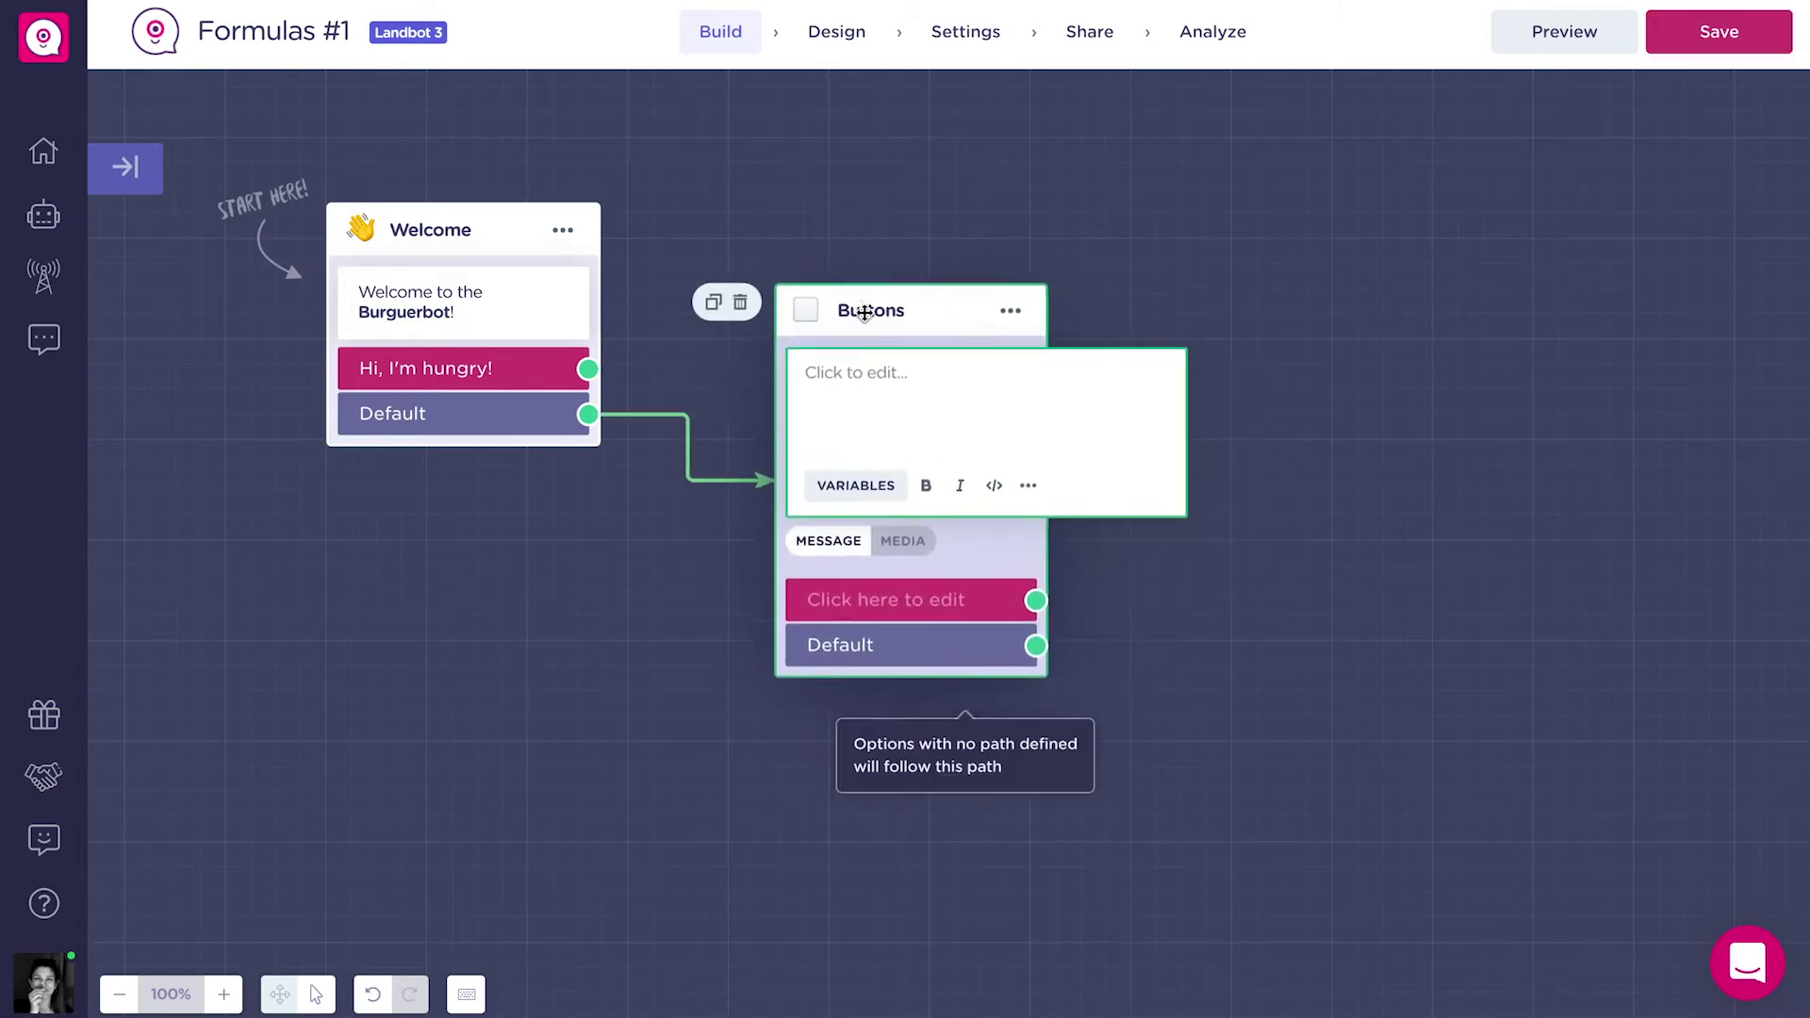
pyautogui.write('Choose a burger:')
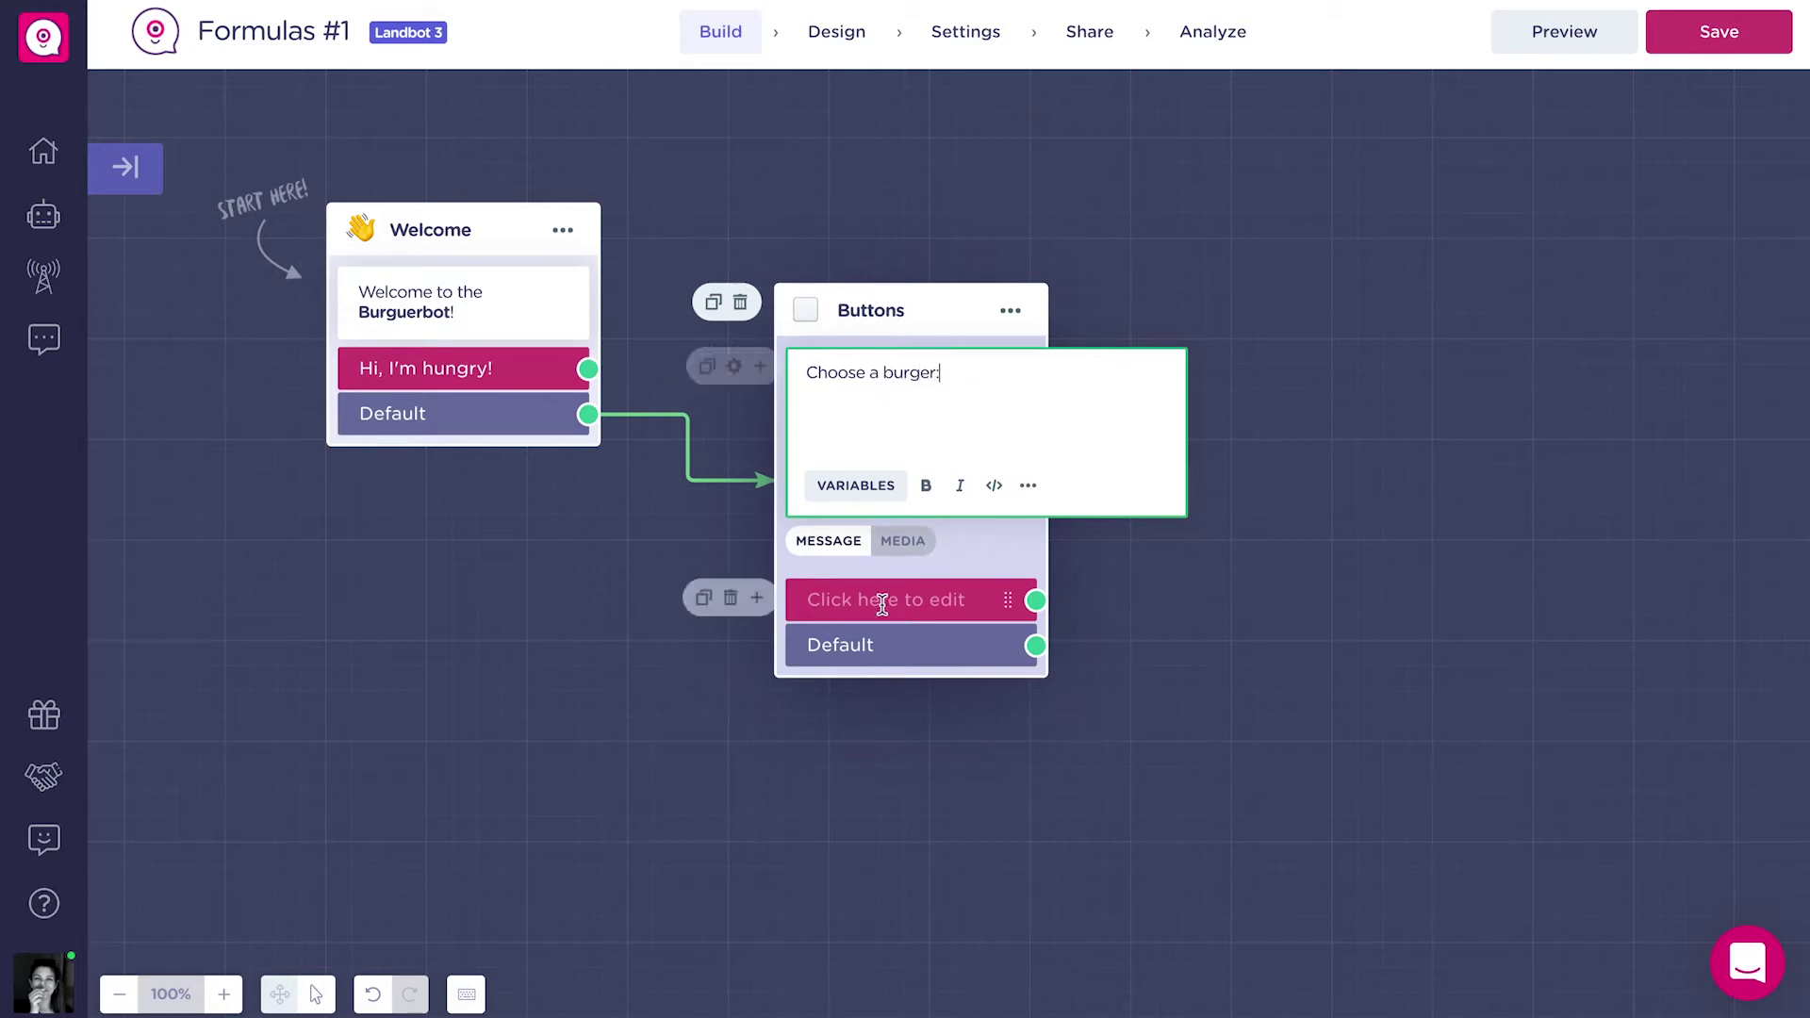
pyautogui.click(881, 601)
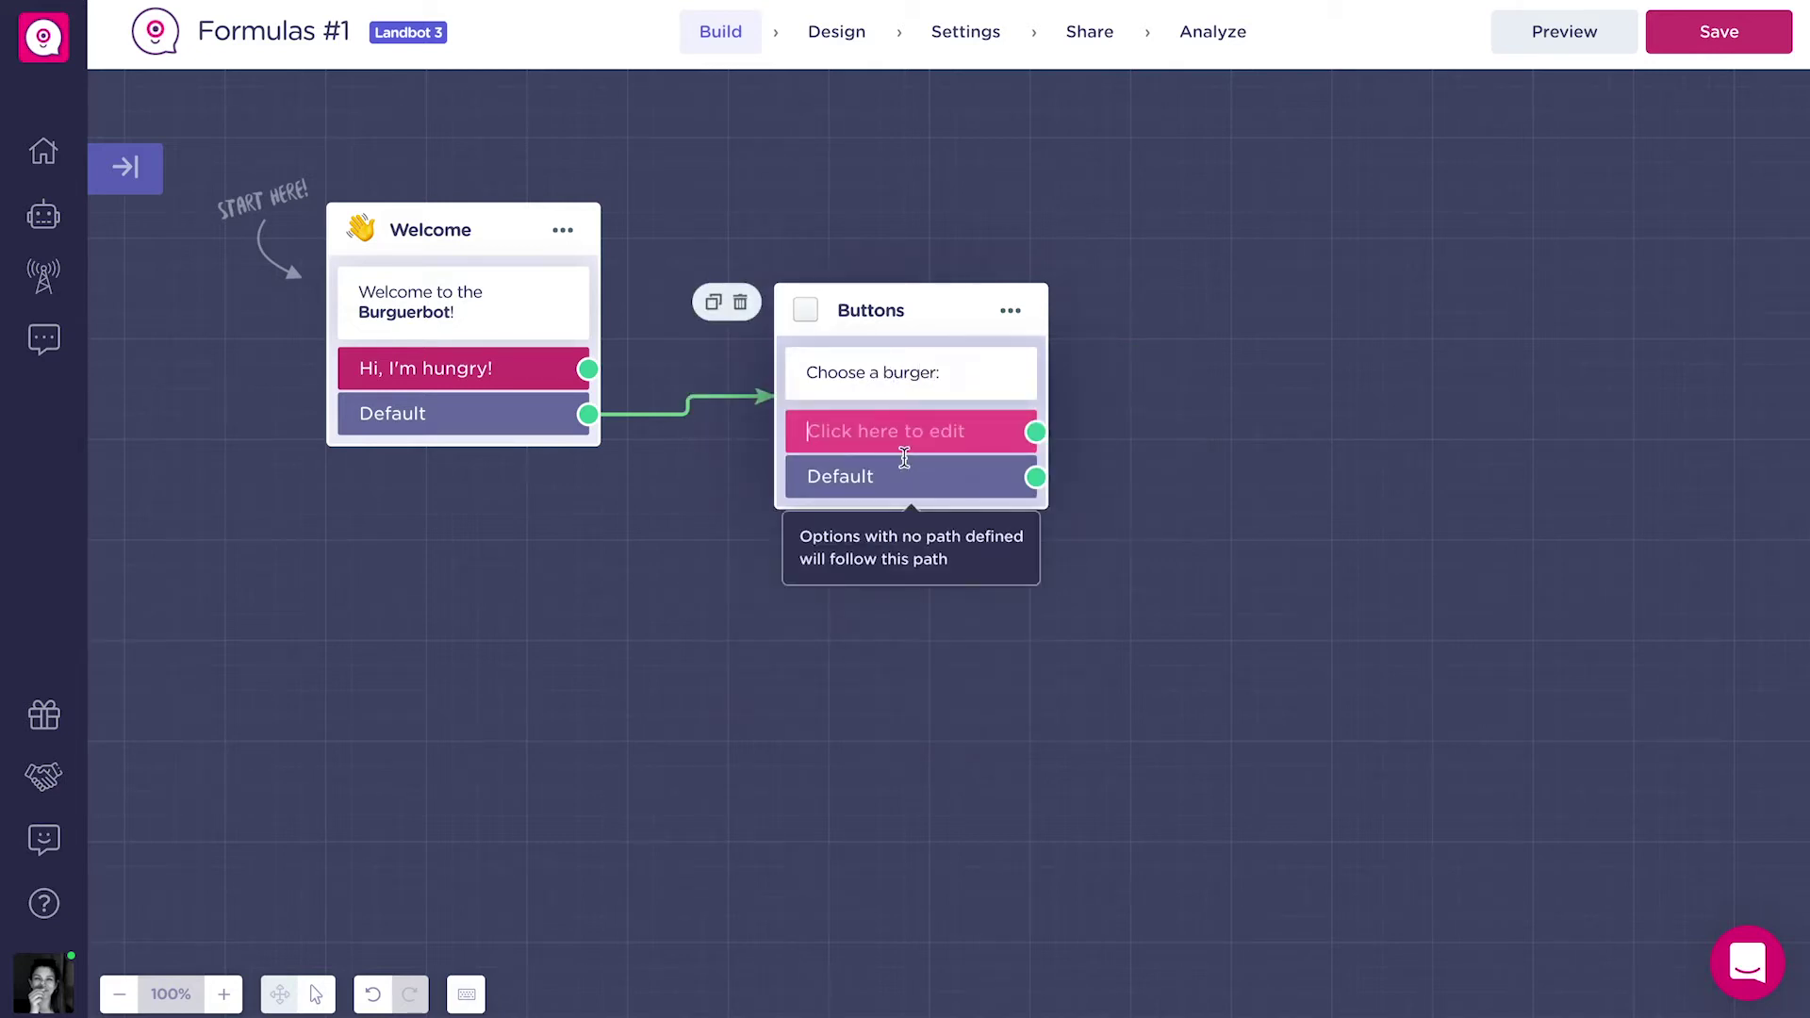
pyautogui.write('American Burger')
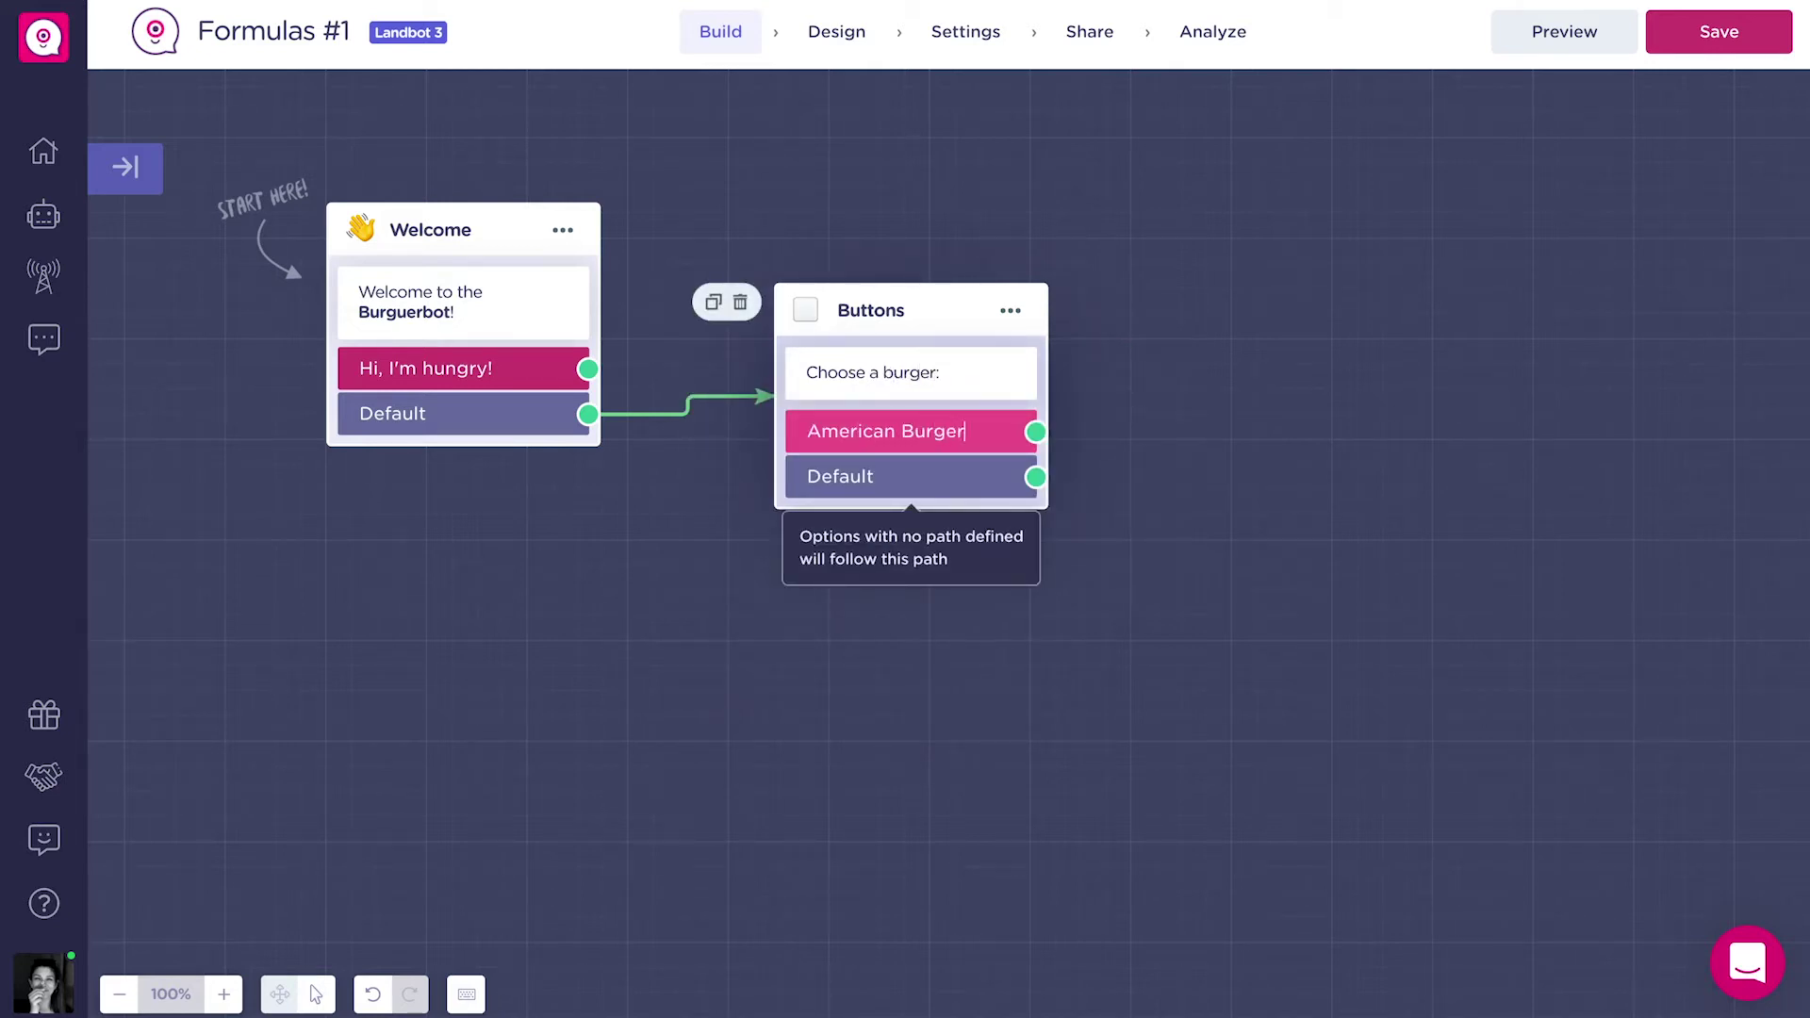
pyautogui.press('Return')
pyautogui.write('French Burger')
pyautogui.press('Return')
pyautogui.write('Italian Burger')
pyautogui.press('Return')
pyautogui.write('Sp')
pyautogui.write('anish Burger')
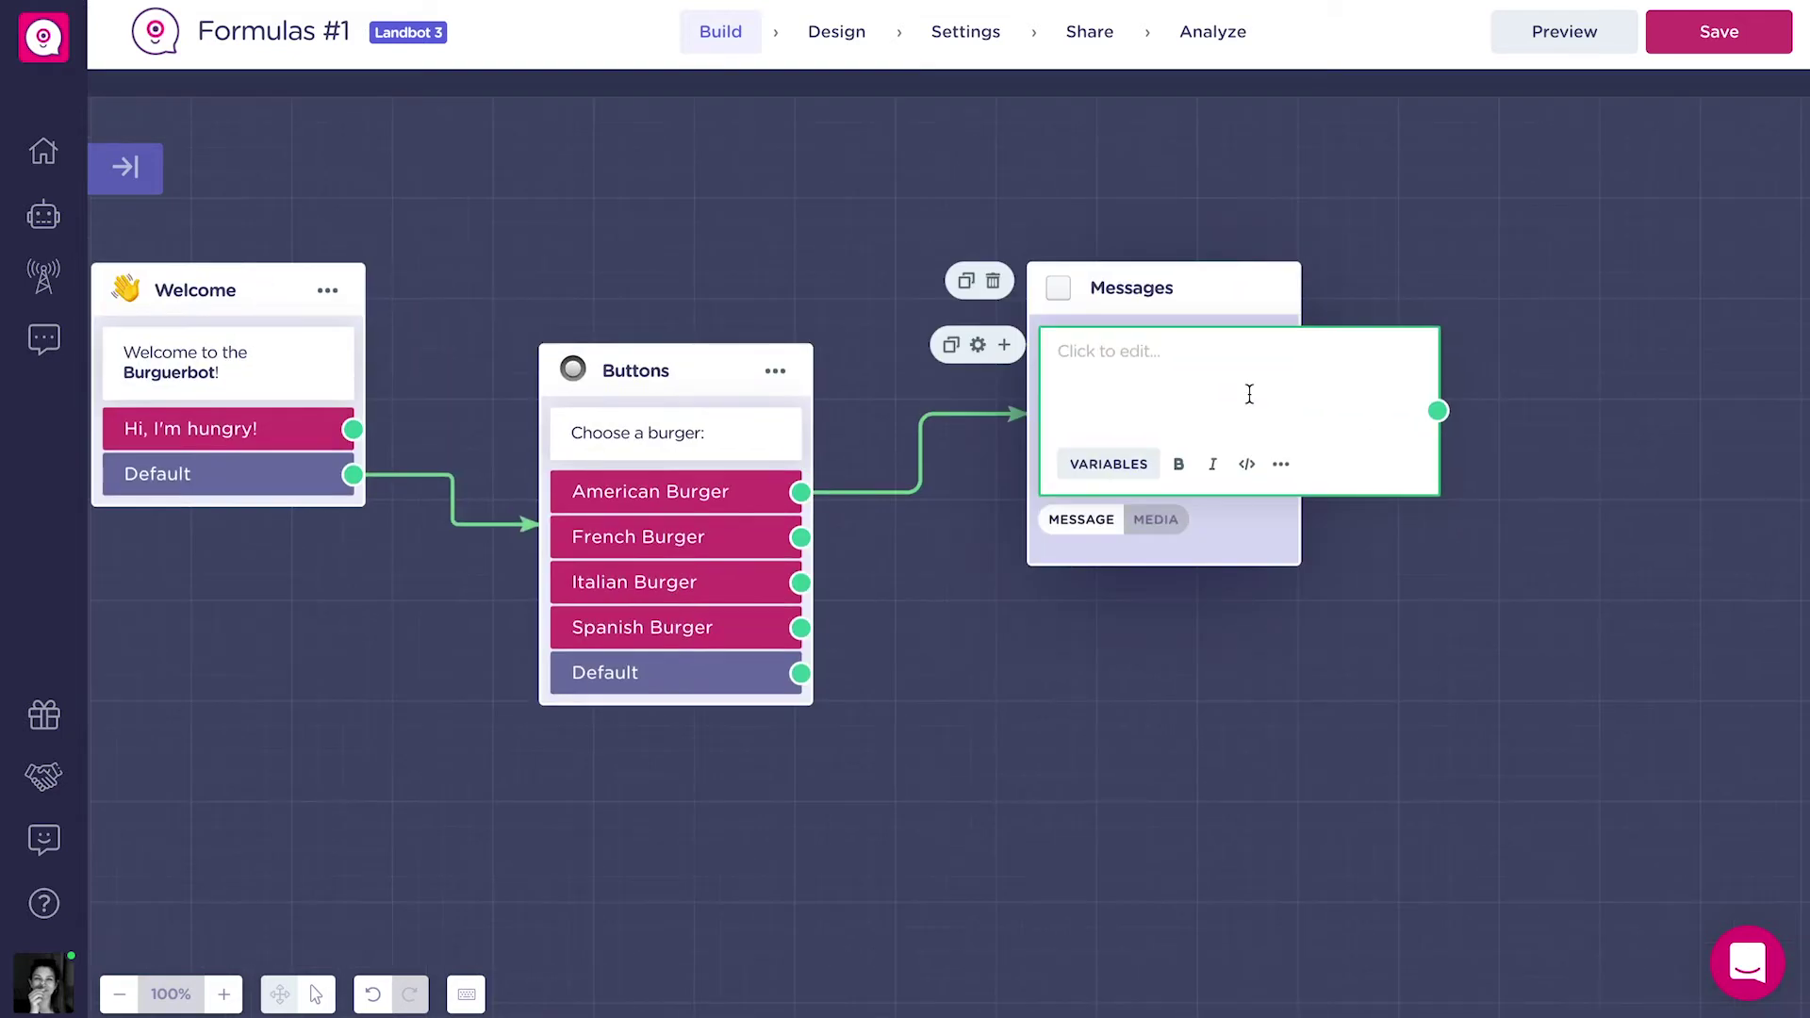
# Write the American Burger message with a bold name and italic Description line.
pyautogui.write('American Burger')
pyautogui.press('Return')
pyautogui.write('Description')
pyautogui.hotkey('ctrl', 'b')
pyautogui.doubleClick(1103, 390)
pyautogui.hotkey('ctrl', 'i')
# Duplicate the burger message, renaming it to Italian and selecting the price for replacement.
pyautogui.click(966, 280)
pyautogui.write('French Burger')
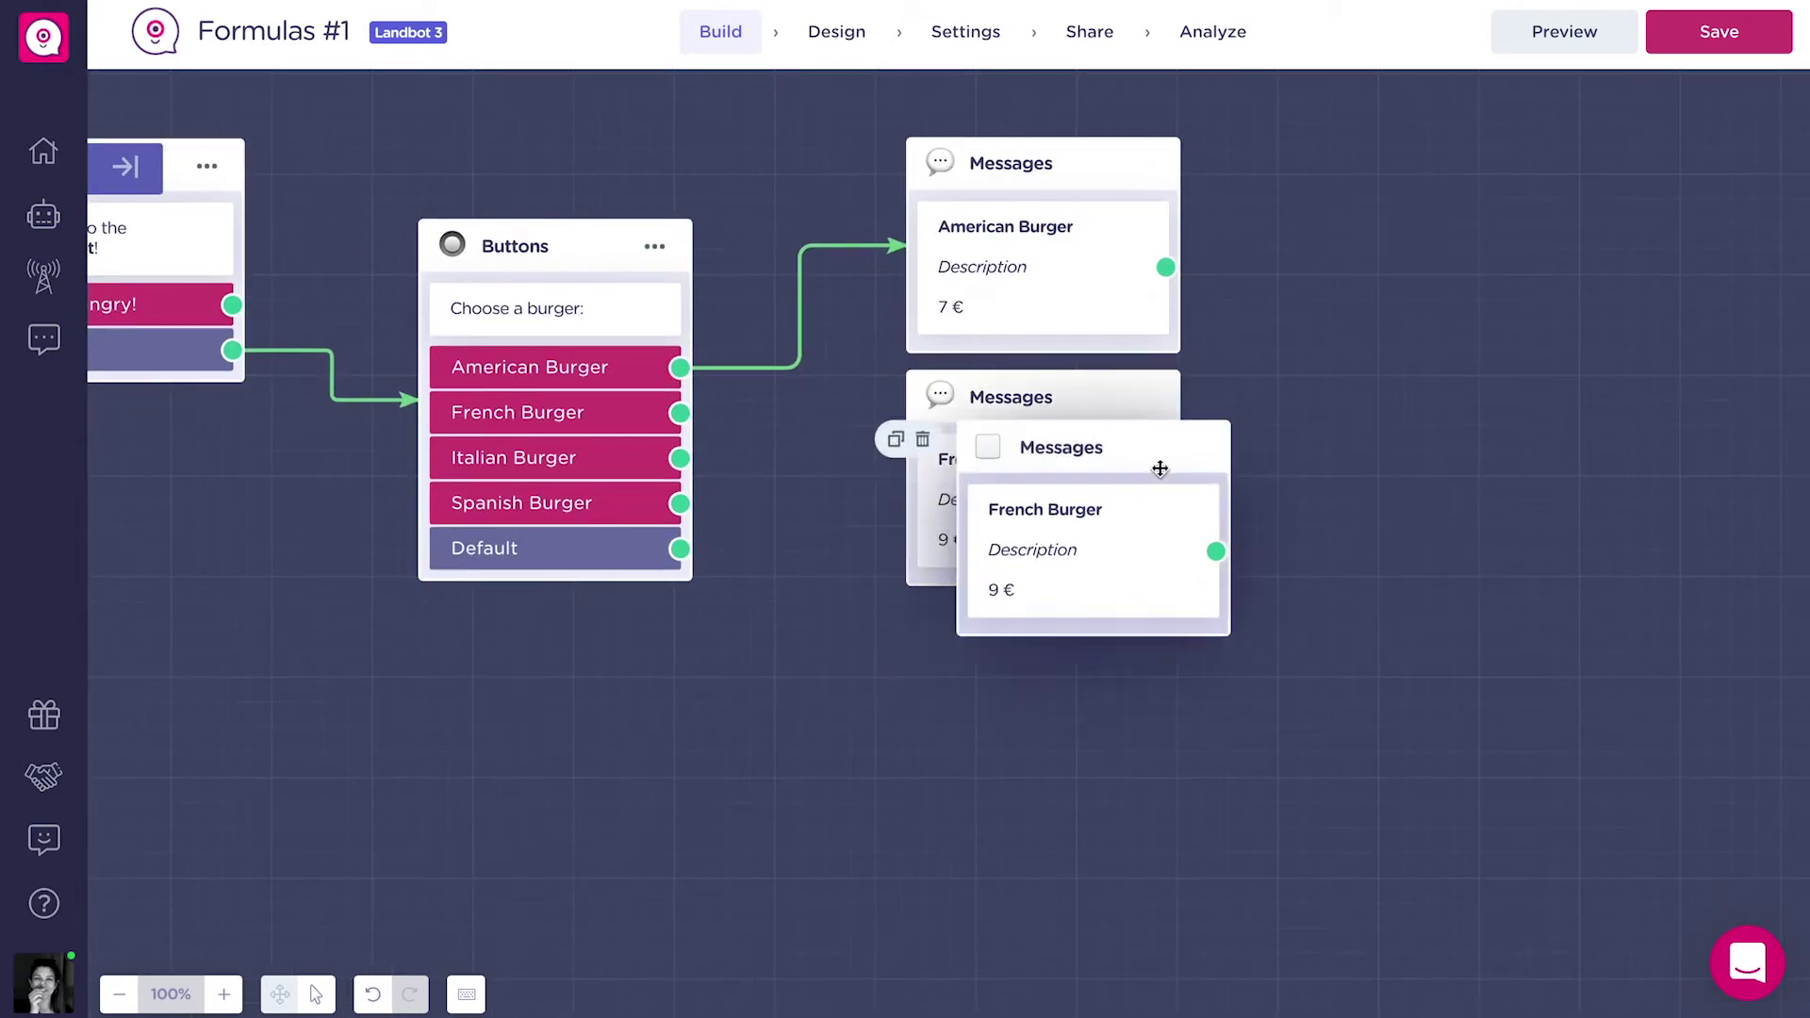
pyautogui.doubleClick(970, 696)
pyautogui.write('Italian Burger')
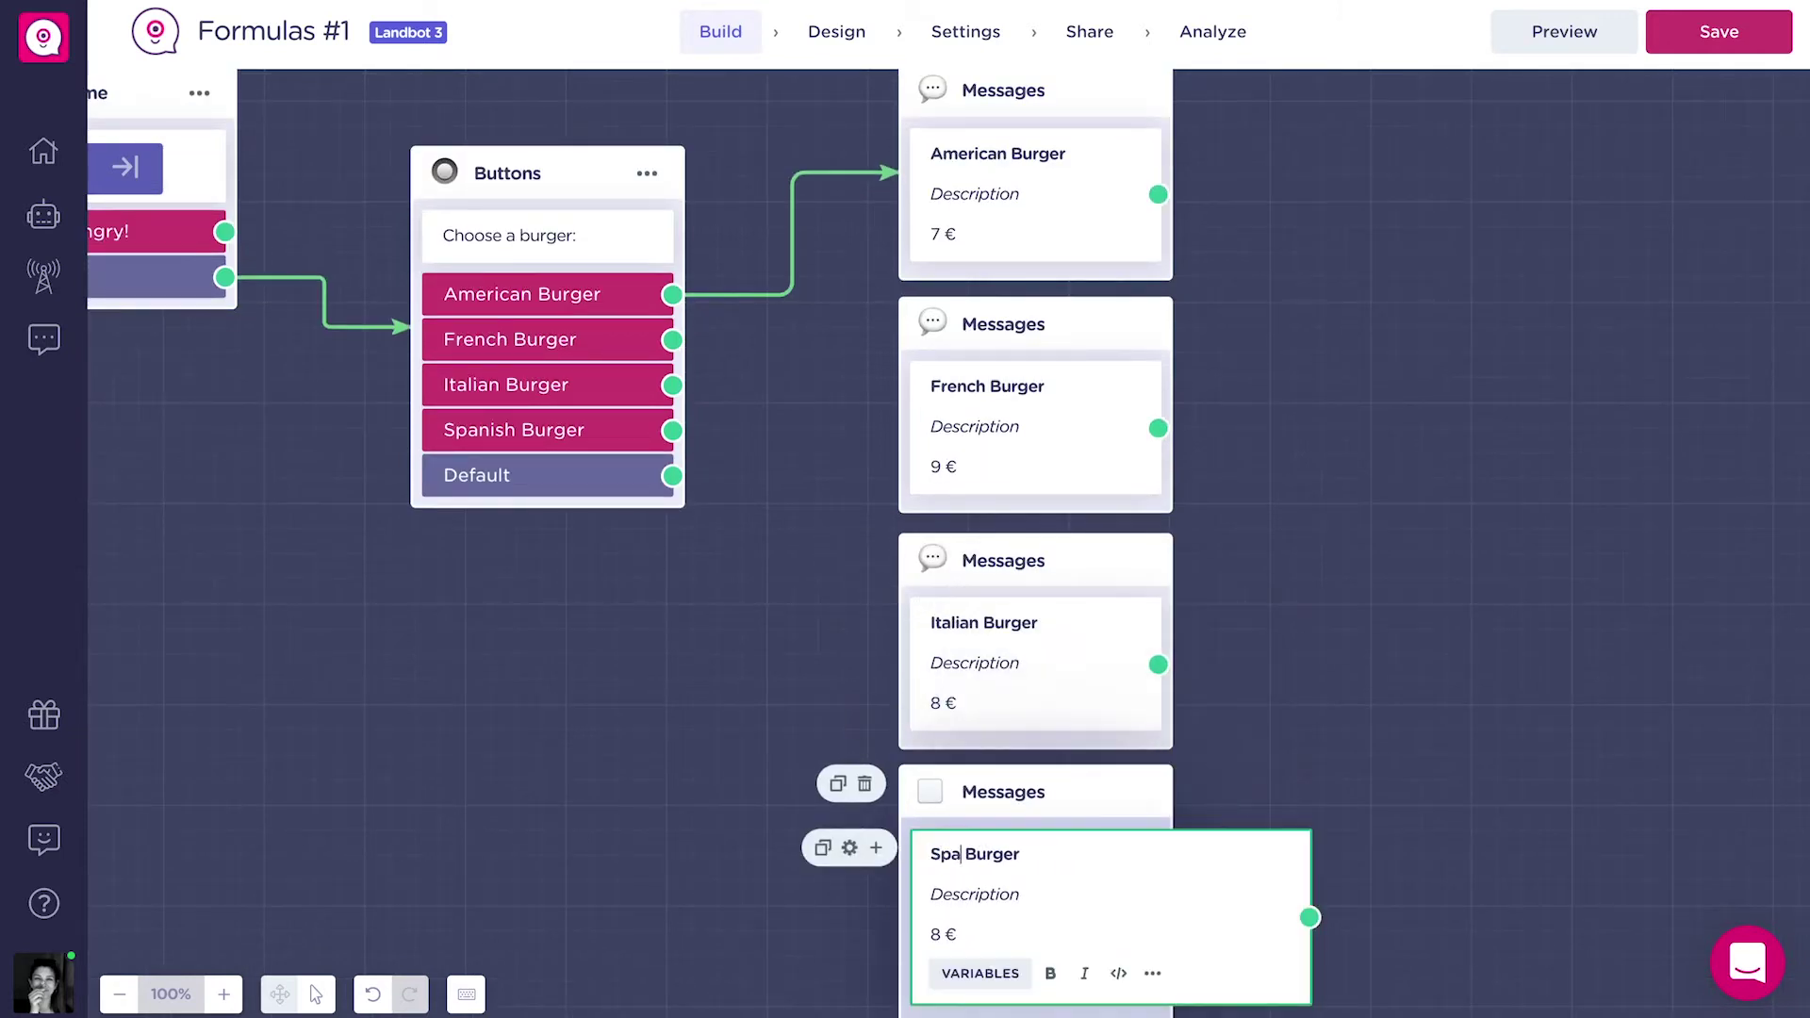
pyautogui.moveTo(943, 934); pyautogui.dragTo(911, 934)
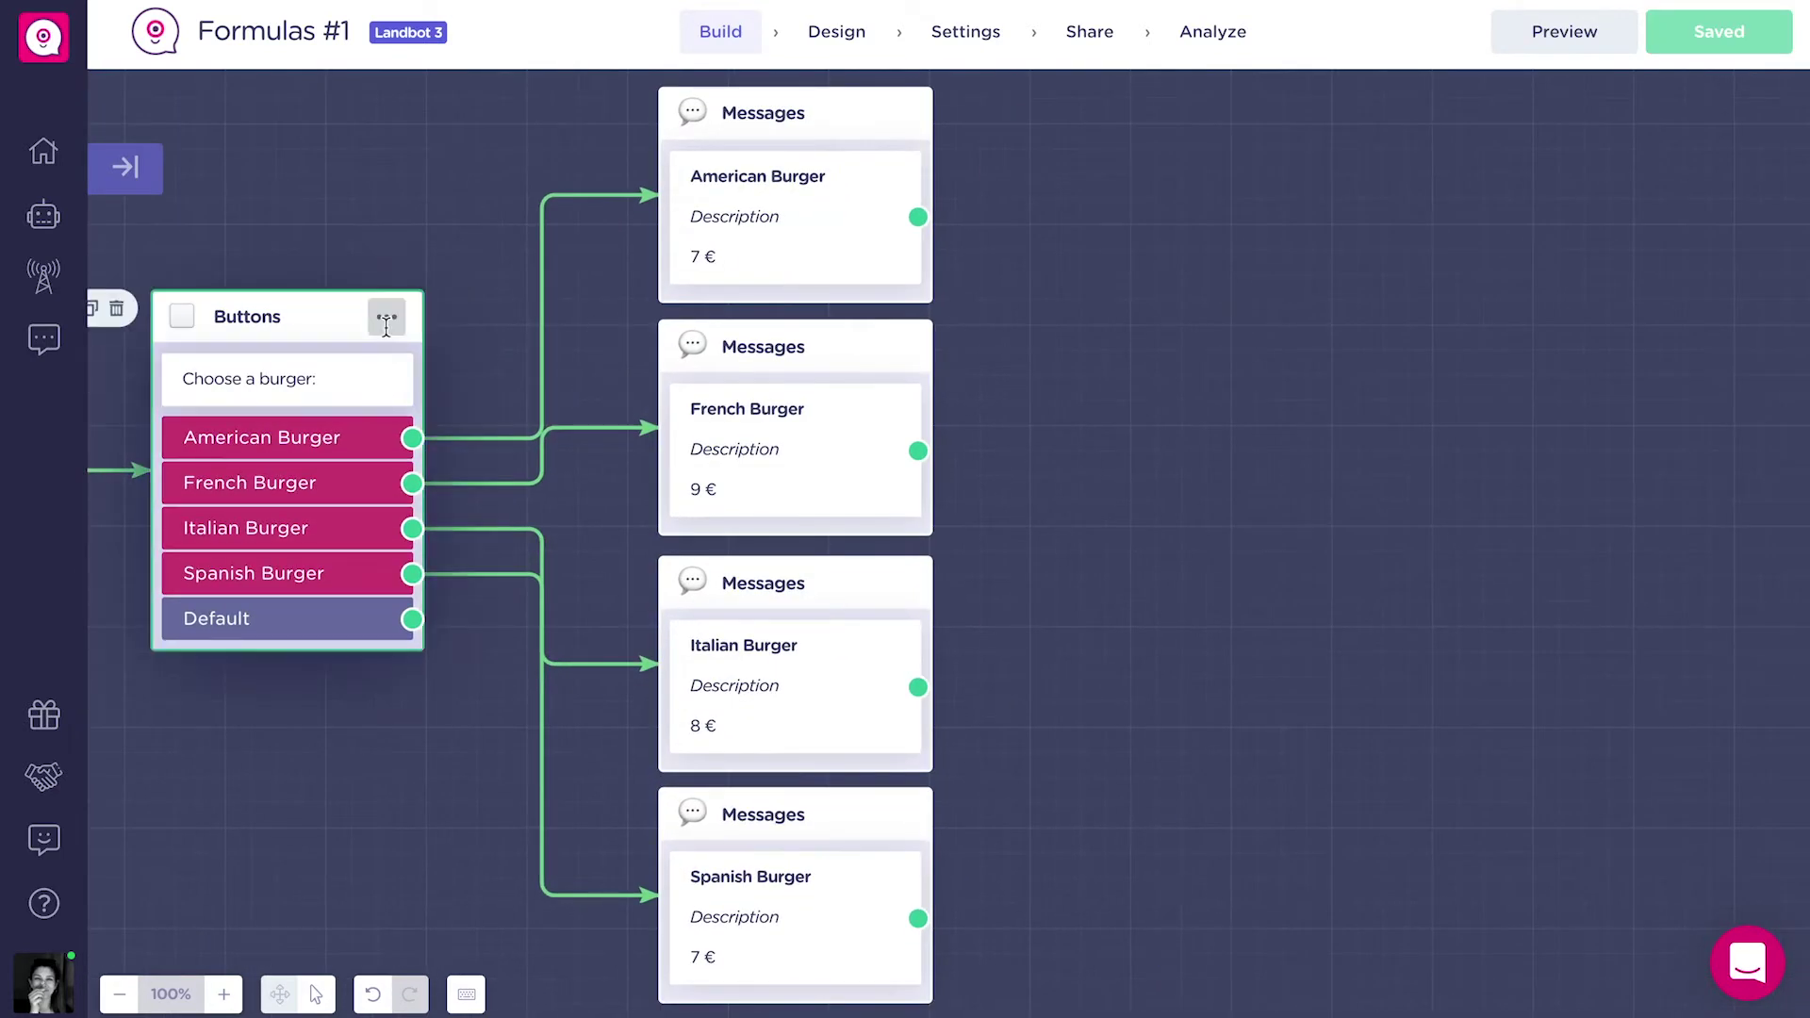
pyautogui.click(387, 320)
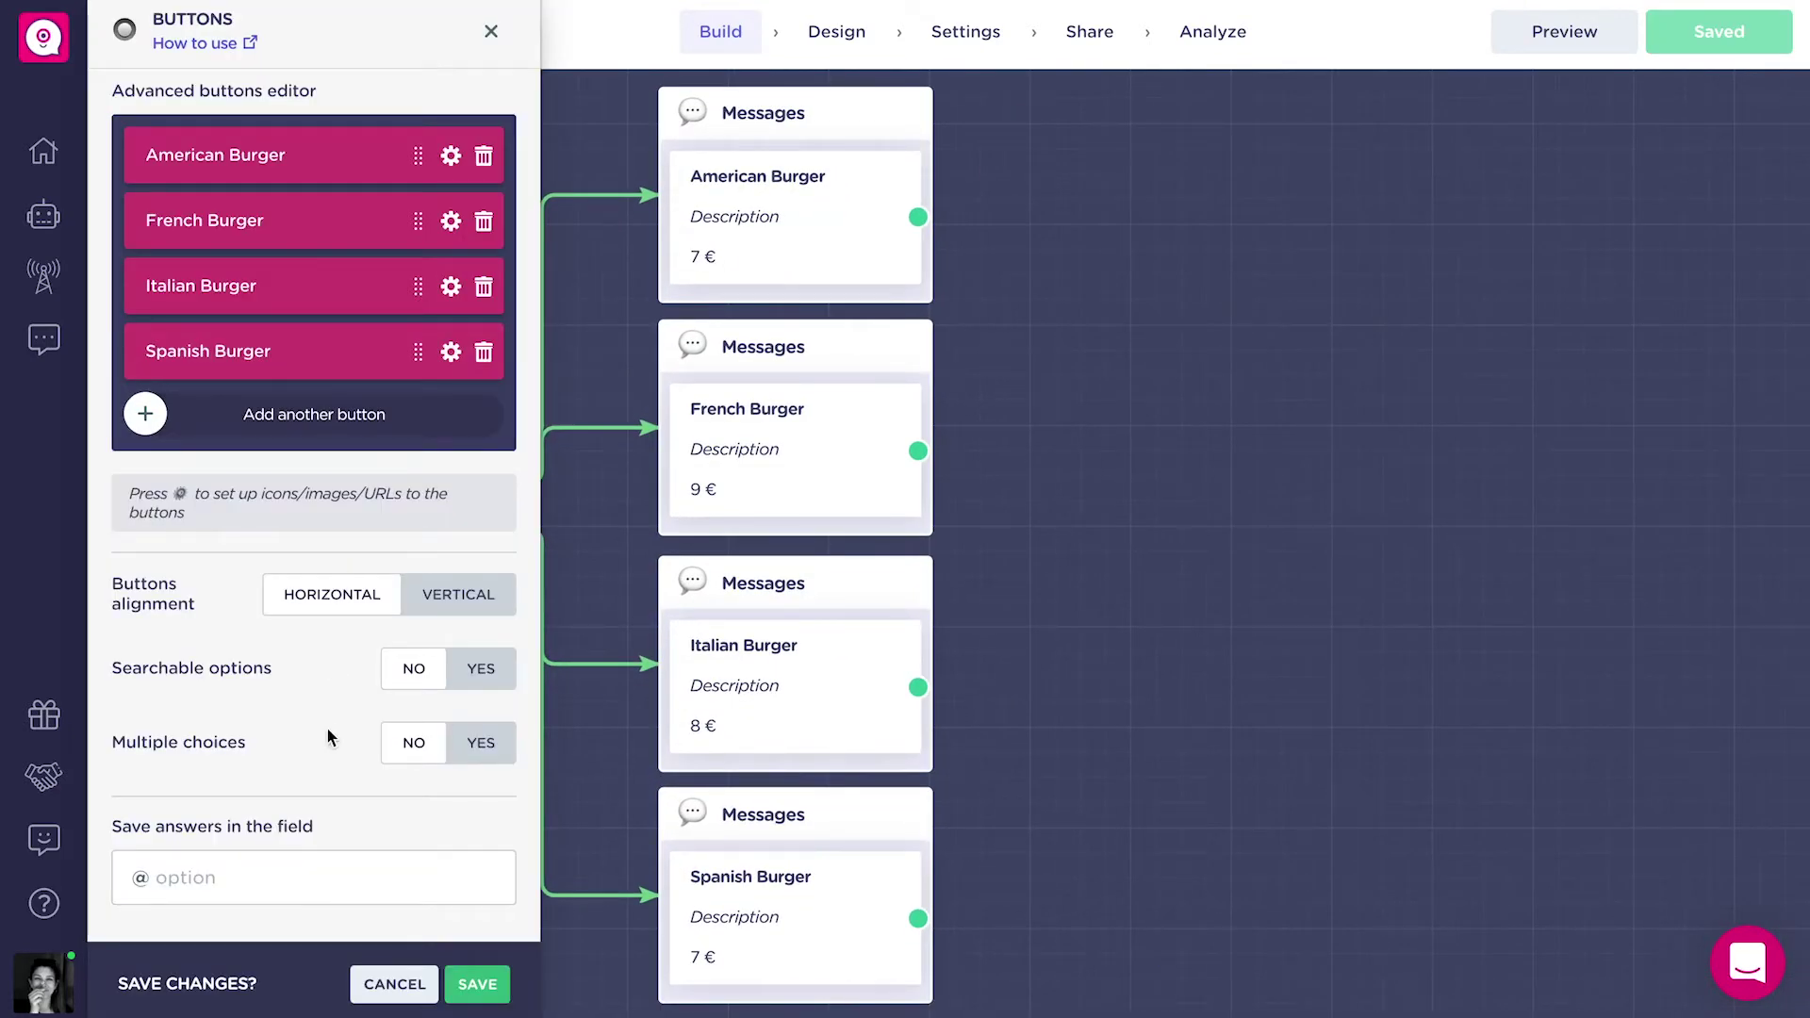
pyautogui.click(311, 879)
pyautogui.write('burger')
pyautogui.click(415, 879)
pyautogui.click(477, 983)
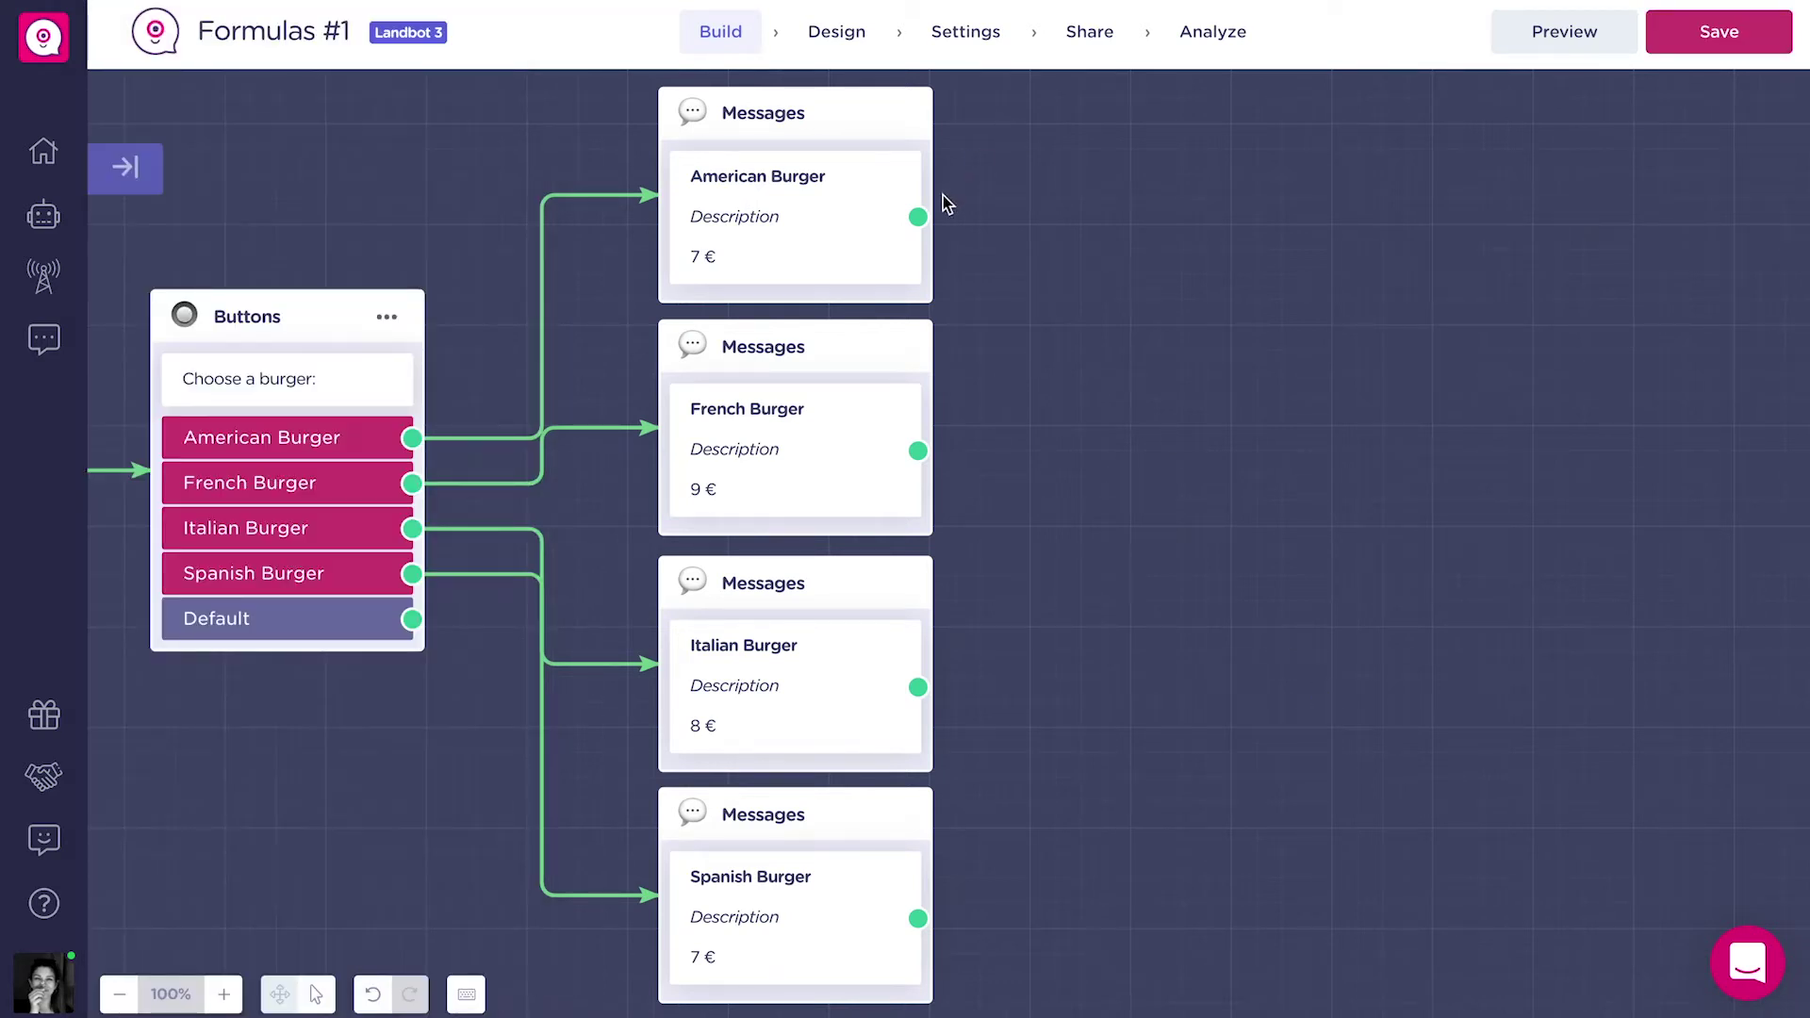
# After American Burger's message, set a new Number variable burger_price to 7.
pyautogui.moveTo(917, 217); pyautogui.dragTo(1105, 492)
pyautogui.write('set')
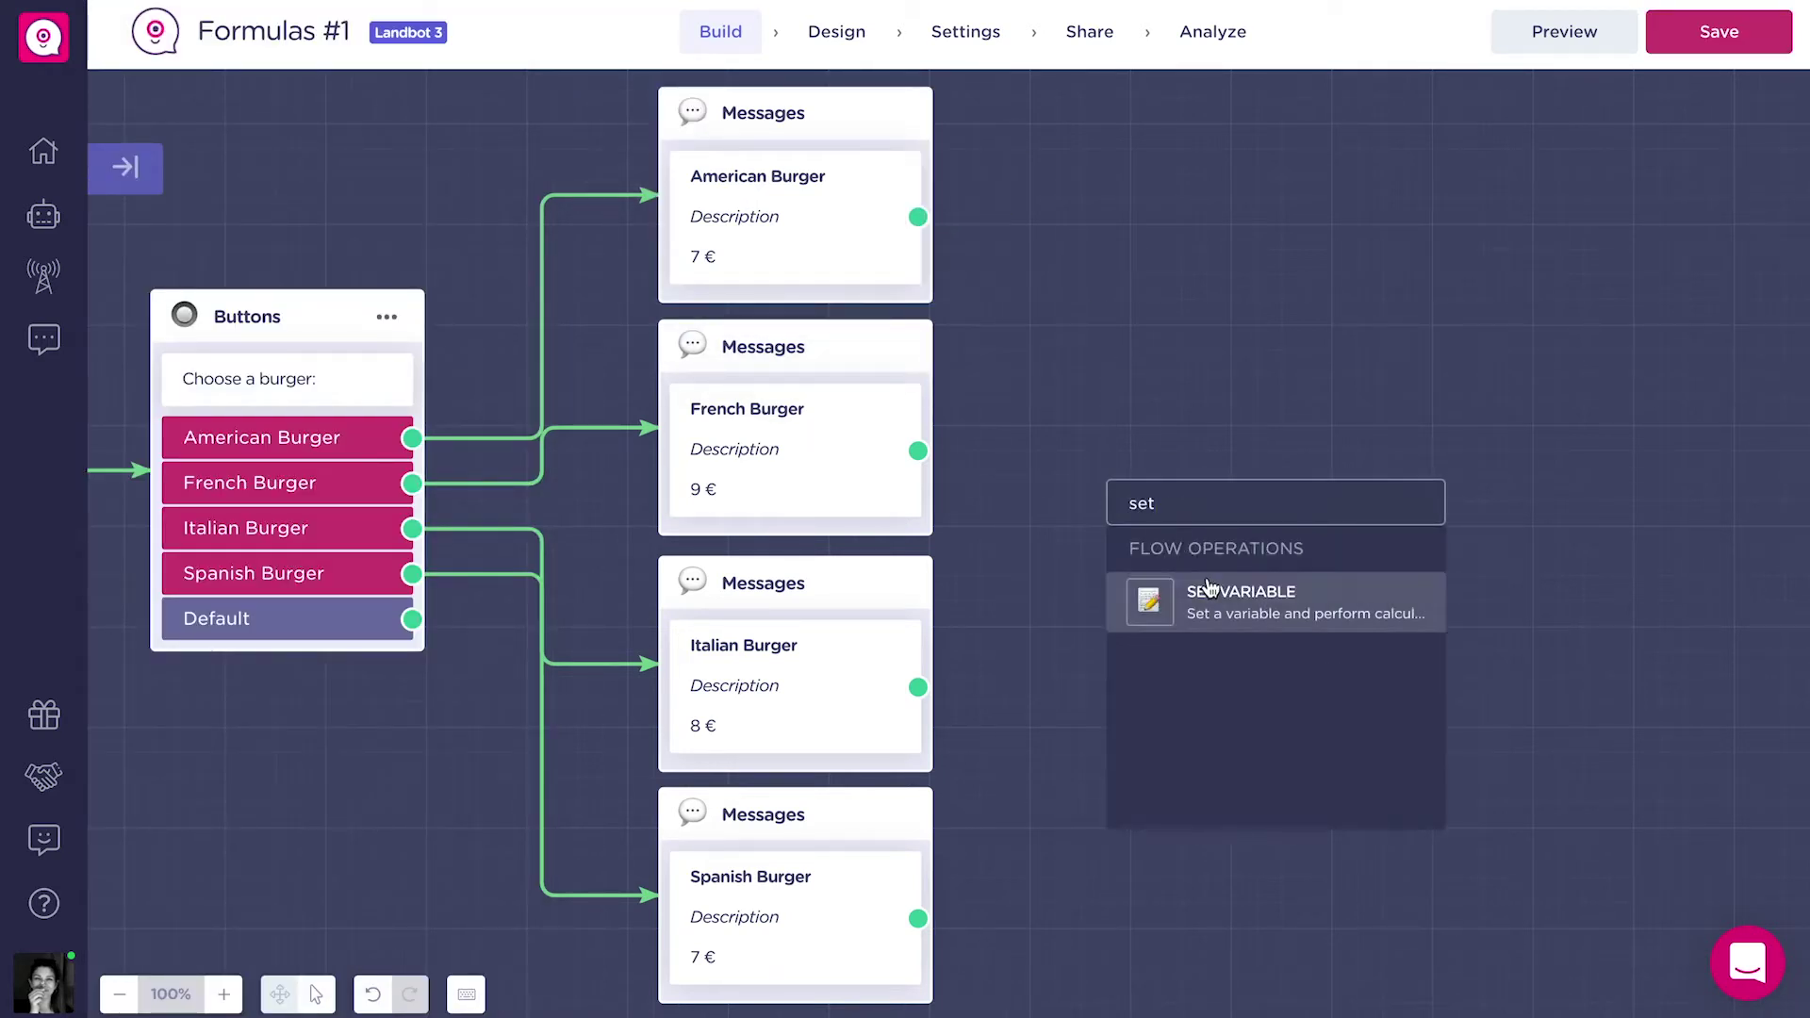
pyautogui.click(1216, 599)
pyautogui.click(461, 153)
pyautogui.write('burger_price')
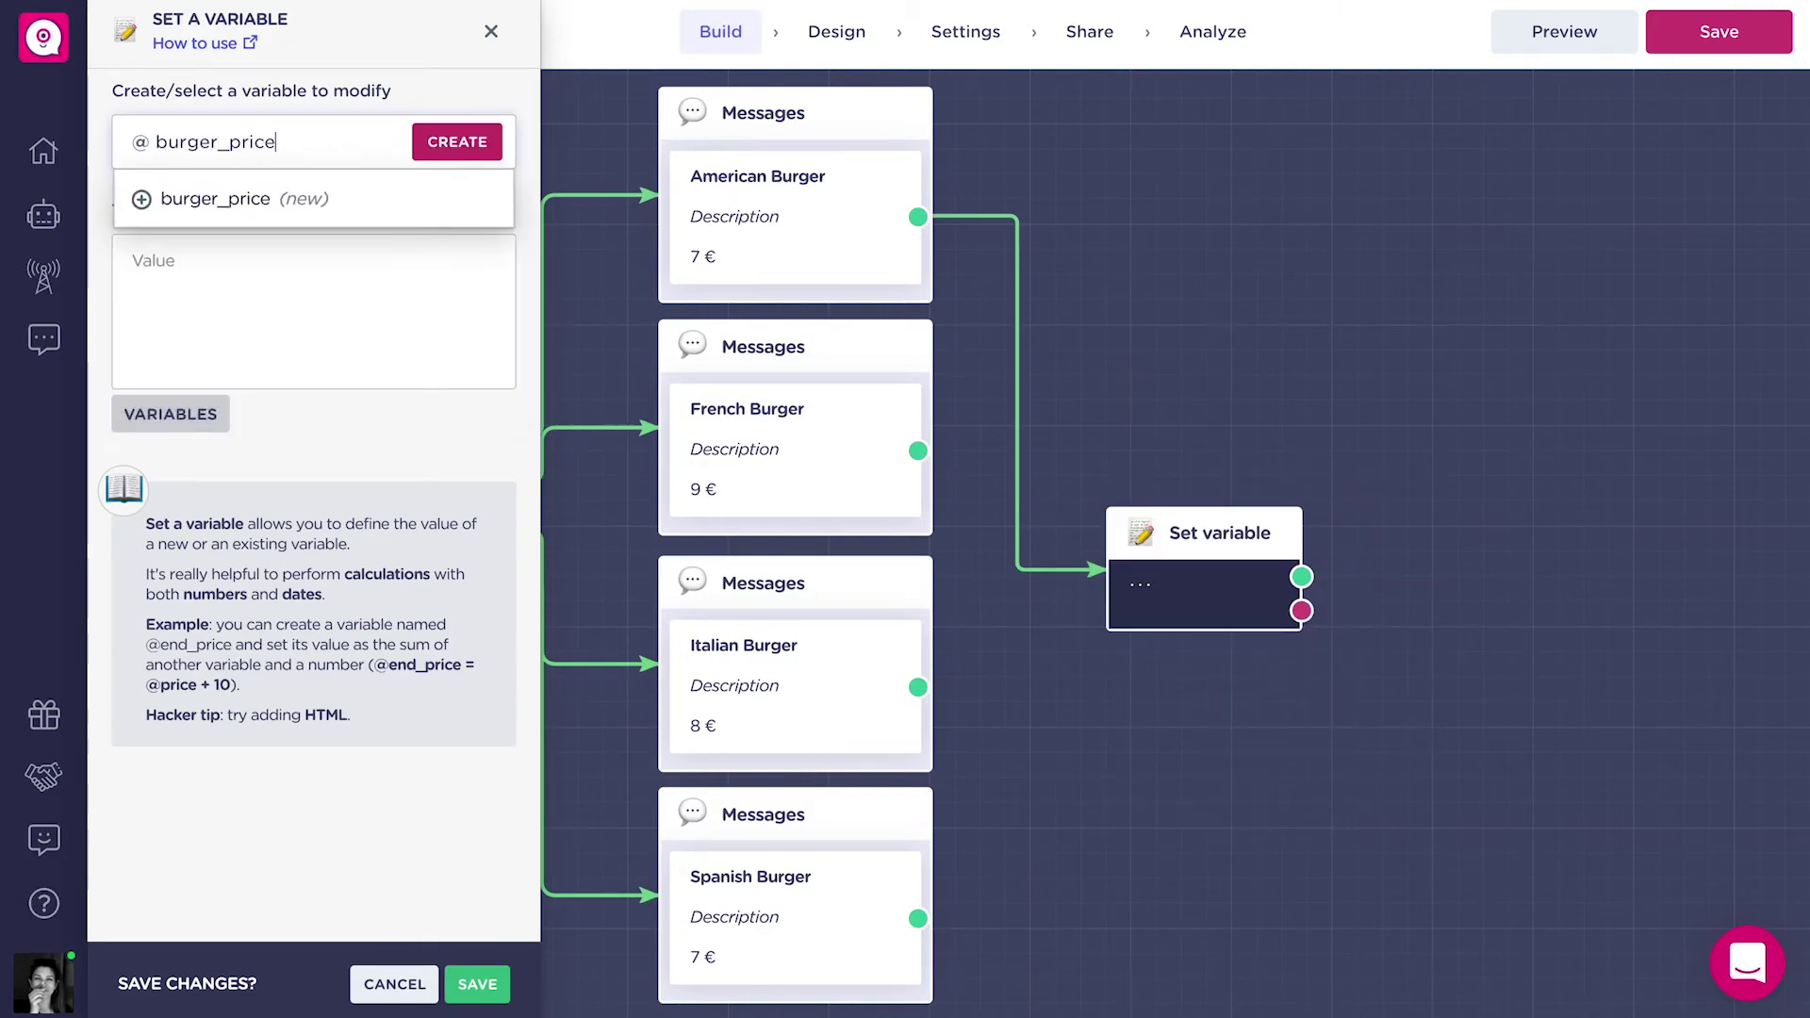
pyautogui.click(456, 142)
pyautogui.click(273, 283)
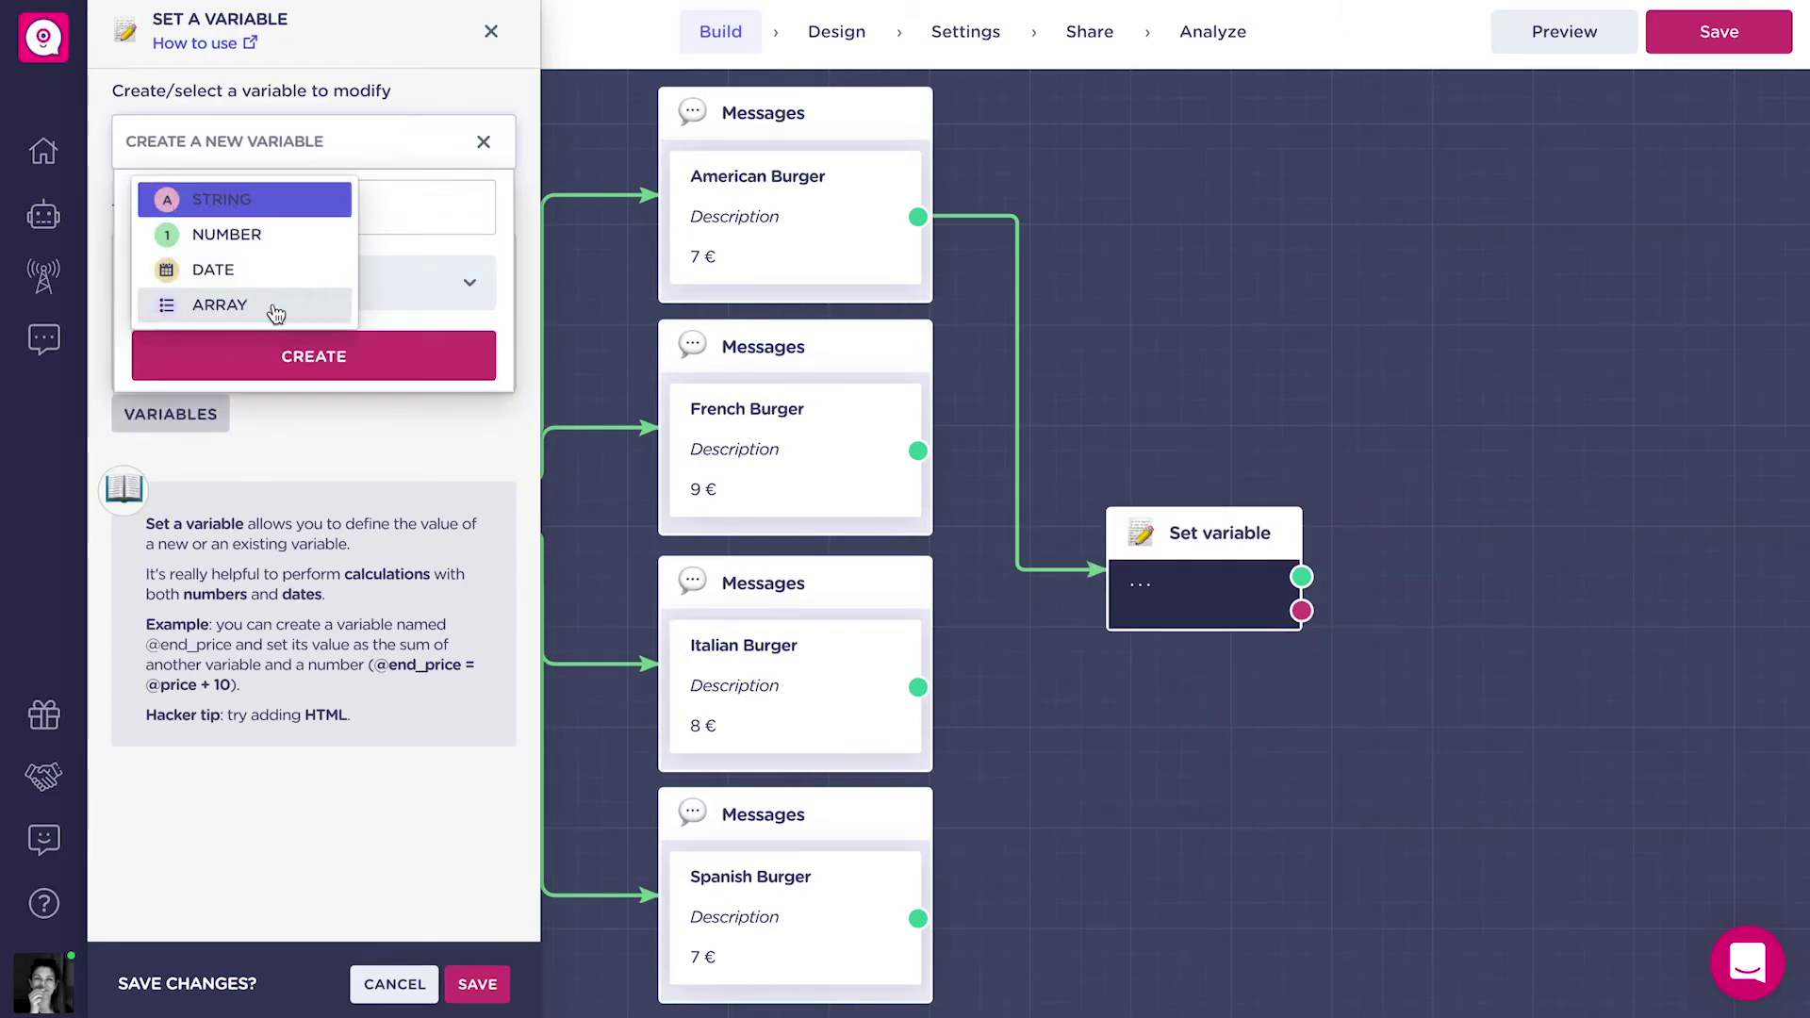
pyautogui.click(226, 235)
pyautogui.click(293, 357)
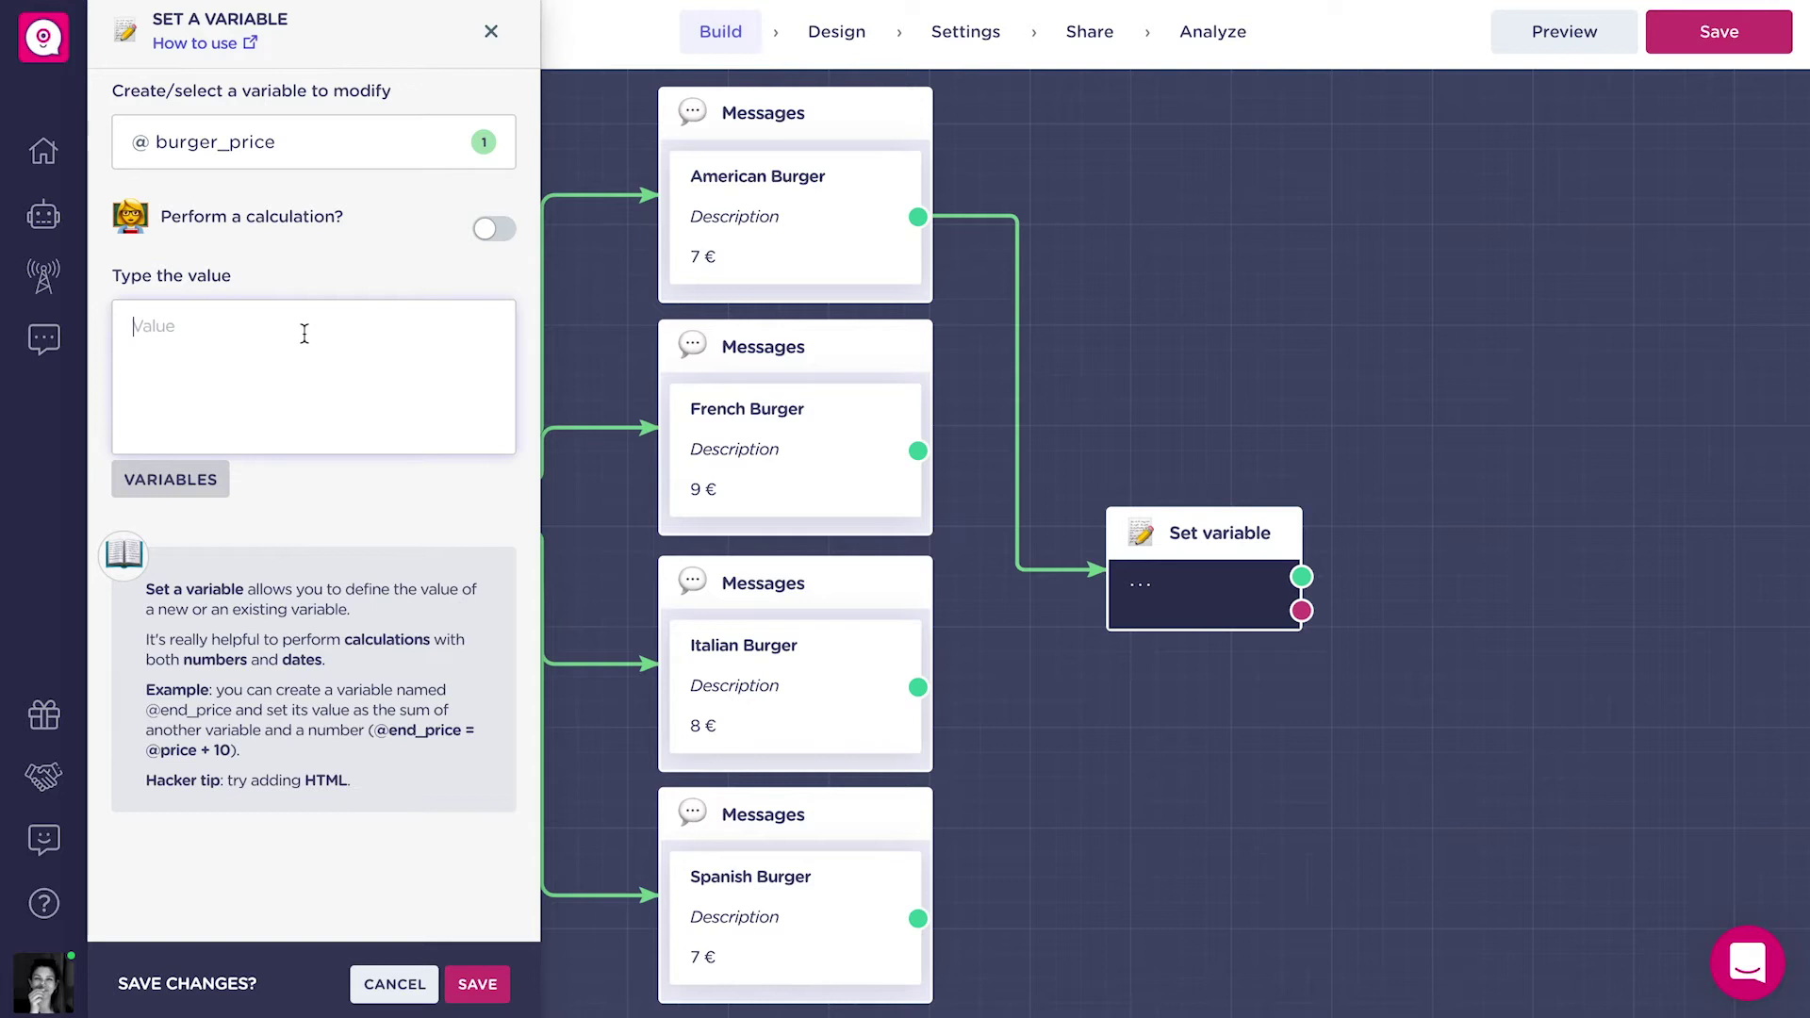
pyautogui.write('7')
pyautogui.click(477, 983)
pyautogui.moveTo(1237, 534); pyautogui.dragTo(1226, 230)
# Duplicate the price block beside French Burger and change burger_price to 9.
pyautogui.click(1036, 222)
pyautogui.moveTo(1319, 271); pyautogui.dragTo(1278, 397)
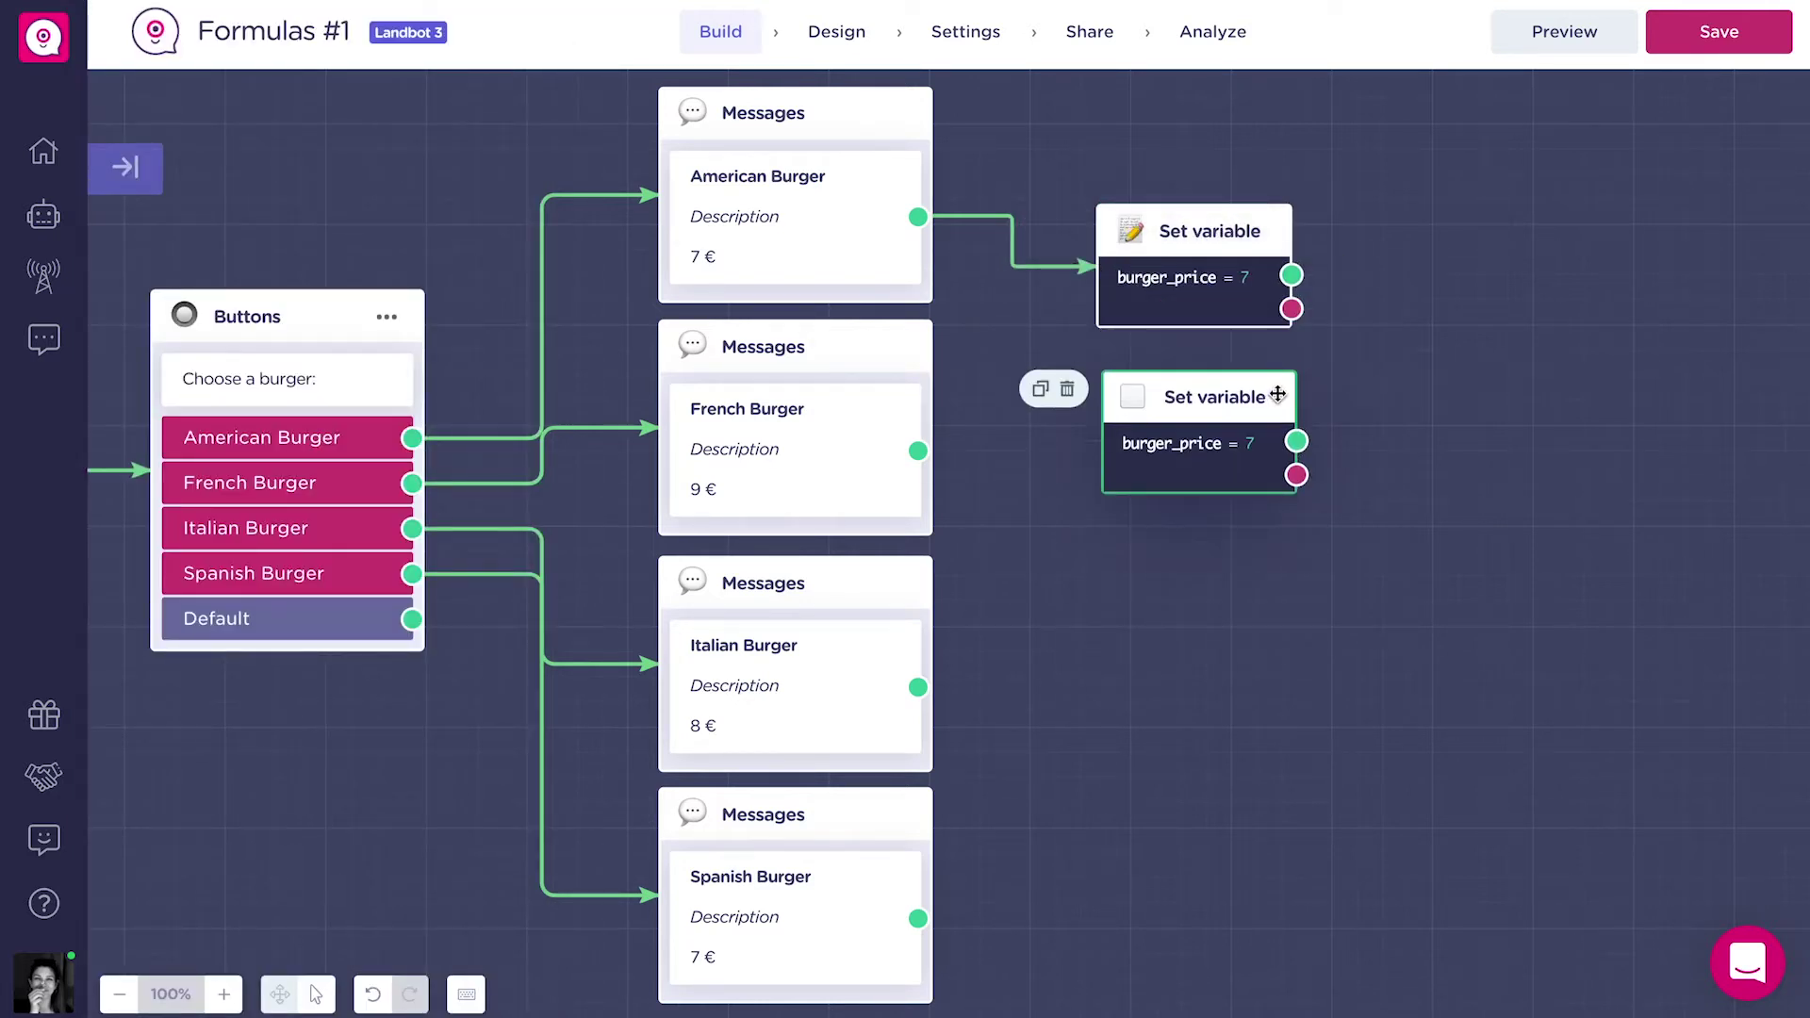
pyautogui.click(1279, 397)
pyautogui.click(509, 353)
pyautogui.press('BackSpace')
pyautogui.write('8')
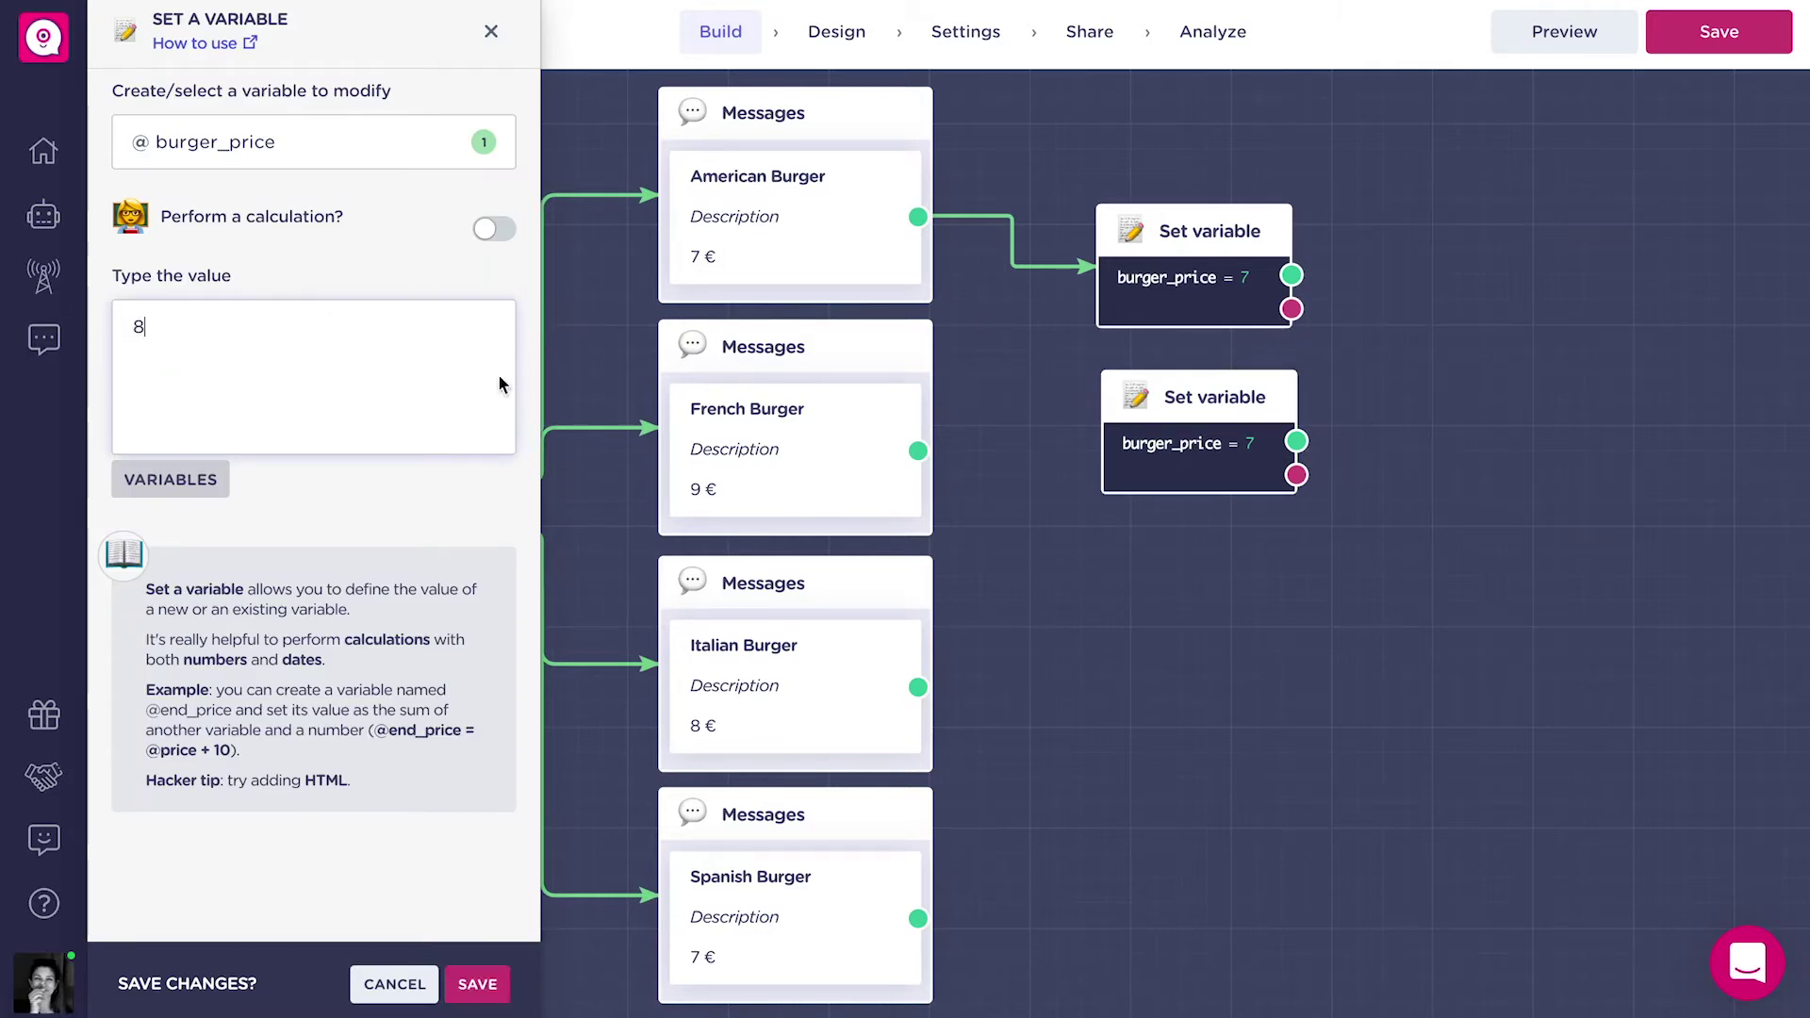
pyautogui.press('BackSpace')
pyautogui.write('9')
pyautogui.click(478, 984)
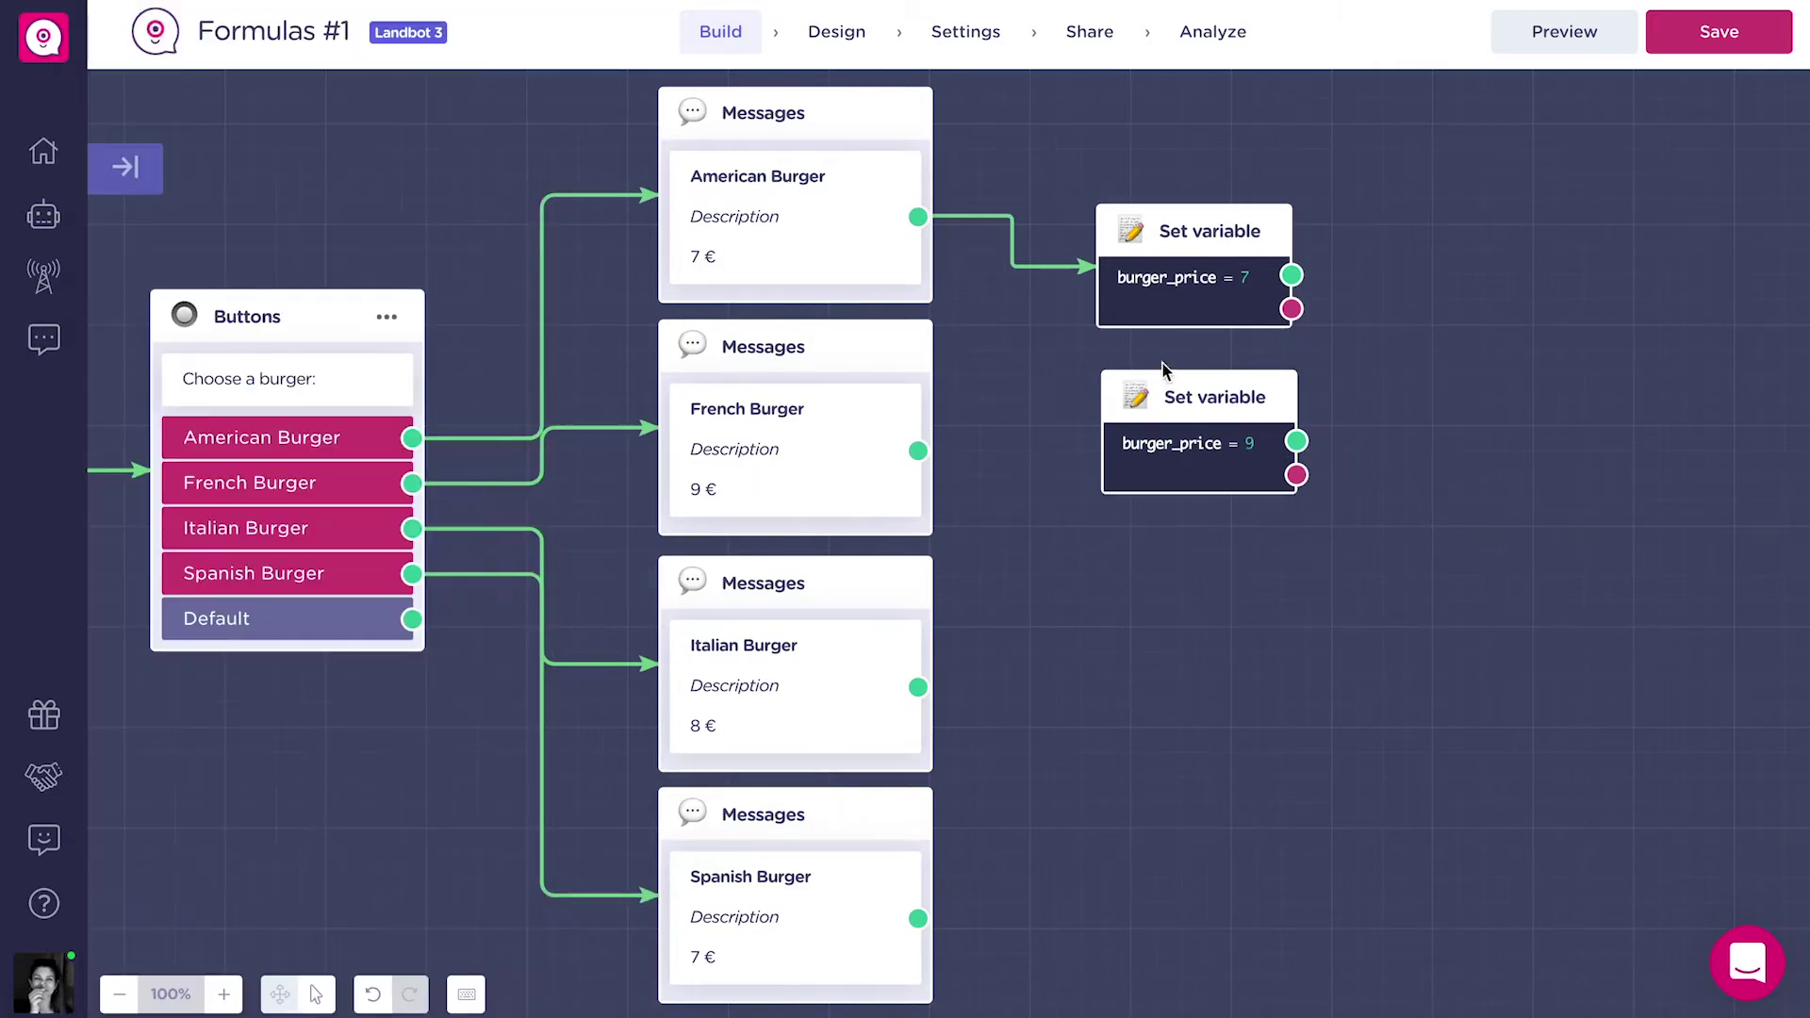
# Duplicate the block beside Italian Burger and set burger_price to 8.
pyautogui.click(1039, 388)
pyautogui.moveTo(1325, 444); pyautogui.dragTo(1291, 582)
pyautogui.click(1291, 583)
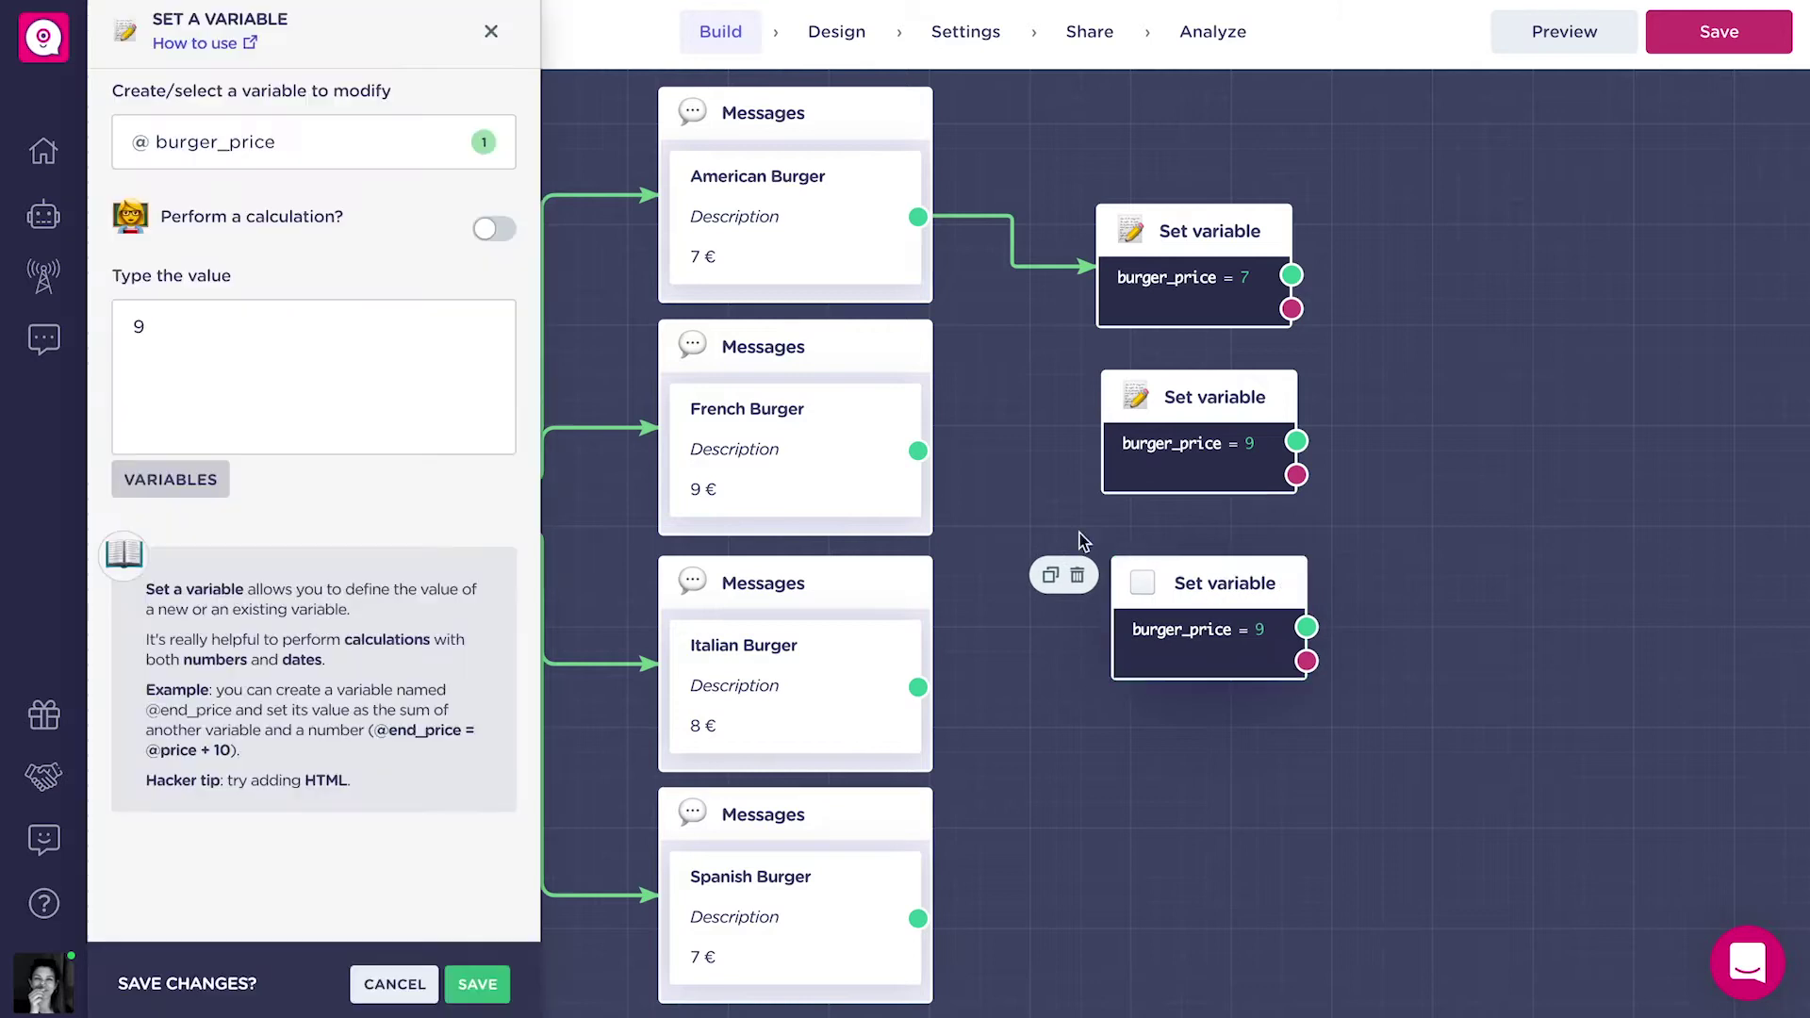
pyautogui.click(161, 323)
pyautogui.press('BackSpace')
pyautogui.write('8')
pyautogui.click(478, 984)
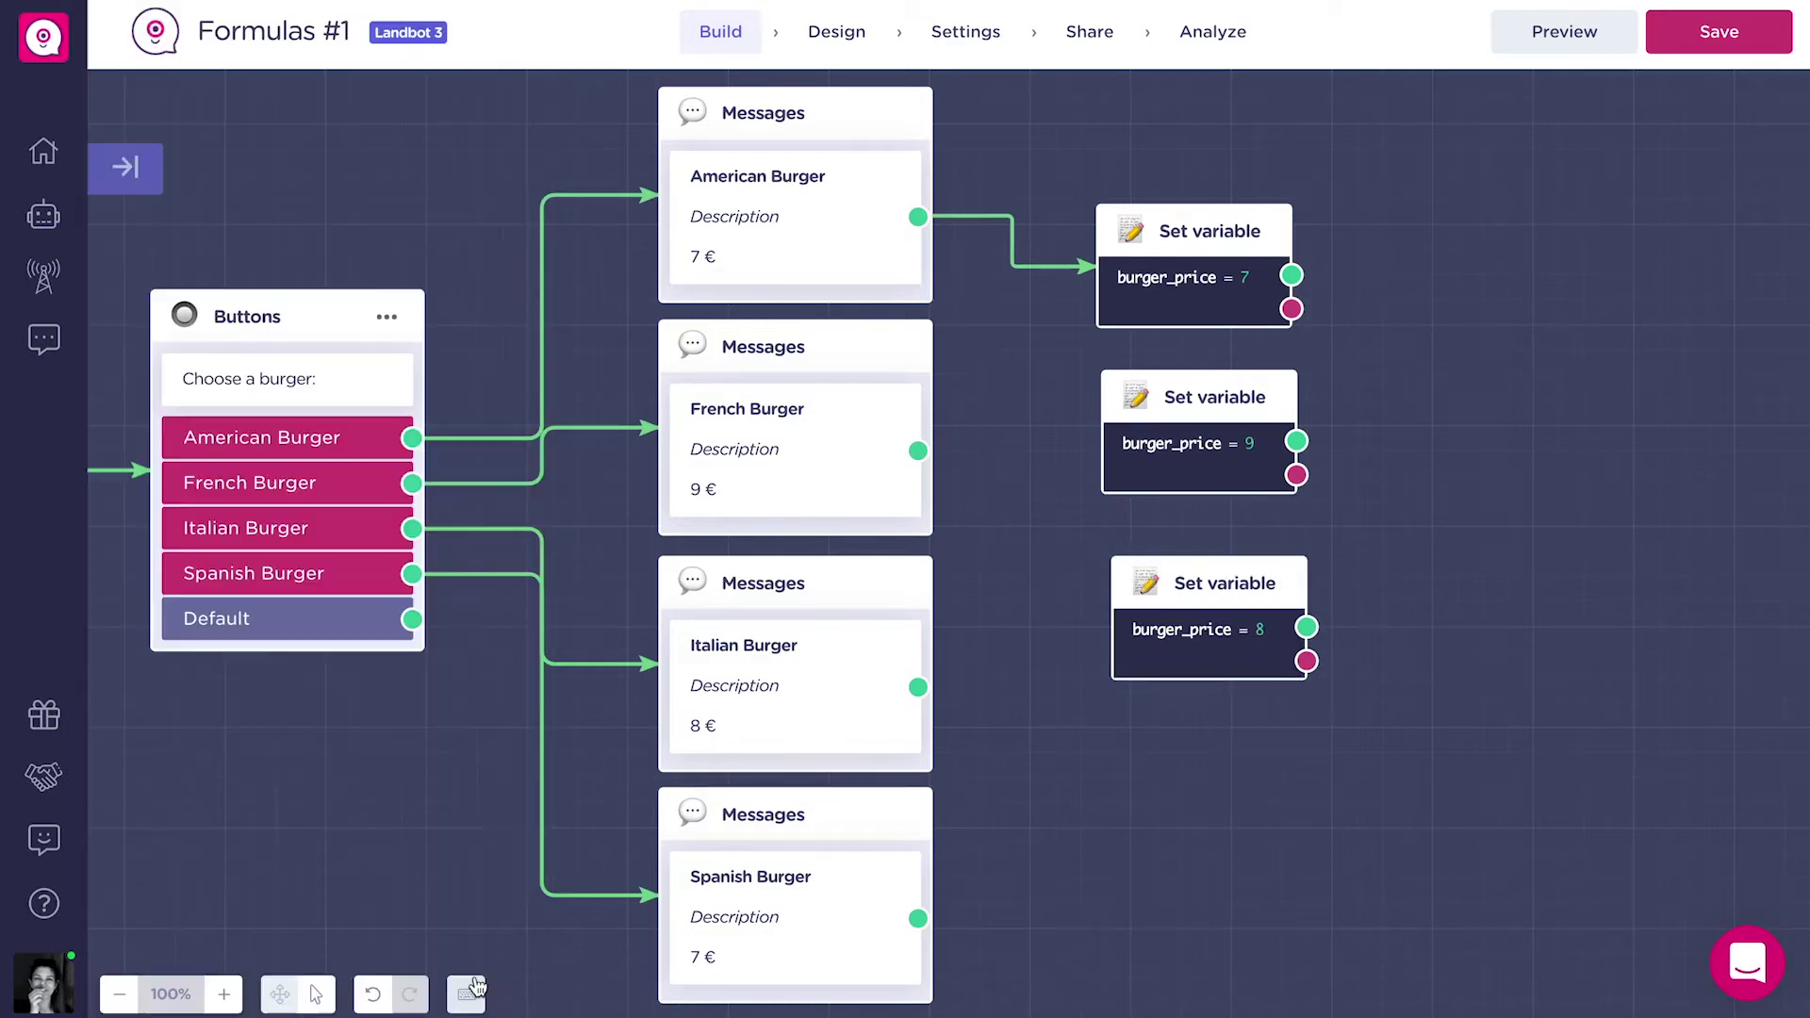
# Copy the burger_price = 7 block for Spanish Burger and connect French and Italian messages to their blocks.
pyautogui.click(1034, 223)
pyautogui.moveTo(1262, 222); pyautogui.dragTo(1278, 821)
pyautogui.moveTo(917, 451); pyautogui.dragTo(1161, 443)
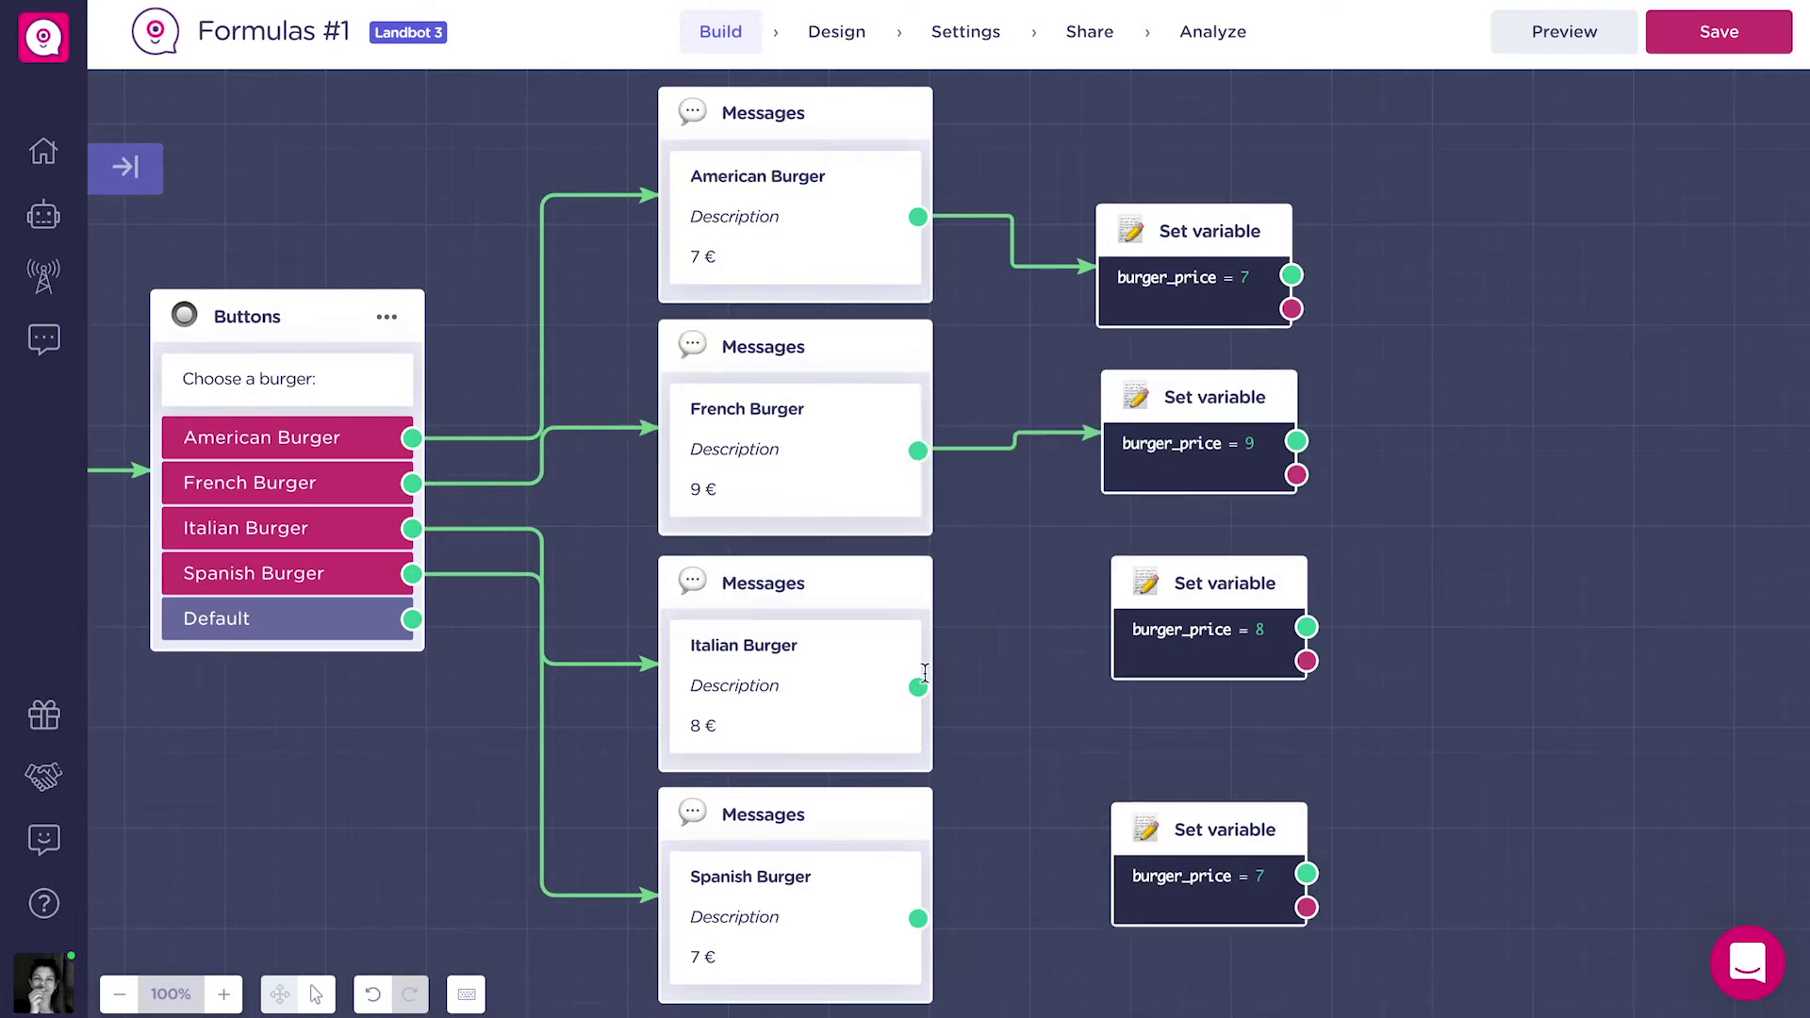
pyautogui.moveTo(917, 687); pyautogui.dragTo(1200, 630)
# Link Spanish Burger's message to its =7 block and add a Buttons block after the price.
pyautogui.moveTo(917, 918); pyautogui.dragTo(1192, 890)
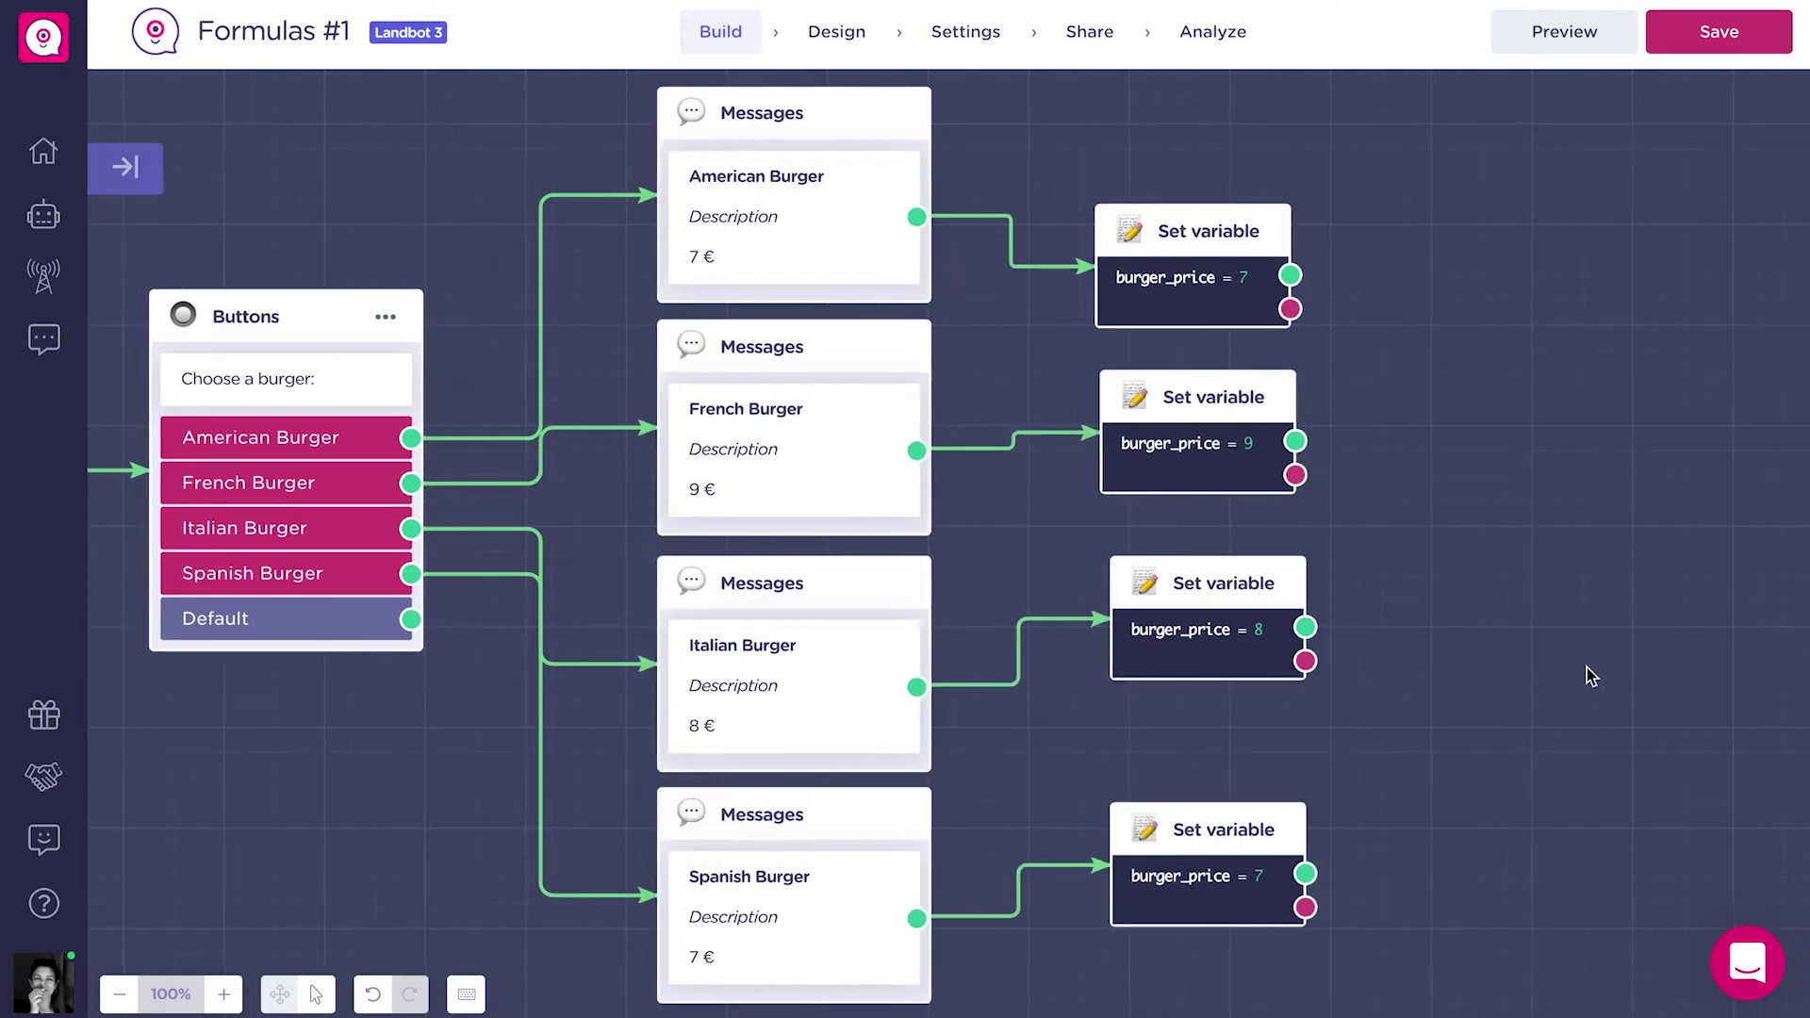
pyautogui.hscroll(10, 1346, 679)
pyautogui.moveTo(791, 270); pyautogui.dragTo(1090, 511)
pyautogui.click(1315, 647)
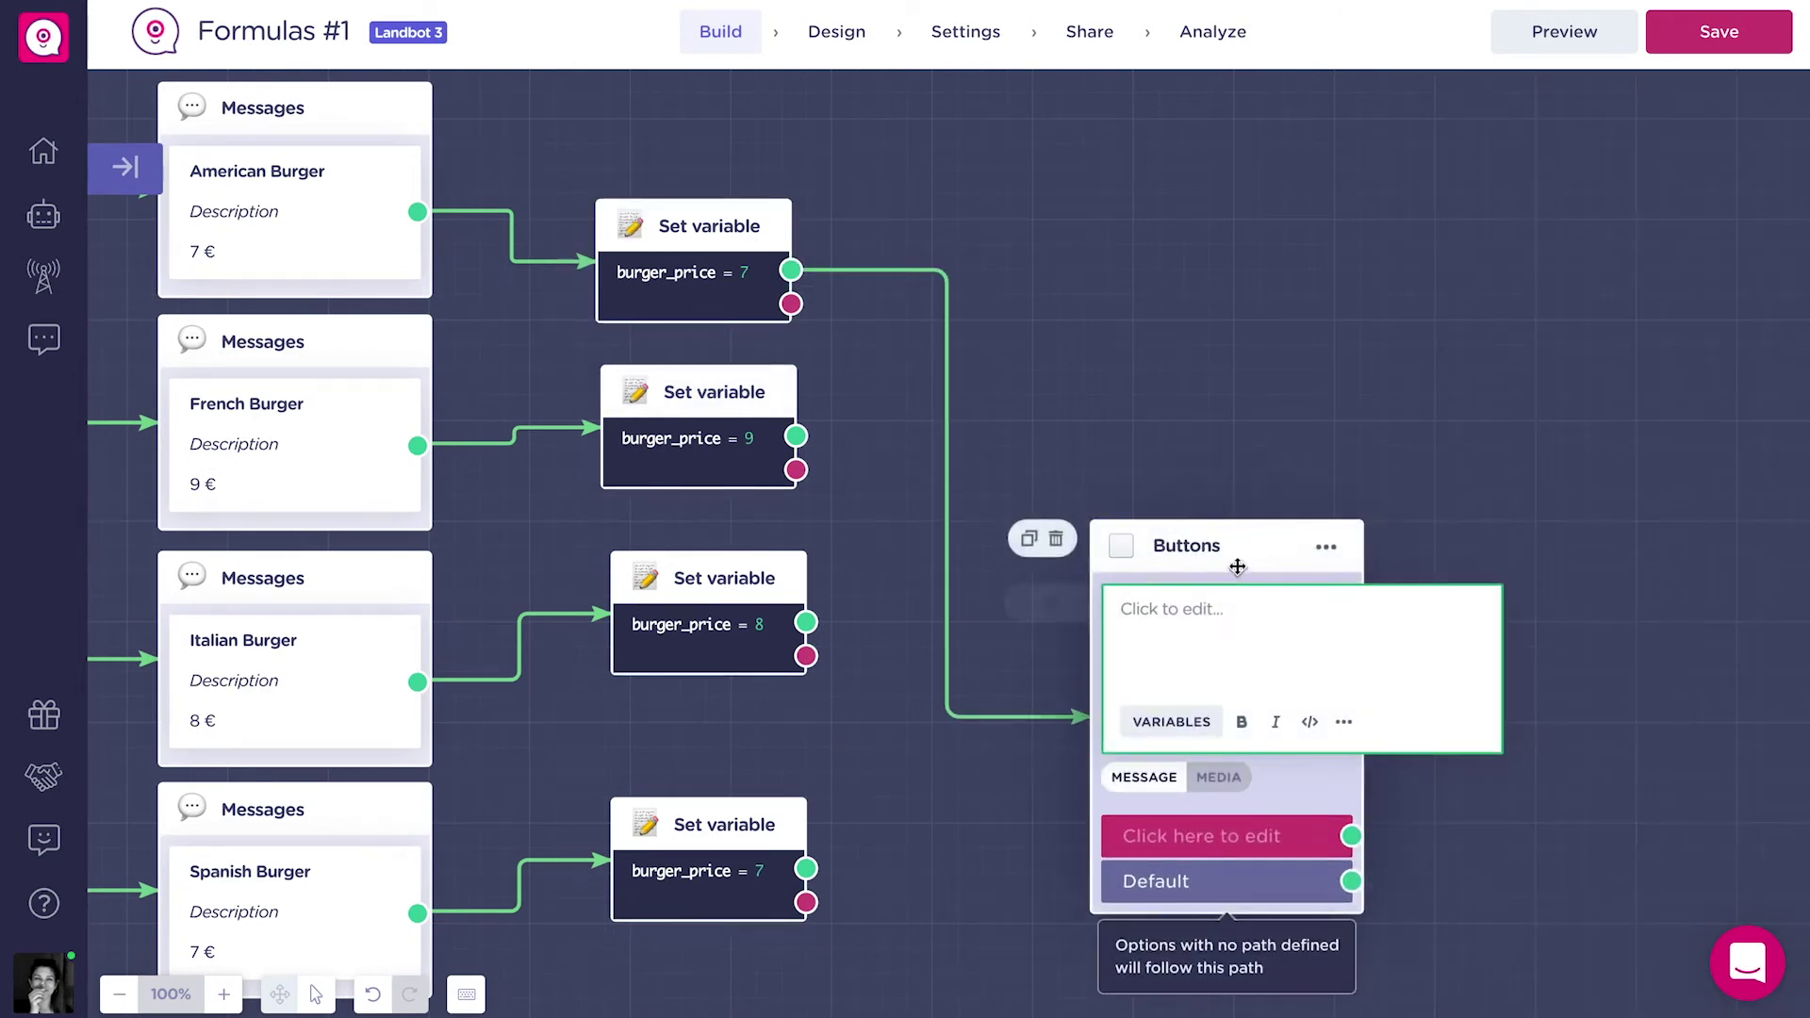
pyautogui.moveTo(1232, 556); pyautogui.dragTo(1154, 292)
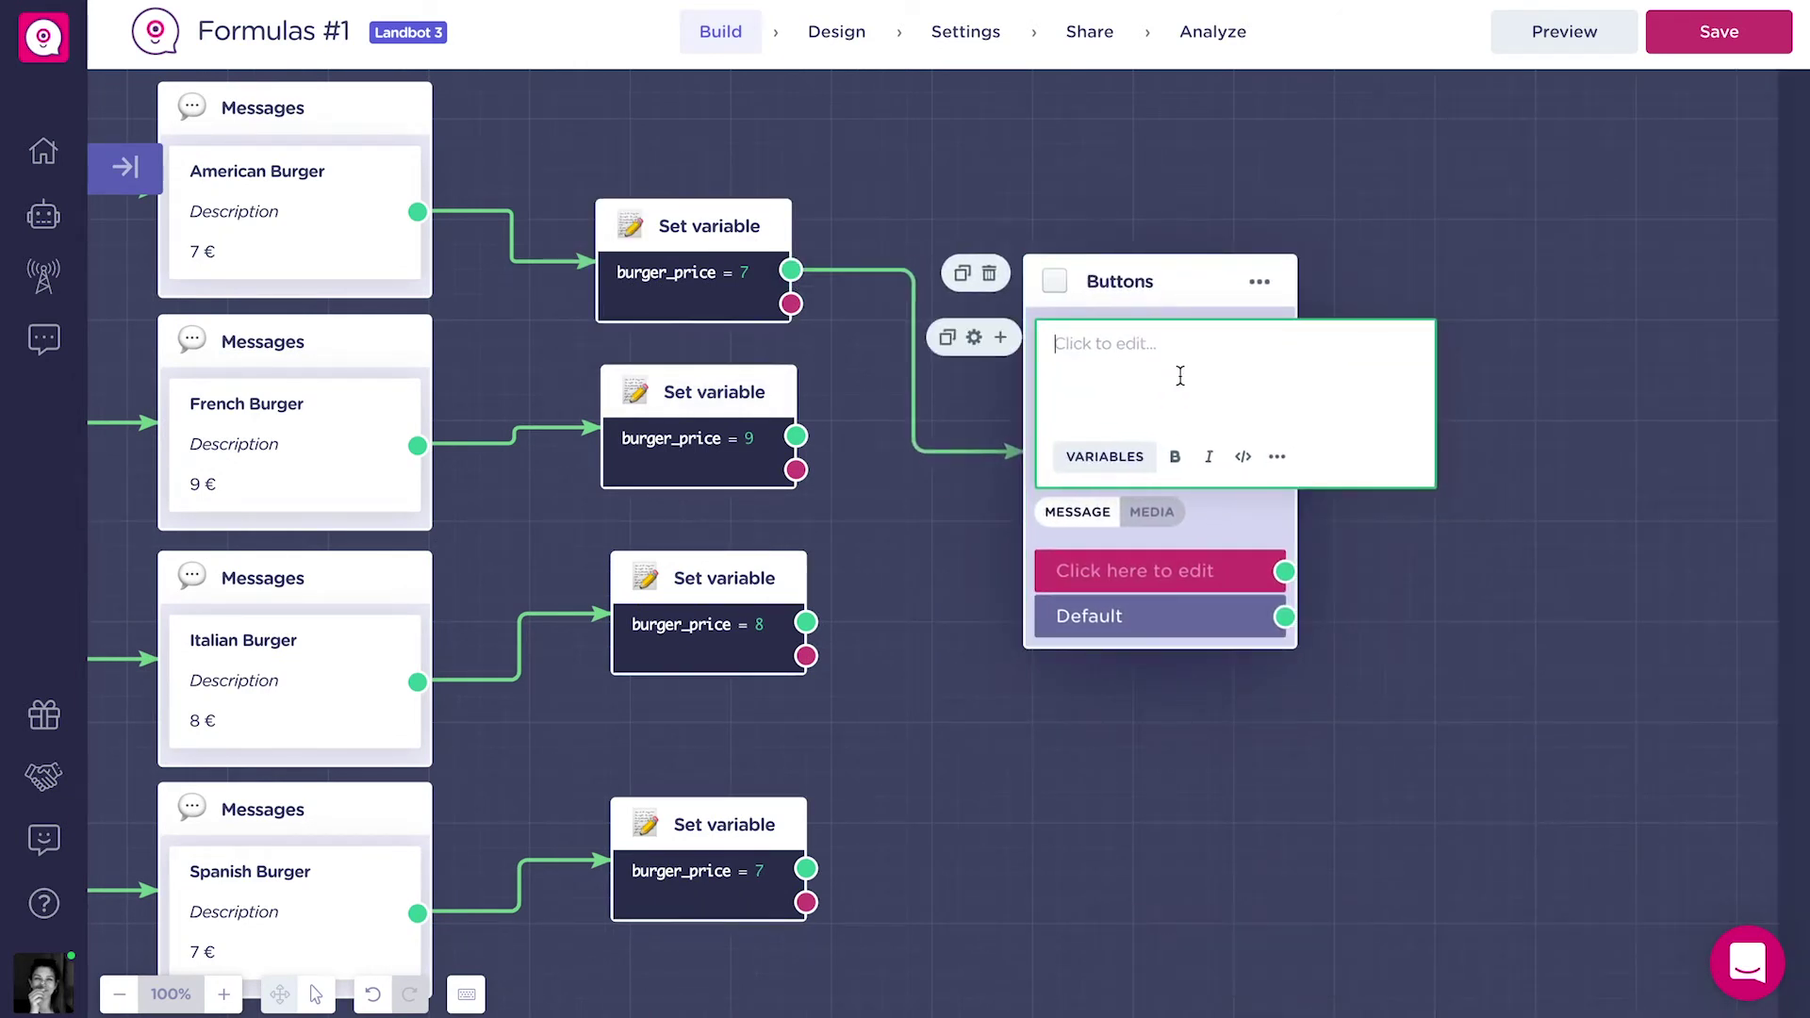
# Write the extras question text with an italic '(3 maximum)' note.
pyautogui.write('Add your extras for 1 € each:')
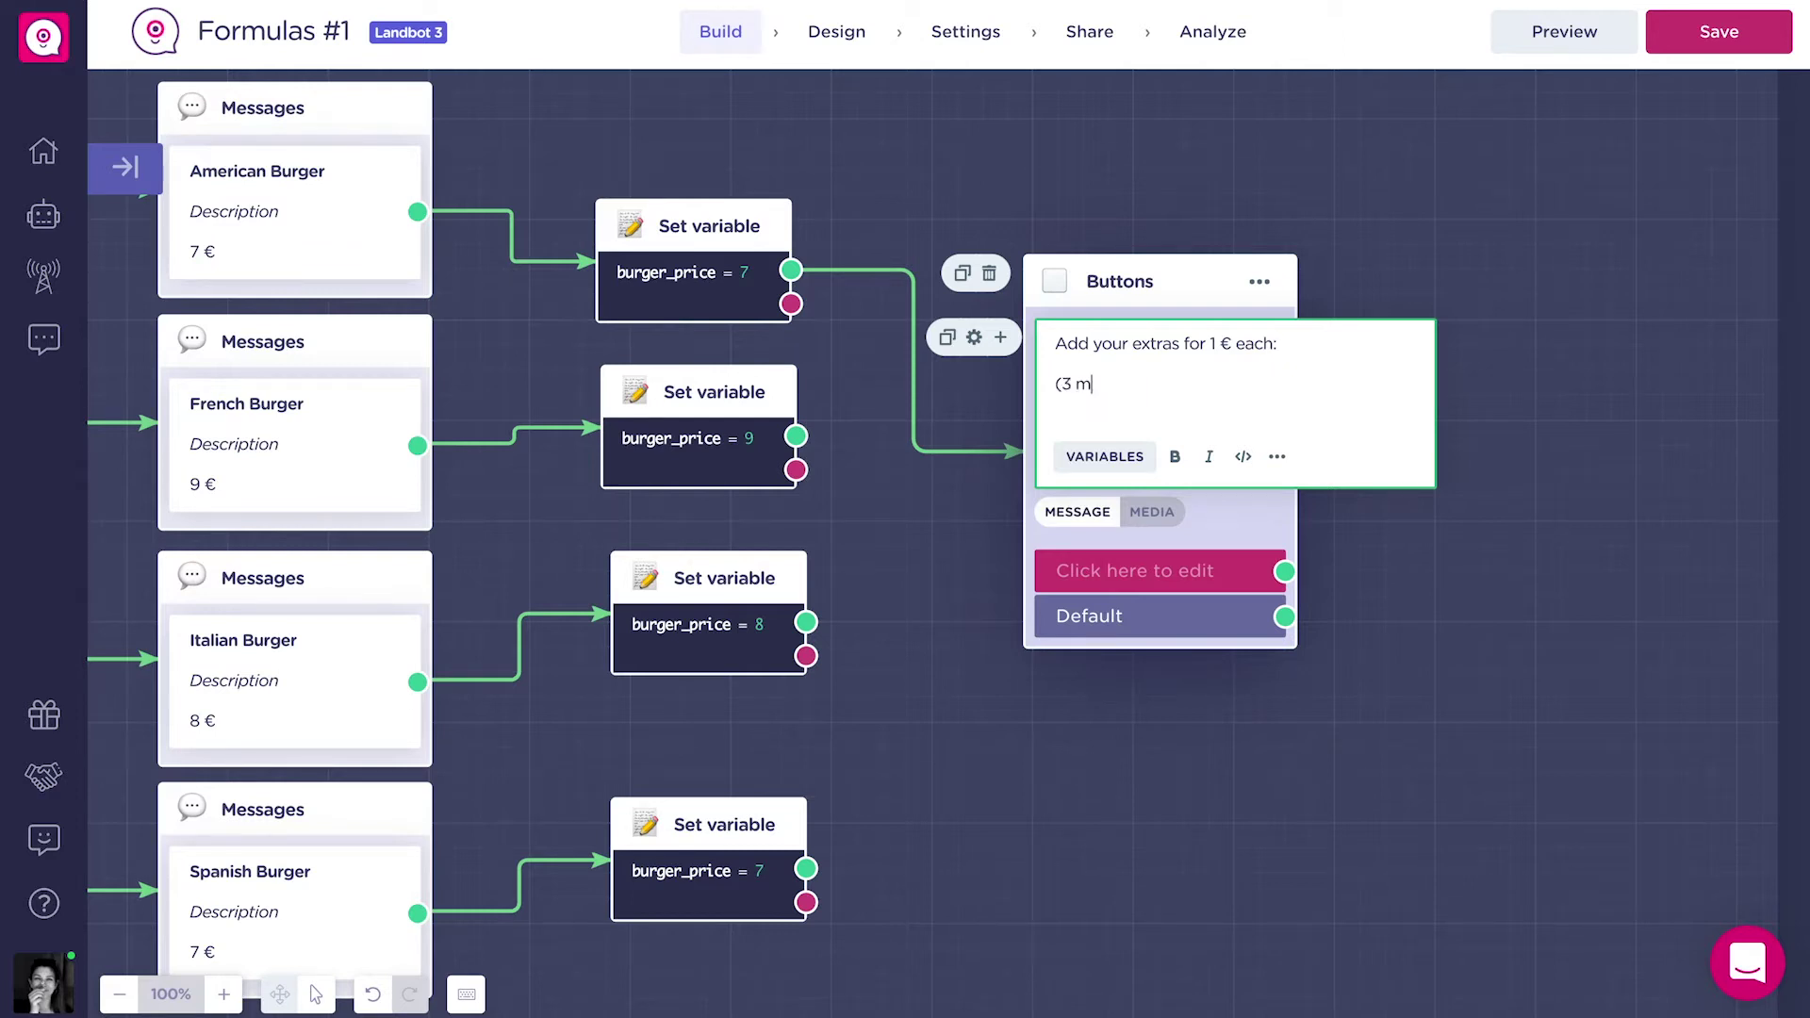
pyautogui.write(')')
pyautogui.hotkey('ctrl', 'shift', 'Left')
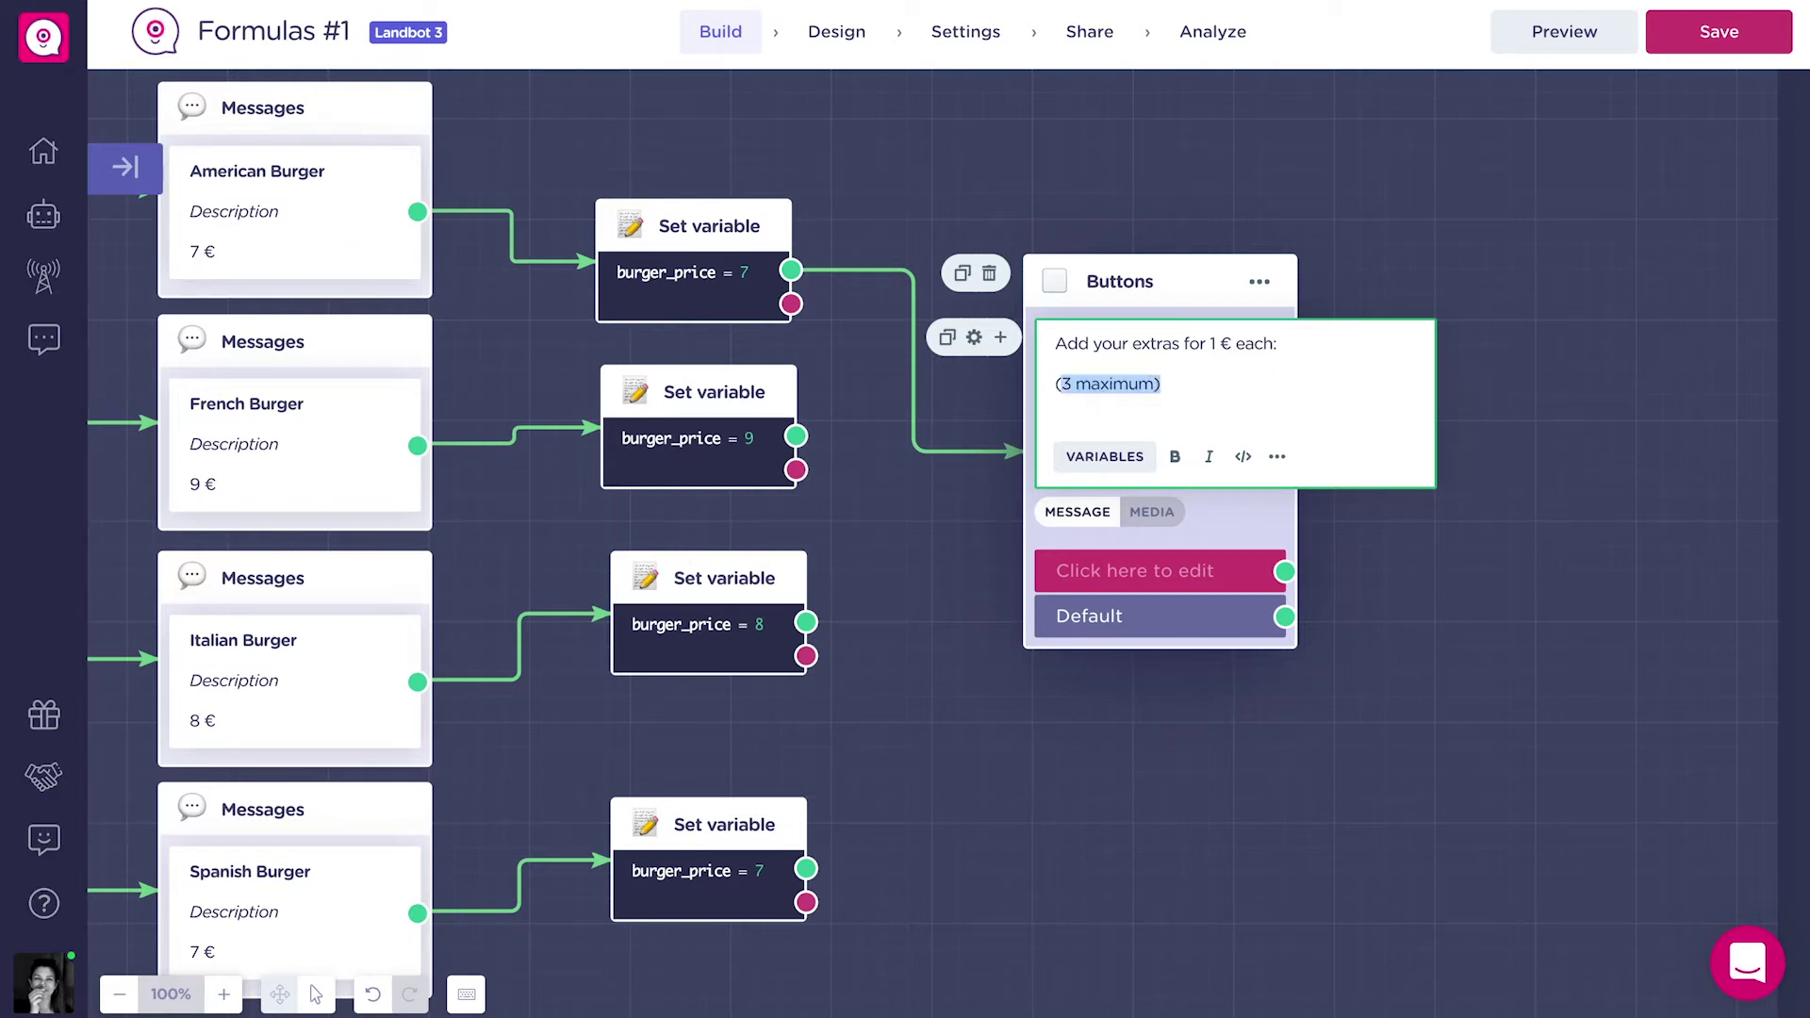
pyautogui.click(1209, 456)
# Add six answer buttons: Onions, Pickles, Lettuce, Tomatoes, Bacon and No extras.
pyautogui.click(1234, 565)
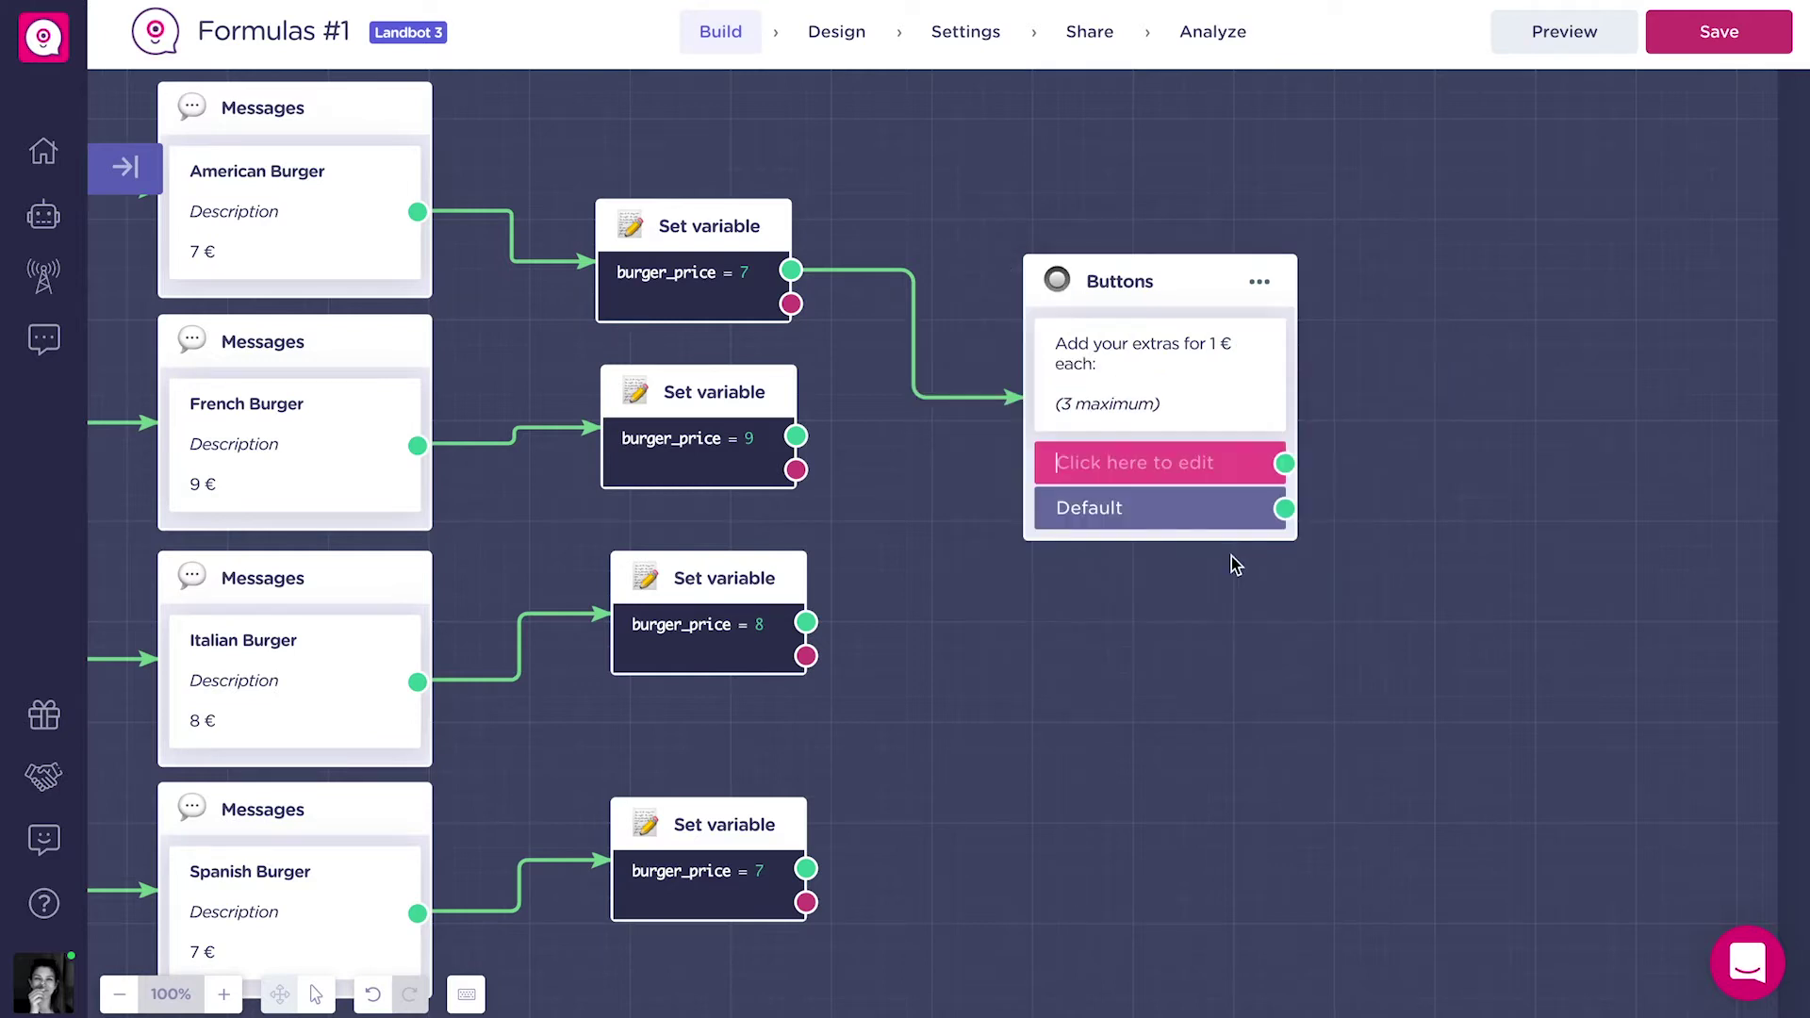
pyautogui.write('Onions')
pyautogui.press('Return')
pyautogui.write('Pickles')
pyautogui.press('Return')
pyautogui.write('Lettuce')
pyautogui.press('Return')
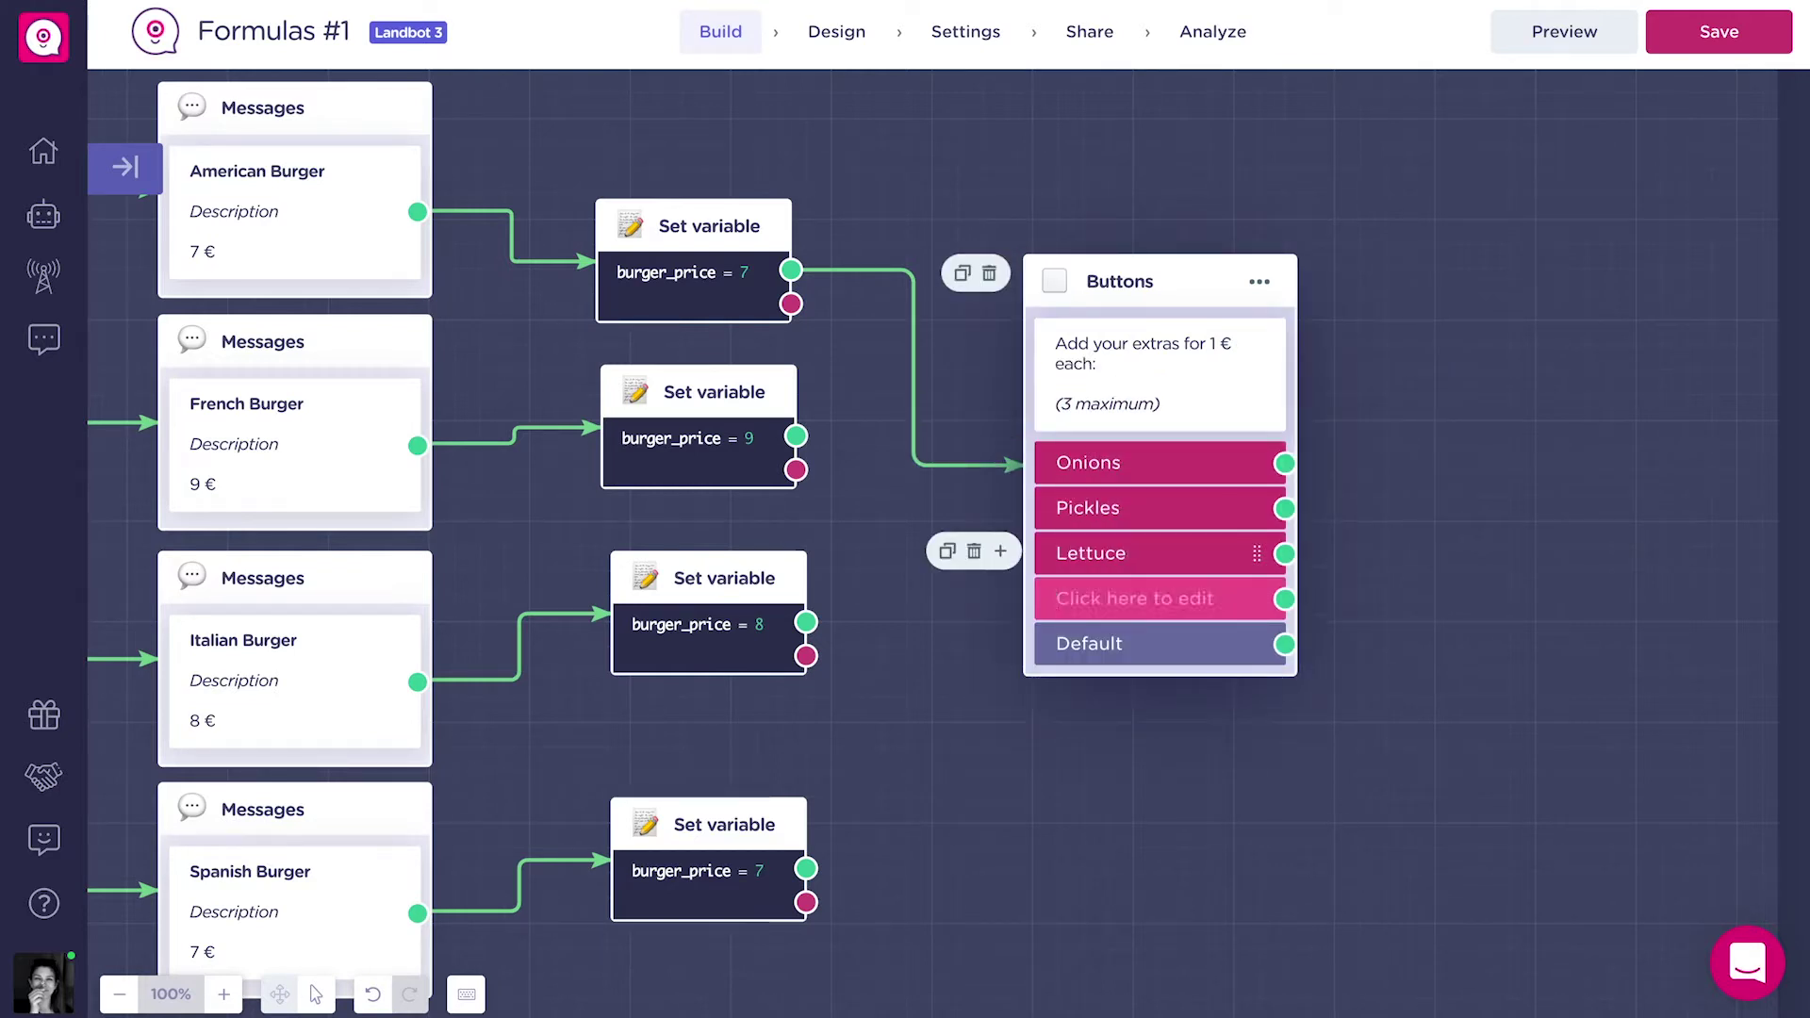
pyautogui.write('Tomatoes')
pyautogui.press('Return')
pyautogui.write('Bacon')
pyautogui.press('Return')
pyautogui.write('No extras')
pyautogui.click(1260, 281)
pyautogui.scroll(-2, 283, 659)
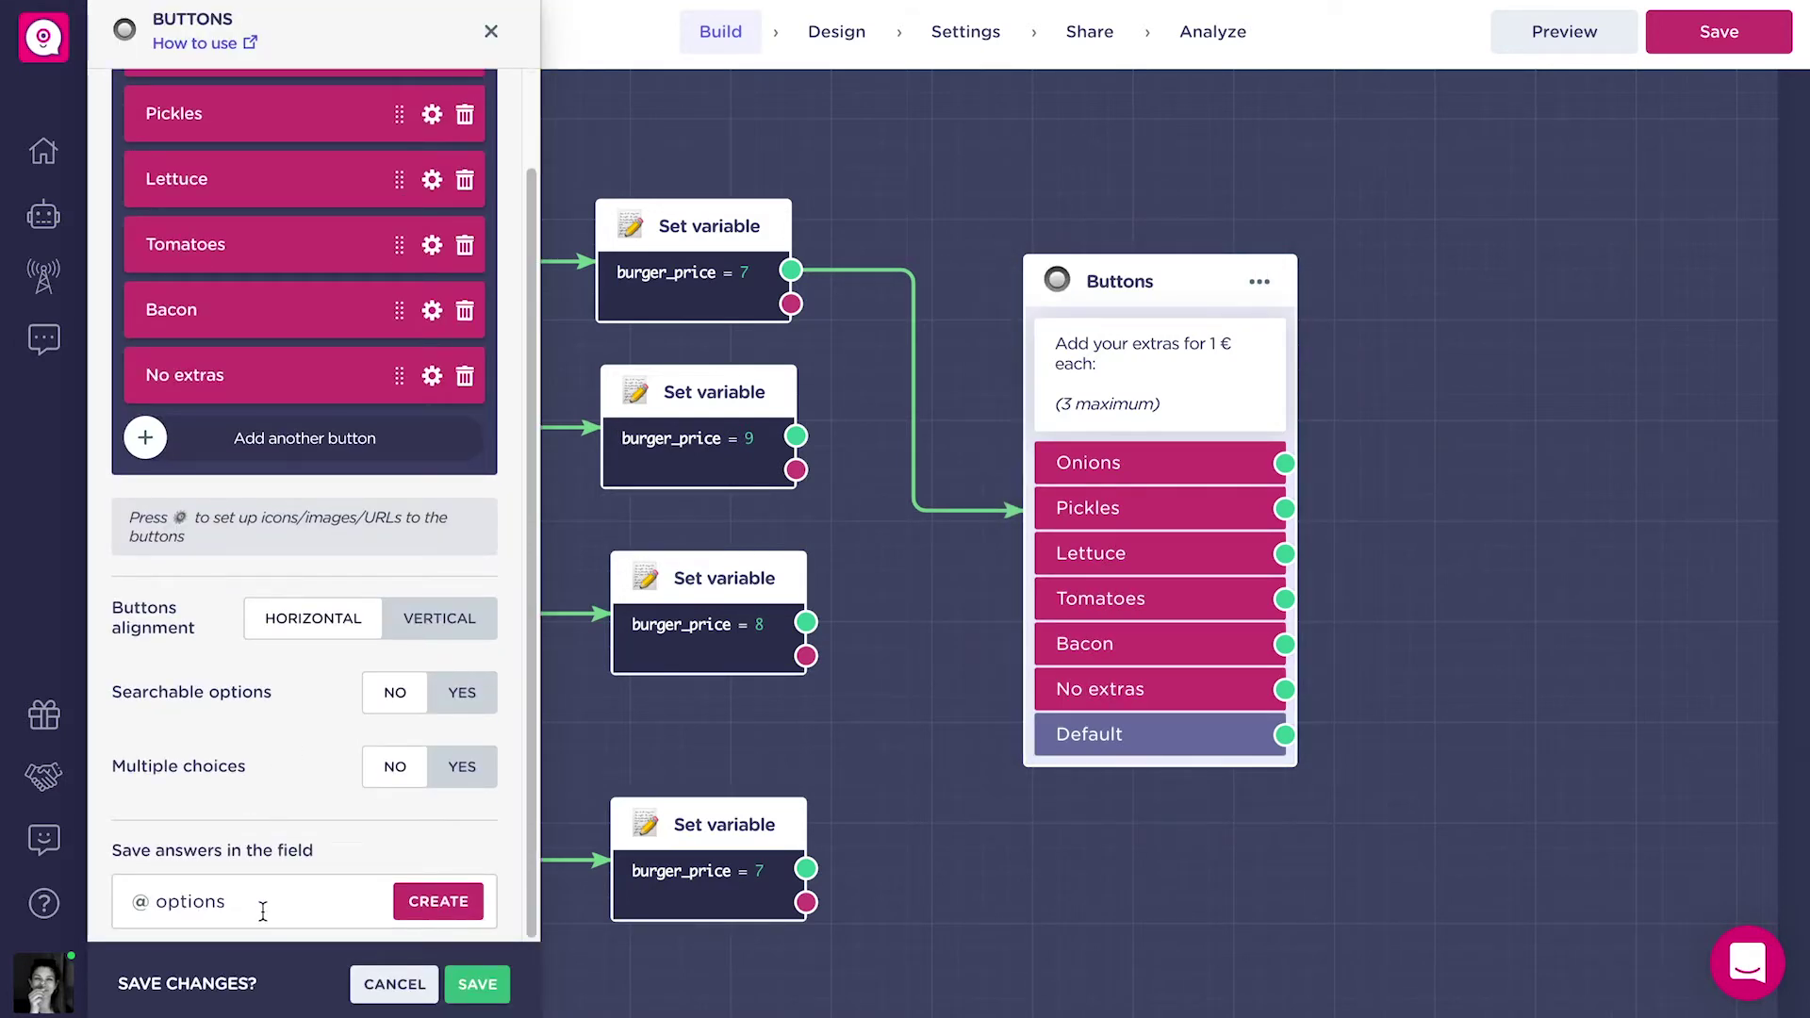
pyautogui.click(263, 903)
pyautogui.write('extras')
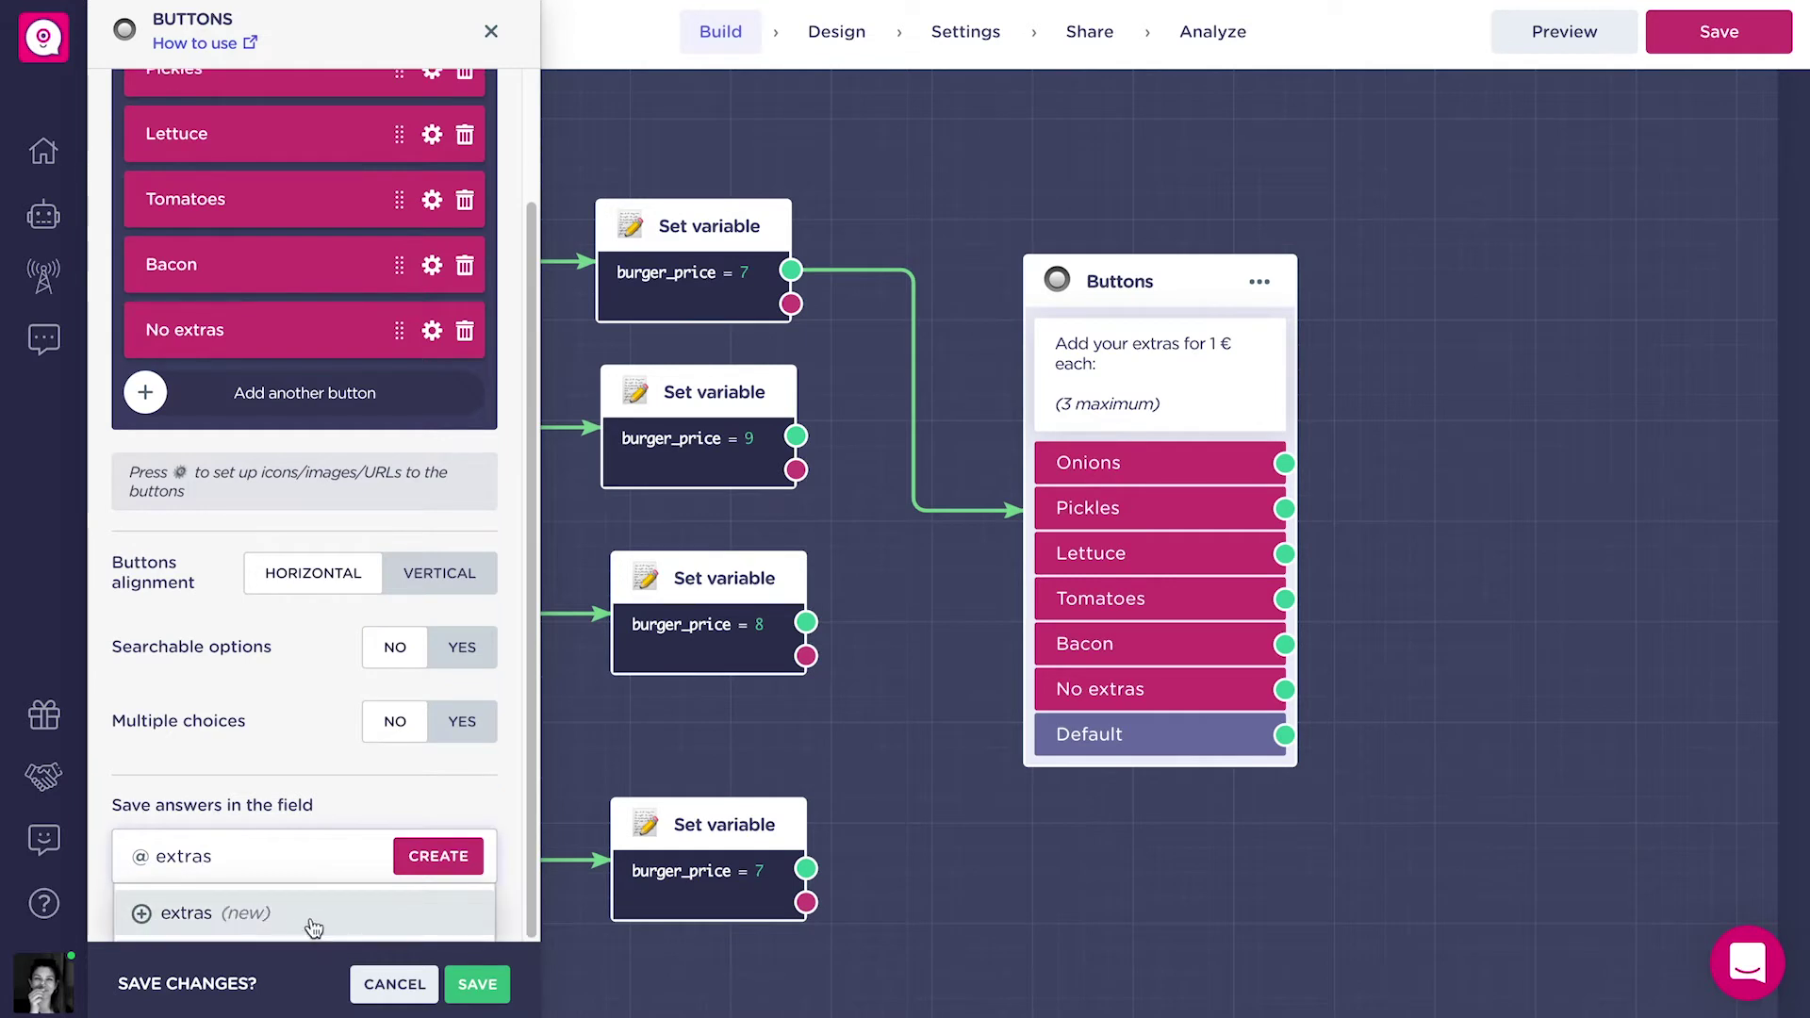
pyautogui.click(311, 919)
pyautogui.click(479, 983)
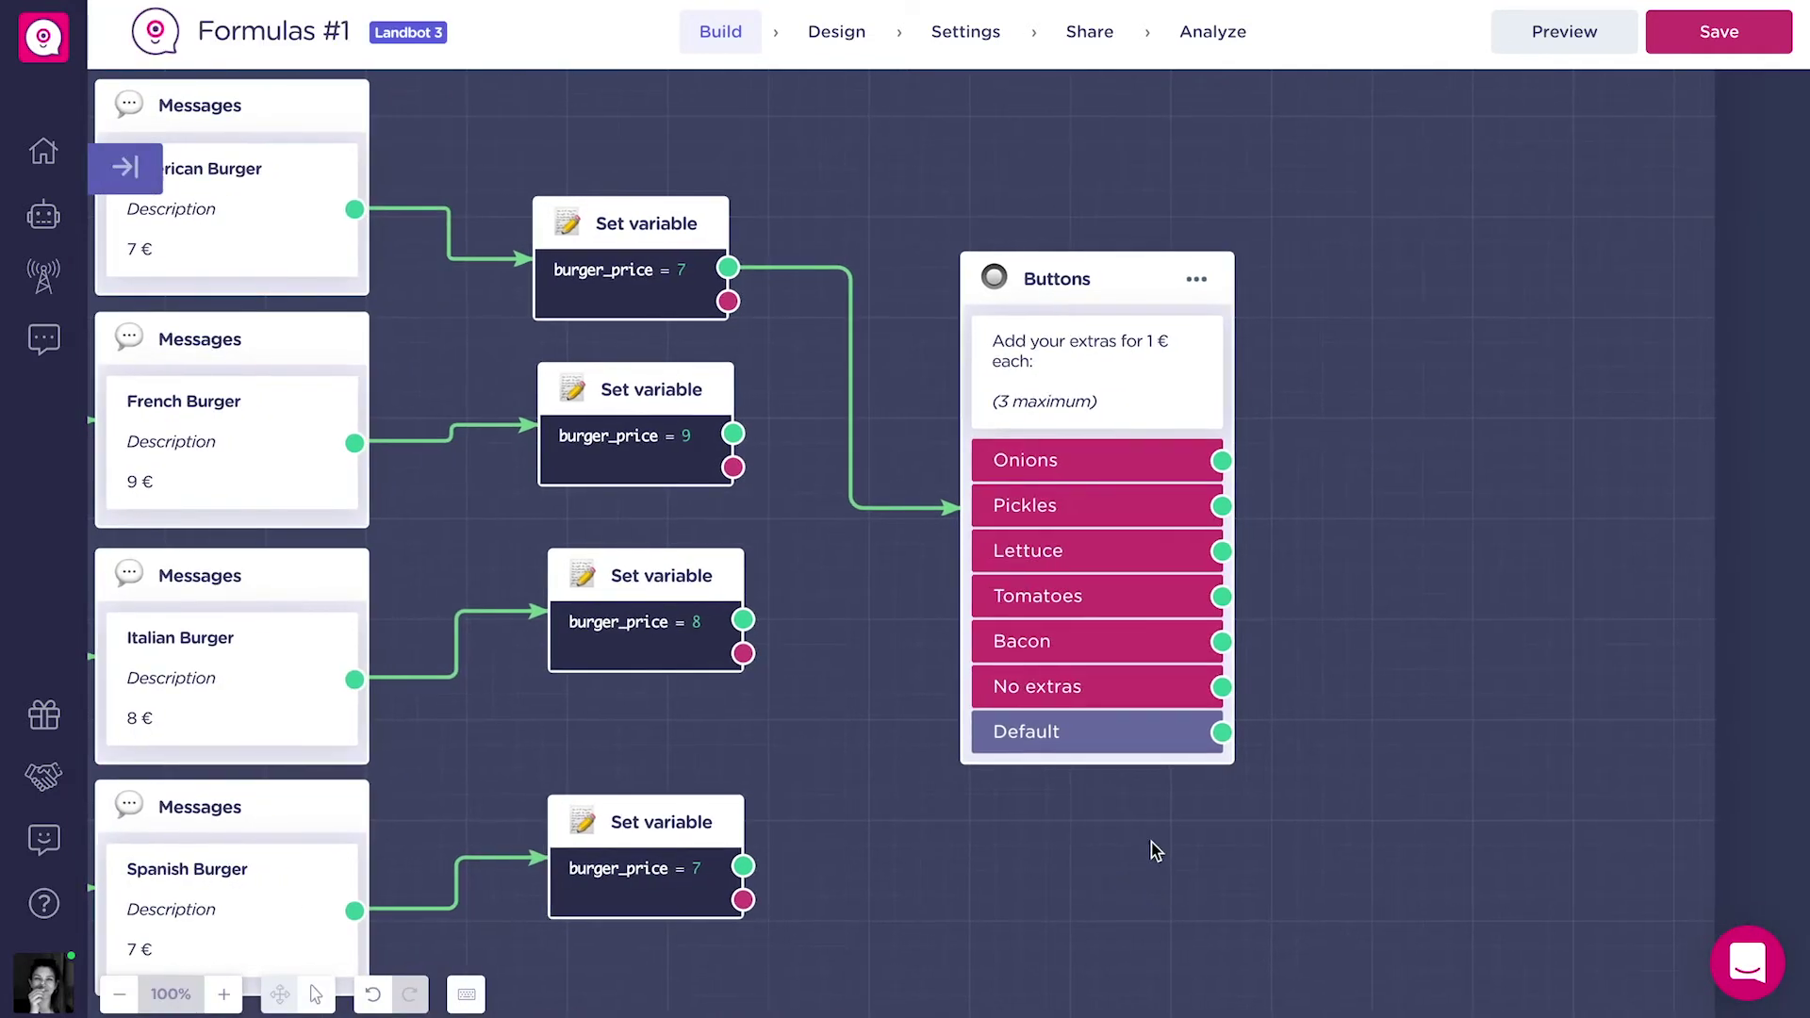
# Enable multiple choices on the extras question.
pyautogui.click(1196, 283)
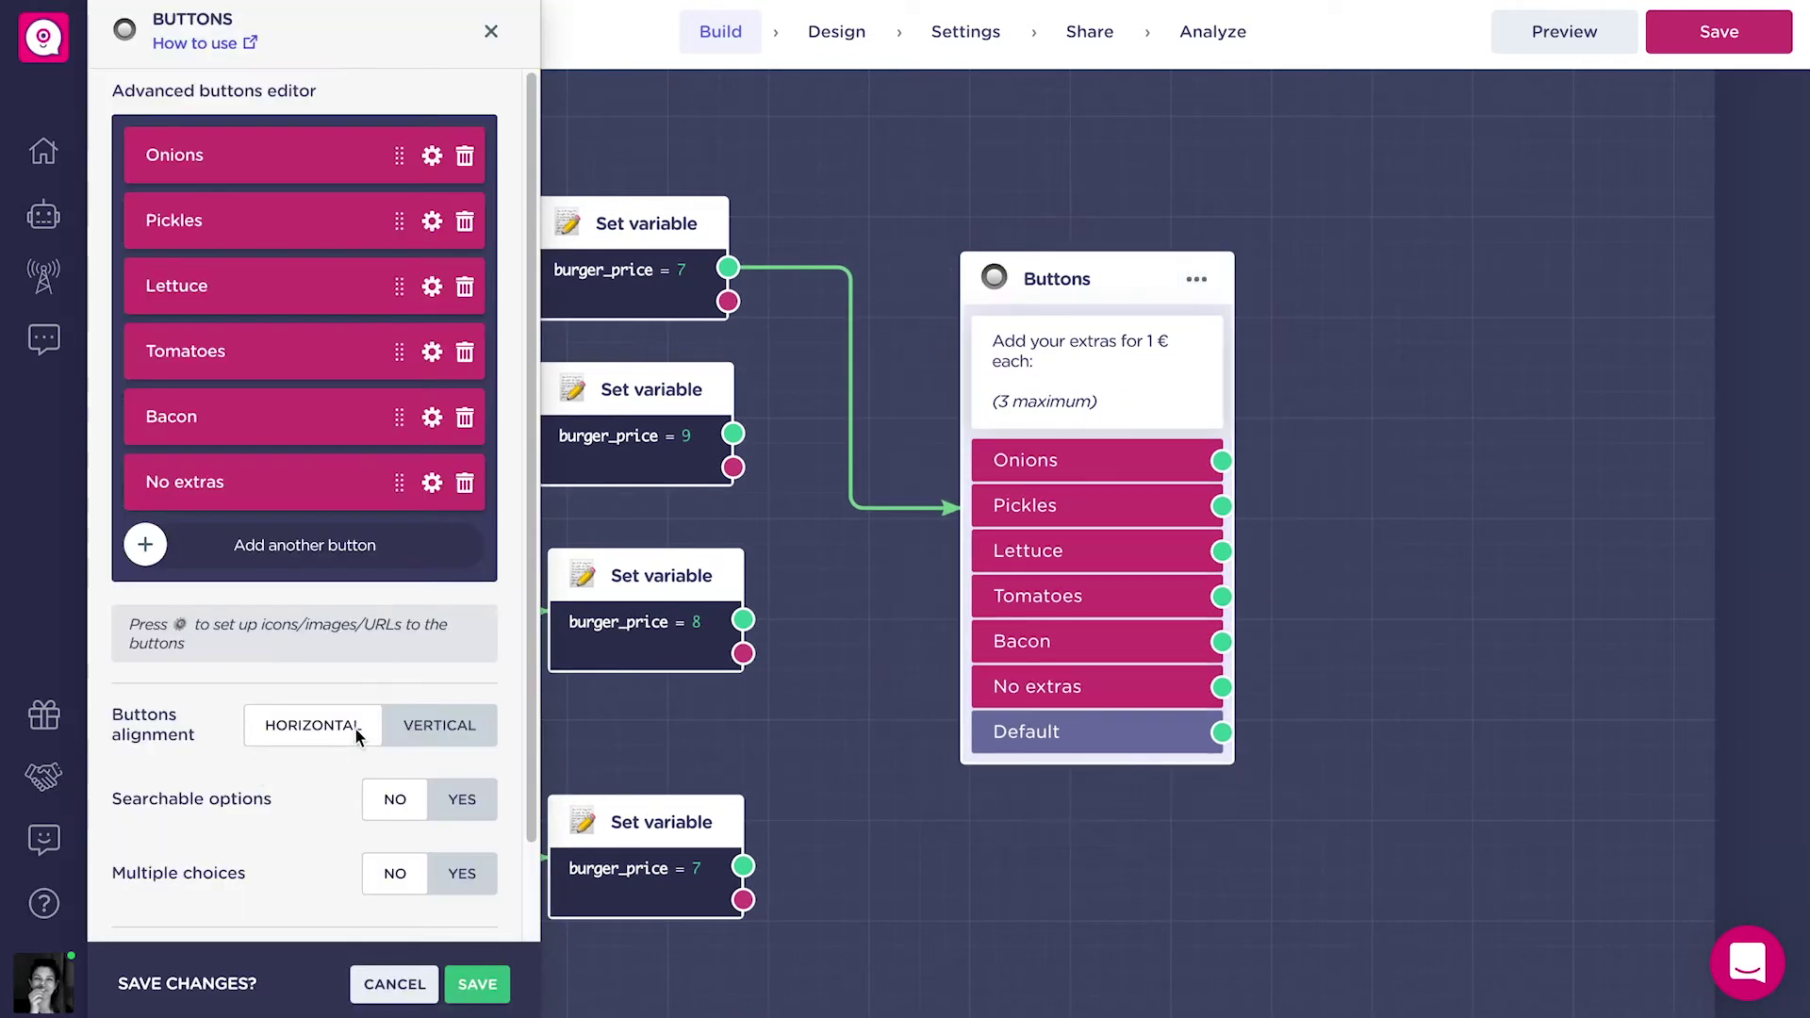
pyautogui.click(458, 873)
pyautogui.scroll(-2, 388, 871)
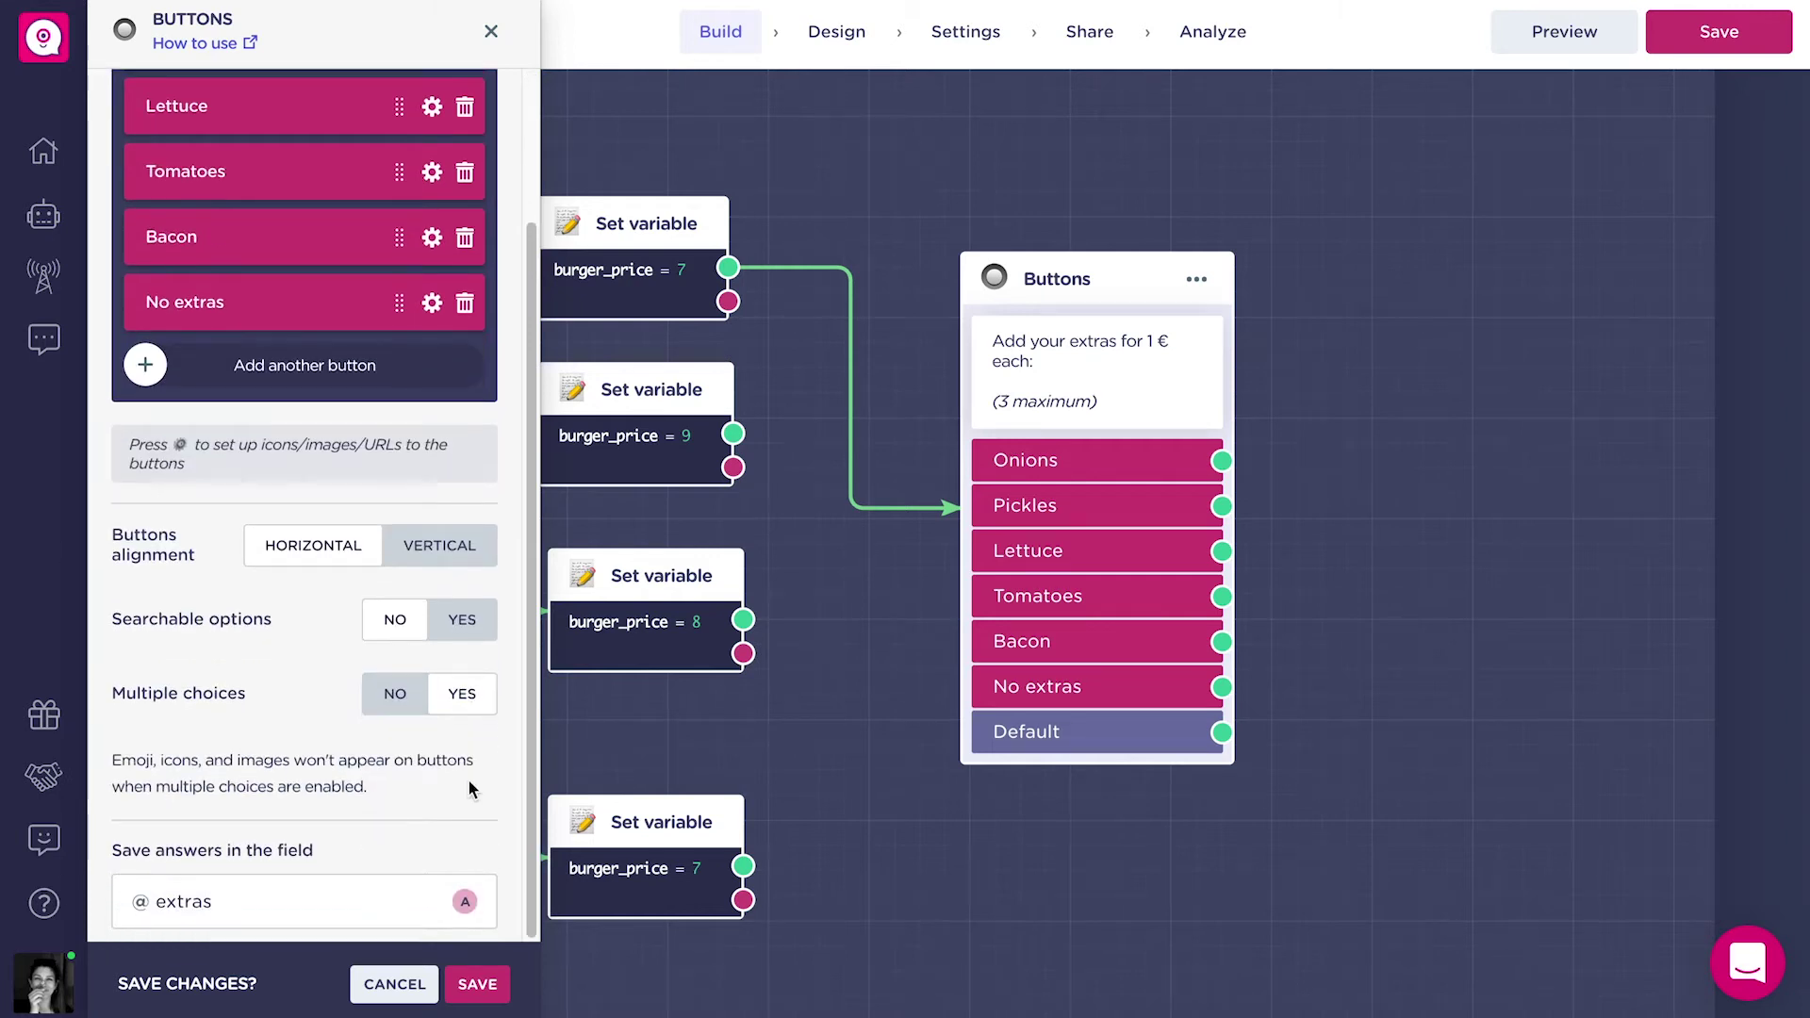
pyautogui.click(485, 983)
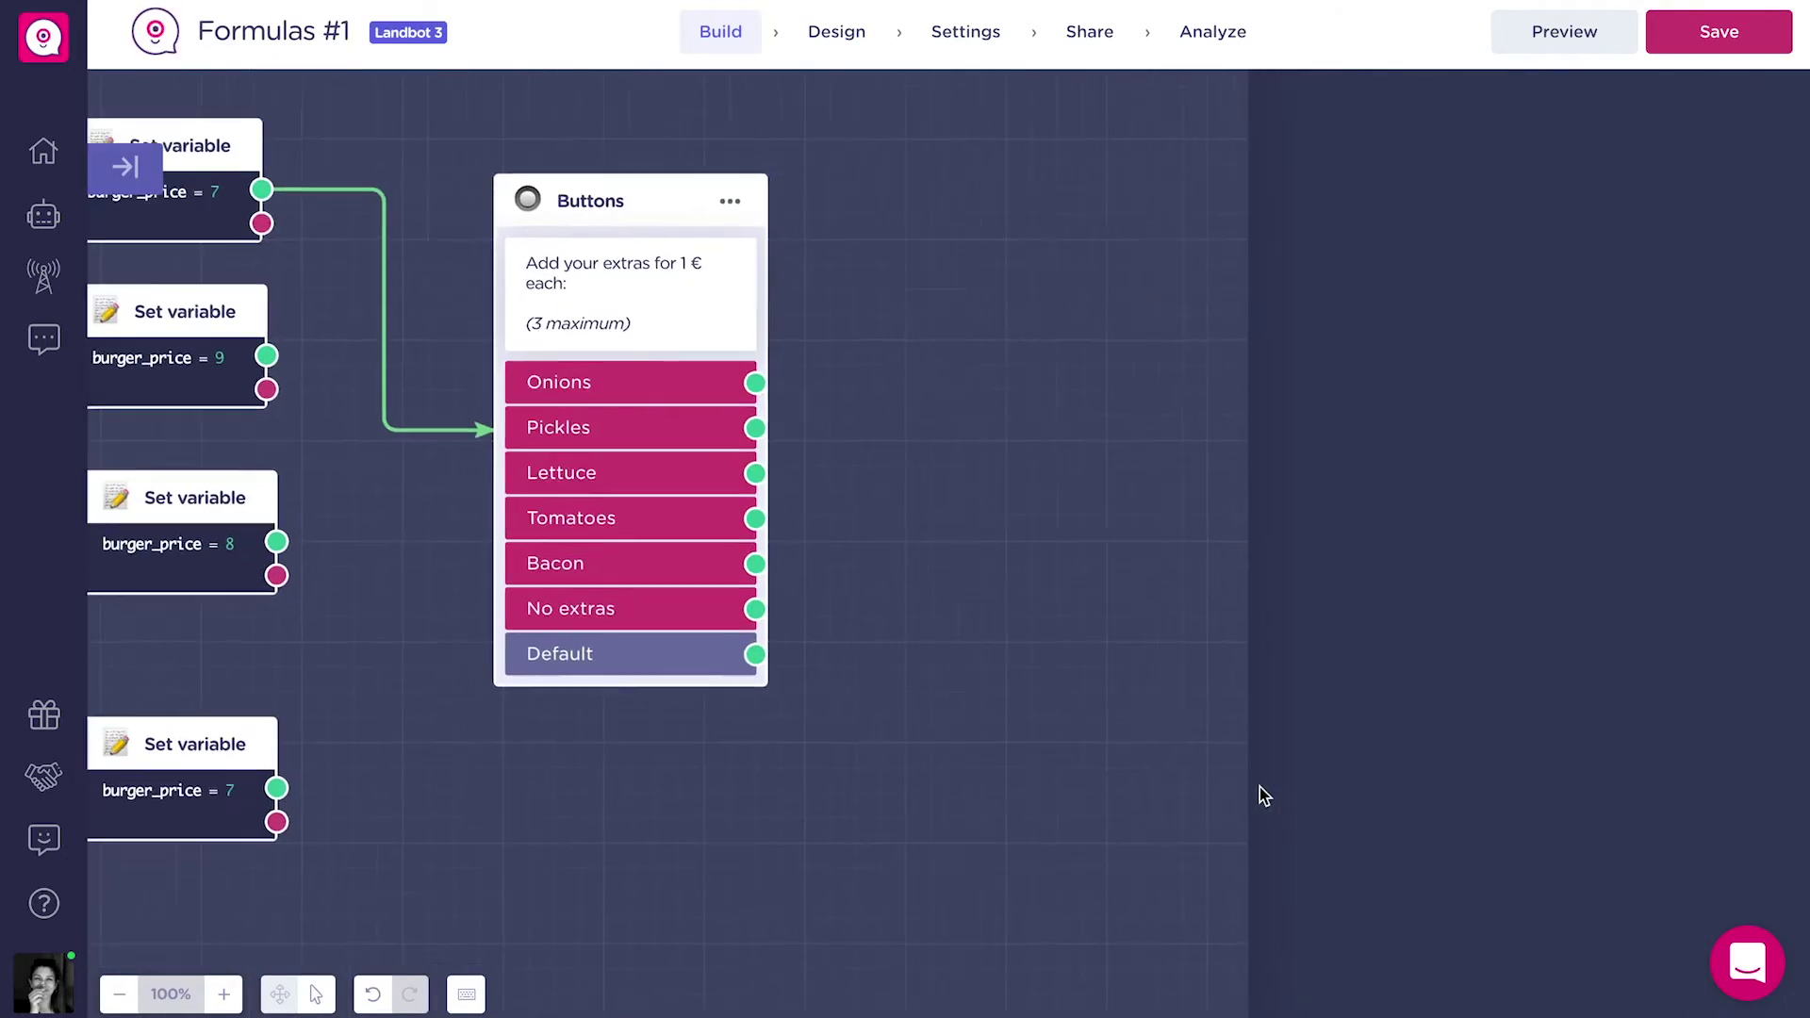
# Connect the French, Italian and Spanish price blocks to the extras question.
pyautogui.moveTo(241, 377); pyautogui.dragTo(630, 432)
pyautogui.moveTo(251, 563); pyautogui.dragTo(582, 498)
pyautogui.moveTo(252, 810); pyautogui.dragTo(612, 490)
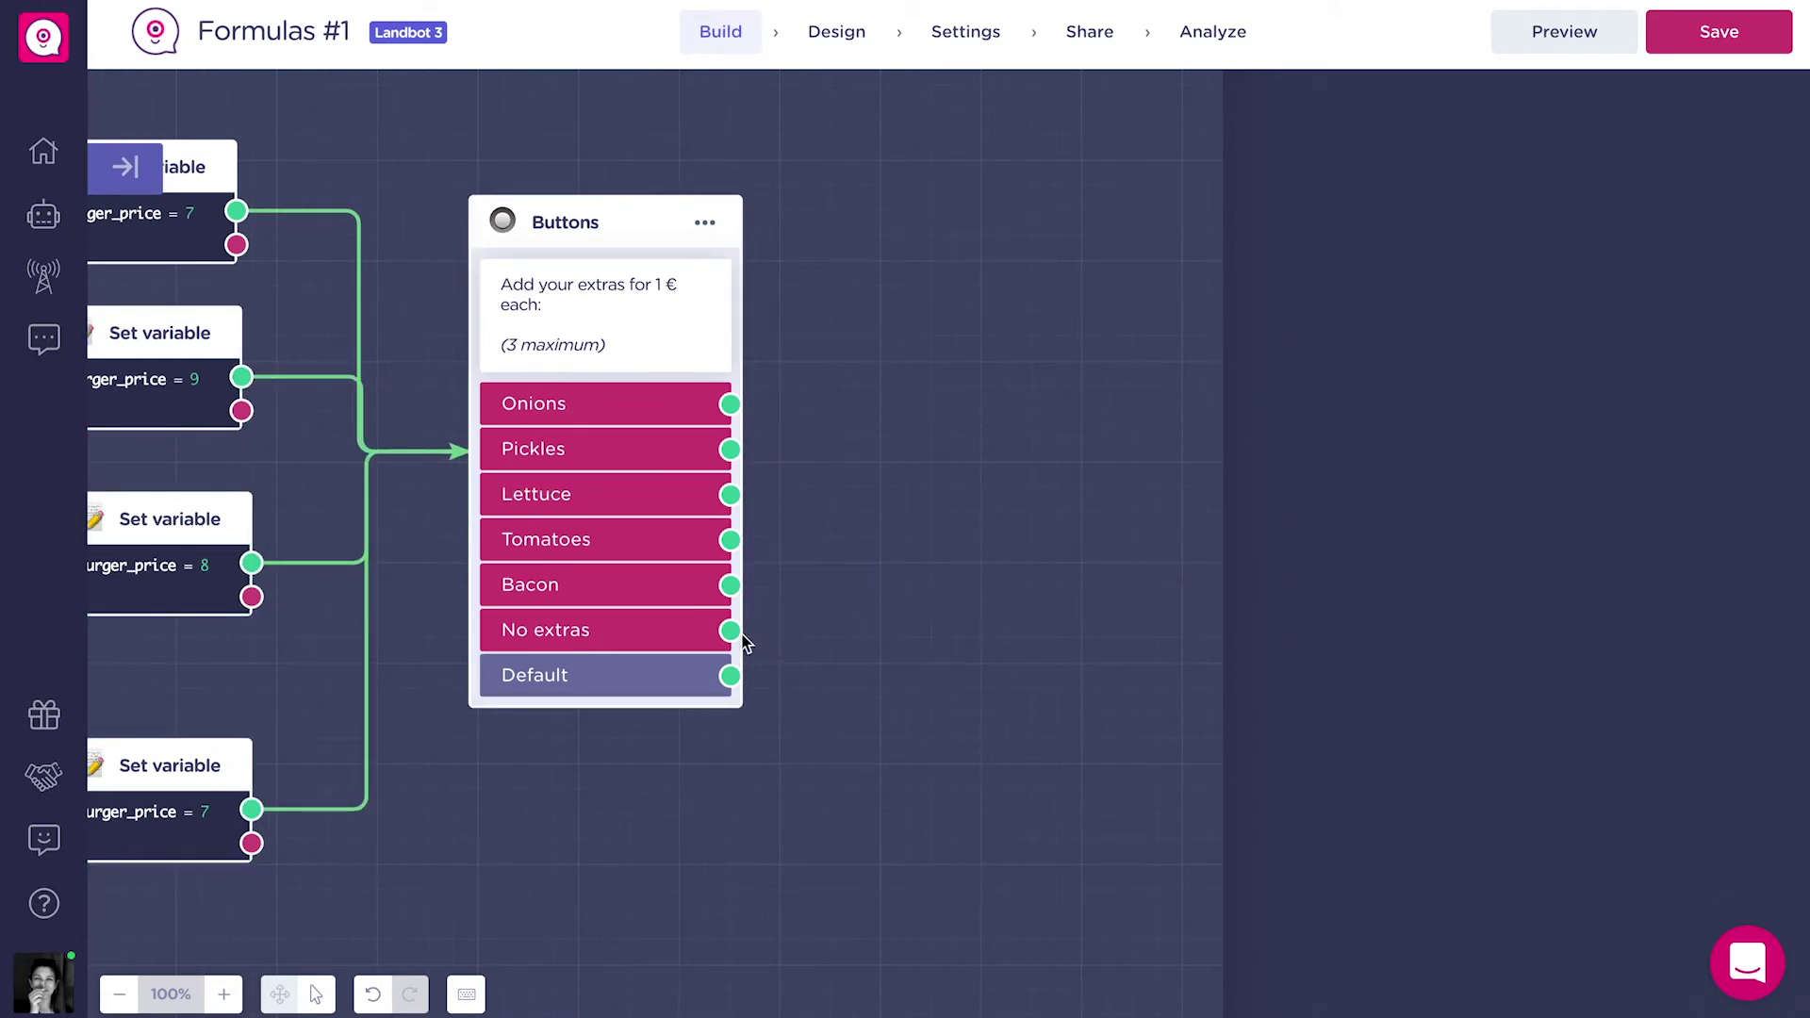
pyautogui.moveTo(739, 641); pyautogui.dragTo(963, 489)
# After No extras, add a Set variable block making new Number extras_price equal 0.
pyautogui.write('set')
pyautogui.press('Return')
pyautogui.write('extras_price')
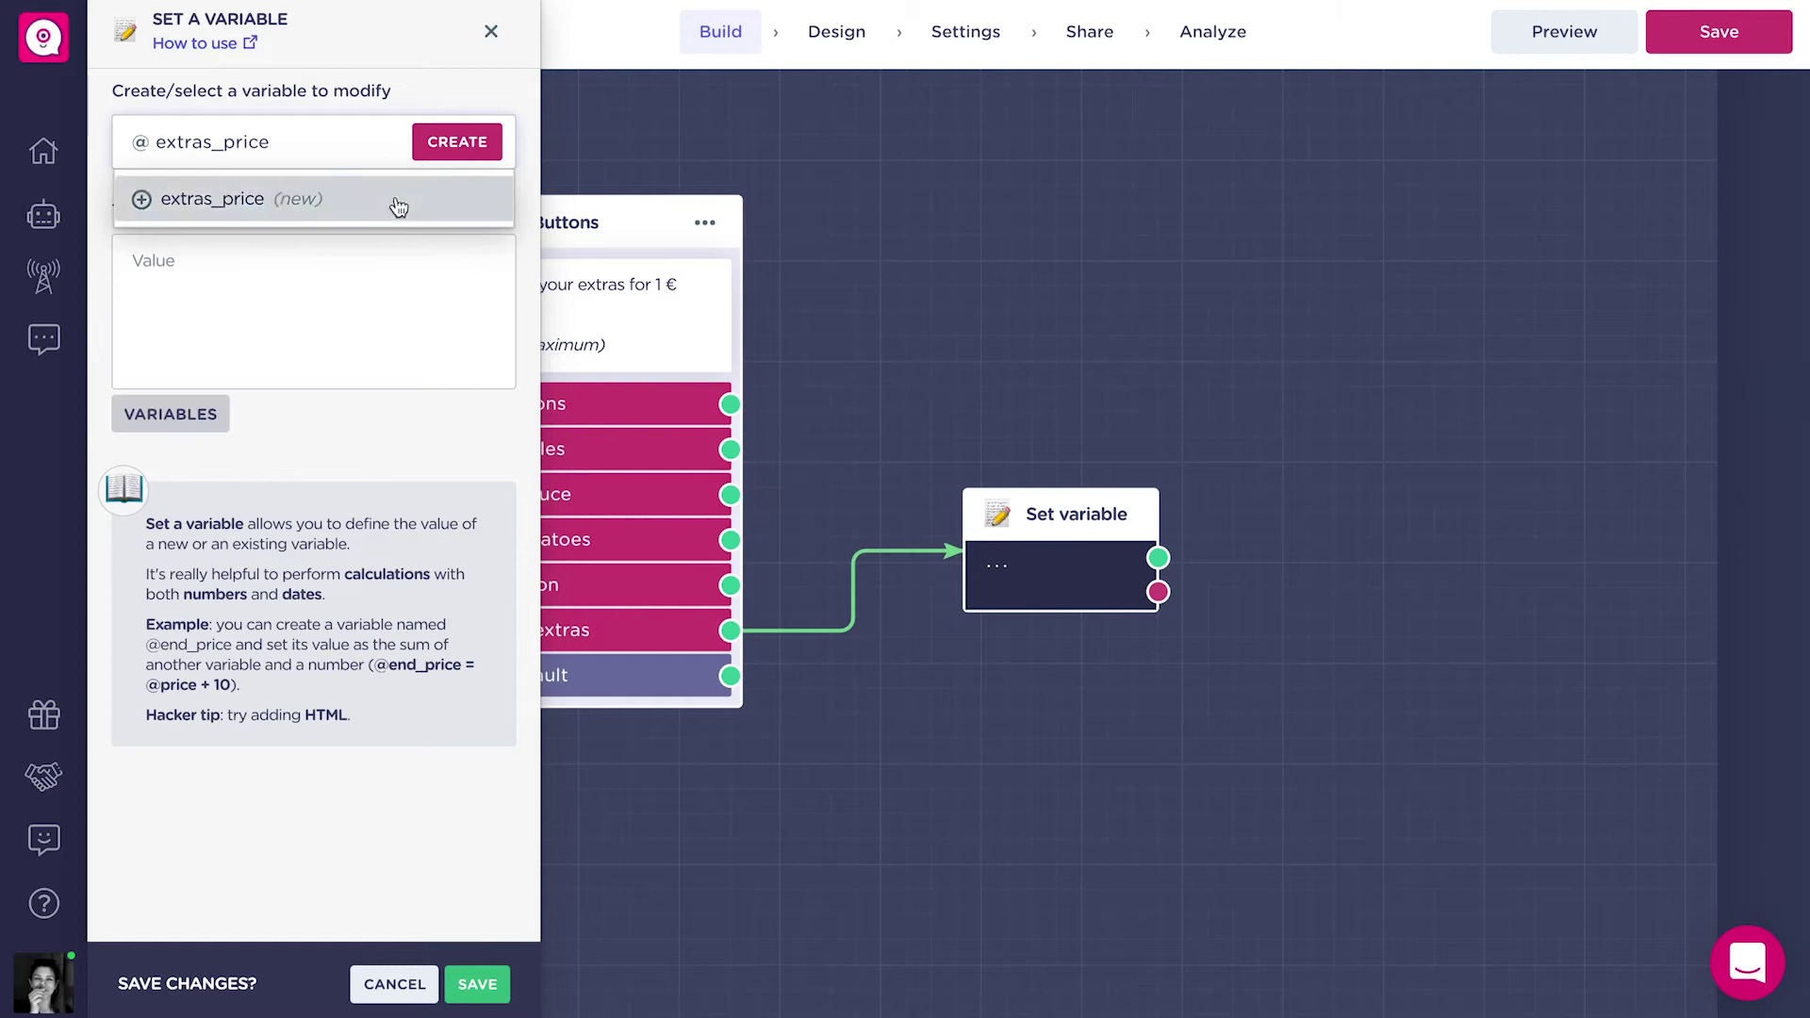
pyautogui.click(349, 283)
pyautogui.click(251, 234)
pyautogui.click(269, 344)
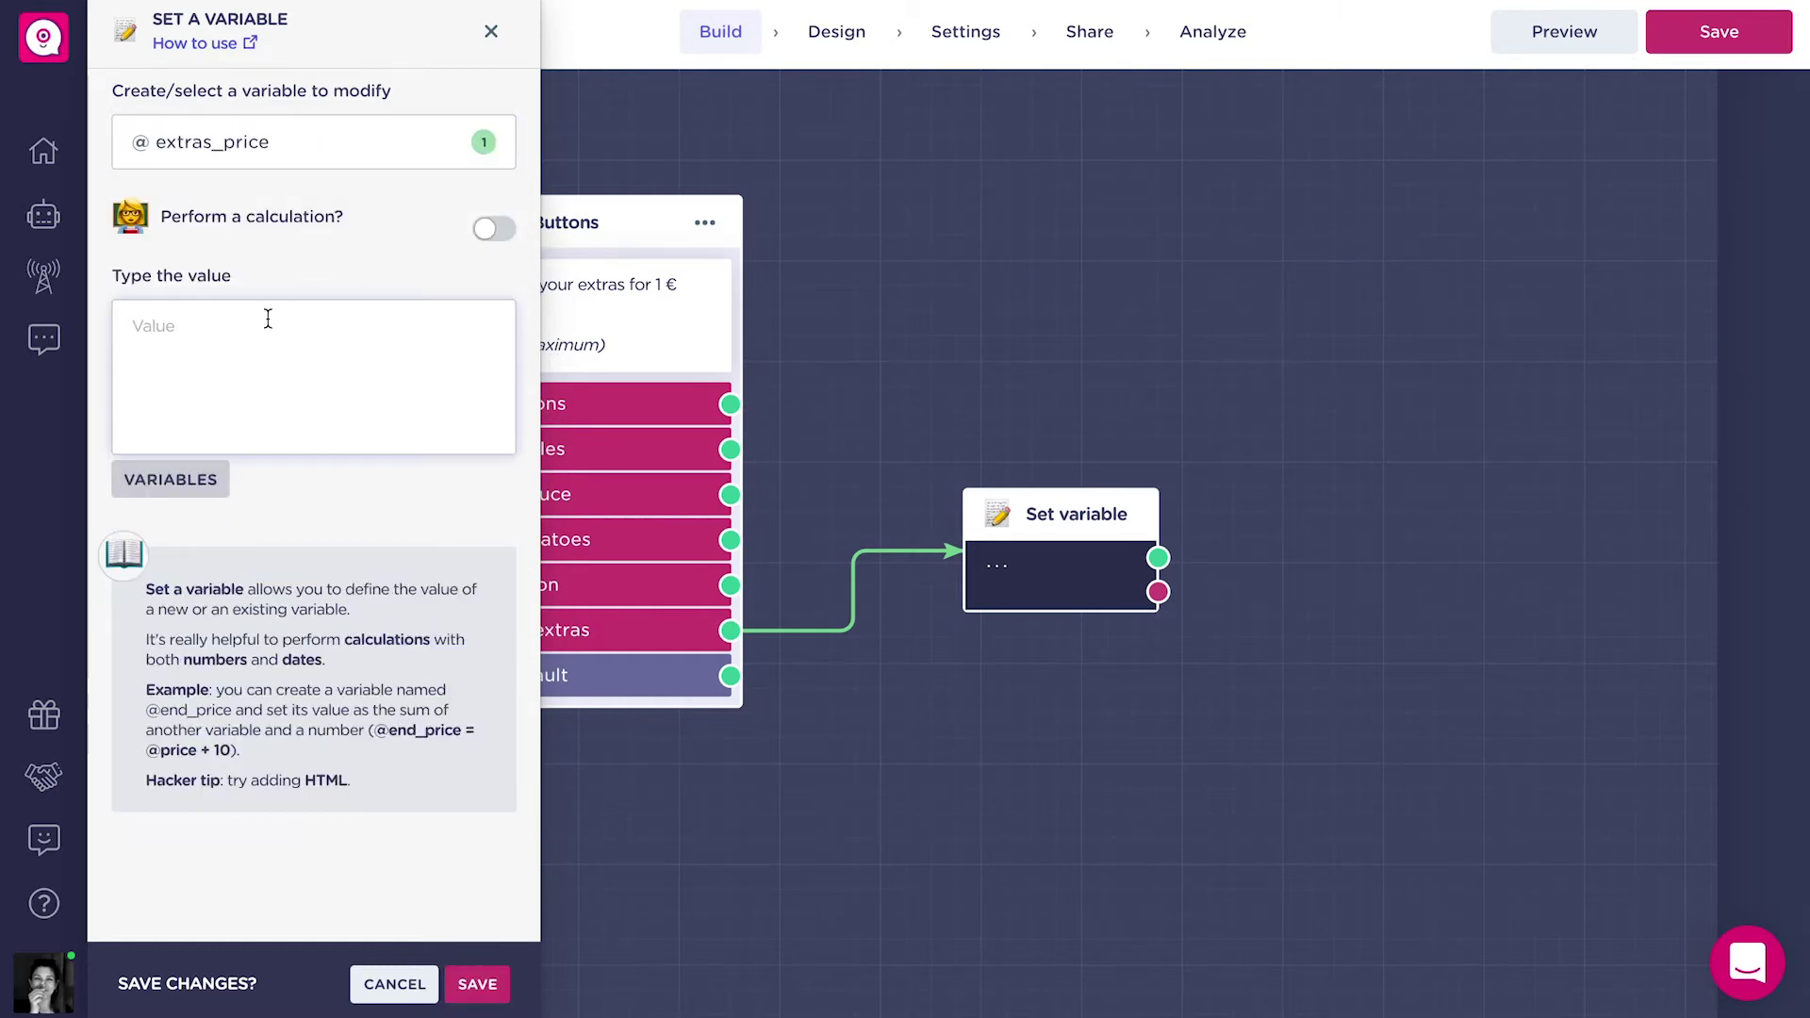
pyautogui.write('0')
pyautogui.click(477, 983)
pyautogui.moveTo(1101, 514); pyautogui.dragTo(1020, 417)
# Duplicate it with extras_price = 1 and connect the Default answer to the copy.
pyautogui.click(825, 412)
pyautogui.moveTo(1079, 514); pyautogui.dragTo(1032, 653)
pyautogui.click(312, 336)
pyautogui.press('BackSpace')
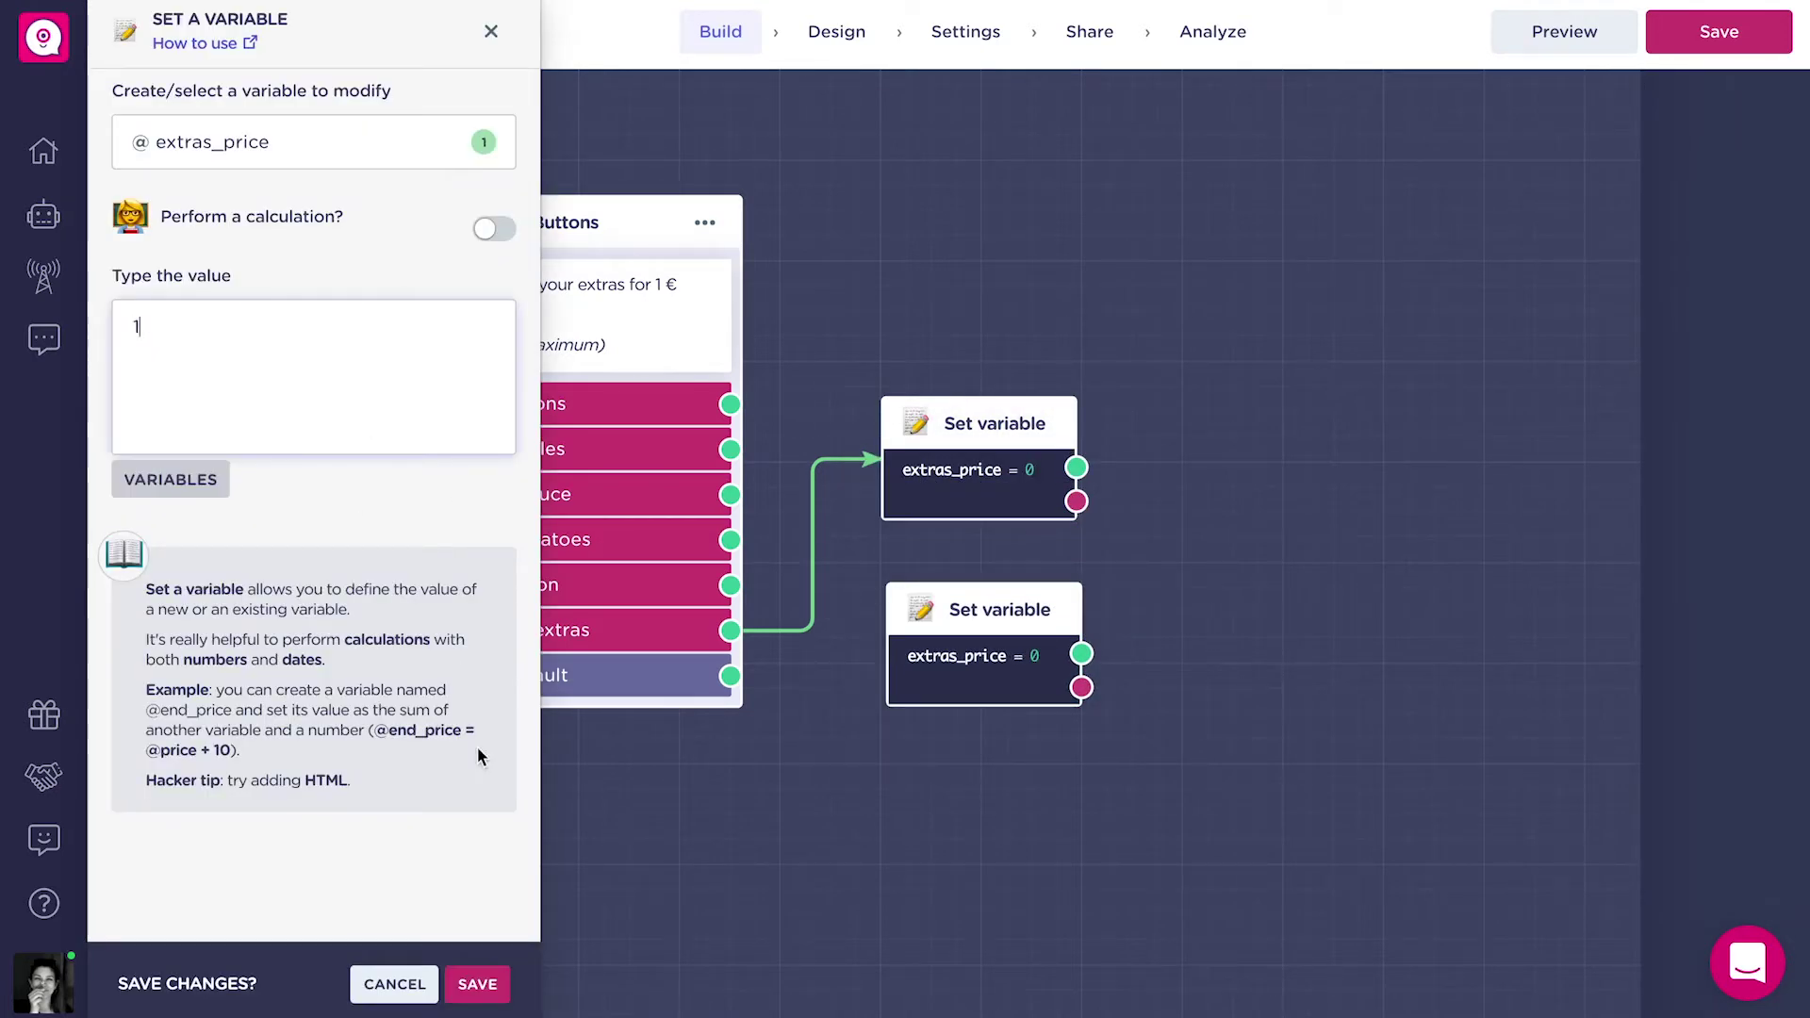
pyautogui.click(477, 983)
pyautogui.moveTo(730, 675); pyautogui.dragTo(961, 646)
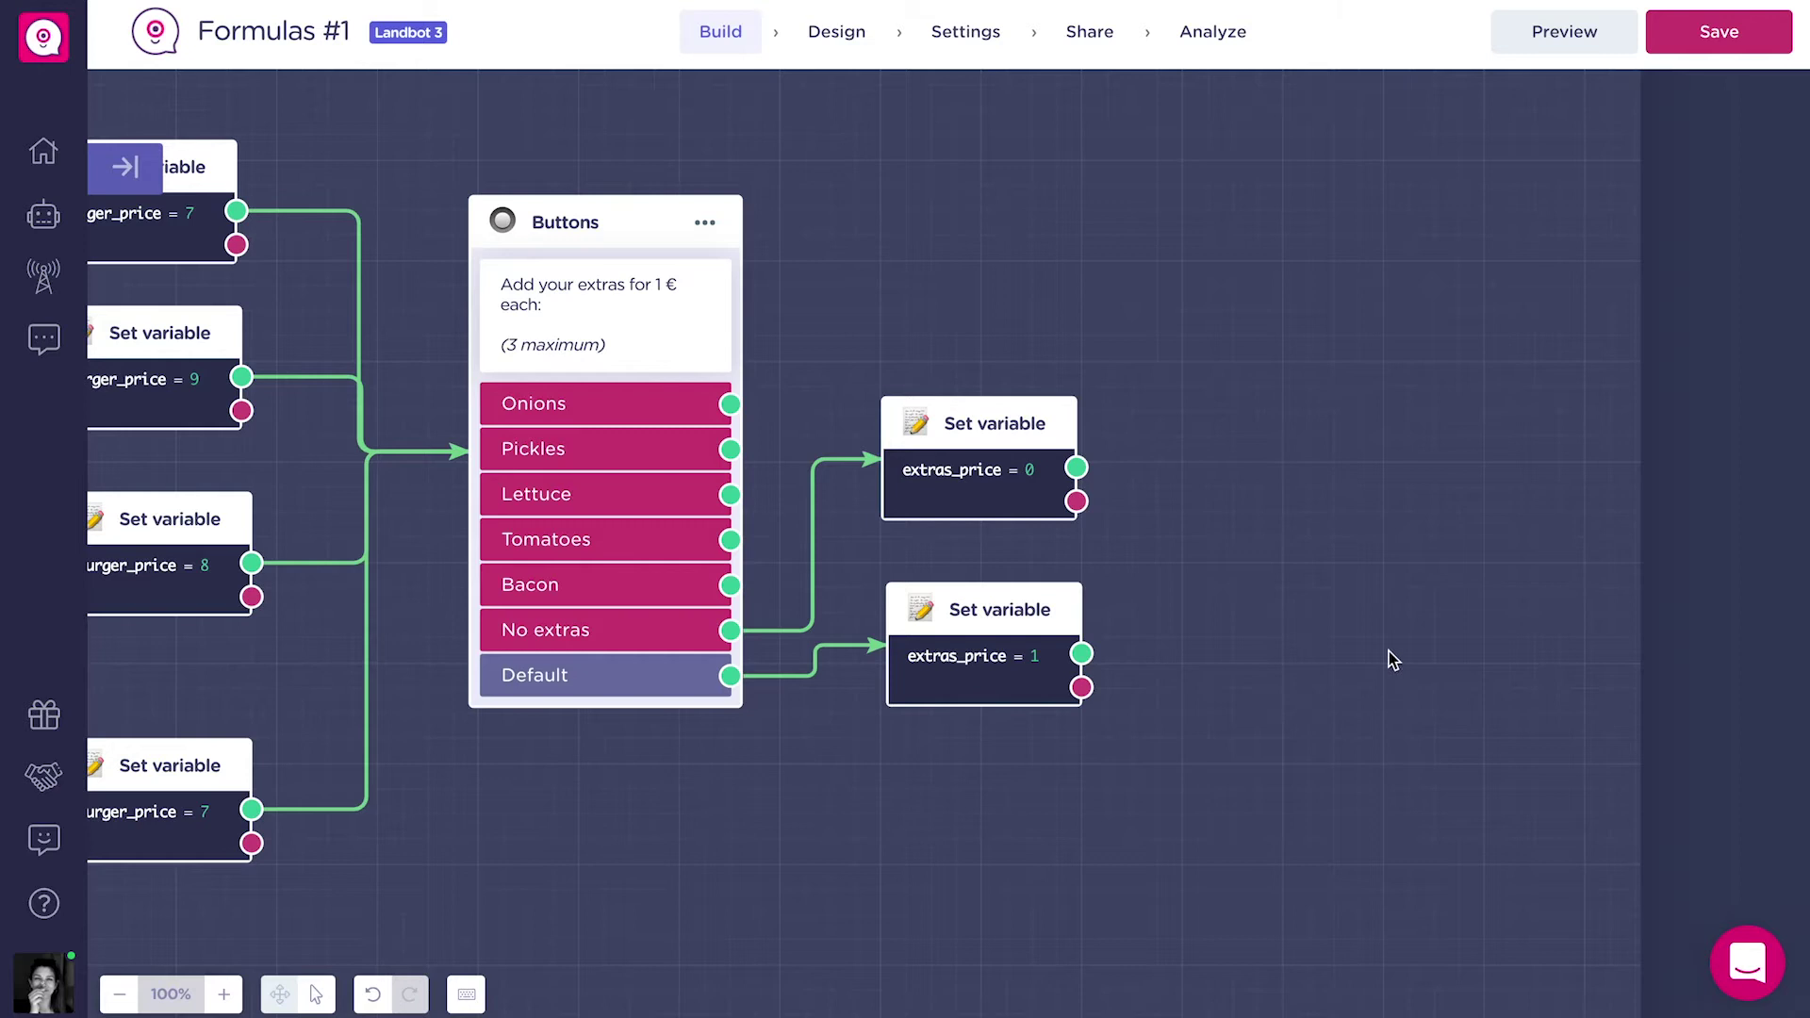
pyautogui.moveTo(1399, 652); pyautogui.dragTo(1138, 667)
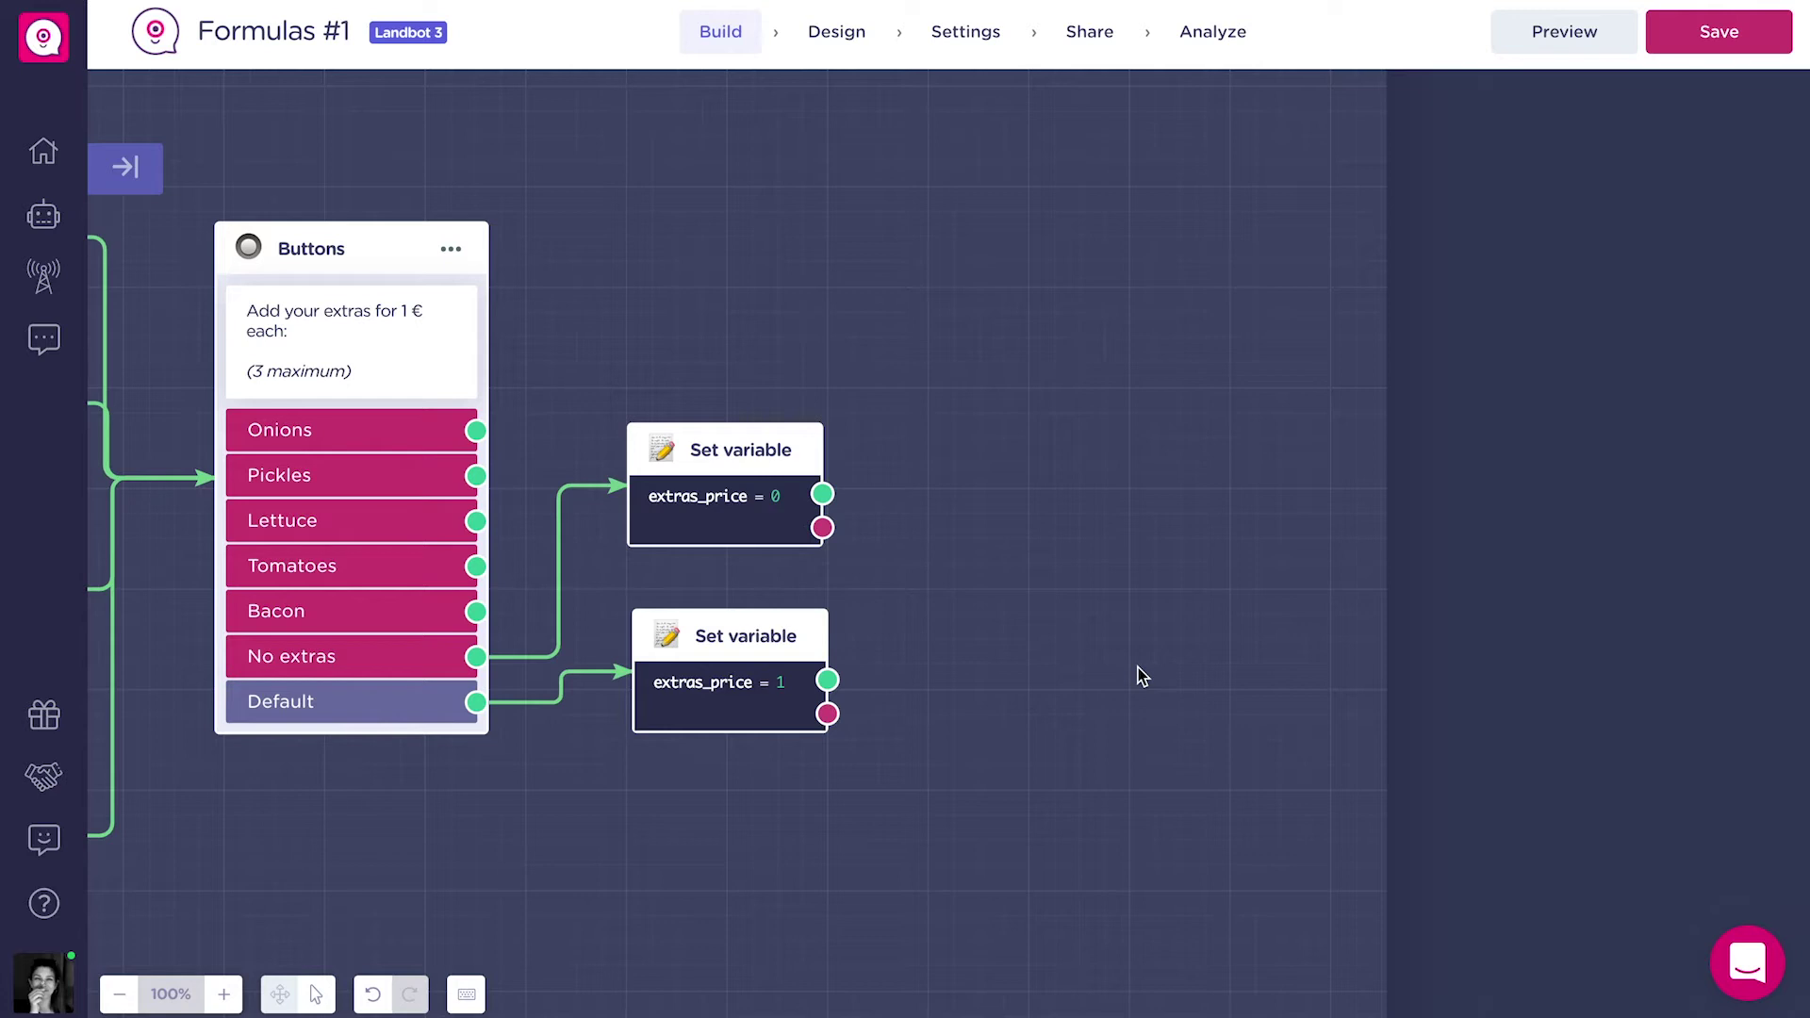
pyautogui.moveTo(822, 494); pyautogui.dragTo(1010, 650)
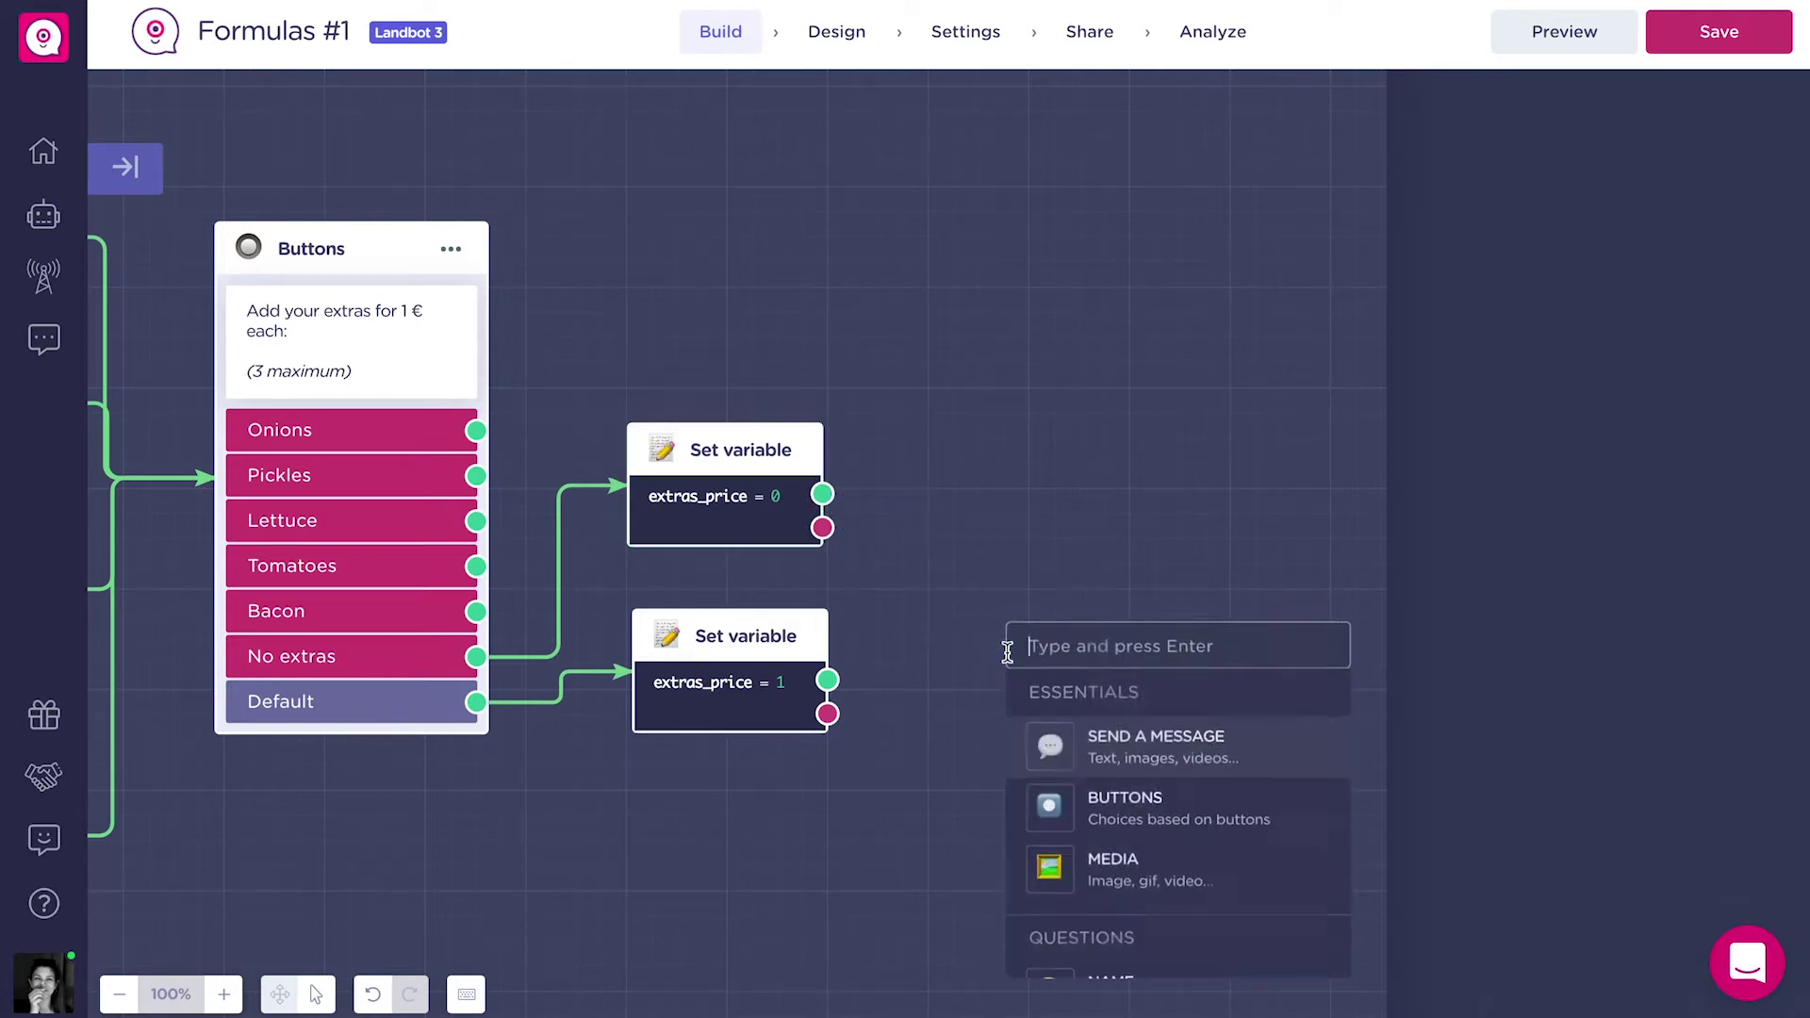
pyautogui.write('for')
pyautogui.click(1059, 745)
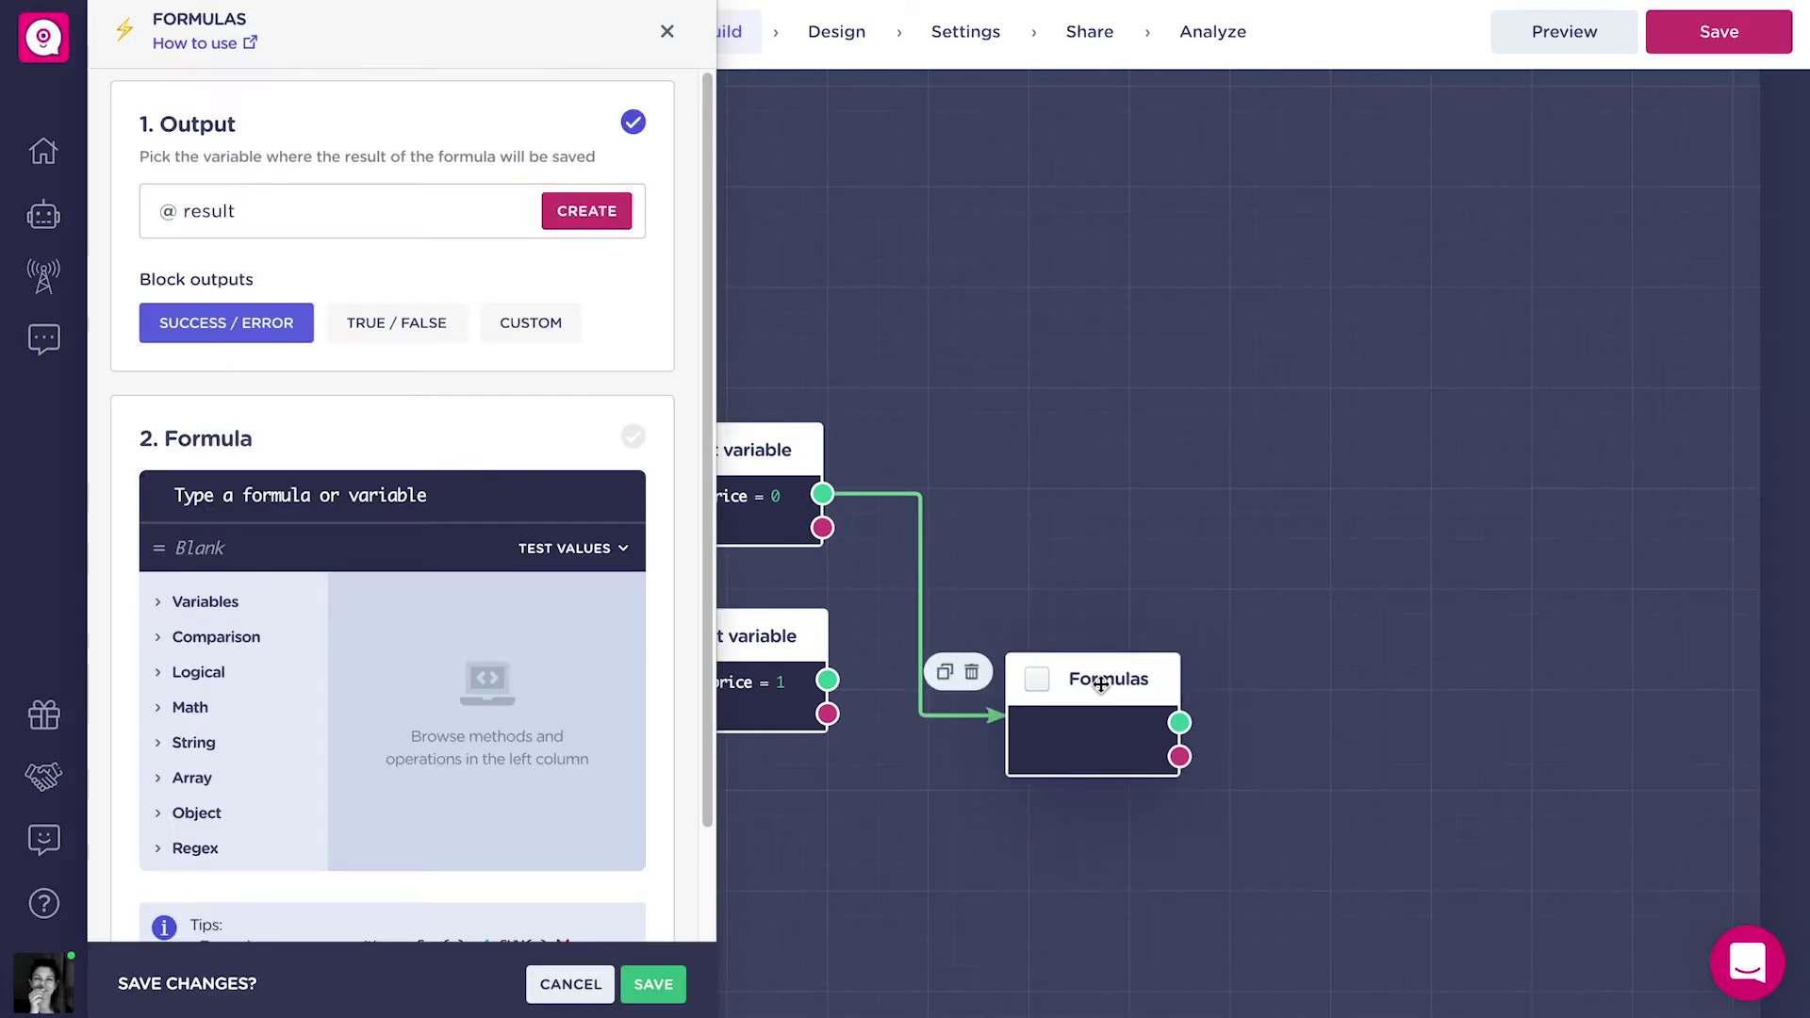
pyautogui.moveTo(1099, 687); pyautogui.dragTo(1101, 604)
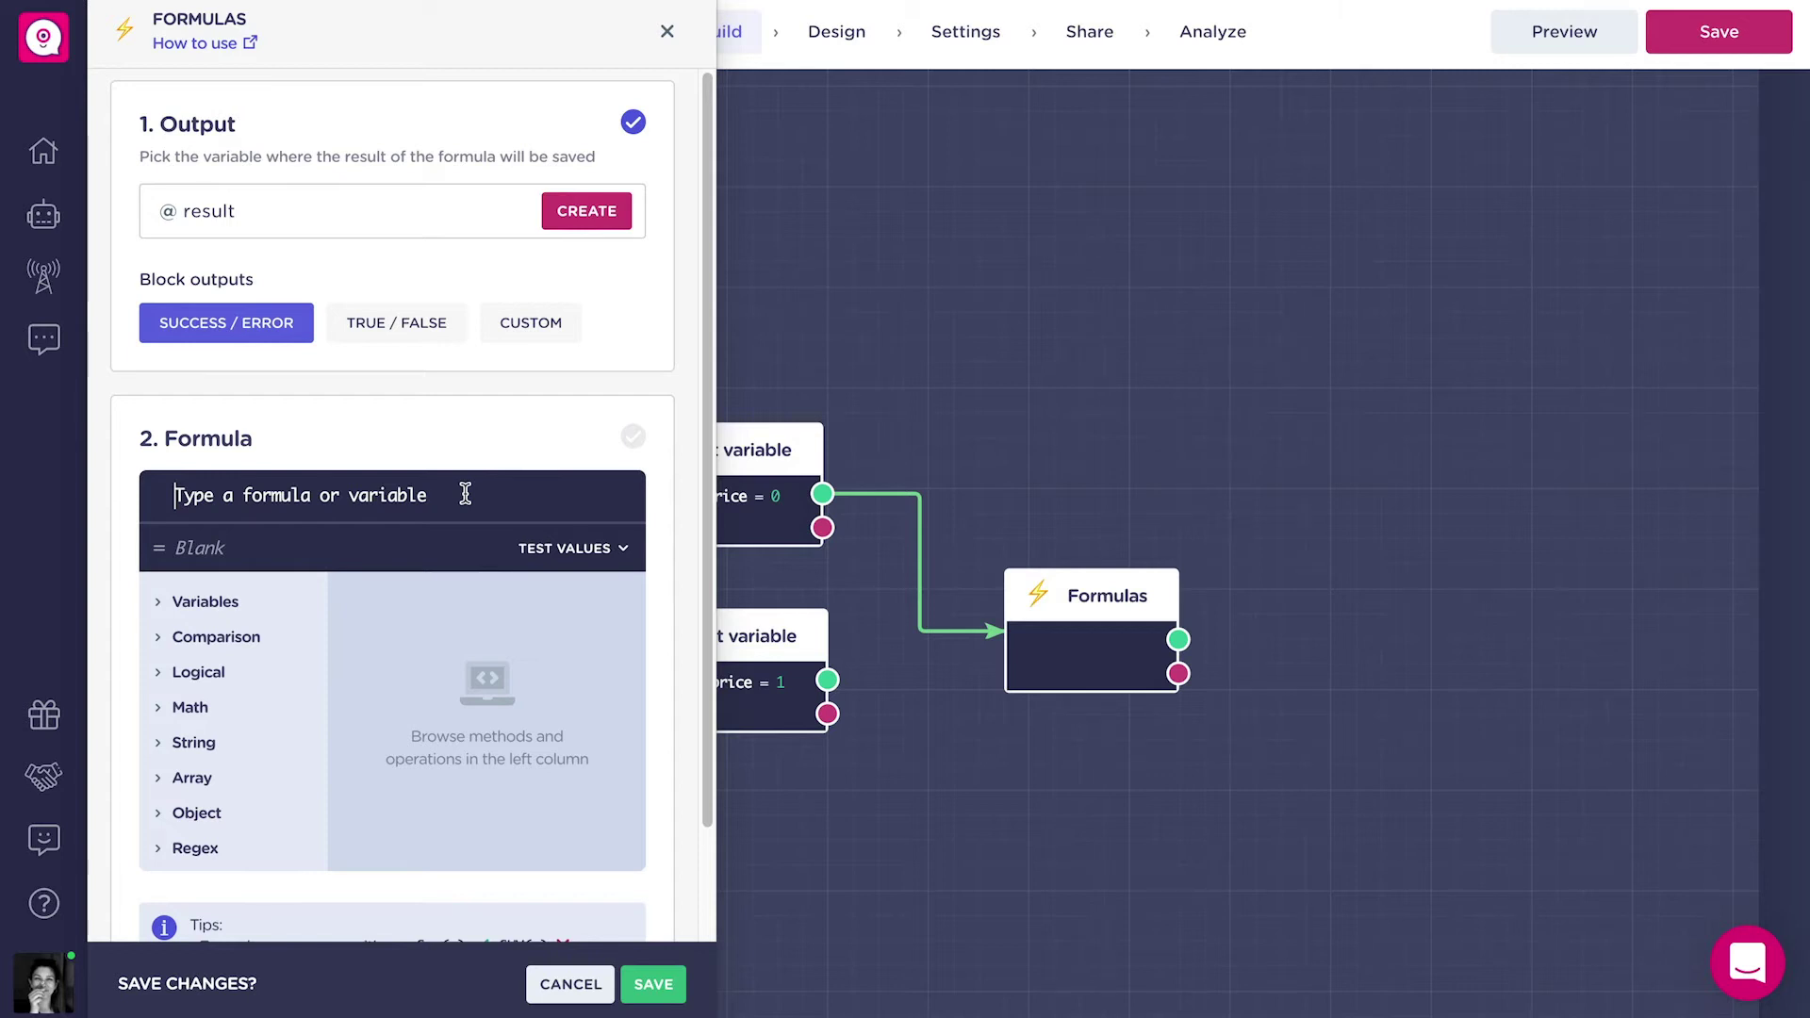
pyautogui.write('Split')
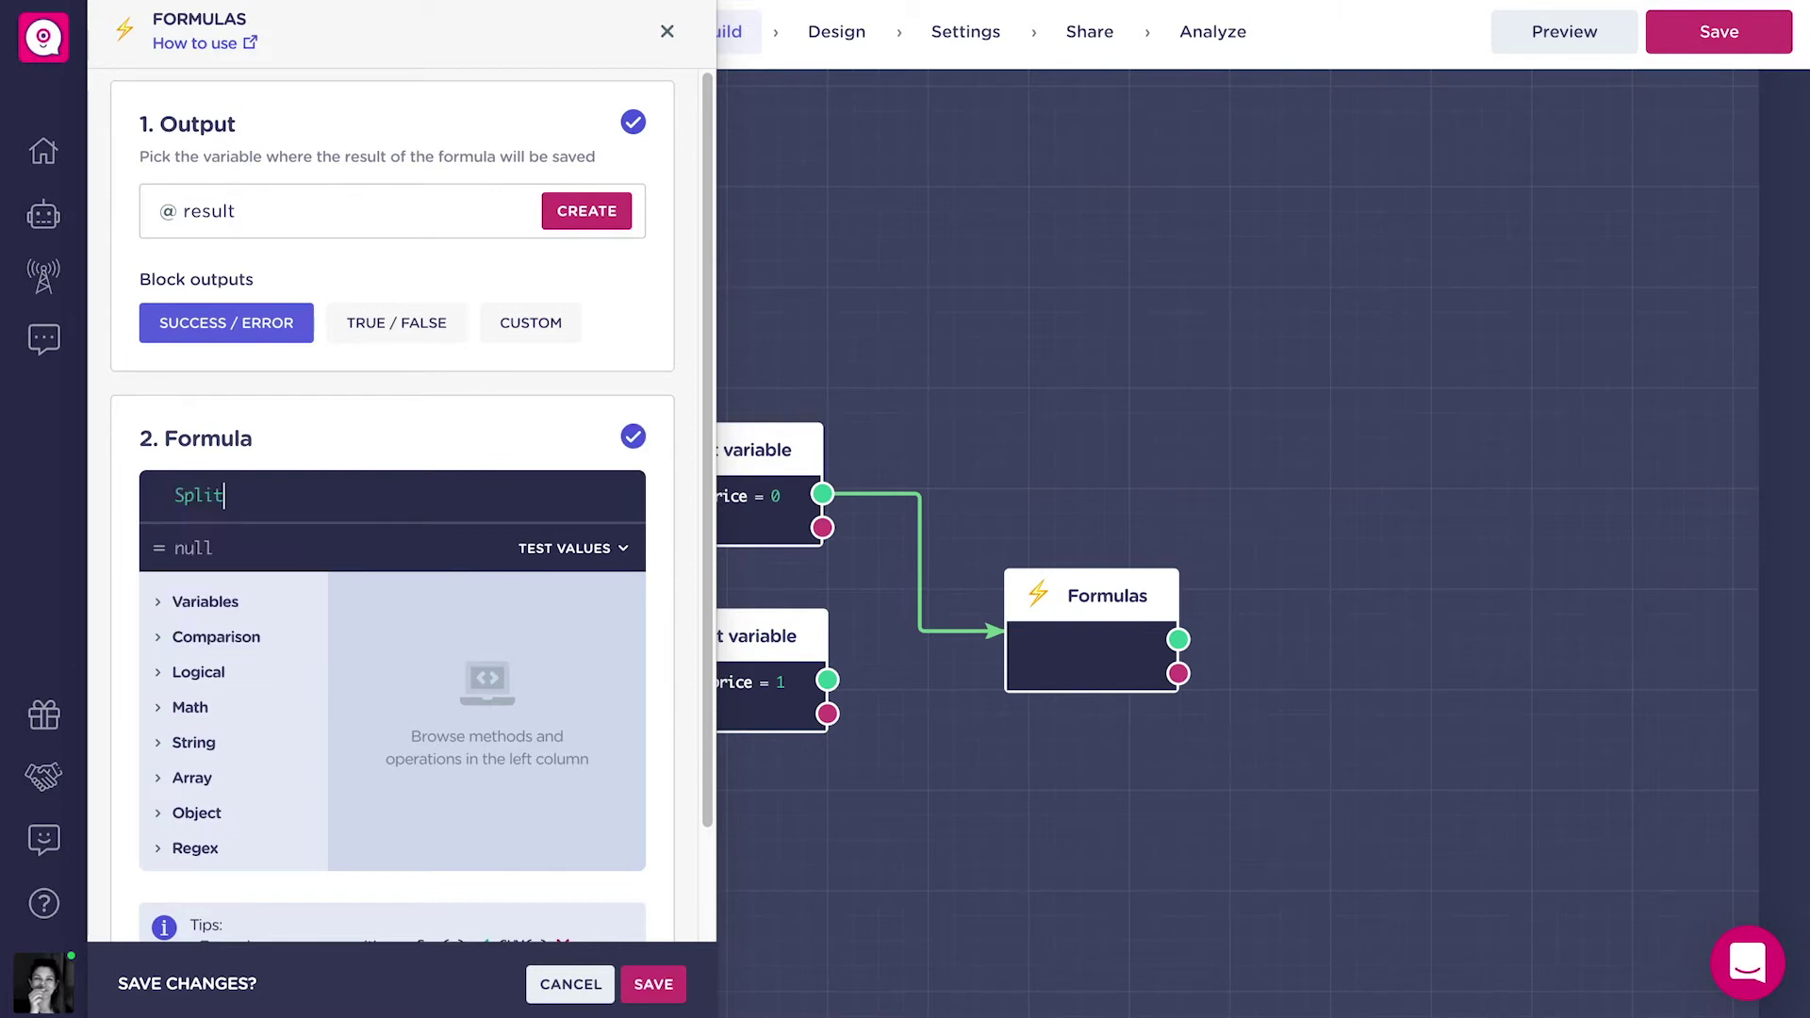
pyautogui.write('(@)')
pyautogui.press('Left')
pyautogui.write('@e')
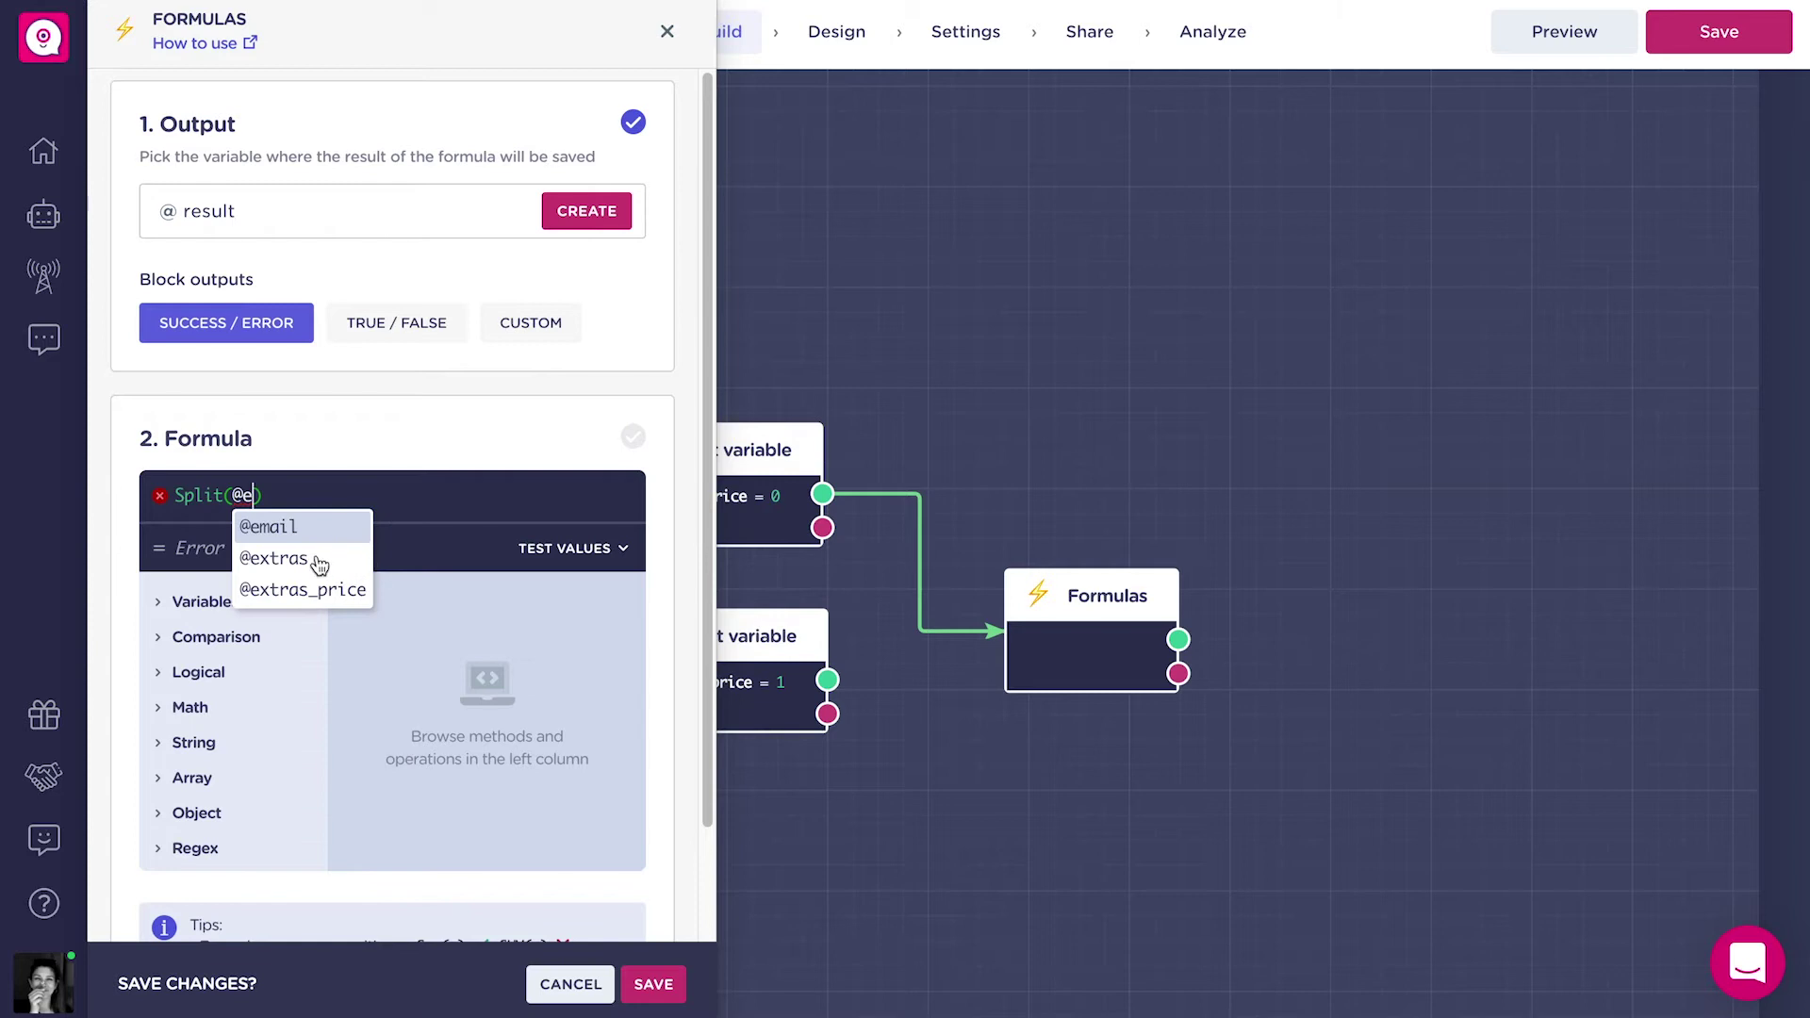
pyautogui.click(318, 560)
pyautogui.write(', ')
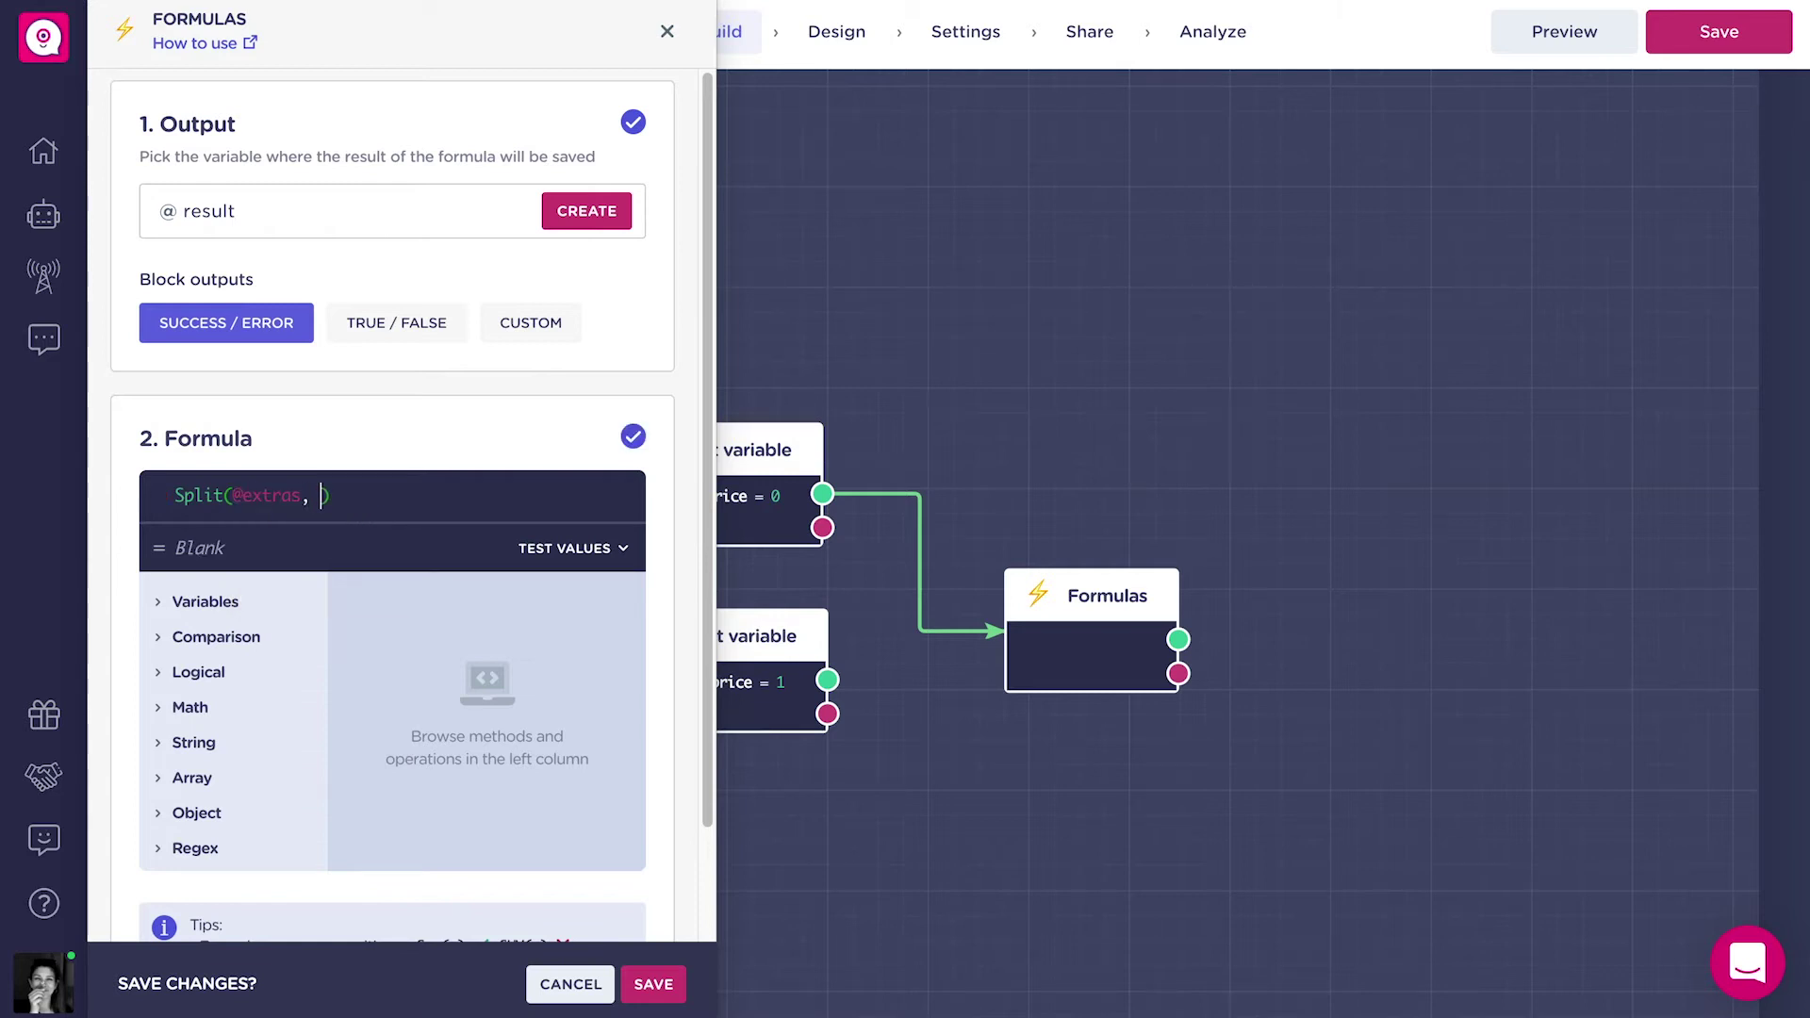
pyautogui.write('""')
# Output to new Number variable numberofextras, wrap the formula in Length(), save, and link extras_price = 1.
pyautogui.click(394, 212)
pyautogui.press('BackSpace')
pyautogui.write('number')
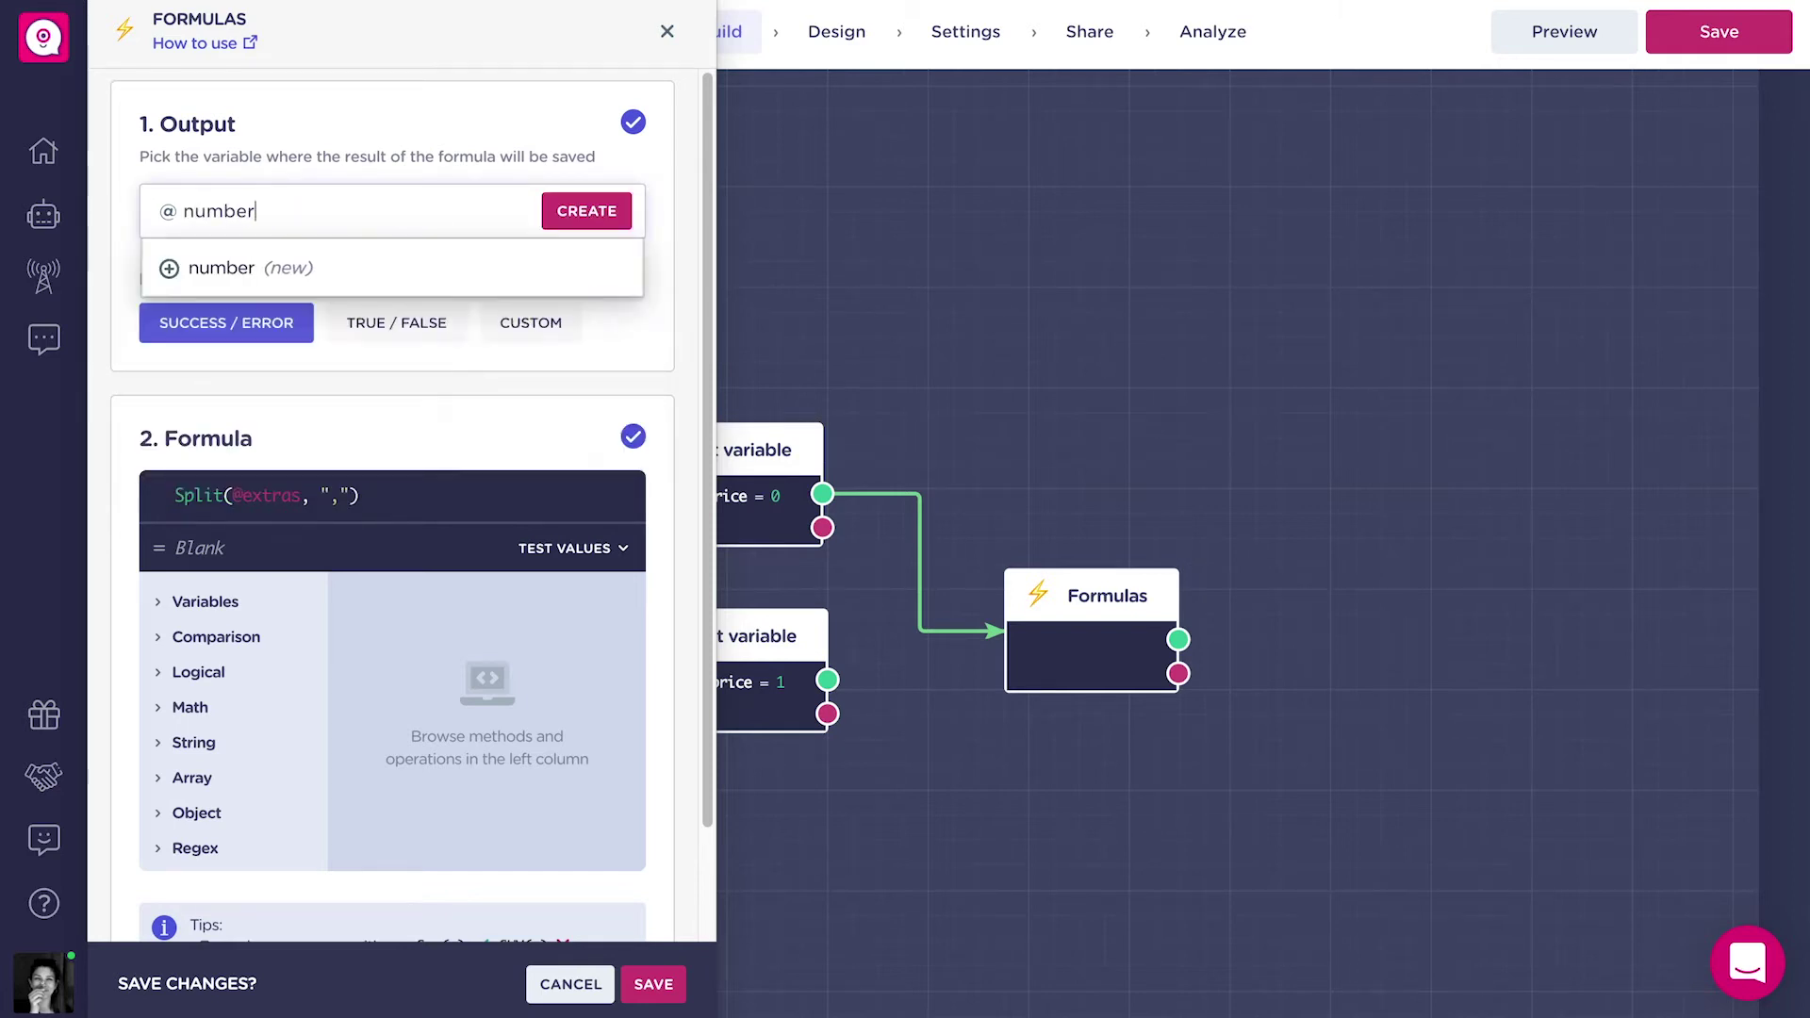
pyautogui.write('ofextras')
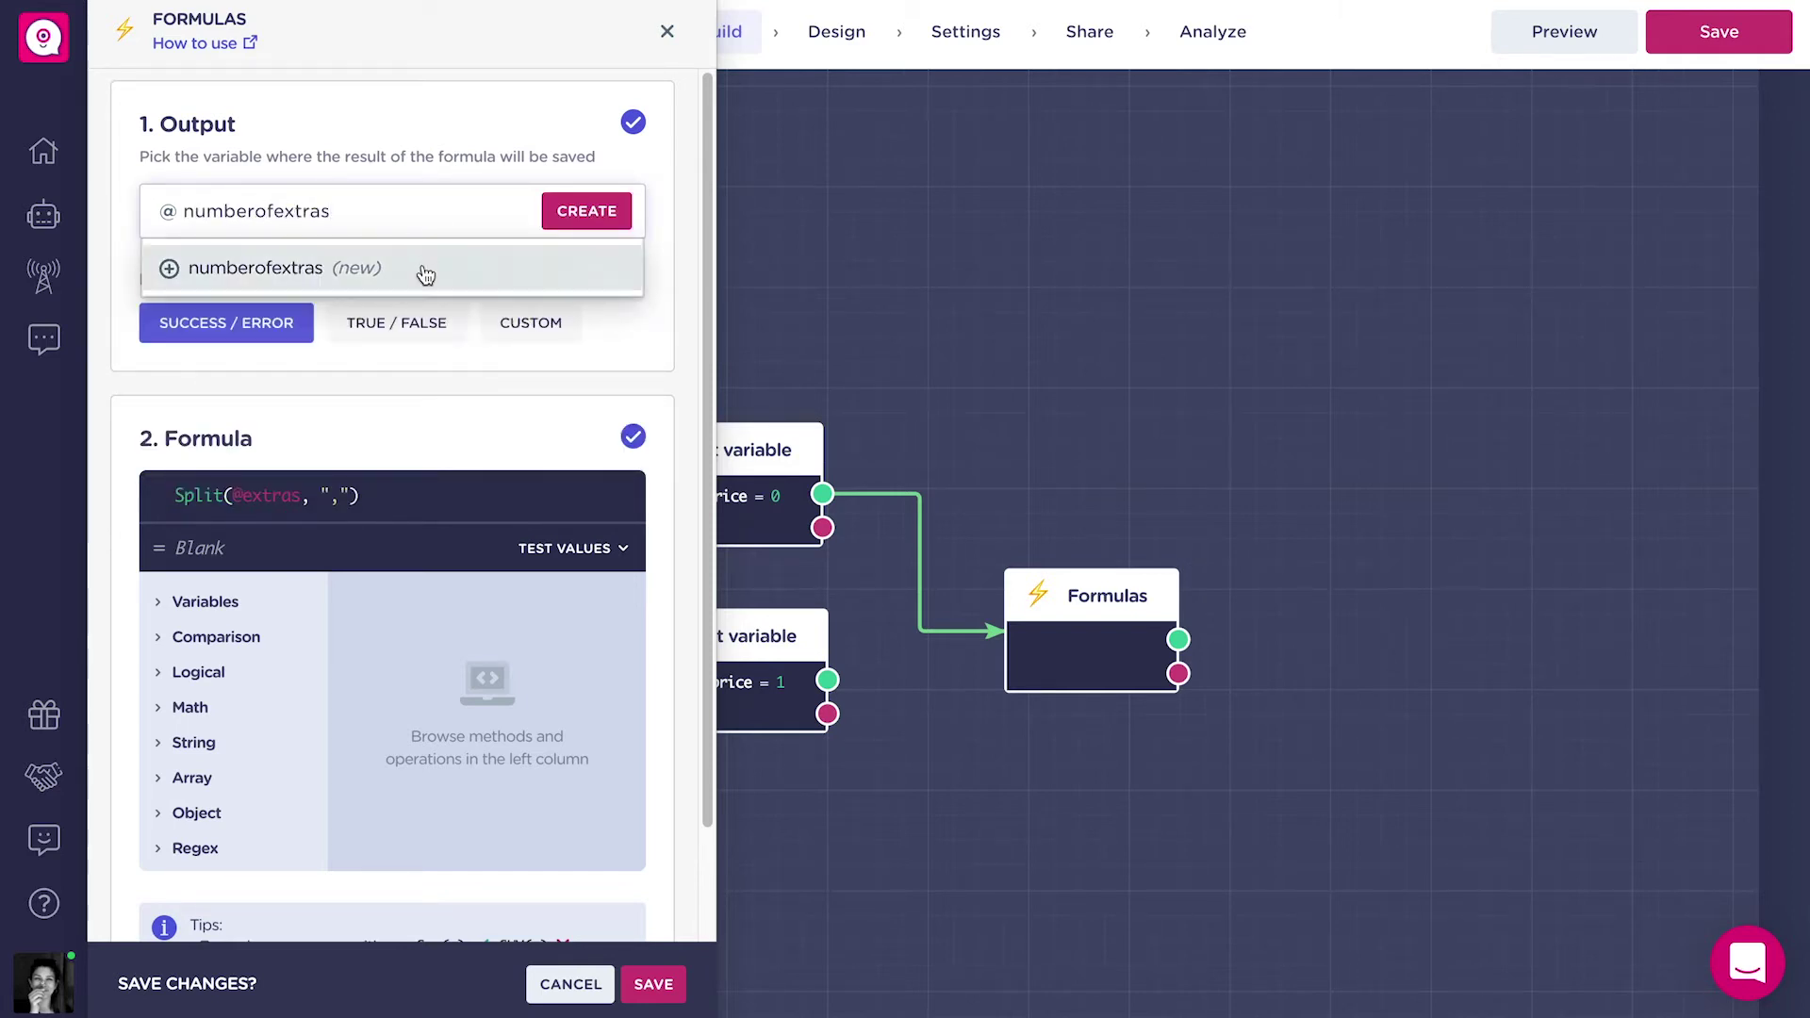
pyautogui.click(422, 272)
pyautogui.click(345, 352)
pyautogui.click(319, 351)
pyautogui.click(341, 426)
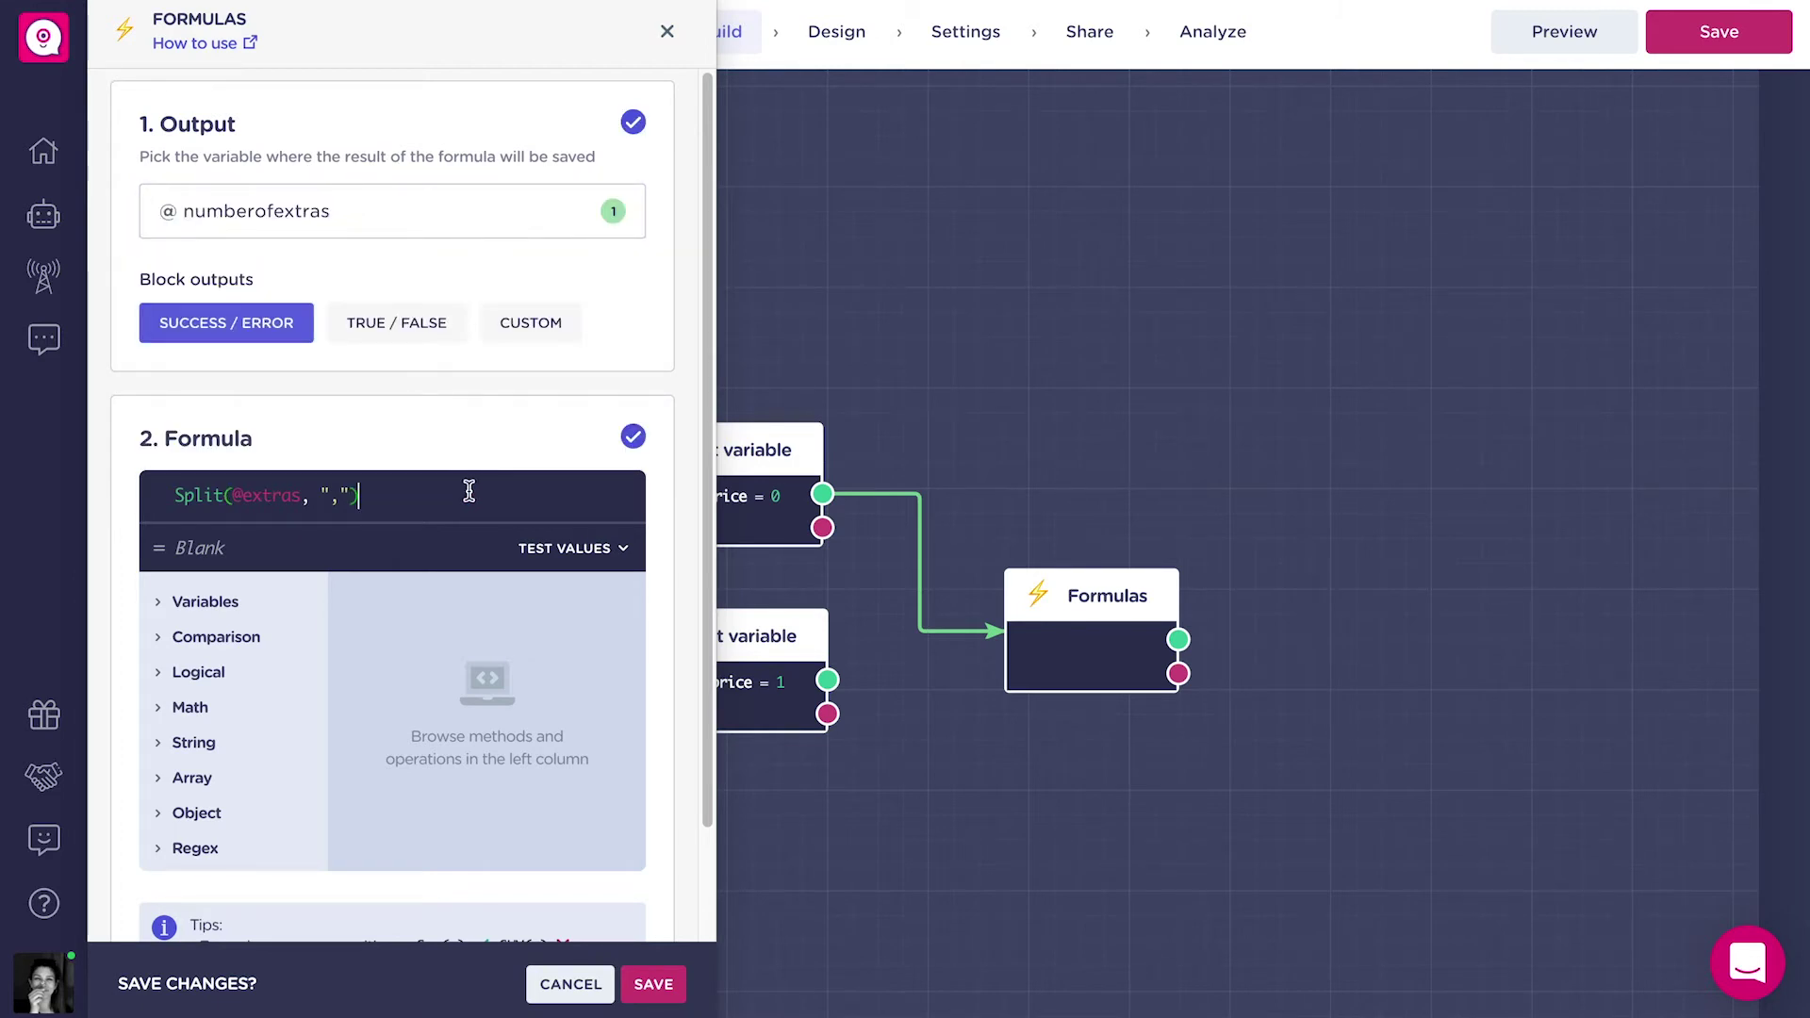
pyautogui.click(171, 492)
pyautogui.write('Length(')
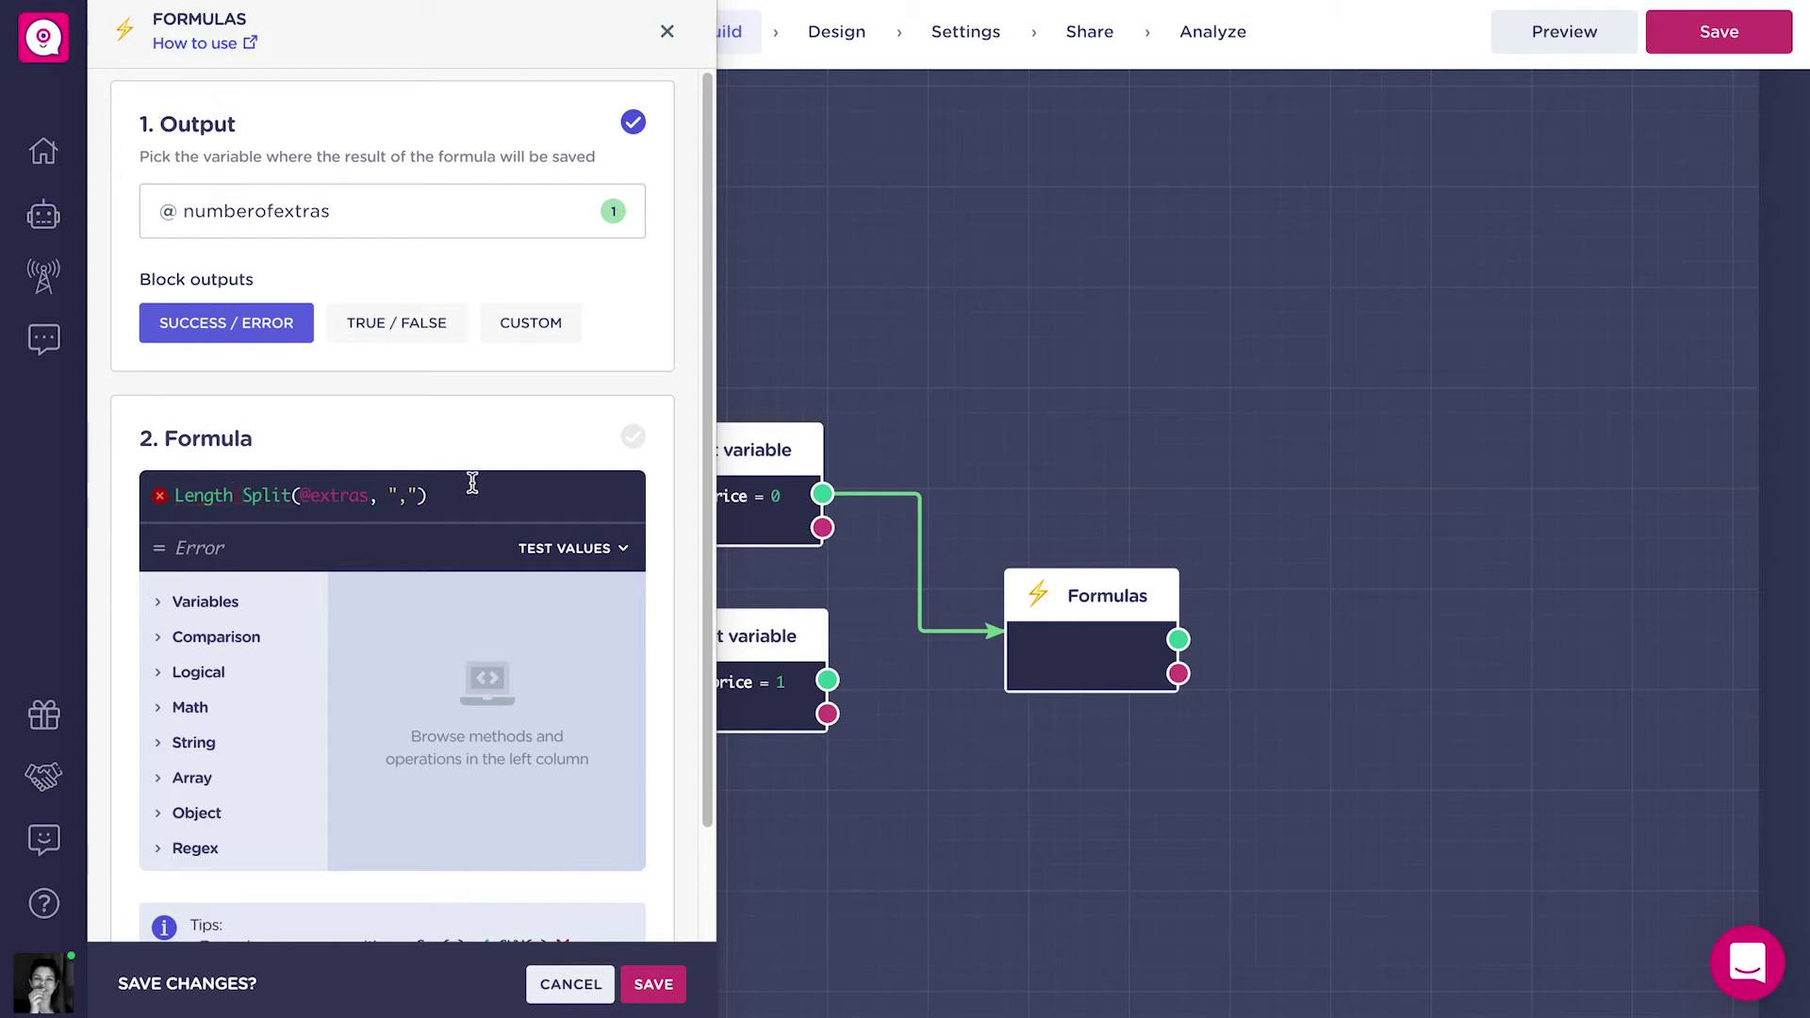
pyautogui.write(')')
pyautogui.click(653, 984)
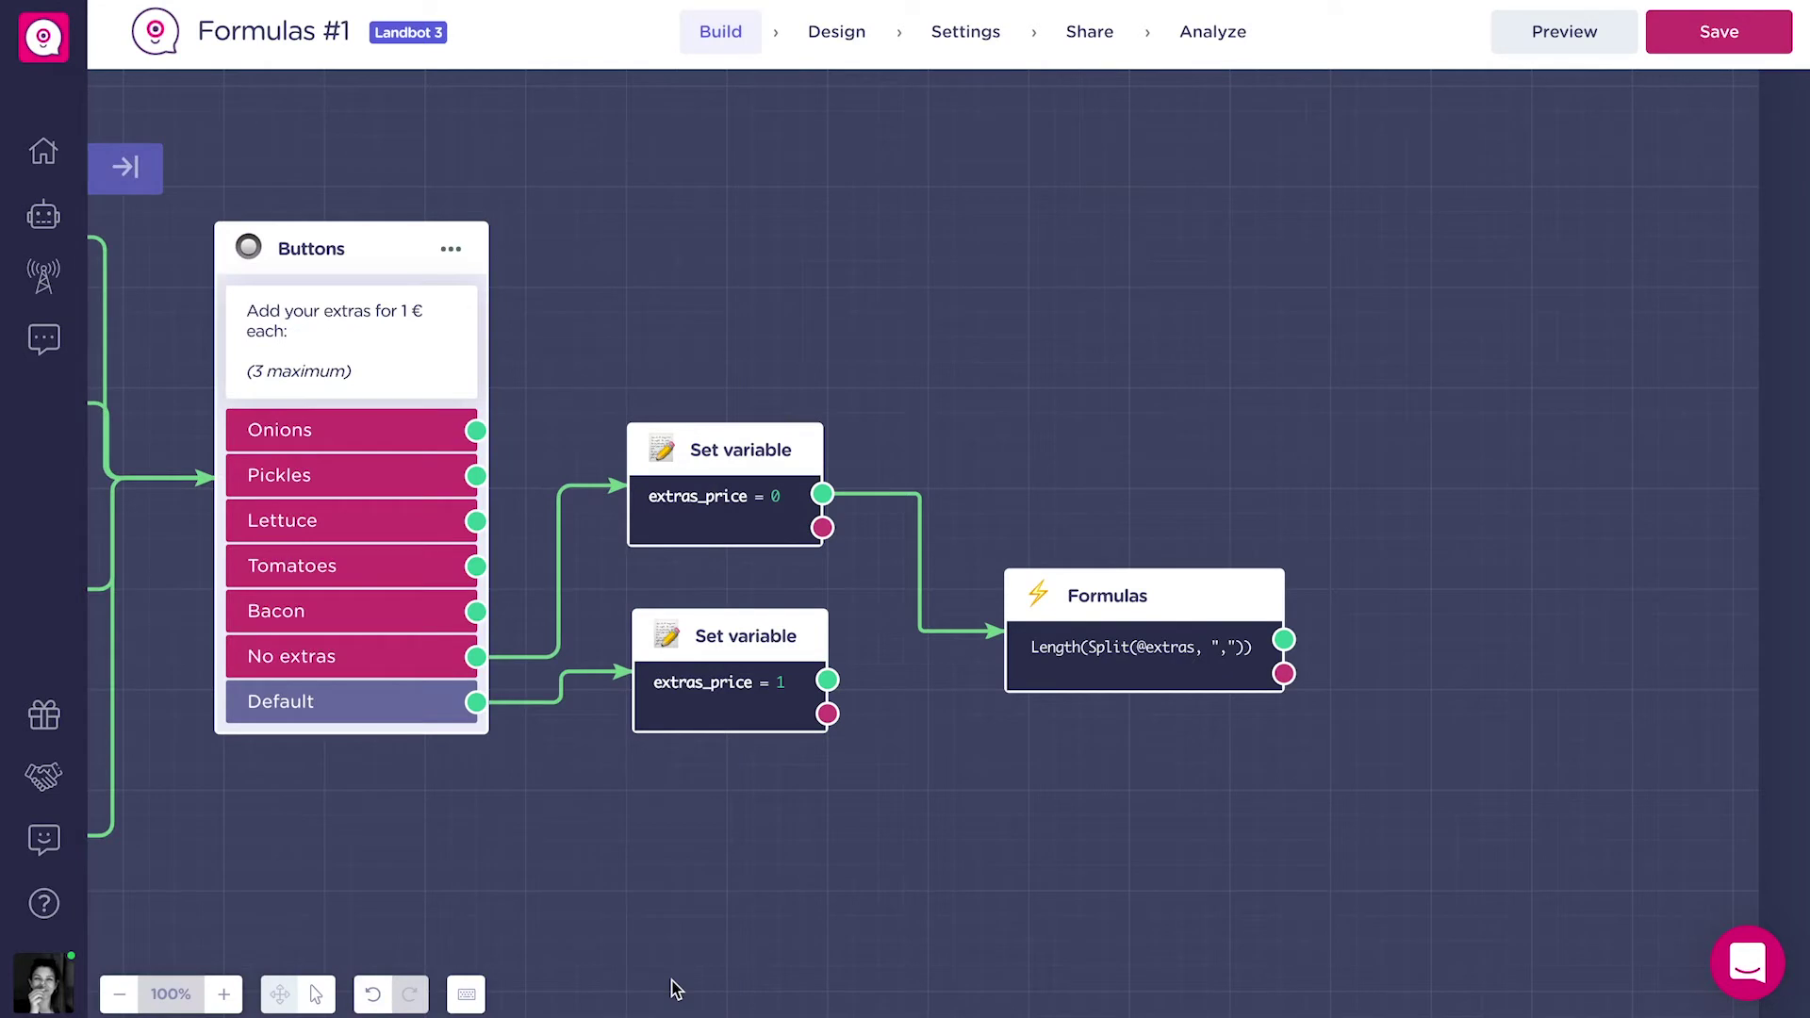
pyautogui.moveTo(826, 680); pyautogui.dragTo(1063, 629)
pyautogui.moveTo(1546, 646); pyautogui.dragTo(1393, 673)
pyautogui.moveTo(1519, 683); pyautogui.dragTo(1303, 675)
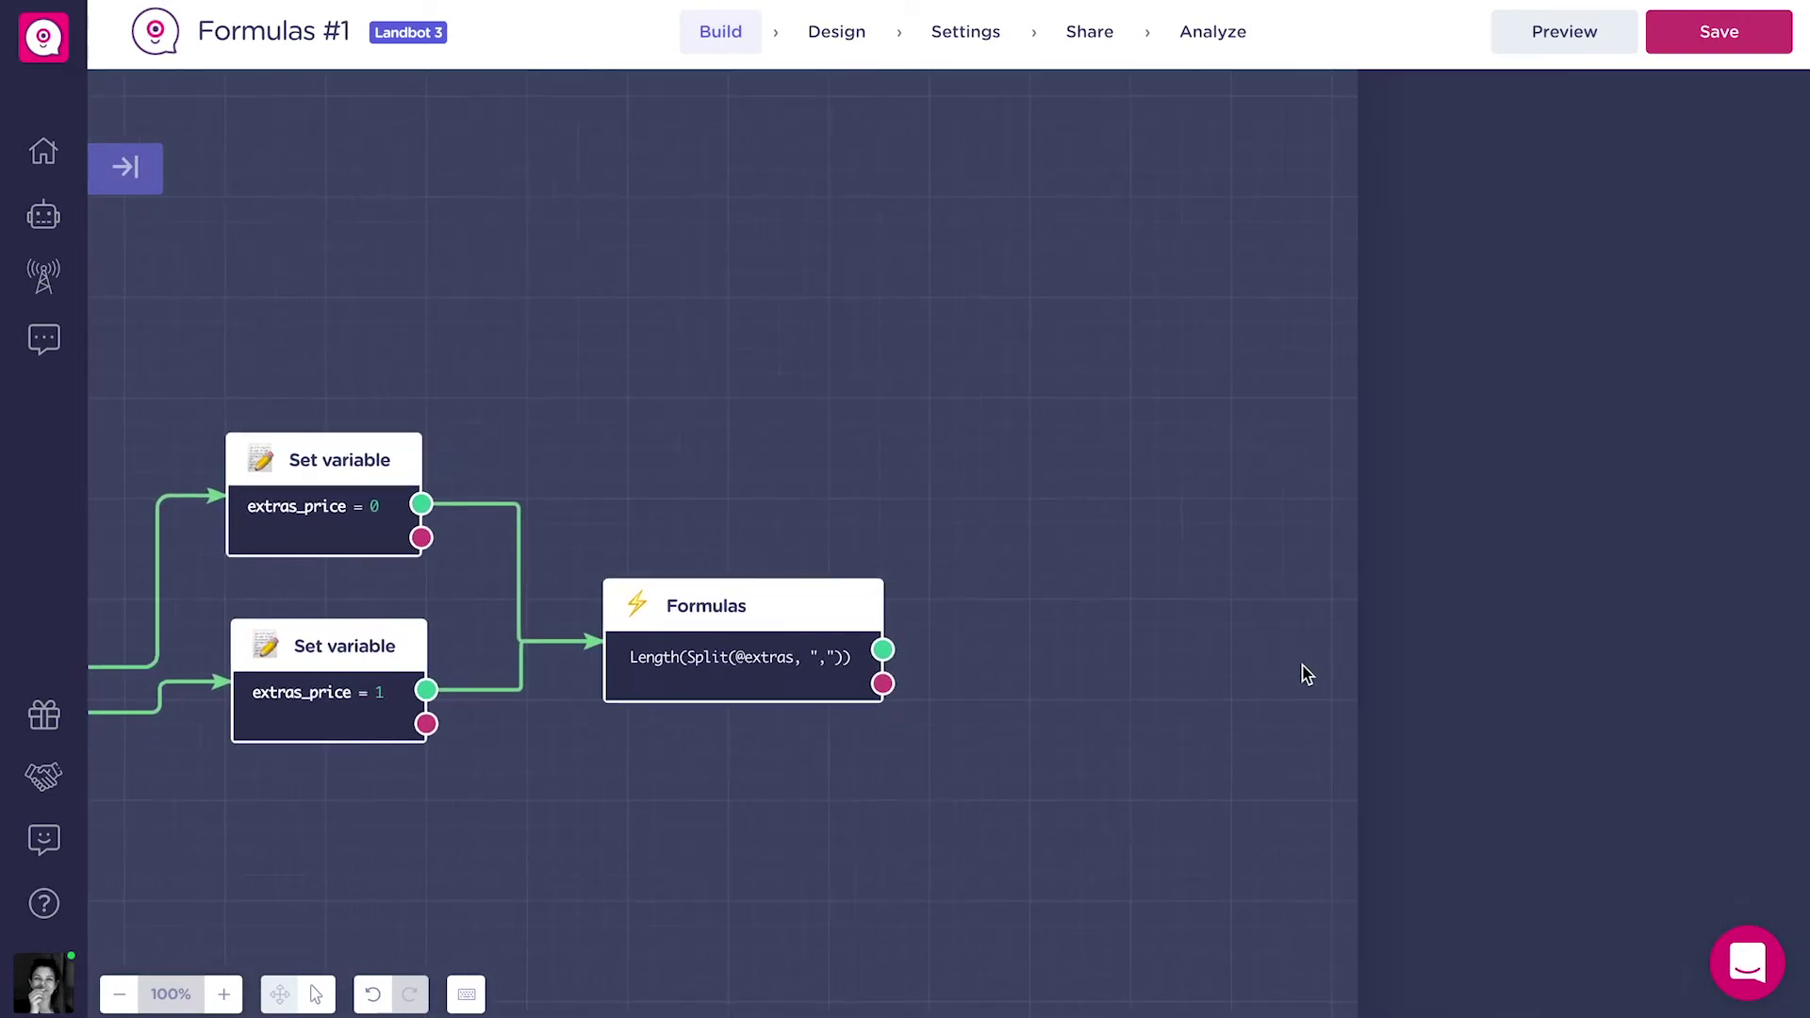
pyautogui.moveTo(882, 650); pyautogui.dragTo(1046, 477)
pyautogui.write('co')
pyautogui.click(1240, 746)
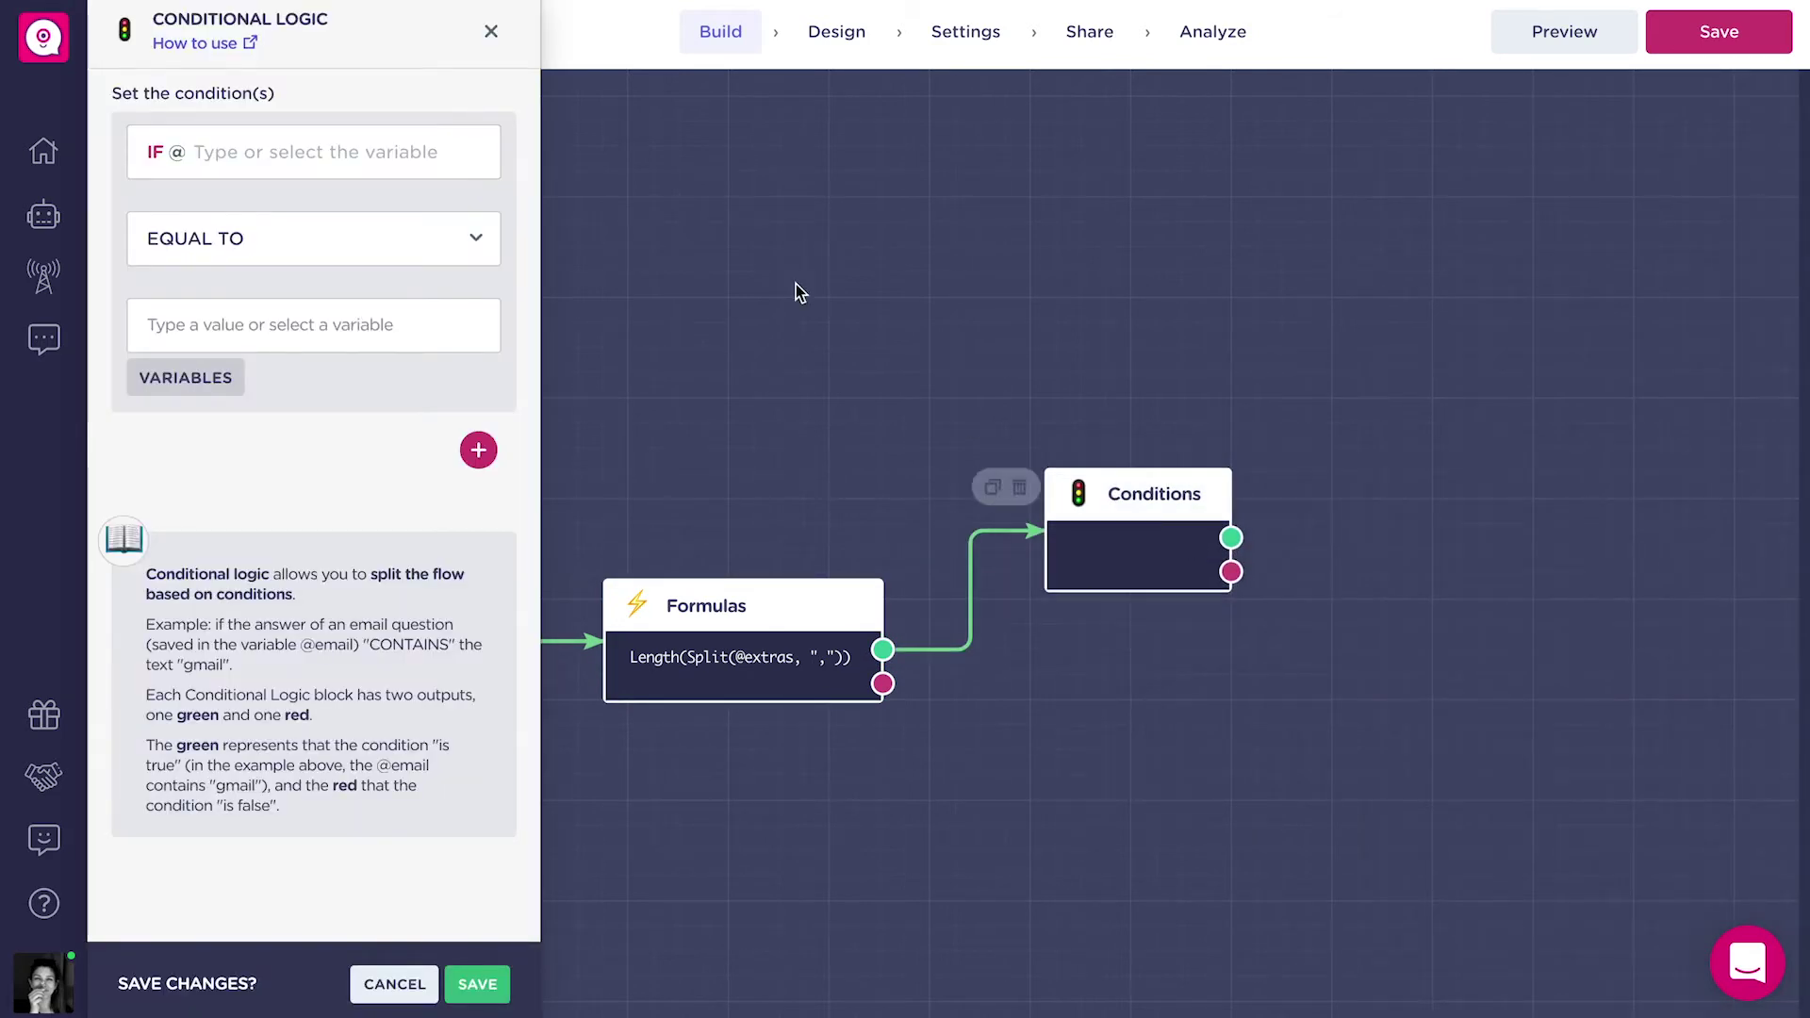
pyautogui.click(428, 166)
pyautogui.write('nu')
pyautogui.click(358, 231)
pyautogui.click(292, 241)
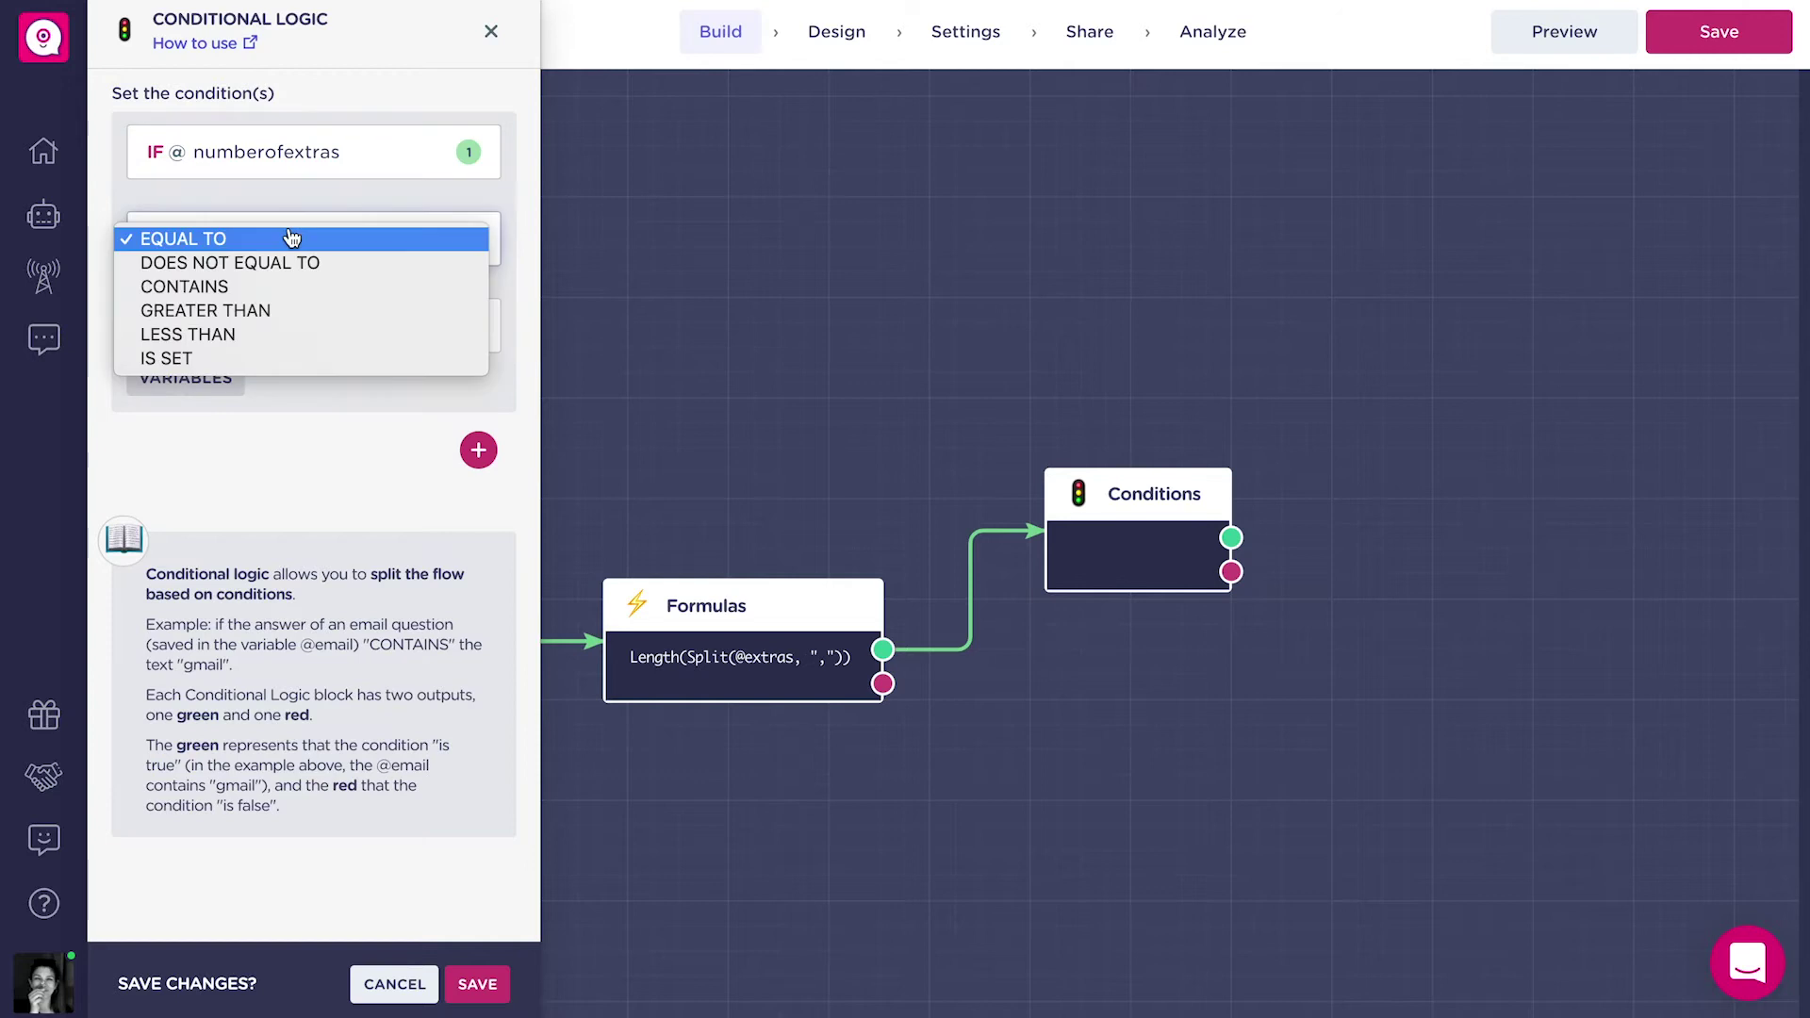
pyautogui.click(288, 312)
pyautogui.click(283, 322)
pyautogui.write('3')
pyautogui.click(477, 983)
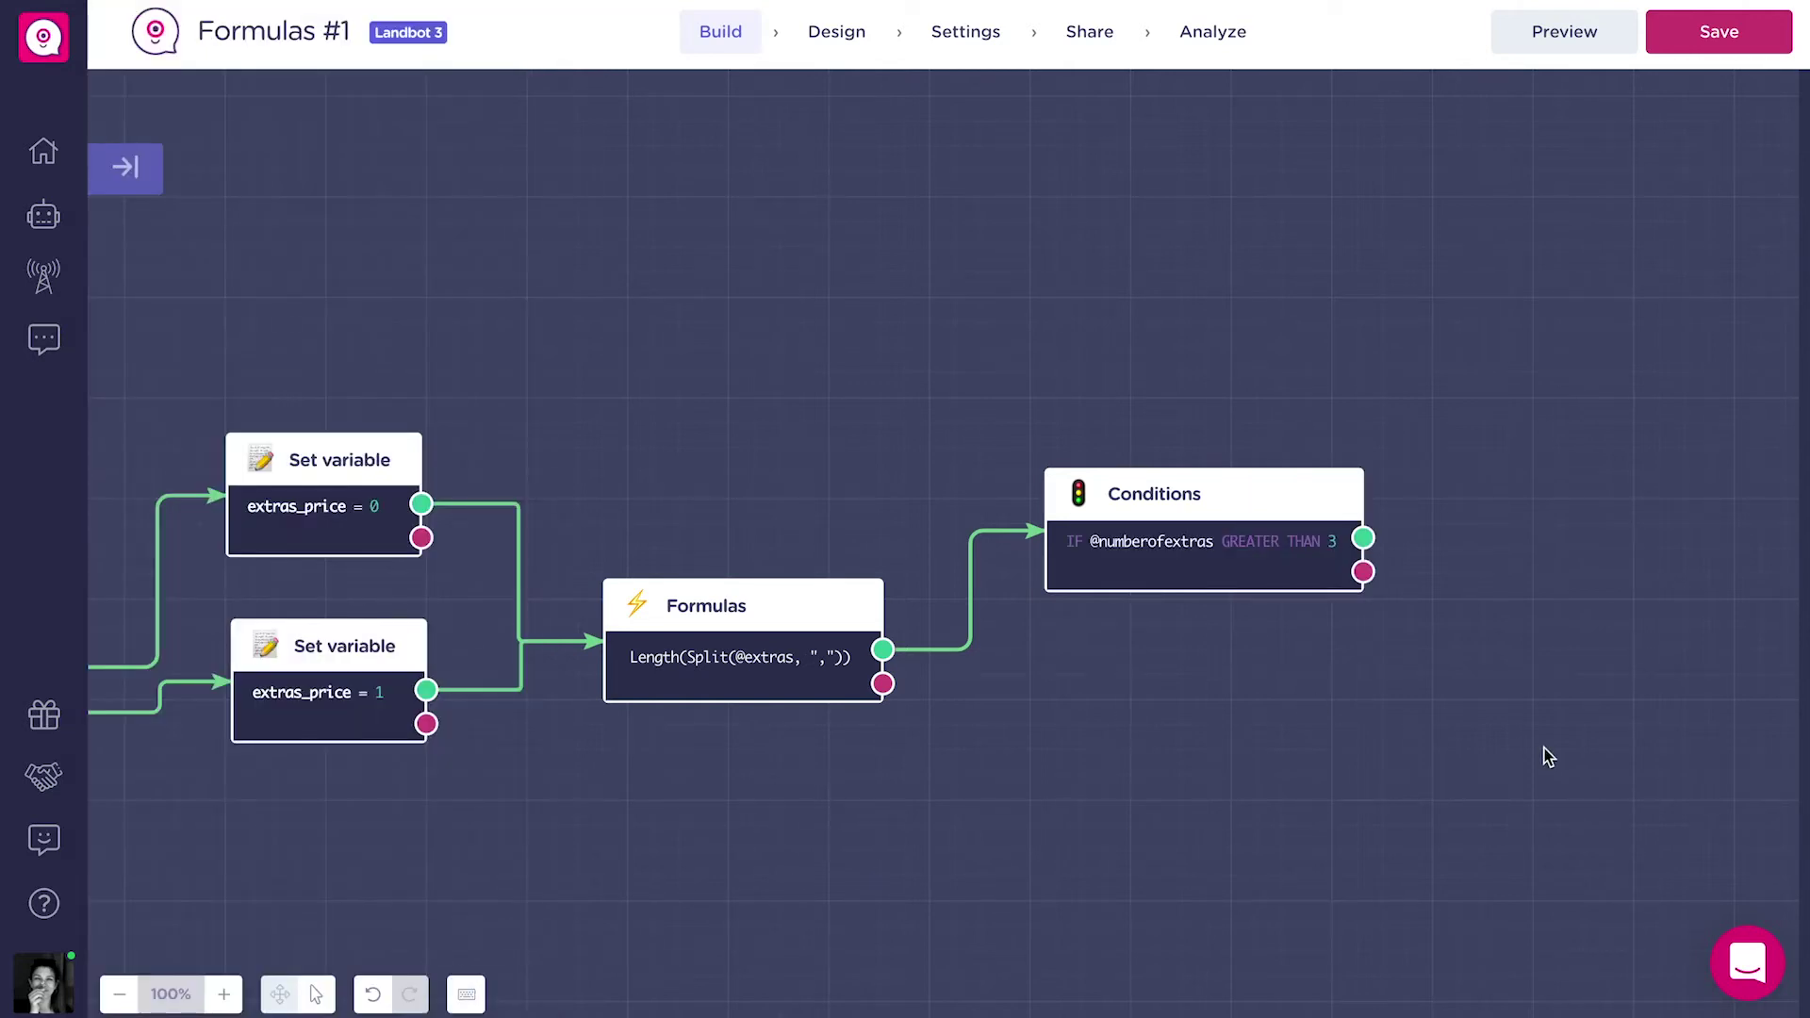
# Add a true-branch message: 'You can add up to 3 extras, please try again!'.
pyautogui.moveTo(1104, 533); pyautogui.dragTo(1301, 415)
pyautogui.click(1385, 495)
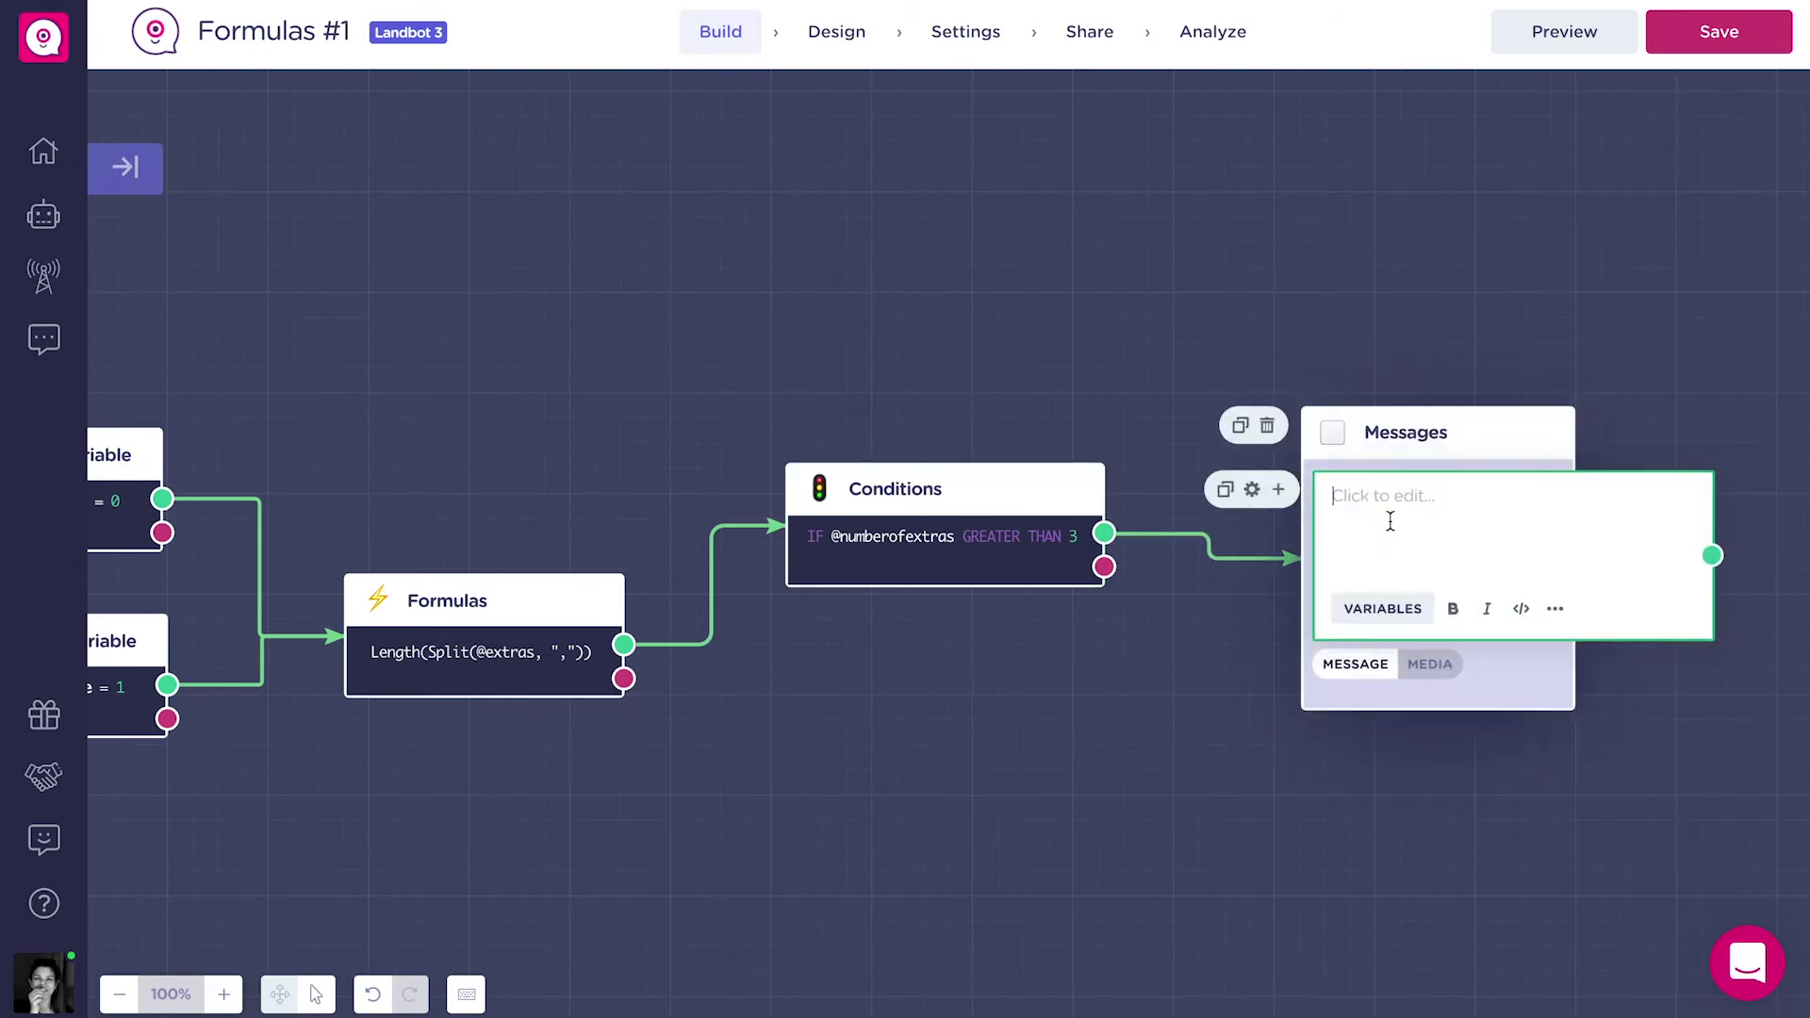
pyautogui.write('You can add up to 3 extras, please try again!')
pyautogui.moveTo(1404, 432); pyautogui.dragTo(973, 224)
pyautogui.hscroll(-6, 614, 355)
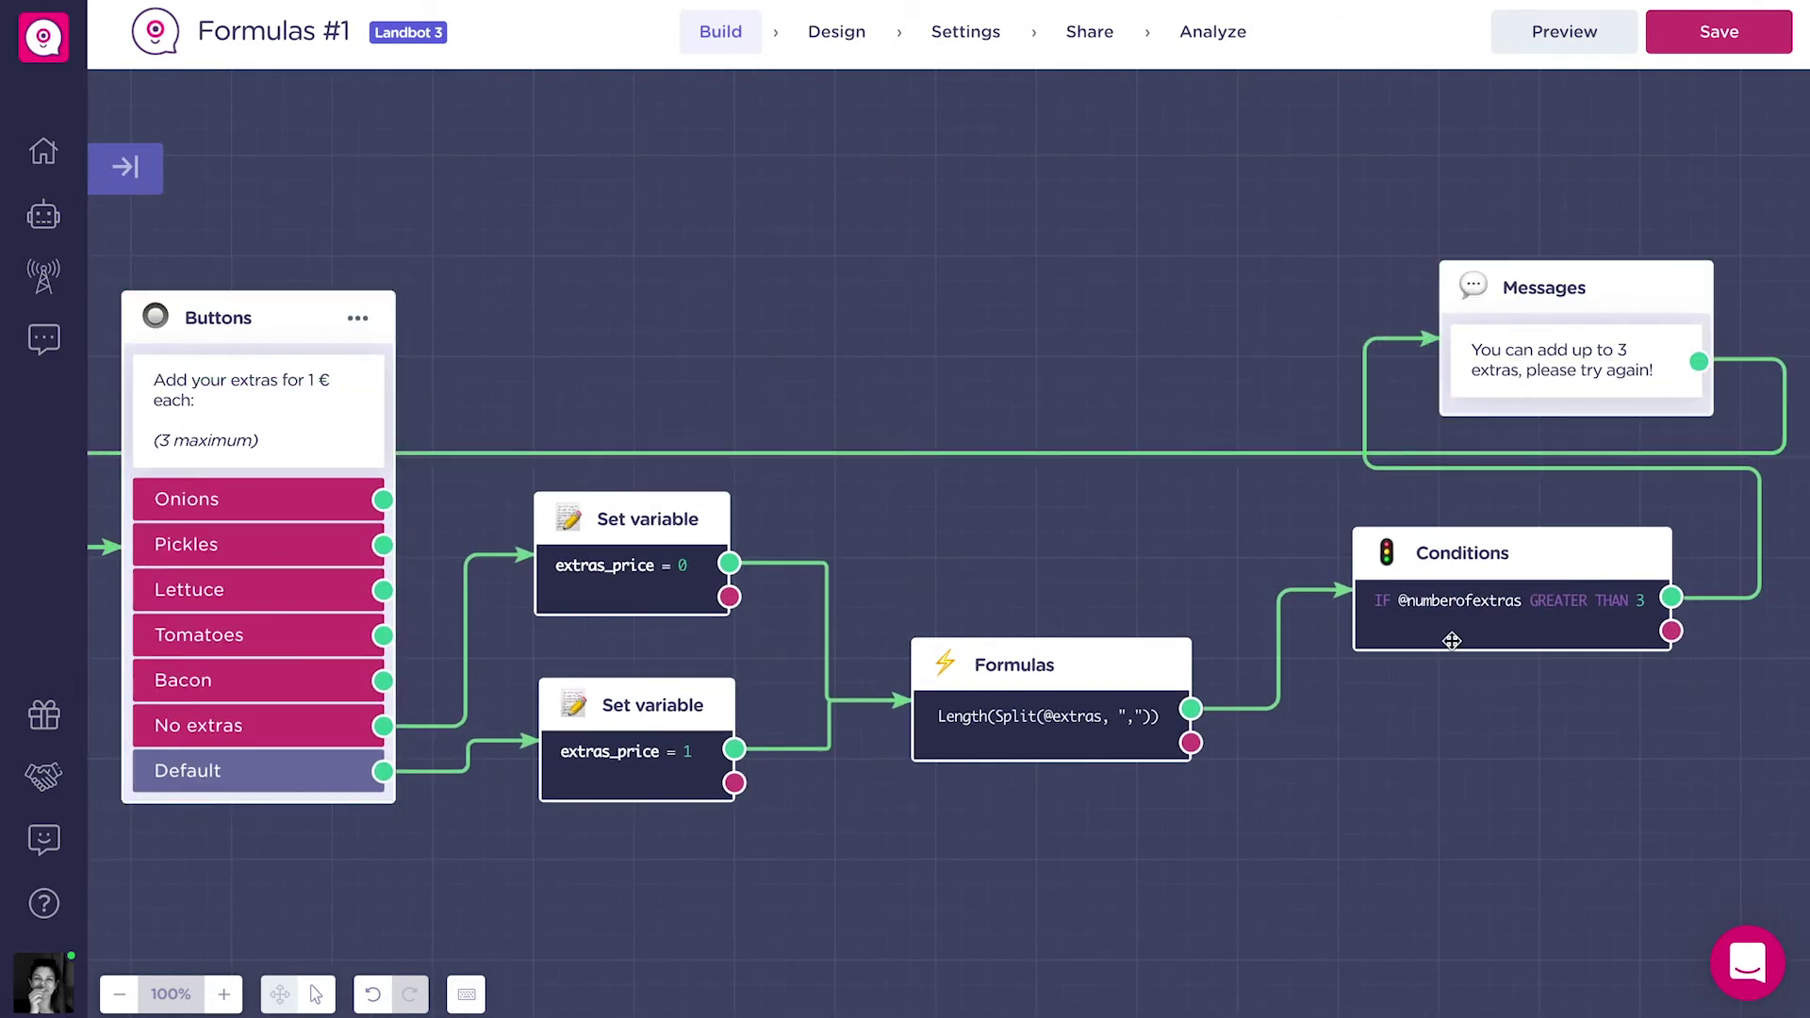
pyautogui.hscroll(-1, 1479, 780)
pyautogui.hscroll(8, 1571, 832)
pyautogui.hscroll(5, 659, 820)
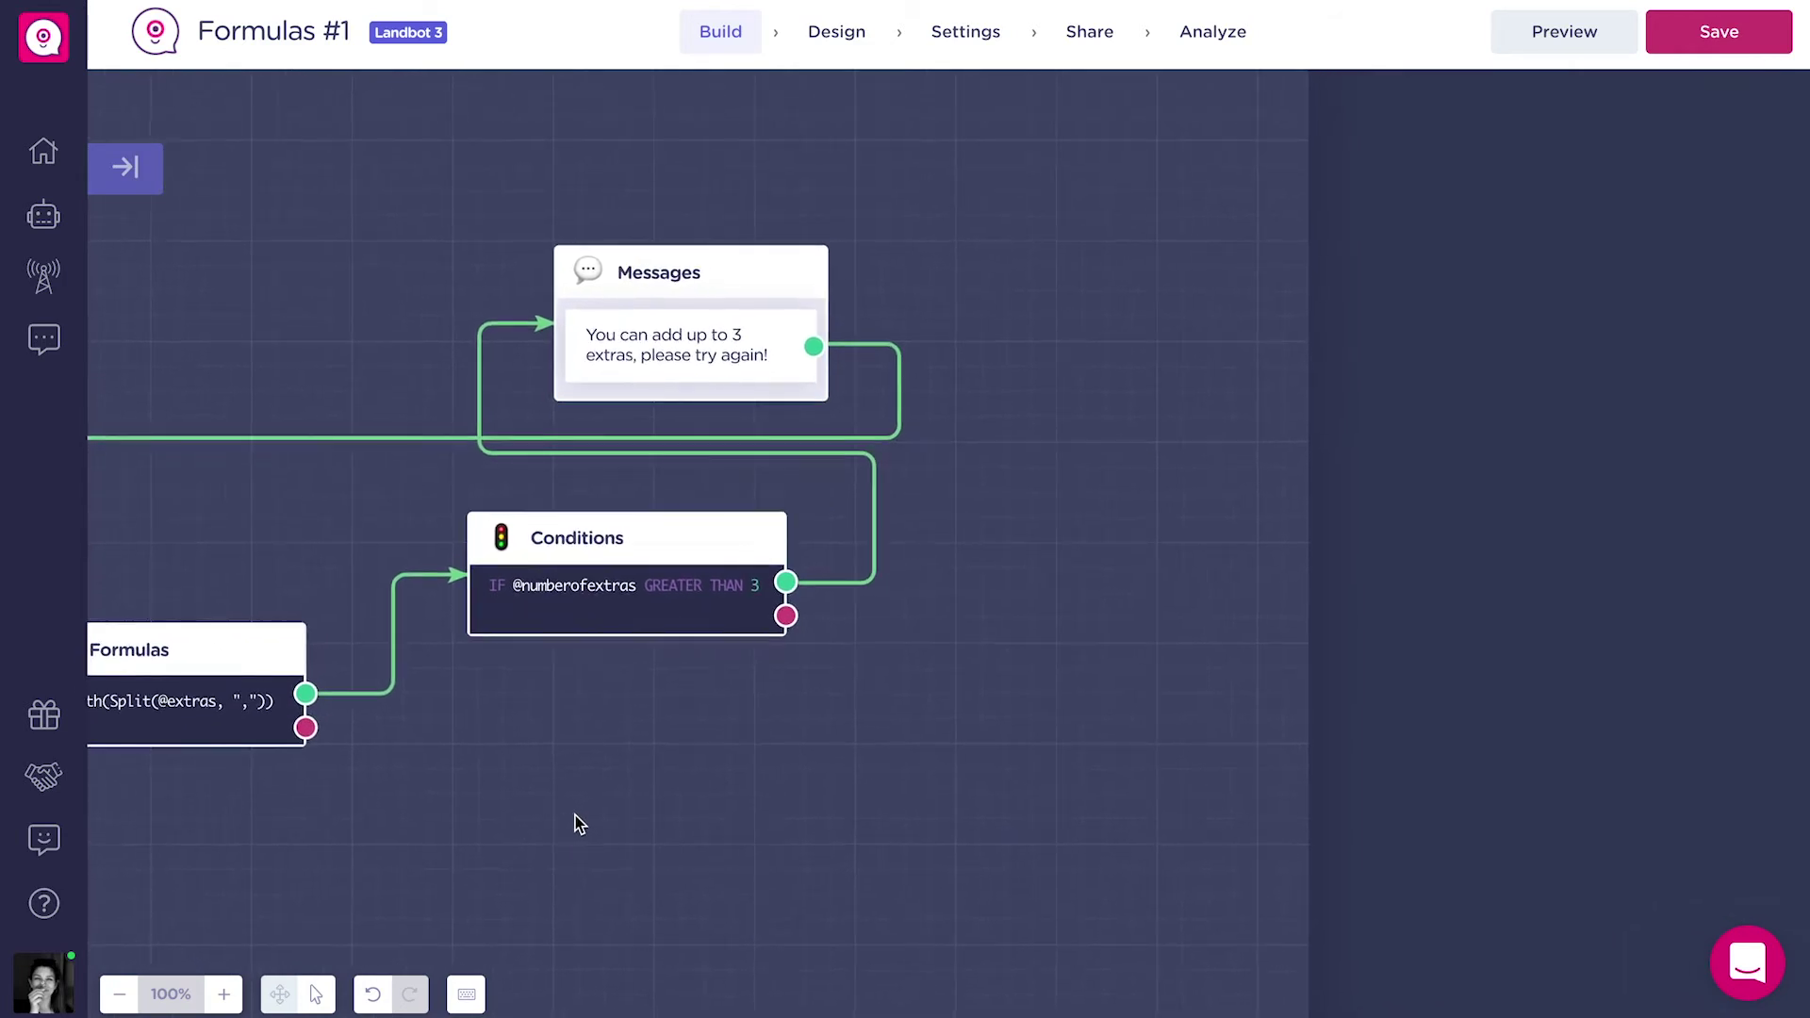
pyautogui.moveTo(800, 619); pyautogui.dragTo(912, 671)
pyautogui.write('for')
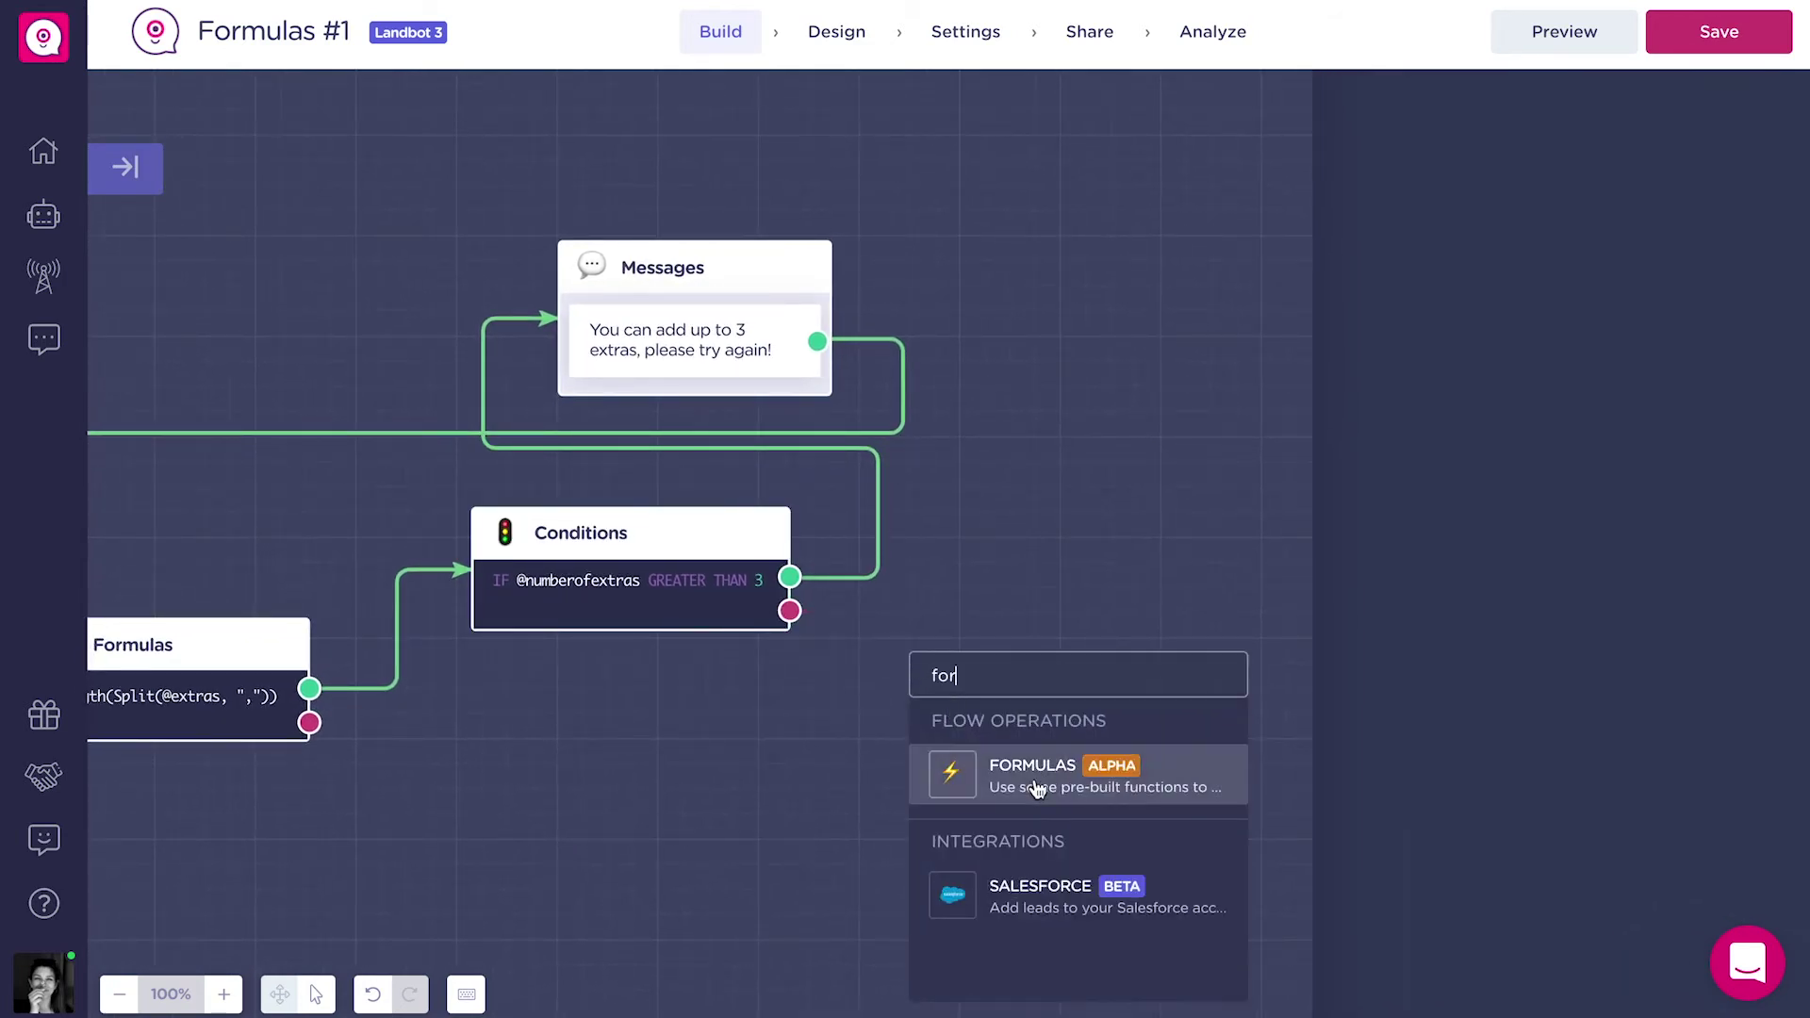
pyautogui.click(1034, 783)
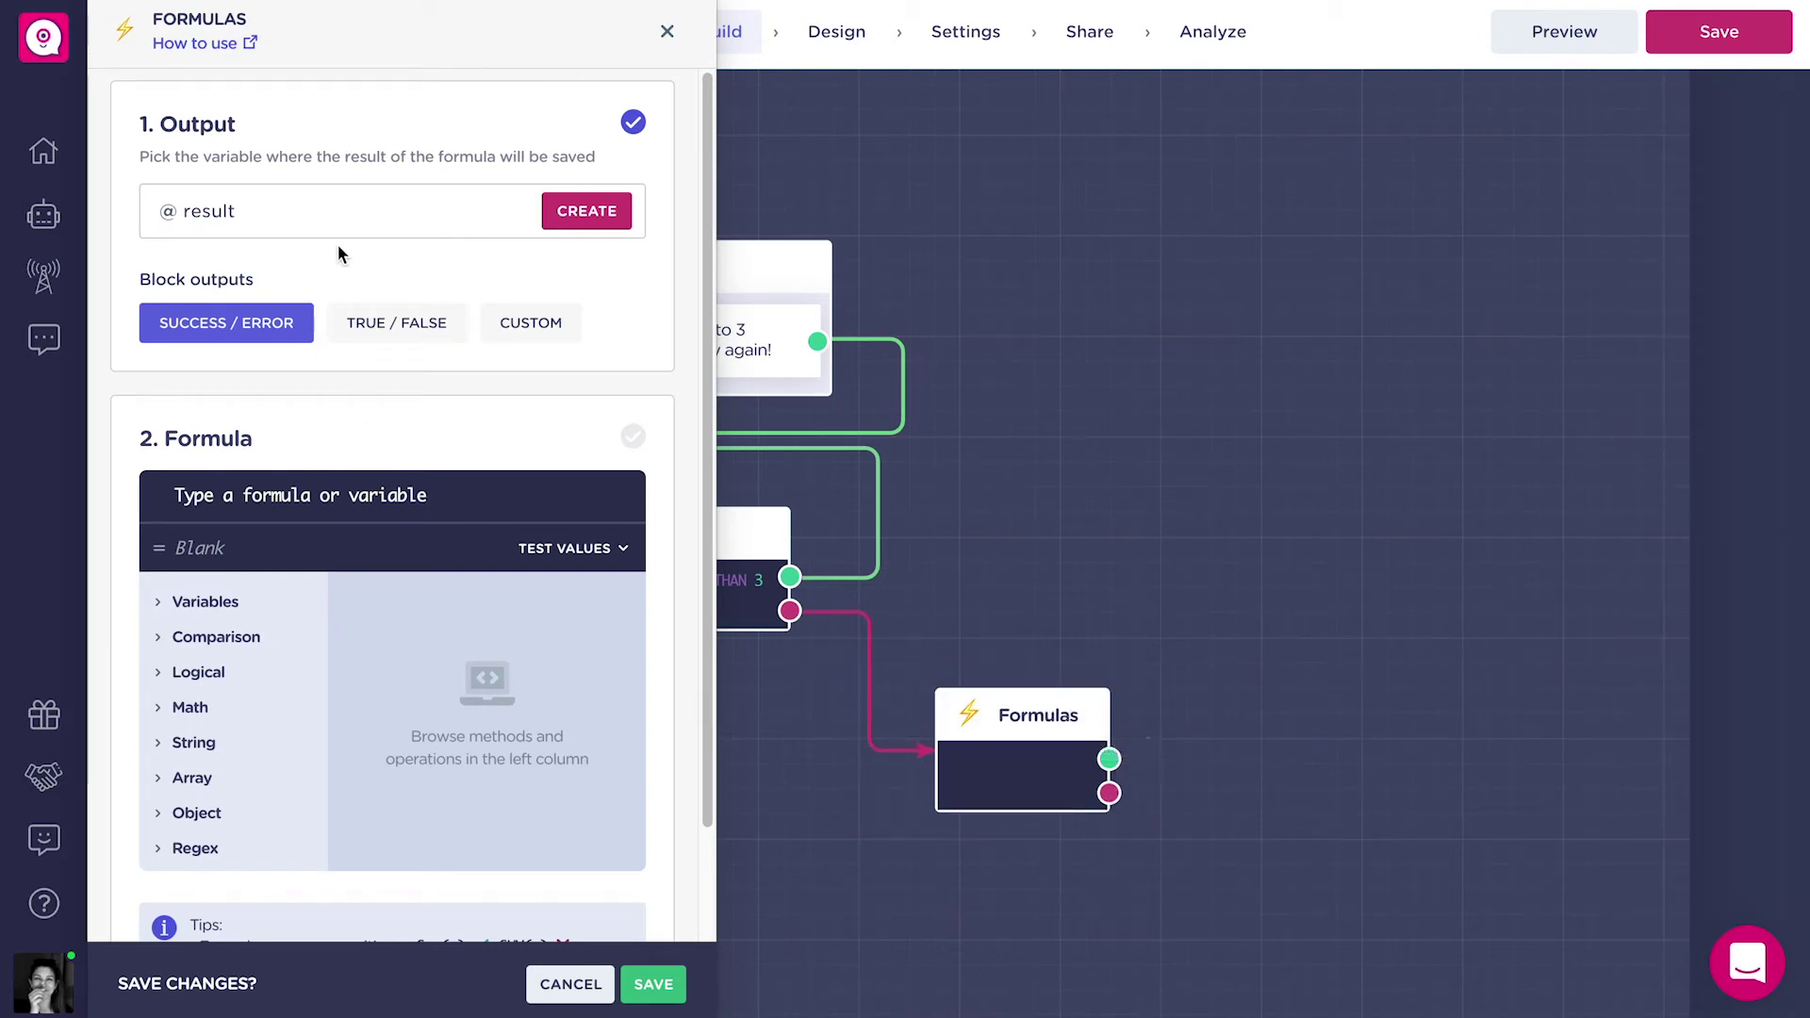
pyautogui.click(347, 488)
pyautogui.write('P')
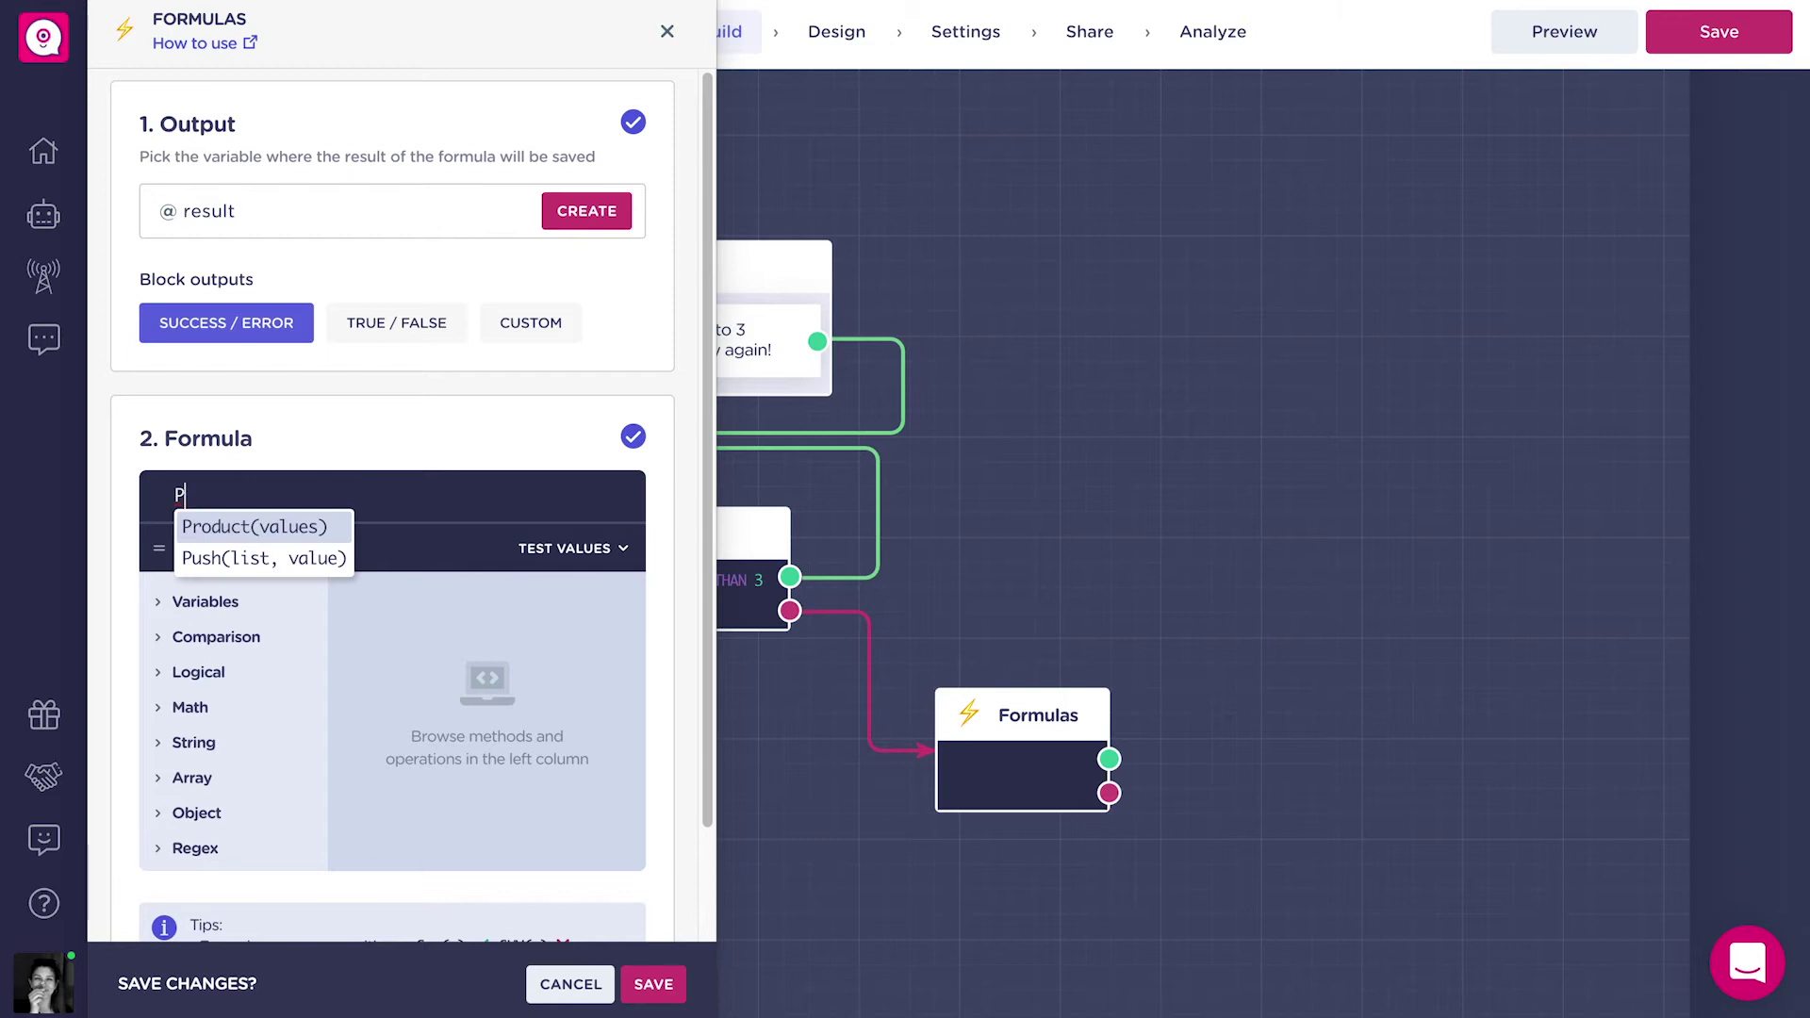
pyautogui.click(314, 526)
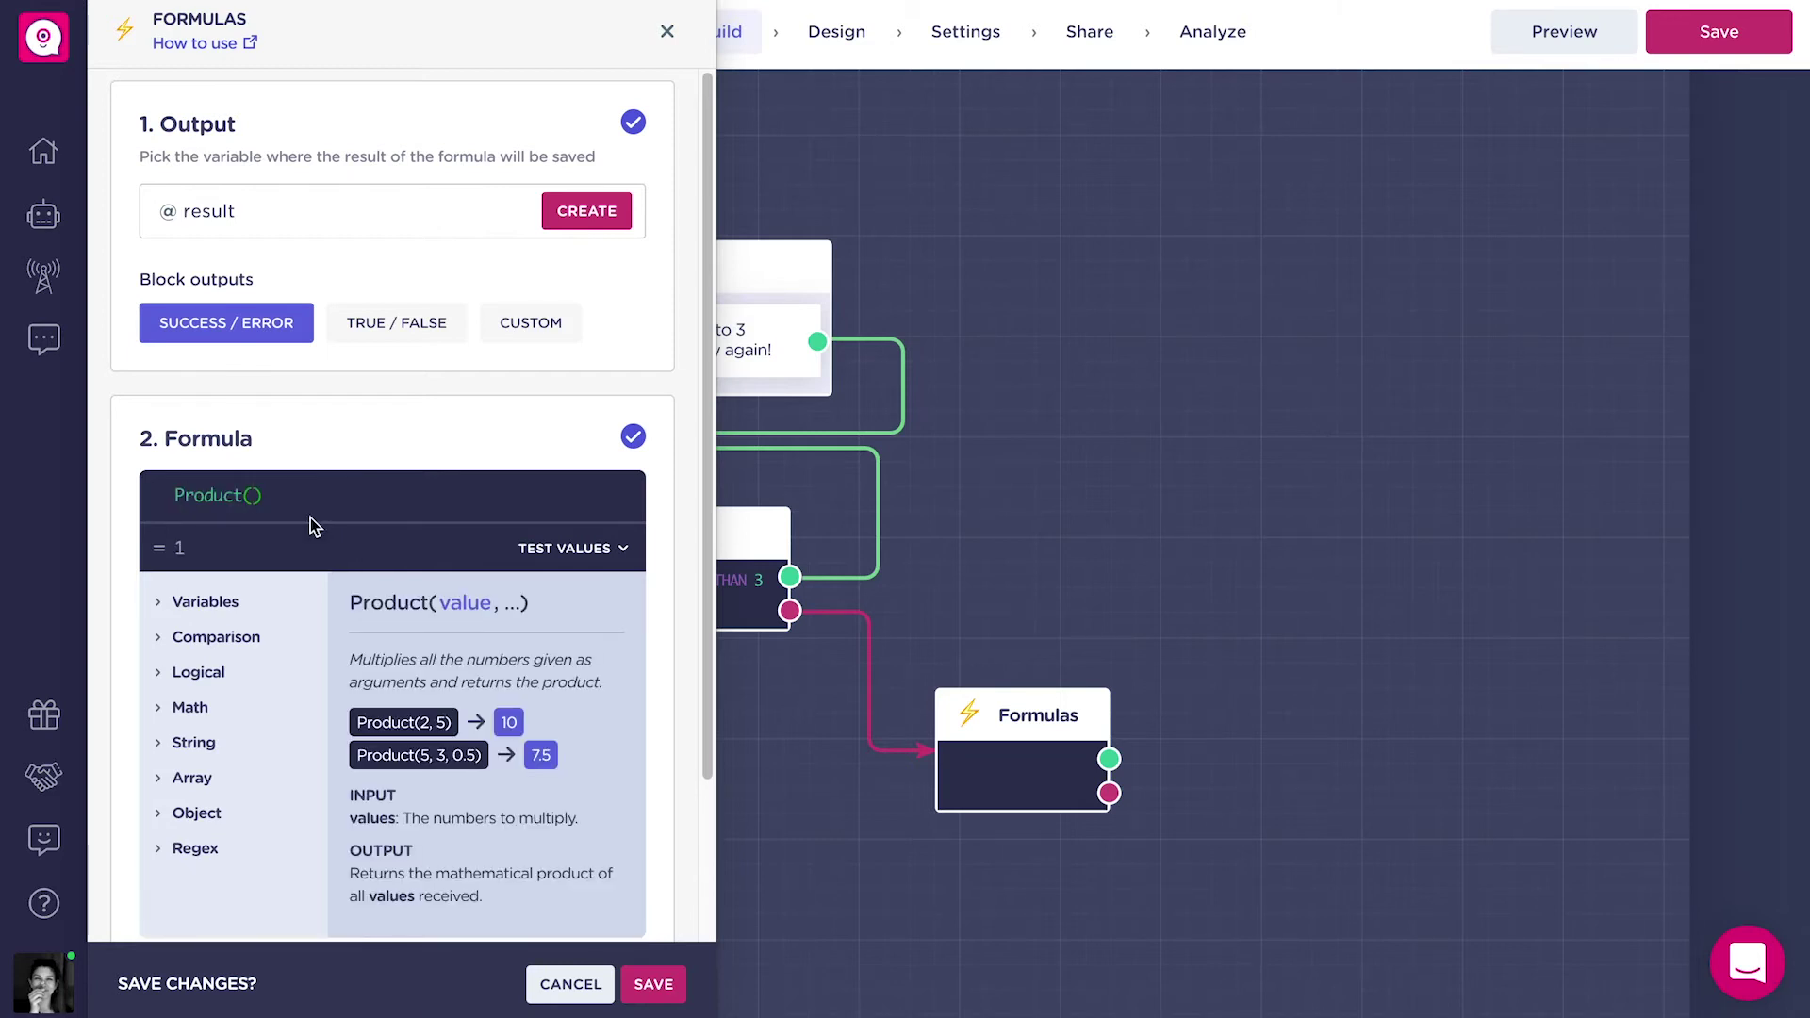
pyautogui.write('@ex')
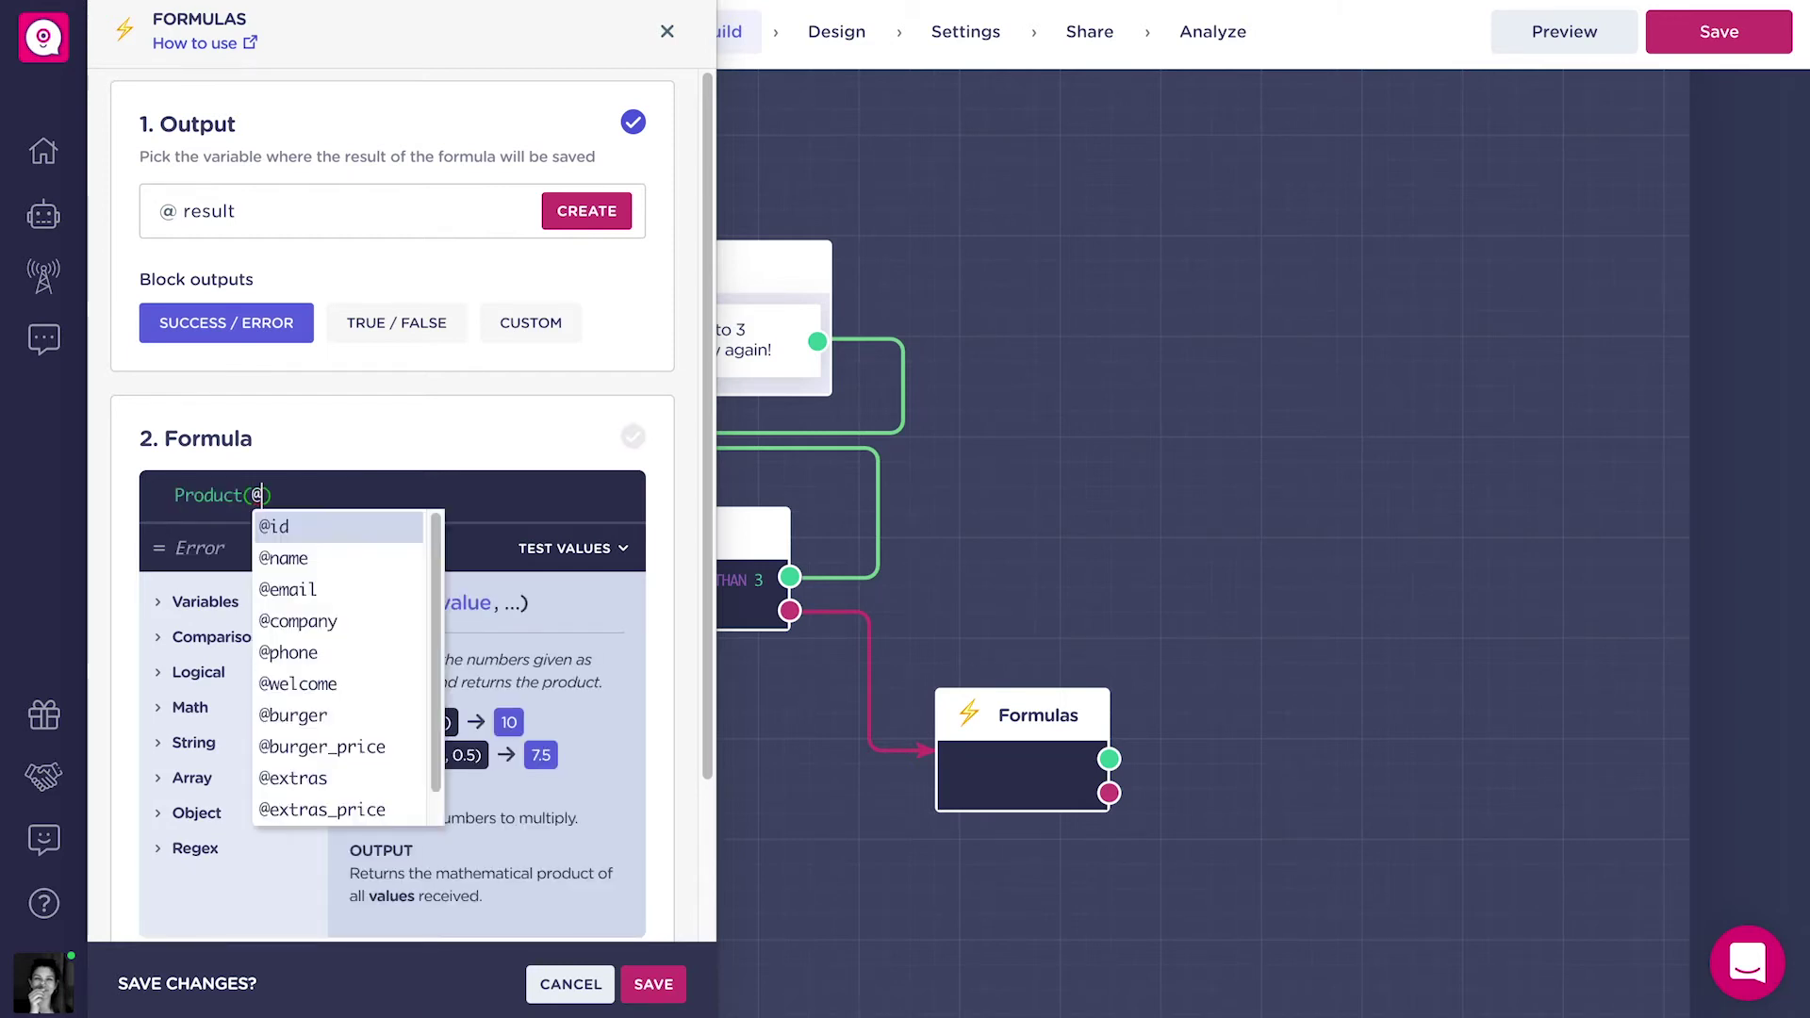
pyautogui.click(325, 558)
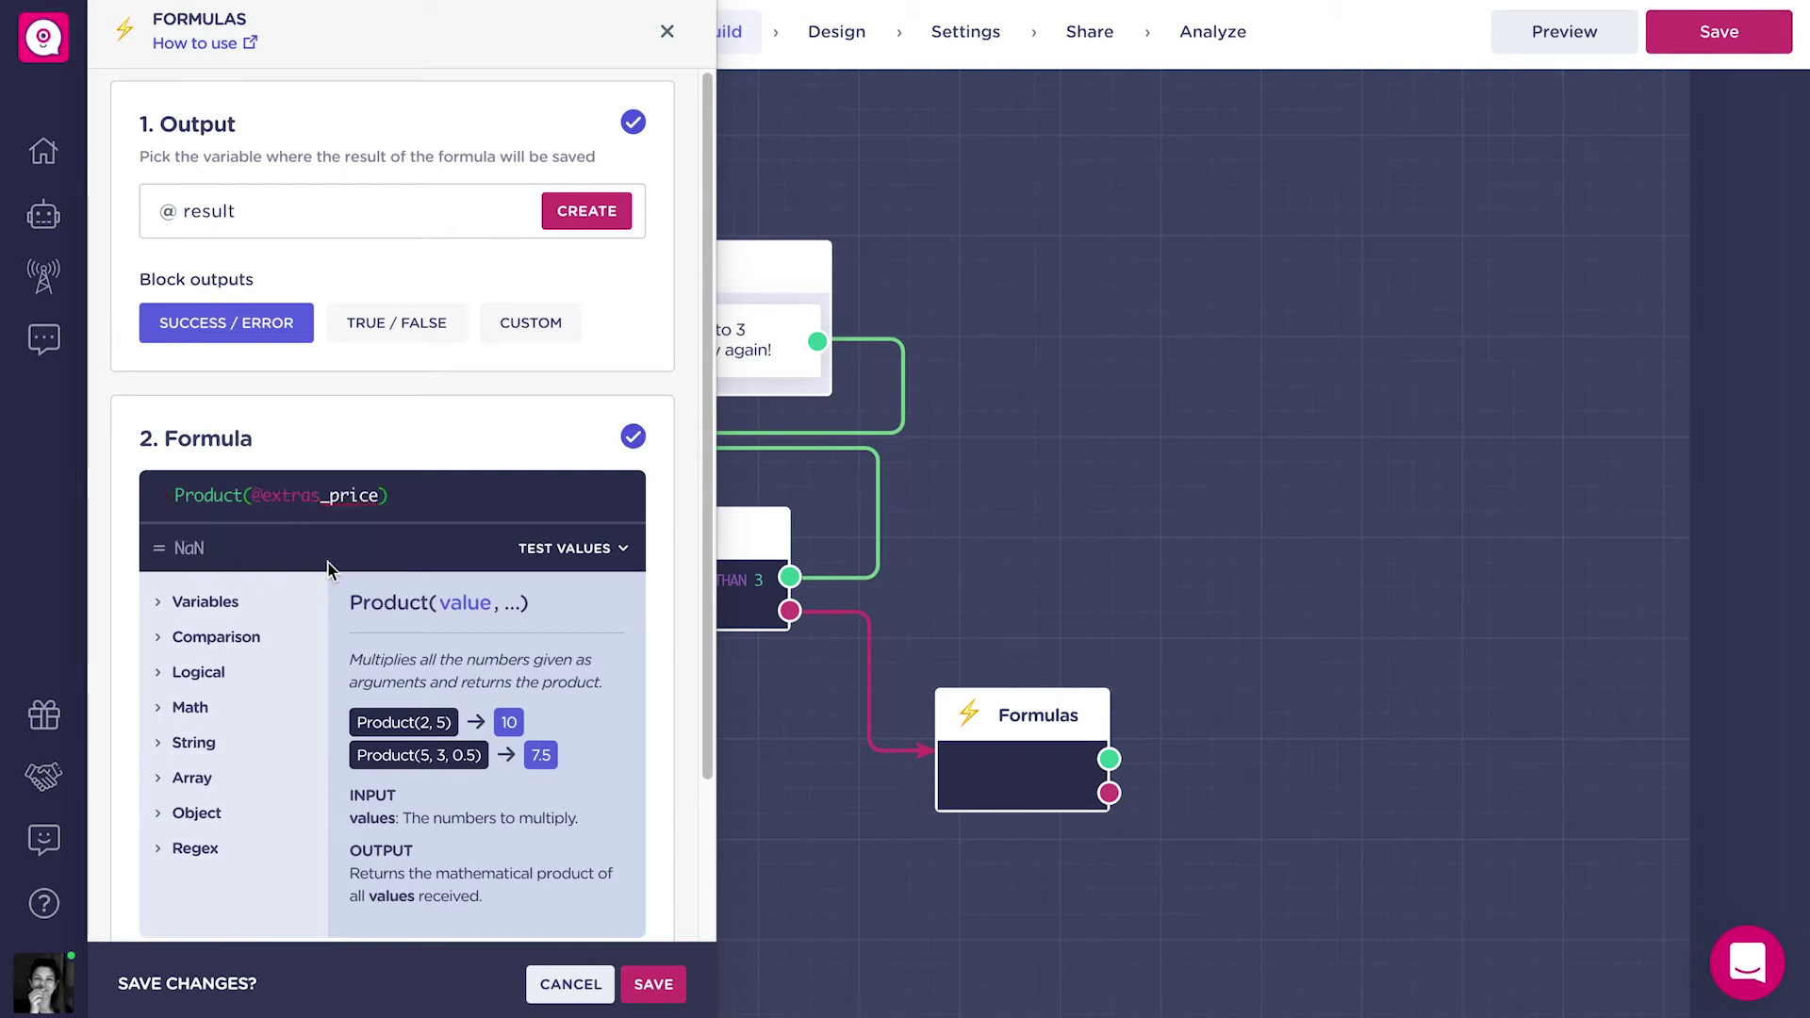
pyautogui.write(',@nu')
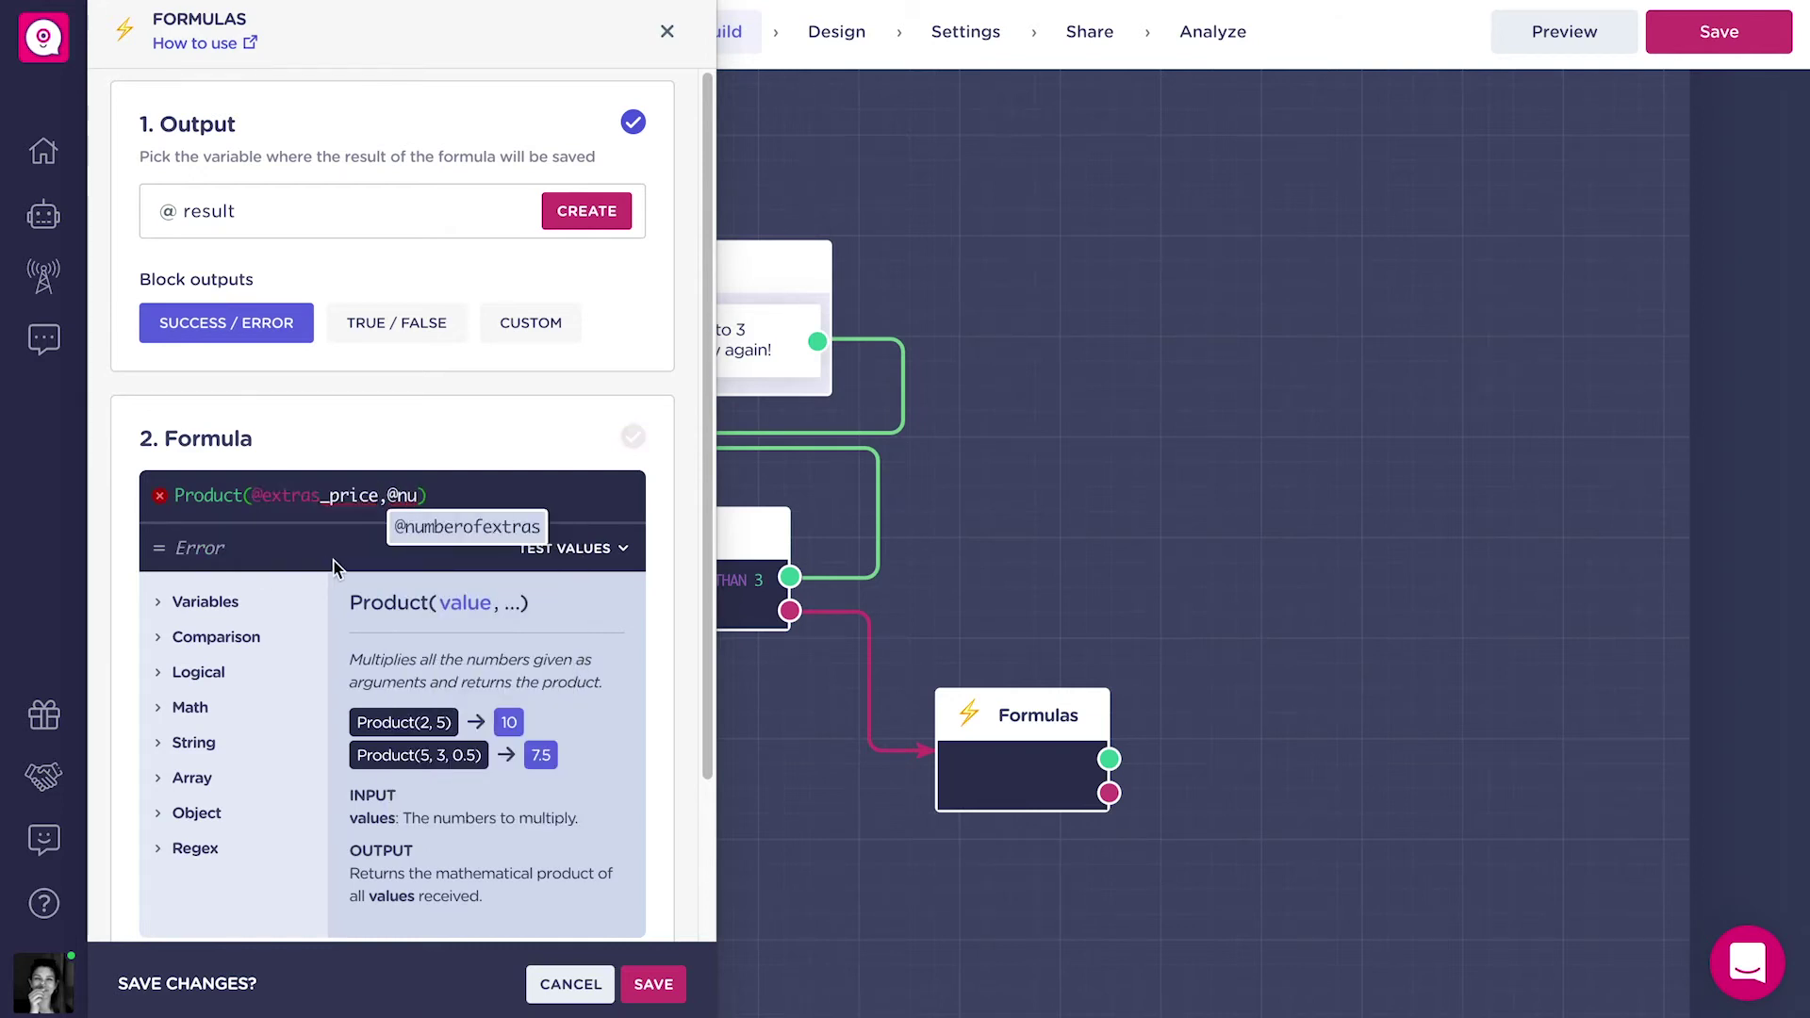
pyautogui.click(469, 526)
# Store the result in new Number variable extra_price_subtotal and save the block.
pyautogui.click(414, 200)
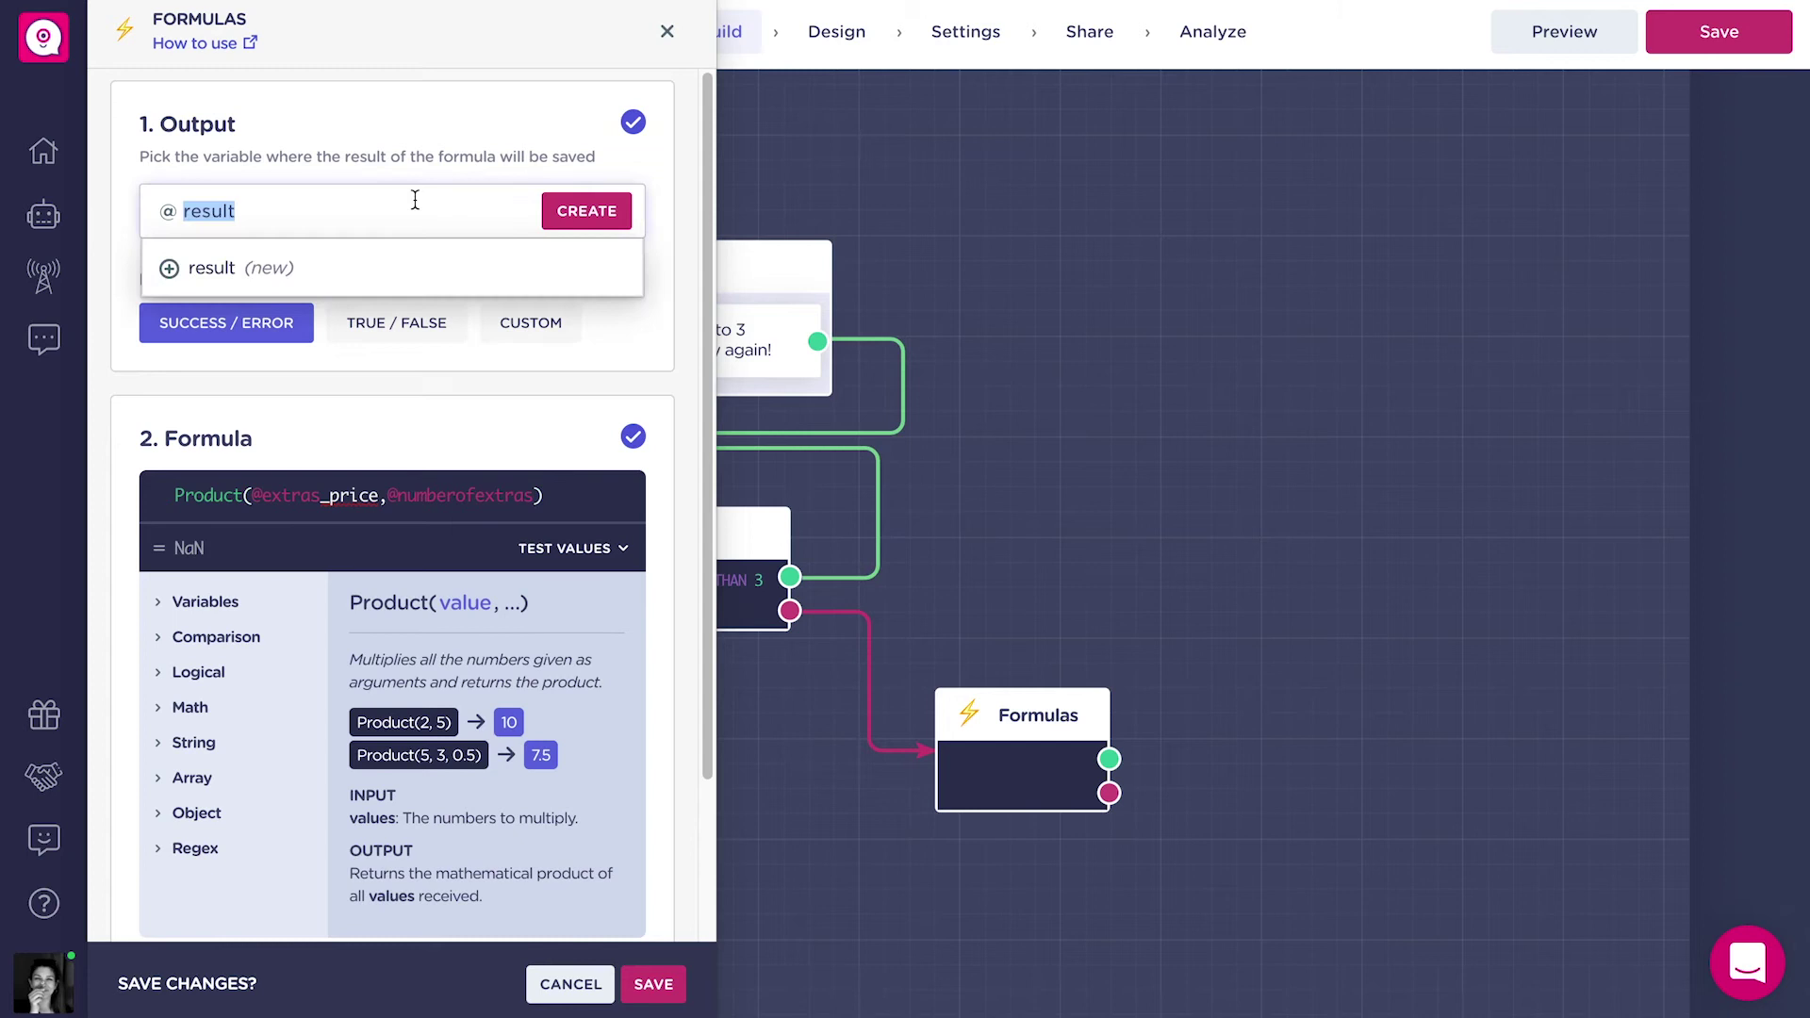
pyautogui.write('extra_pr')
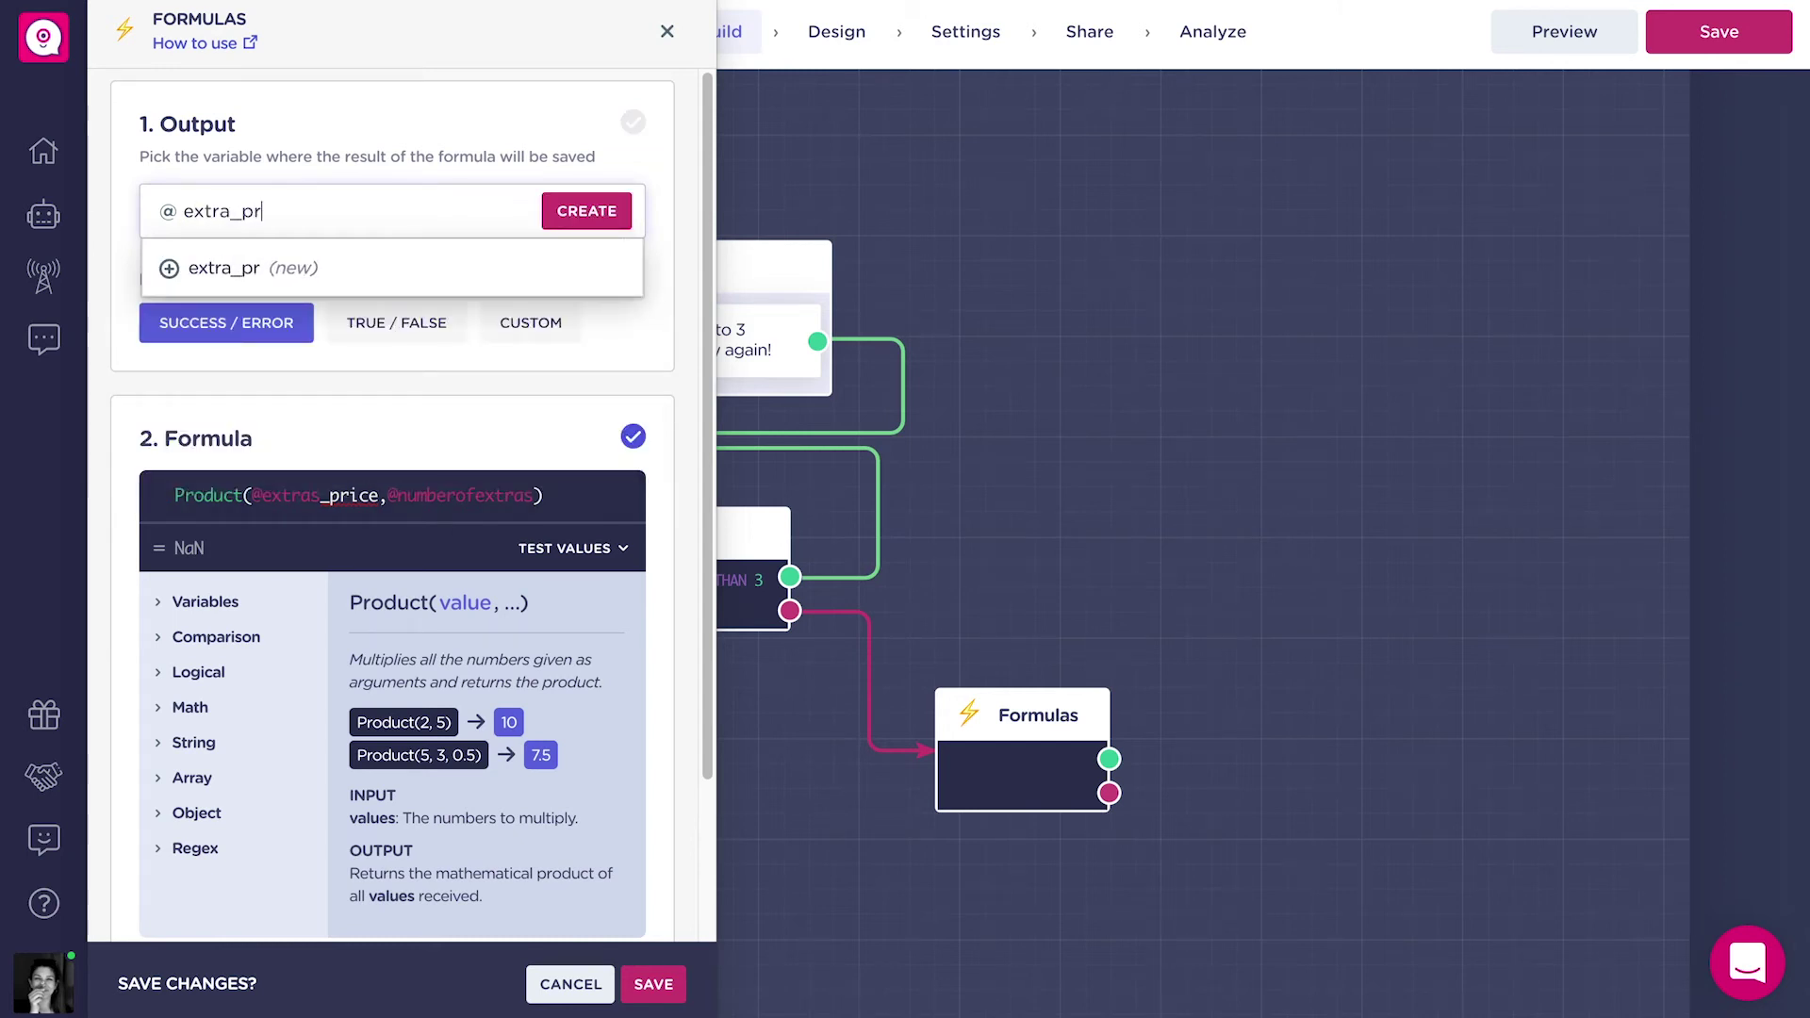
pyautogui.write('ice_subtotal')
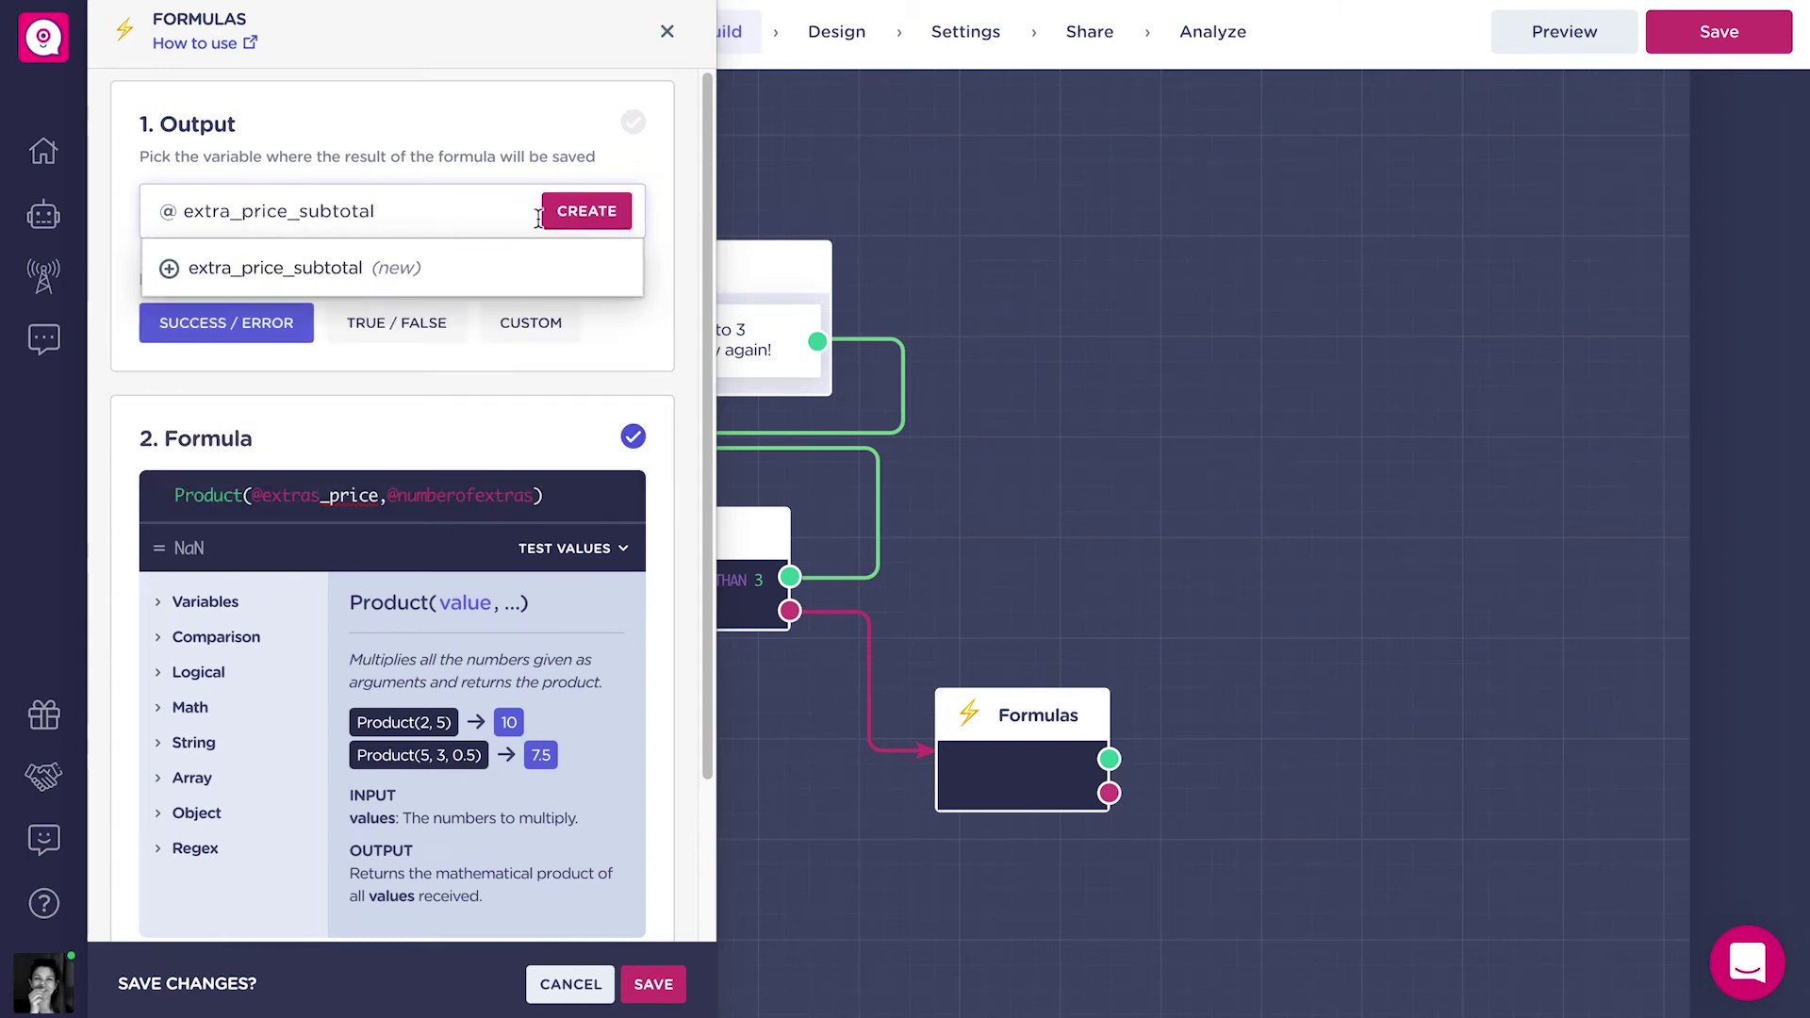
pyautogui.click(585, 212)
pyautogui.click(330, 352)
pyautogui.click(327, 303)
pyautogui.click(392, 420)
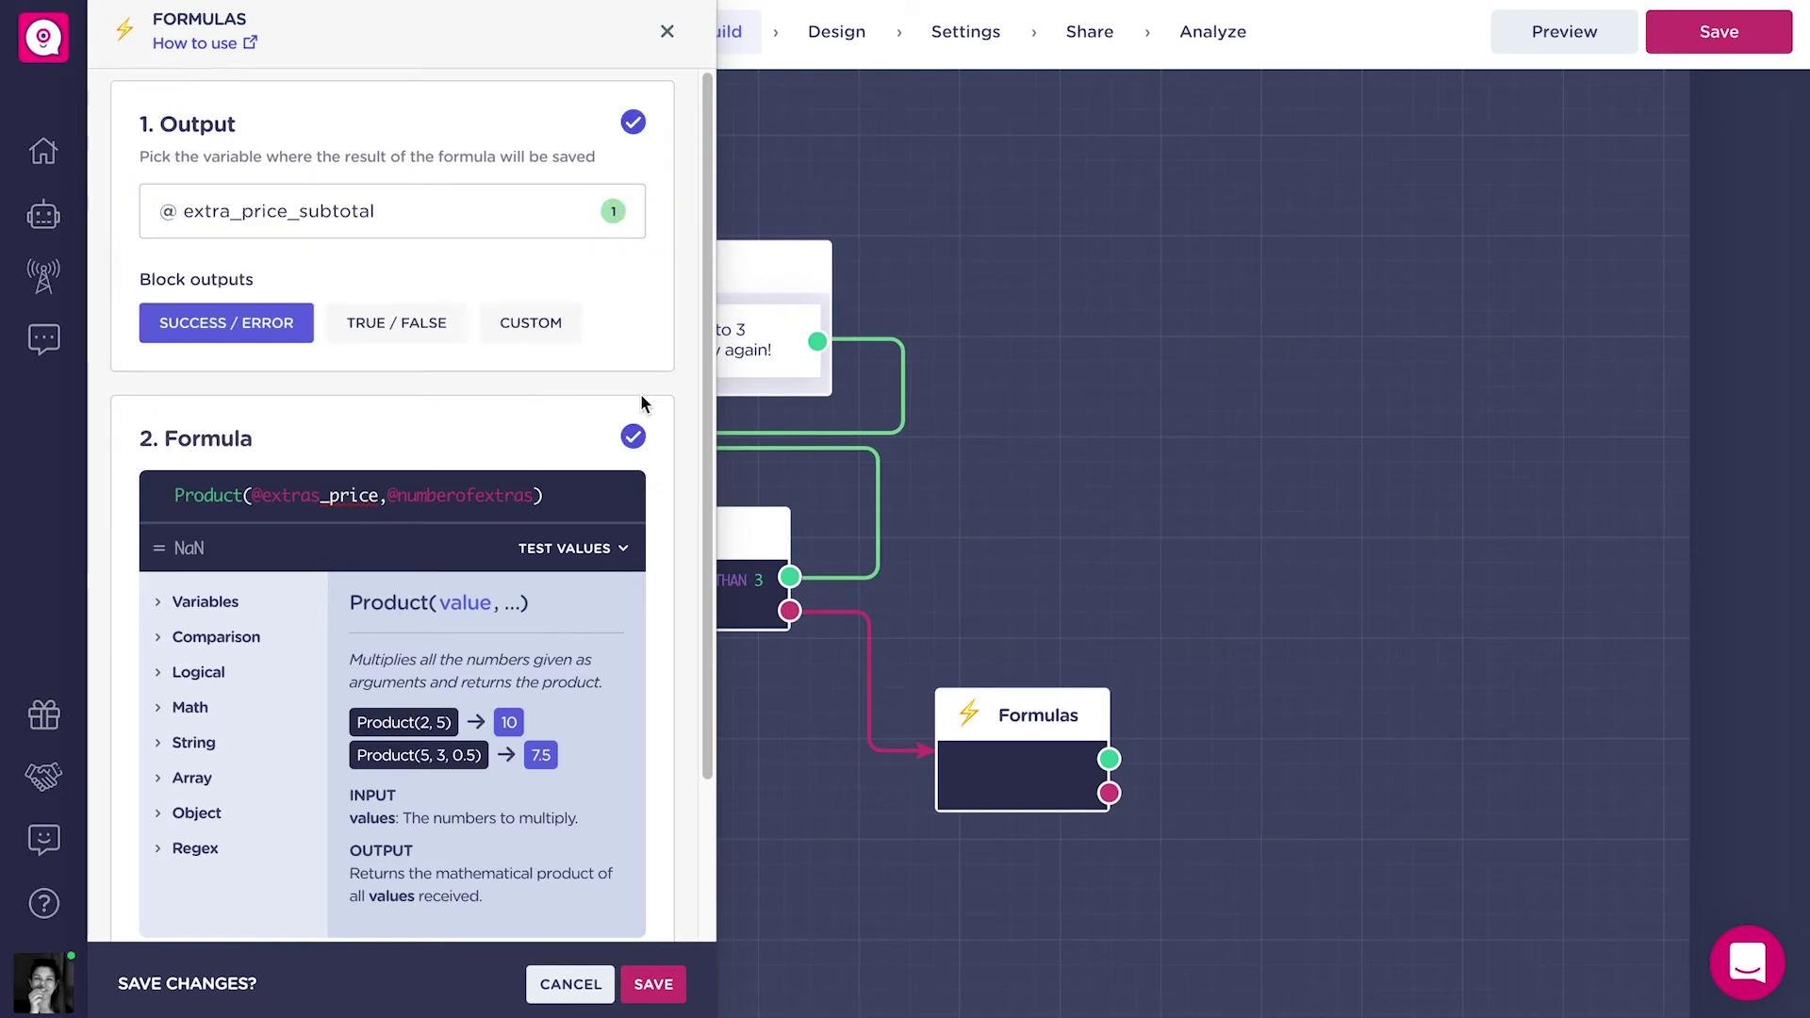
pyautogui.click(652, 984)
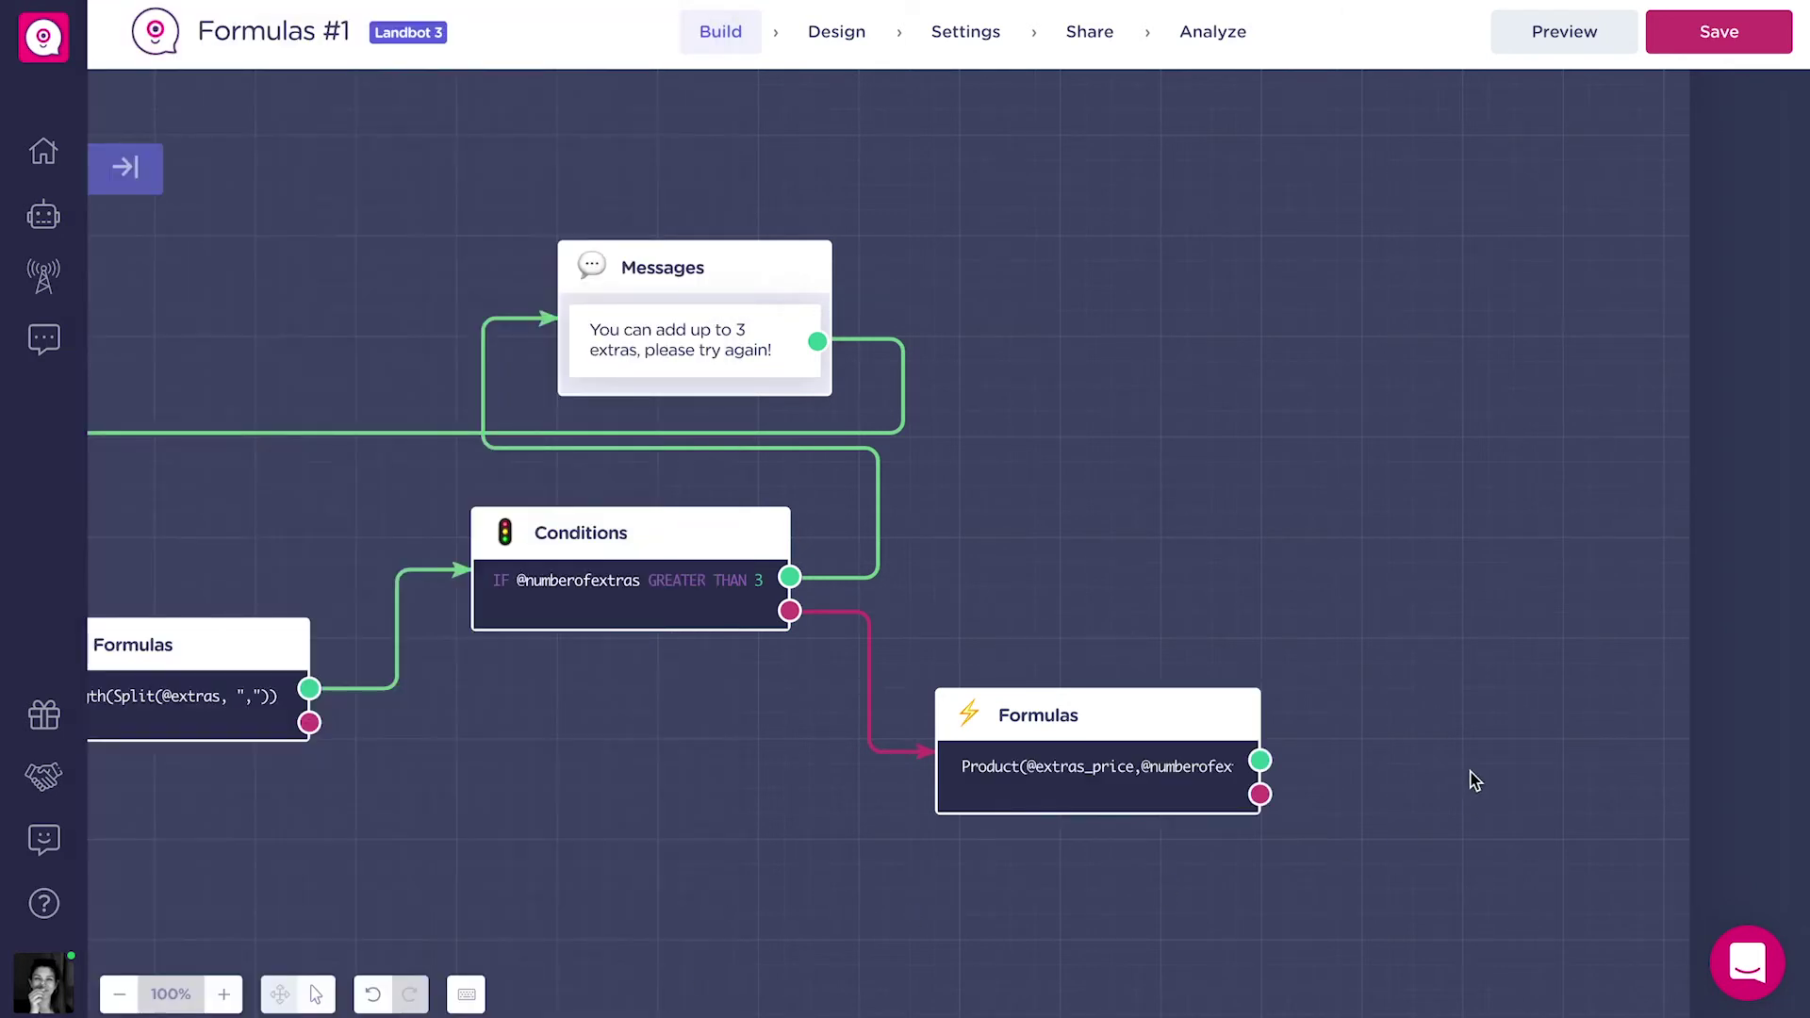
# Add a buttons question after the formula asking for sauces at 0,50€ each (2 maximum).
pyautogui.moveTo(1495, 757); pyautogui.dragTo(1186, 743)
pyautogui.moveTo(917, 751); pyautogui.dragTo(975, 363)
pyautogui.click(1148, 546)
pyautogui.write('Add your sauces for 0,50 € each')
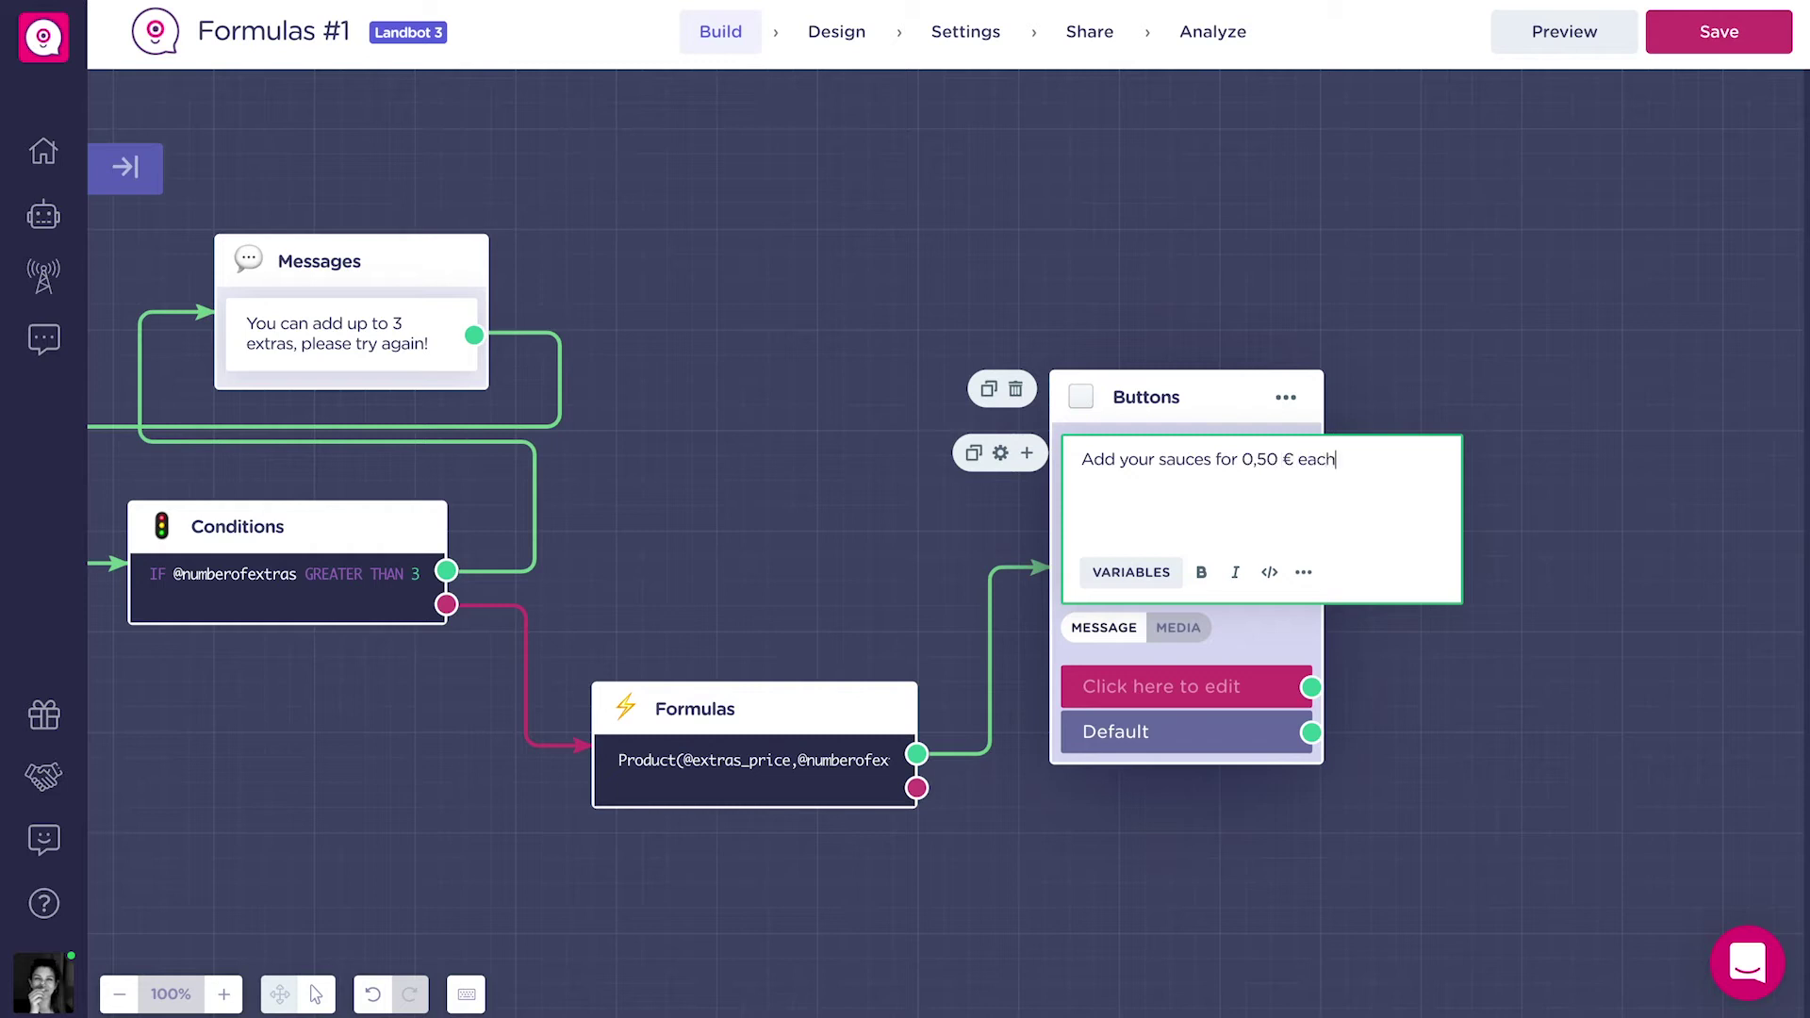
pyautogui.press('BackSpace')
pyautogui.write(')')
pyautogui.click(1524, 477)
# Give it answer buttons Mayonese, Ketchup, Mustard, Alioli and No sauces.
pyautogui.click(990, 540)
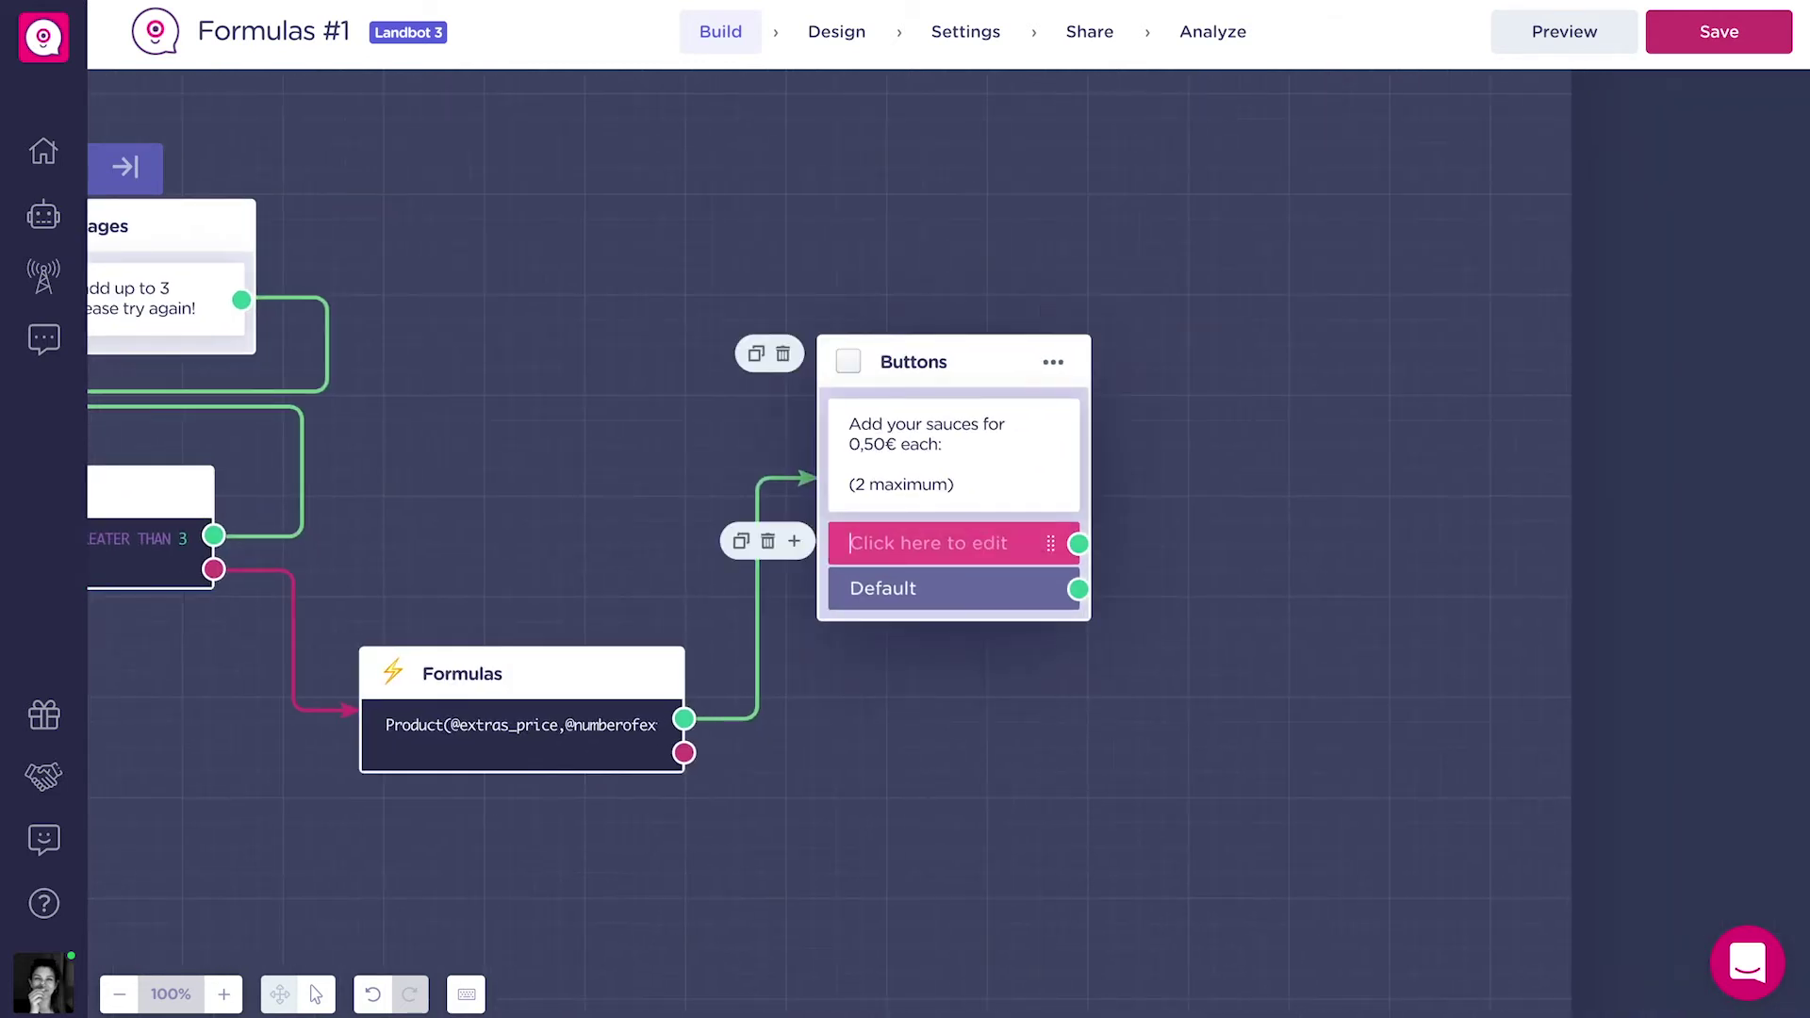
pyautogui.write('Mayonese')
pyautogui.press('Return')
pyautogui.write('Ketchup')
pyautogui.press('Return')
pyautogui.write('Mustard')
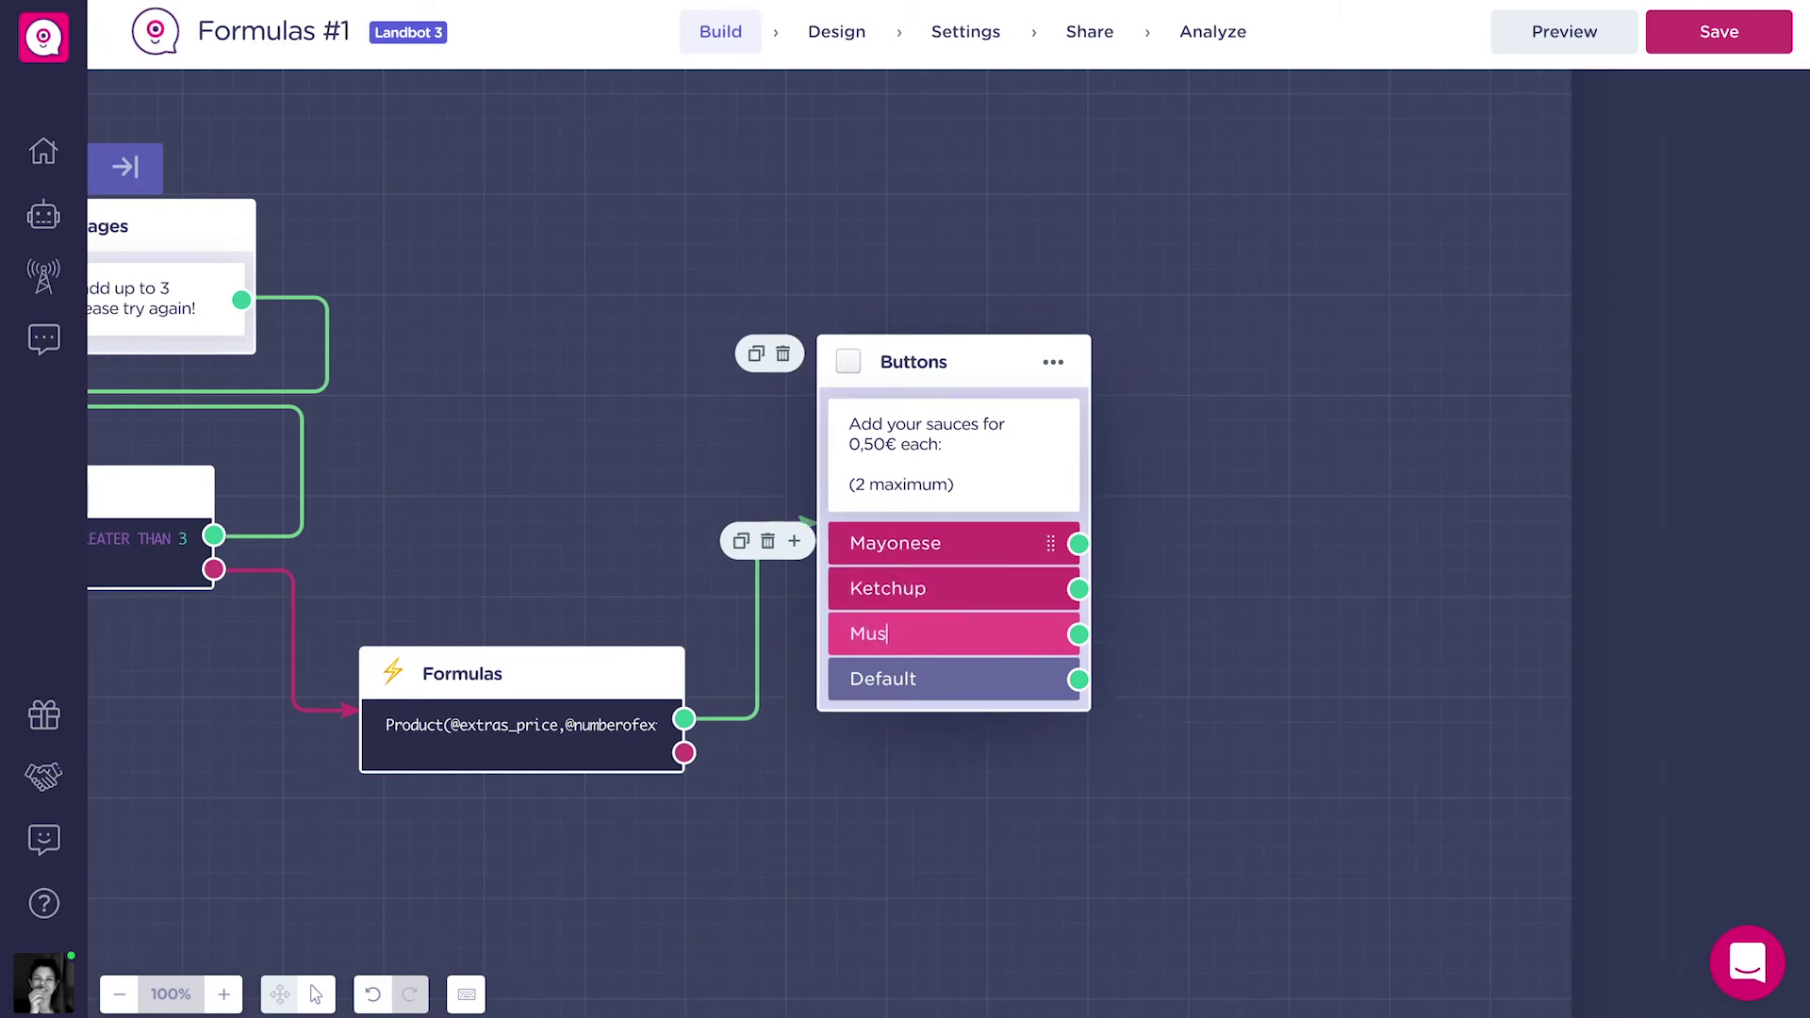
pyautogui.press('Return')
pyautogui.write('Alioli')
pyautogui.press('Return')
pyautogui.write('No sauces')
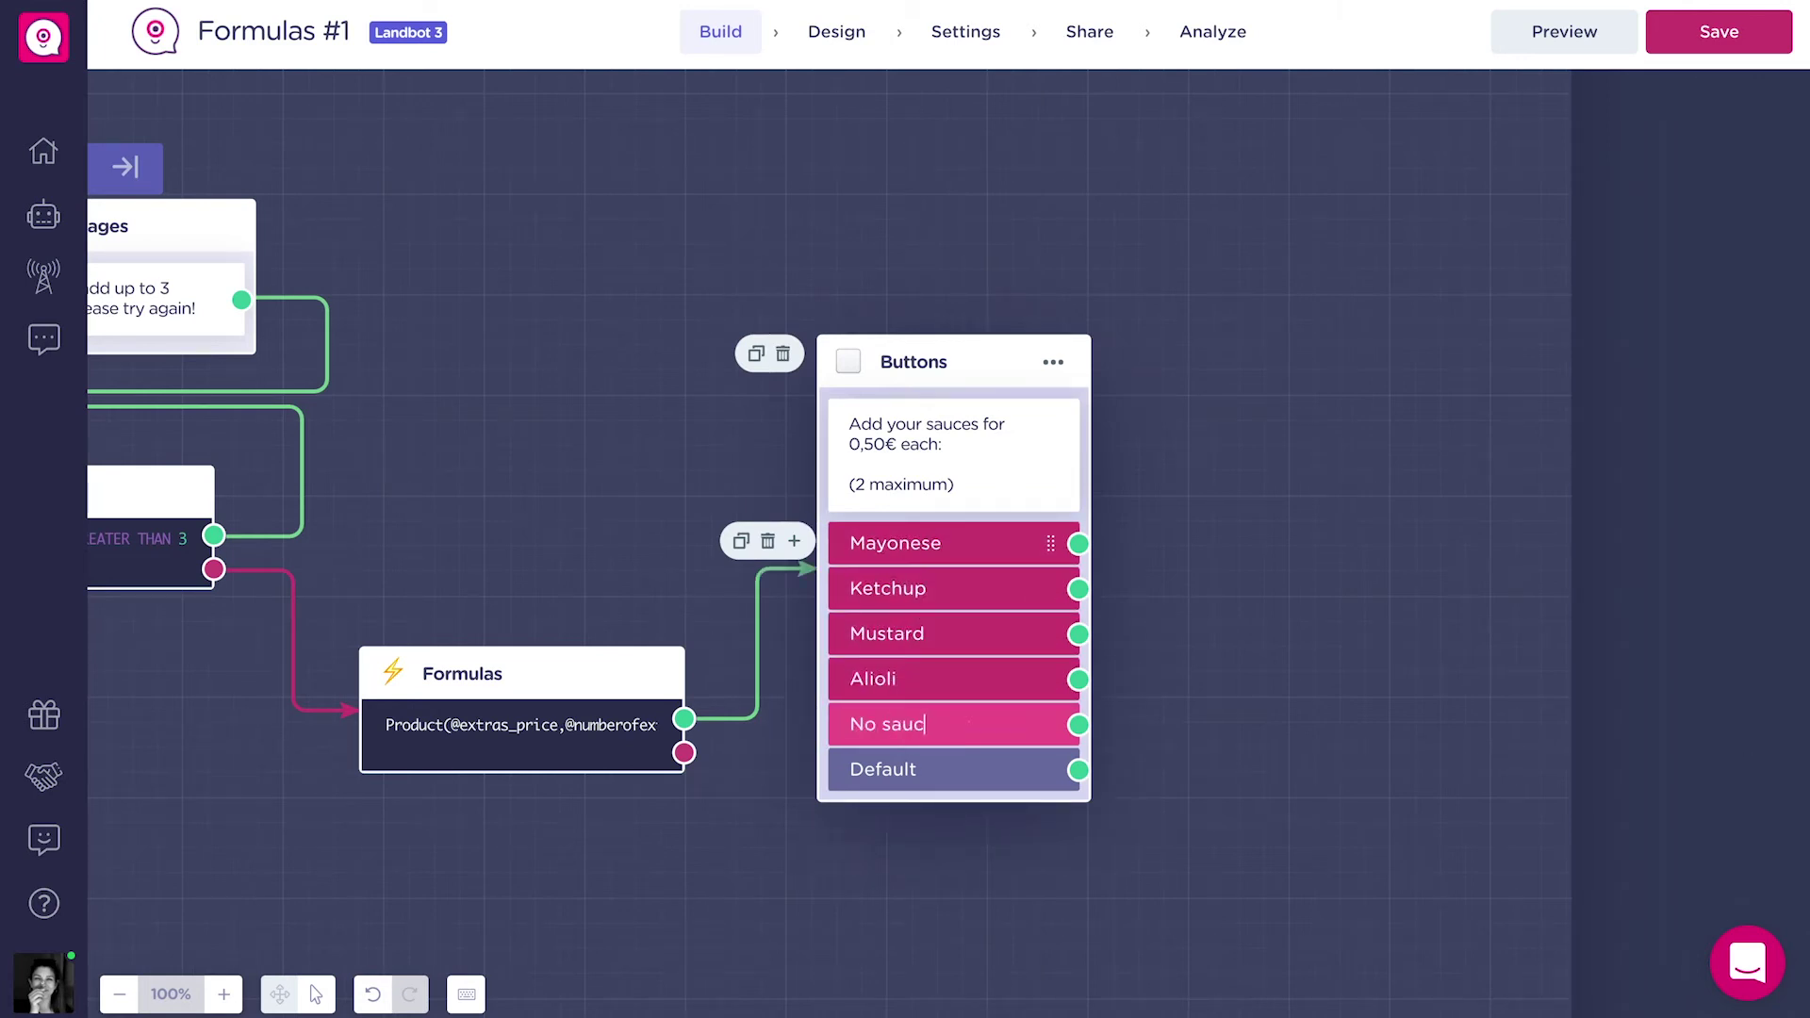
pyautogui.click(1264, 543)
pyautogui.moveTo(863, 678); pyautogui.dragTo(1011, 648)
# After No sauces, add a Set variable block creating Number sauces_price = 0.
pyautogui.write('set')
pyautogui.click(1151, 739)
pyautogui.click(311, 141)
pyautogui.write('sauces_price')
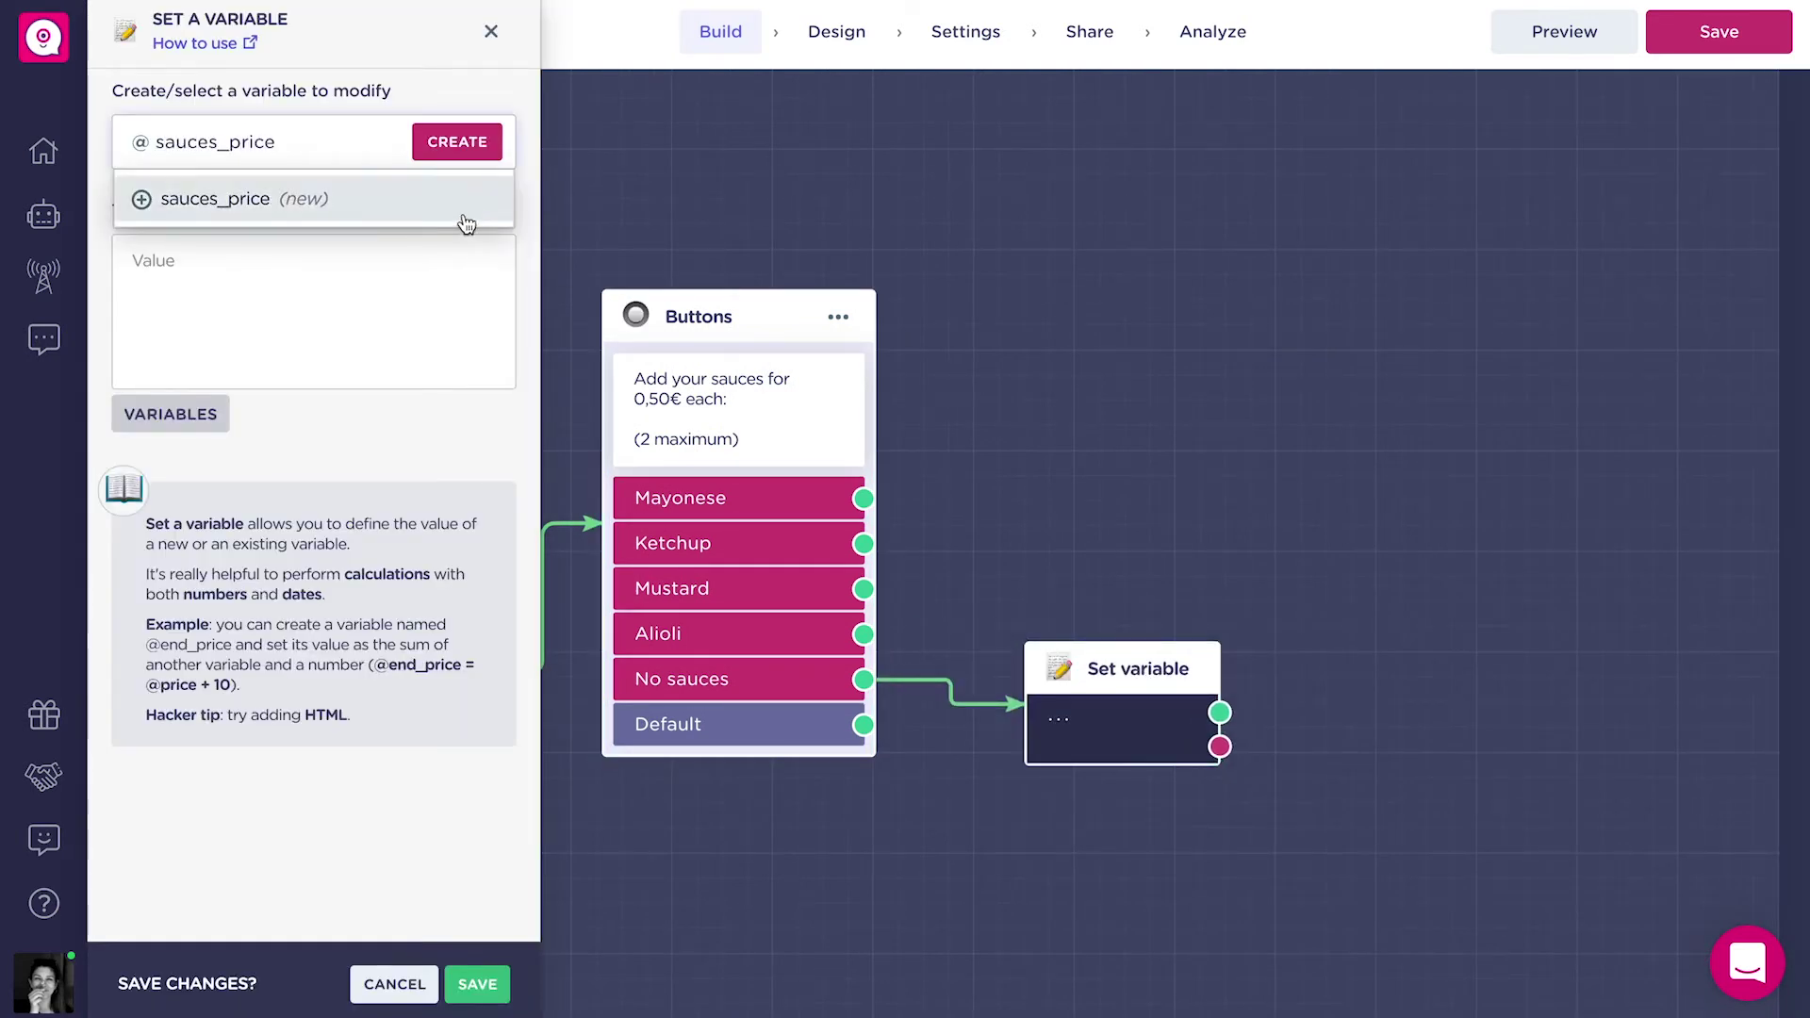
pyautogui.click(467, 224)
pyautogui.click(339, 288)
pyautogui.click(251, 235)
pyautogui.click(312, 363)
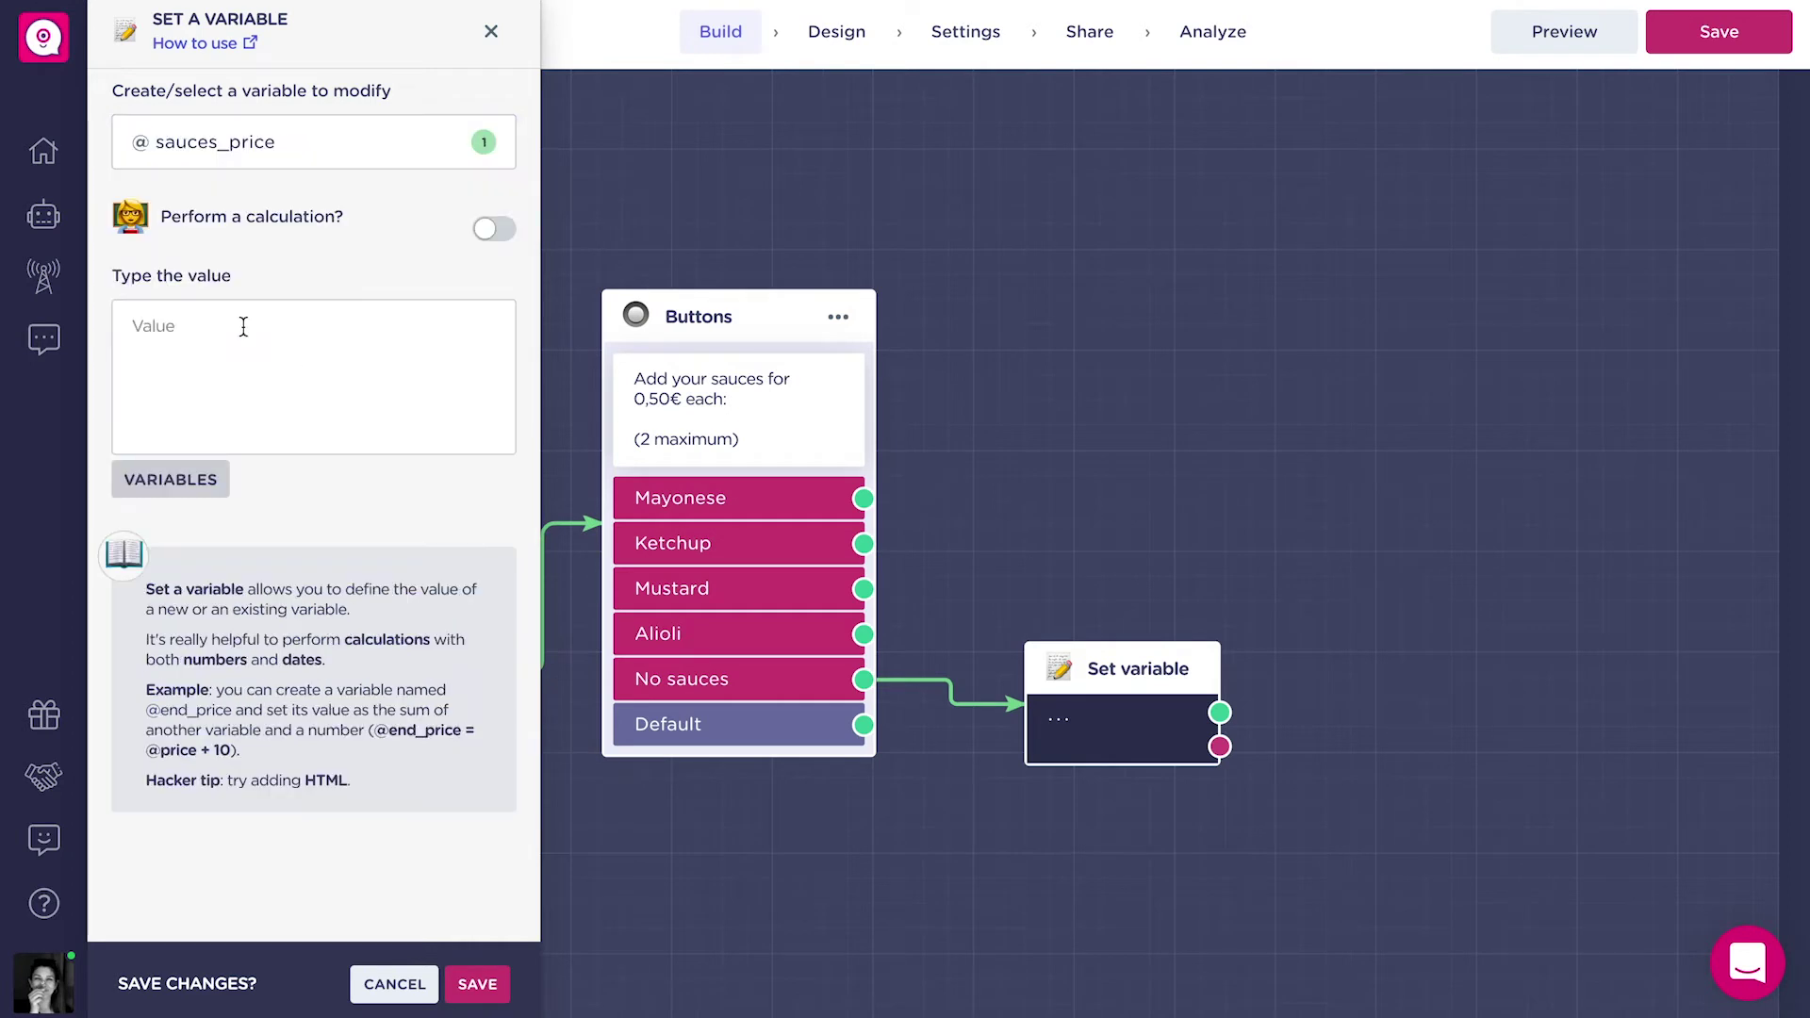
pyautogui.write('0')
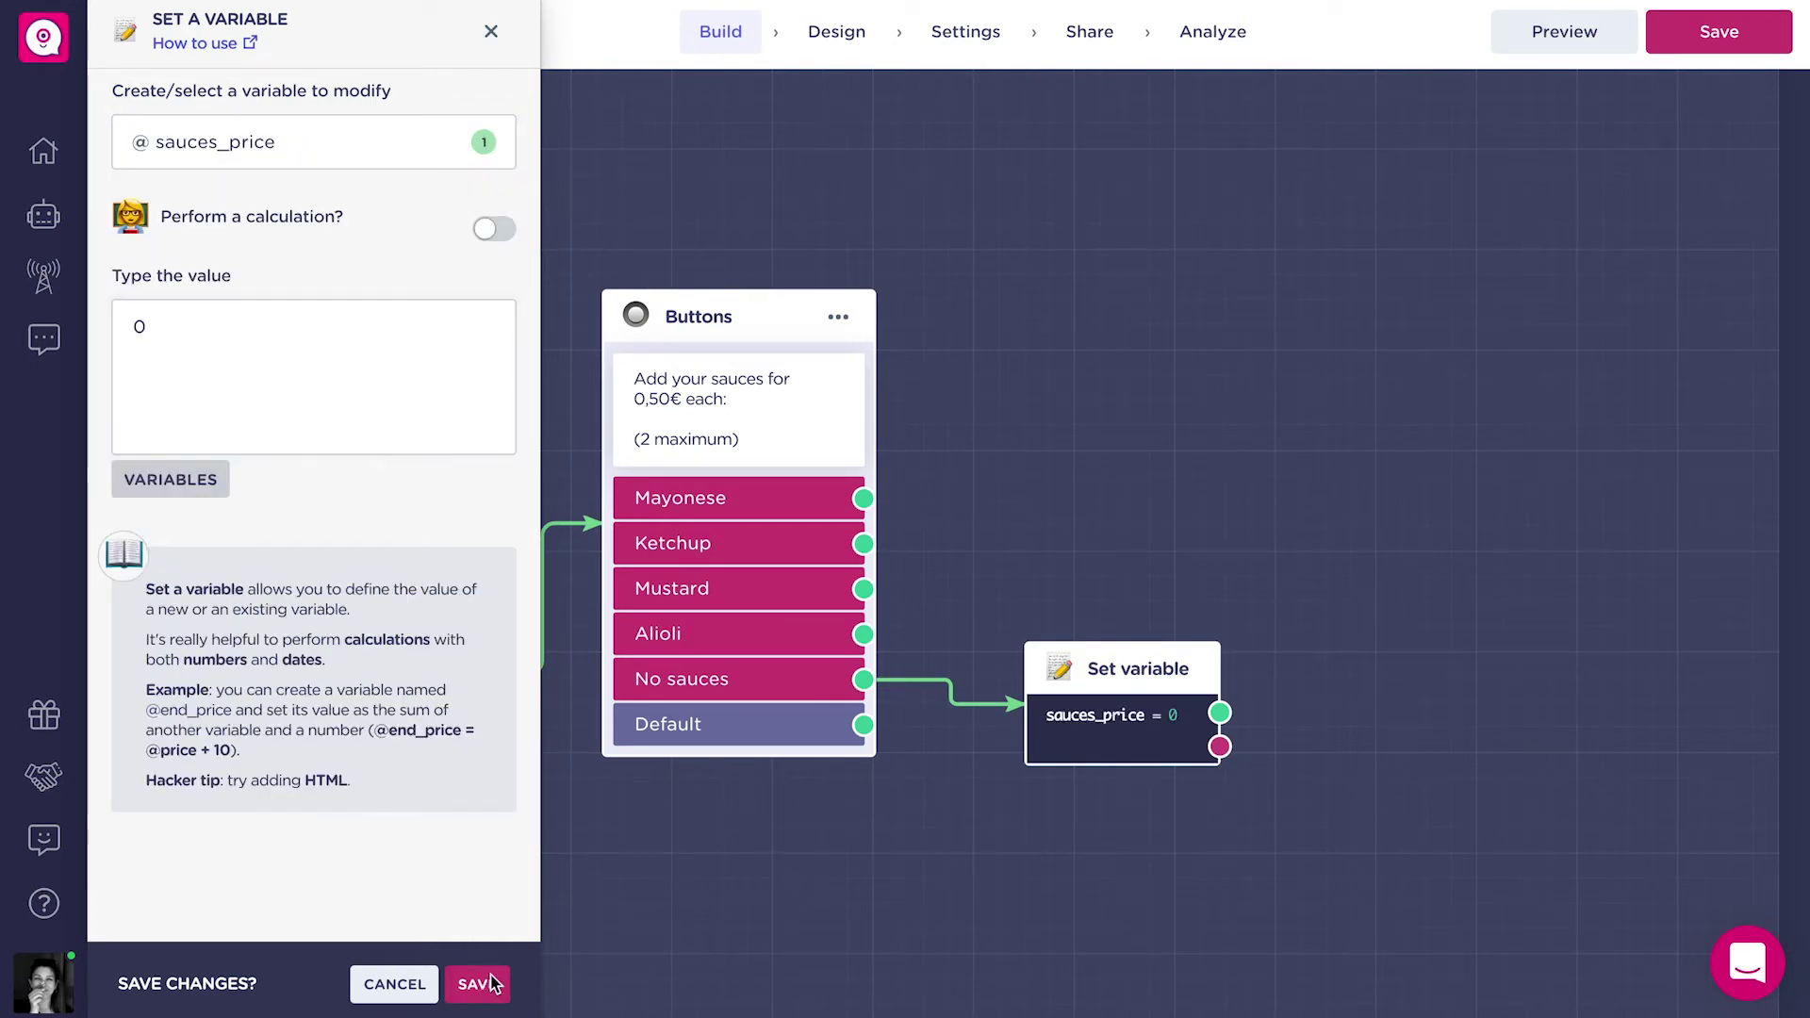
pyautogui.click(477, 983)
pyautogui.moveTo(1093, 669); pyautogui.dragTo(1089, 557)
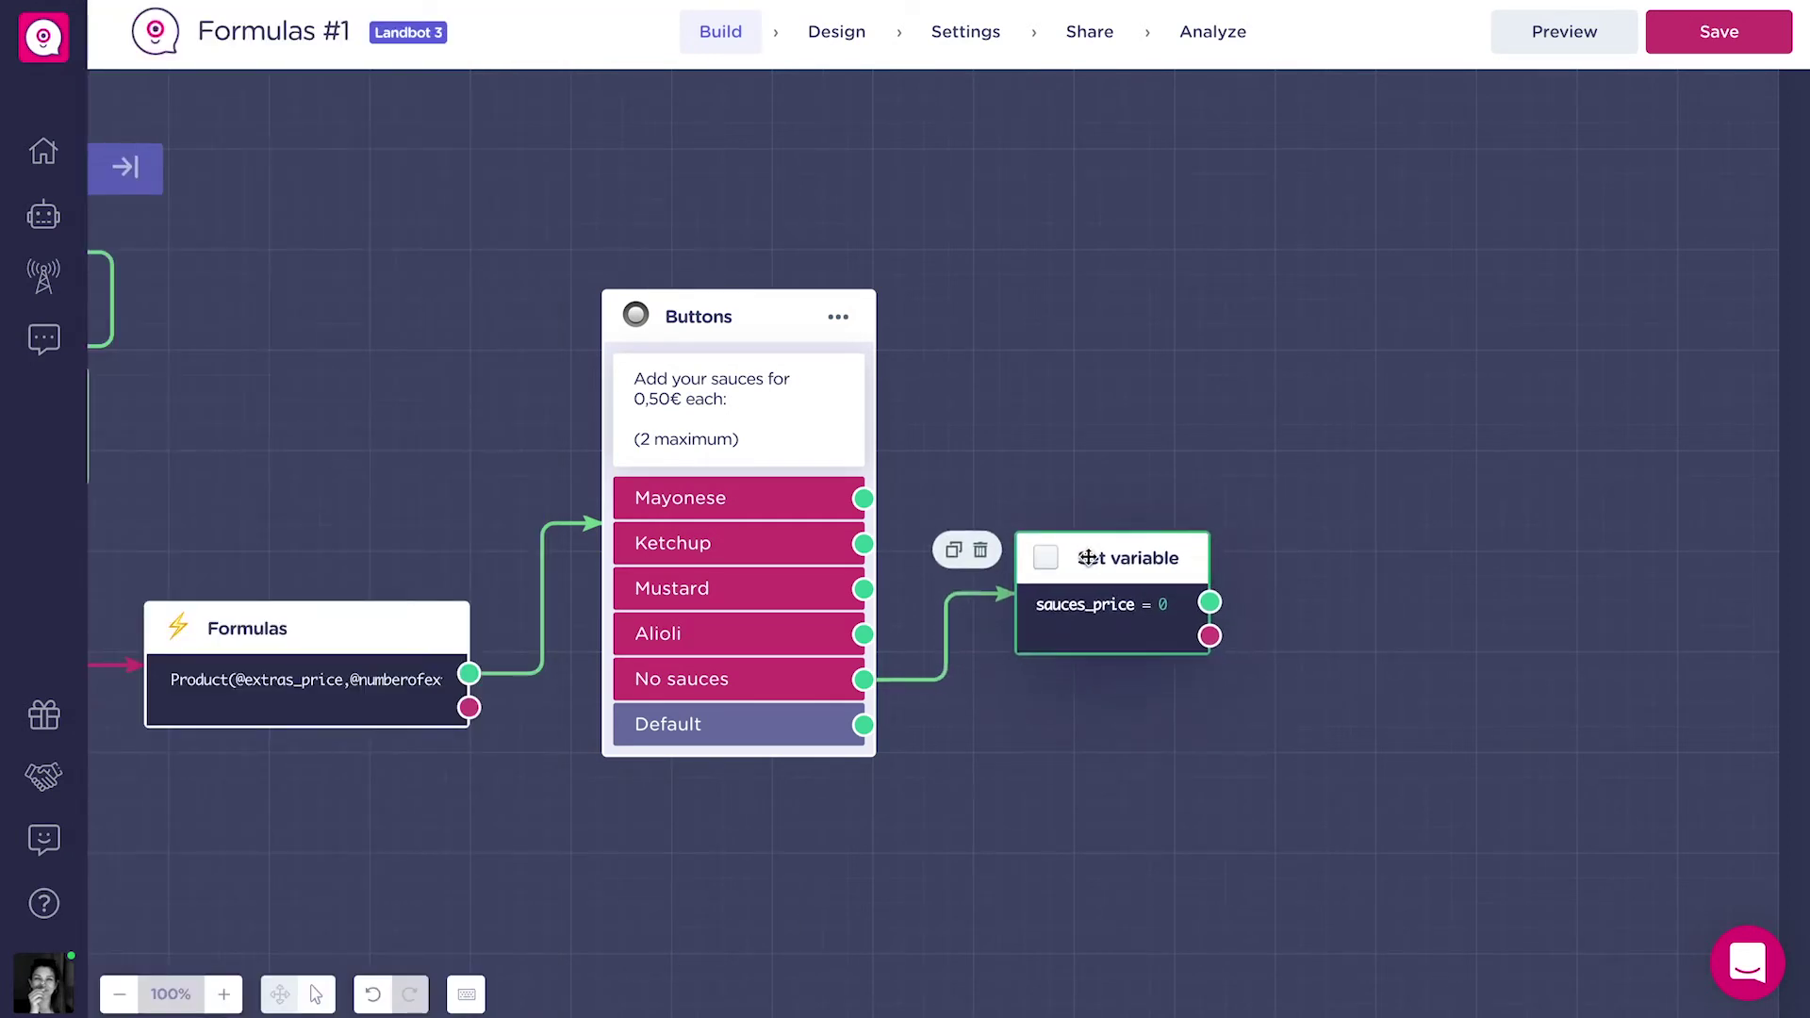
# Duplicate it with value 0,50 and connect the Default answer to the copy.
pyautogui.click(953, 550)
pyautogui.moveTo(1206, 598); pyautogui.dragTo(1207, 700)
pyautogui.click(1153, 775)
pyautogui.click(283, 325)
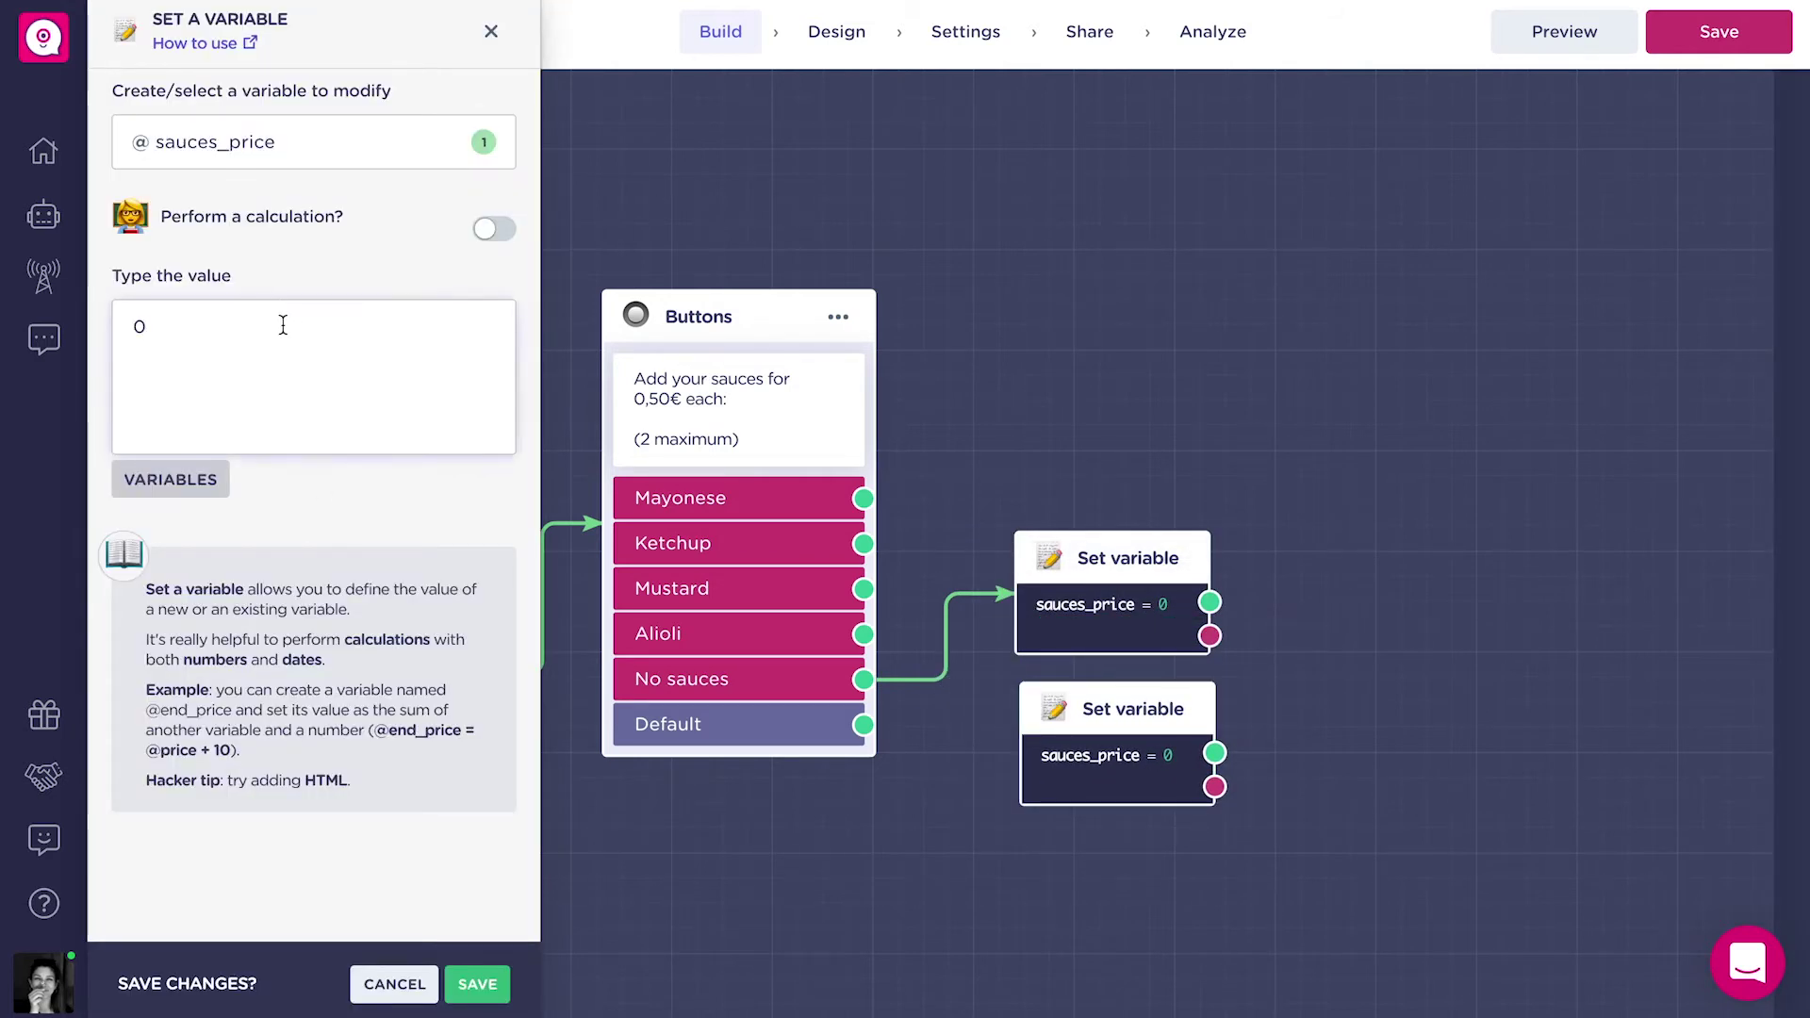
pyautogui.write(',50')
pyautogui.click(478, 984)
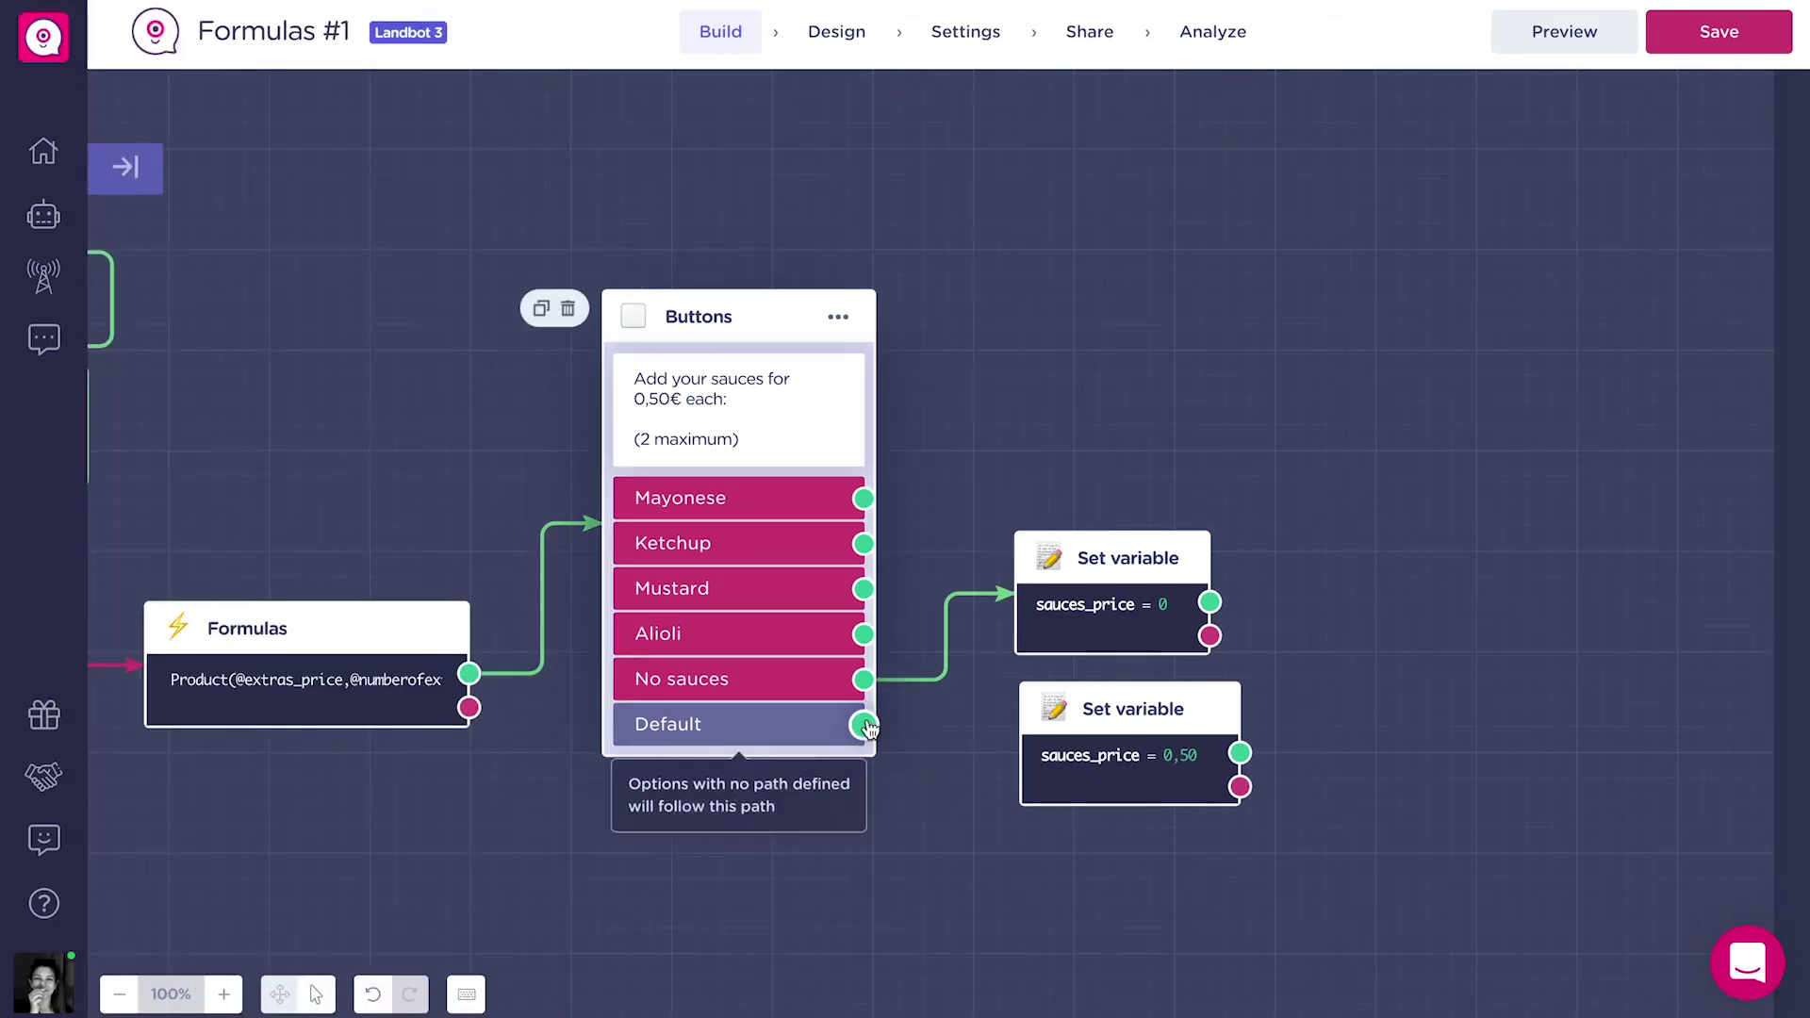
pyautogui.moveTo(863, 724); pyautogui.dragTo(1093, 759)
pyautogui.moveTo(1489, 723); pyautogui.dragTo(1154, 710)
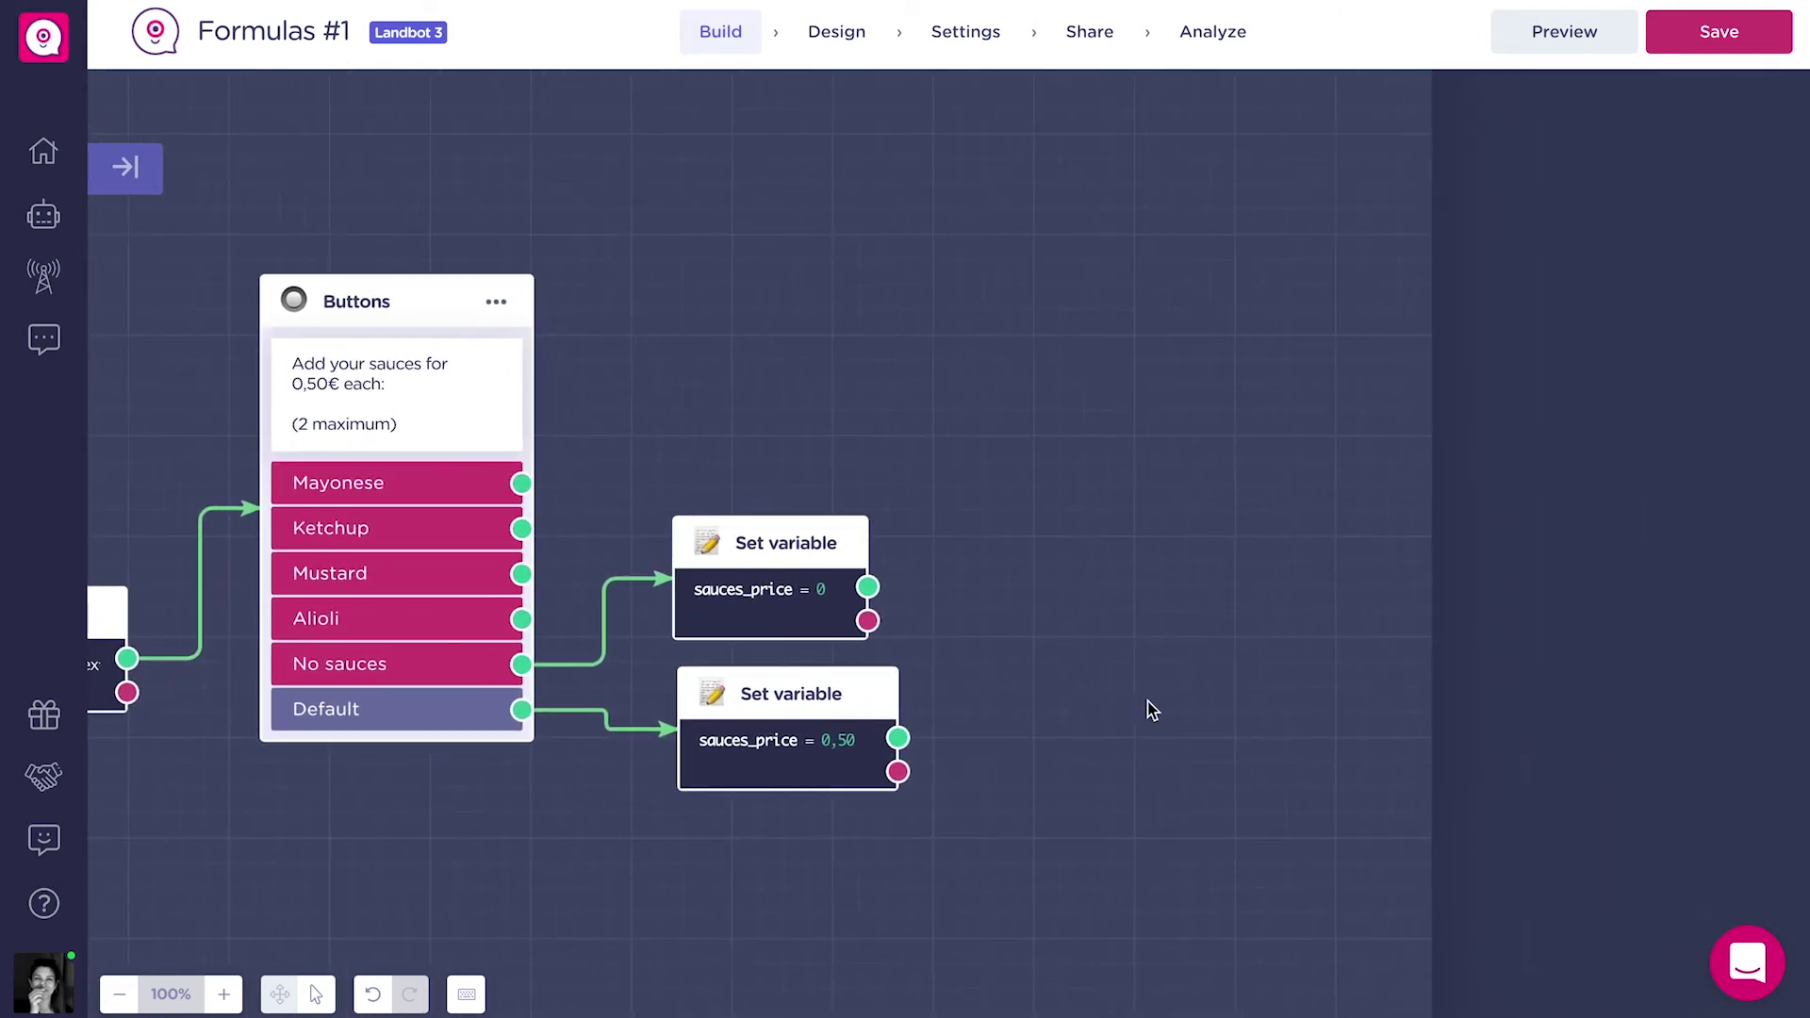
pyautogui.moveTo(868, 587); pyautogui.dragTo(946, 565)
# Save the sauce question's answers in a new variable sauces.
pyautogui.click(872, 441)
pyautogui.click(526, 280)
pyautogui.click(303, 886)
pyautogui.write('sauces')
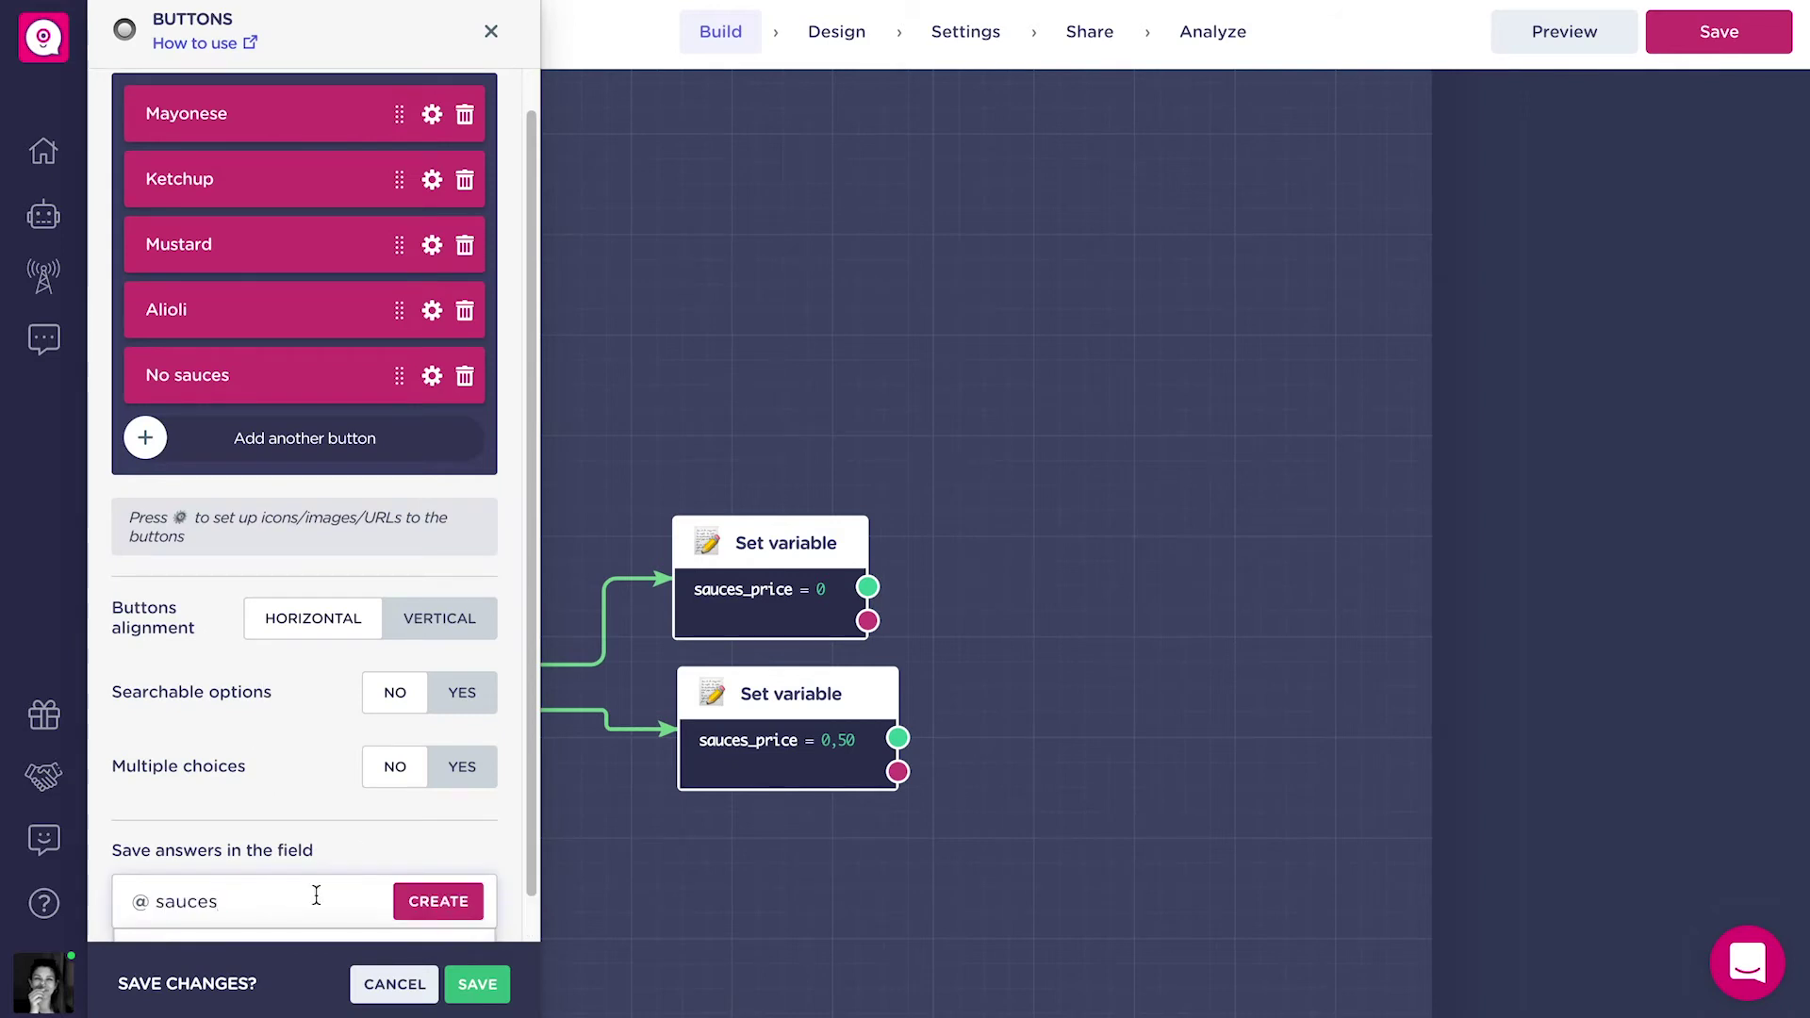
pyautogui.press('Return')
pyautogui.click(477, 983)
# Branch a Formulas block from sauces_price = 0 outputting to new variable numberofsauces.
pyautogui.moveTo(868, 586); pyautogui.dragTo(1107, 596)
pyautogui.write('for')
pyautogui.click(1203, 705)
pyautogui.click(411, 208)
pyautogui.write('numberofsauces')
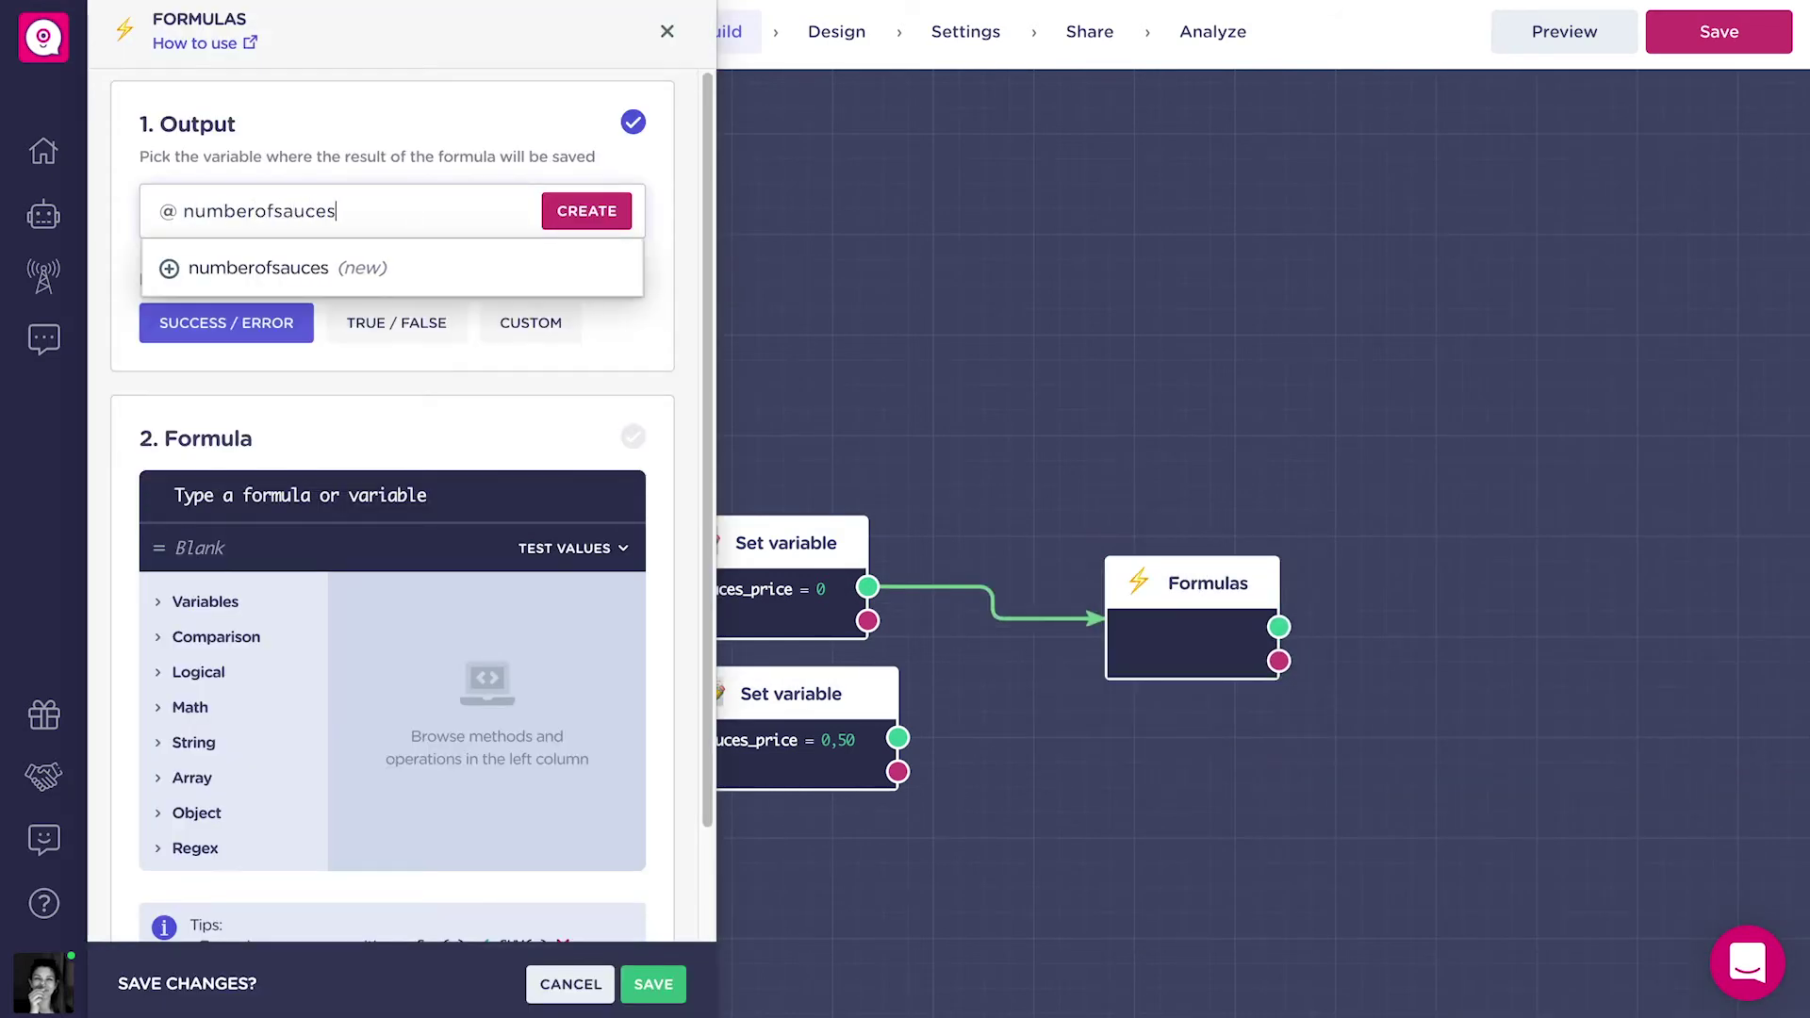
pyautogui.click(282, 267)
pyautogui.click(407, 434)
pyautogui.click(431, 493)
pyautogui.write('Len')
pyautogui.press('Return')
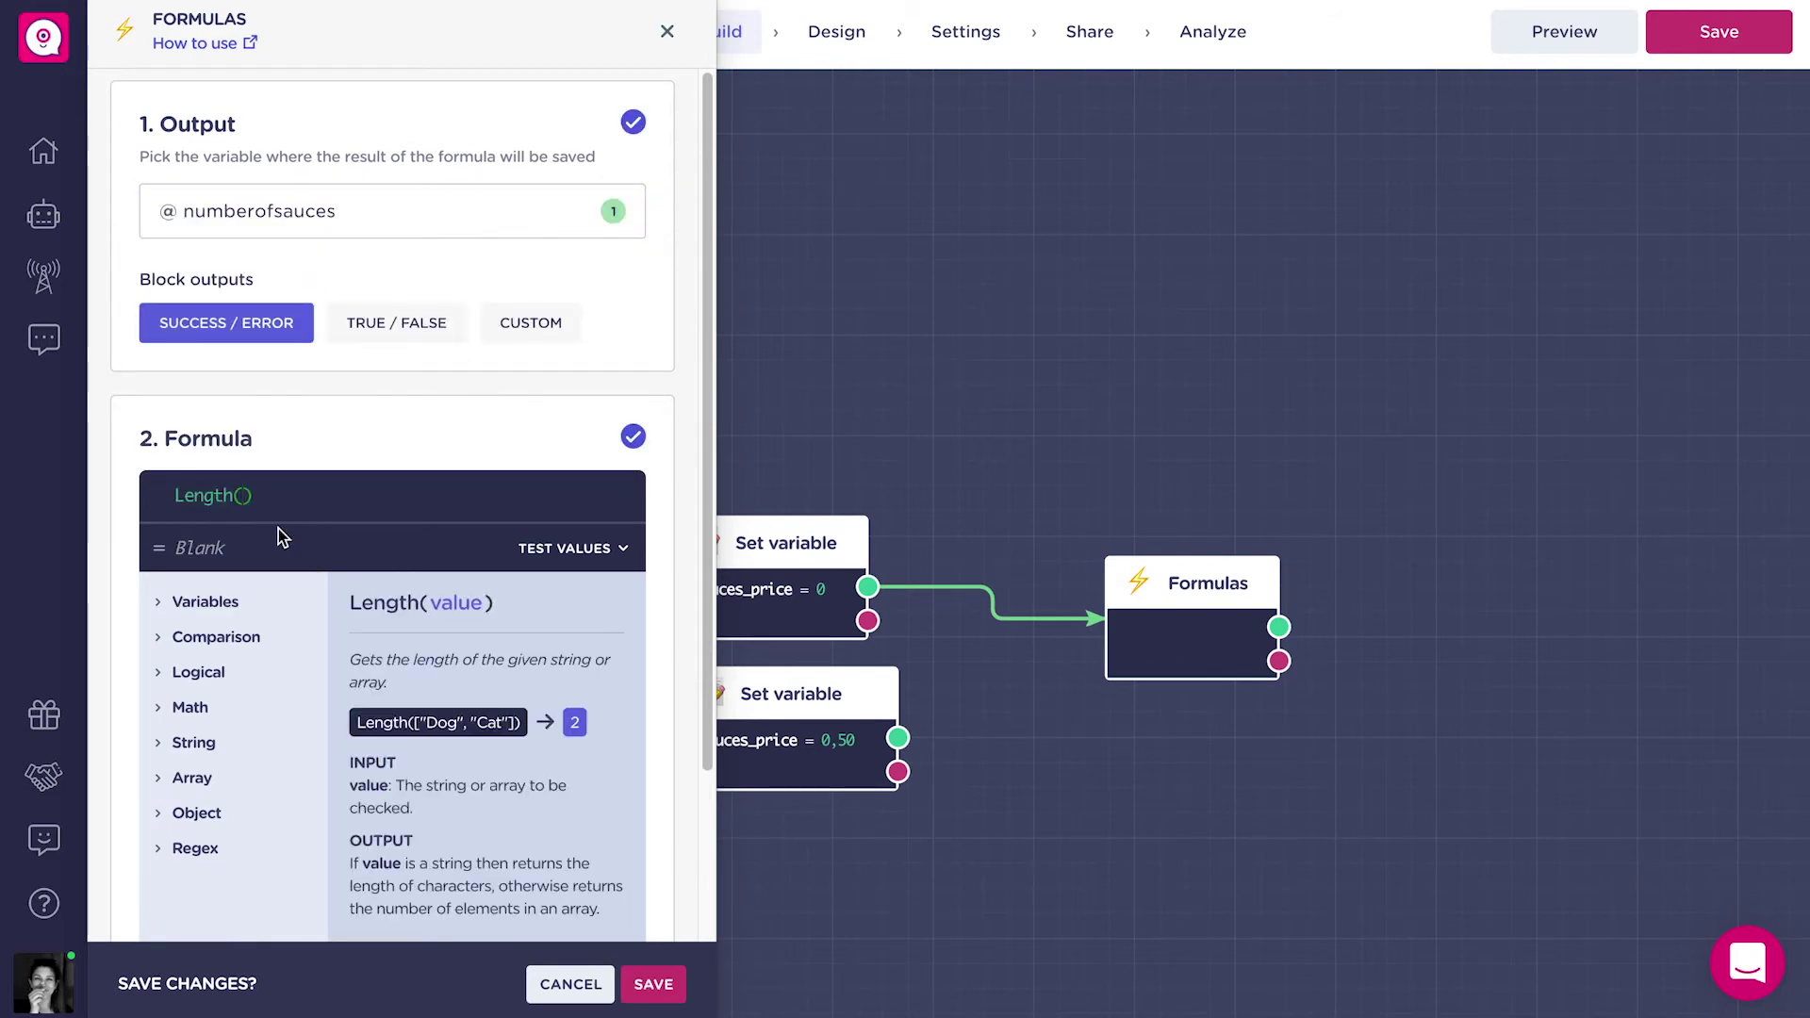
pyautogui.write('Spli')
pyautogui.click(349, 528)
pyautogui.write('@sauces')
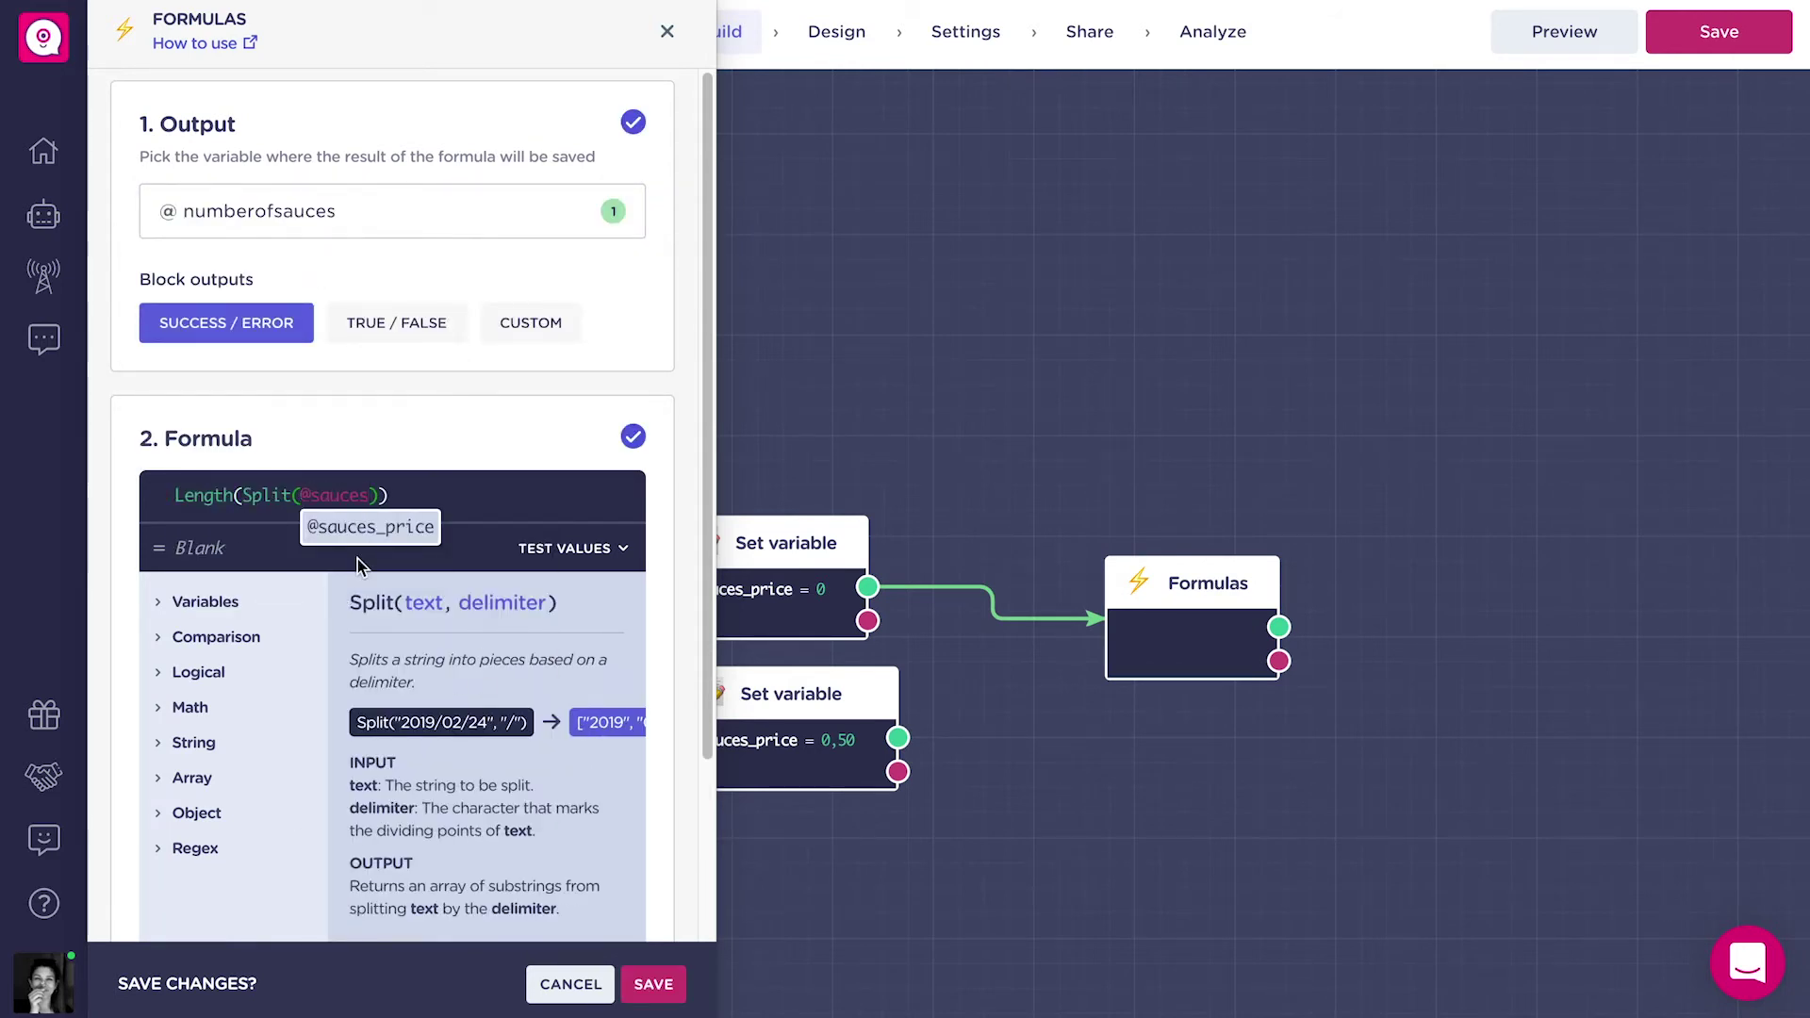
pyautogui.click(358, 558)
pyautogui.write(',","')
pyautogui.click(653, 983)
pyautogui.moveTo(942, 614); pyautogui.dragTo(1108, 482)
pyautogui.write('con')
pyautogui.click(1178, 566)
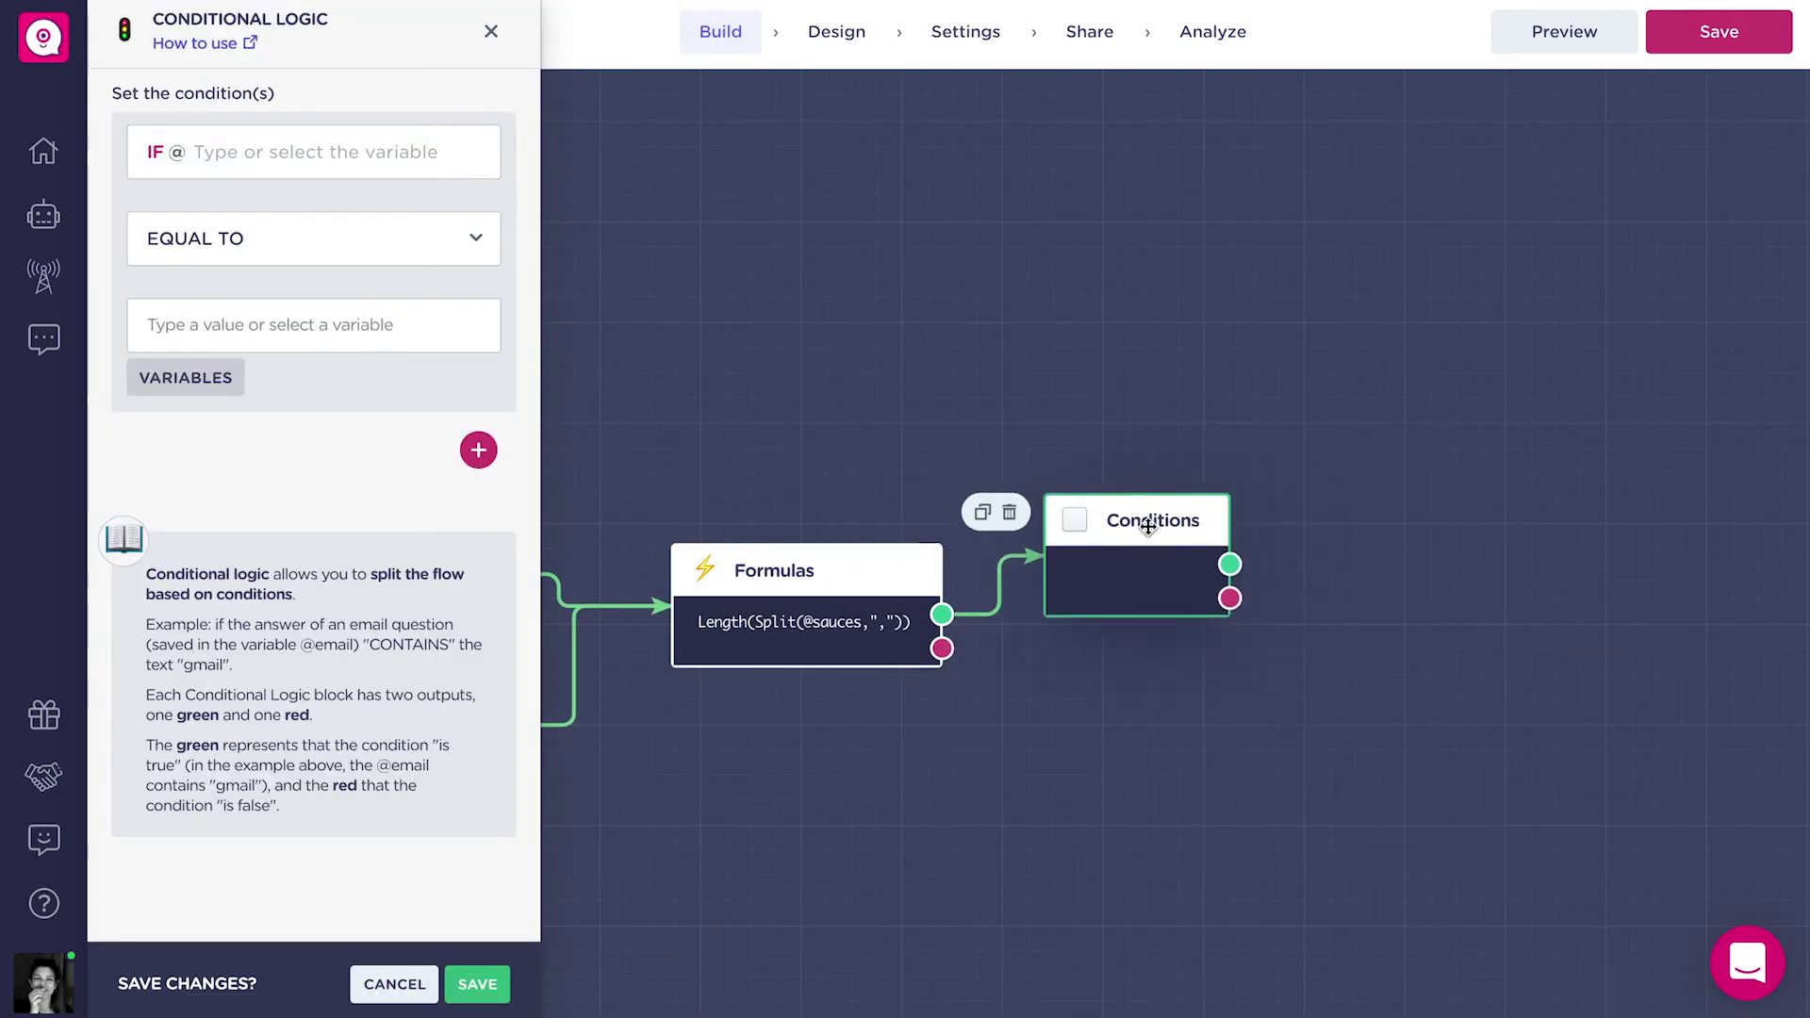
pyautogui.click(226, 152)
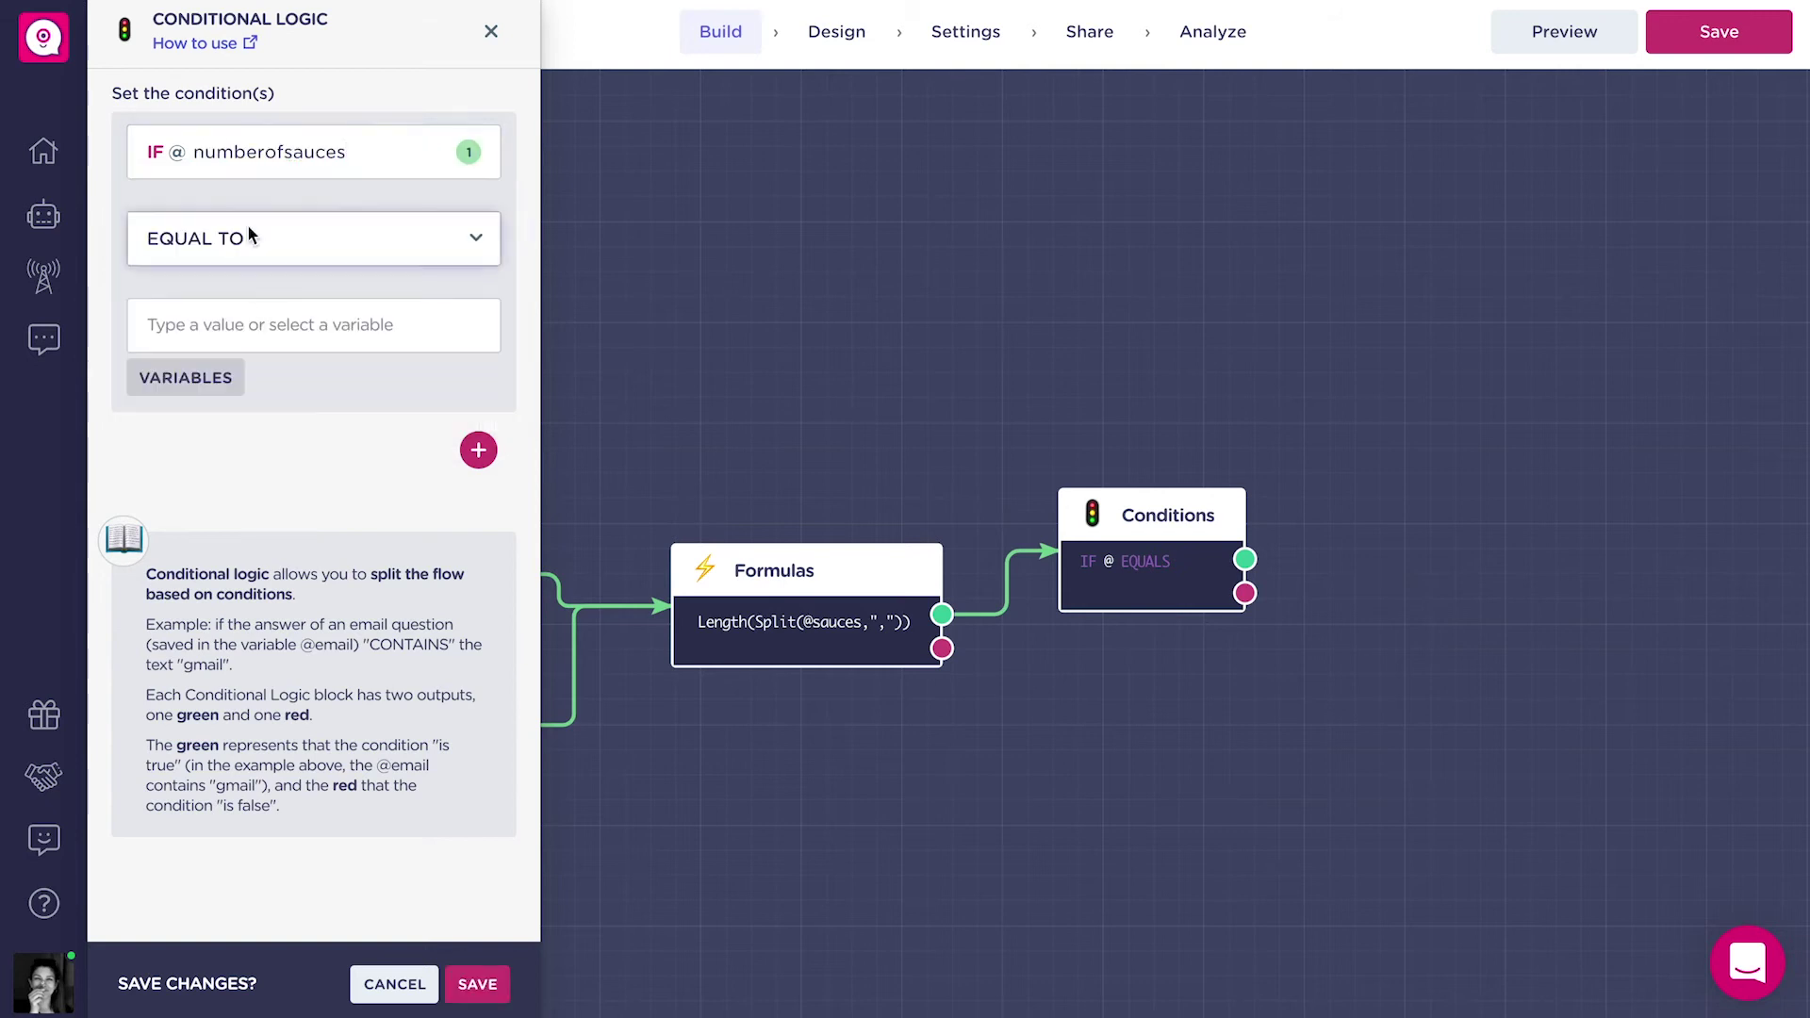
pyautogui.click(311, 230)
pyautogui.click(263, 327)
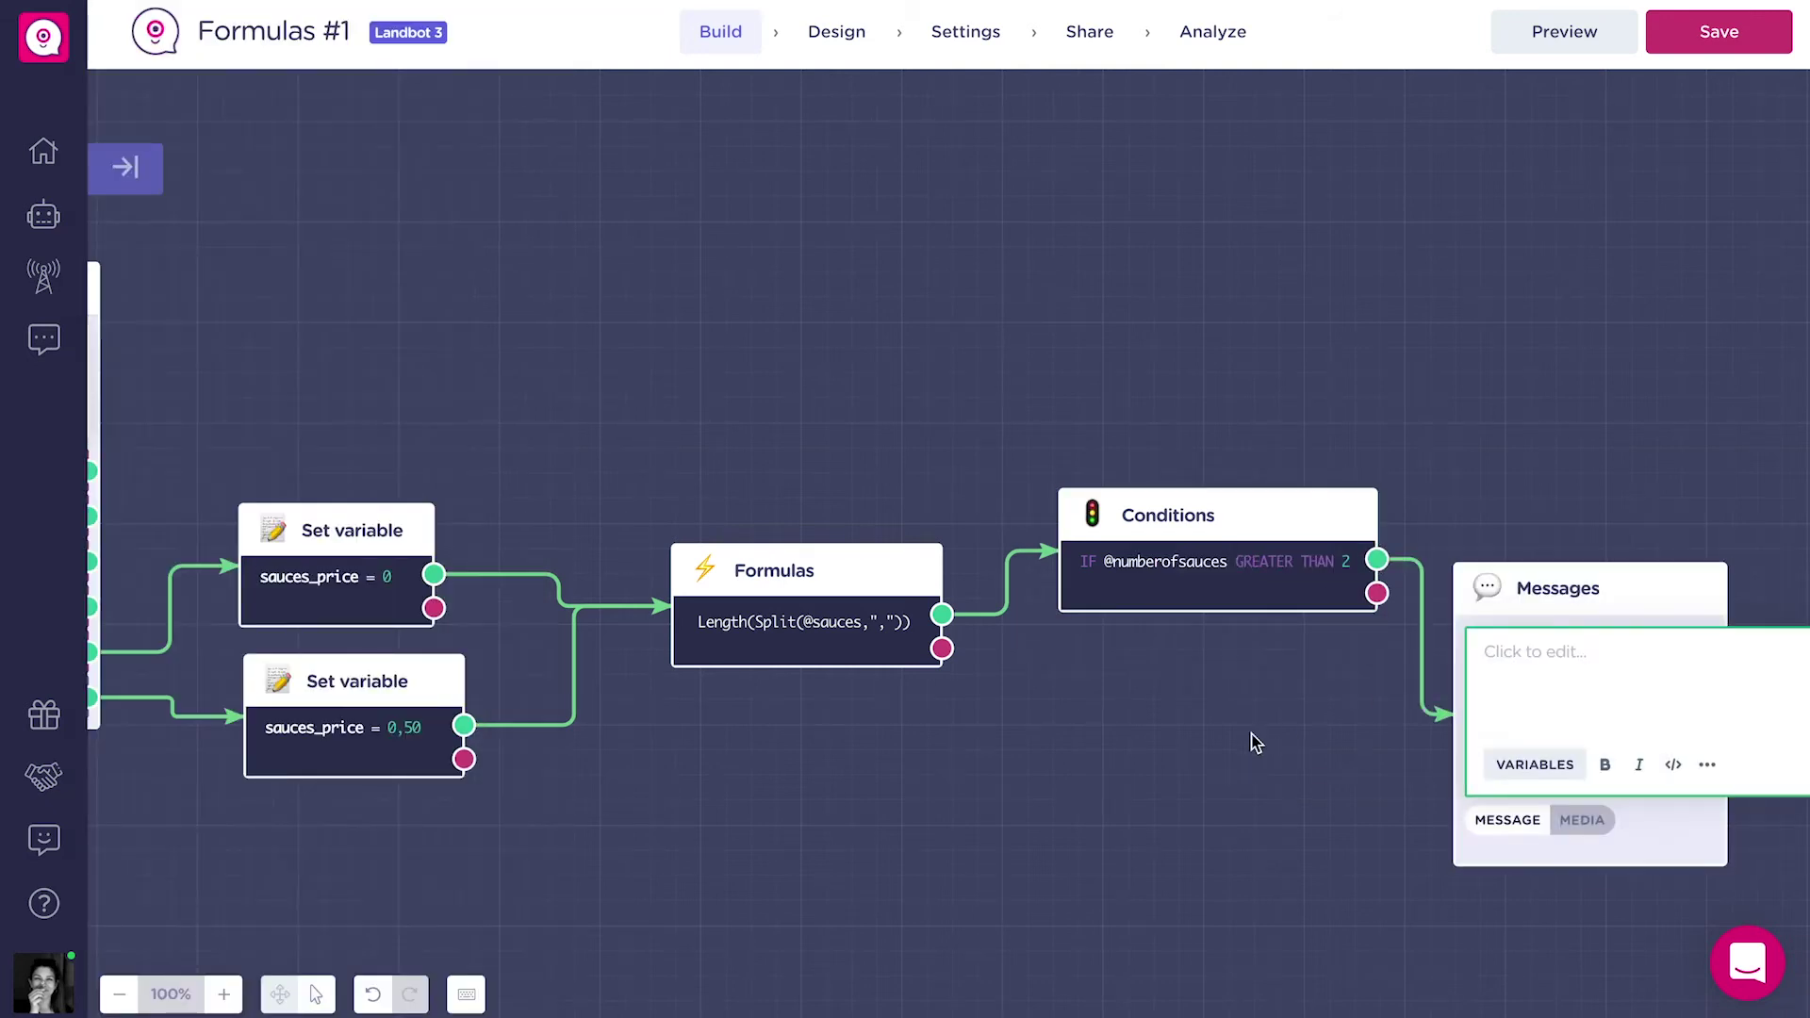
pyautogui.write('You can add up to 2 sauces, please try')
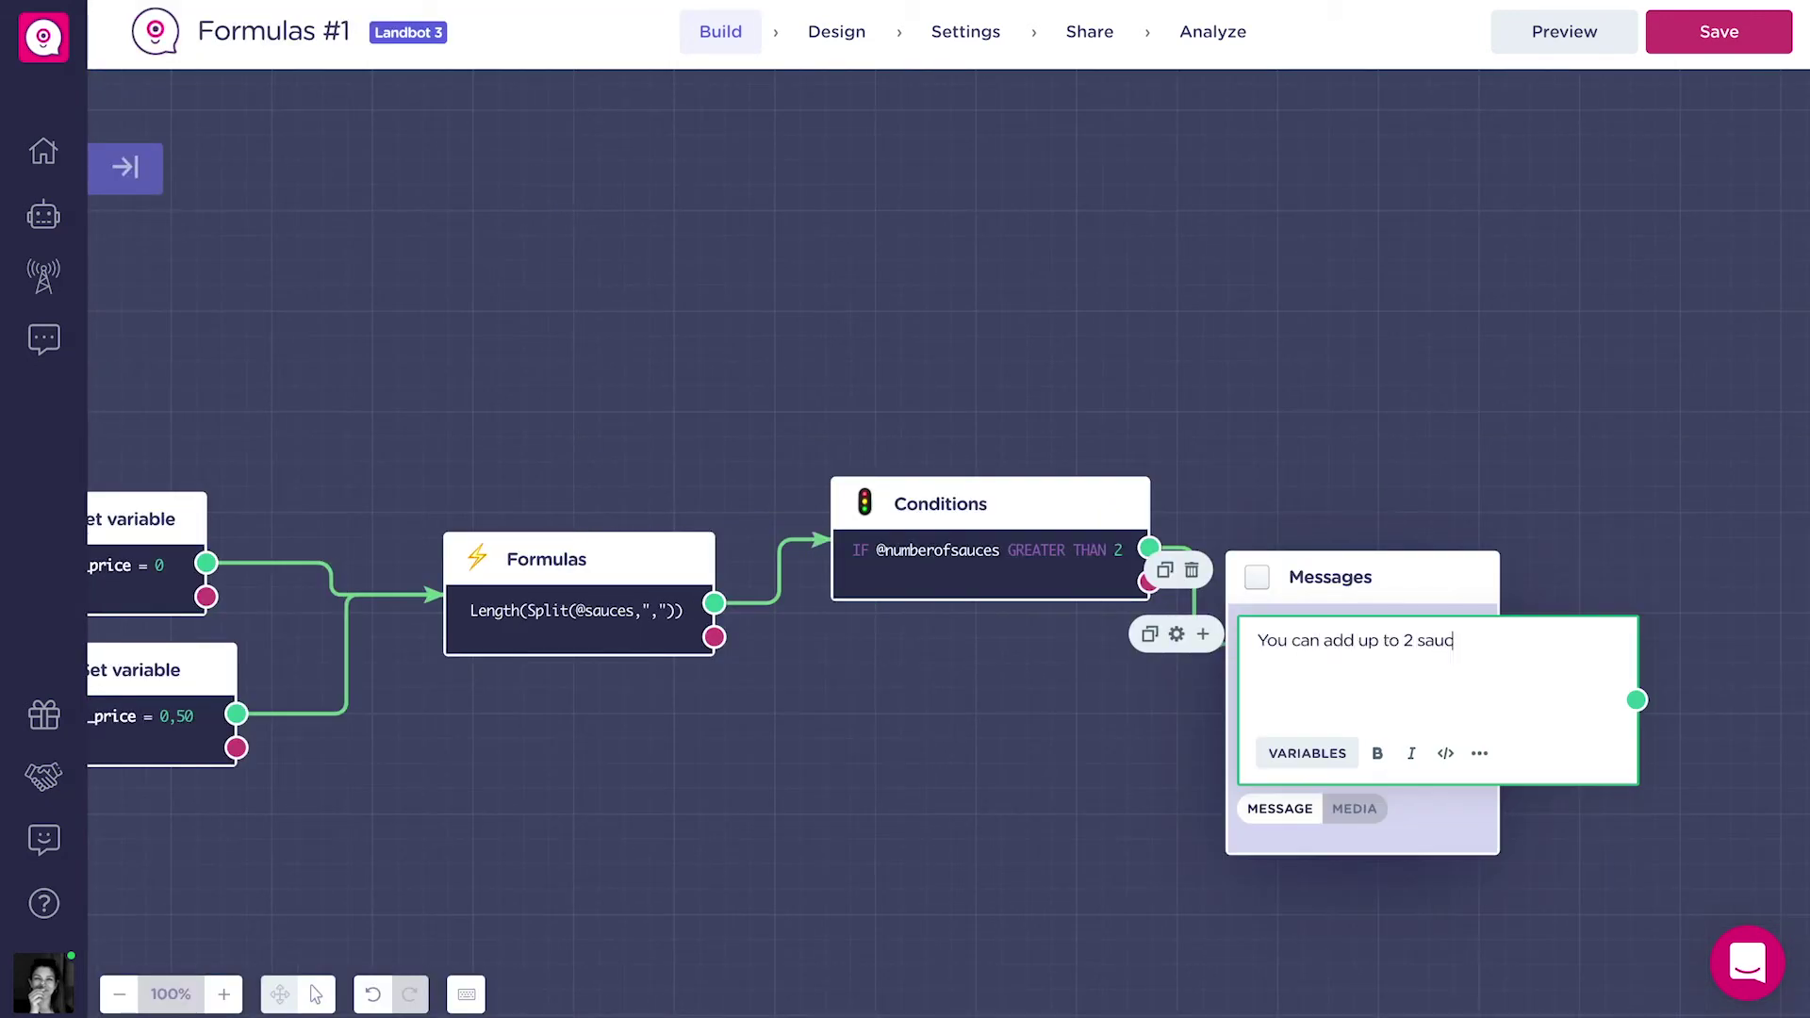
pyautogui.write(' again!')
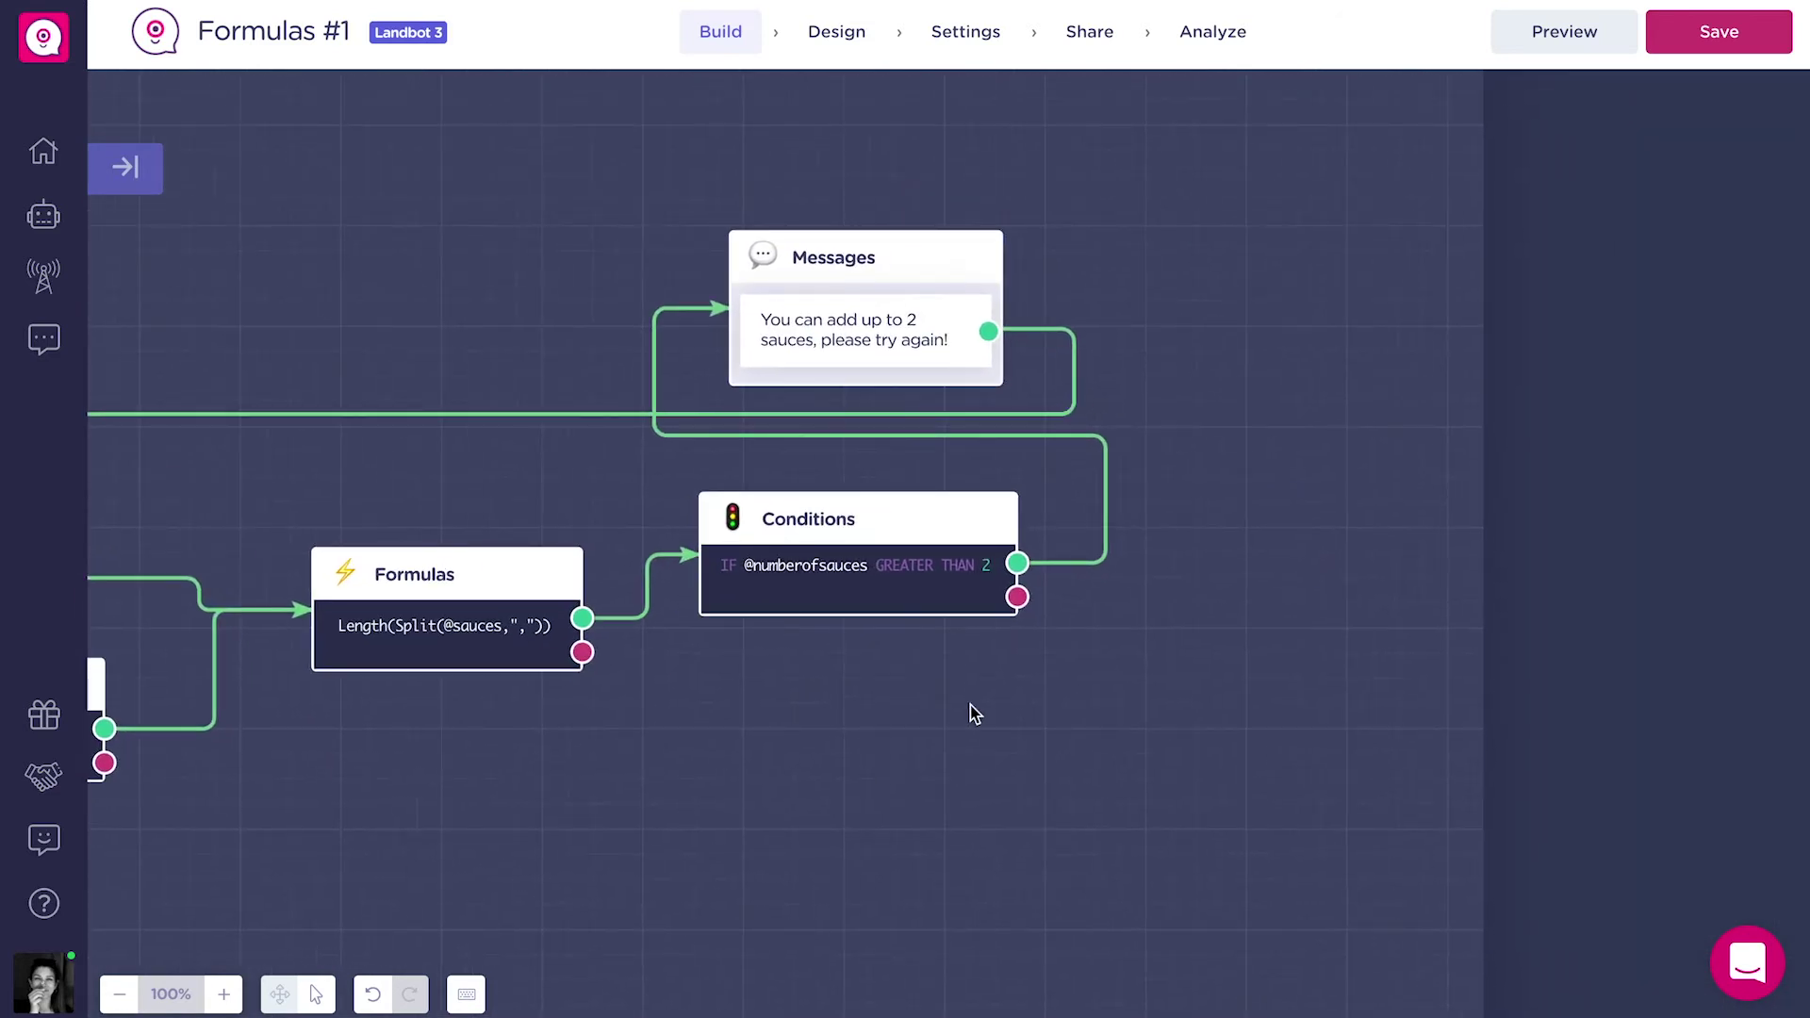
# Add a Formulas block on the condition's false branch outputting a new number variable sauces_price_subtotal.
pyautogui.moveTo(1017, 596); pyautogui.dragTo(1181, 624)
pyautogui.write('for')
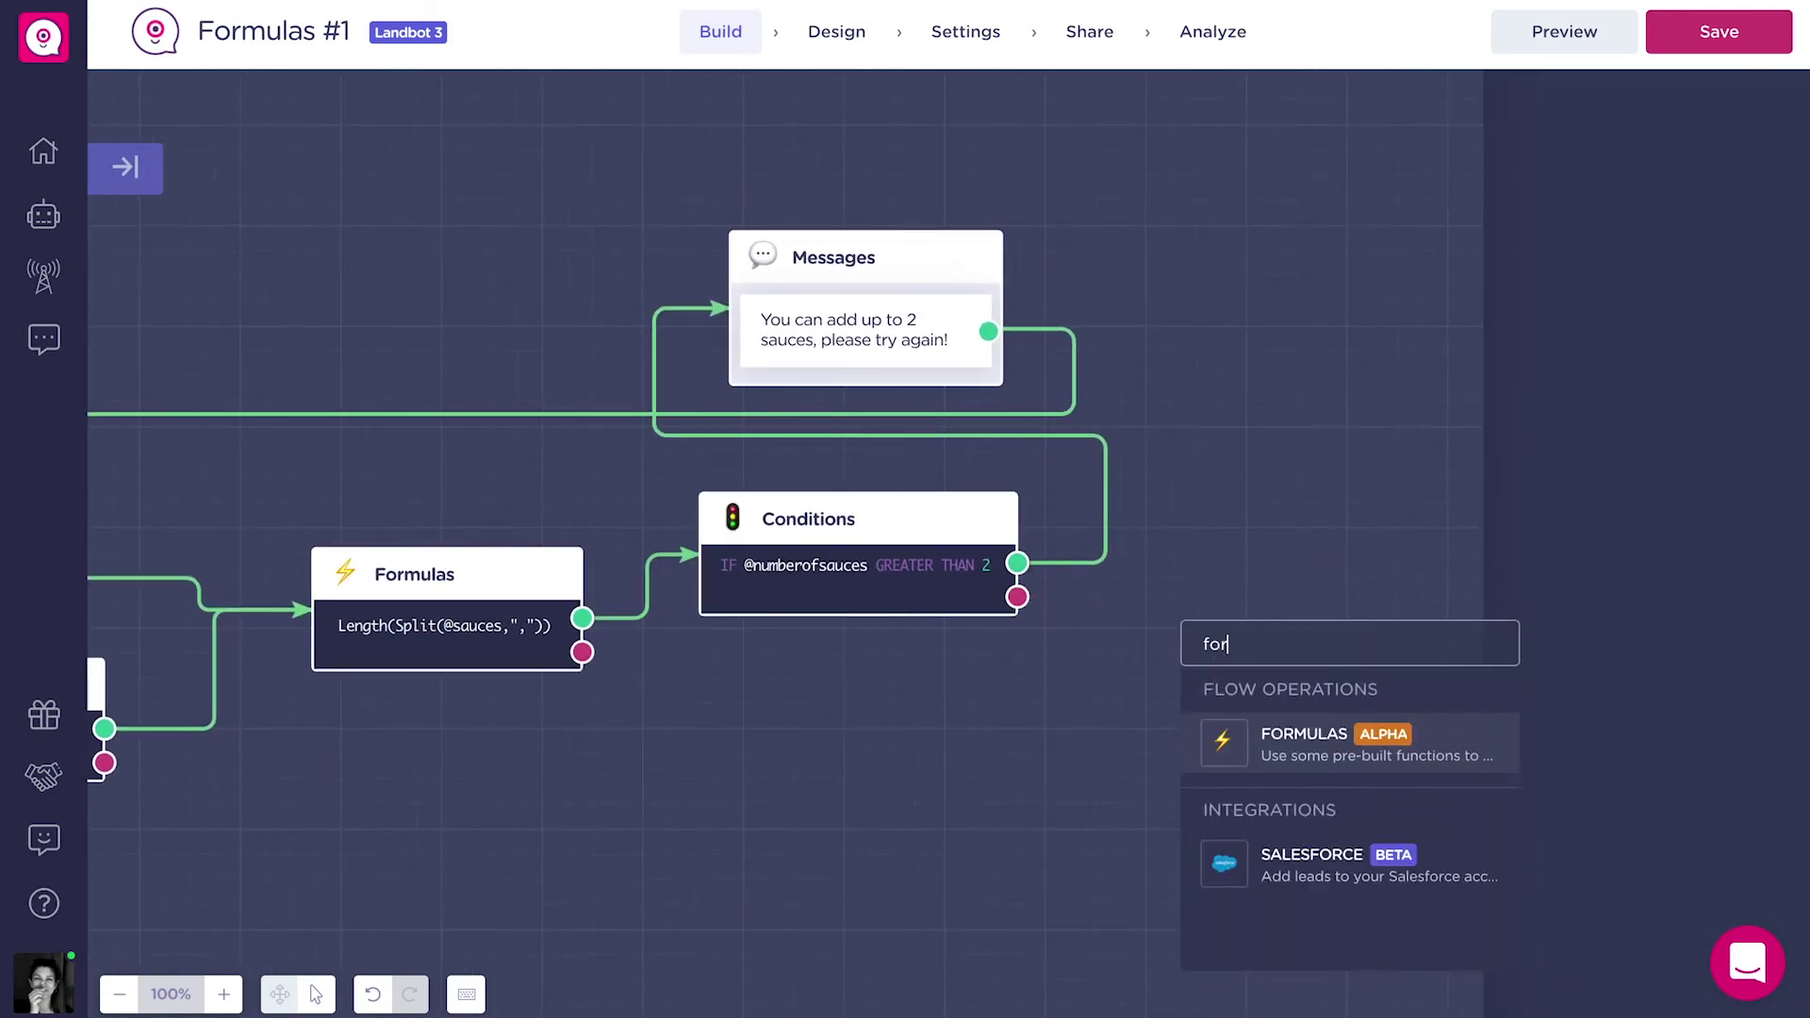
pyautogui.press('Return')
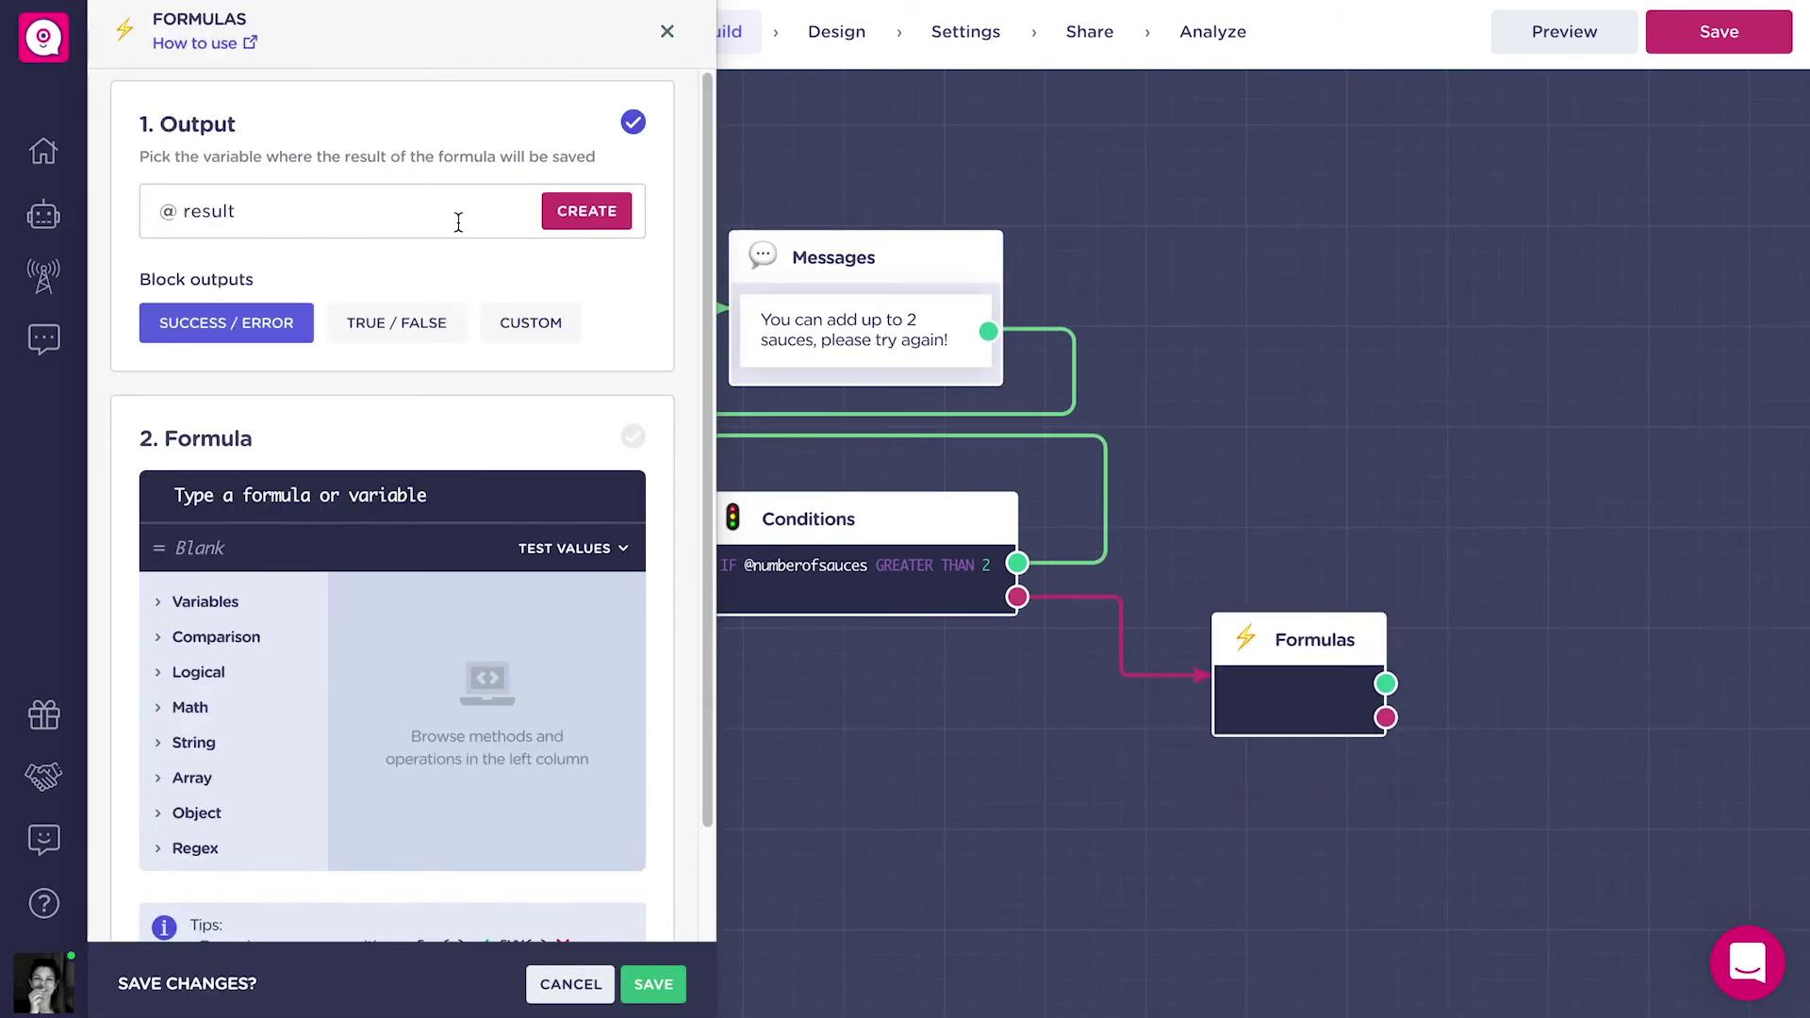
pyautogui.click(458, 223)
pyautogui.write('sauce')
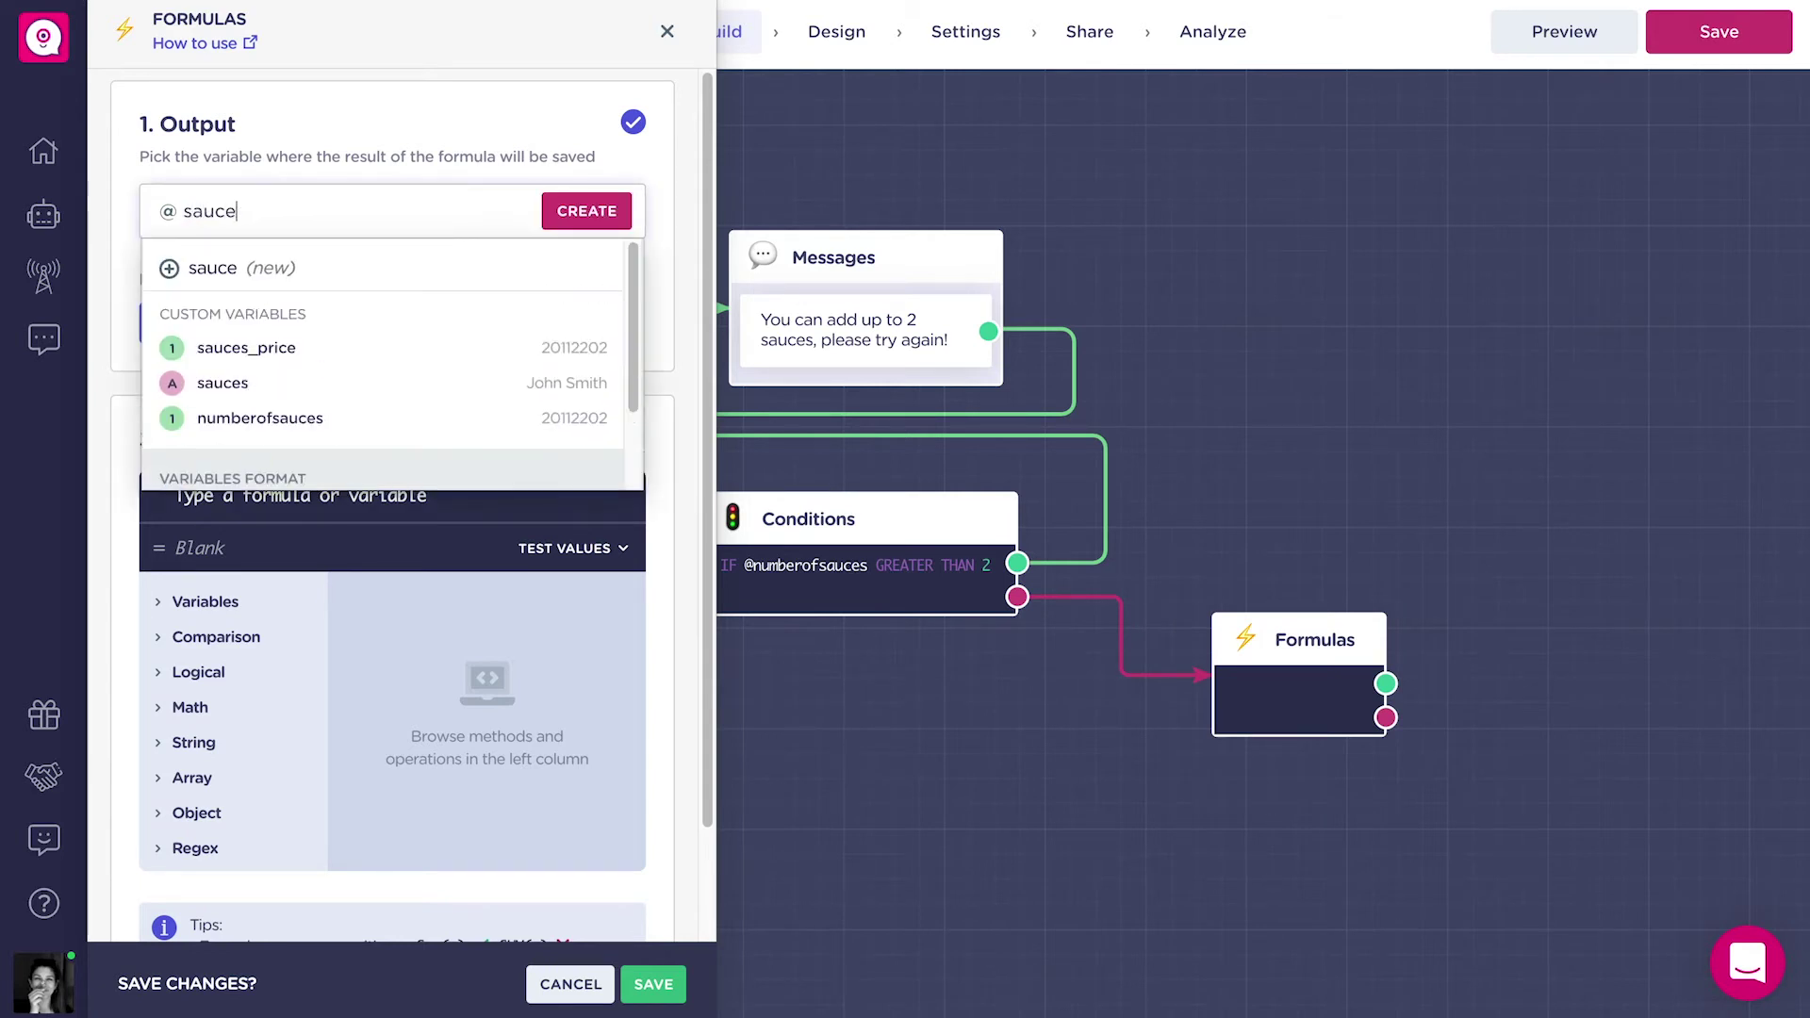
pyautogui.write('s_price_subtotal')
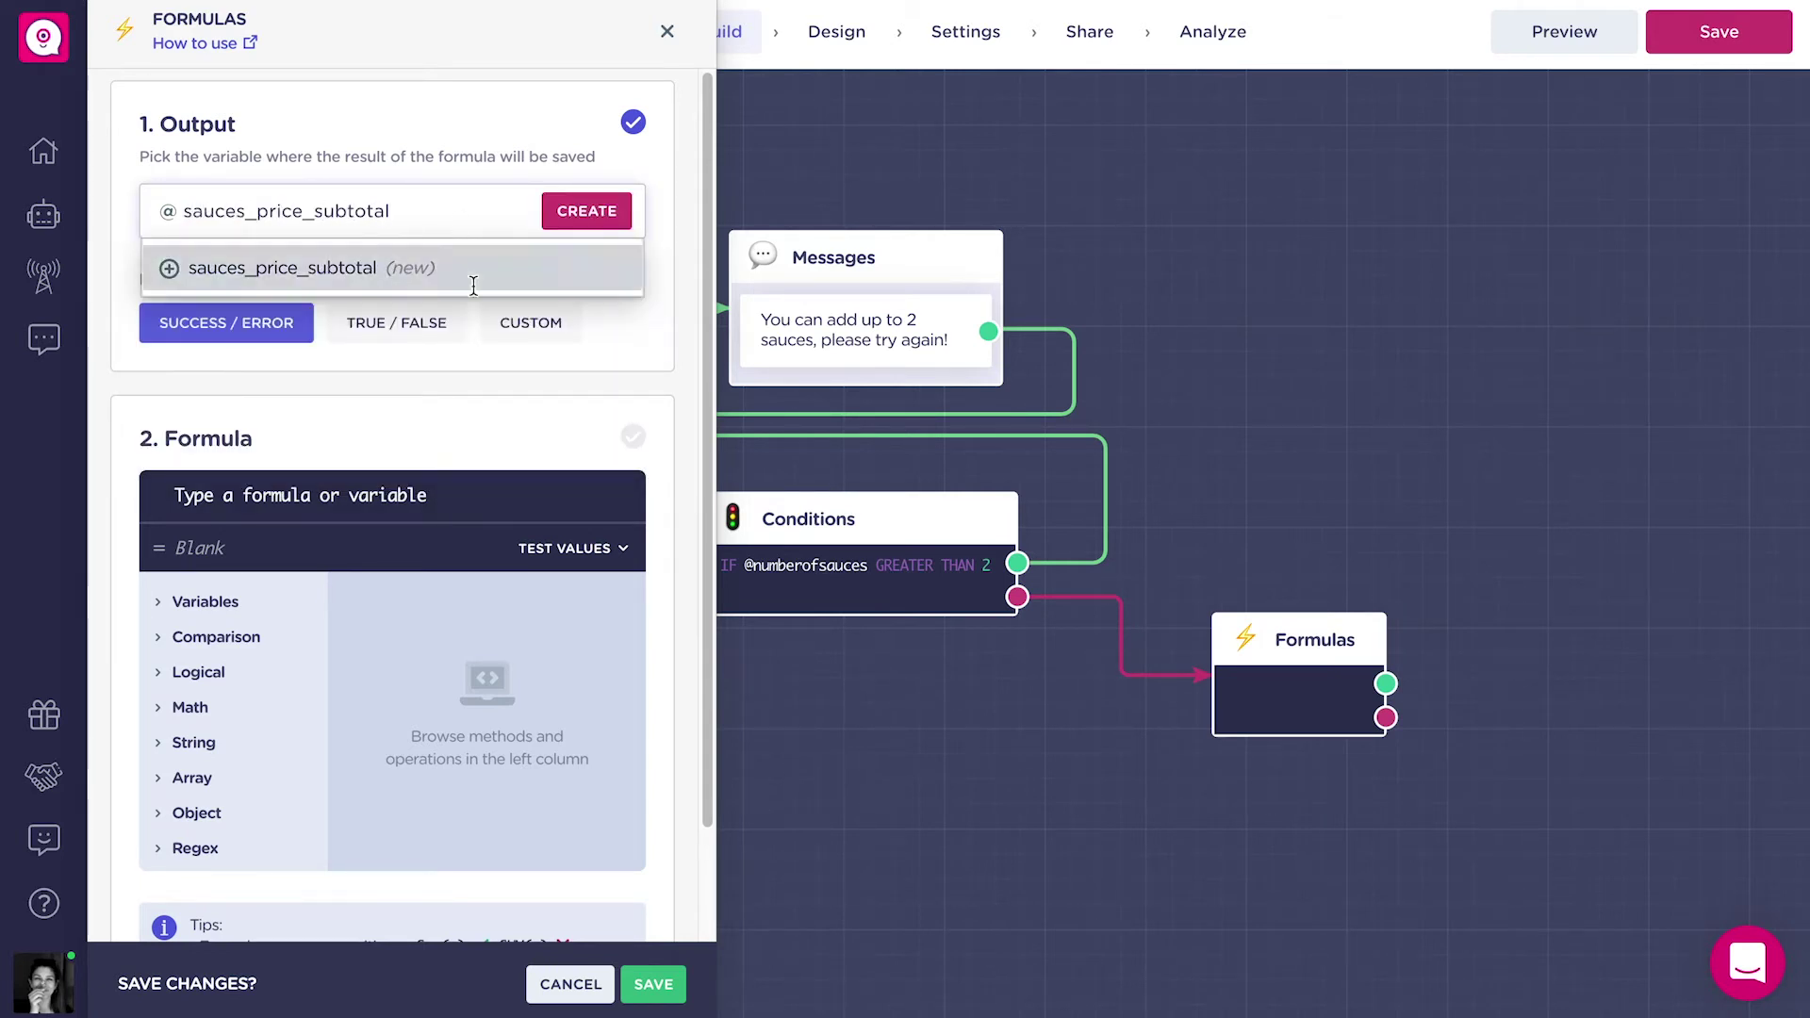
pyautogui.click(472, 283)
pyautogui.click(324, 352)
pyautogui.click(264, 303)
pyautogui.click(400, 429)
pyautogui.click(395, 494)
pyautogui.write('Pro')
pyautogui.click(279, 539)
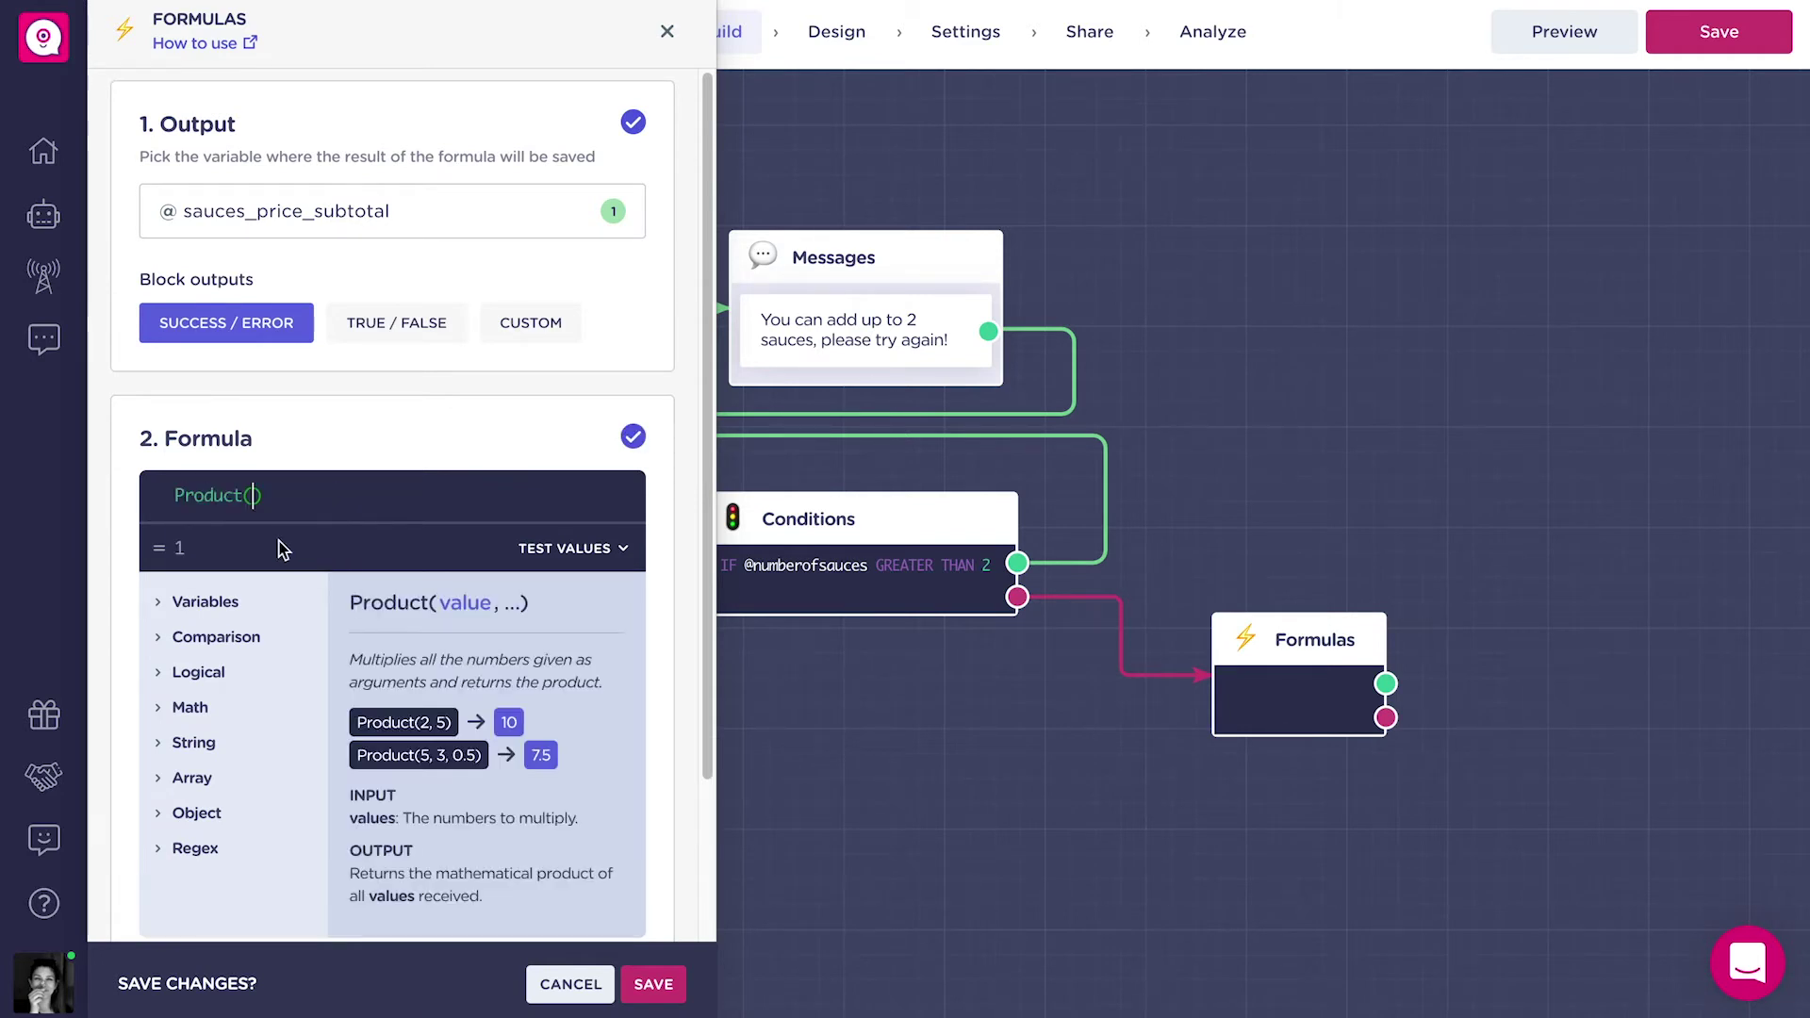
pyautogui.write('@s')
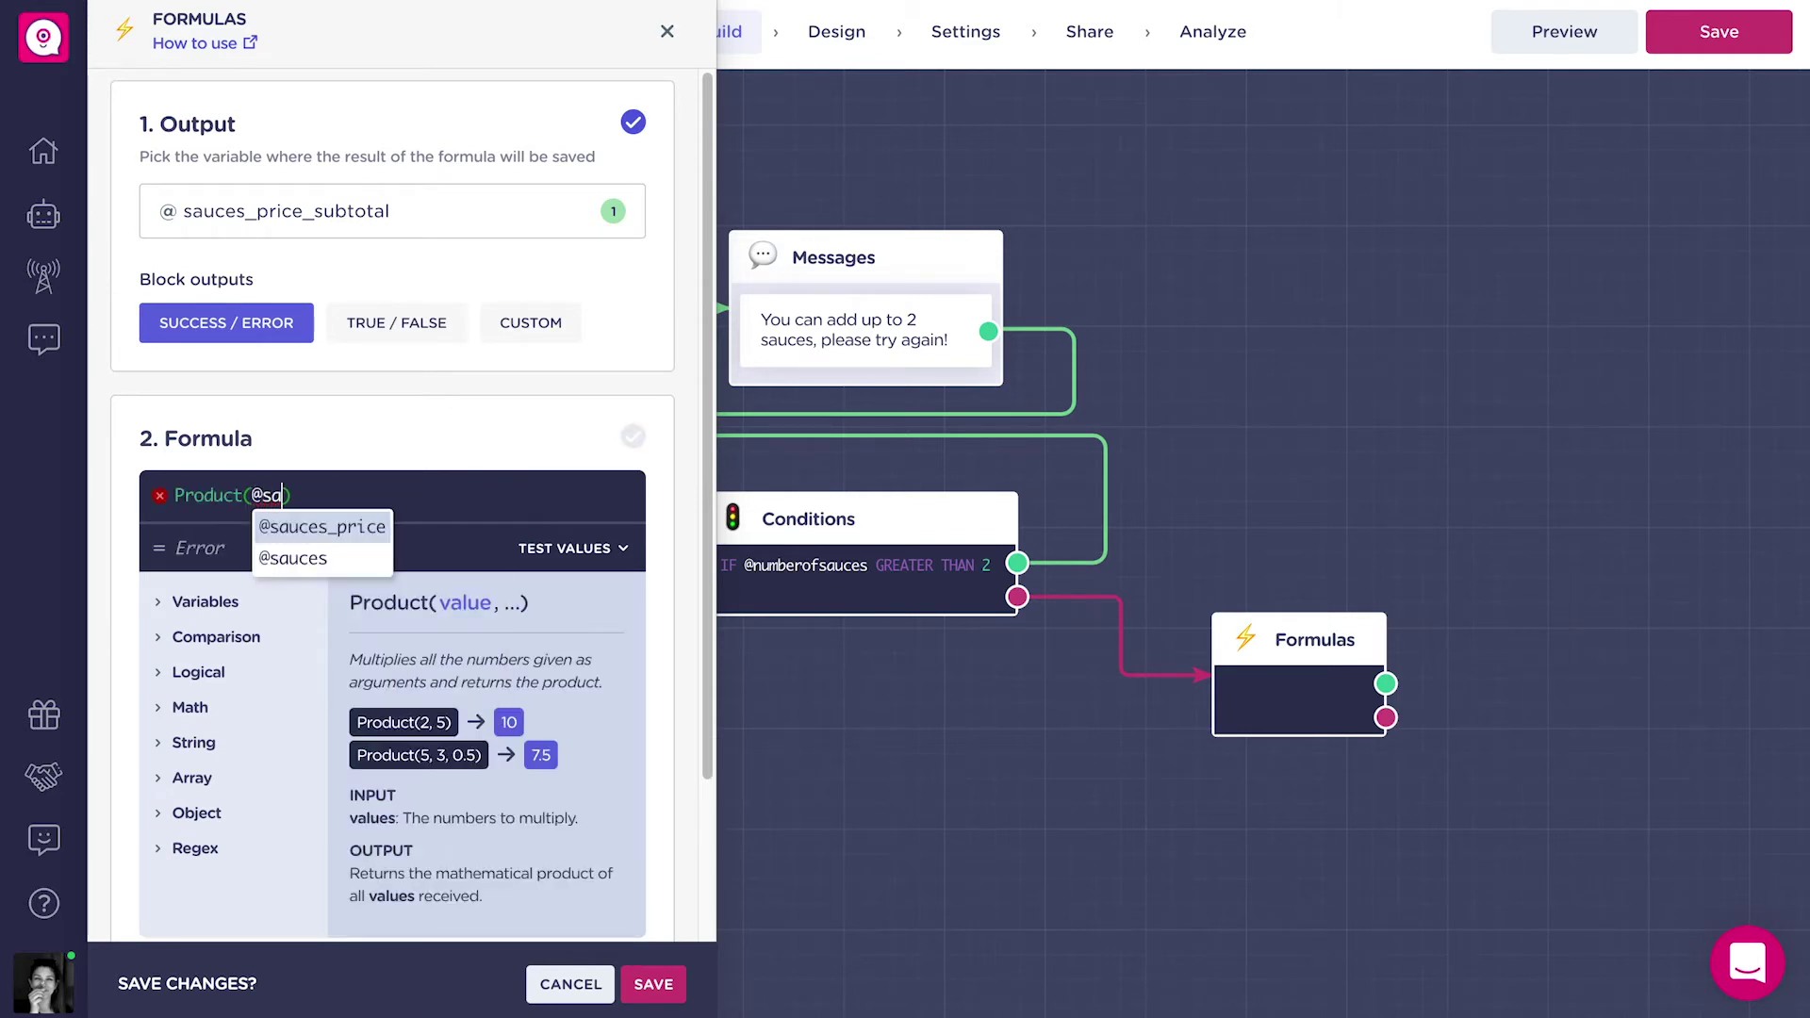
pyautogui.write('a')
pyautogui.click(301, 527)
pyautogui.write(',@numb')
pyautogui.click(466, 557)
pyautogui.click(654, 983)
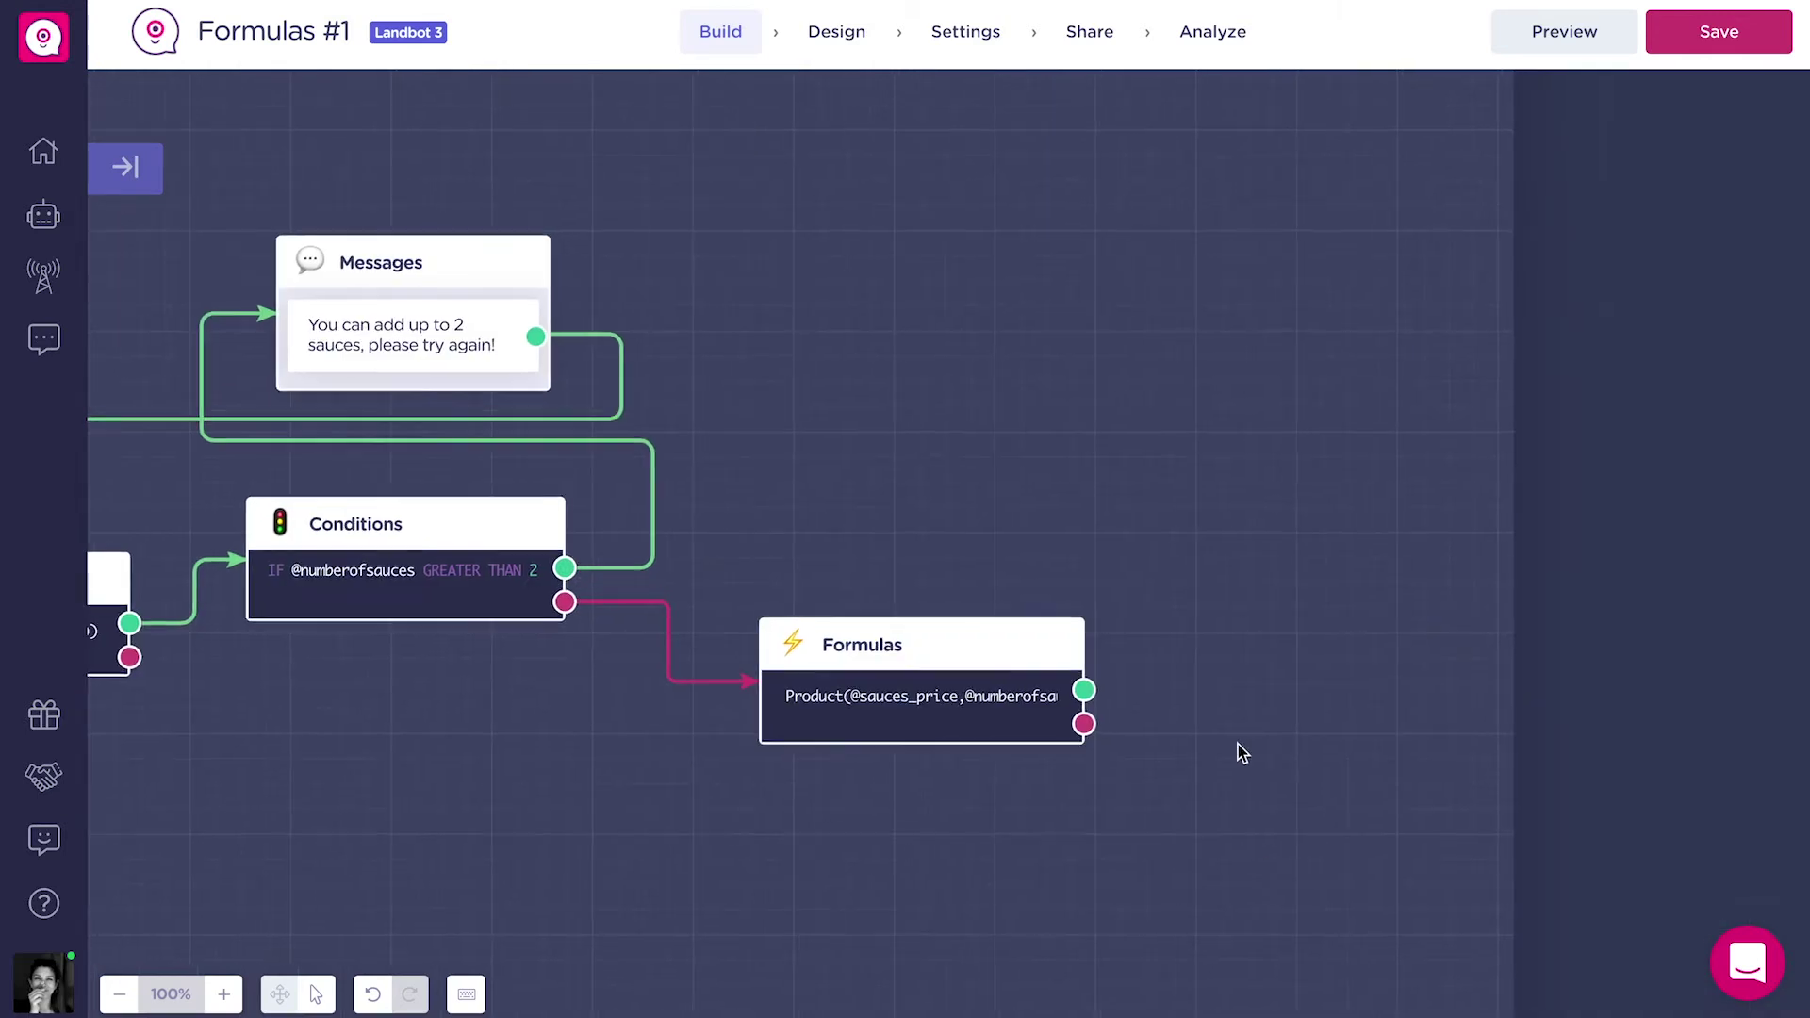
# Add a Formulas block after the sauce subtotal outputting a new number variable price_no_discount.
pyautogui.moveTo(864, 686); pyautogui.dragTo(1027, 517)
pyautogui.write('for')
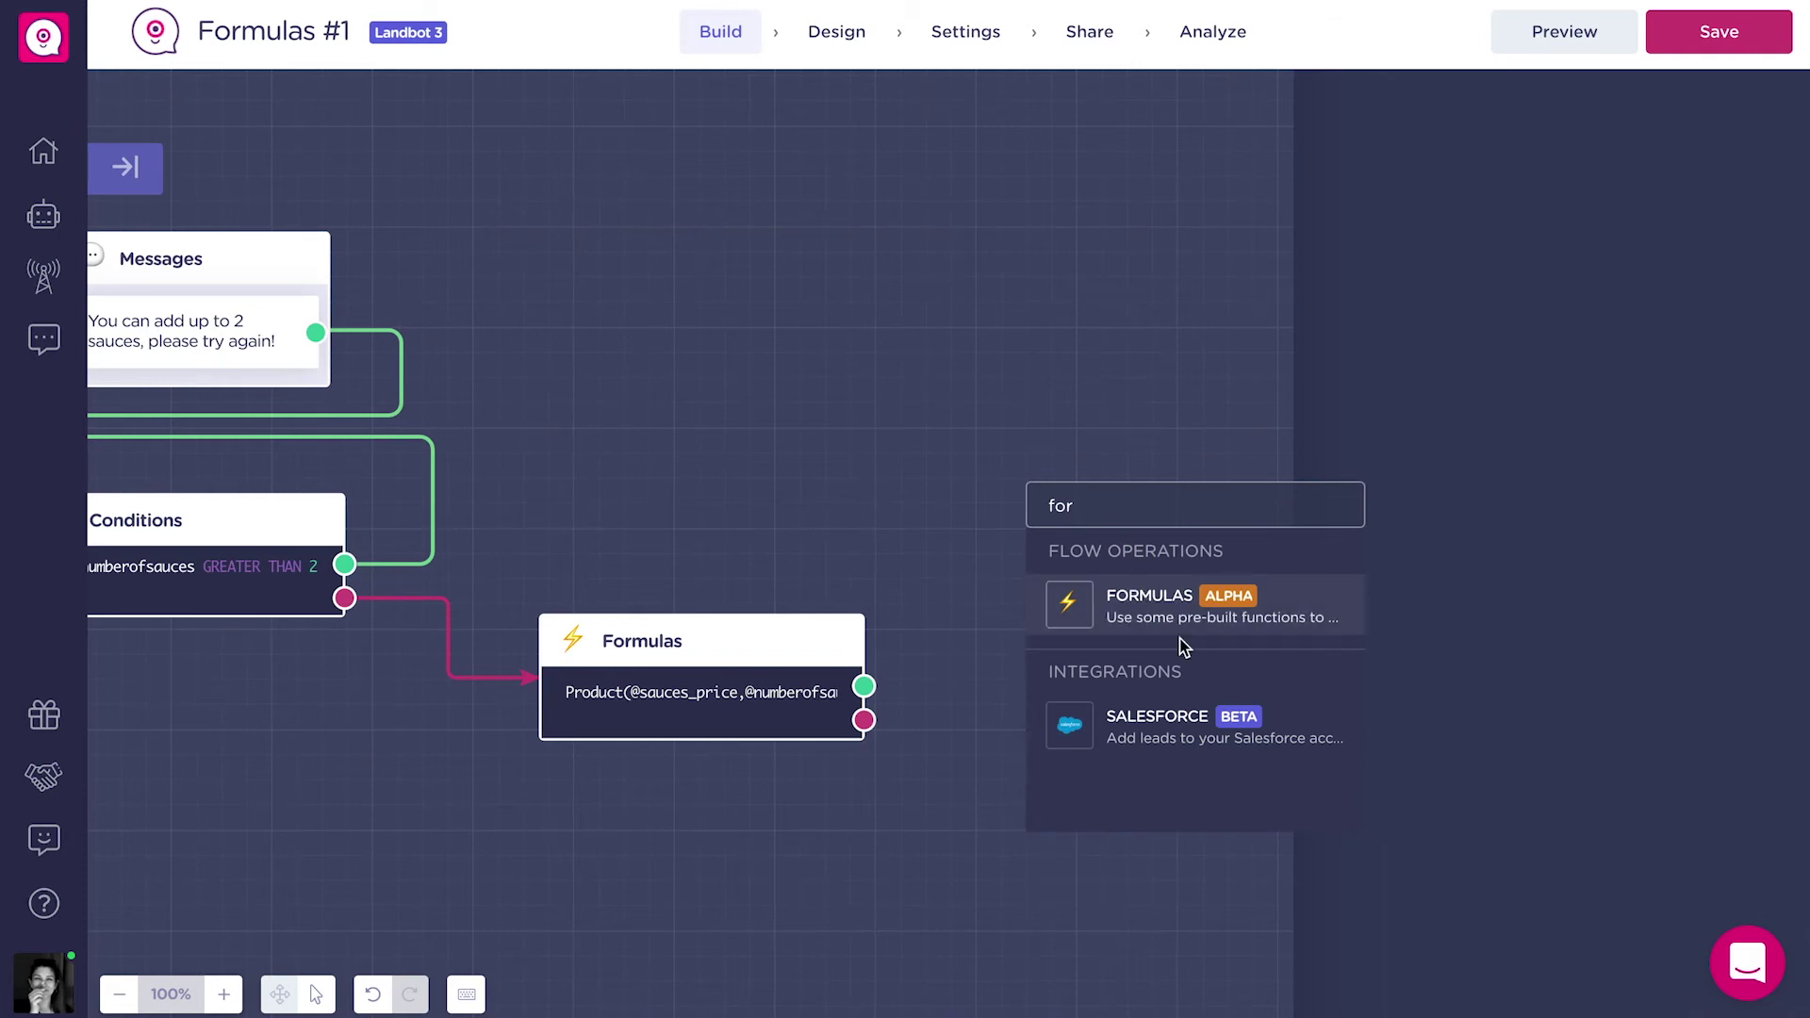
pyautogui.click(1190, 614)
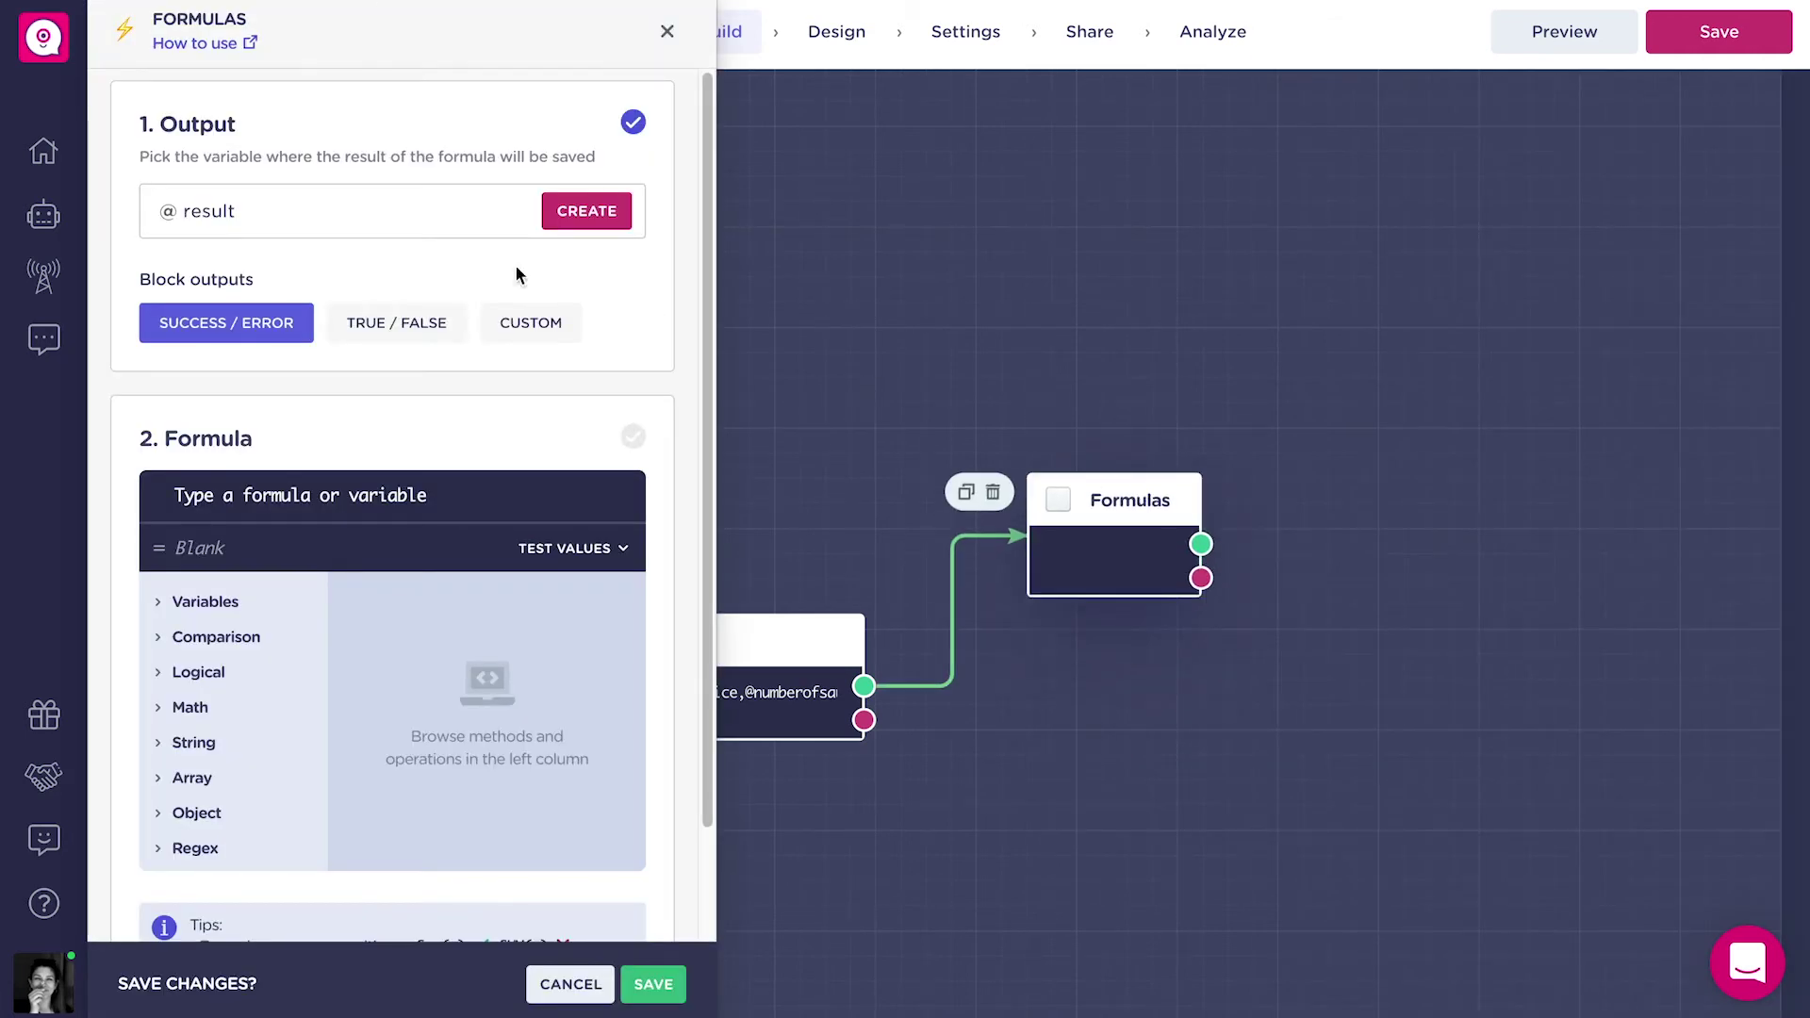
pyautogui.click(420, 223)
pyautogui.write('pri')
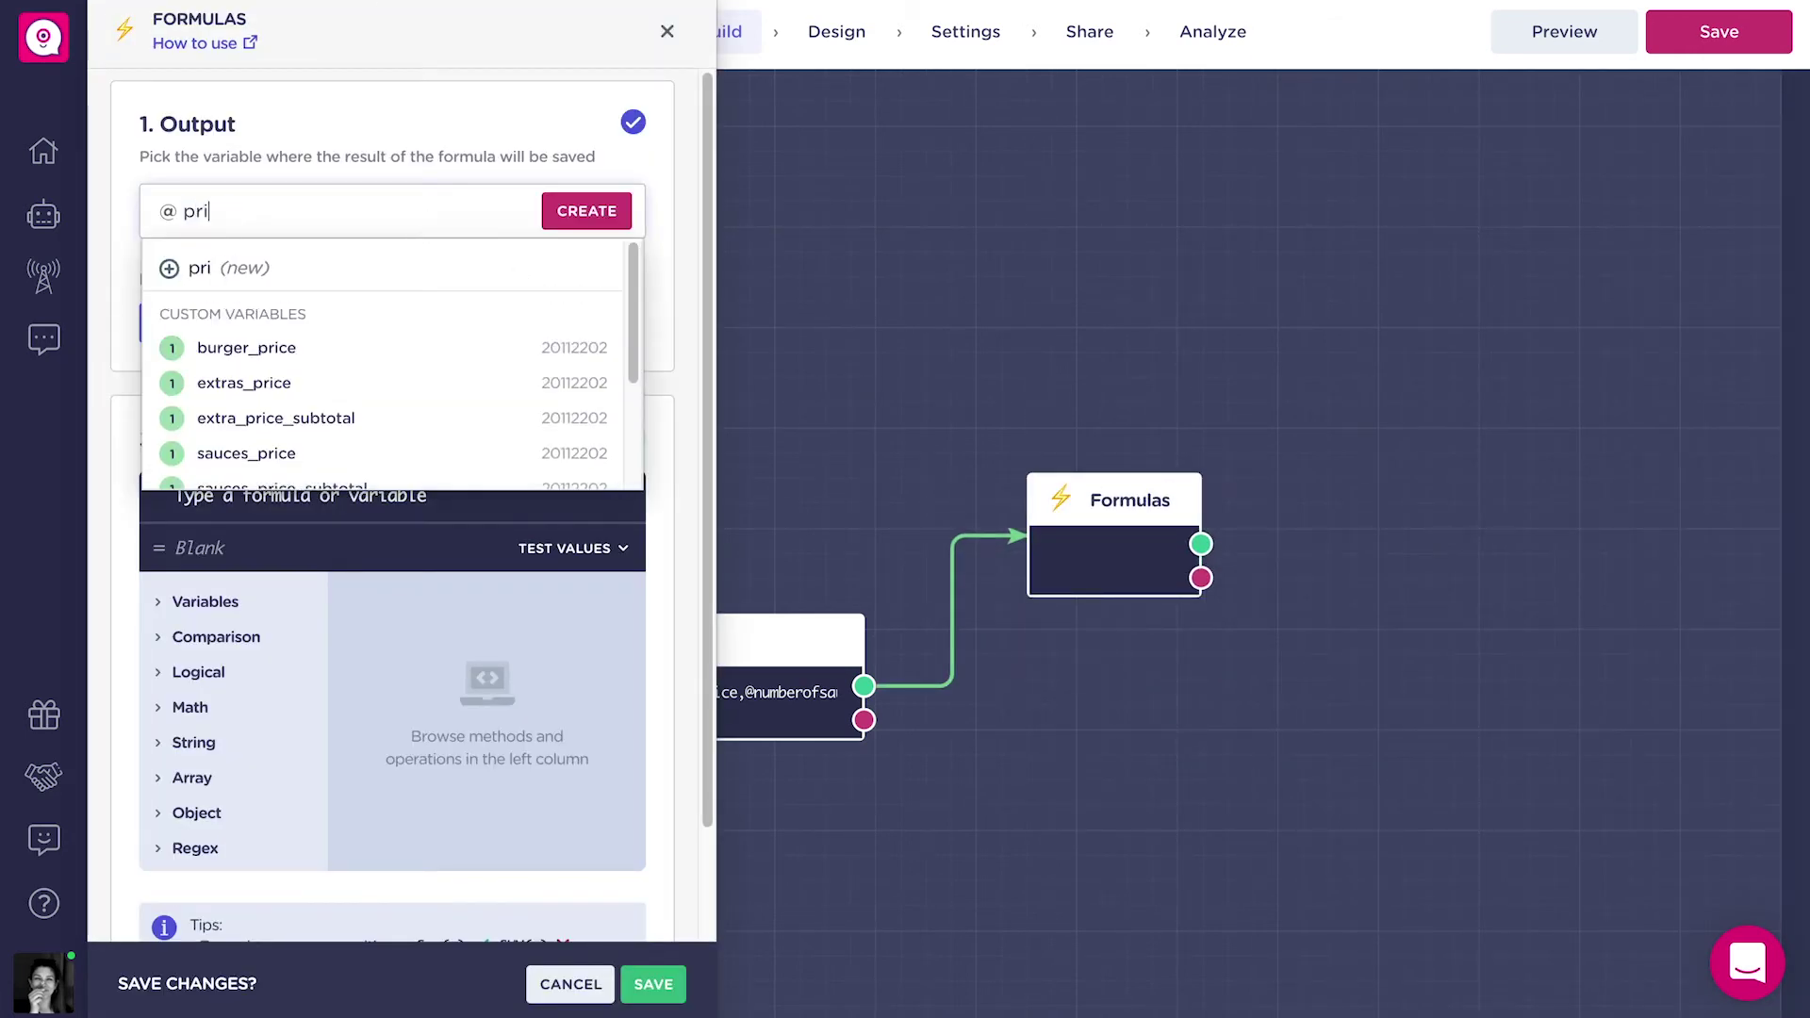
pyautogui.write('ce_no_discoun')
pyautogui.click(408, 269)
pyautogui.click(400, 356)
pyautogui.click(325, 311)
pyautogui.click(387, 429)
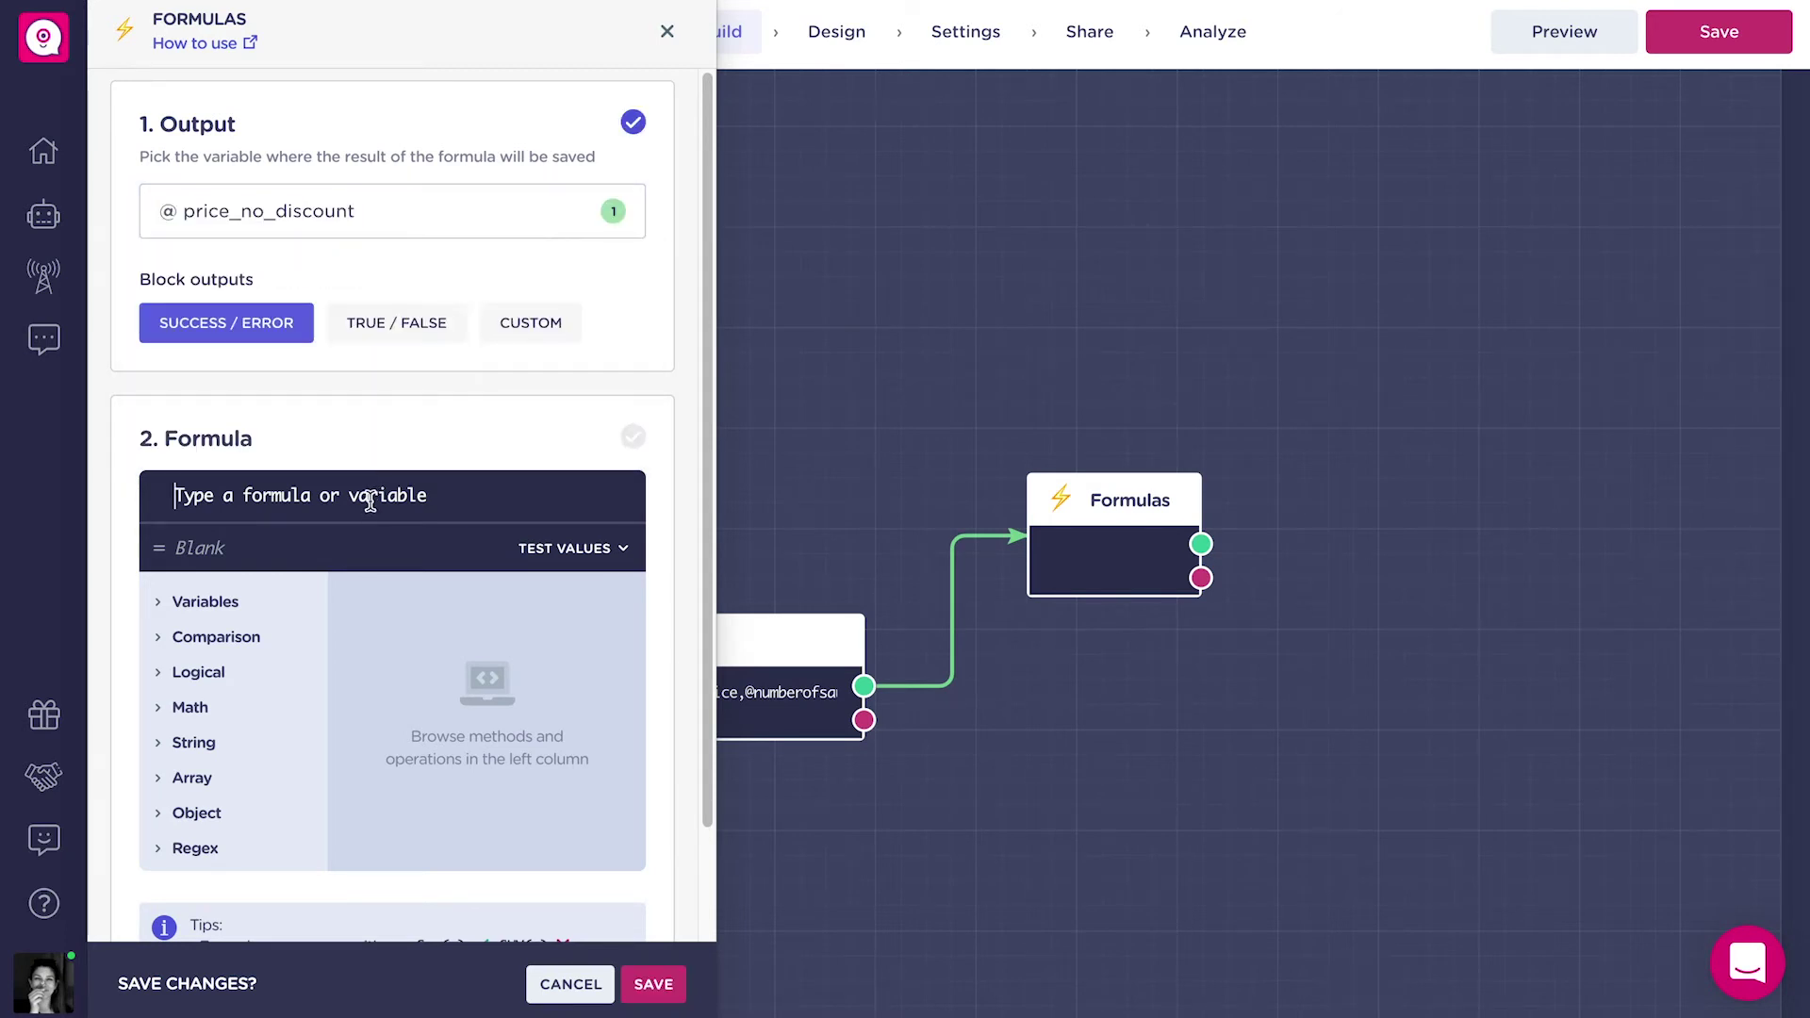
pyautogui.click(372, 507)
pyautogui.write('Su')
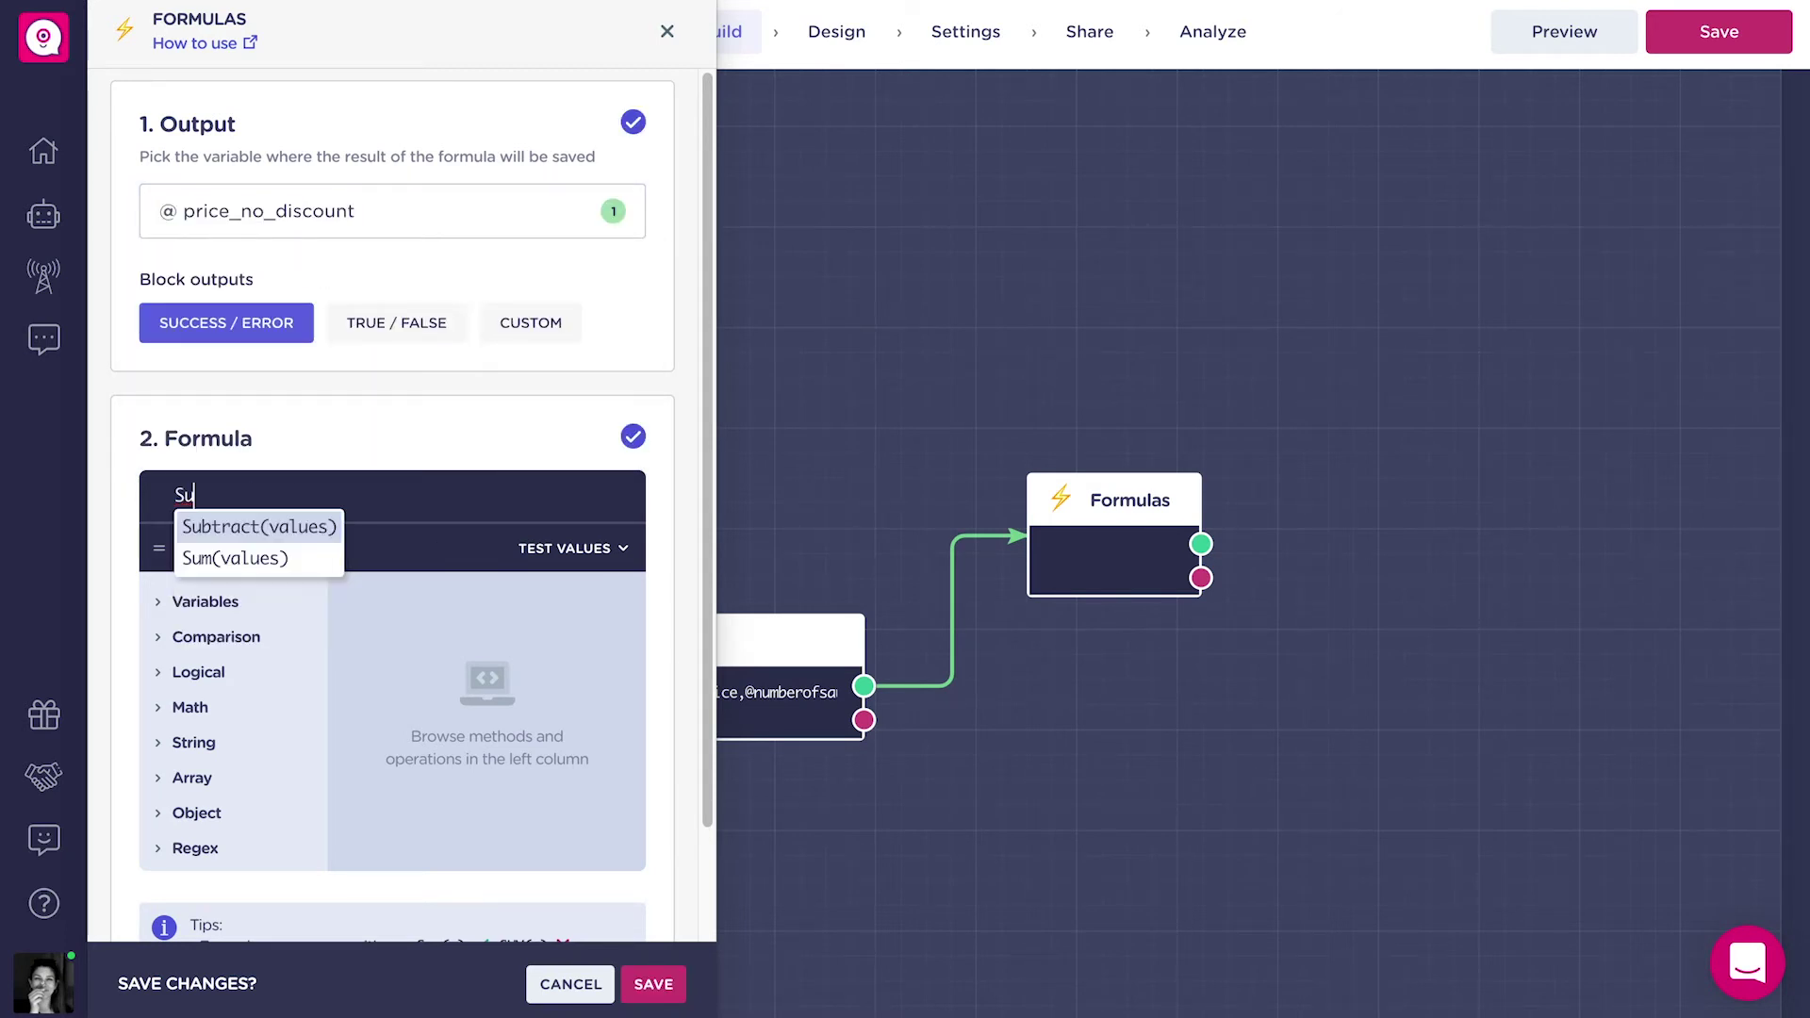
pyautogui.write('m(@burger')
pyautogui.click(326, 558)
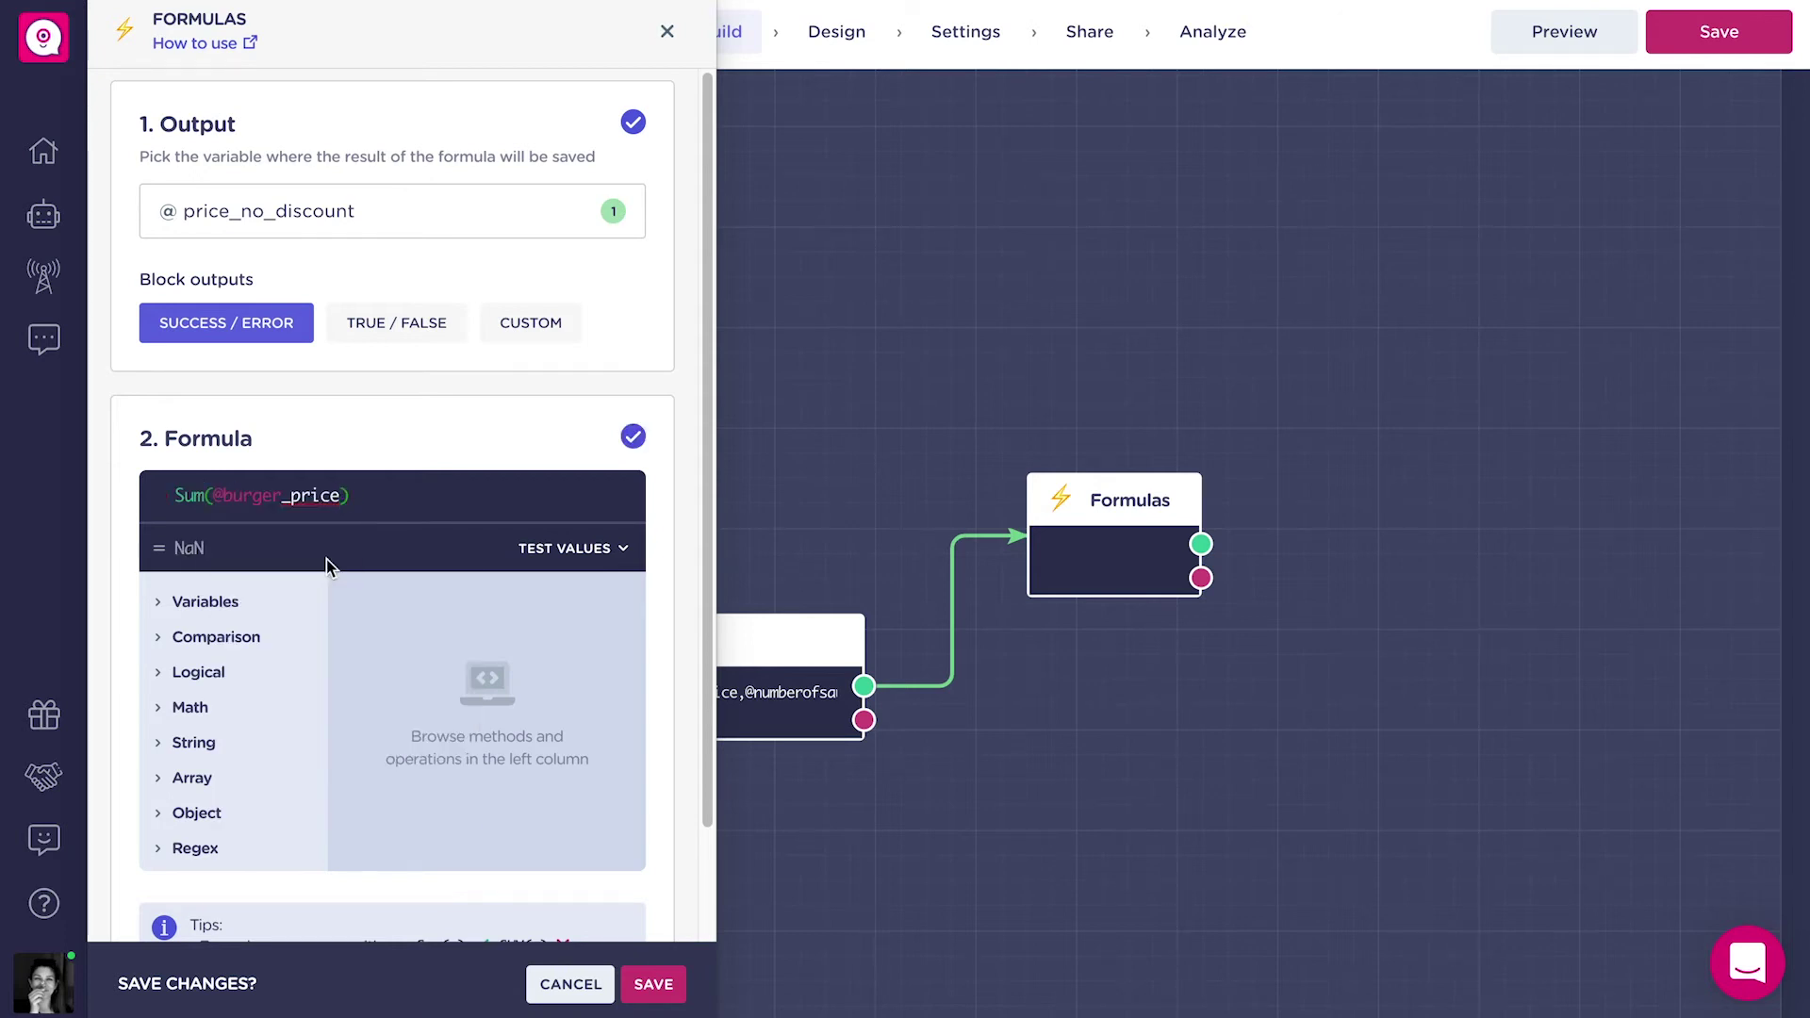
pyautogui.write(',@ex')
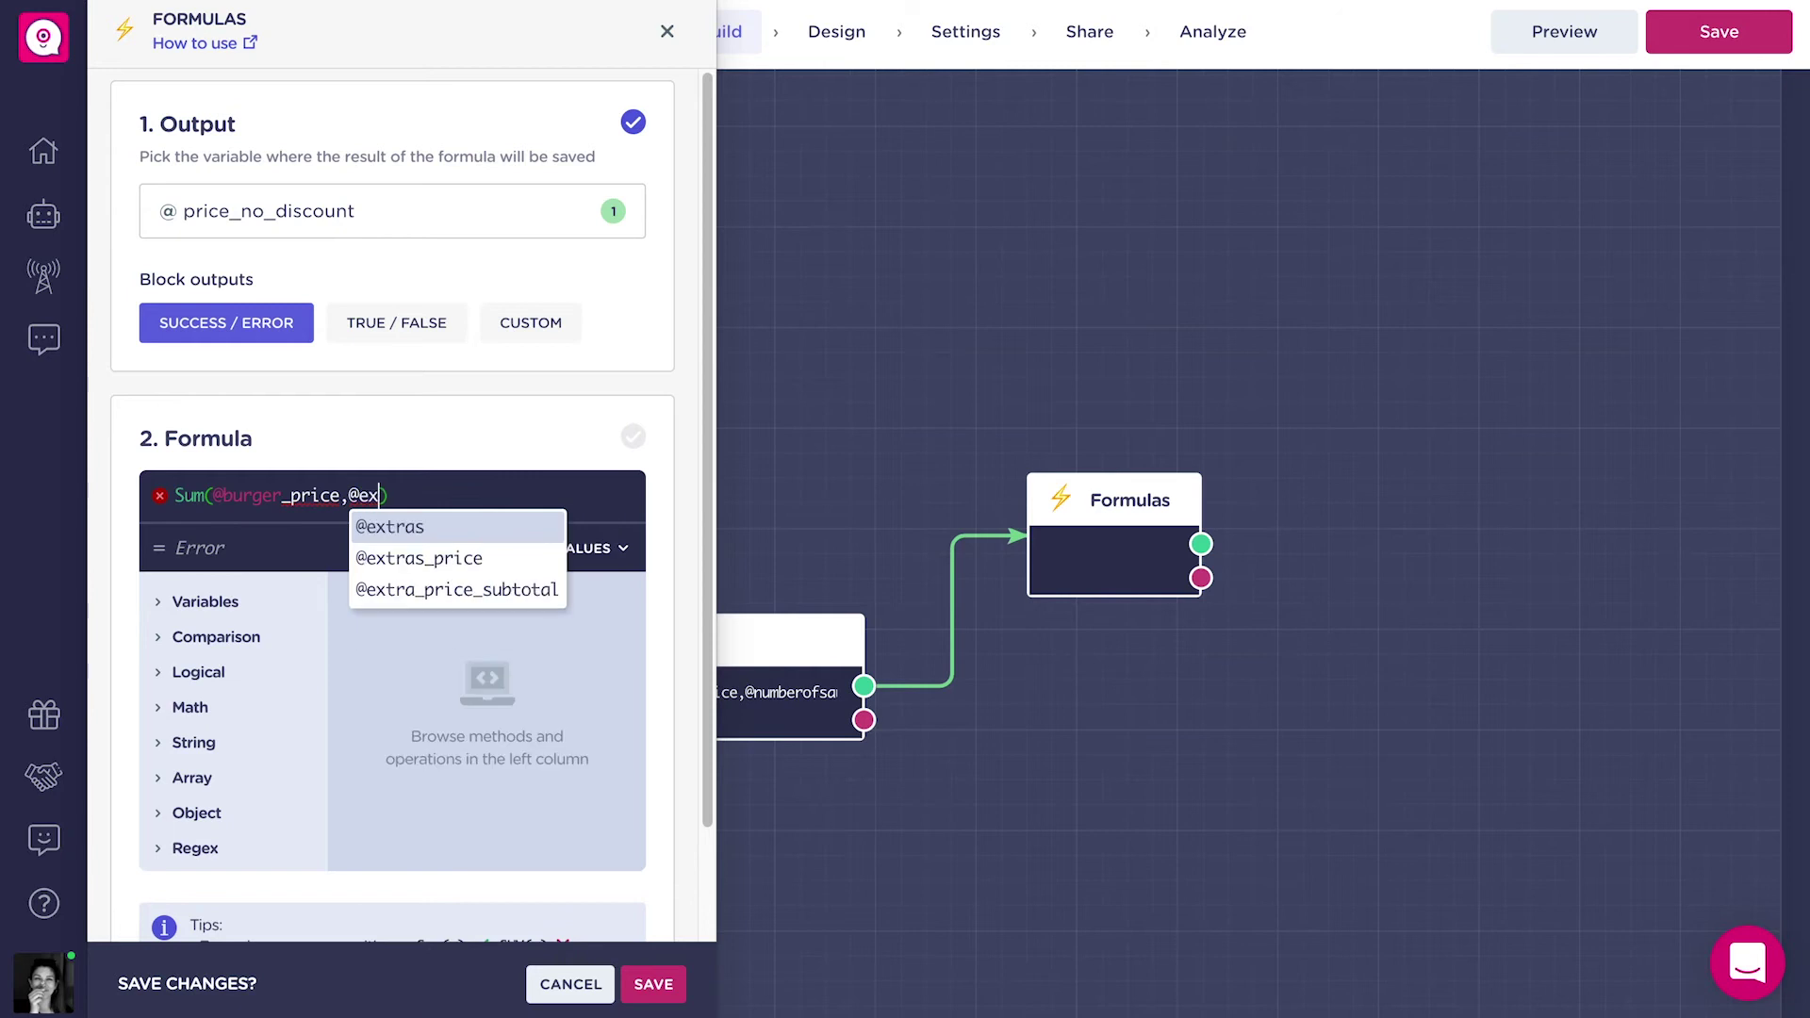
pyautogui.click(409, 592)
pyautogui.write(',@')
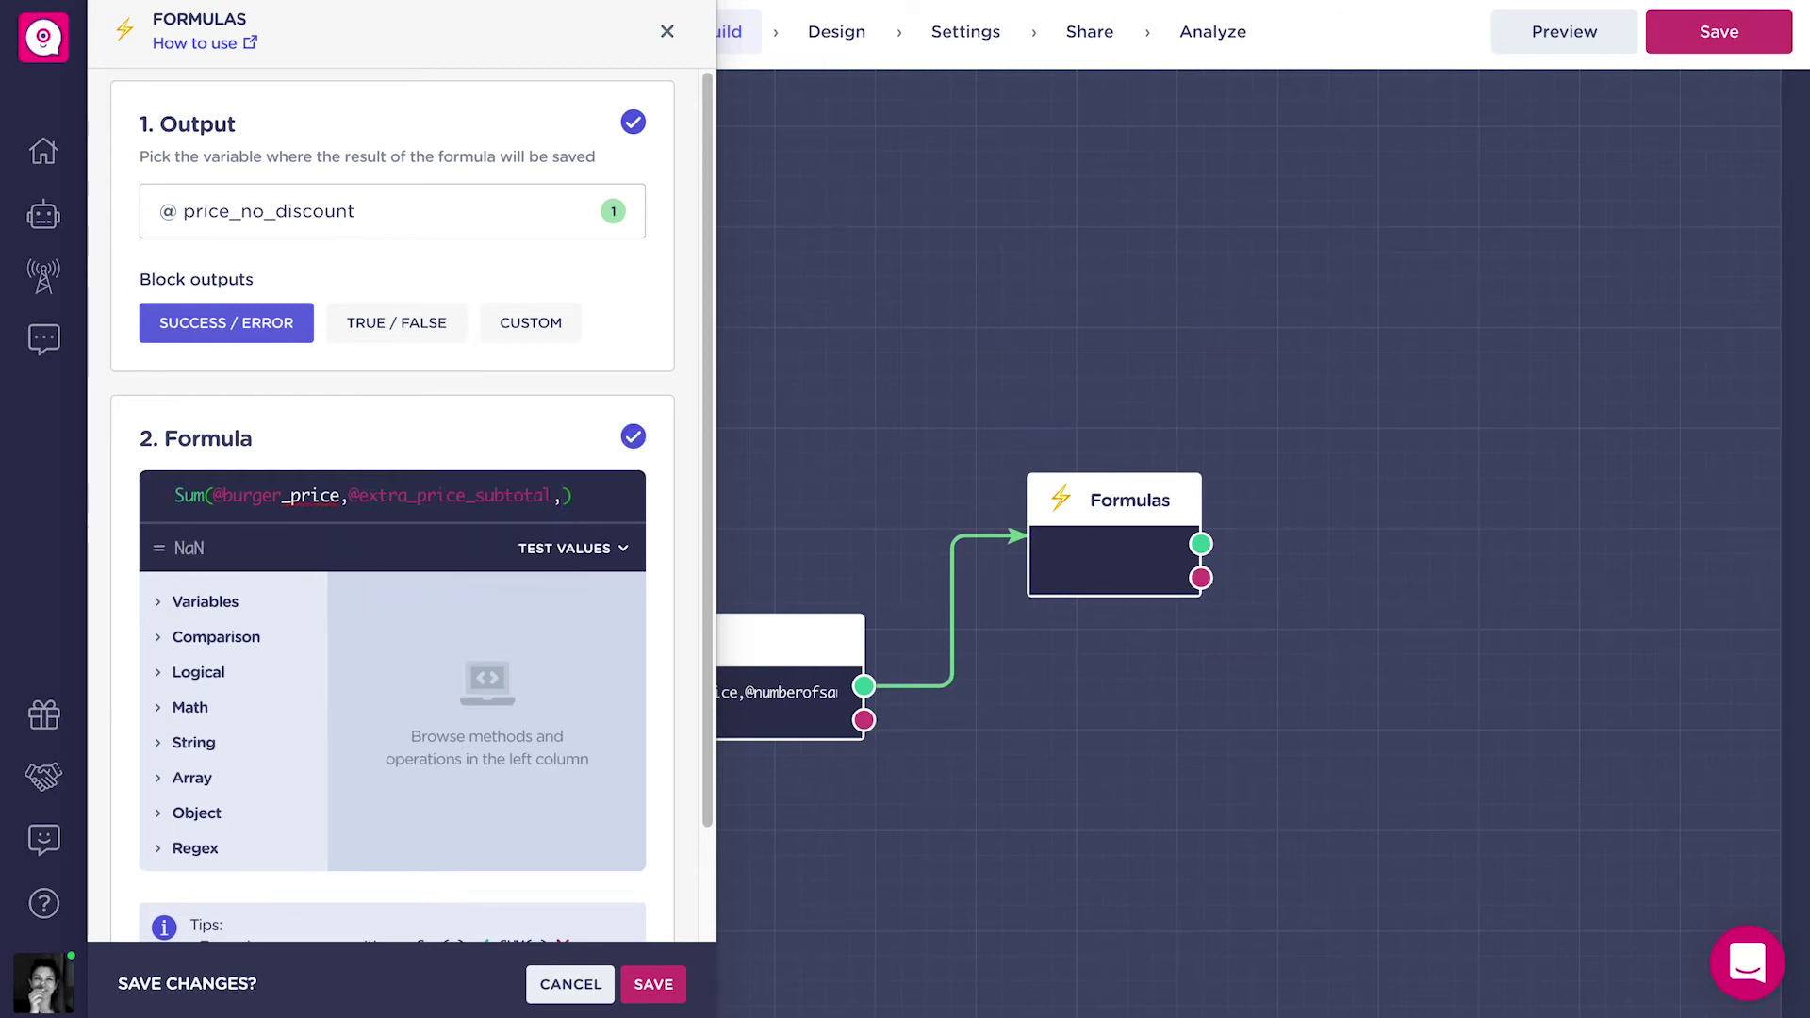
pyautogui.write('s')
pyautogui.click(605, 591)
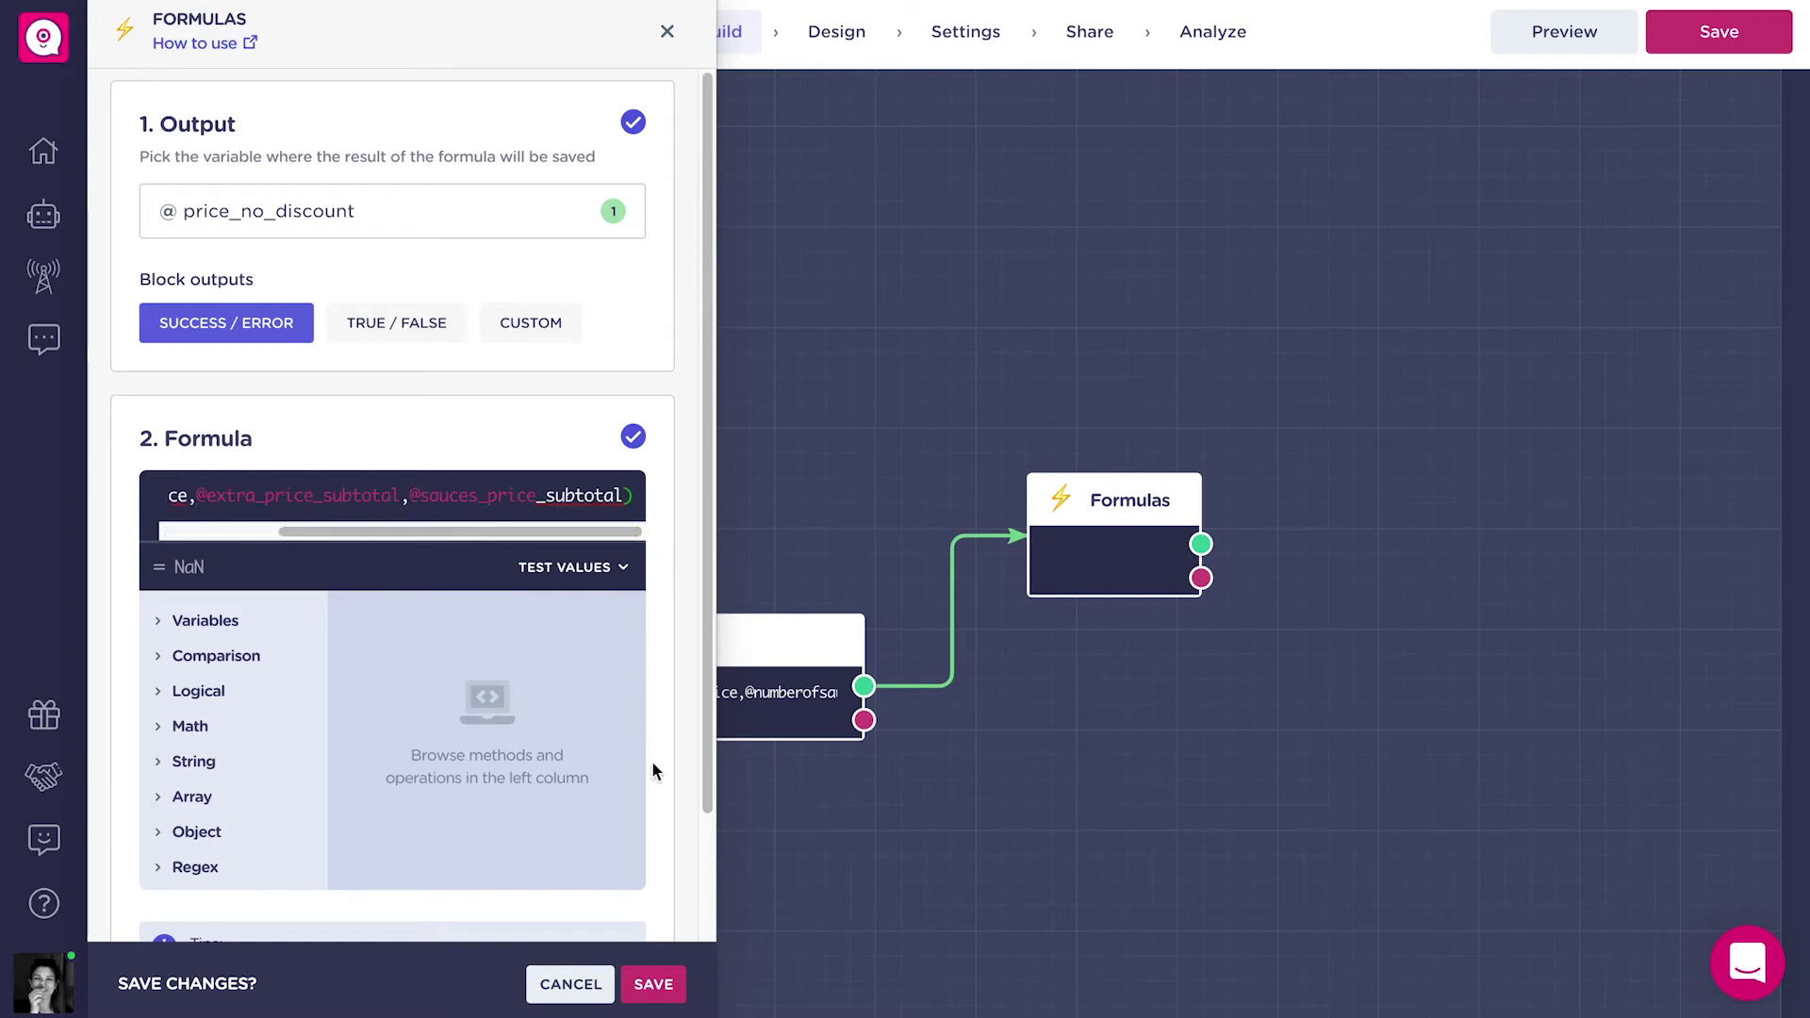
pyautogui.click(650, 986)
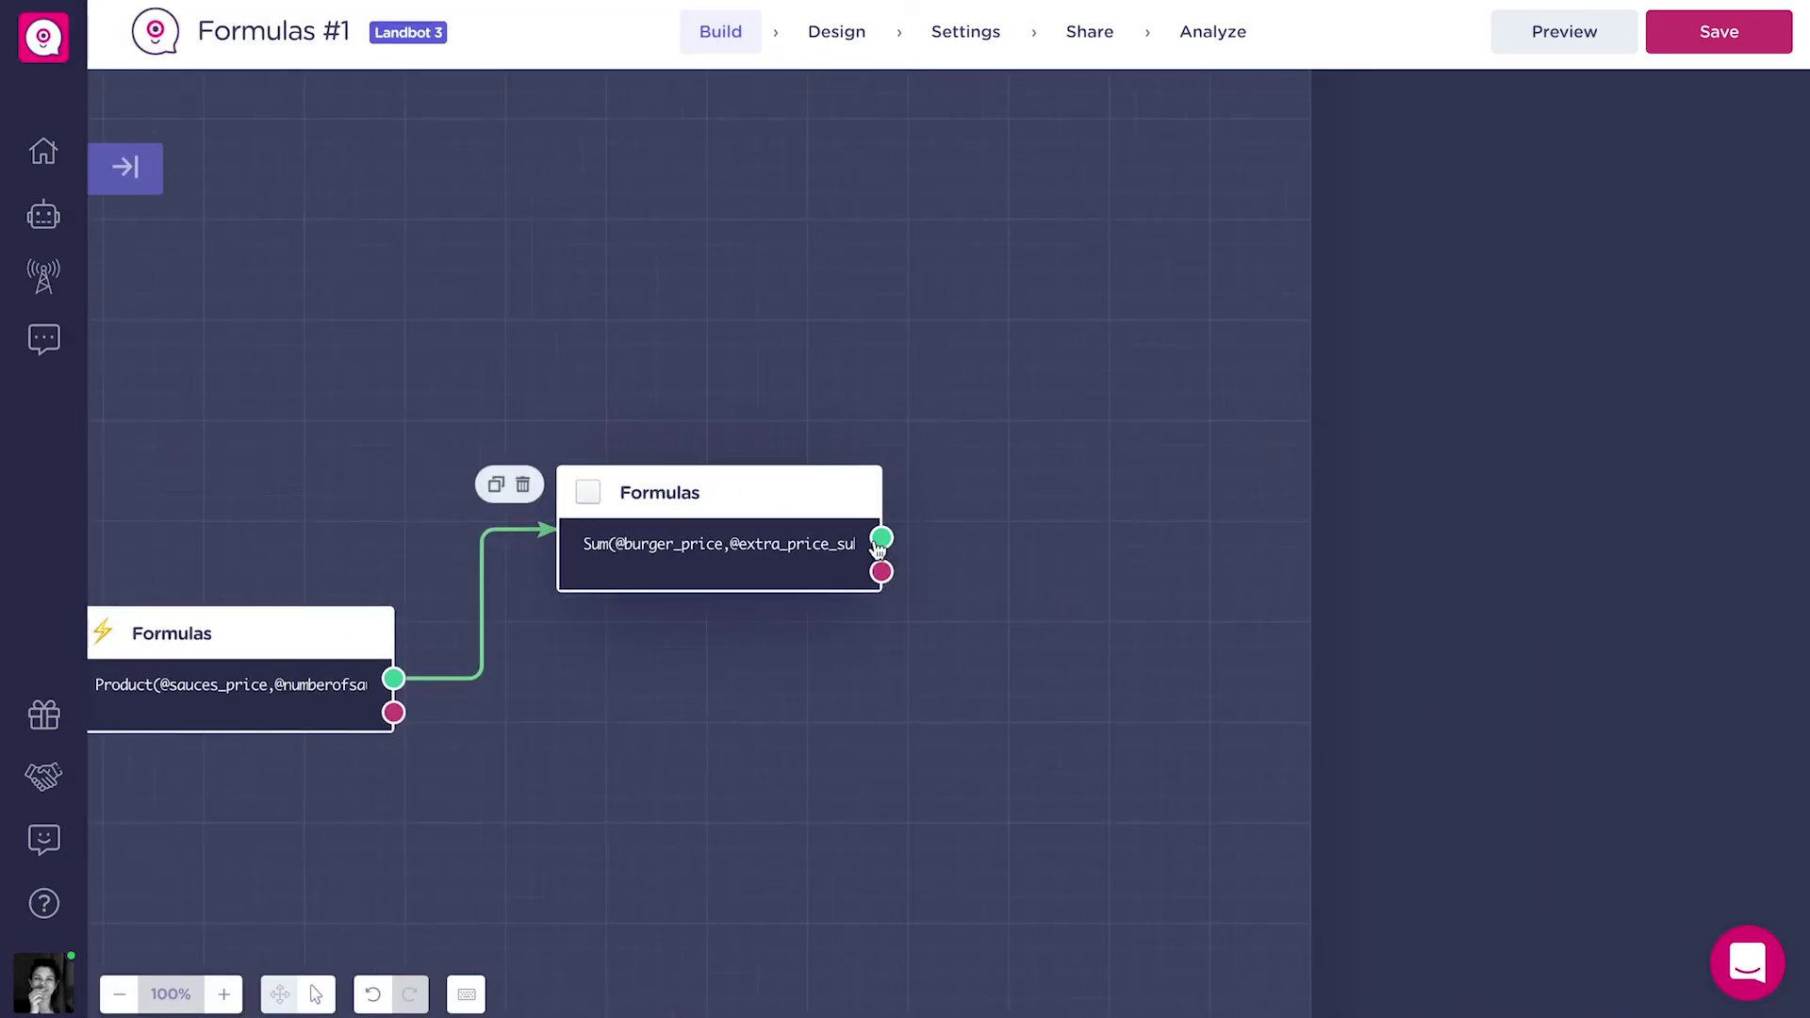
# Add a message block saying 'Great choice!' with a second bubble beginning 'Your'.
pyautogui.moveTo(880, 539); pyautogui.dragTo(1042, 396)
pyautogui.click(1171, 493)
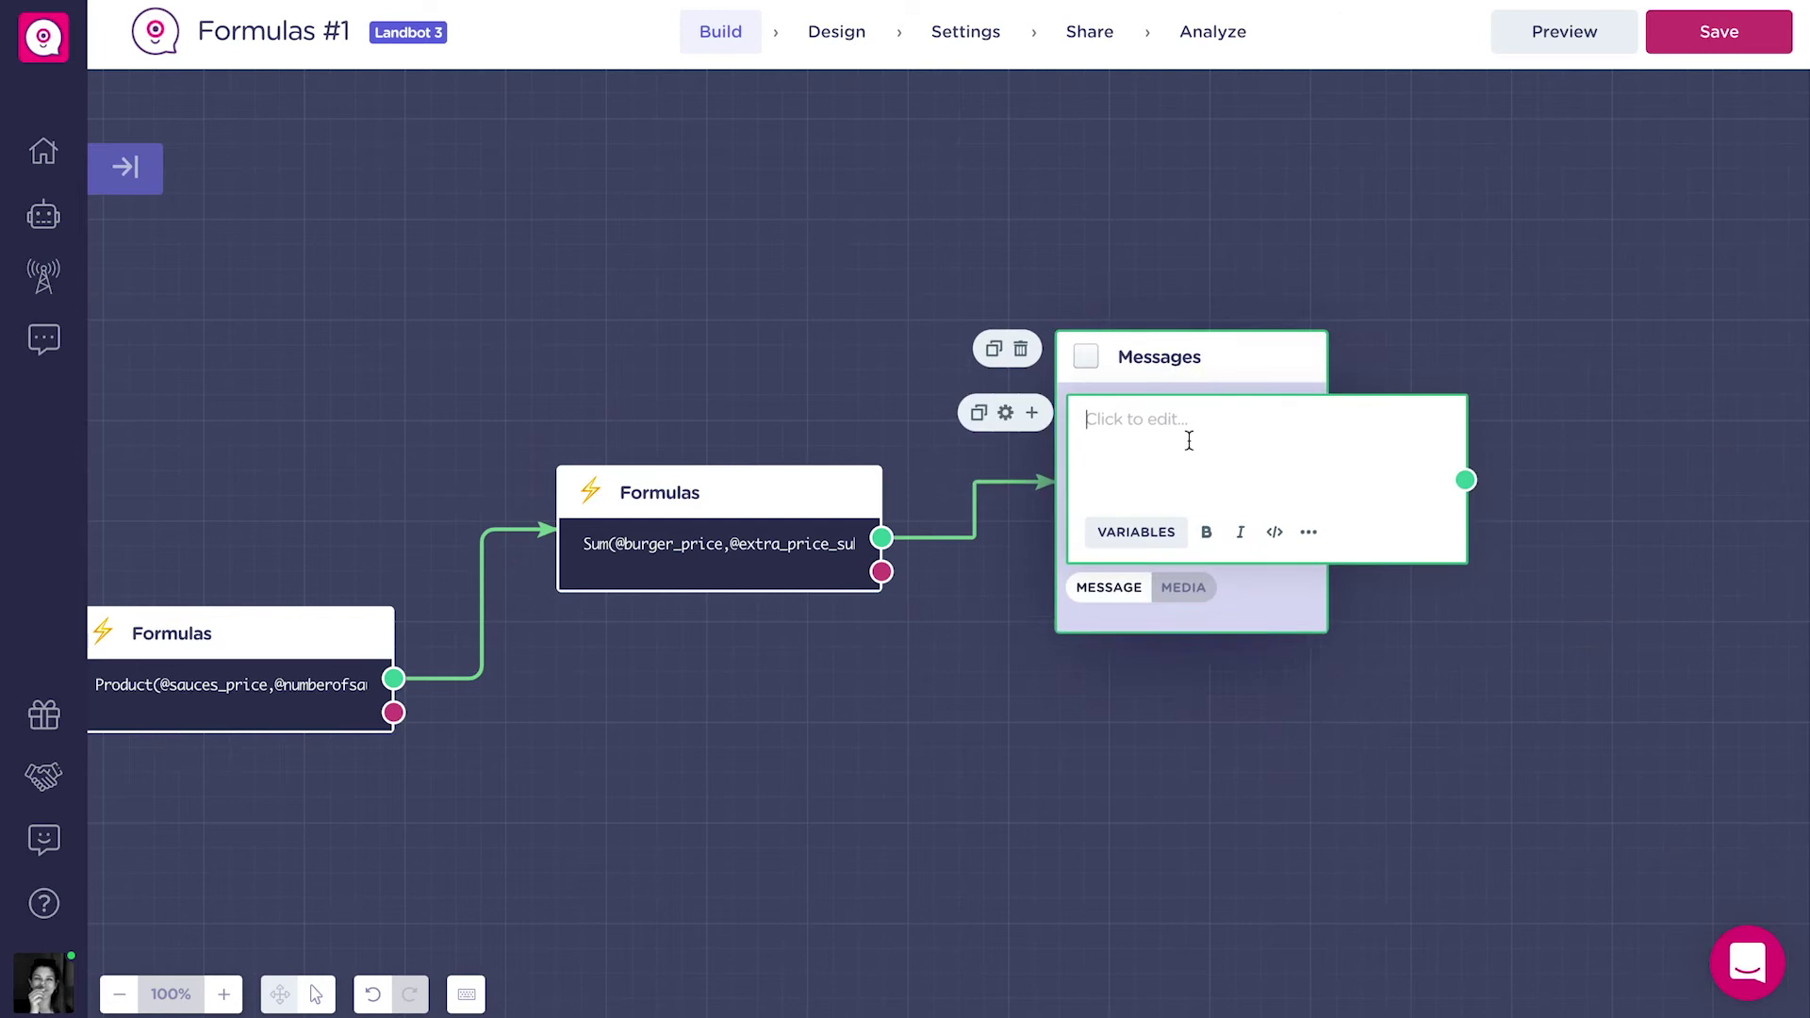
pyautogui.write('Great choice!')
pyautogui.press('Return')
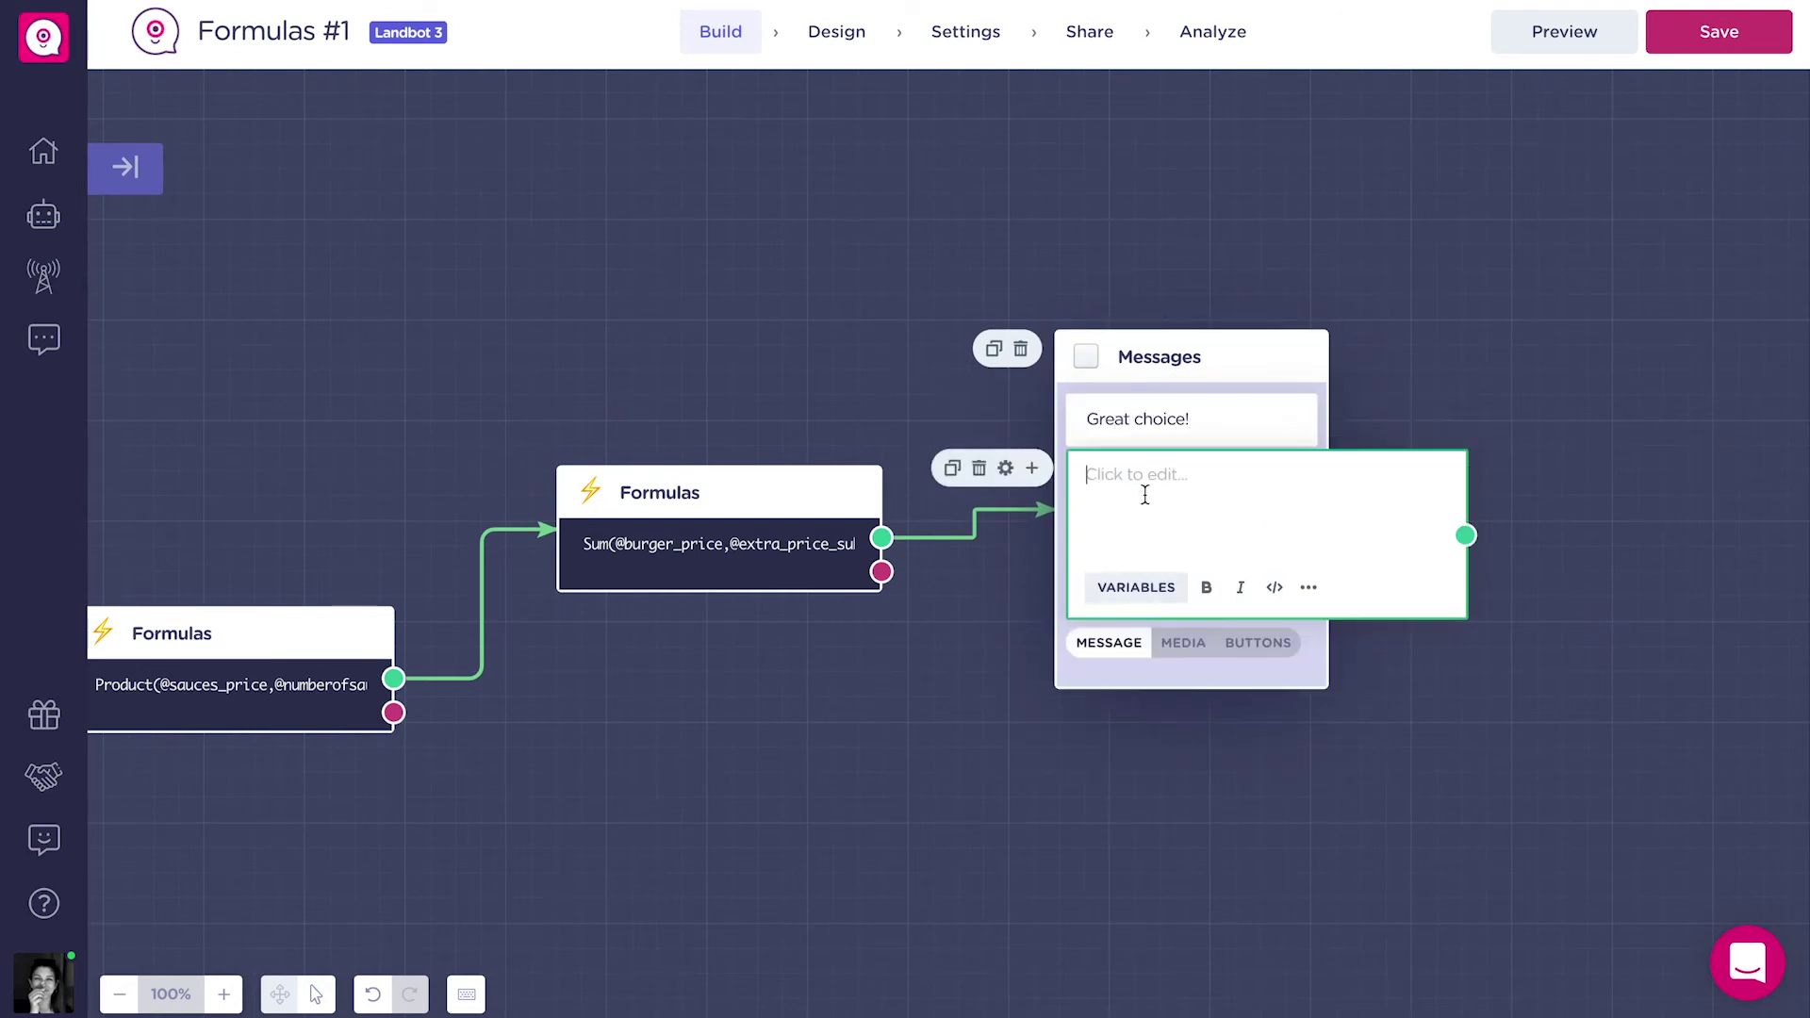
pyautogui.write('Your order:')
# Insert the burger, extras, sauces and price_no_discount variables into the order recap message.
pyautogui.click(1136, 587)
pyautogui.write('bu')
pyautogui.click(1269, 679)
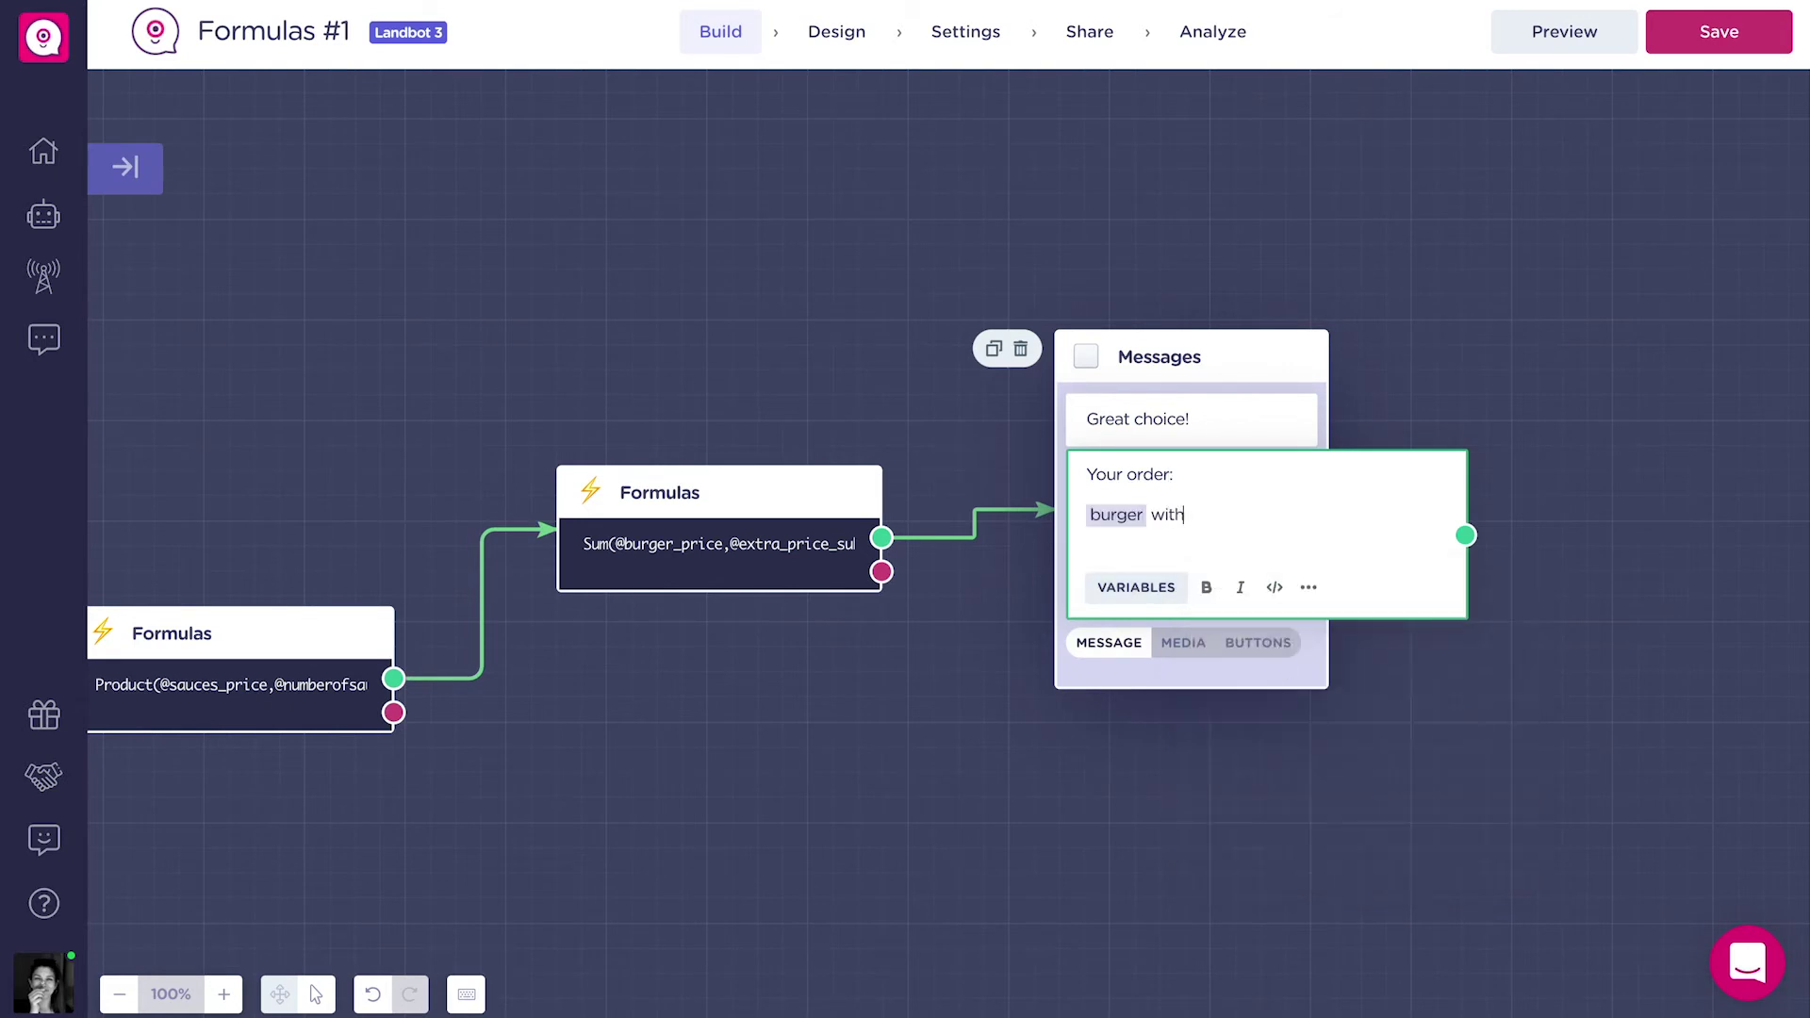
pyautogui.click(1136, 588)
pyautogui.write('ex')
pyautogui.click(1266, 675)
pyautogui.click(1135, 587)
pyautogui.write('sa')
pyautogui.click(1304, 714)
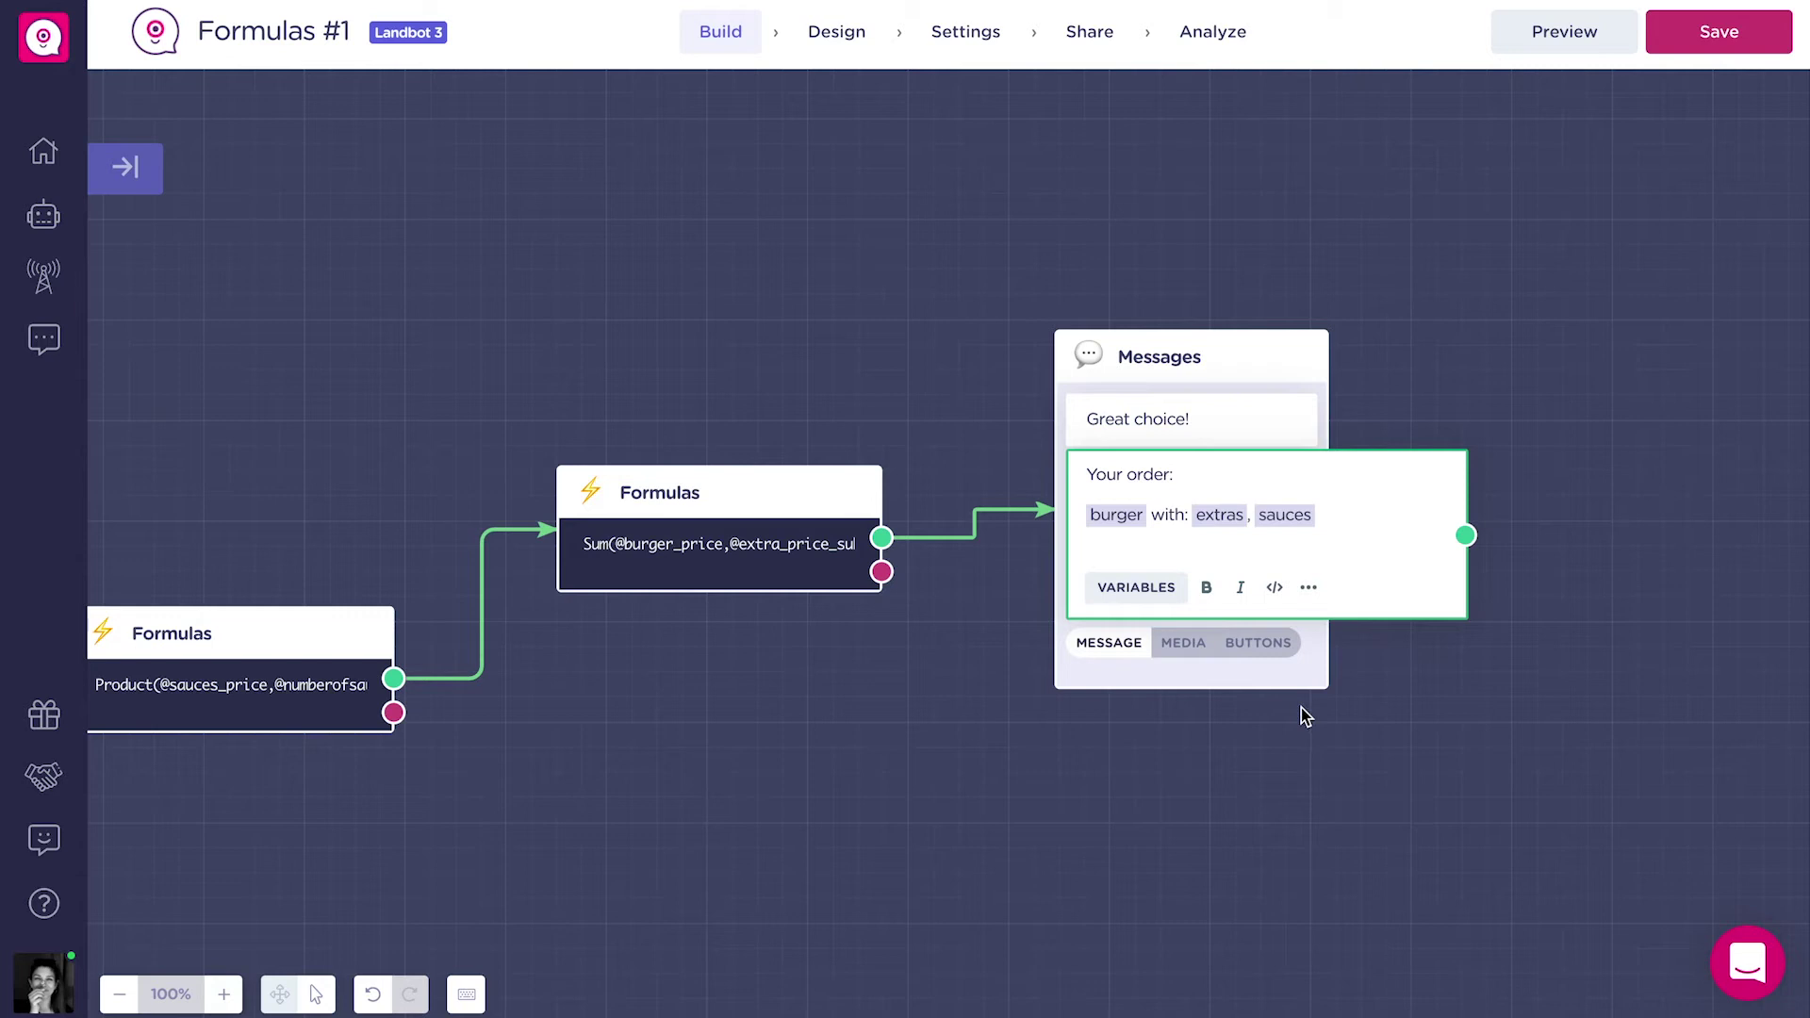
pyautogui.click(1136, 587)
pyautogui.write('price_')
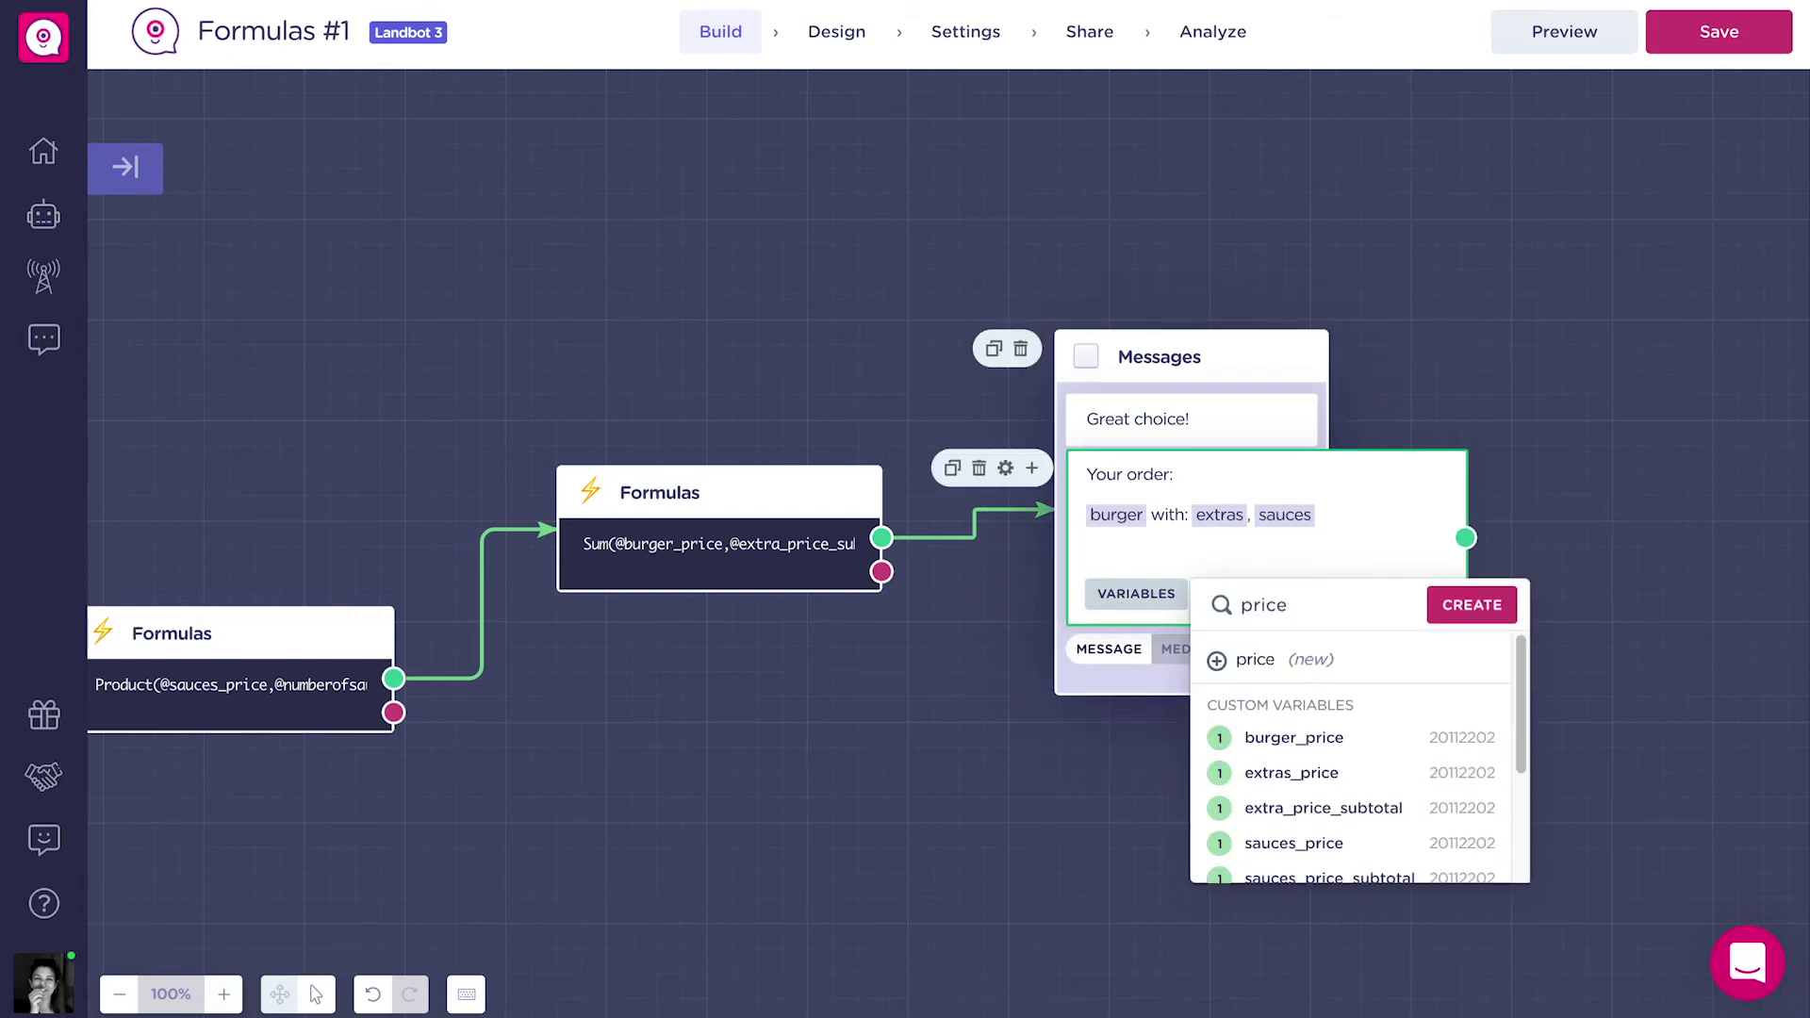
pyautogui.write('no')
pyautogui.click(1269, 735)
pyautogui.click(1567, 573)
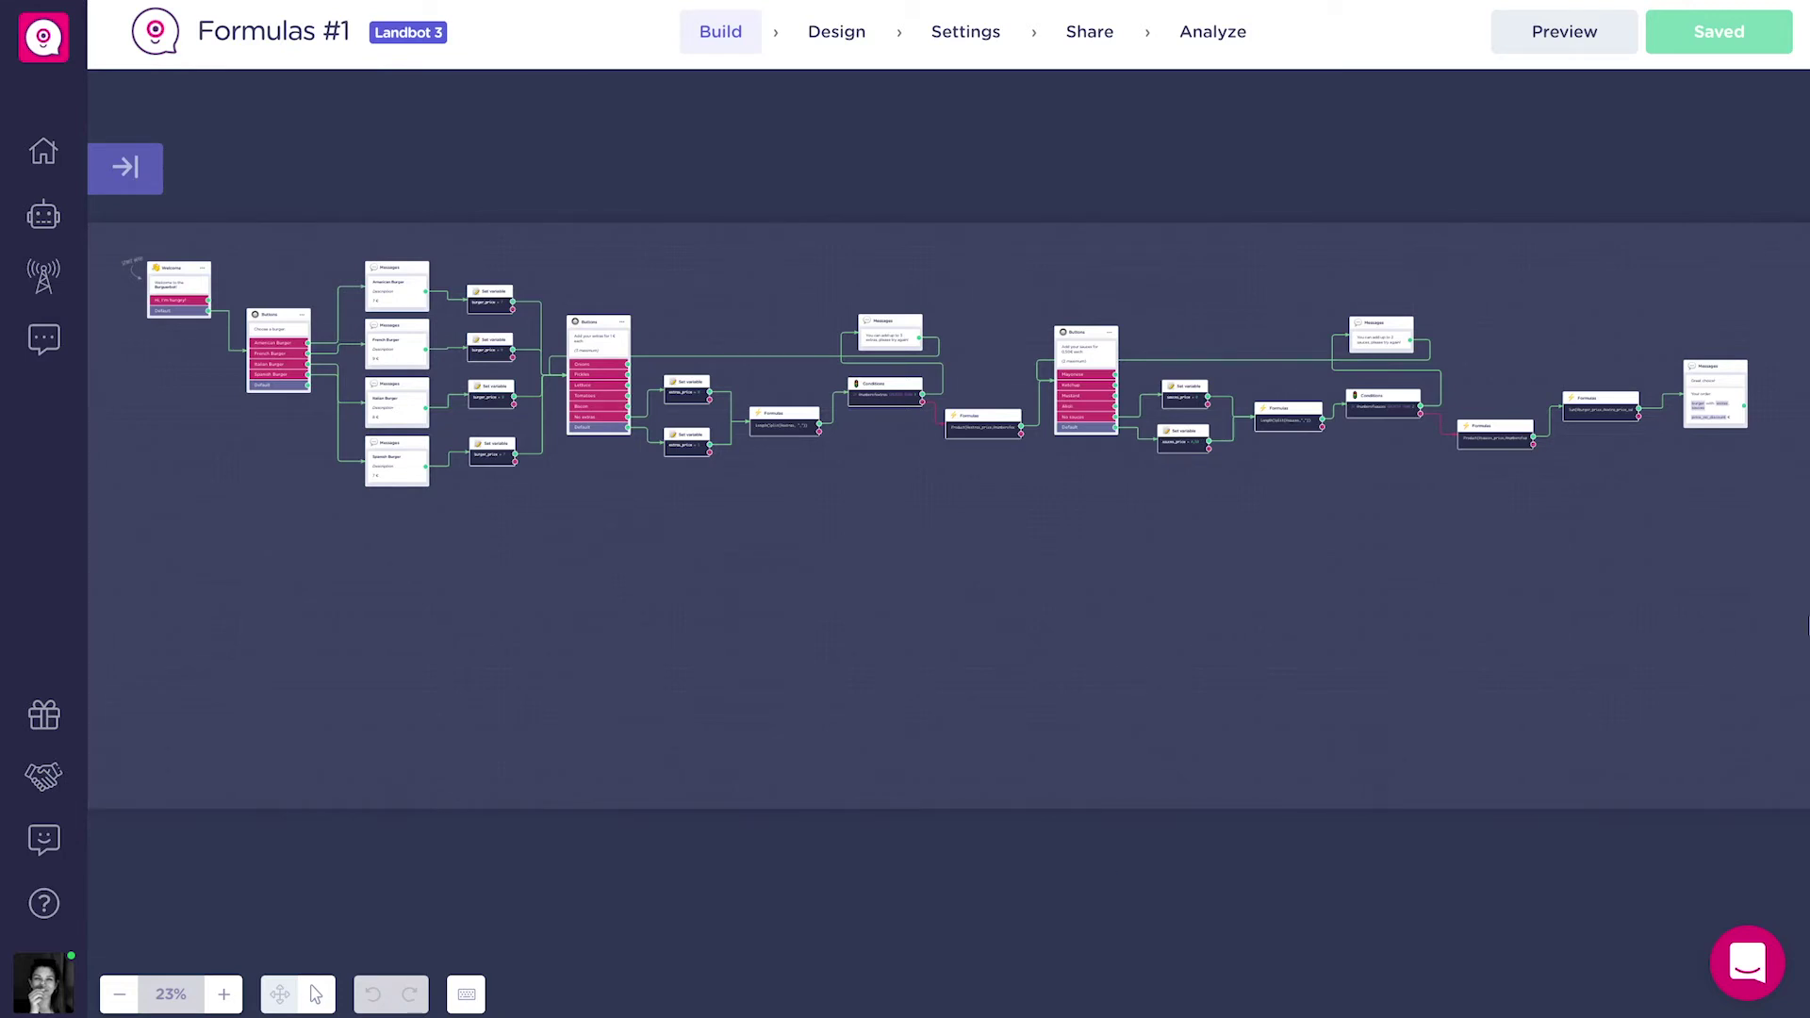
# Add a Buttons block after the recap message asking 'Please, select'.
pyautogui.moveTo(1747, 408)
pyautogui.moveTo(1744, 411); pyautogui.dragTo(312, 627)
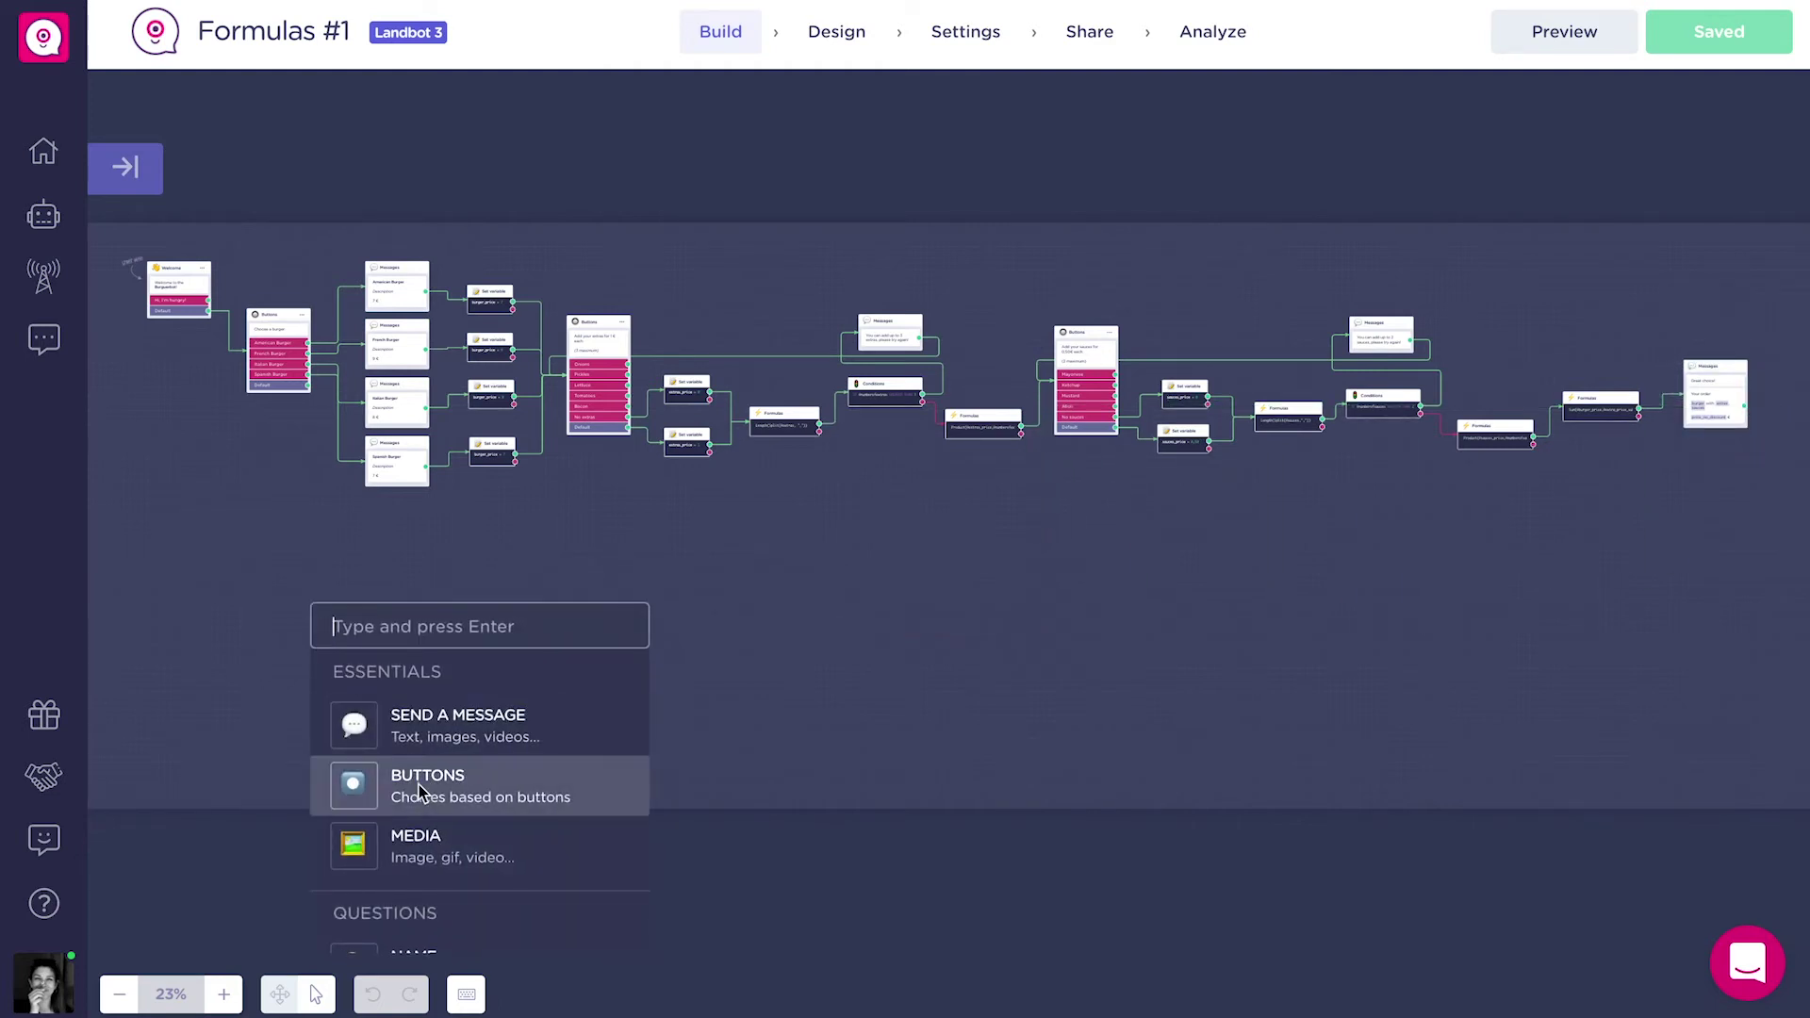
pyautogui.click(418, 784)
pyautogui.scroll(3, 351, 684)
pyautogui.scroll(4, 350, 683)
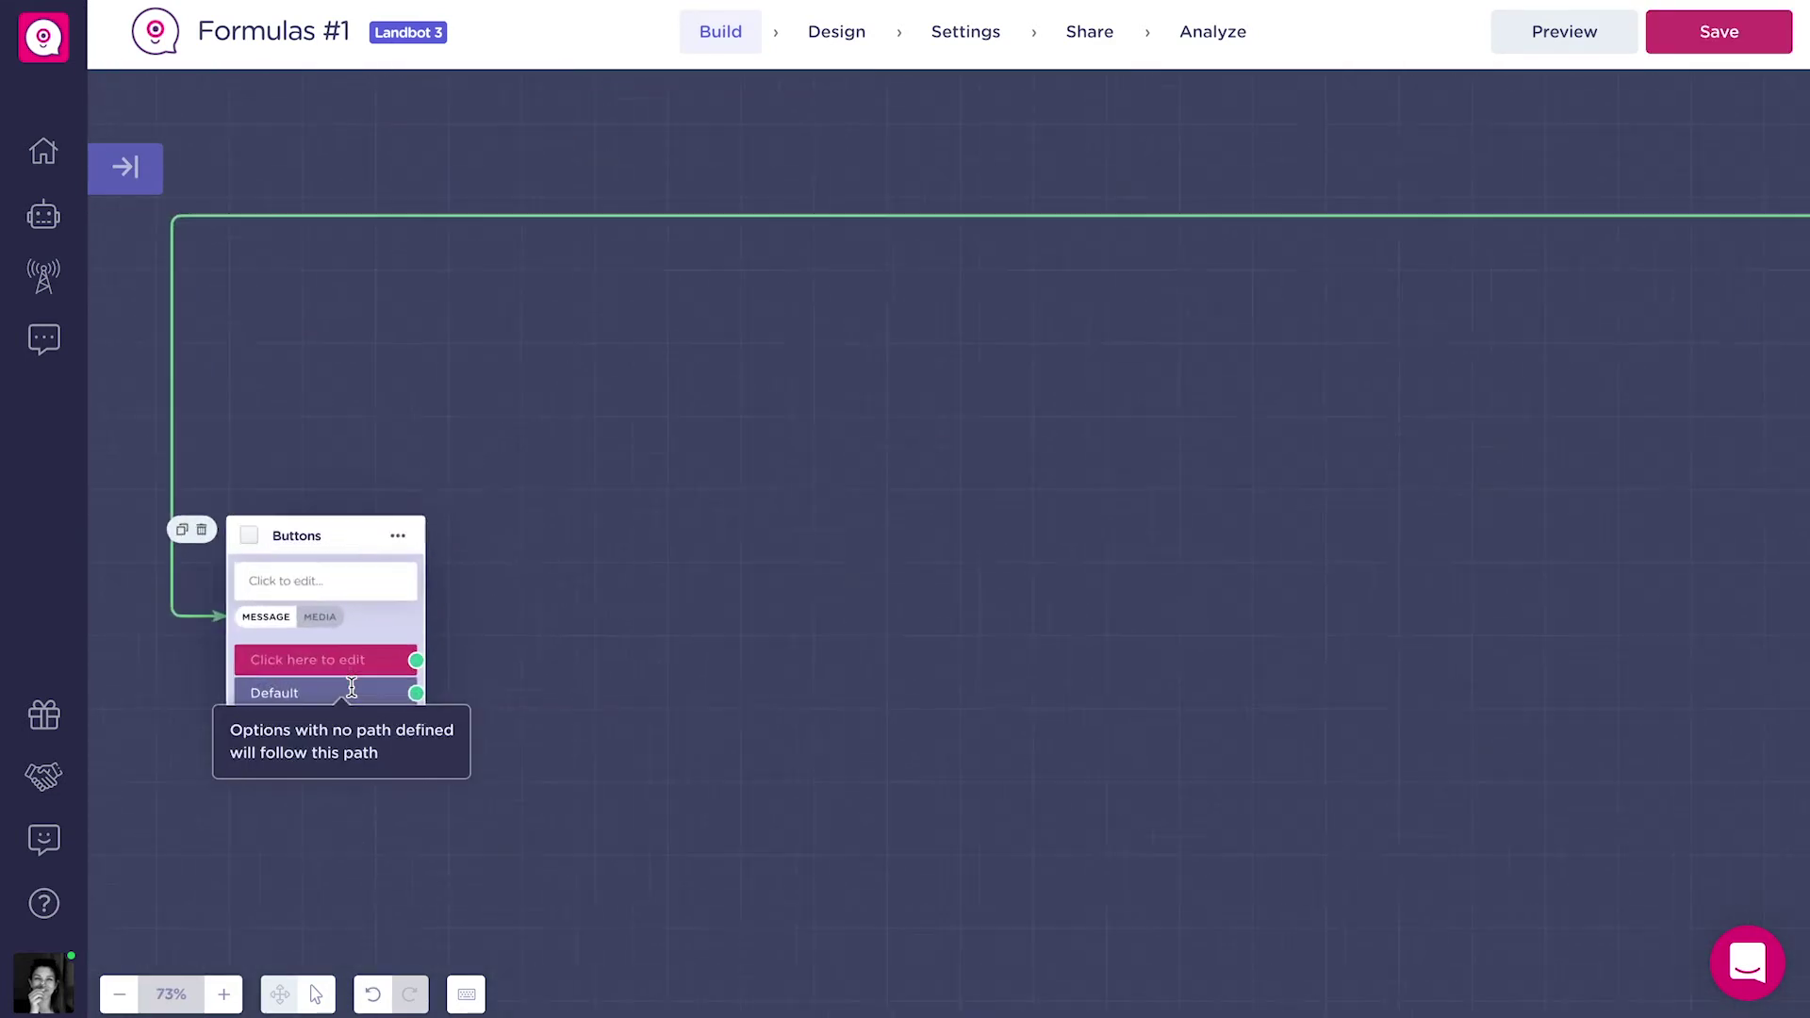
pyautogui.moveTo(352, 465); pyautogui.dragTo(456, 299)
pyautogui.click(455, 359)
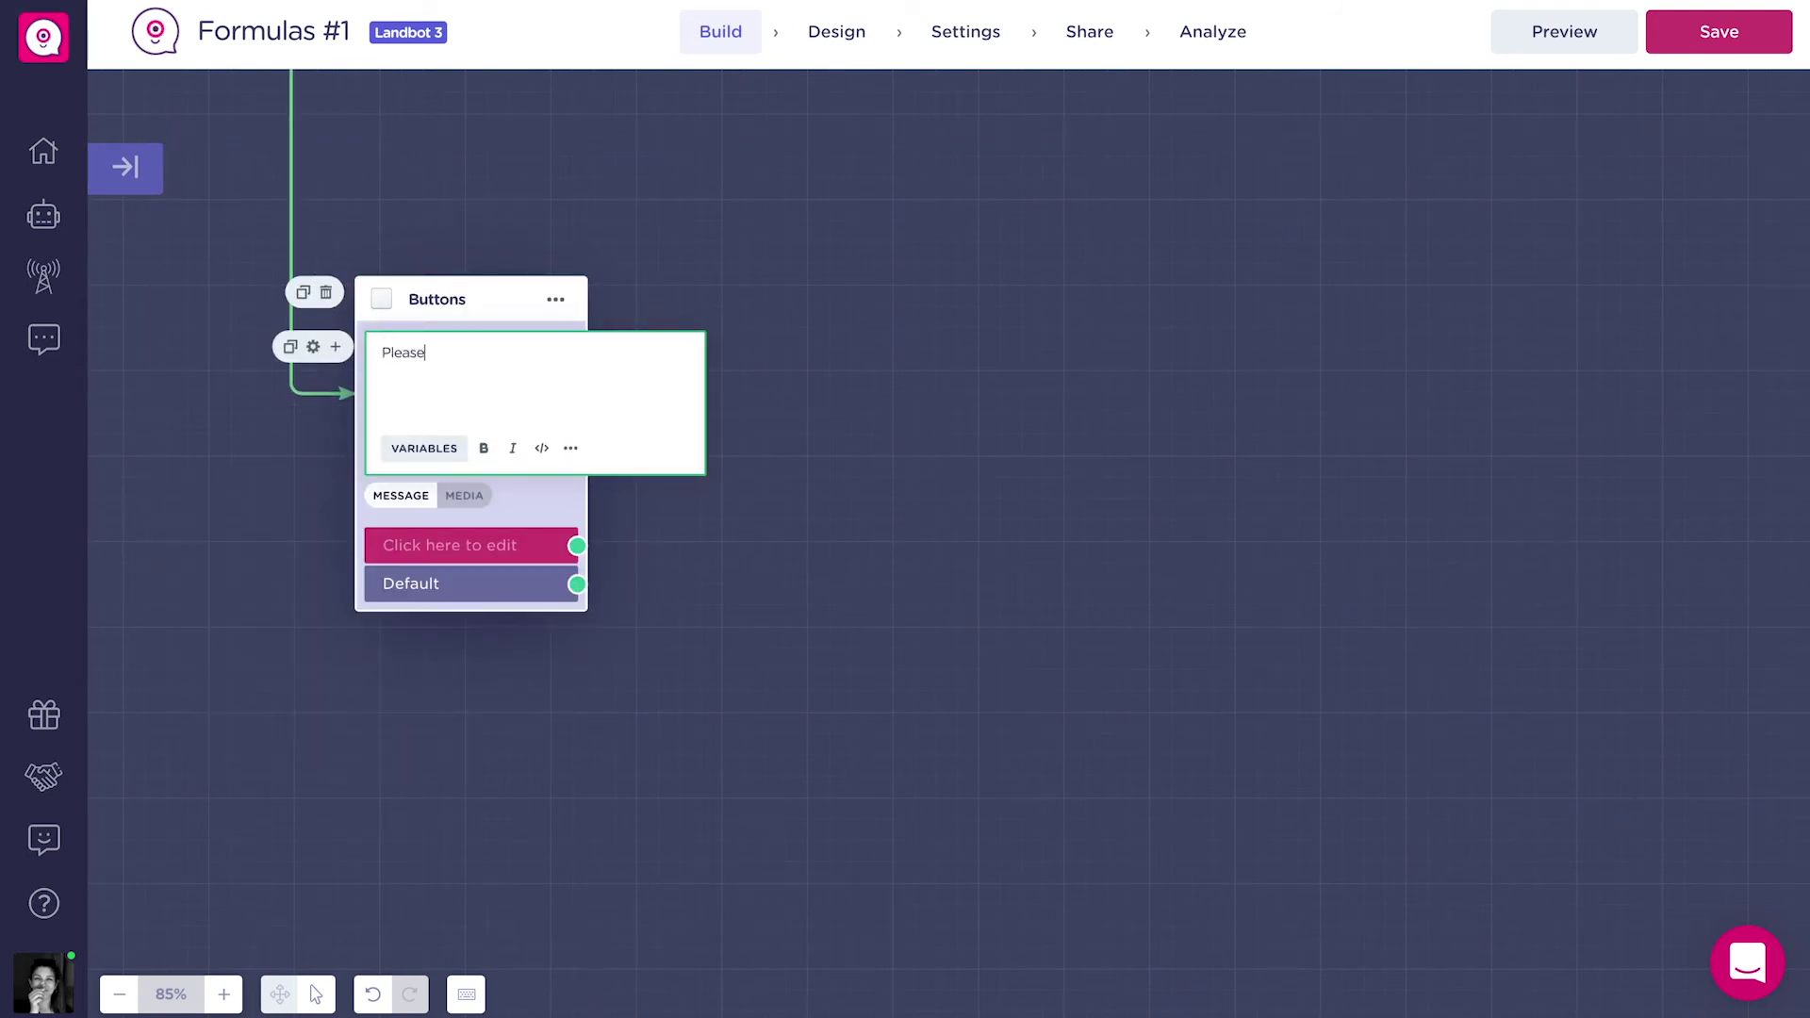
pyautogui.write('Please, select the type of membership that you own in order to get a discount.')
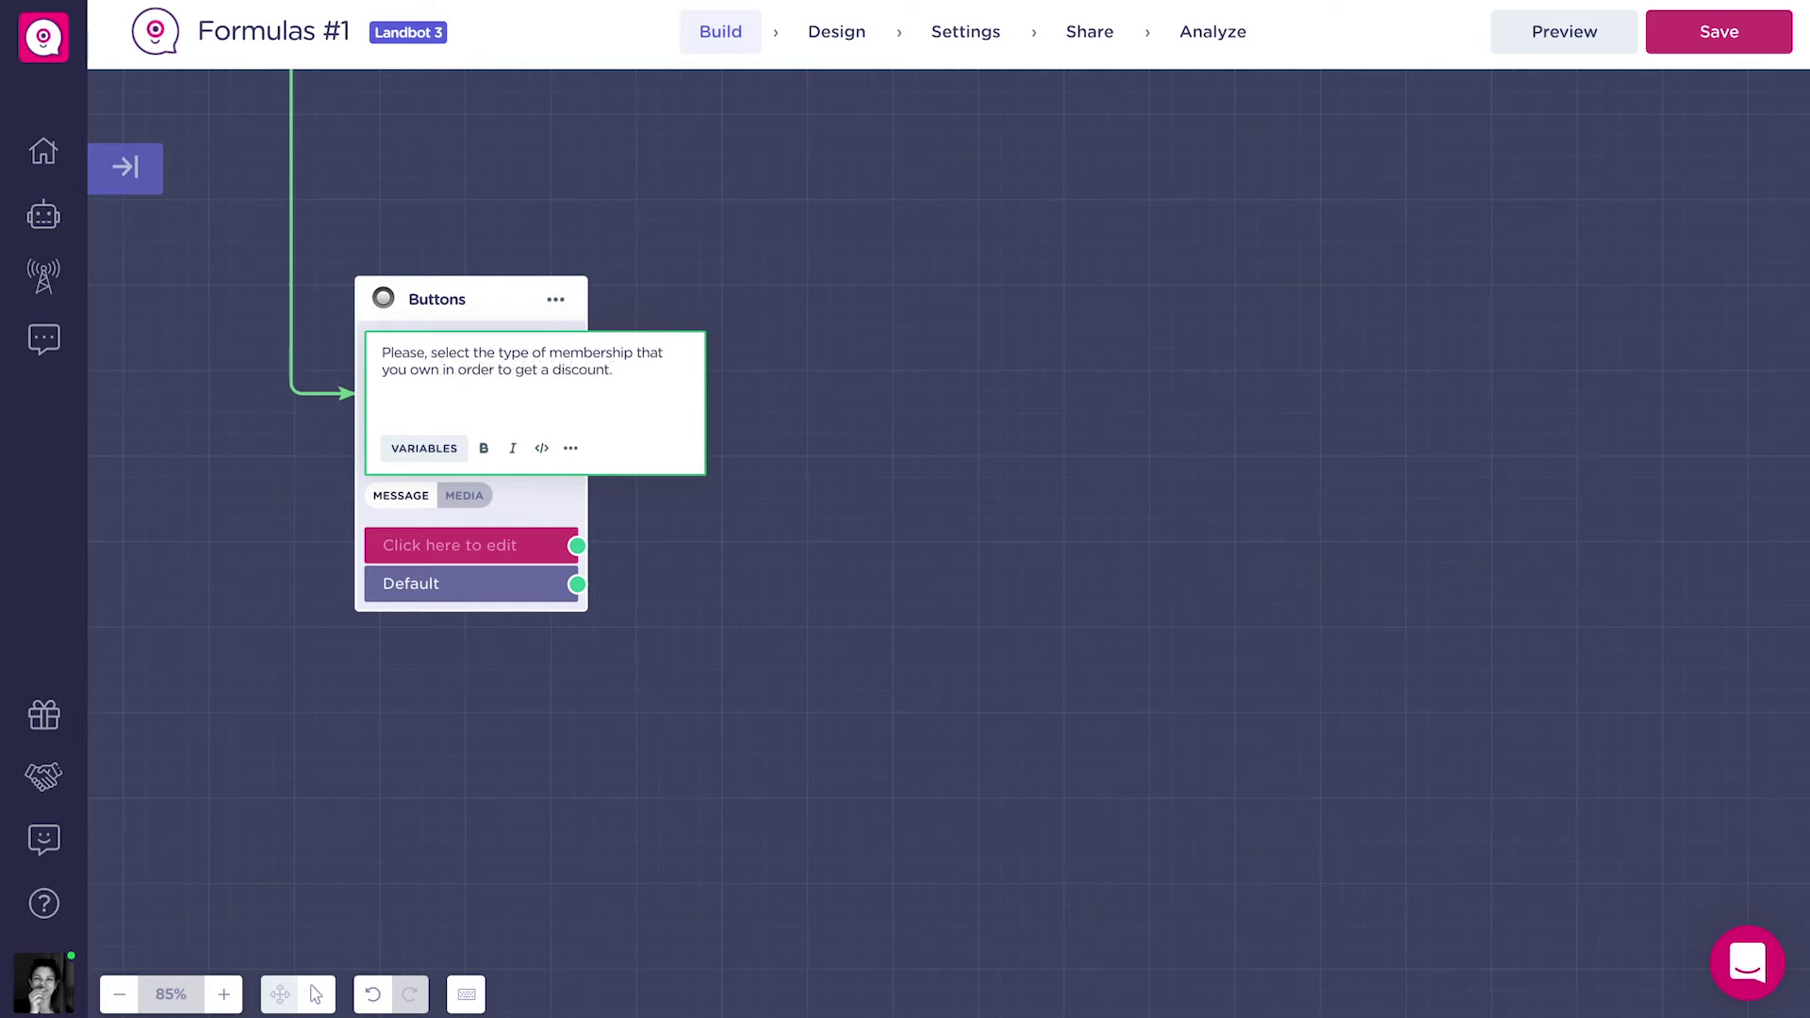
# Give the buttons the options Premium, Family, Gold and 'I don't have a membership'.
pyautogui.click(524, 541)
pyautogui.write('Premium')
pyautogui.press('Return')
pyautogui.write('F')
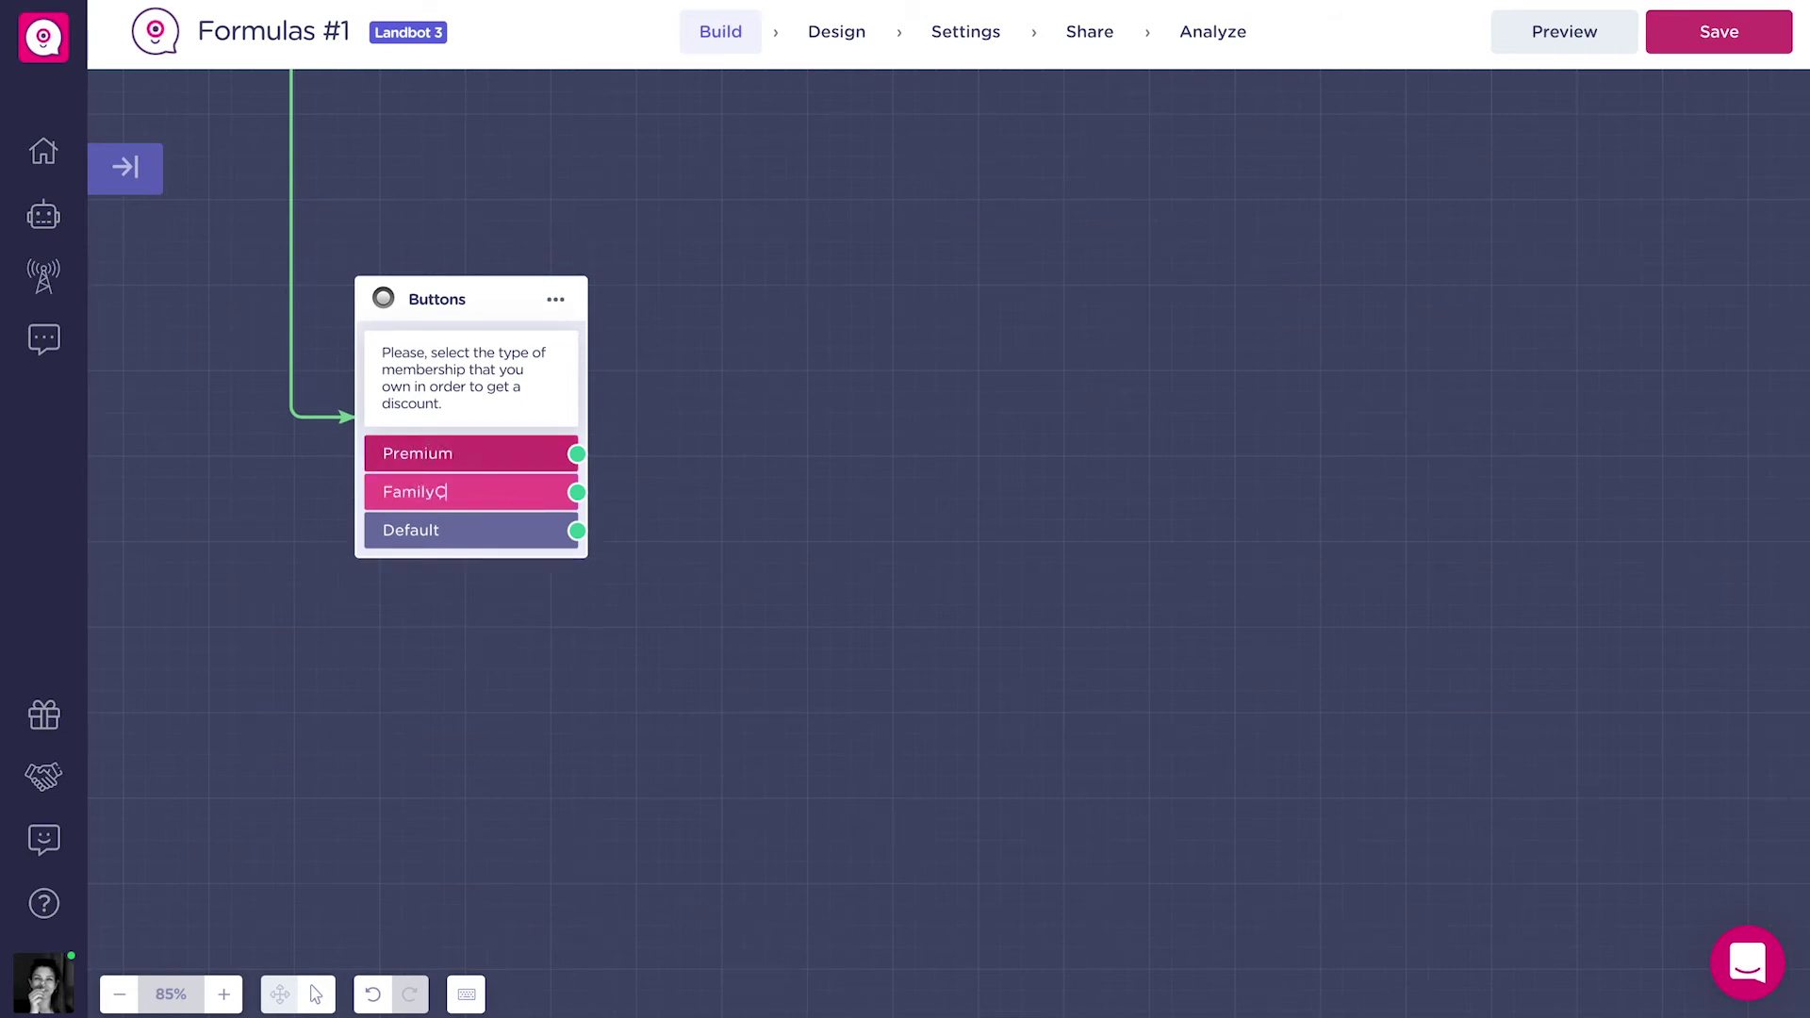
pyautogui.write('amily')
pyautogui.press('Return')
pyautogui.write('Go')
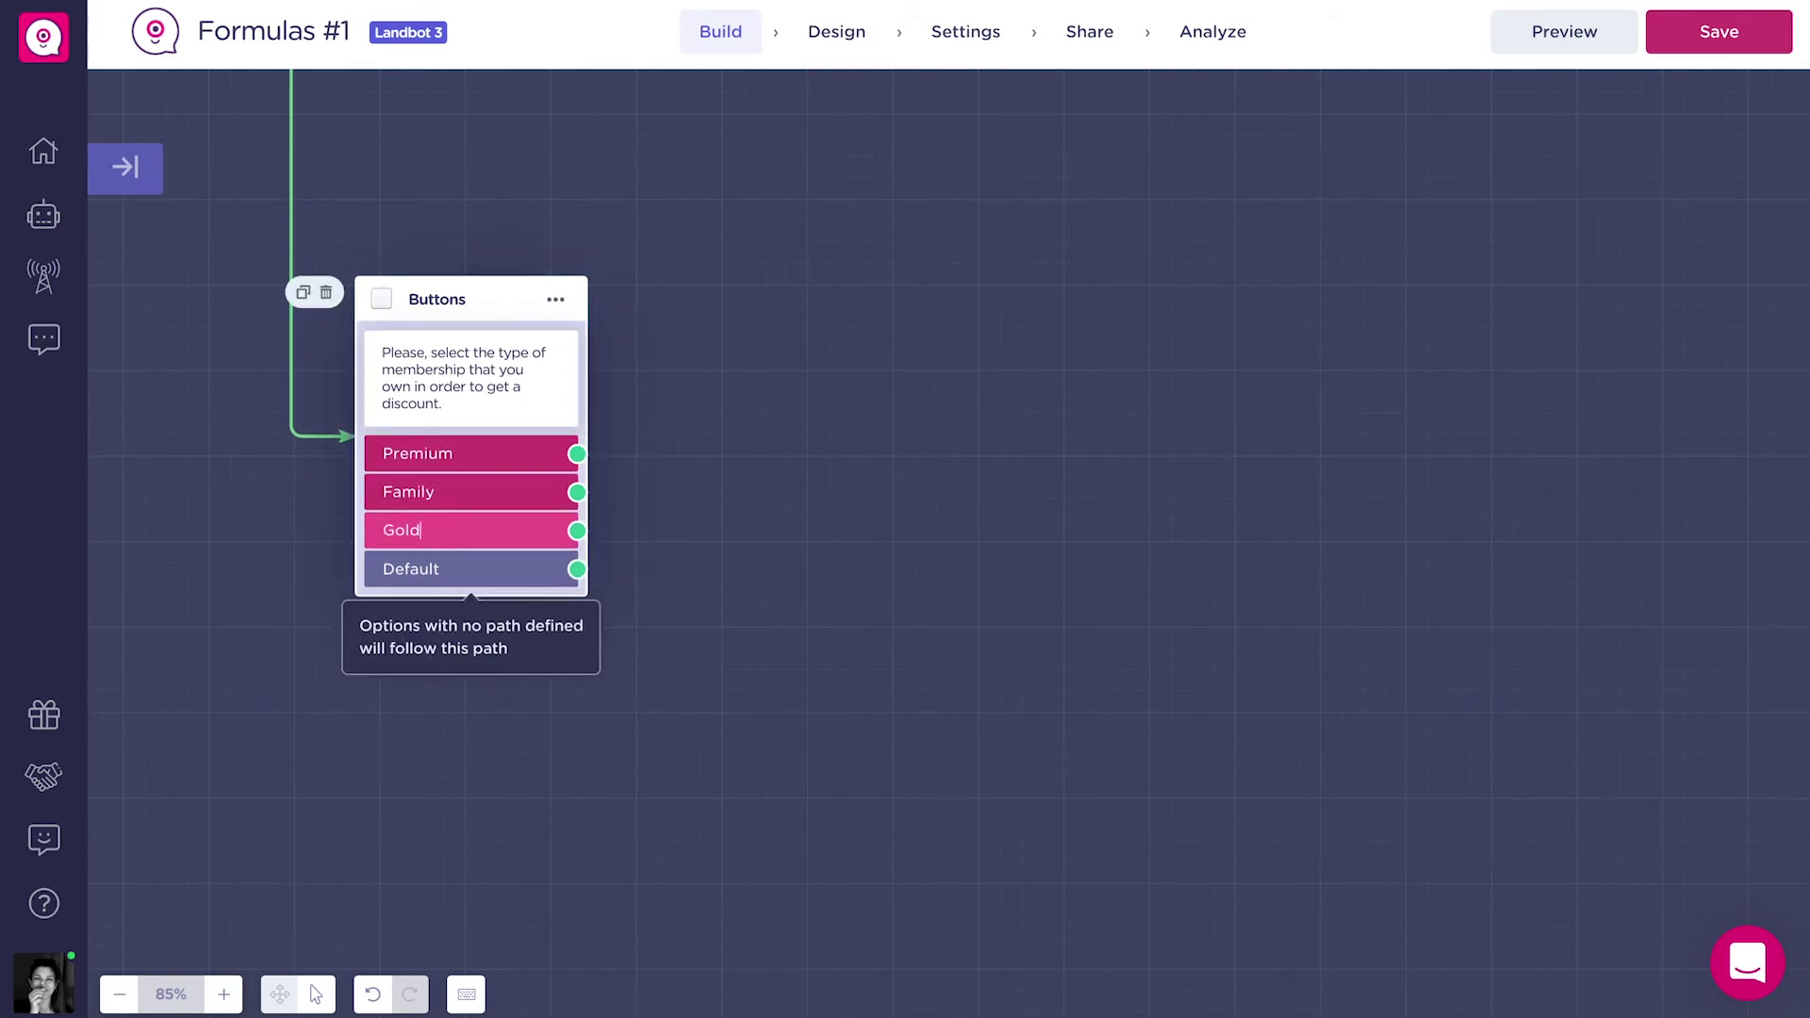
pyautogui.write('ld')
pyautogui.press('Return')
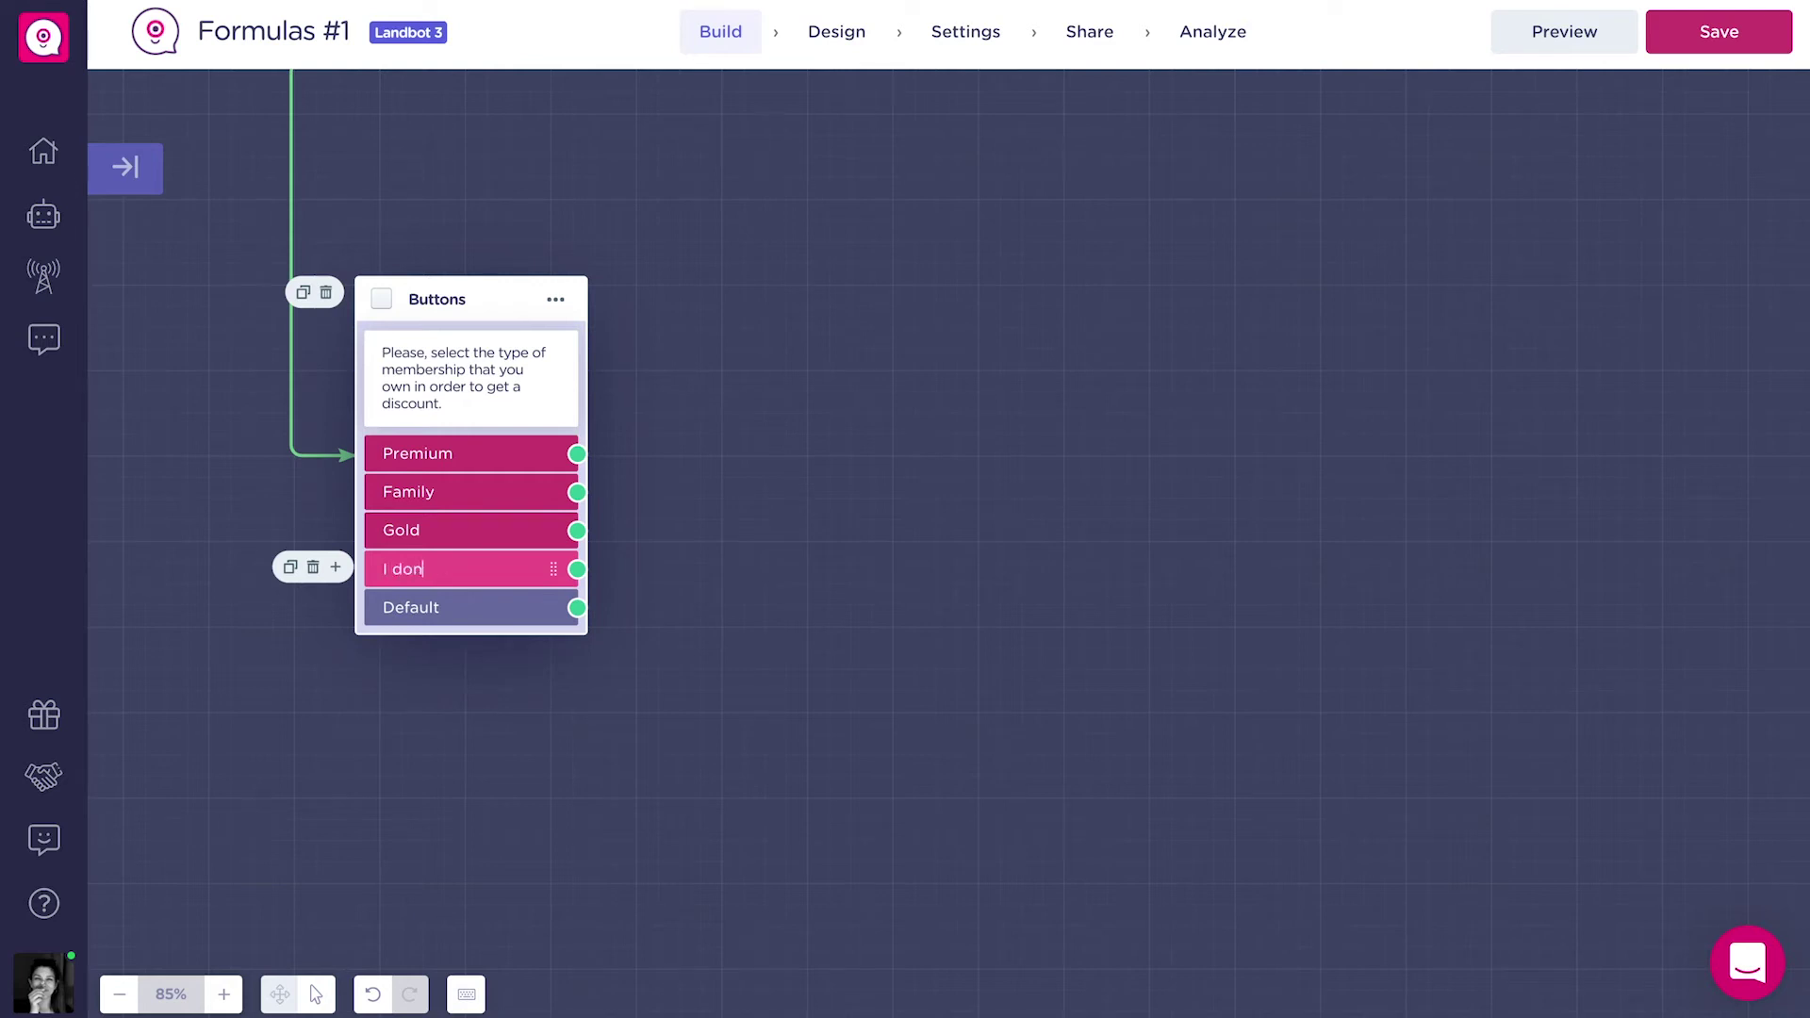
pyautogui.write("I don't have a c")
pyautogui.press('BackSpace')
pyautogui.write('membership')
pyautogui.click(782, 601)
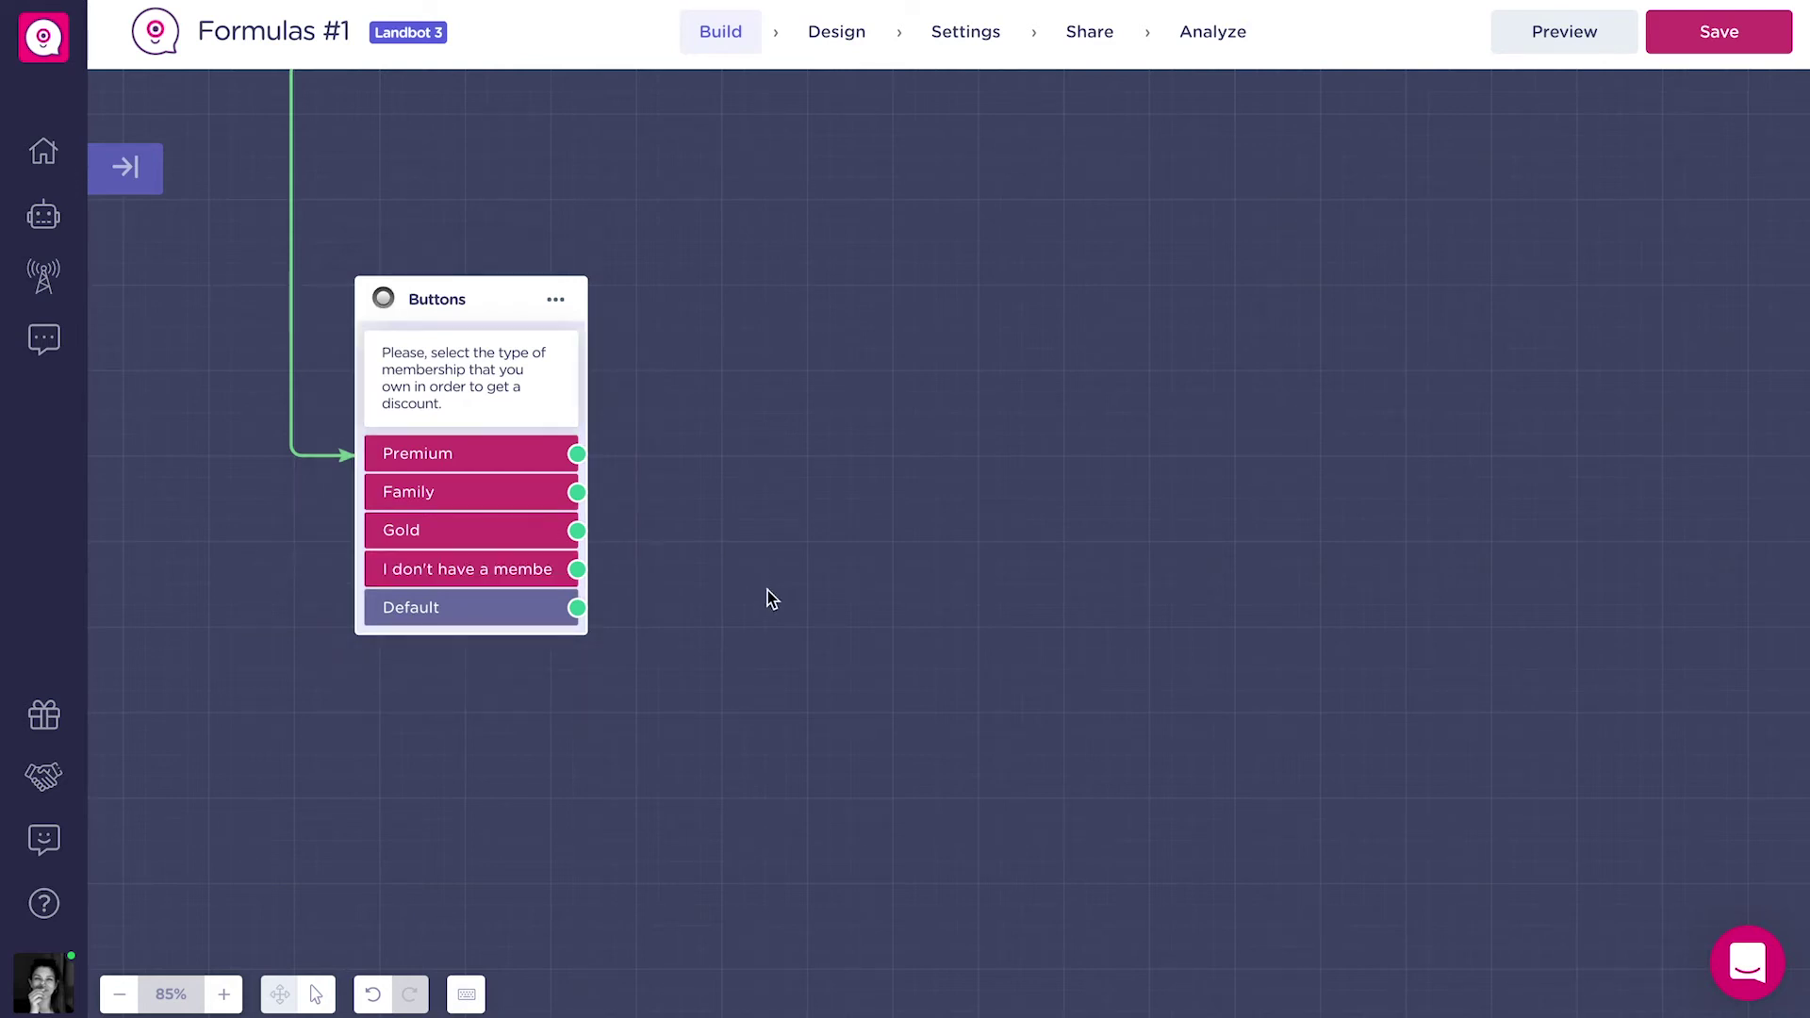
# Save the button answer in a new membership_type variable.
pyautogui.doubleClick(472, 377)
pyautogui.click(274, 864)
pyautogui.write('membership_type')
pyautogui.click(279, 913)
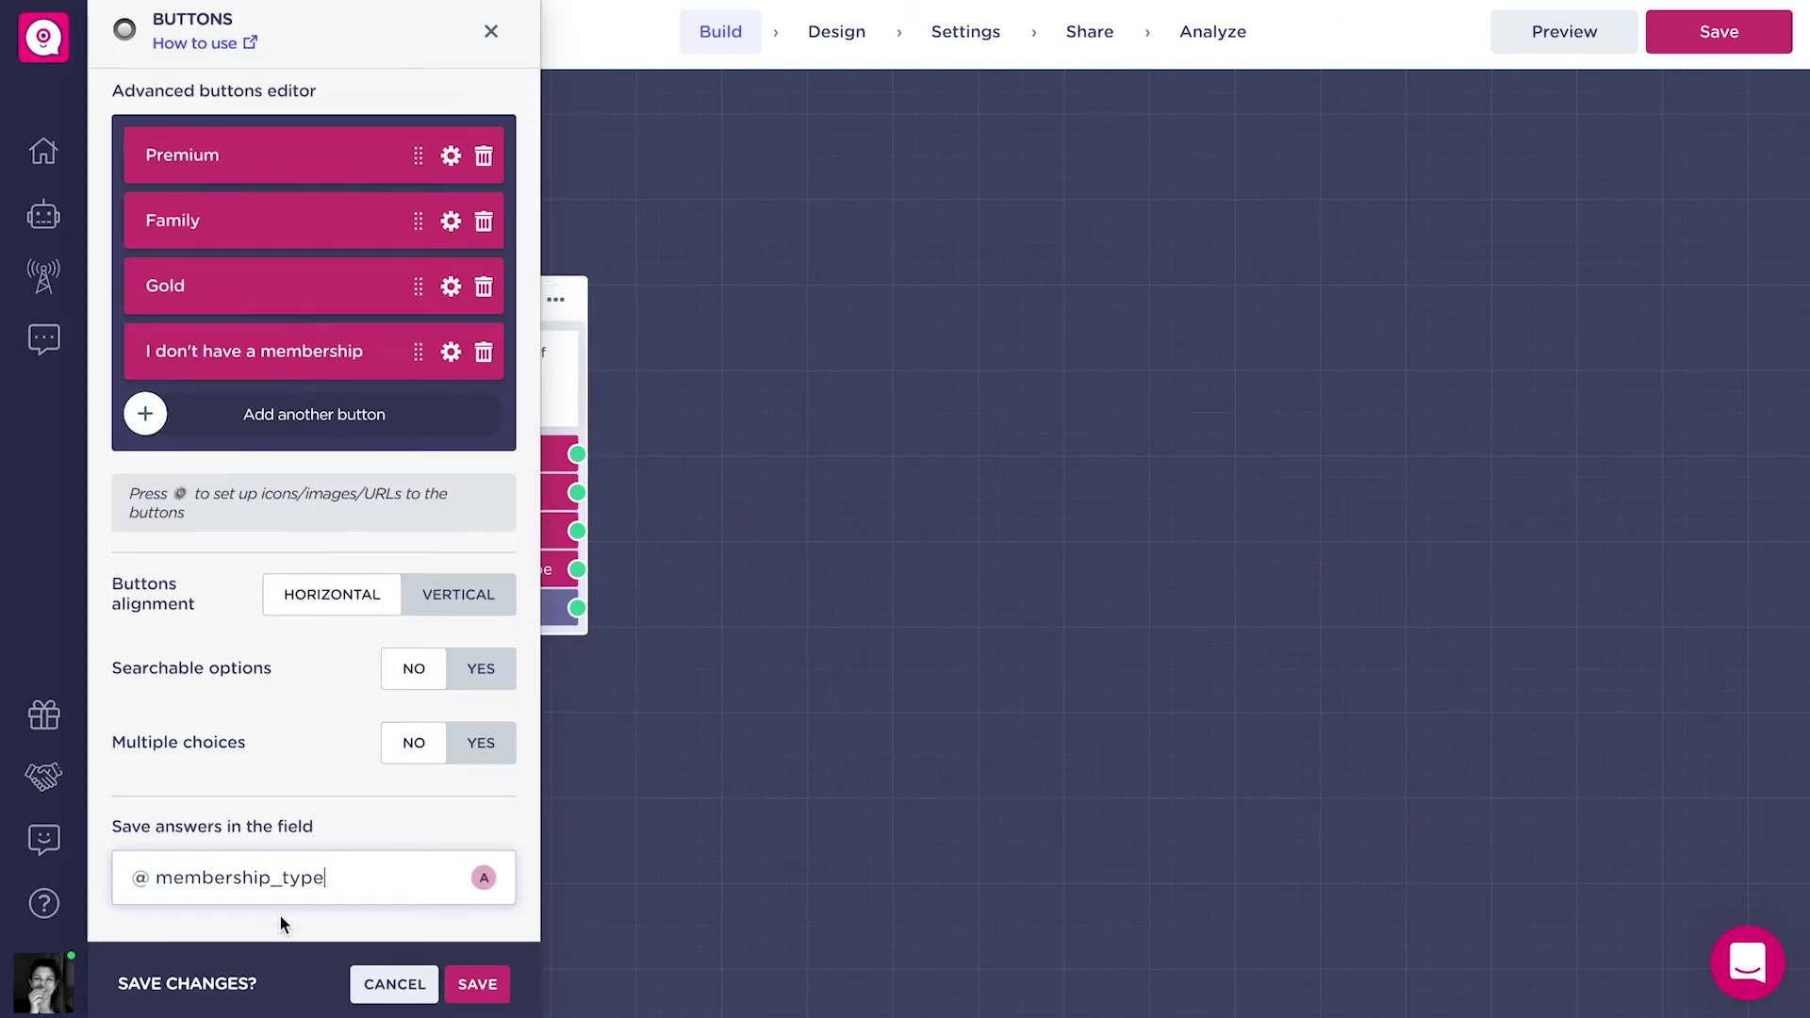
pyautogui.click(477, 984)
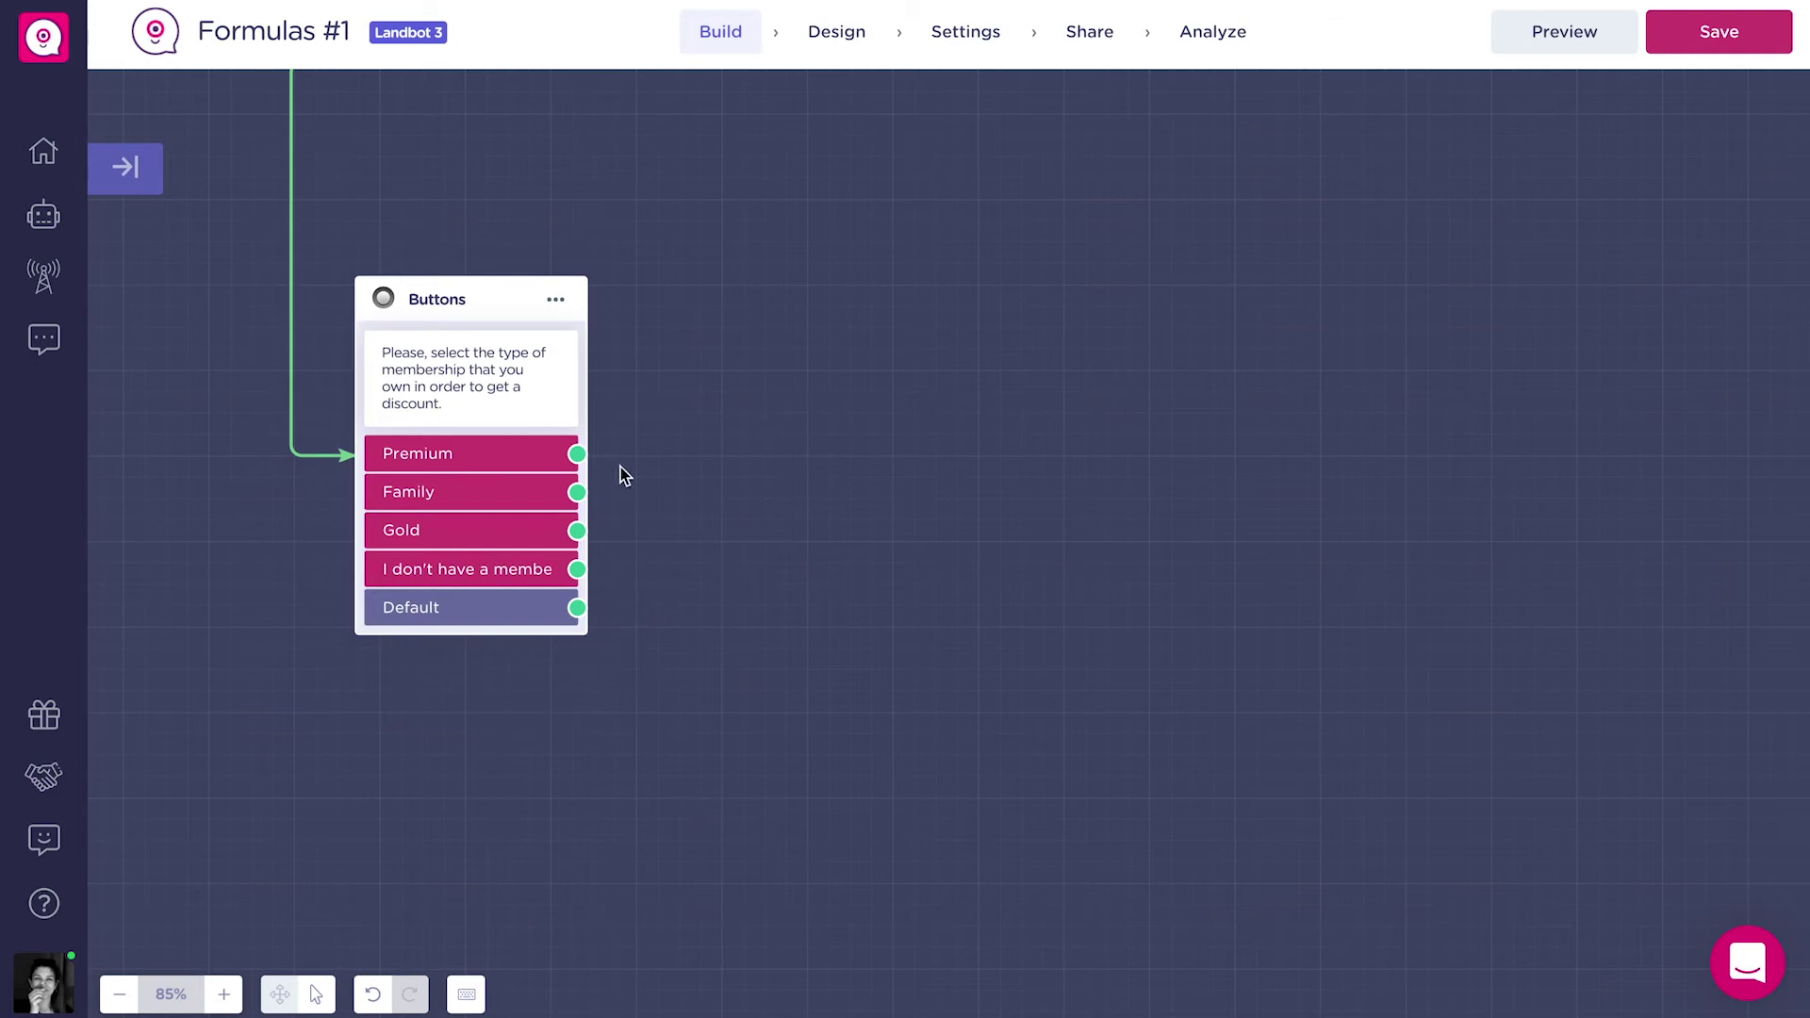
pyautogui.moveTo(577, 453); pyautogui.dragTo(704, 271)
# Add a Set Variable block after Premium setting a new number variable percentage to 50.
pyautogui.write('set')
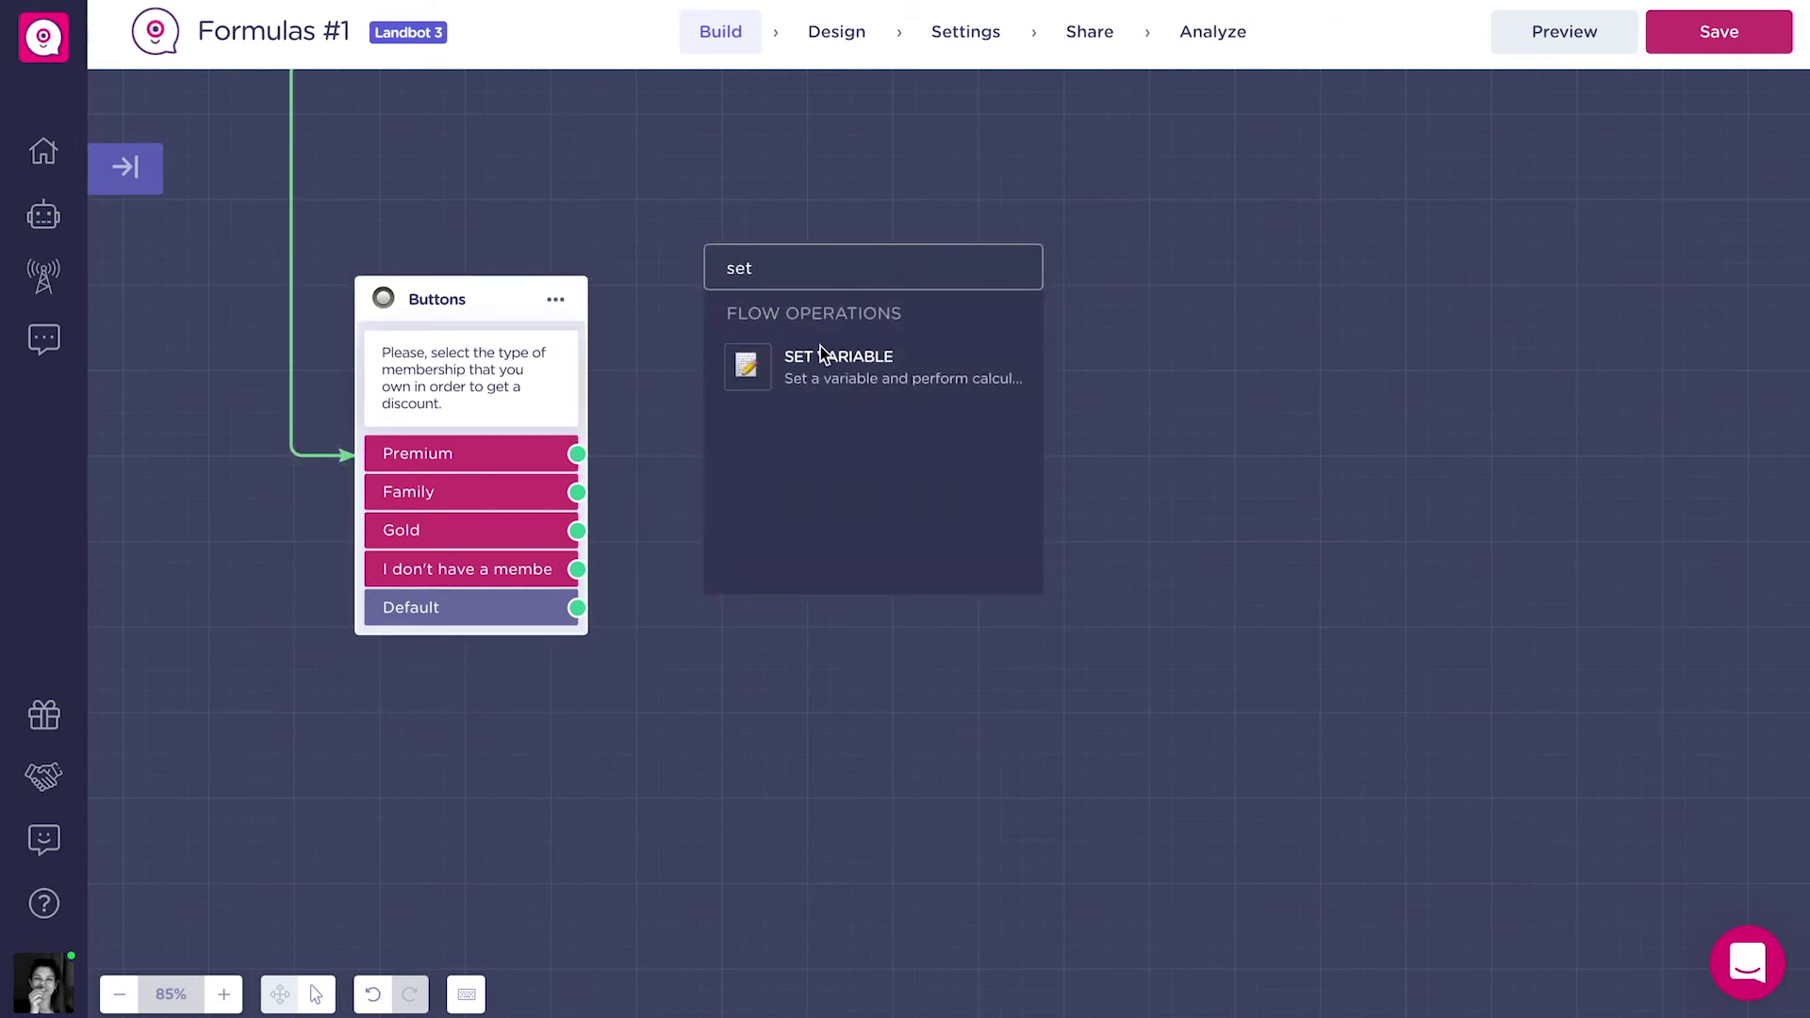
pyautogui.click(834, 372)
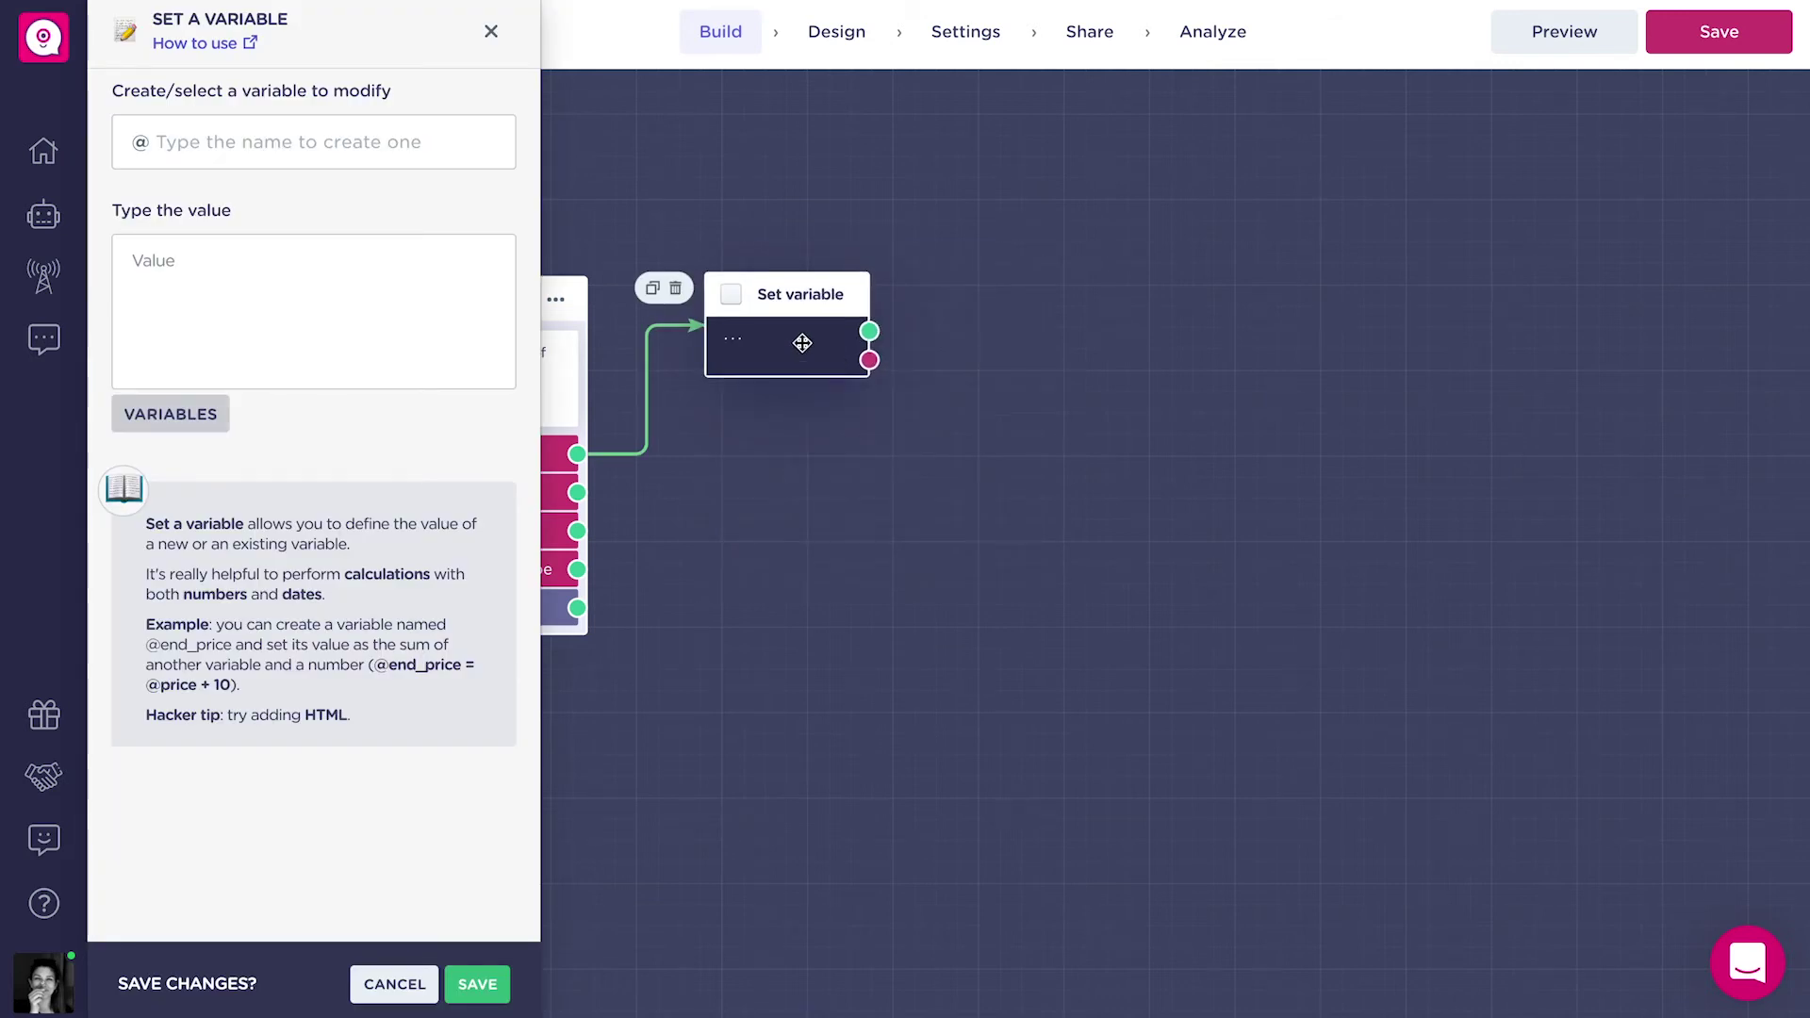
pyautogui.click(461, 141)
pyautogui.write('percentage')
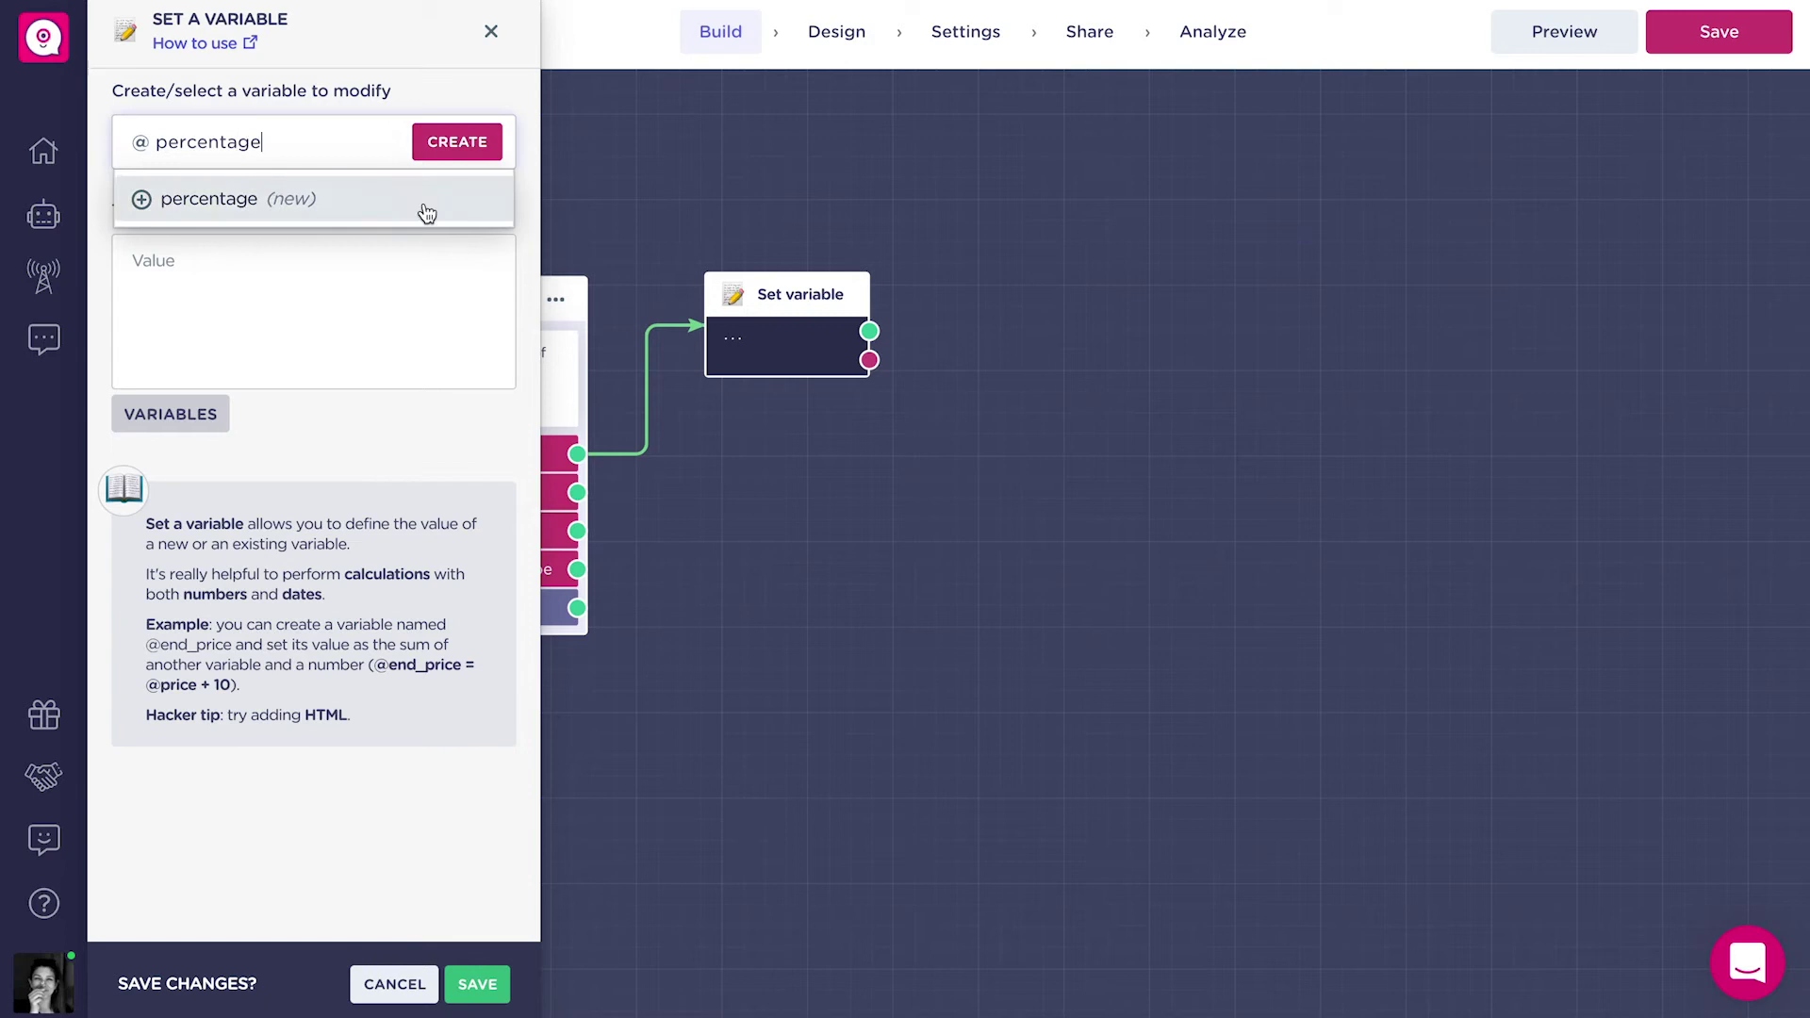
pyautogui.click(425, 211)
pyautogui.click(396, 295)
pyautogui.click(226, 231)
pyautogui.click(358, 350)
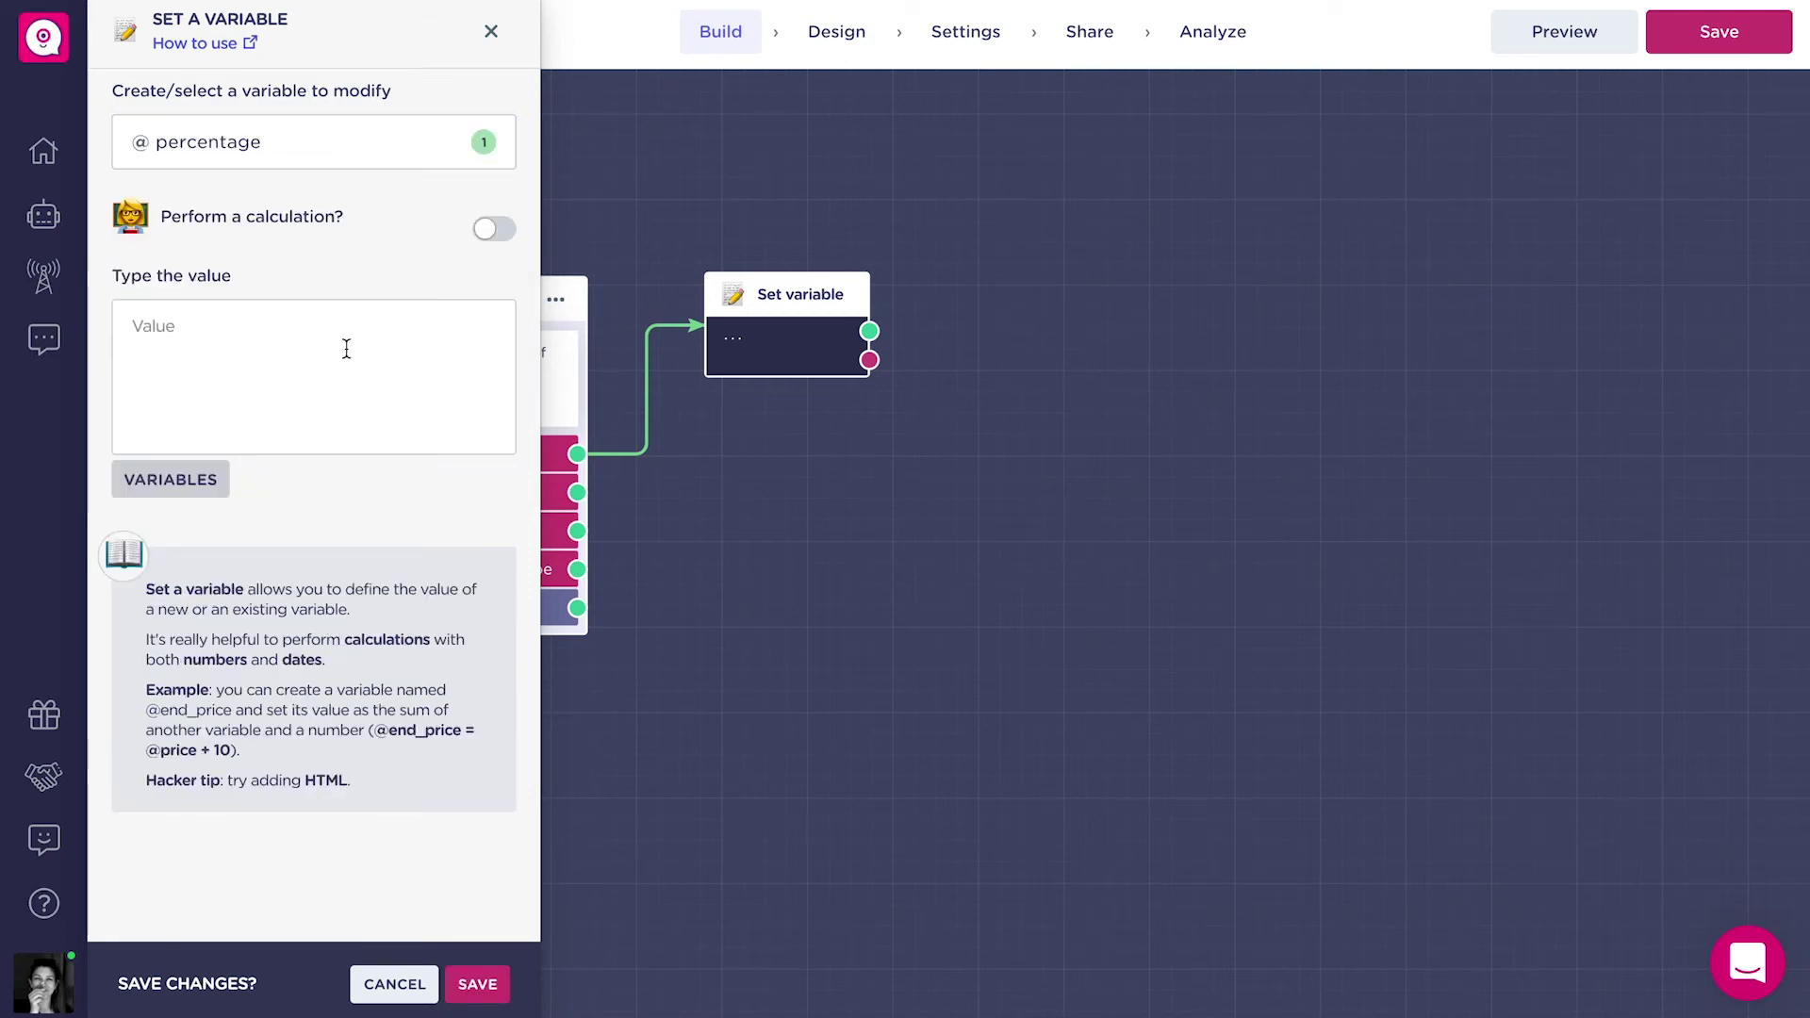
pyautogui.click(346, 349)
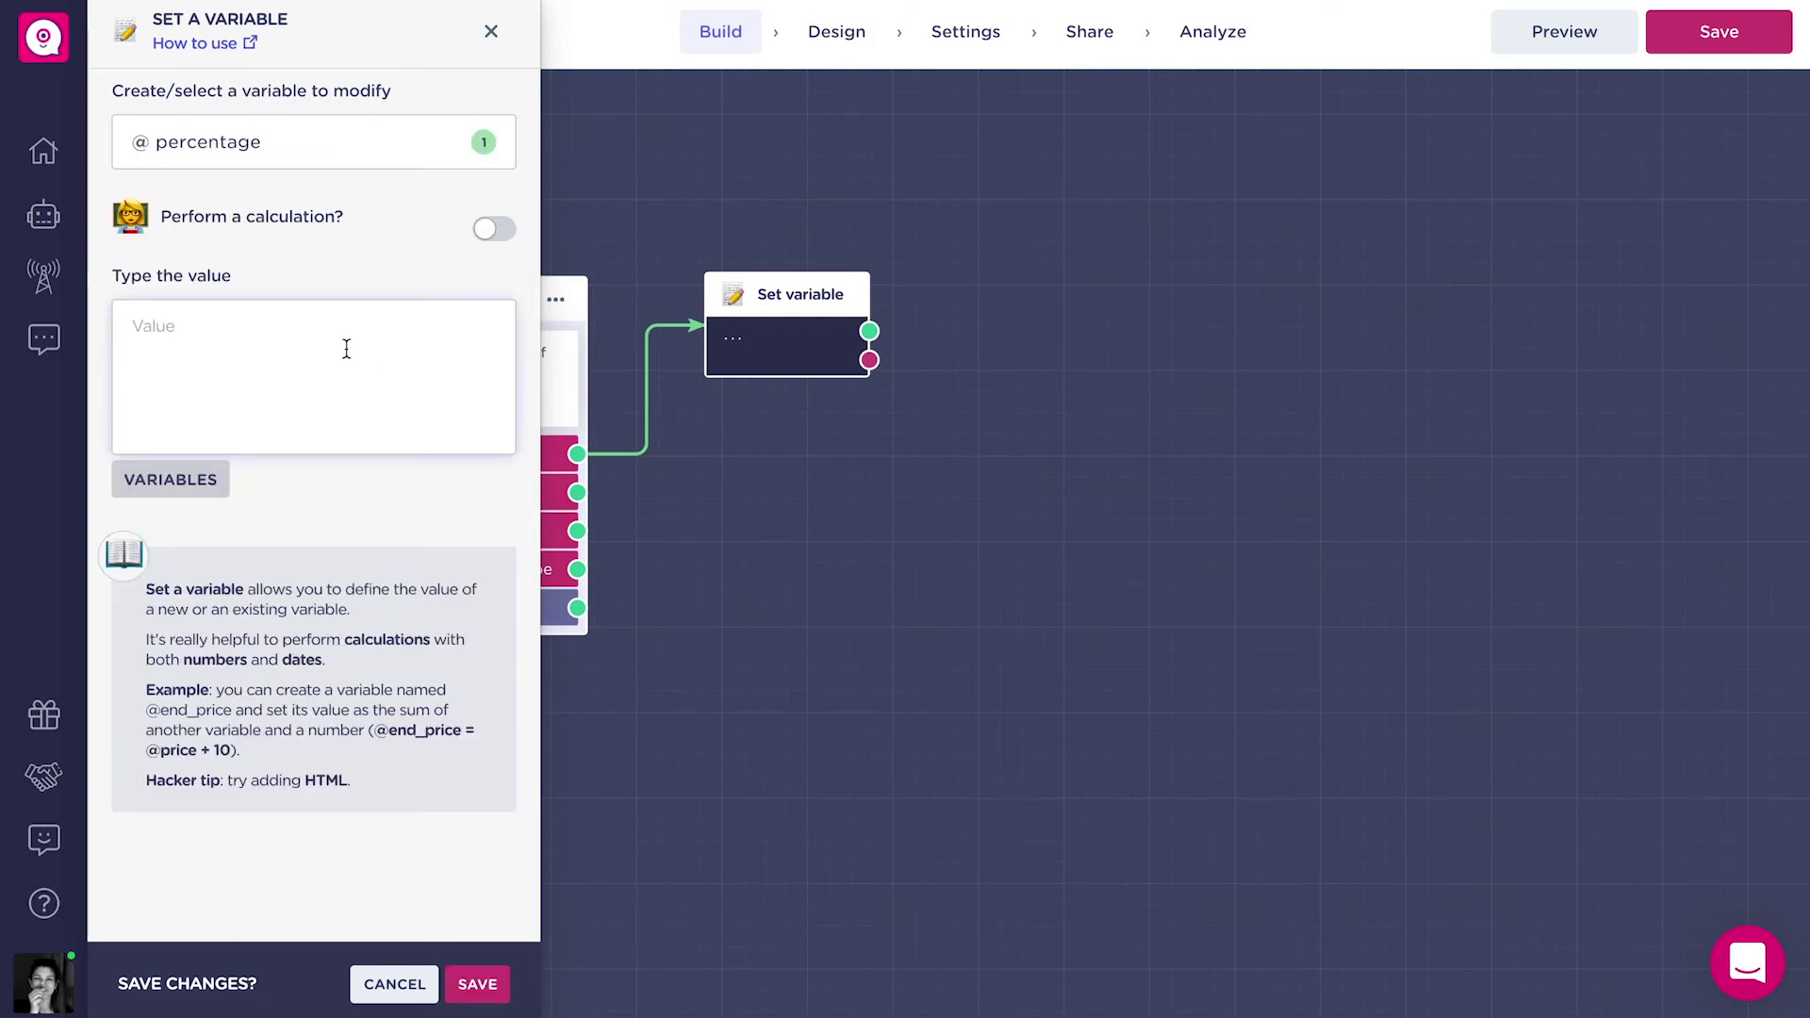
pyautogui.write('50')
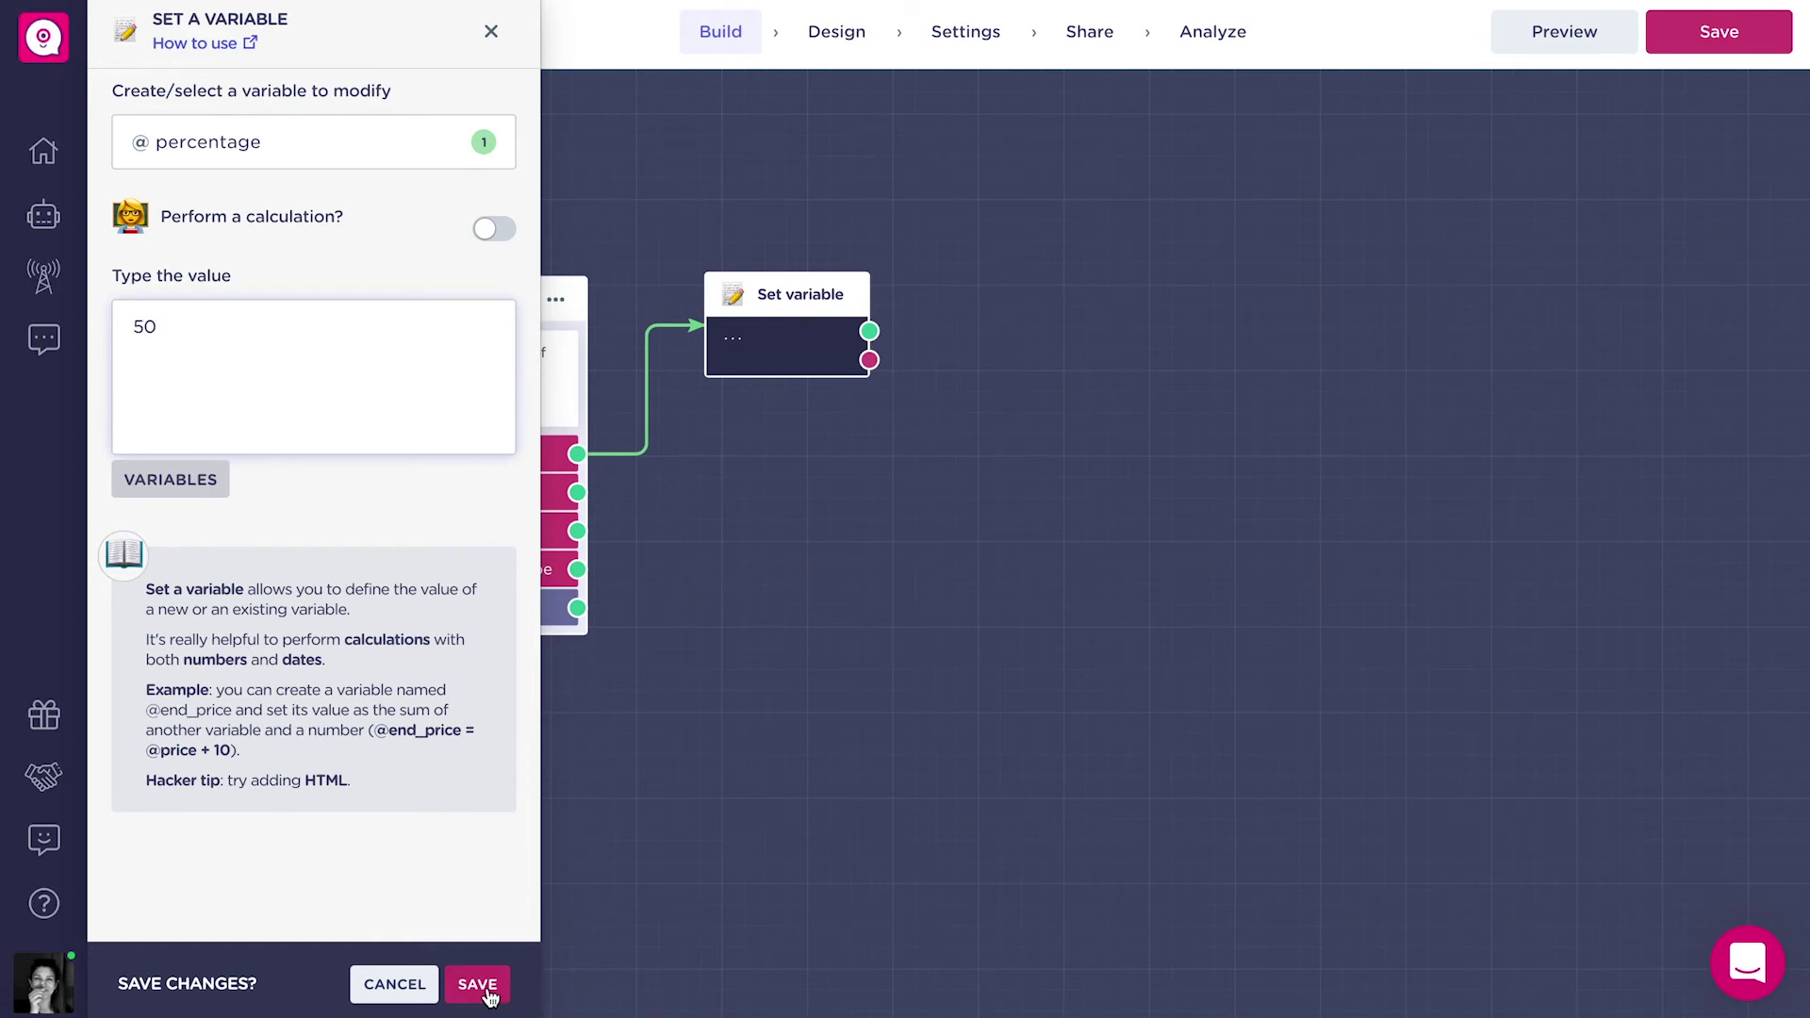
pyautogui.click(478, 984)
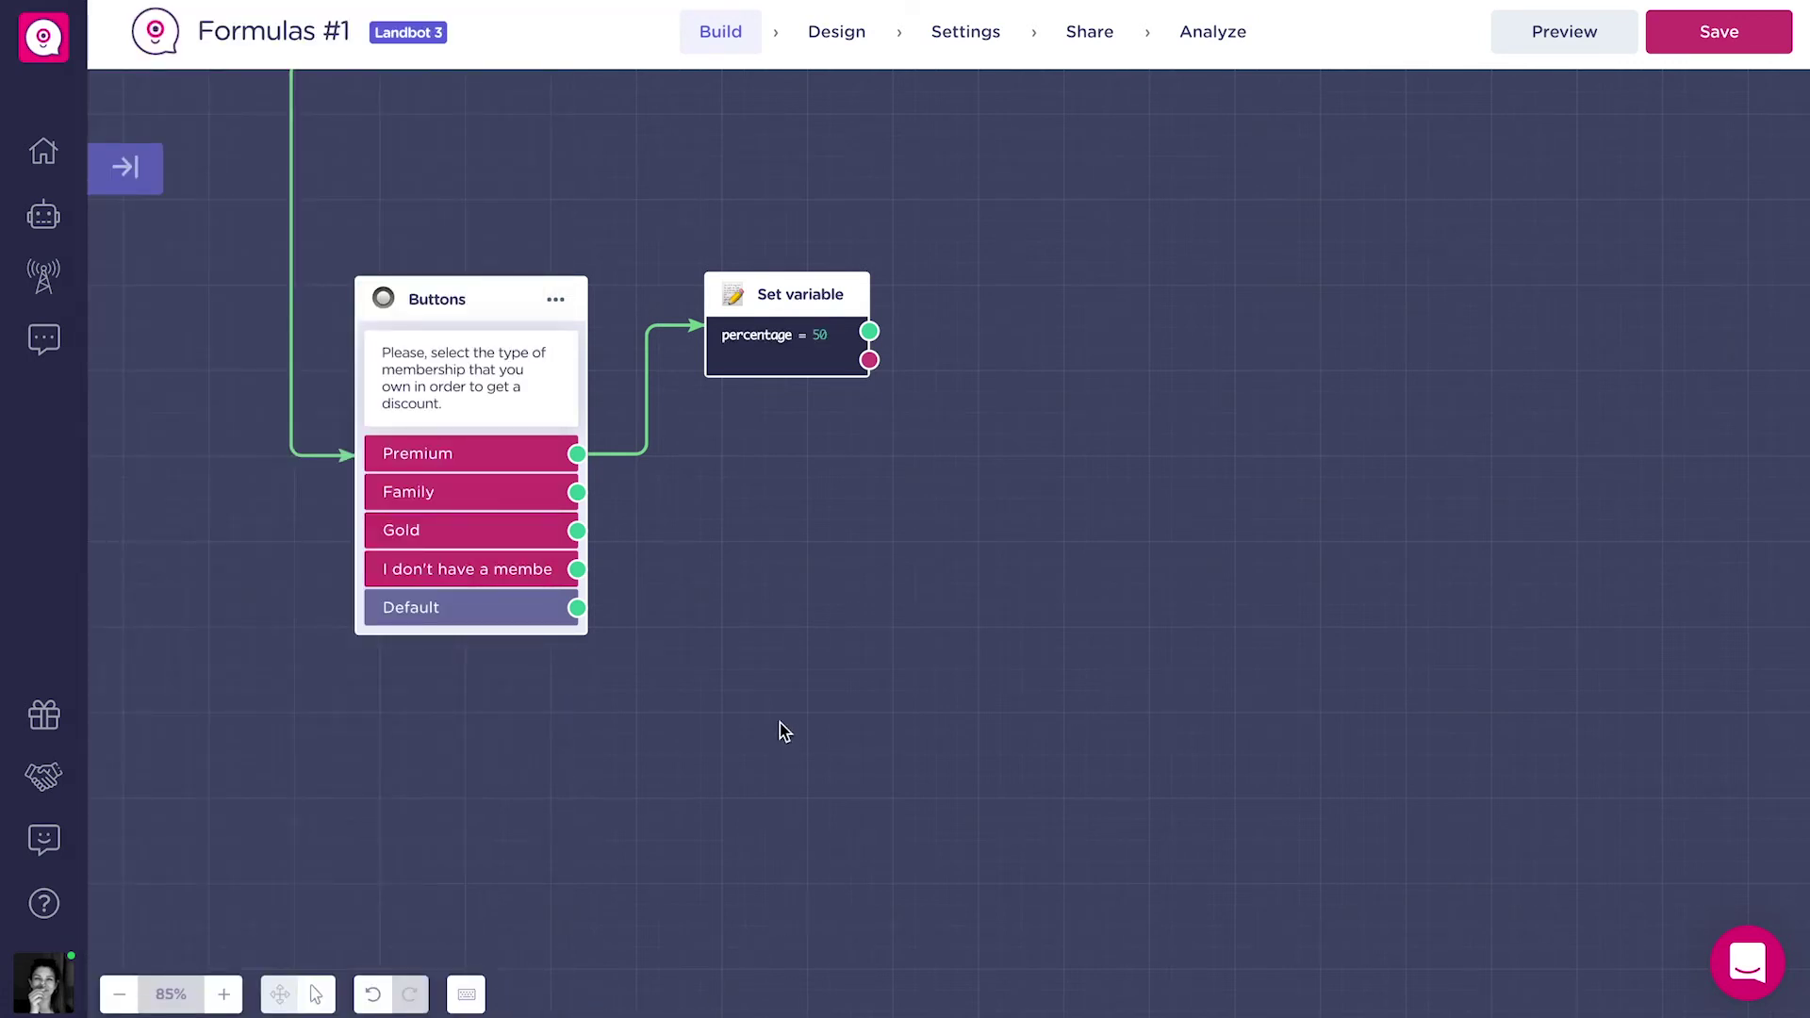
# Duplicate the block as percentage = 30 for Family.
pyautogui.click(651, 289)
pyautogui.click(788, 481)
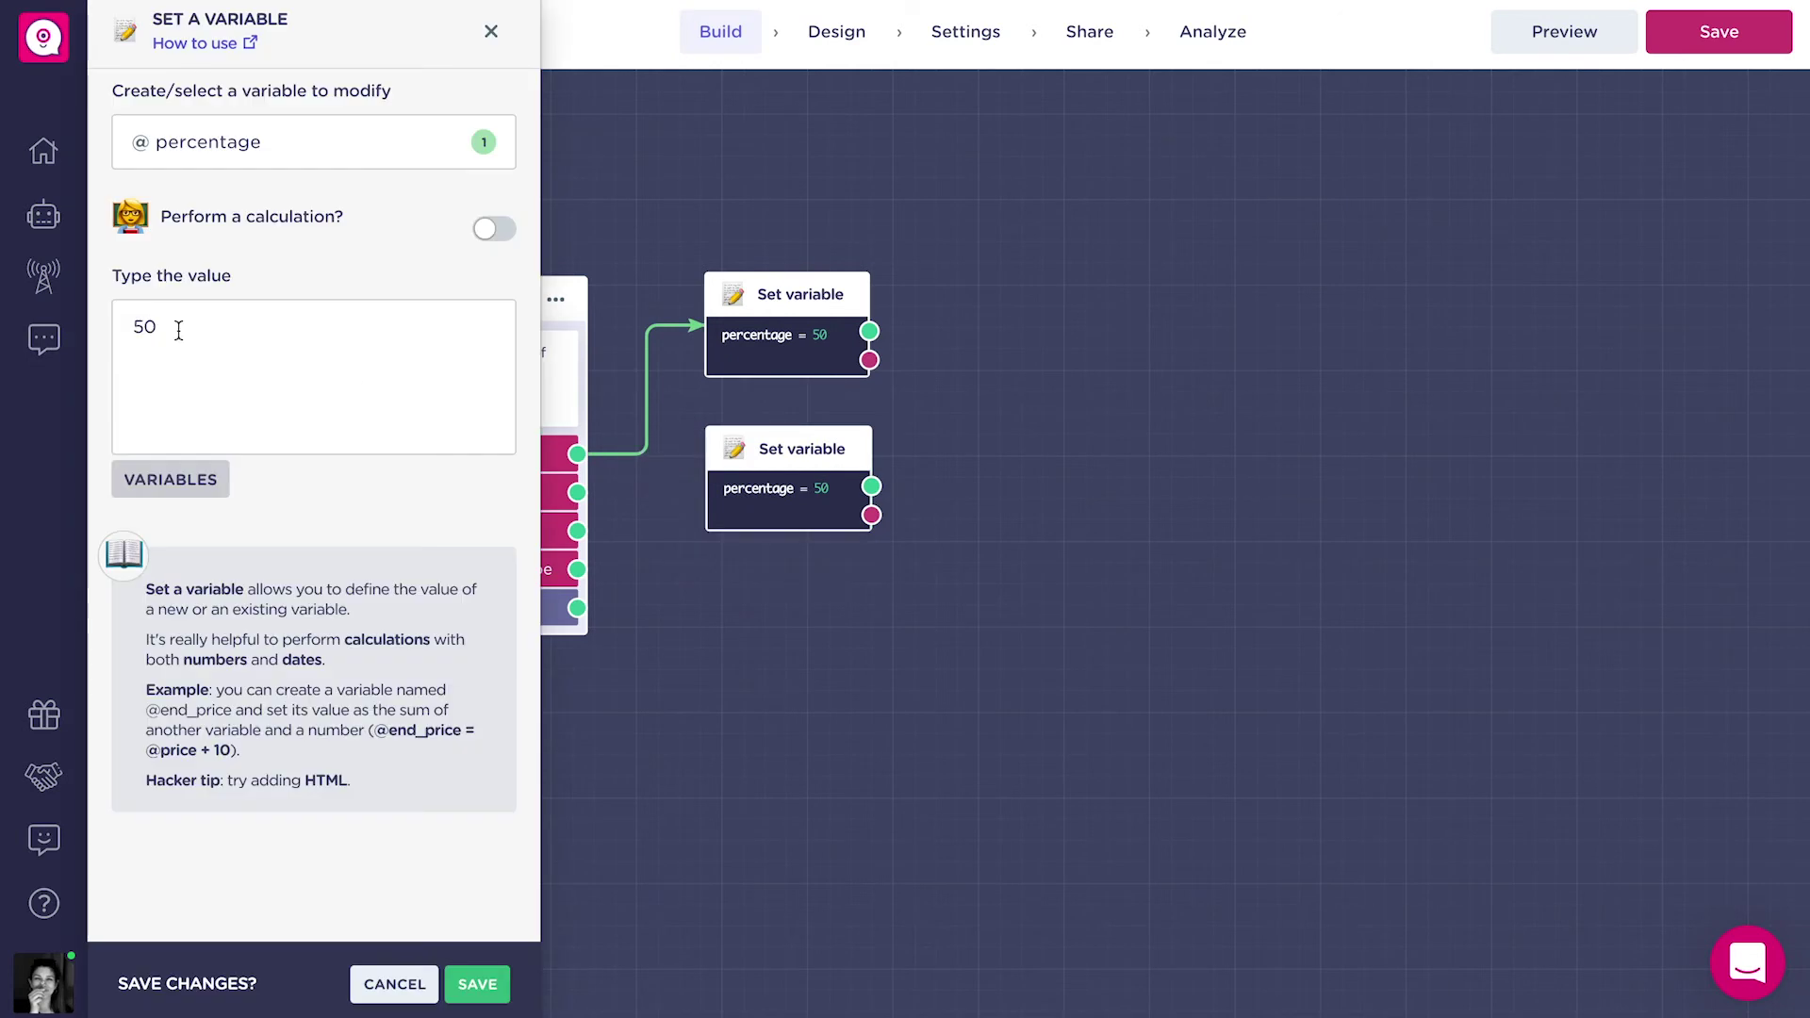
pyautogui.moveTo(144, 328); pyautogui.dragTo(125, 333)
pyautogui.write('3')
pyautogui.click(478, 984)
# Make a percentage = 10 copy and connect Gold to it.
pyautogui.click(666, 442)
pyautogui.click(1751, 128)
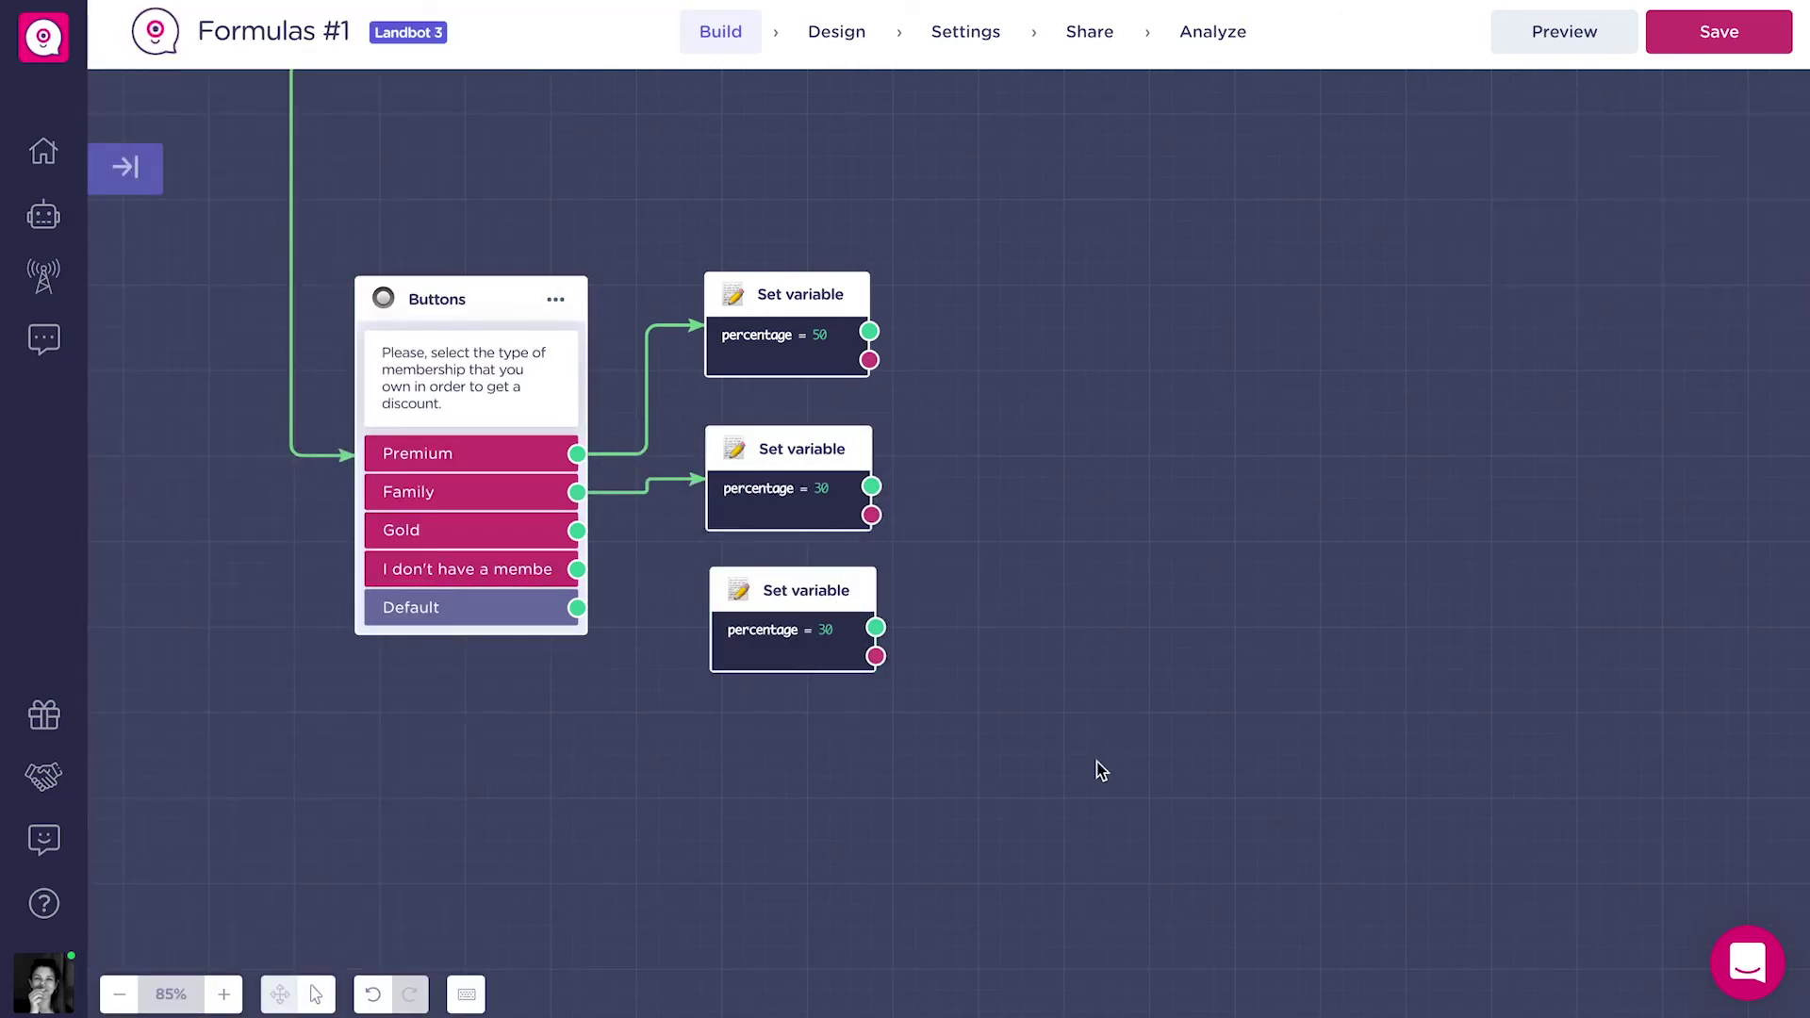
pyautogui.click(787, 646)
pyautogui.moveTo(141, 325); pyautogui.dragTo(127, 328)
pyautogui.write('10')
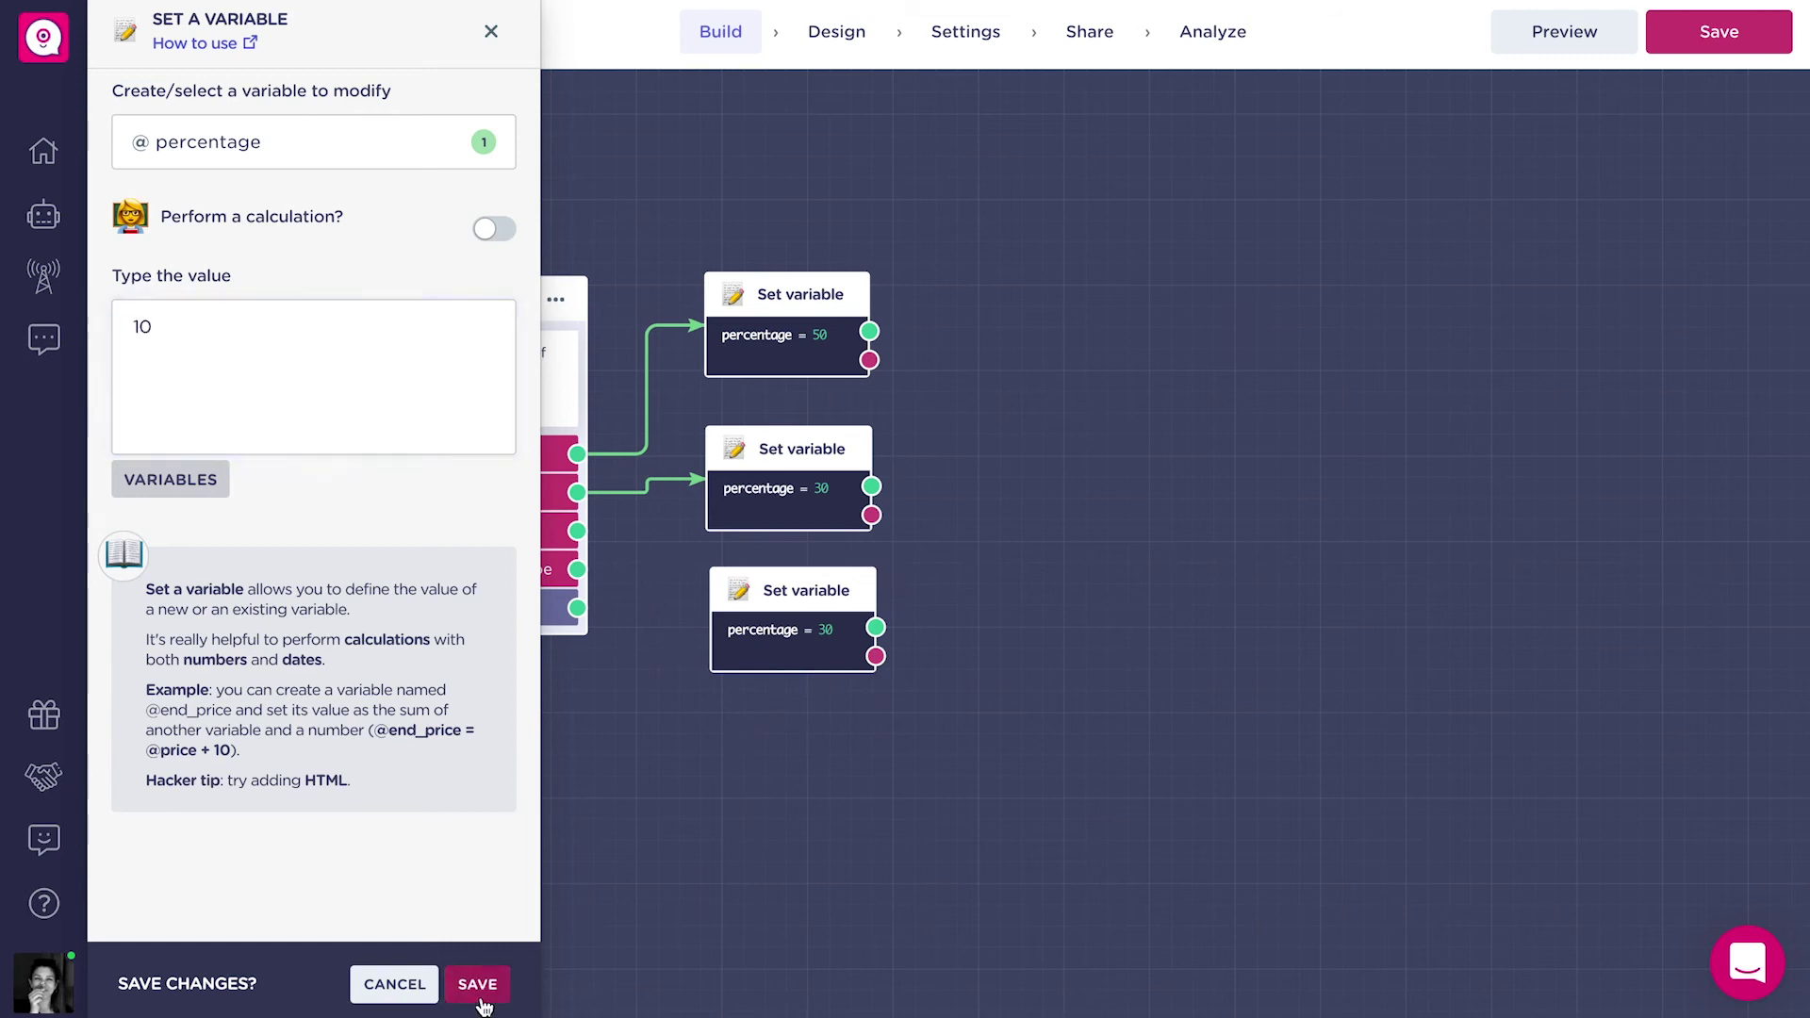
pyautogui.click(485, 985)
pyautogui.moveTo(577, 530); pyautogui.dragTo(735, 638)
# Add a percentage = 0 copy for the no-membership choice.
pyautogui.click(650, 581)
pyautogui.click(848, 724)
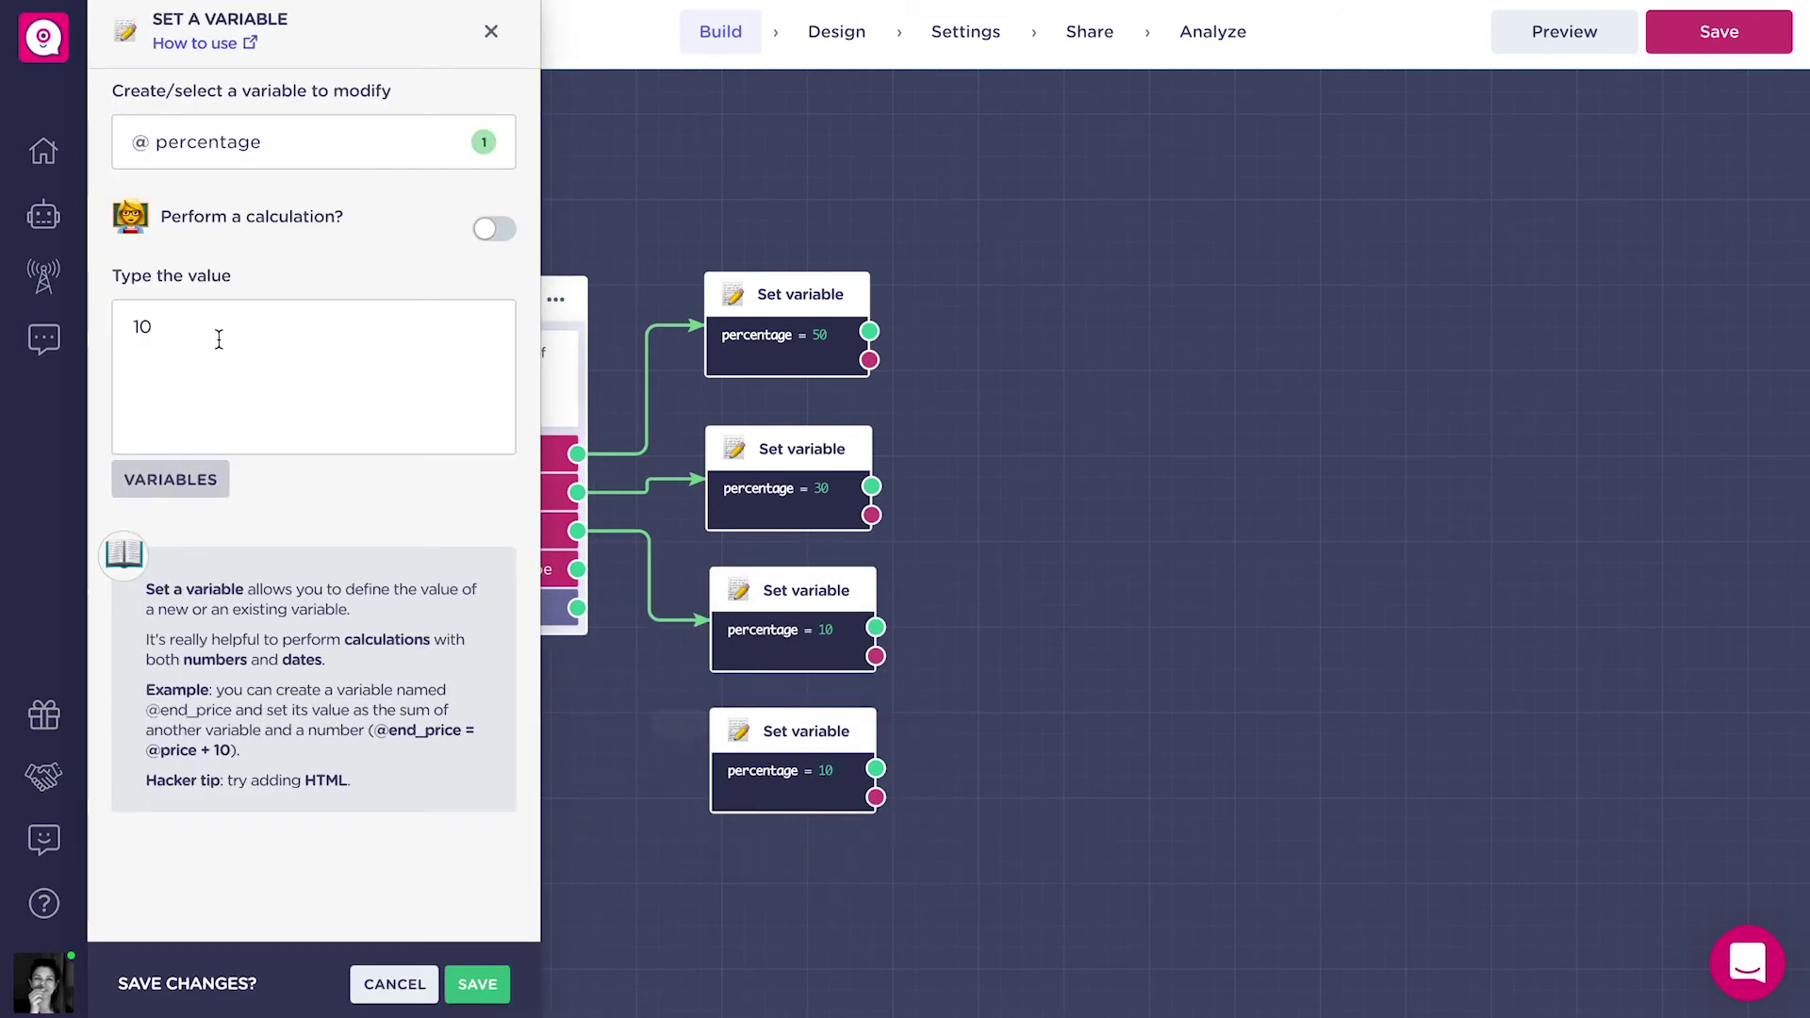
pyautogui.click(141, 326)
pyautogui.press('BackSpace')
pyautogui.click(477, 984)
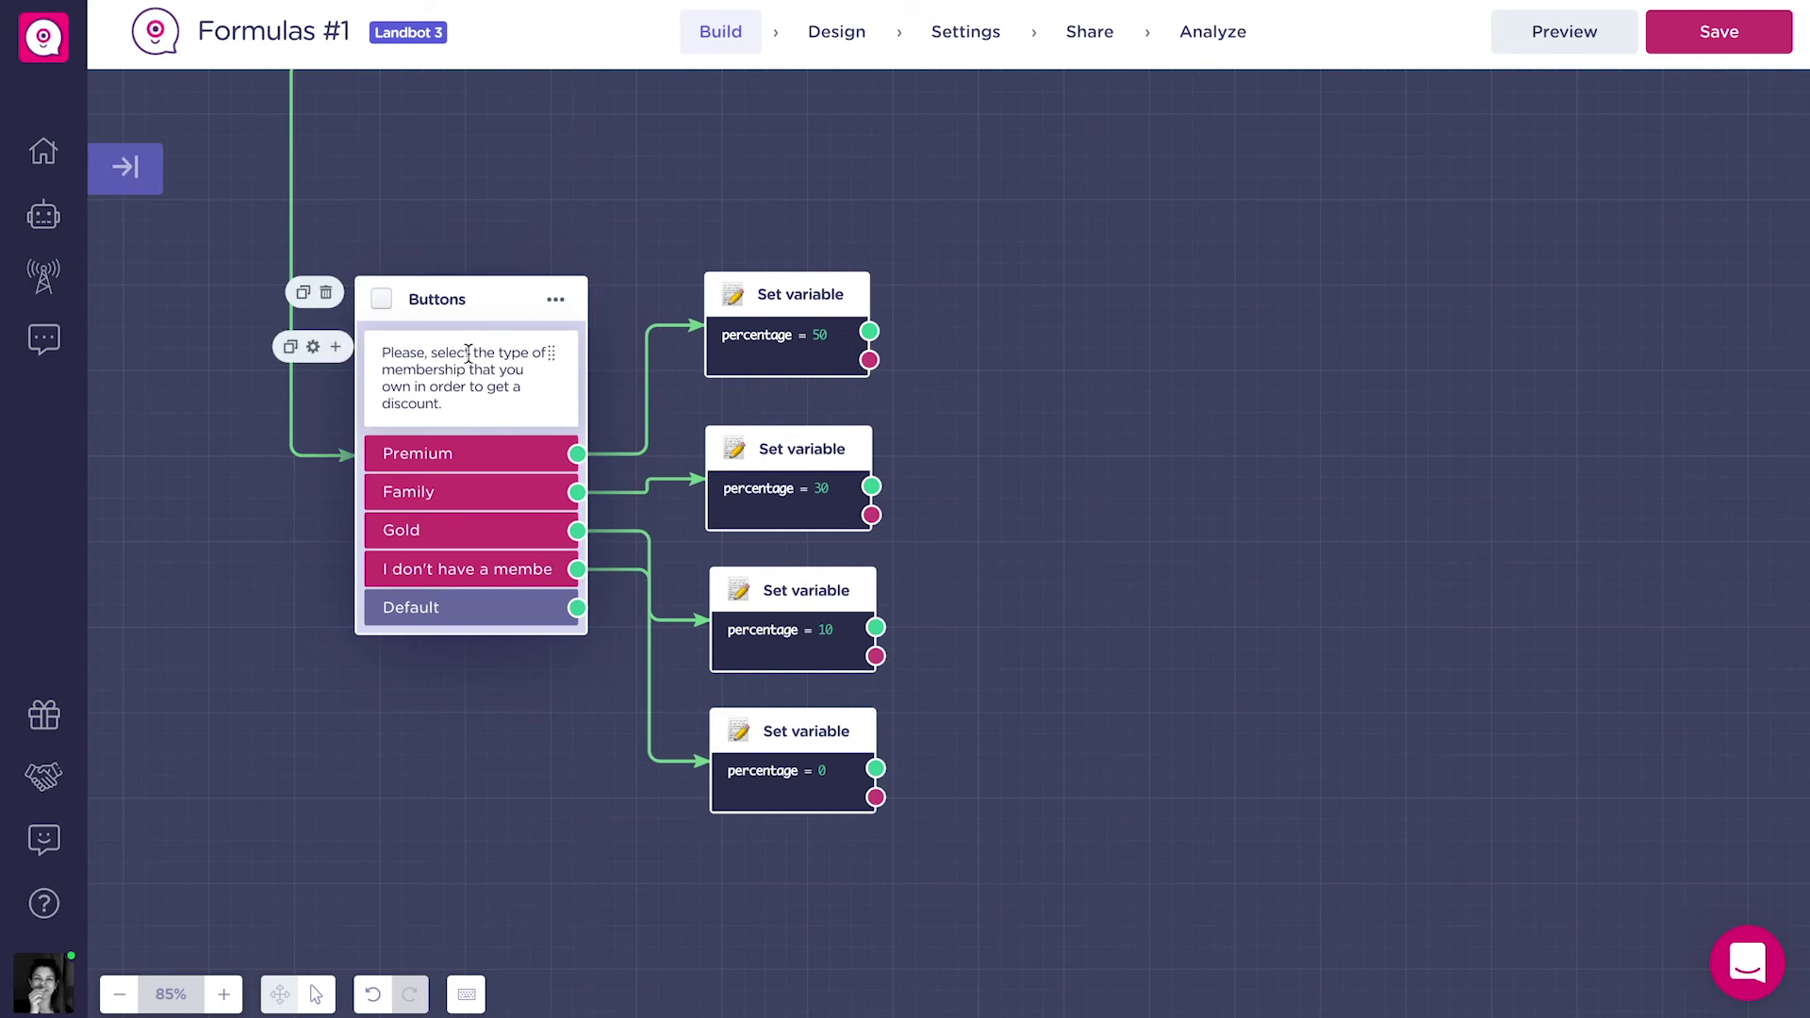
pyautogui.moveTo(472, 348); pyautogui.dragTo(438, 365)
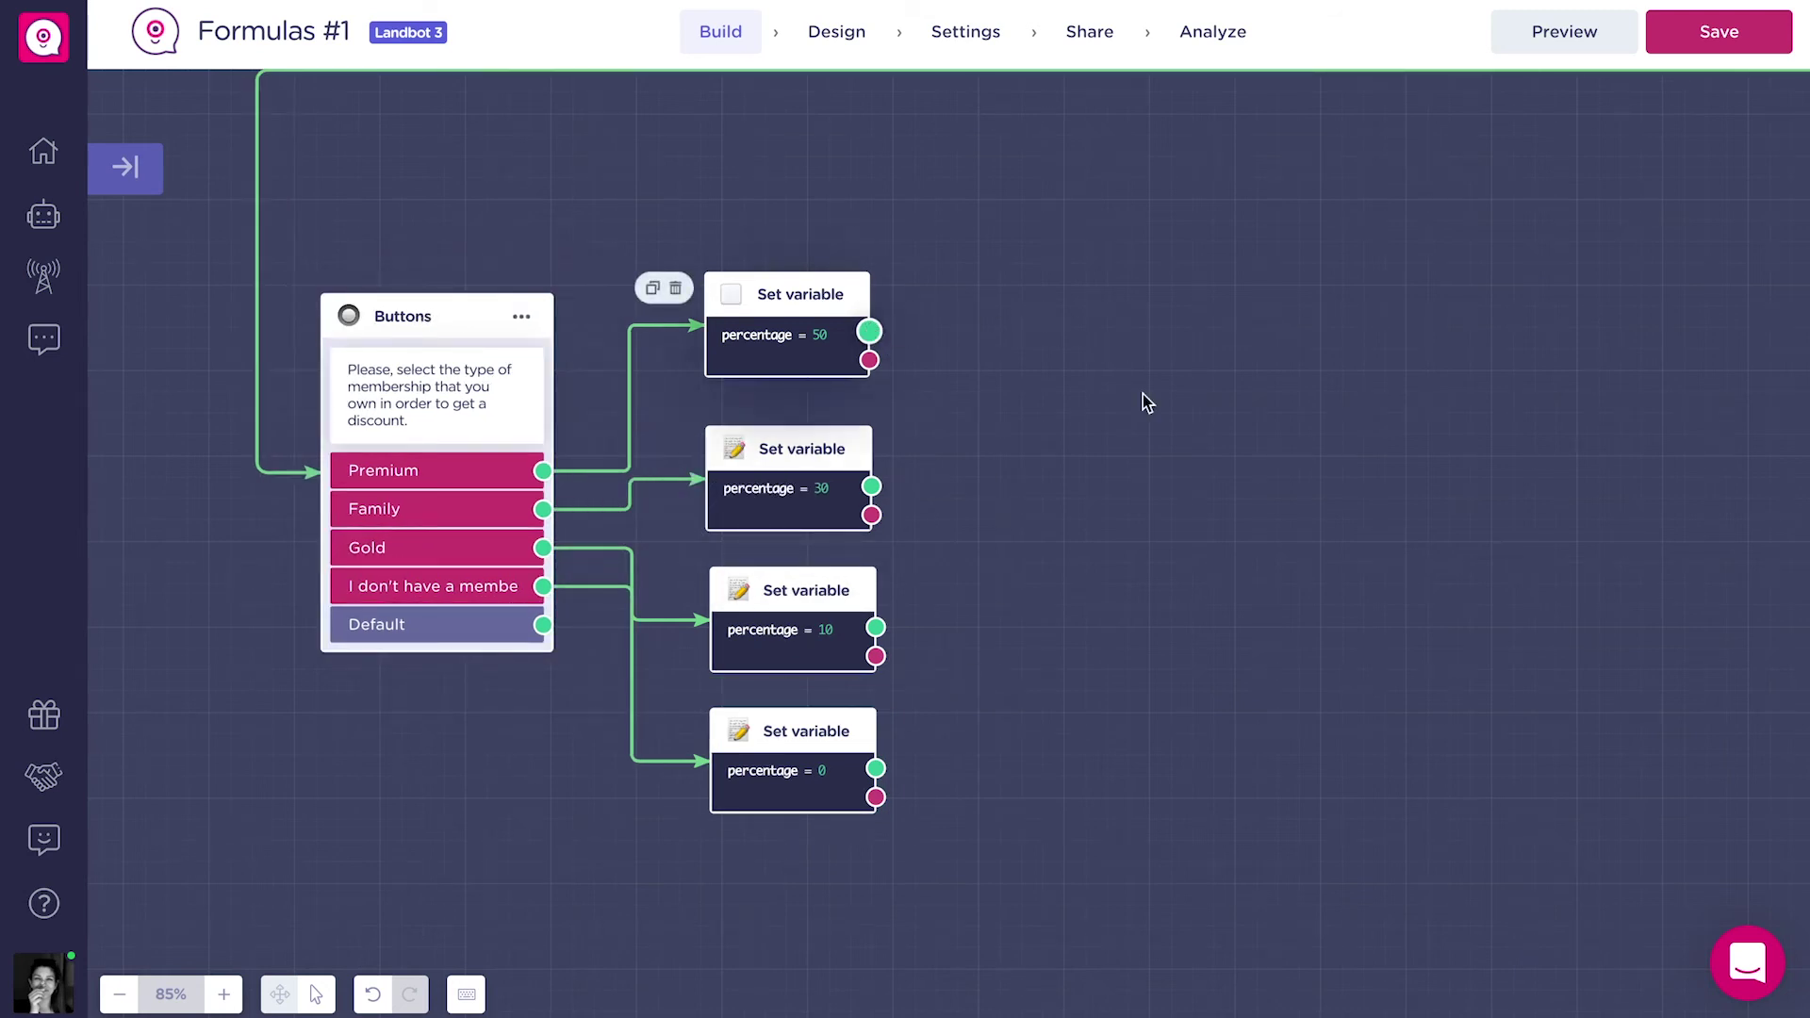
pyautogui.moveTo(869, 331); pyautogui.dragTo(1163, 417)
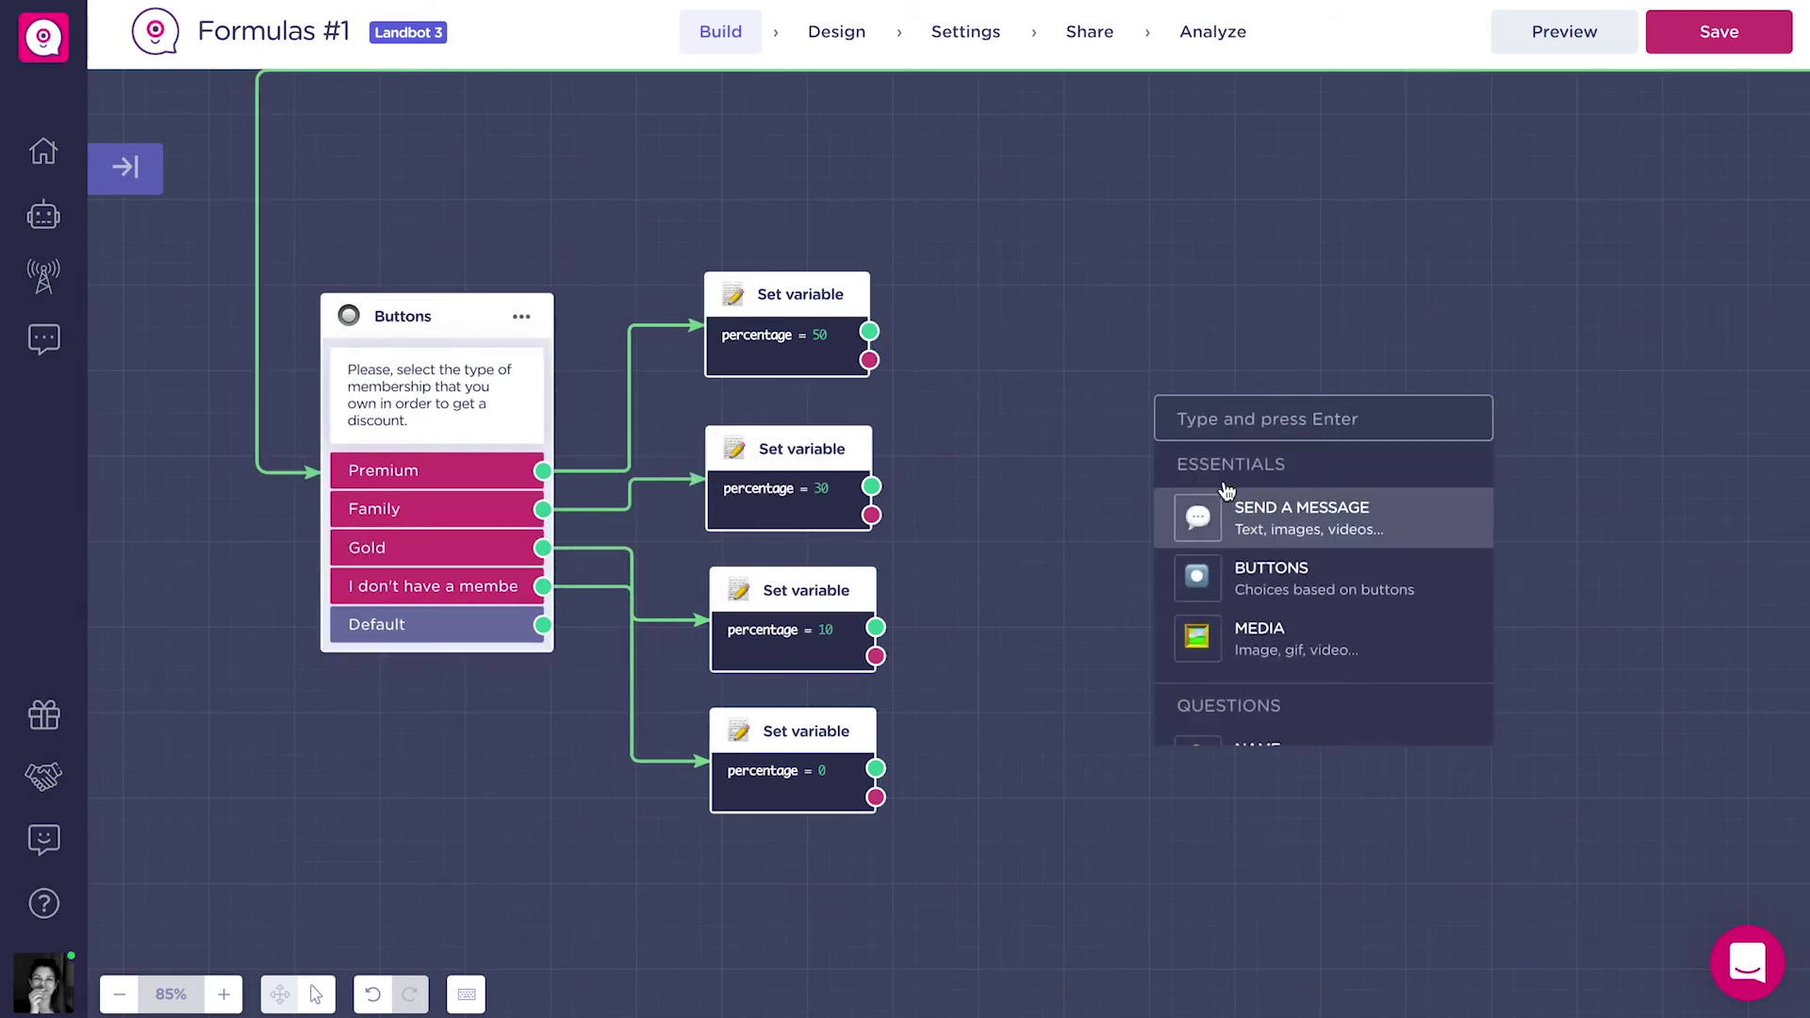
pyautogui.click(1223, 504)
pyautogui.click(1140, 378)
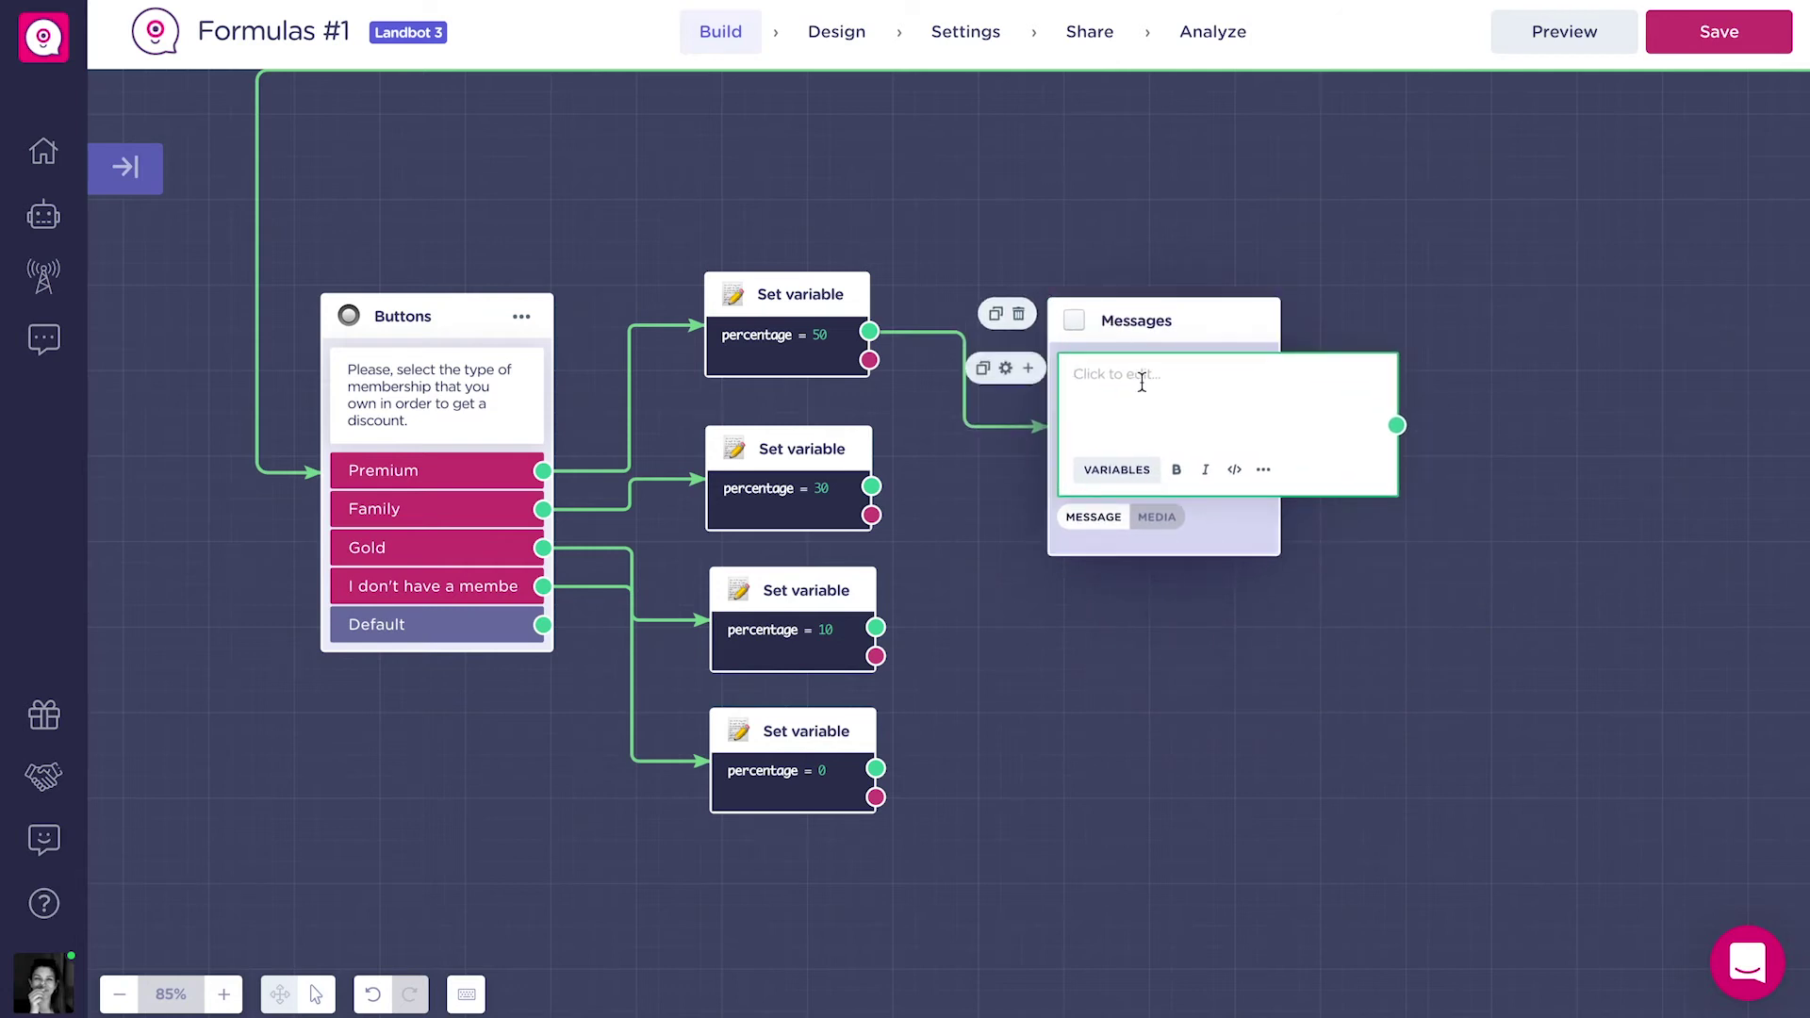
pyautogui.write('Your')
pyautogui.click(1139, 469)
pyautogui.write('memb')
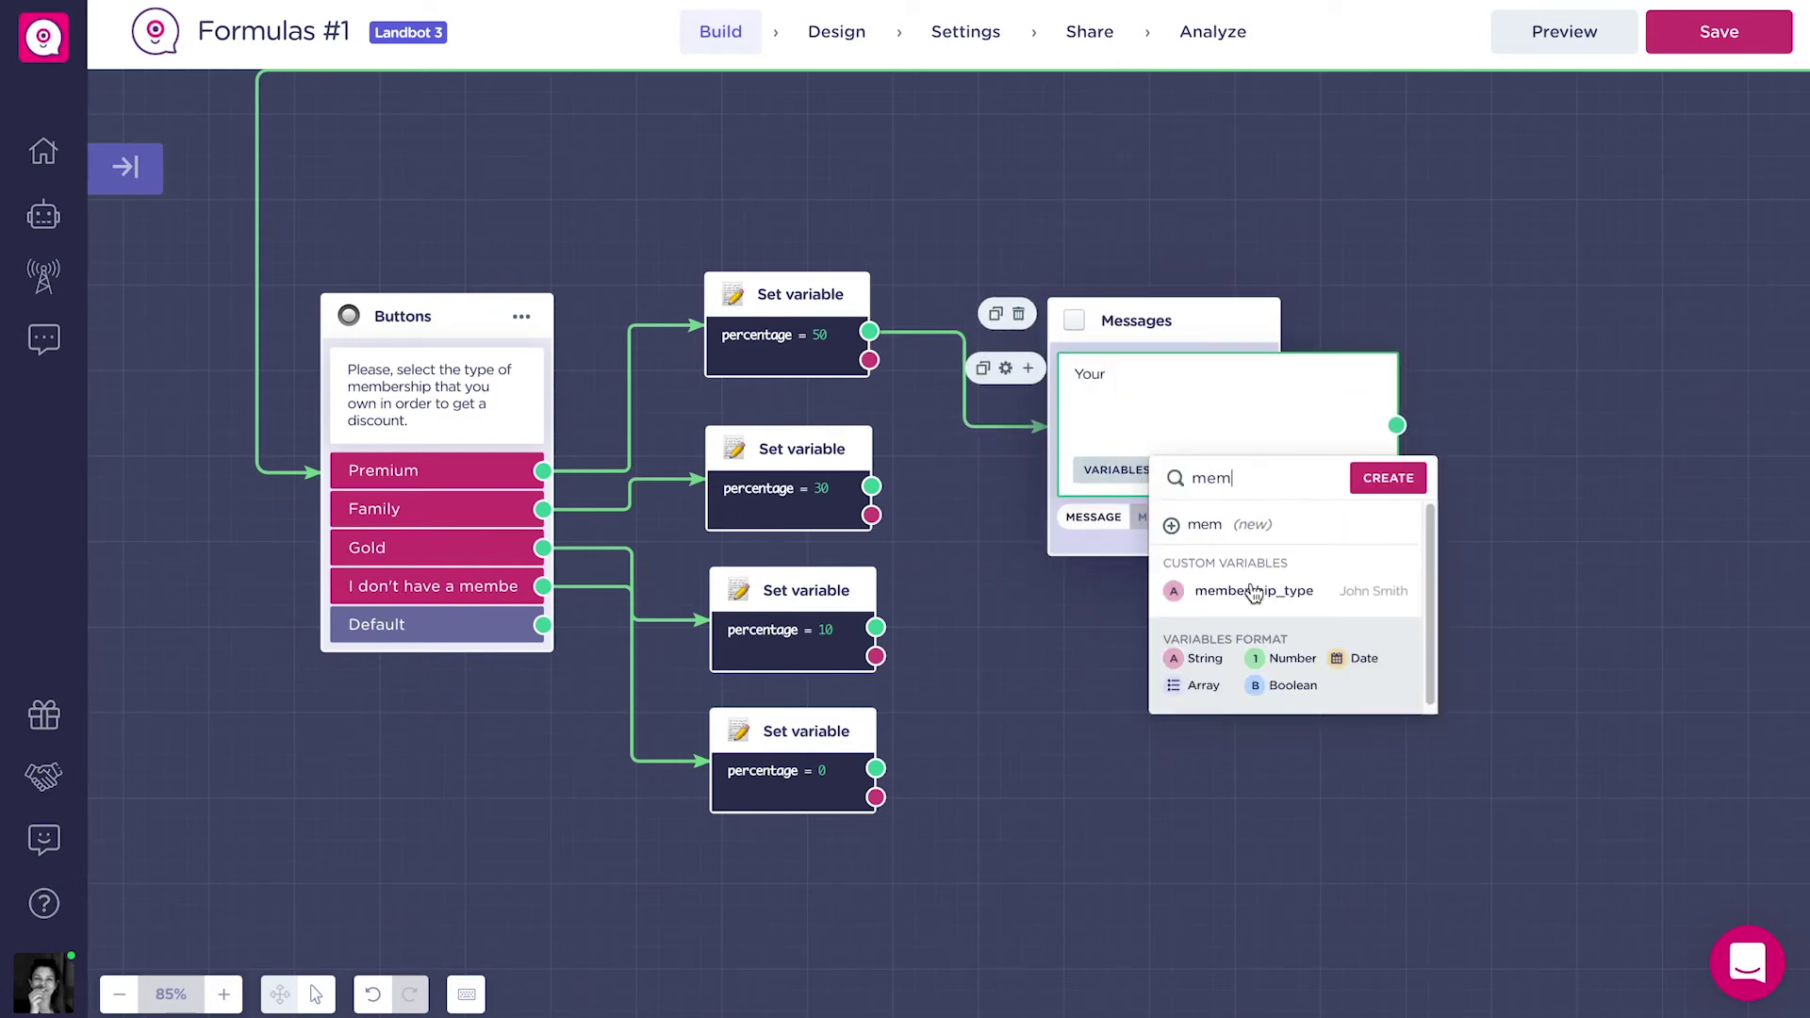
pyautogui.click(1242, 594)
pyautogui.write('is worth a')
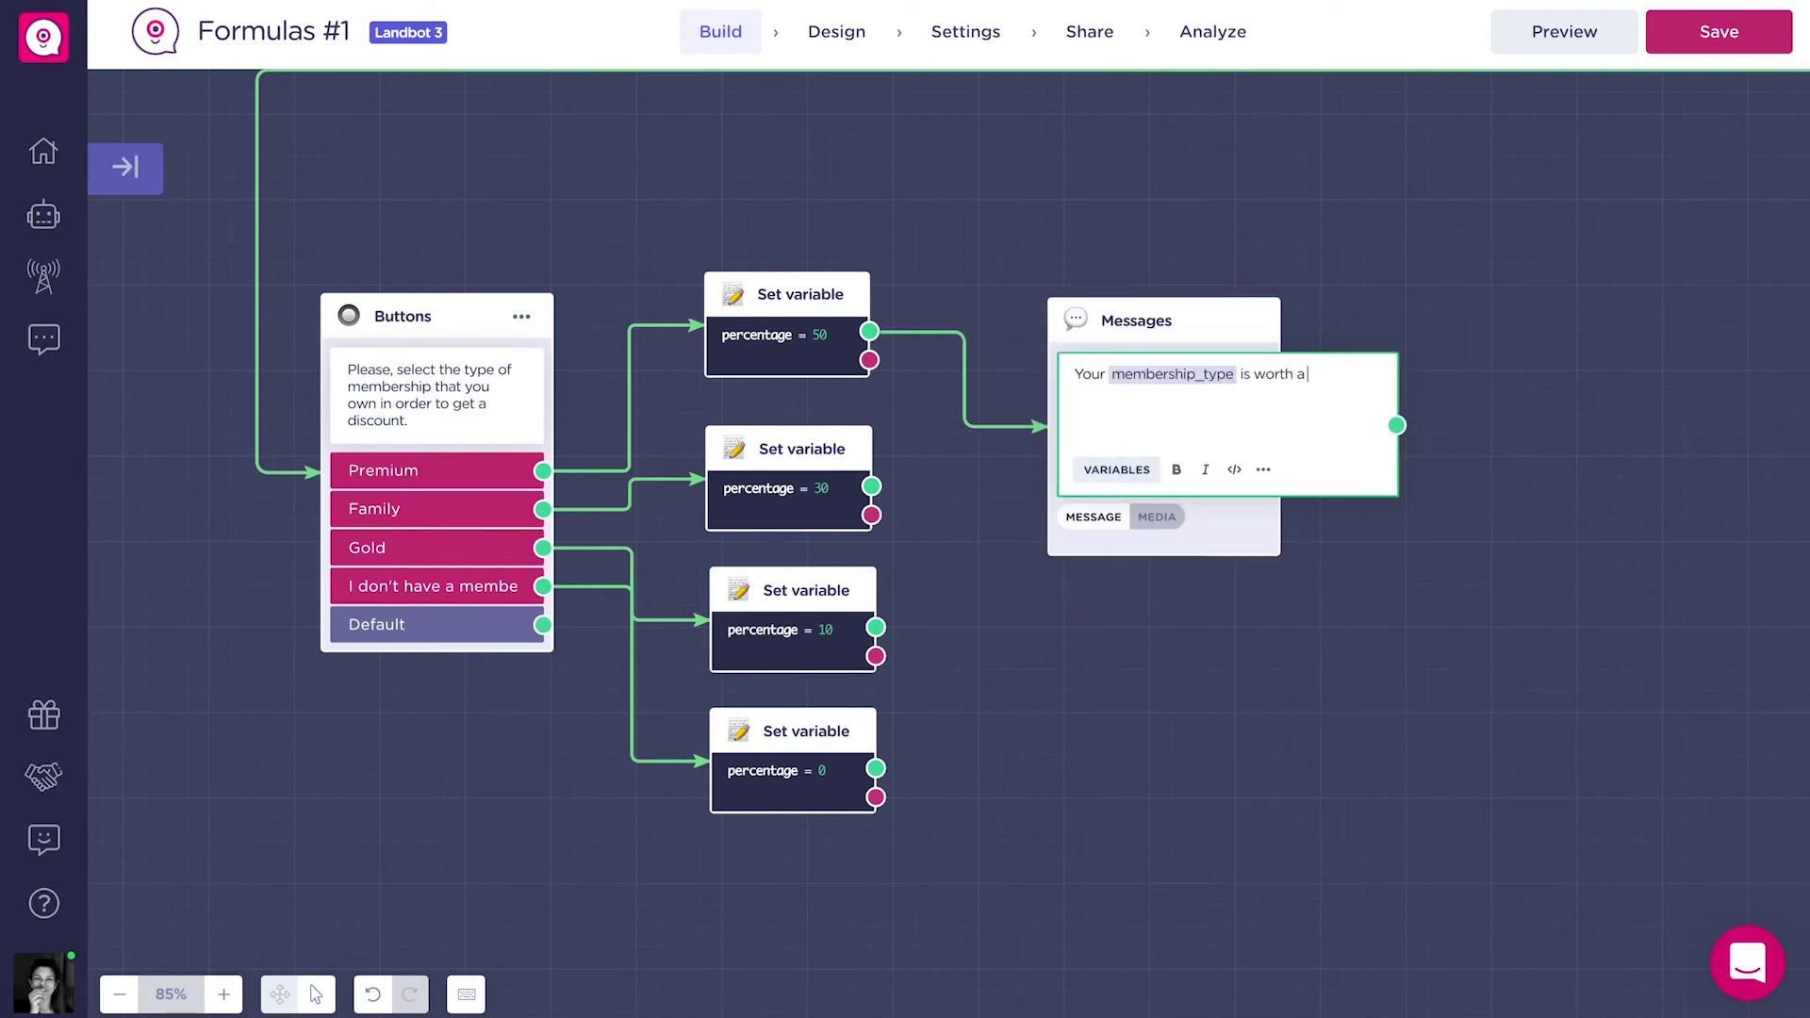
pyautogui.click(1128, 469)
pyautogui.write('per')
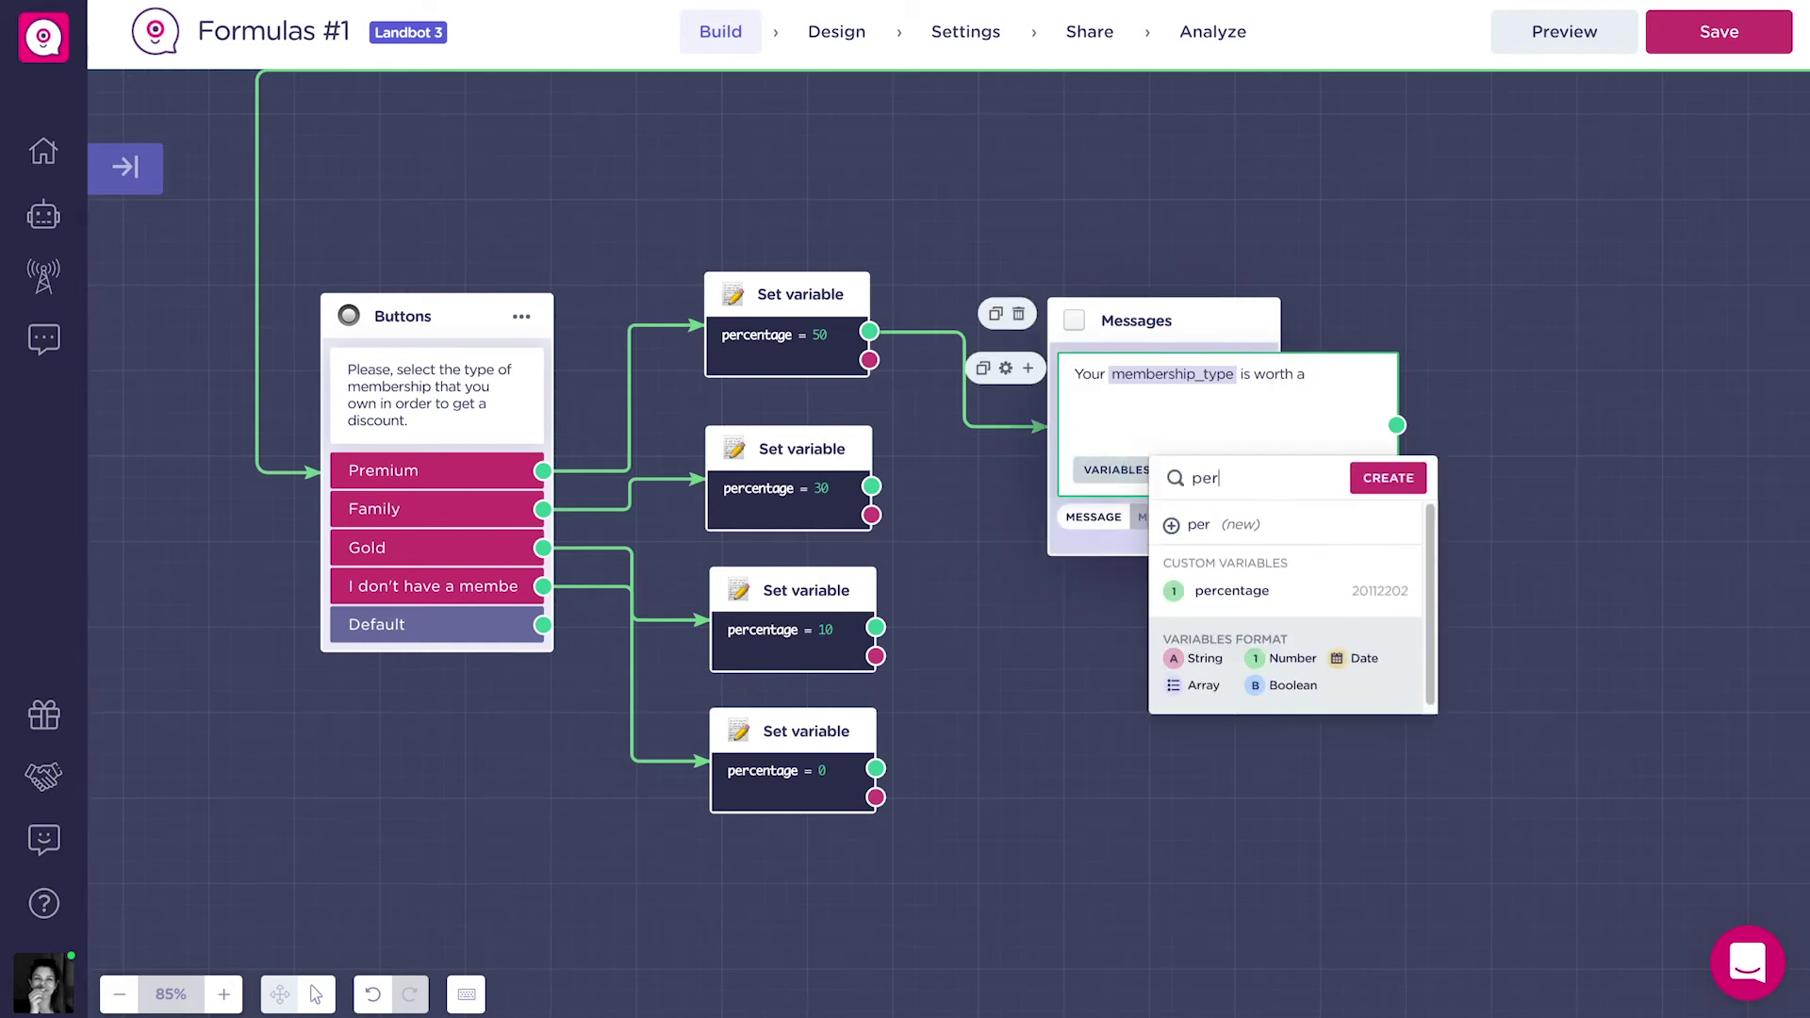
pyautogui.click(1264, 610)
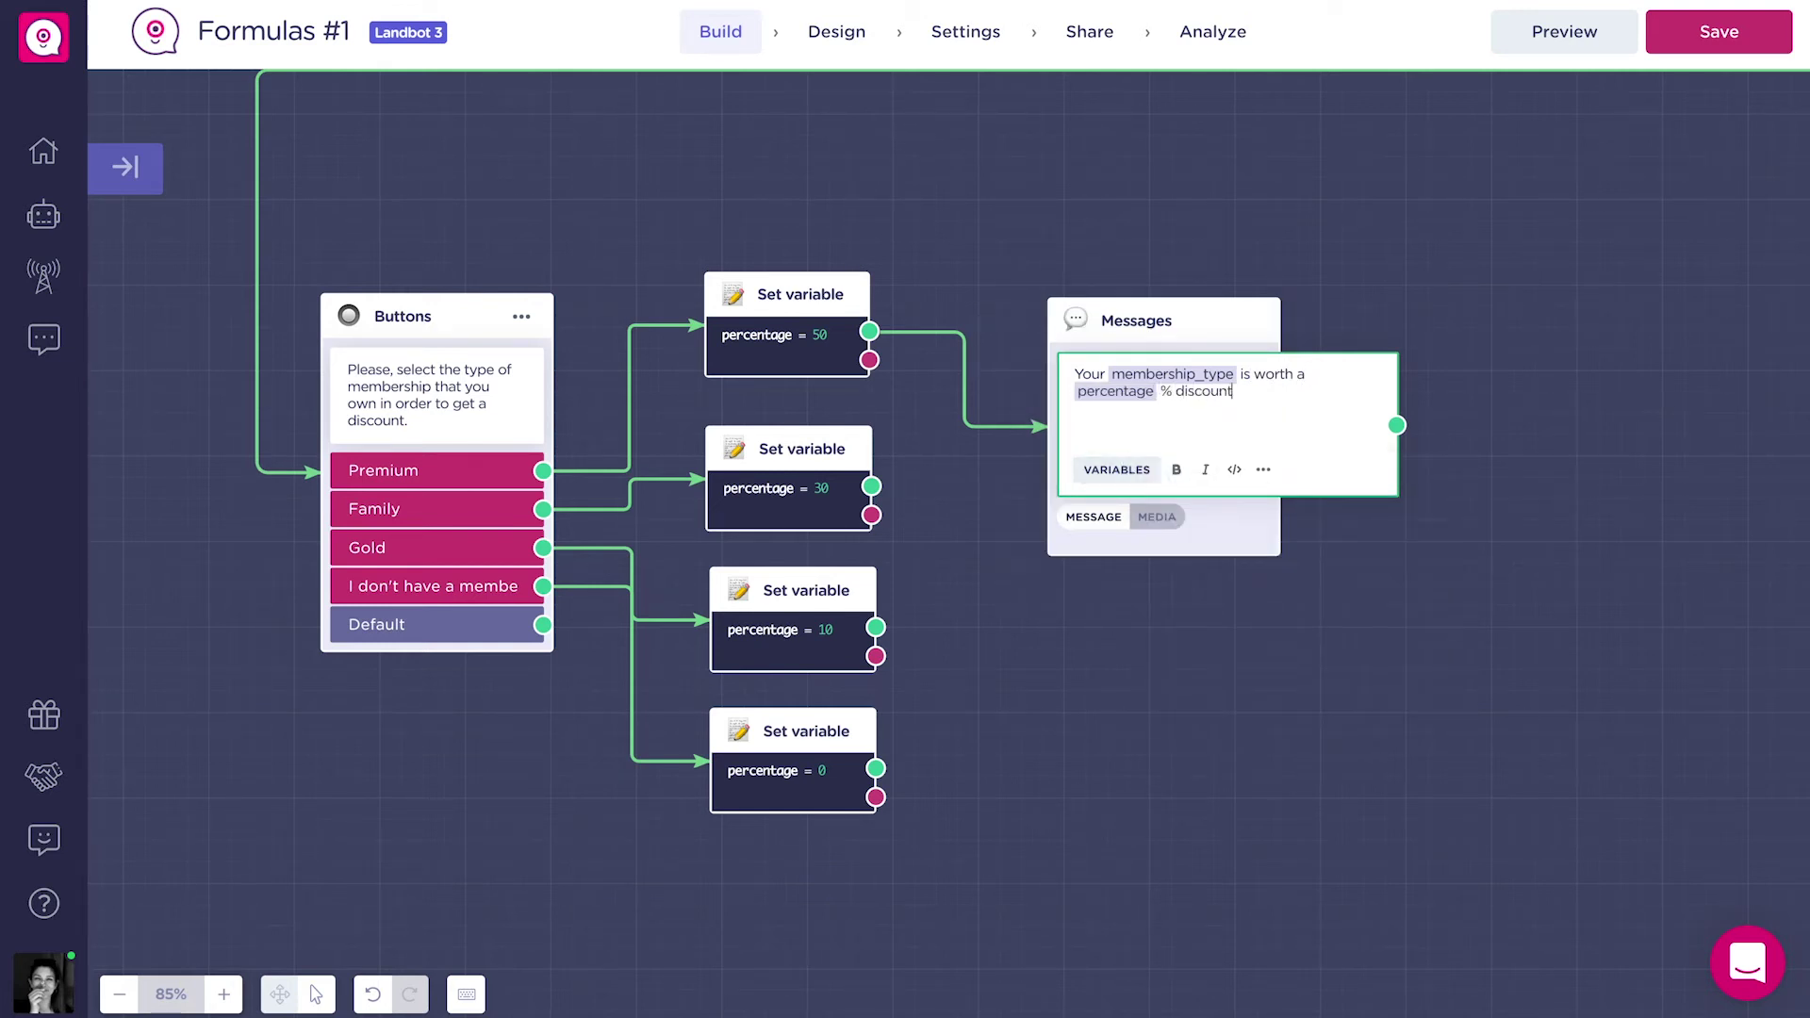
pyautogui.click(1305, 634)
# Connect the percentage 30 and 10 blocks to the message and reposition it.
pyautogui.moveTo(871, 486); pyautogui.dragTo(1131, 377)
pyautogui.moveTo(876, 627); pyautogui.dragTo(1141, 379)
pyautogui.moveTo(1212, 638); pyautogui.dragTo(1044, 631)
pyautogui.moveTo(990, 311); pyautogui.dragTo(990, 392)
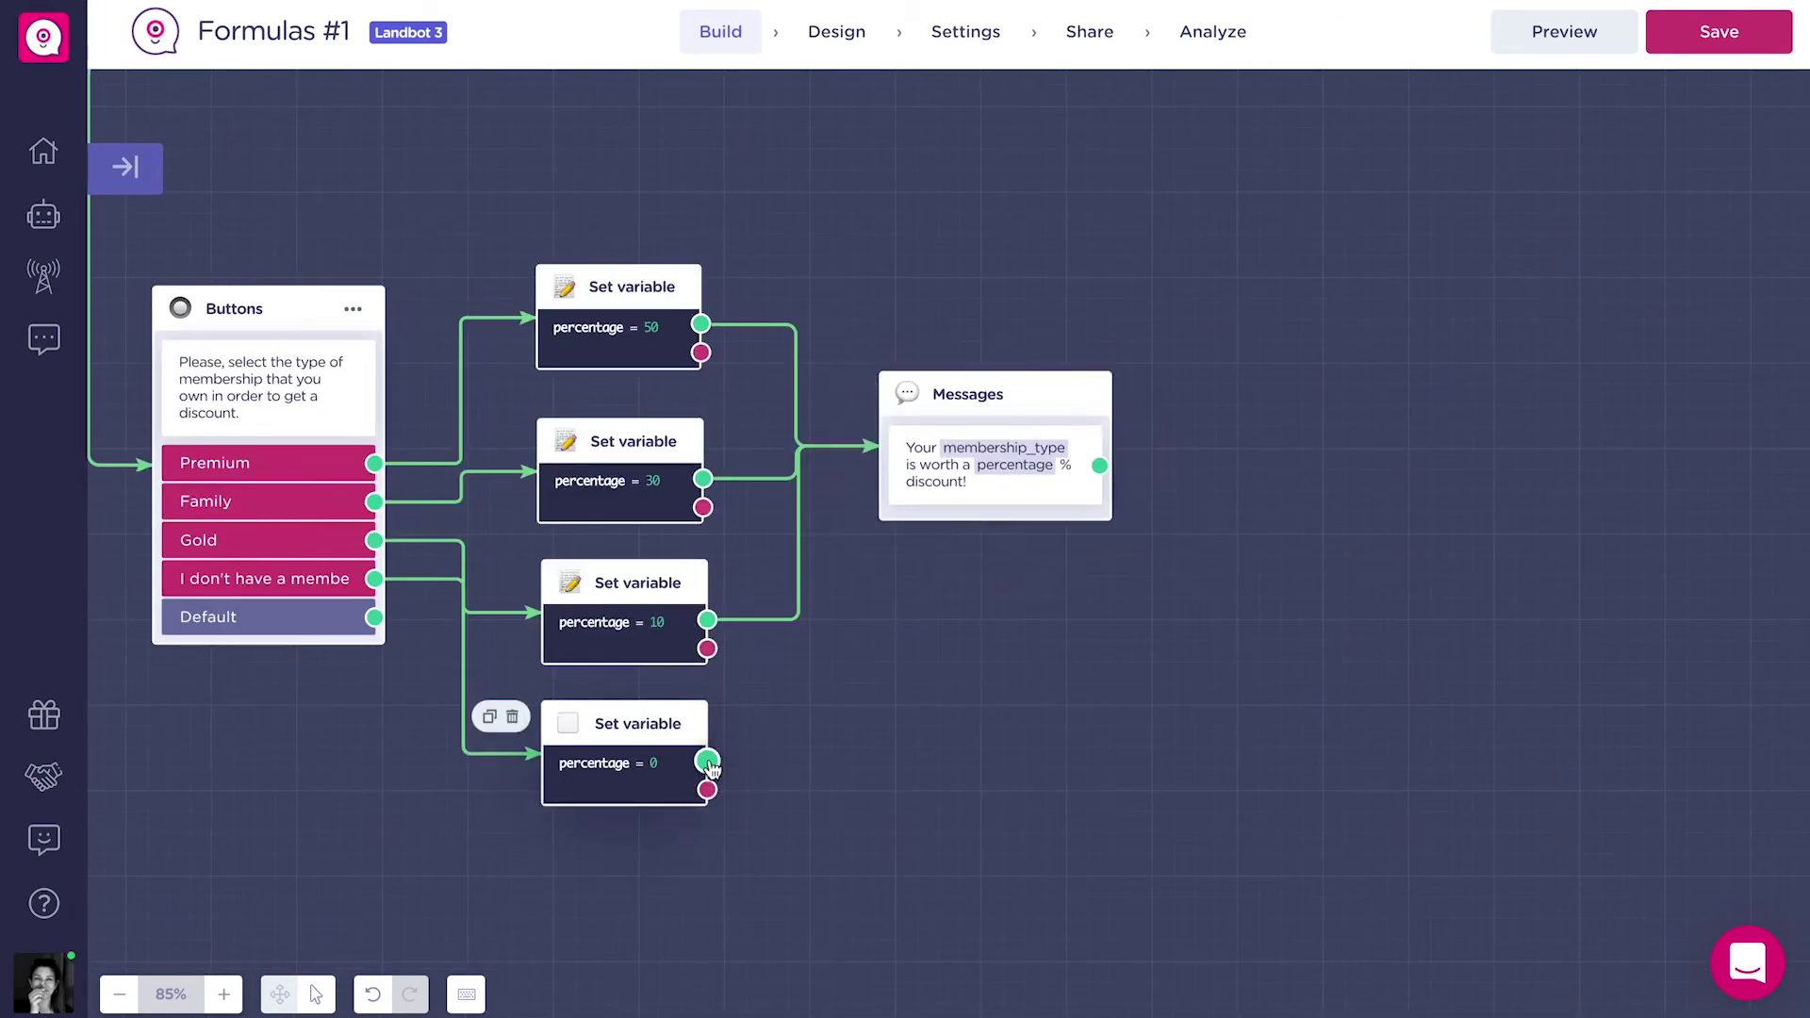
# Add a Formulas block after percentage = 0 and connect the discount message to it.
pyautogui.moveTo(1244, 630); pyautogui.dragTo(1314, 513)
pyautogui.write('form')
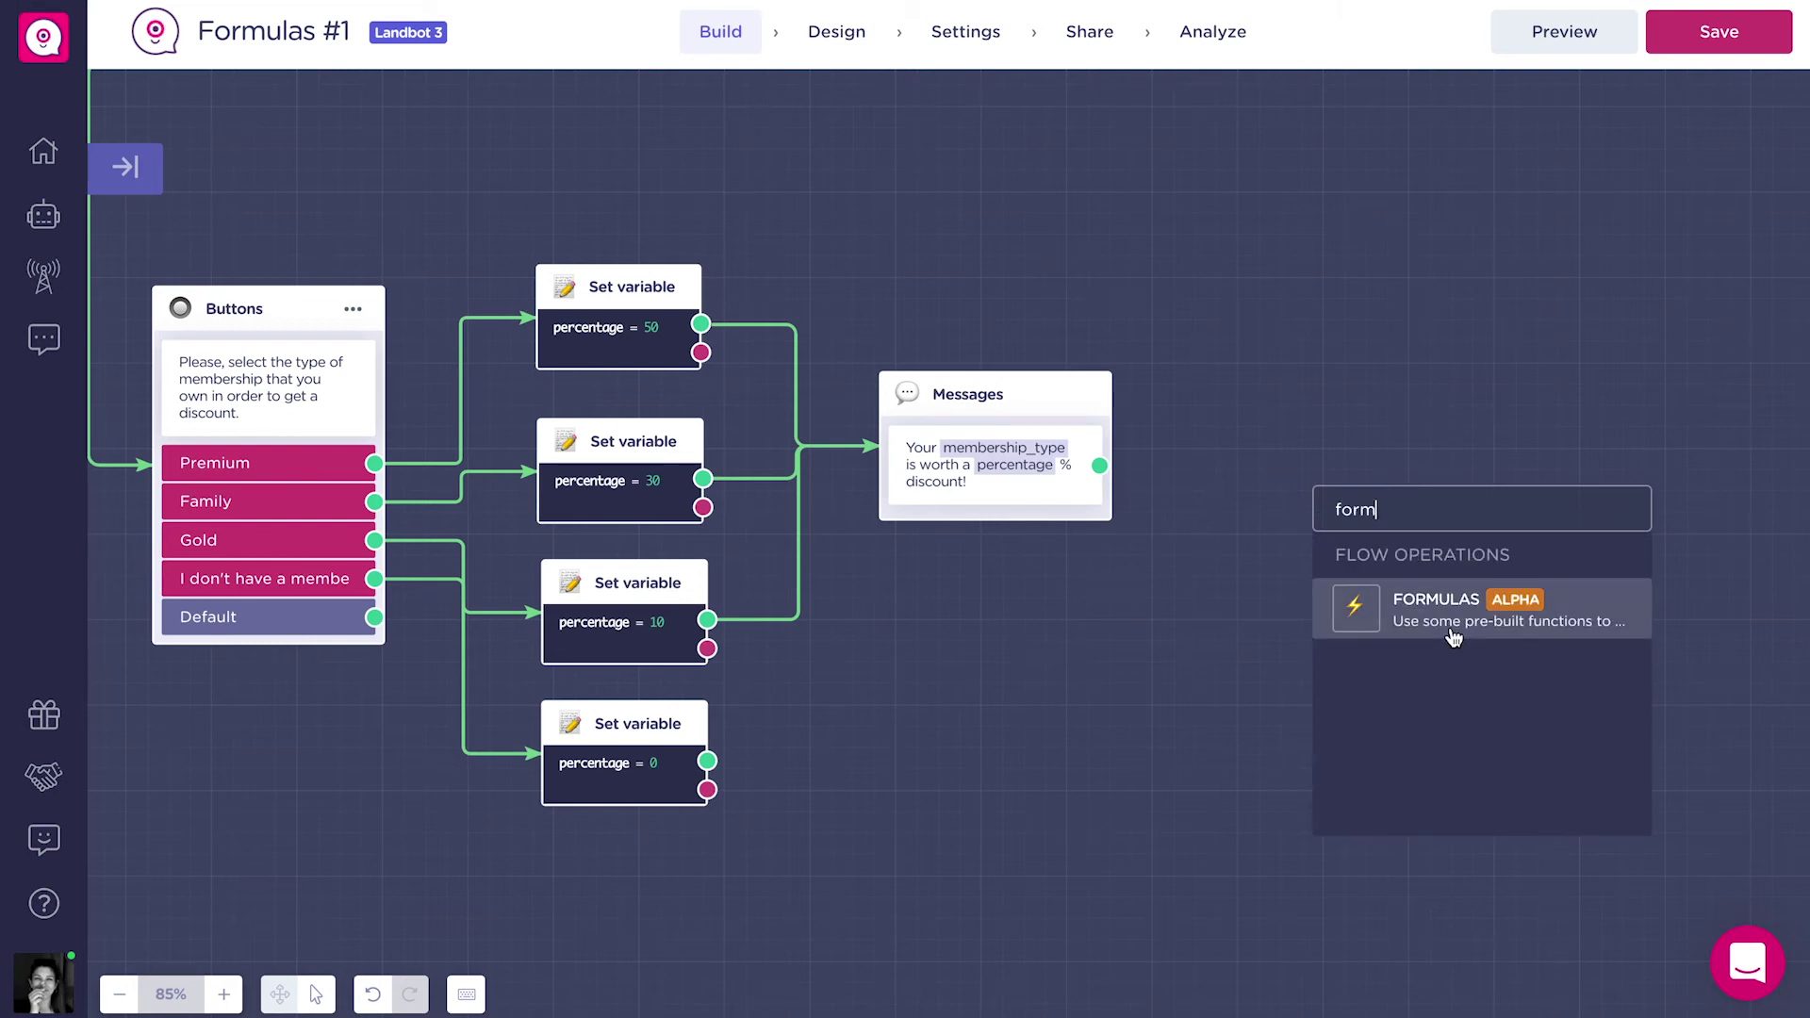
pyautogui.click(1464, 632)
pyautogui.moveTo(1422, 533); pyautogui.dragTo(1487, 526)
pyautogui.moveTo(1099, 464); pyautogui.dragTo(1456, 575)
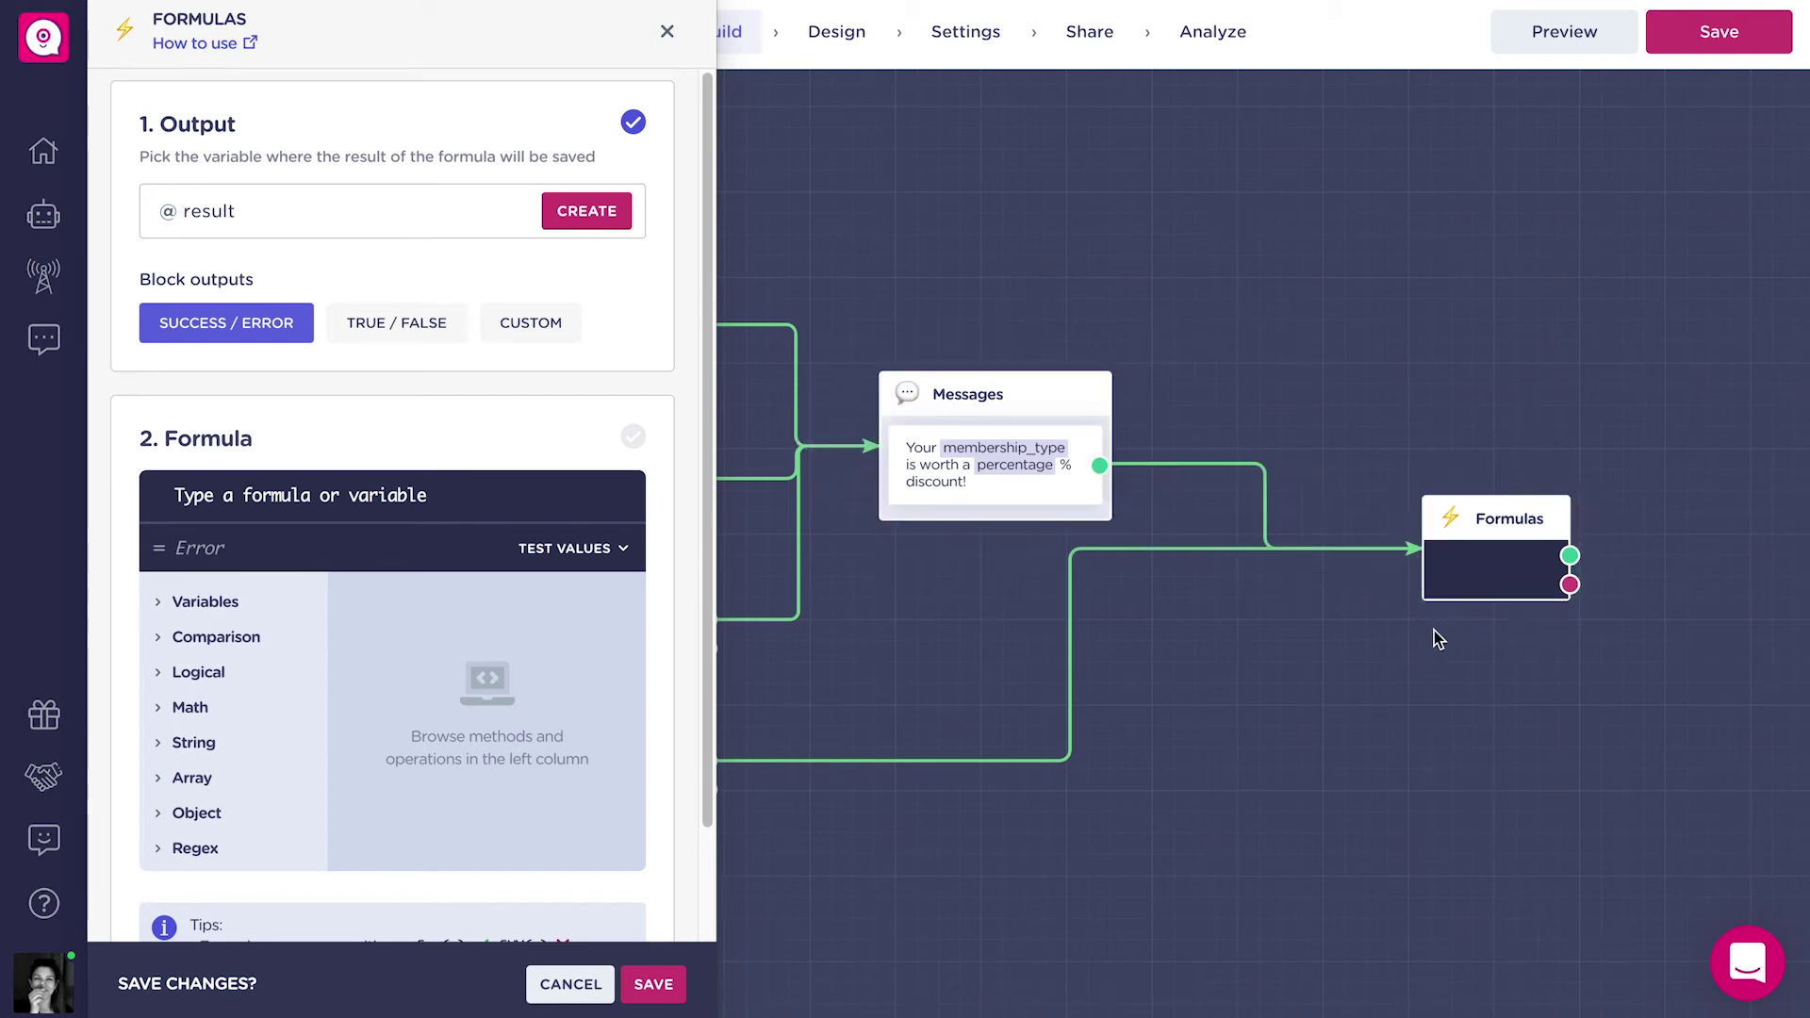
# Create a new number variable discount_decimal as the formula's output.
pyautogui.click(392, 215)
pyautogui.write('discount_deci')
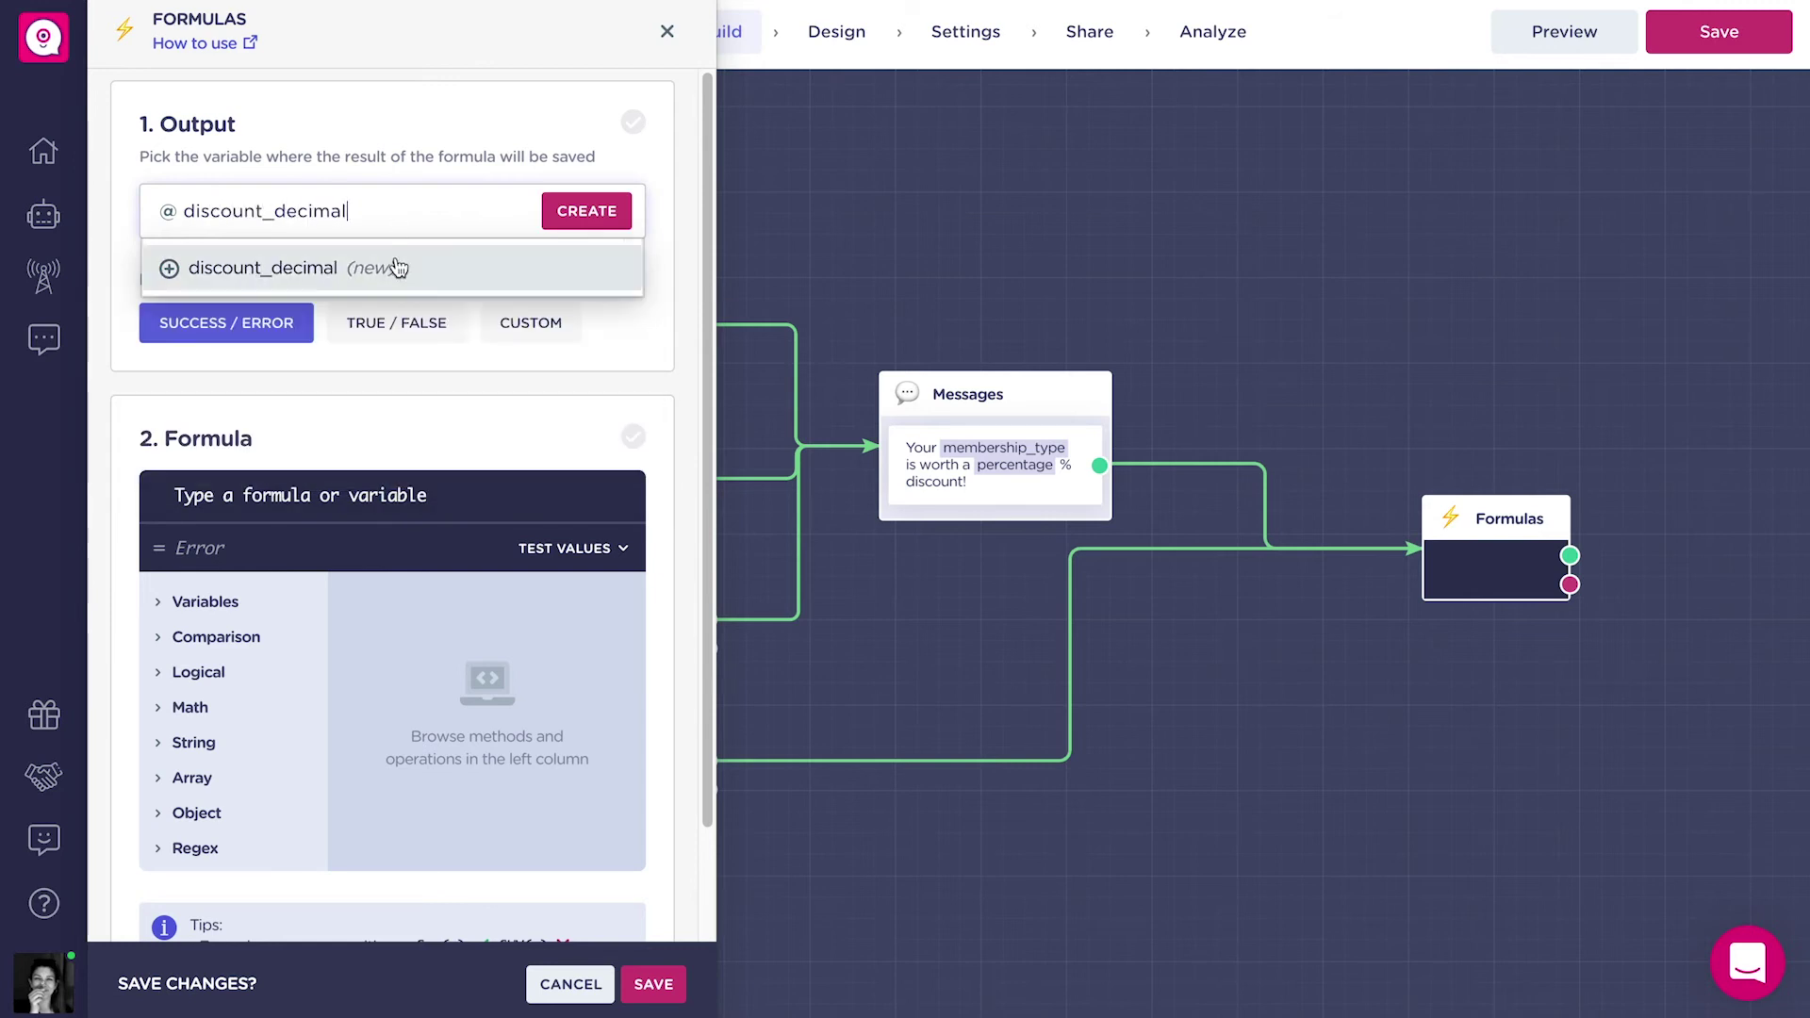
pyautogui.write('mal')
pyautogui.click(396, 259)
pyautogui.click(396, 352)
pyautogui.click(282, 306)
pyautogui.click(358, 422)
pyautogui.click(398, 501)
pyautogui.write('Quo')
pyautogui.click(362, 529)
pyautogui.write('@pe')
pyautogui.click(303, 528)
pyautogui.write(',100)')
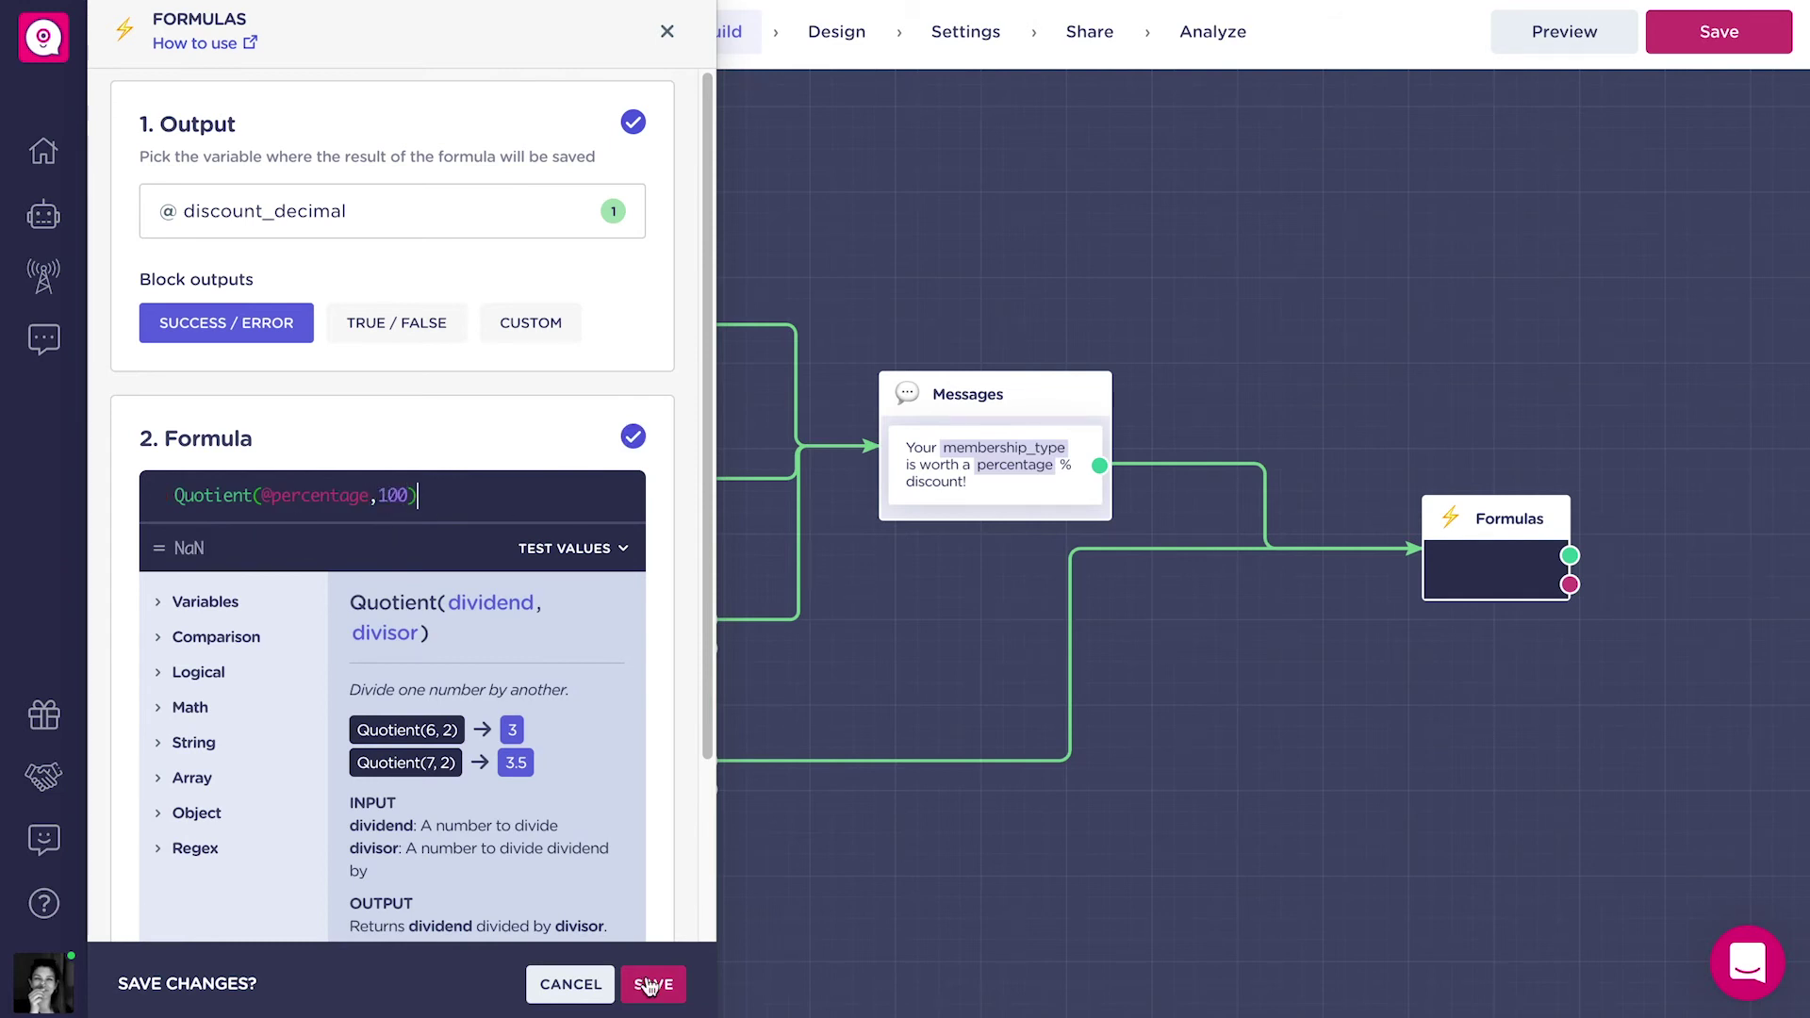
pyautogui.click(652, 984)
pyautogui.hscroll(10, 1349, 810)
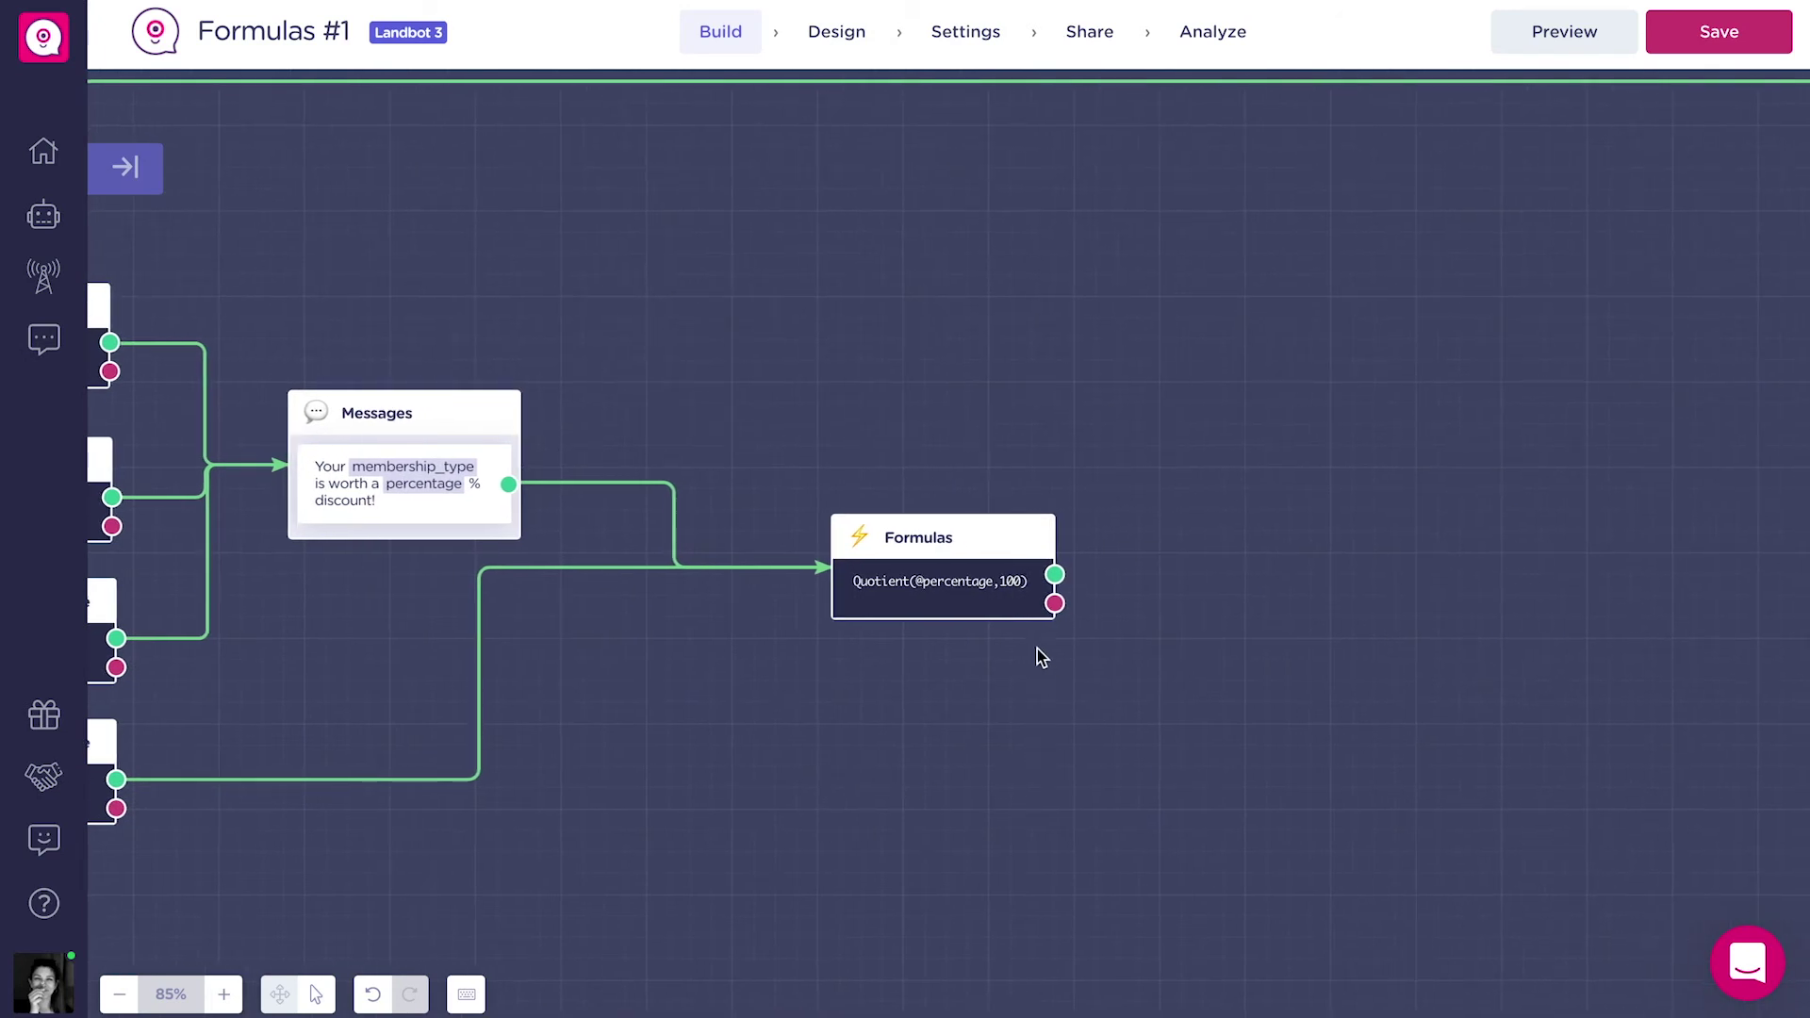
# Add a second Formulas block after the first with a new number output variable discount.
pyautogui.moveTo(1054, 574); pyautogui.dragTo(1150, 547)
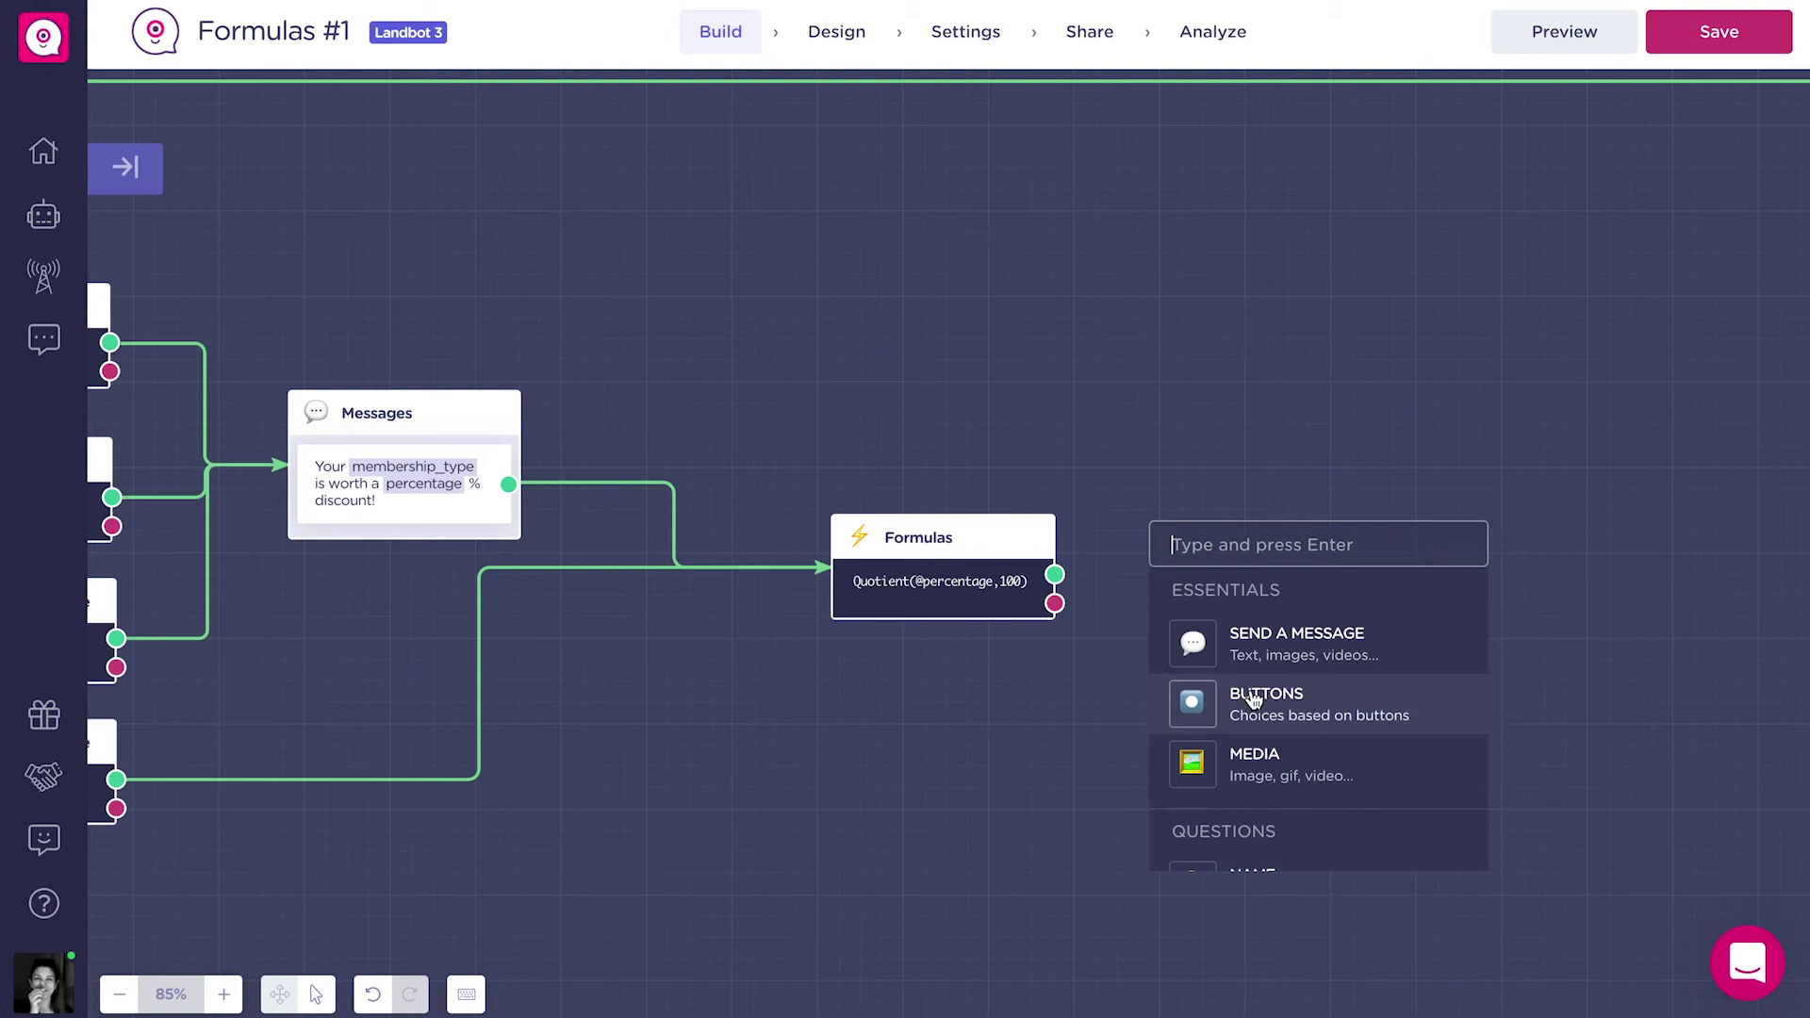
pyautogui.write('for')
pyautogui.click(1303, 677)
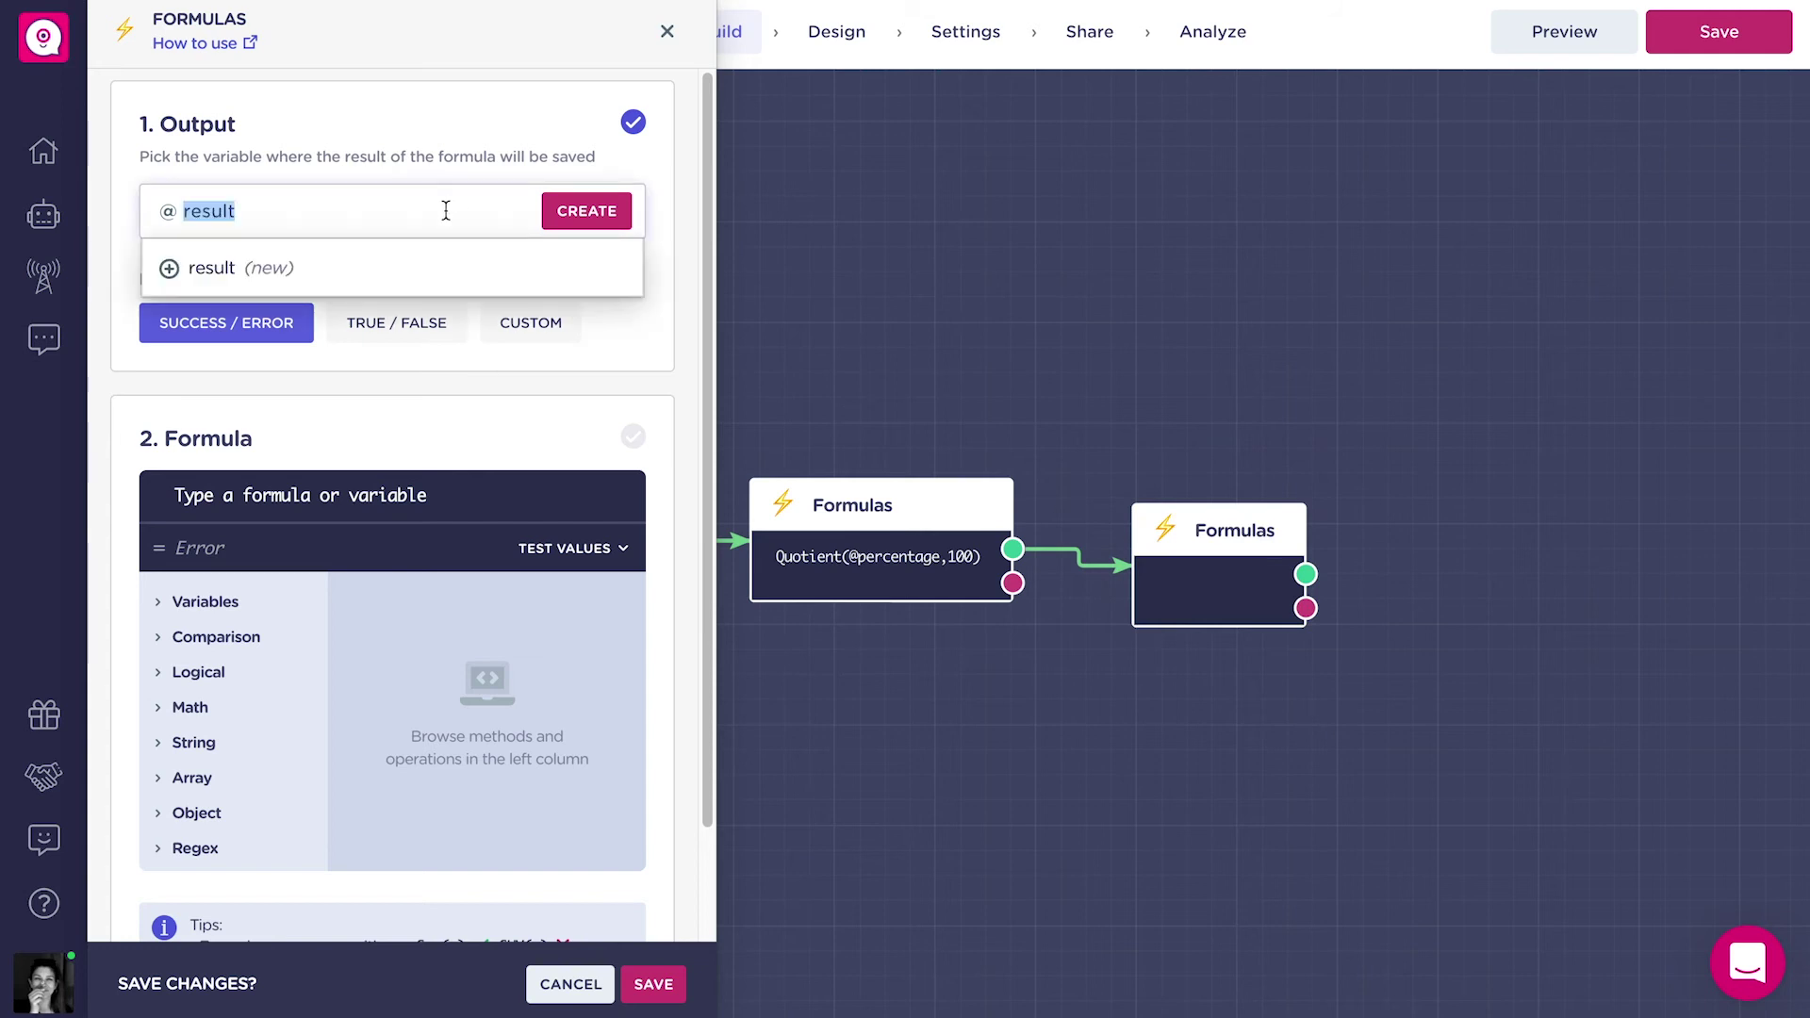
pyautogui.write('discount')
pyautogui.click(453, 269)
pyautogui.click(327, 351)
pyautogui.click(327, 303)
pyautogui.click(394, 425)
pyautogui.click(396, 494)
pyautogui.write('Pr')
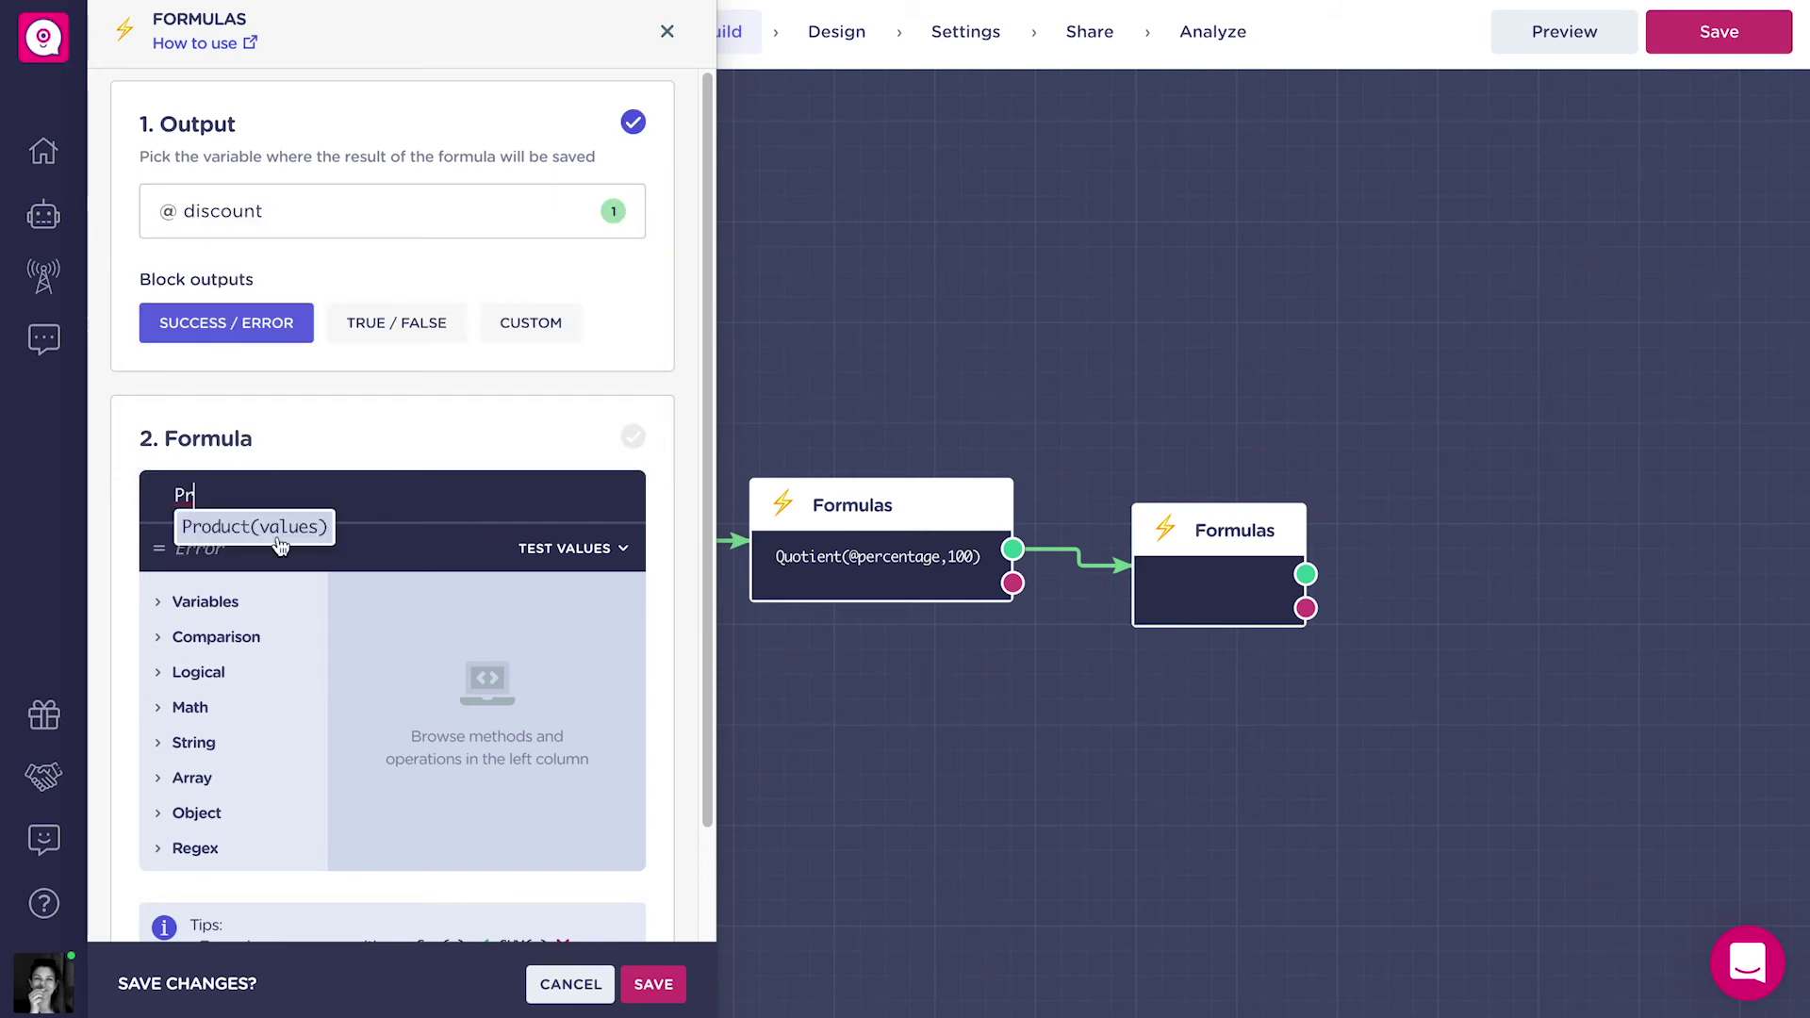
pyautogui.click(255, 527)
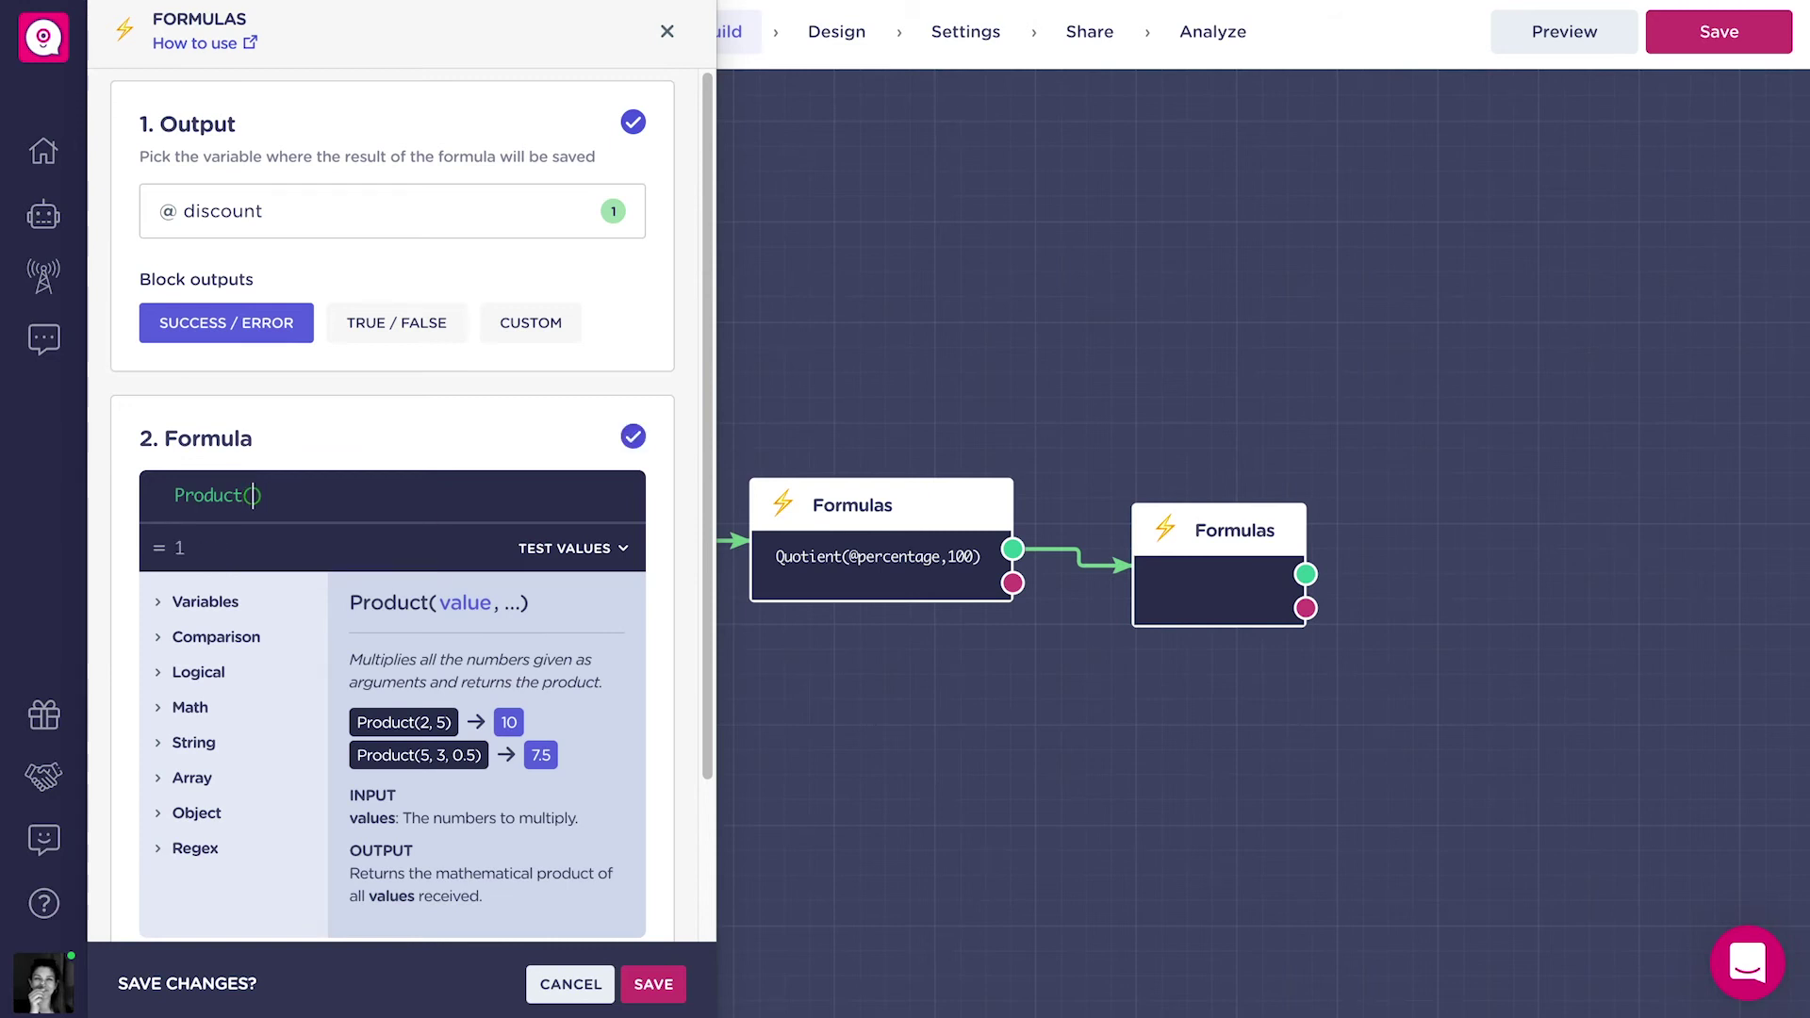
pyautogui.write('@pri')
pyautogui.click(304, 526)
pyautogui.write(',@disc')
pyautogui.click(434, 533)
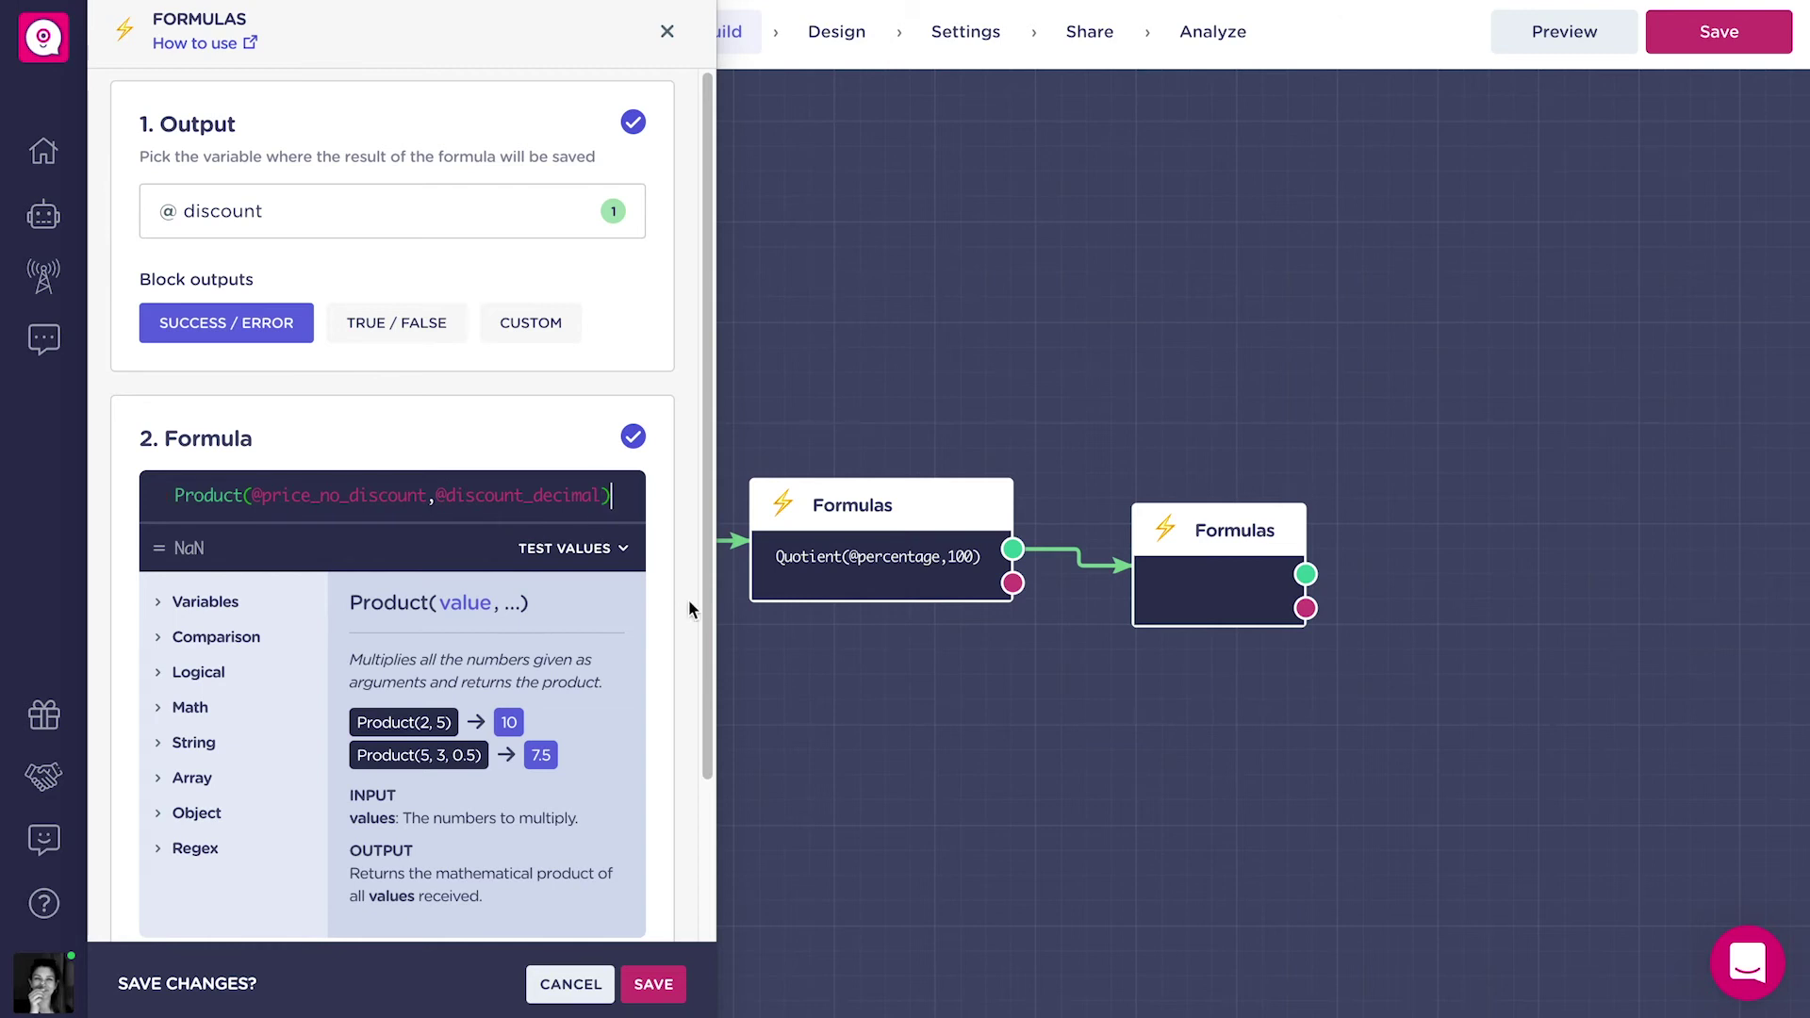
pyautogui.click(659, 986)
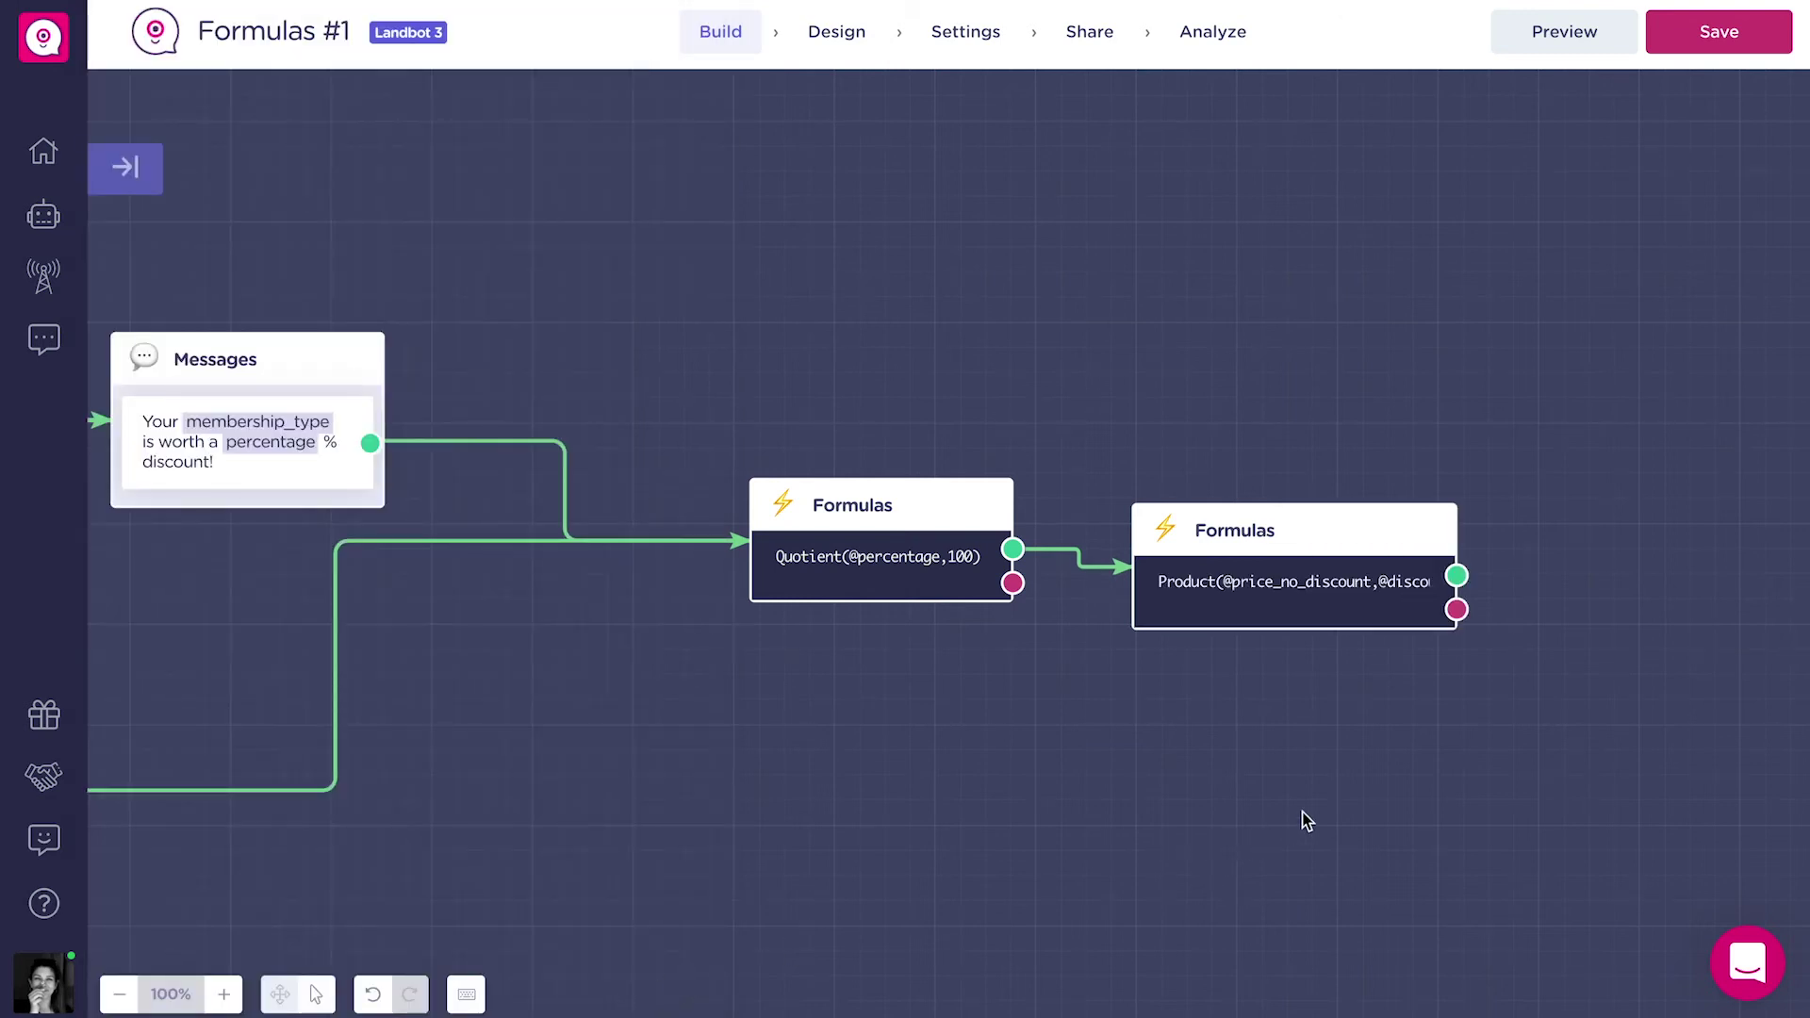
# Add a Formulas step after the Product block, outputting to a new number variable final_price.
pyautogui.hscroll(5, 1257, 801)
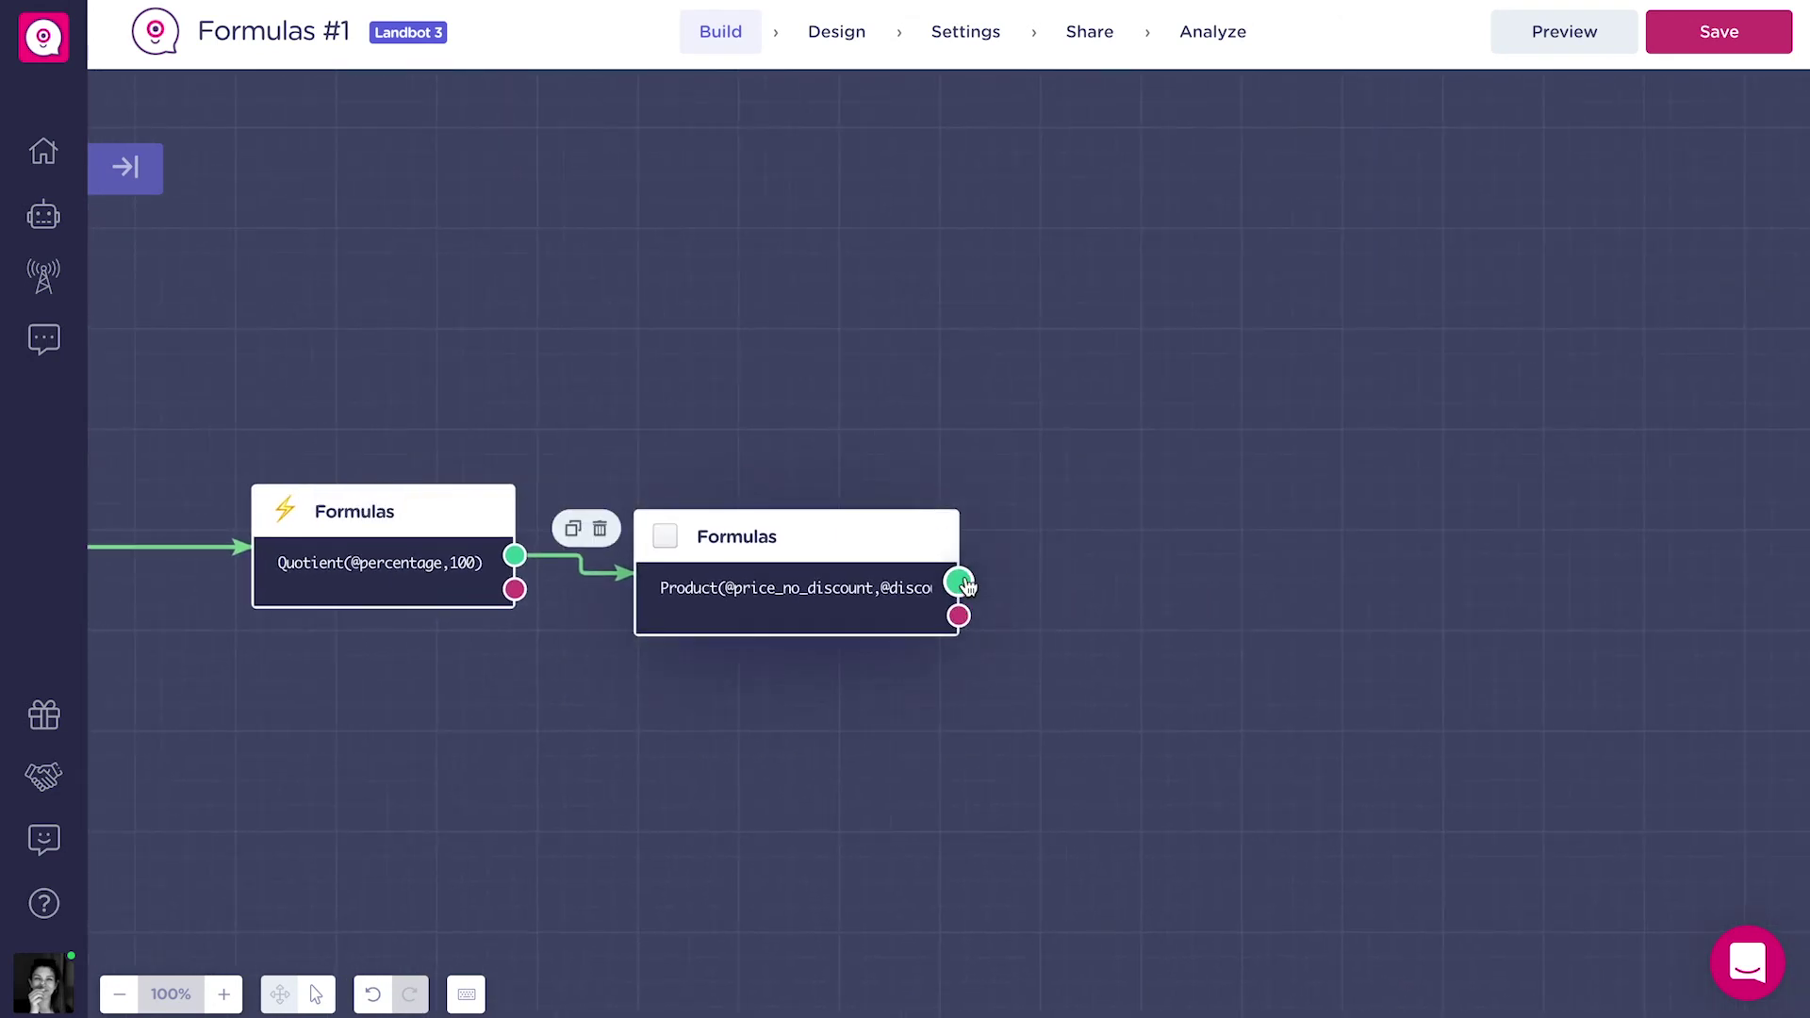
pyautogui.moveTo(962, 583); pyautogui.dragTo(1084, 495)
pyautogui.write('for')
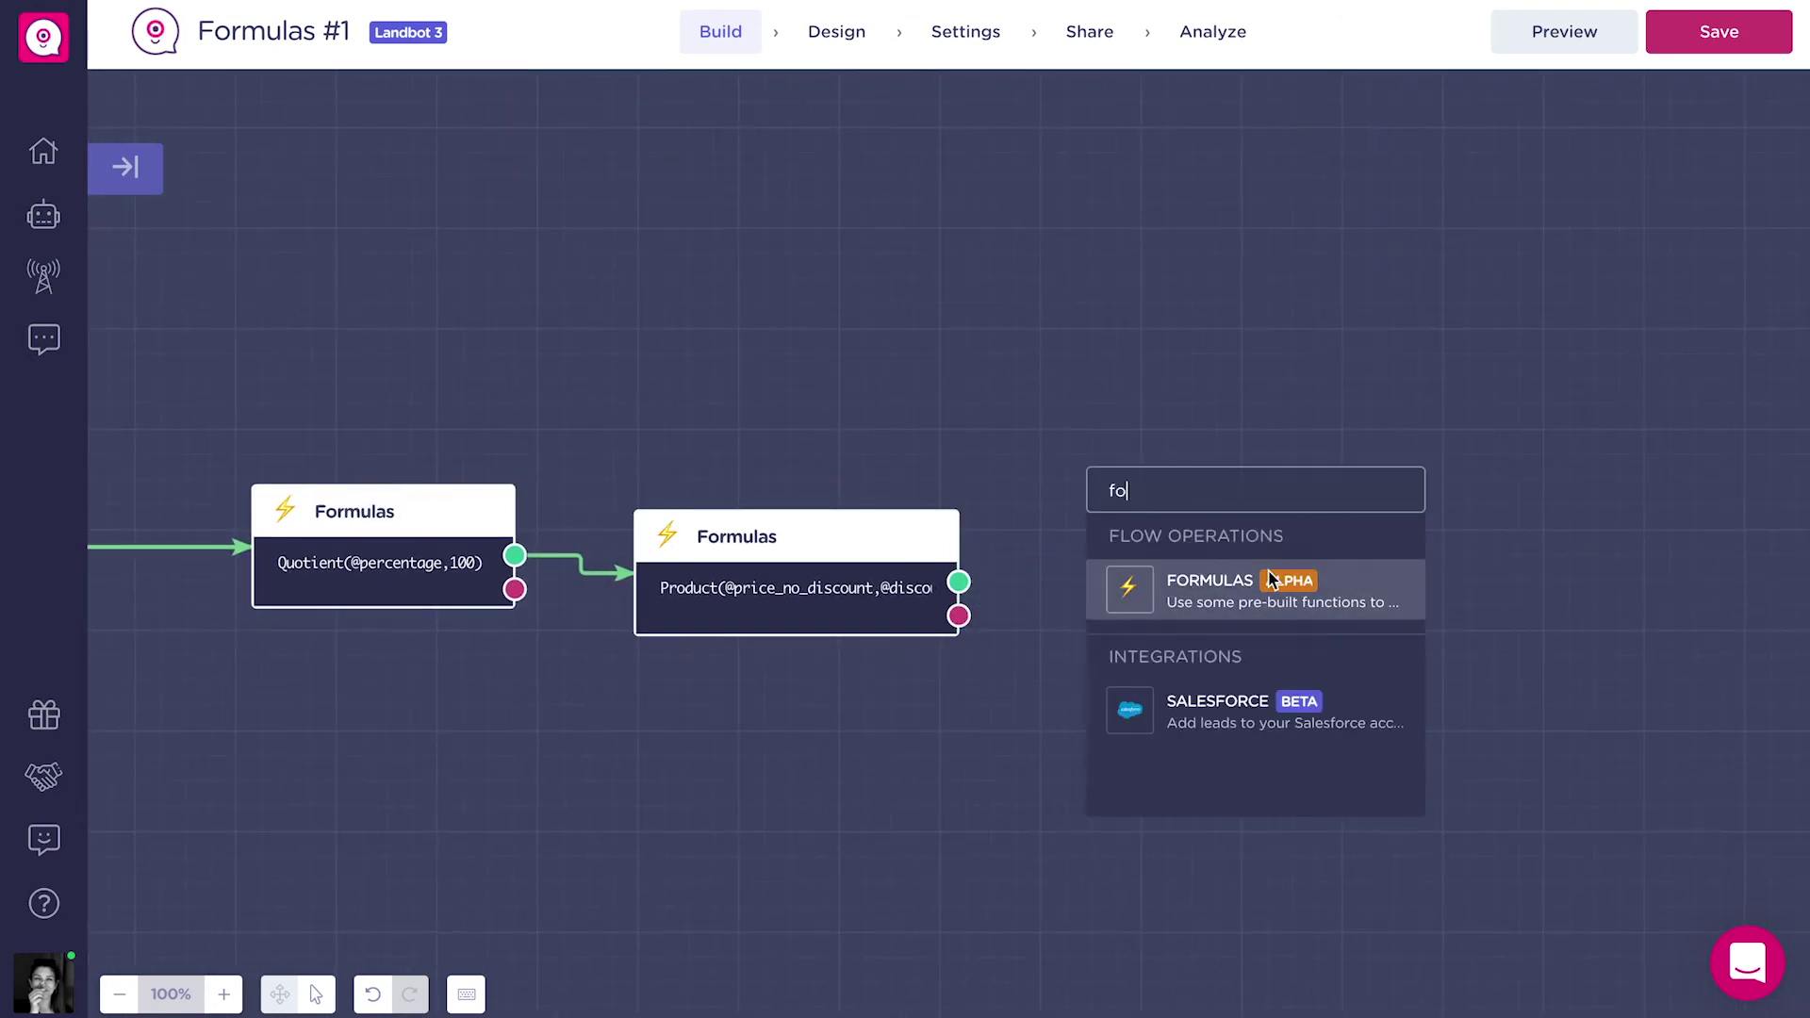
pyautogui.click(1272, 579)
pyautogui.click(416, 215)
pyautogui.write('final')
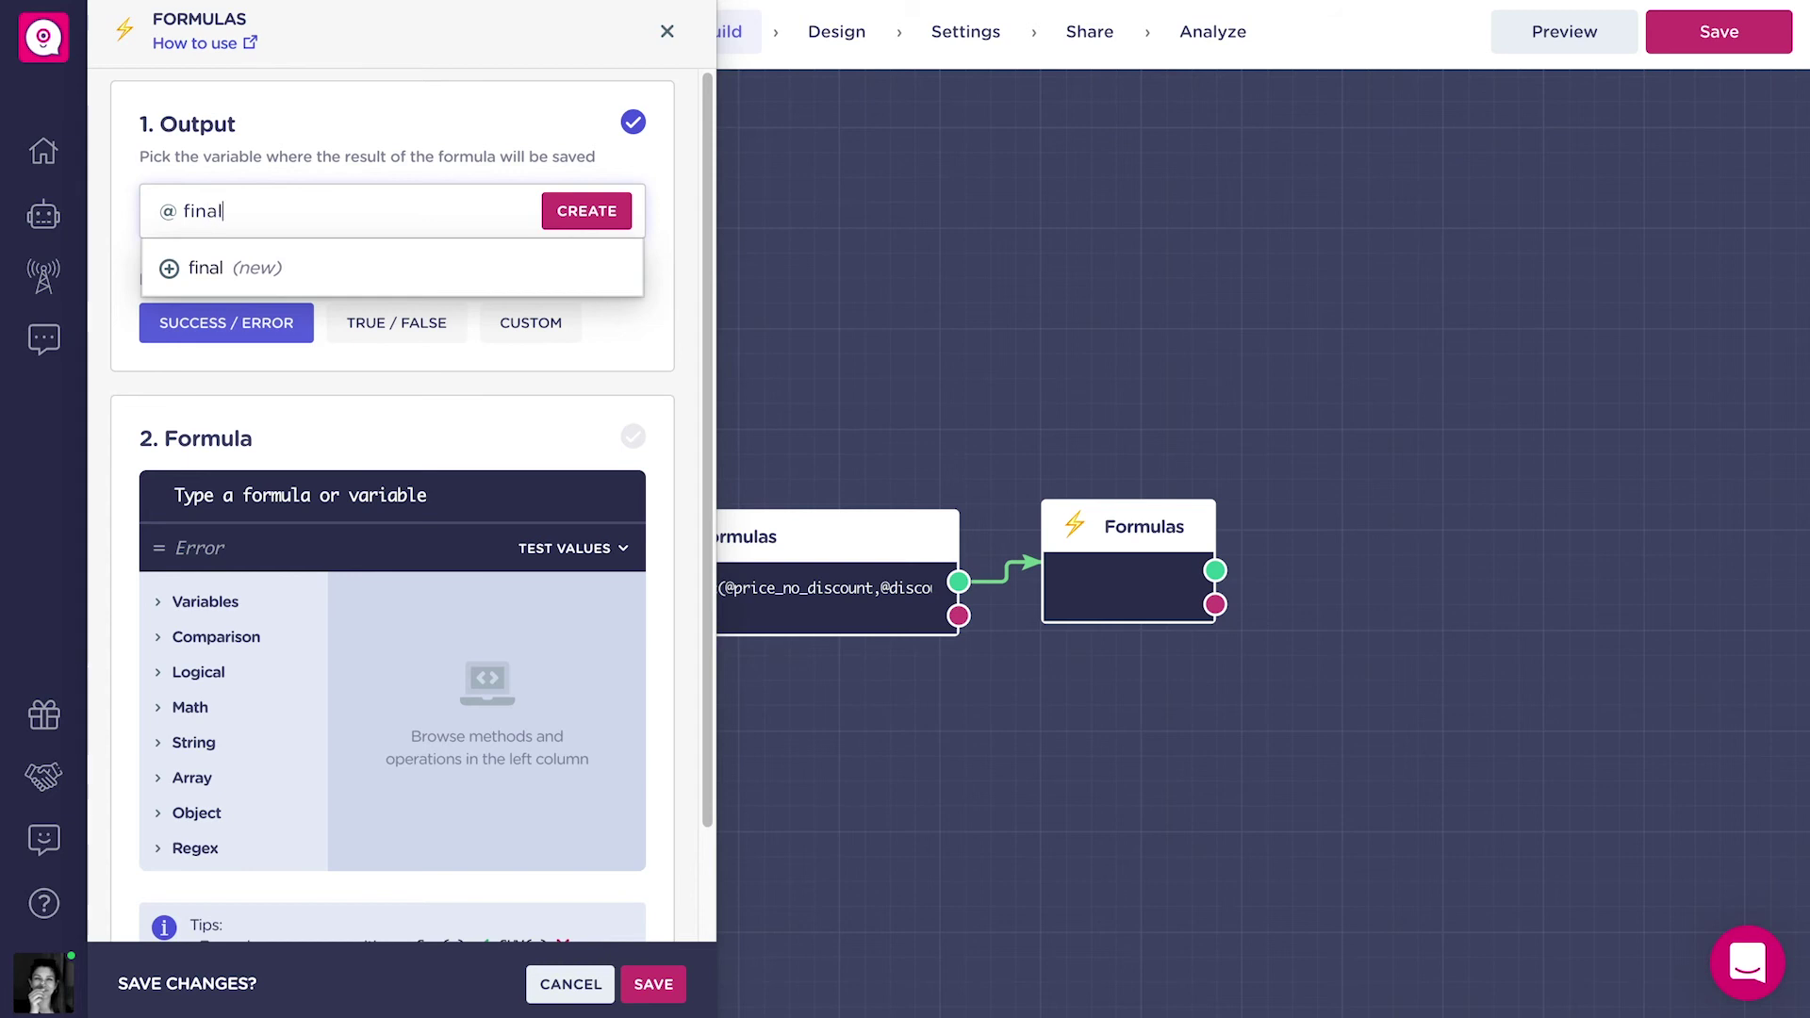
pyautogui.write('_price')
pyautogui.click(426, 264)
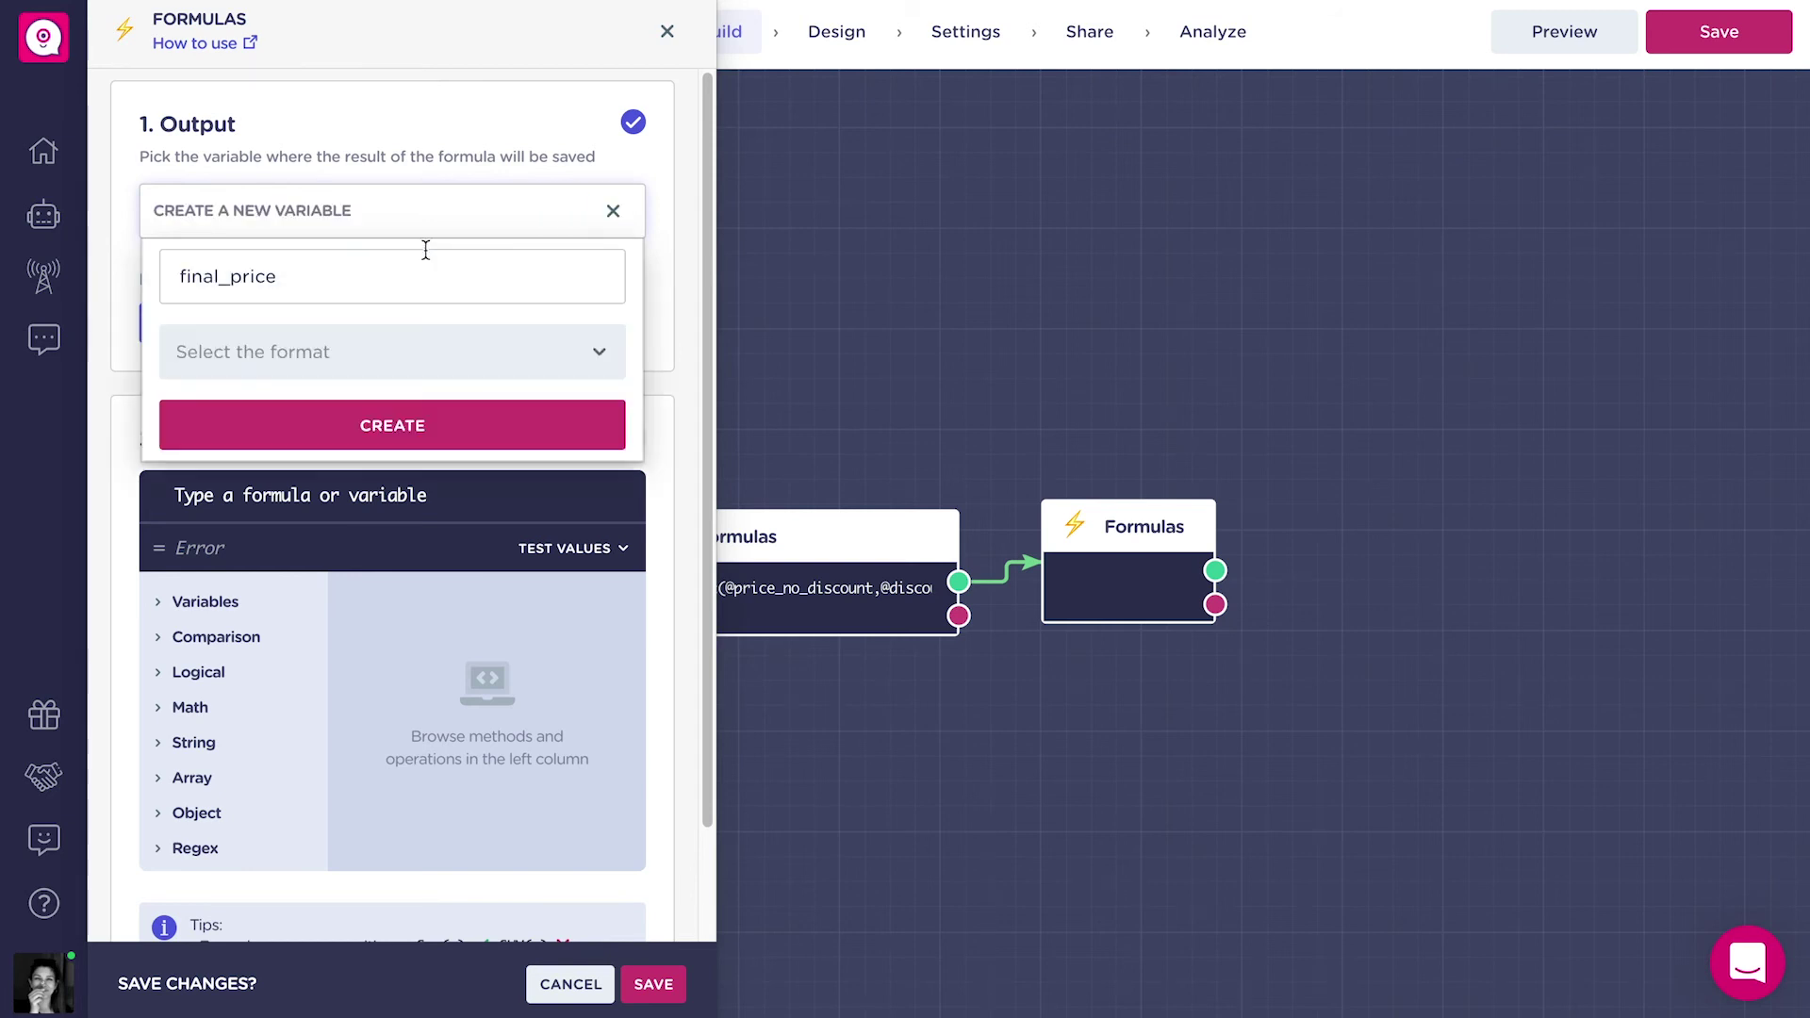
pyautogui.click(397, 344)
pyautogui.click(336, 304)
pyautogui.click(424, 429)
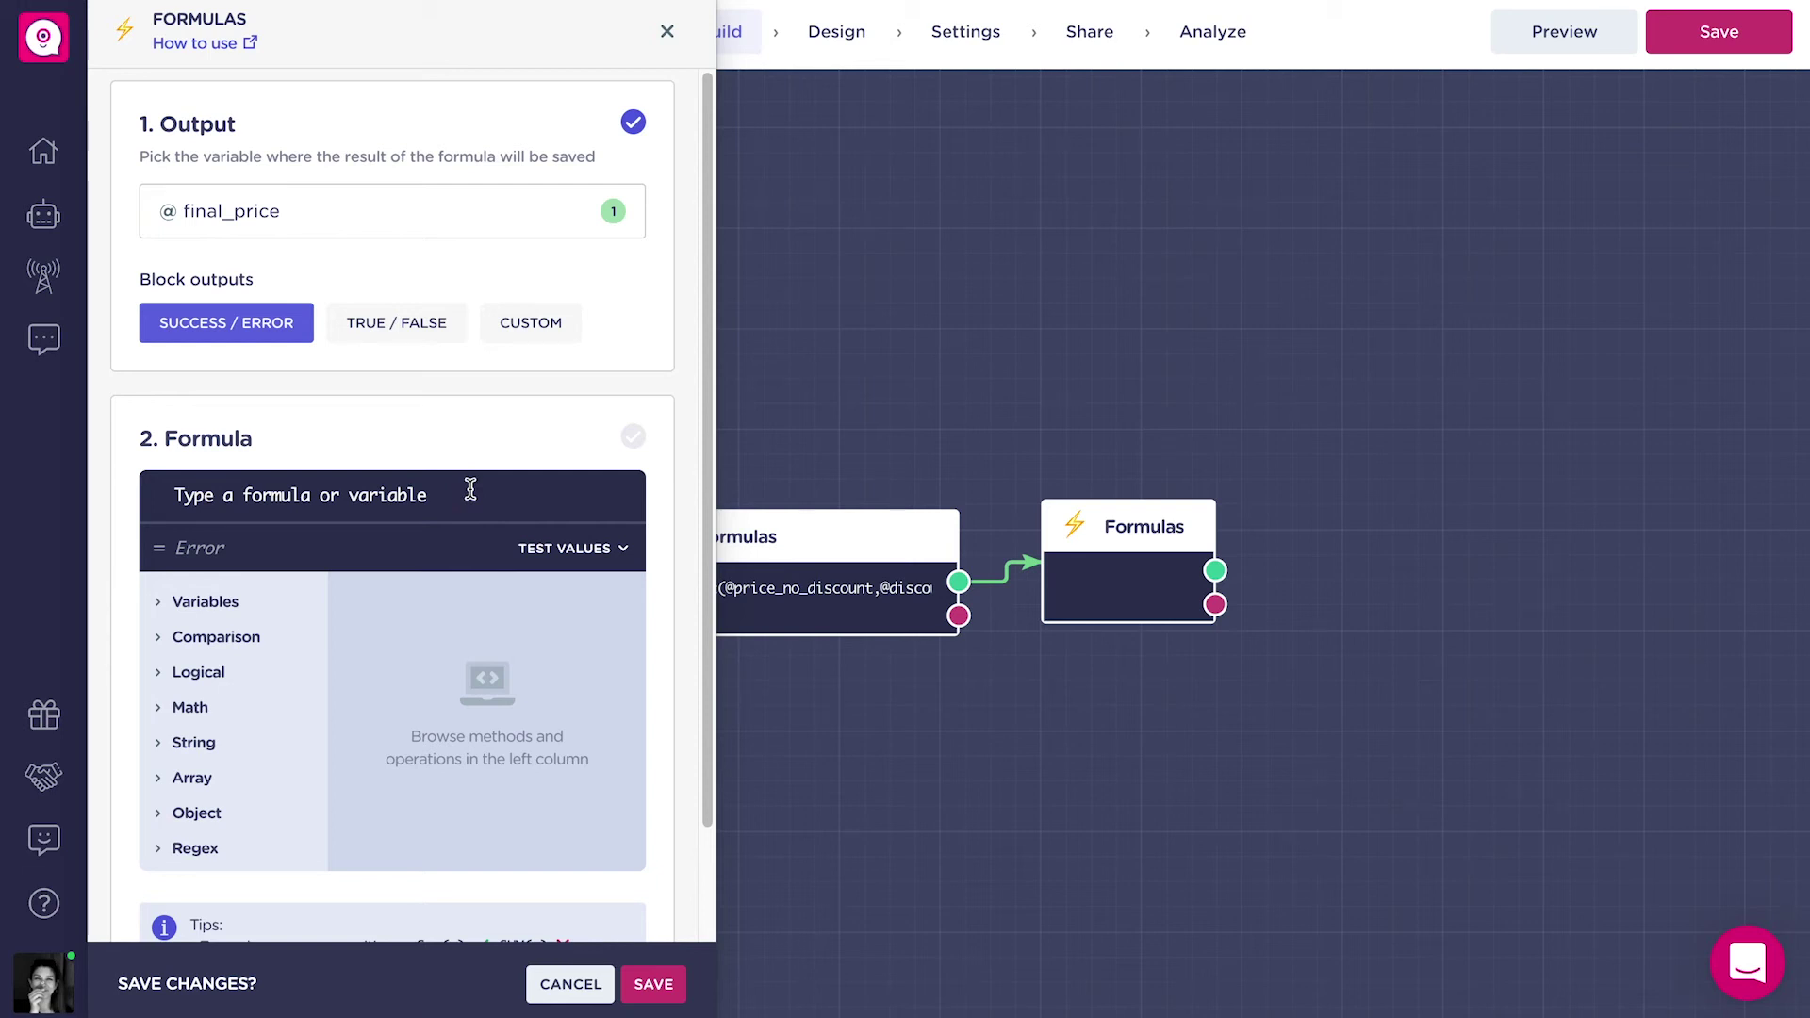
pyautogui.write('Su')
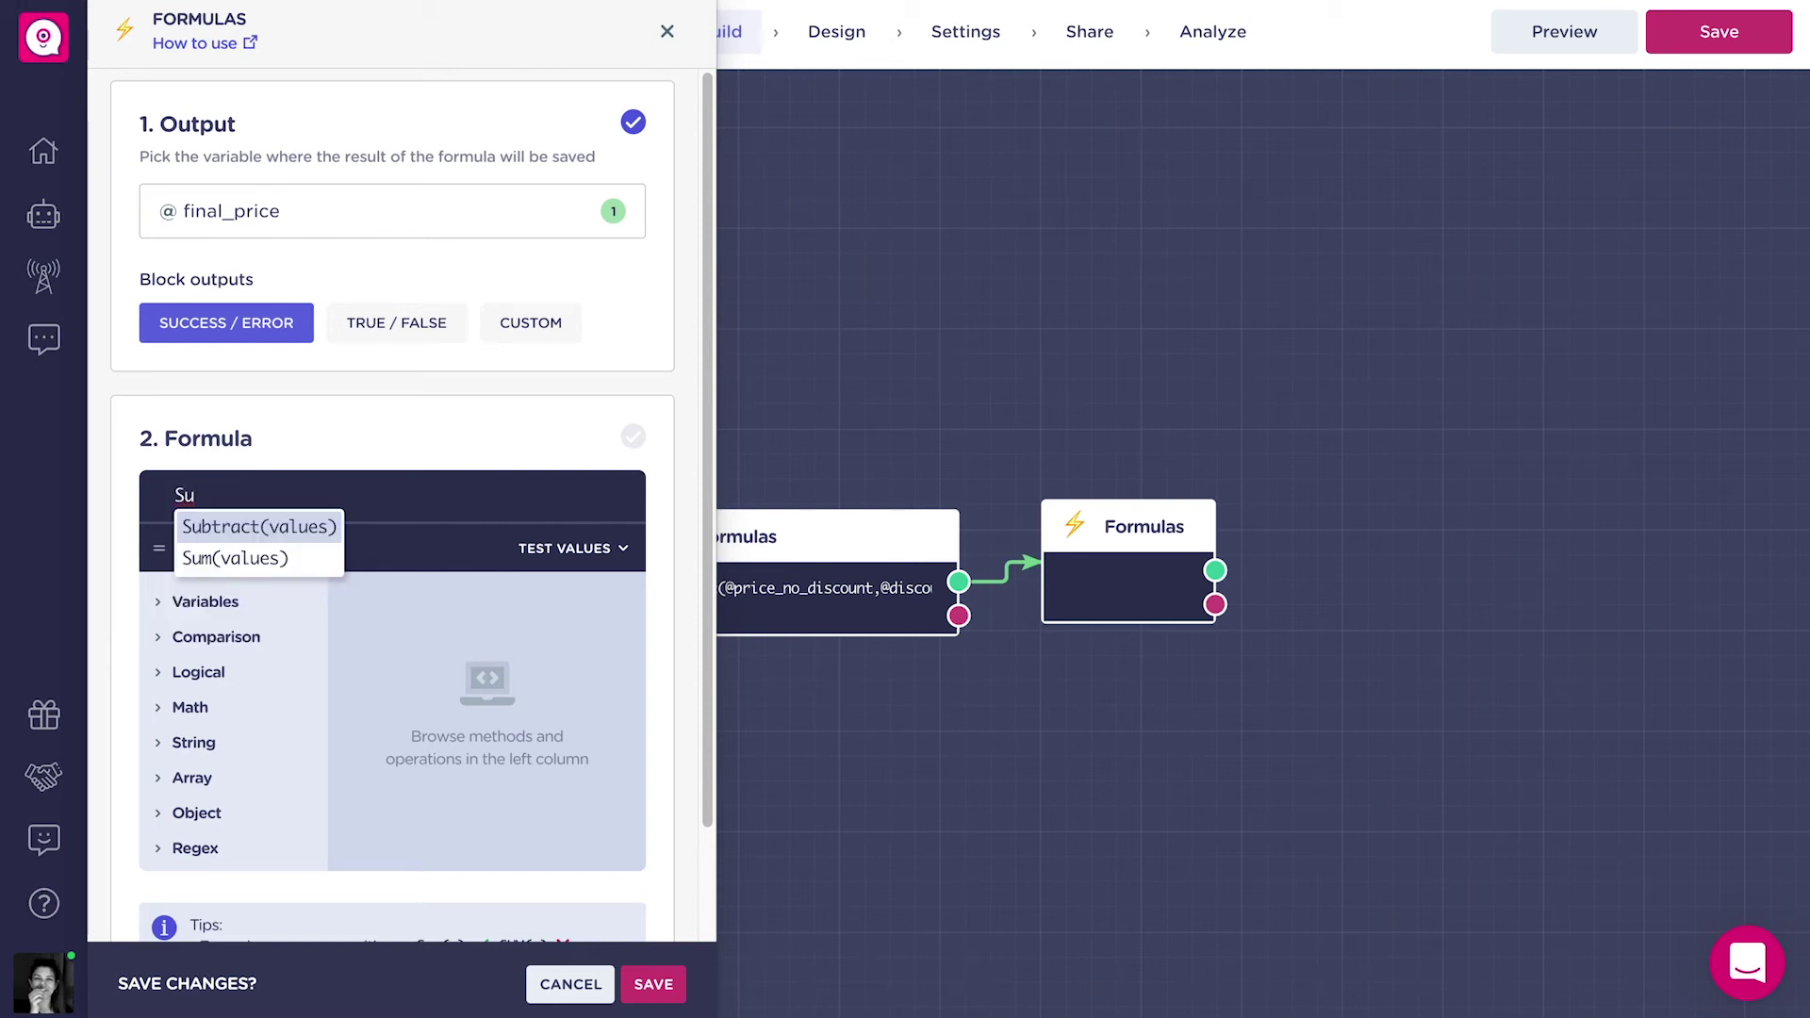
pyautogui.press('Return')
pyautogui.write('@pr')
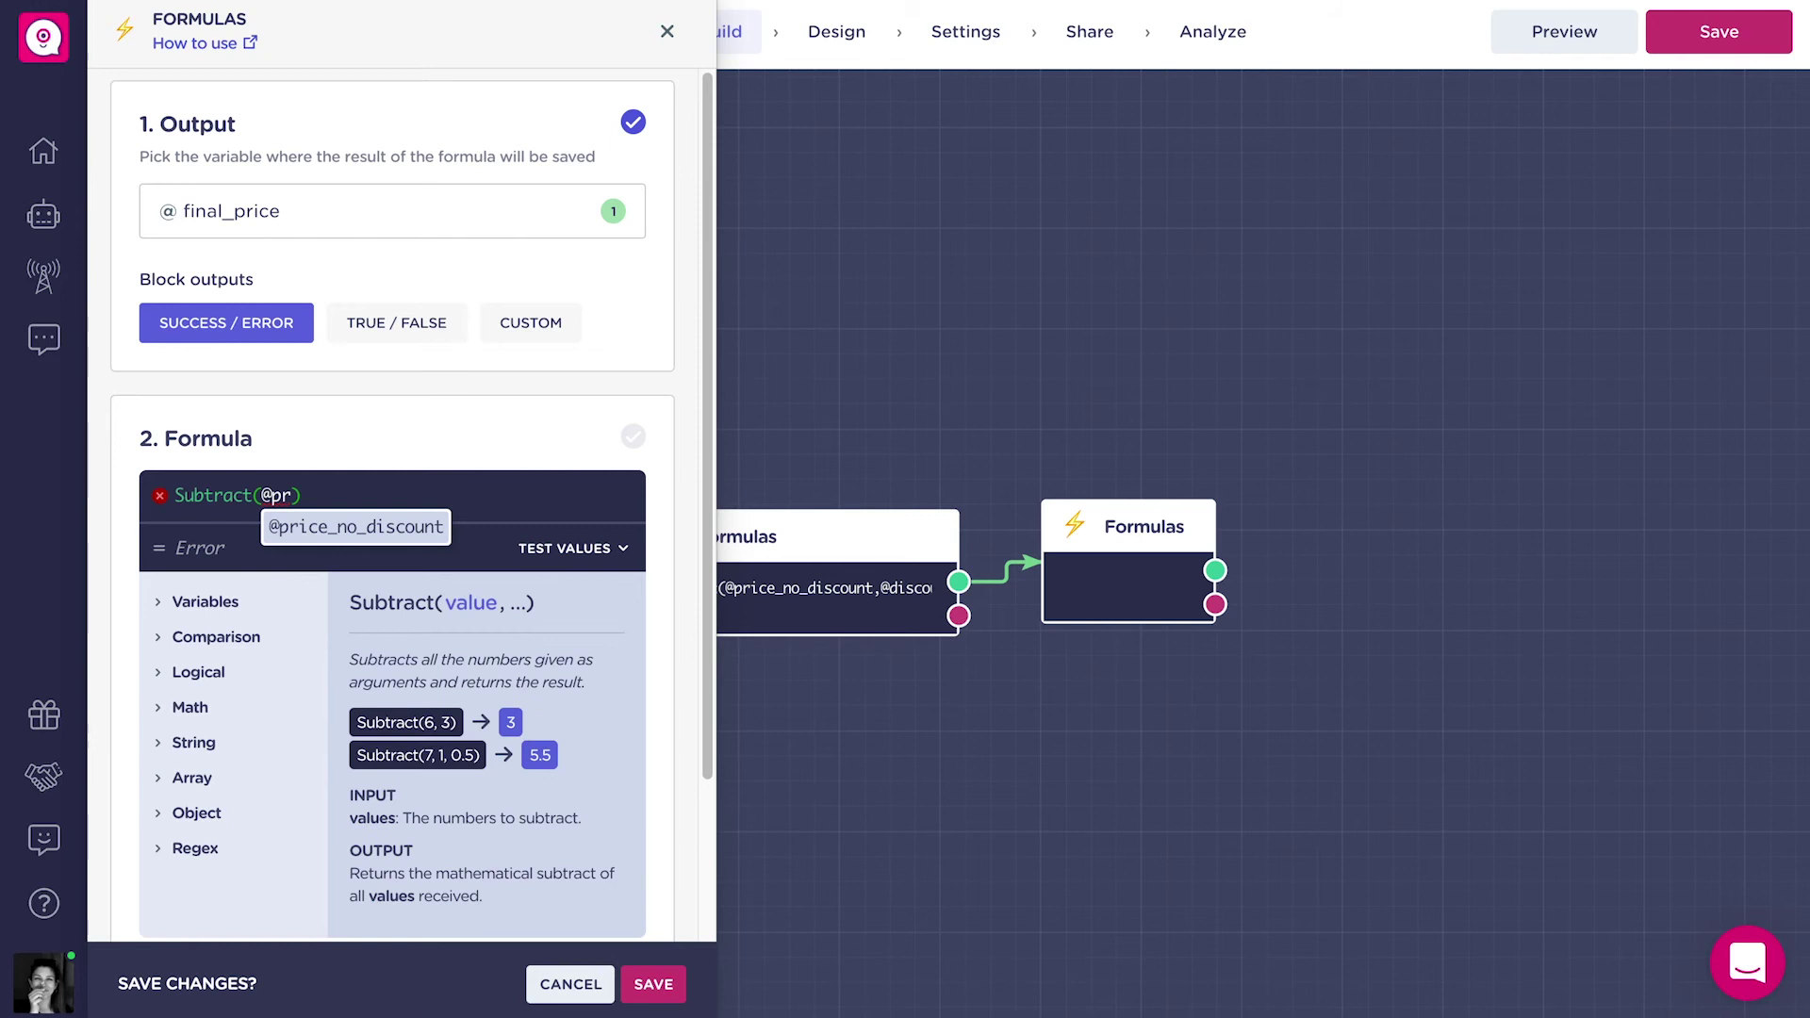
pyautogui.click(425, 531)
pyautogui.write(',@')
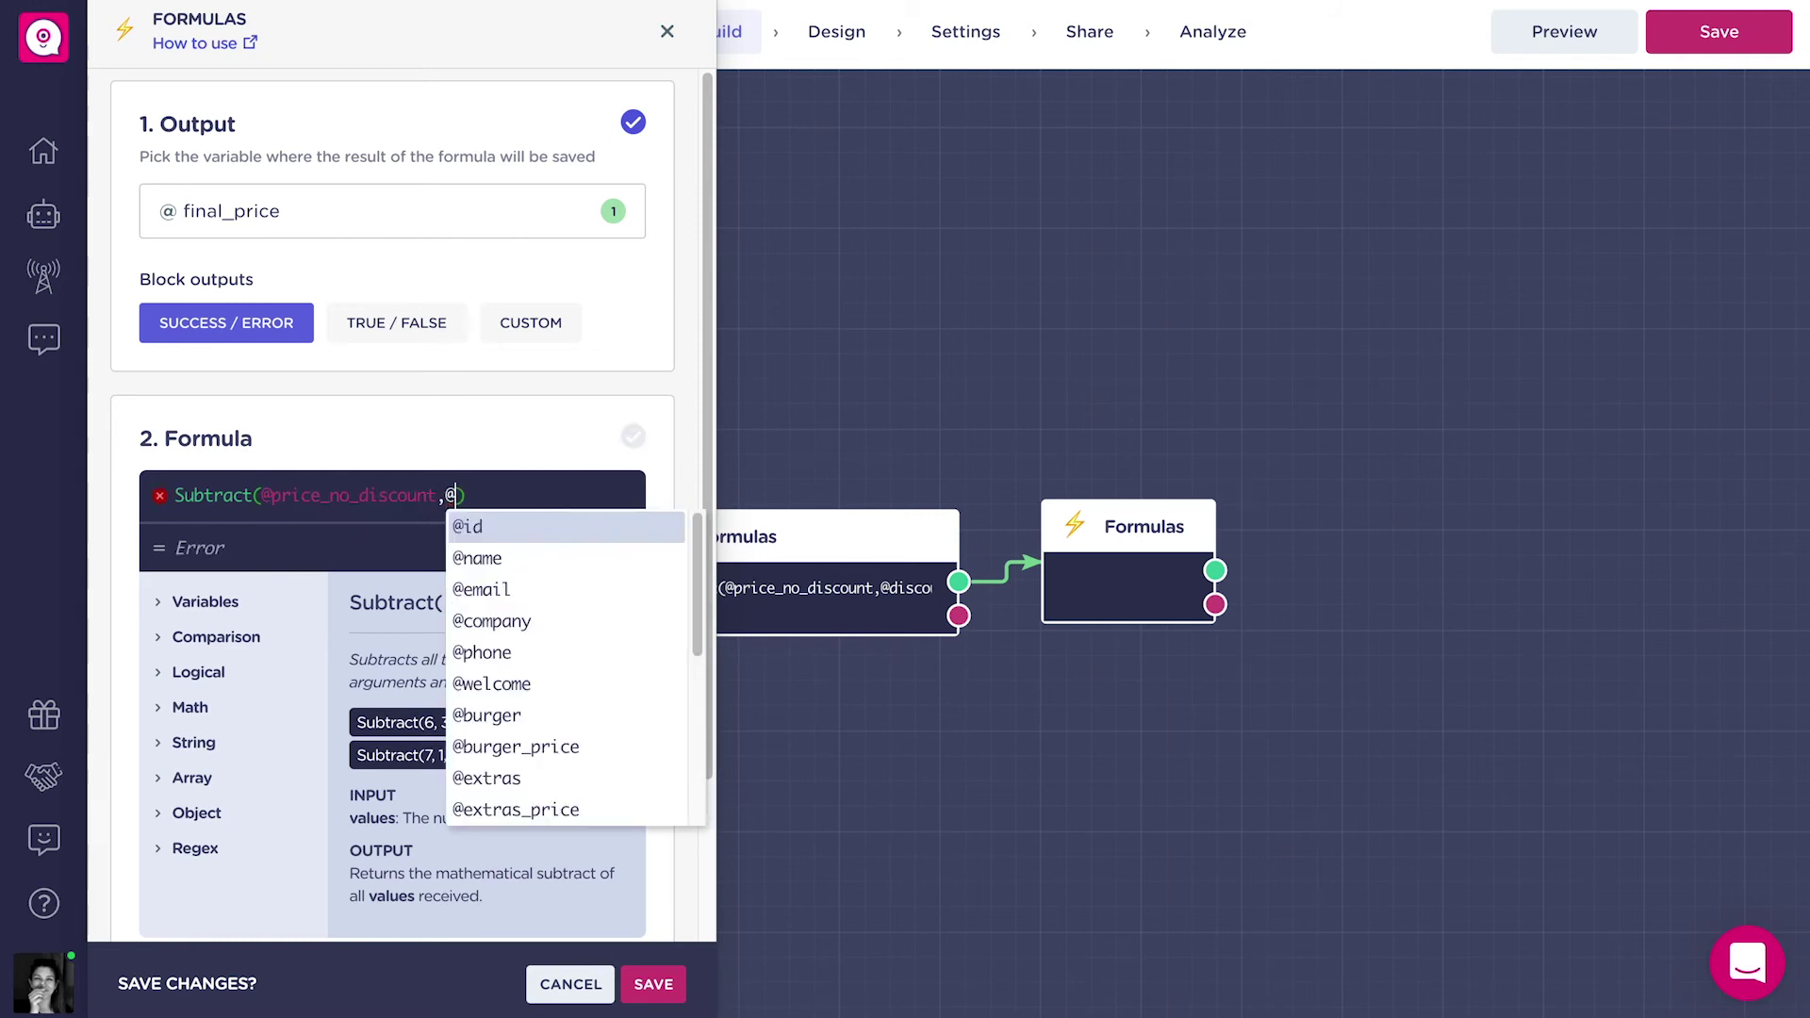
pyautogui.write('discount')
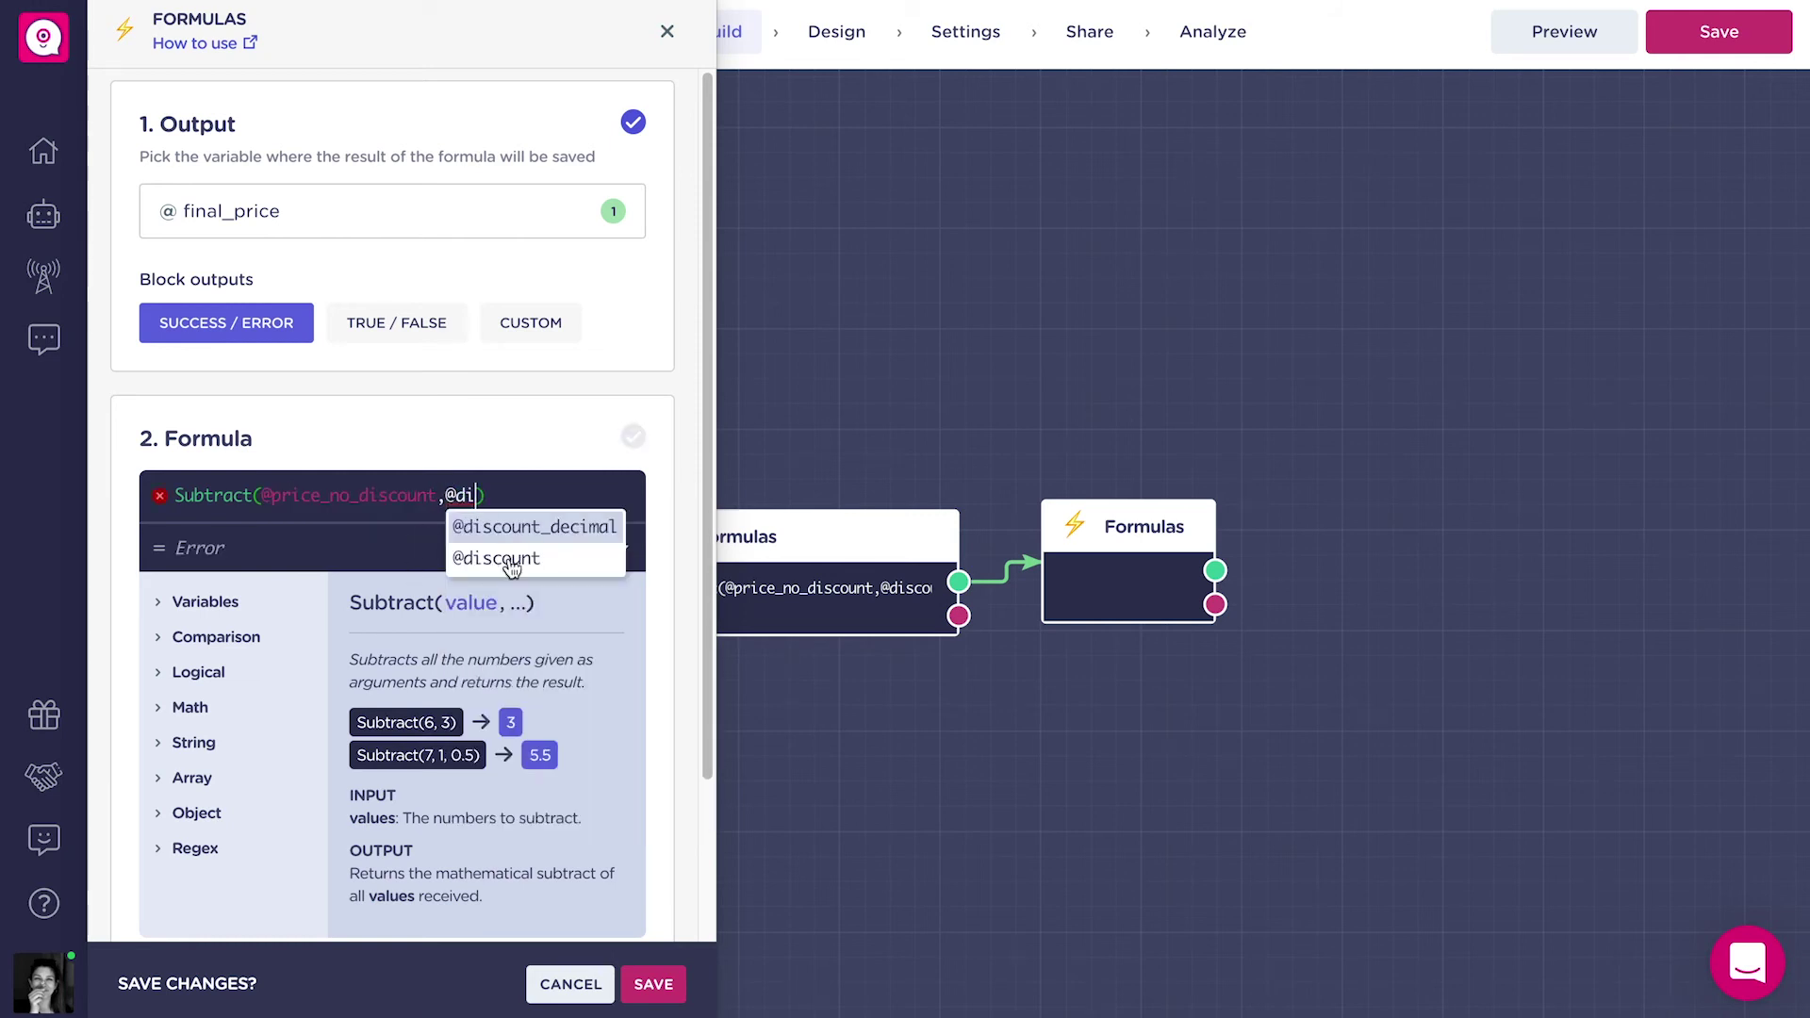
pyautogui.click(509, 558)
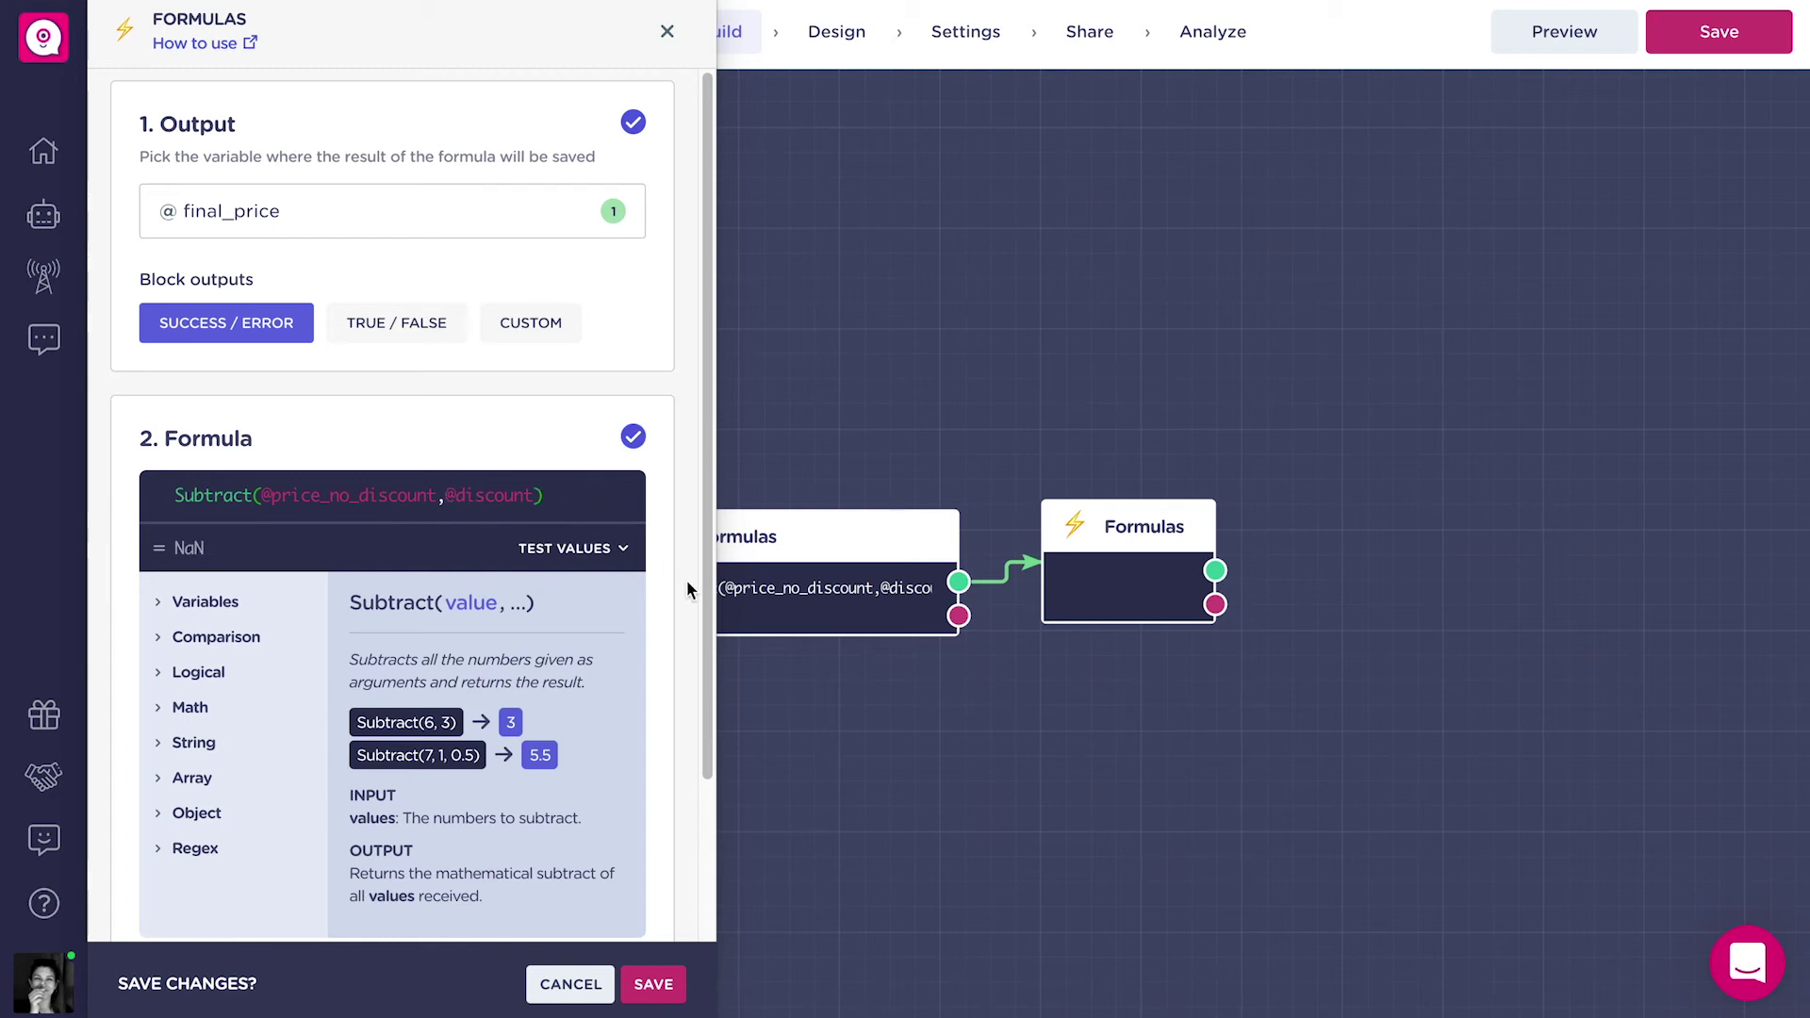
pyautogui.click(664, 987)
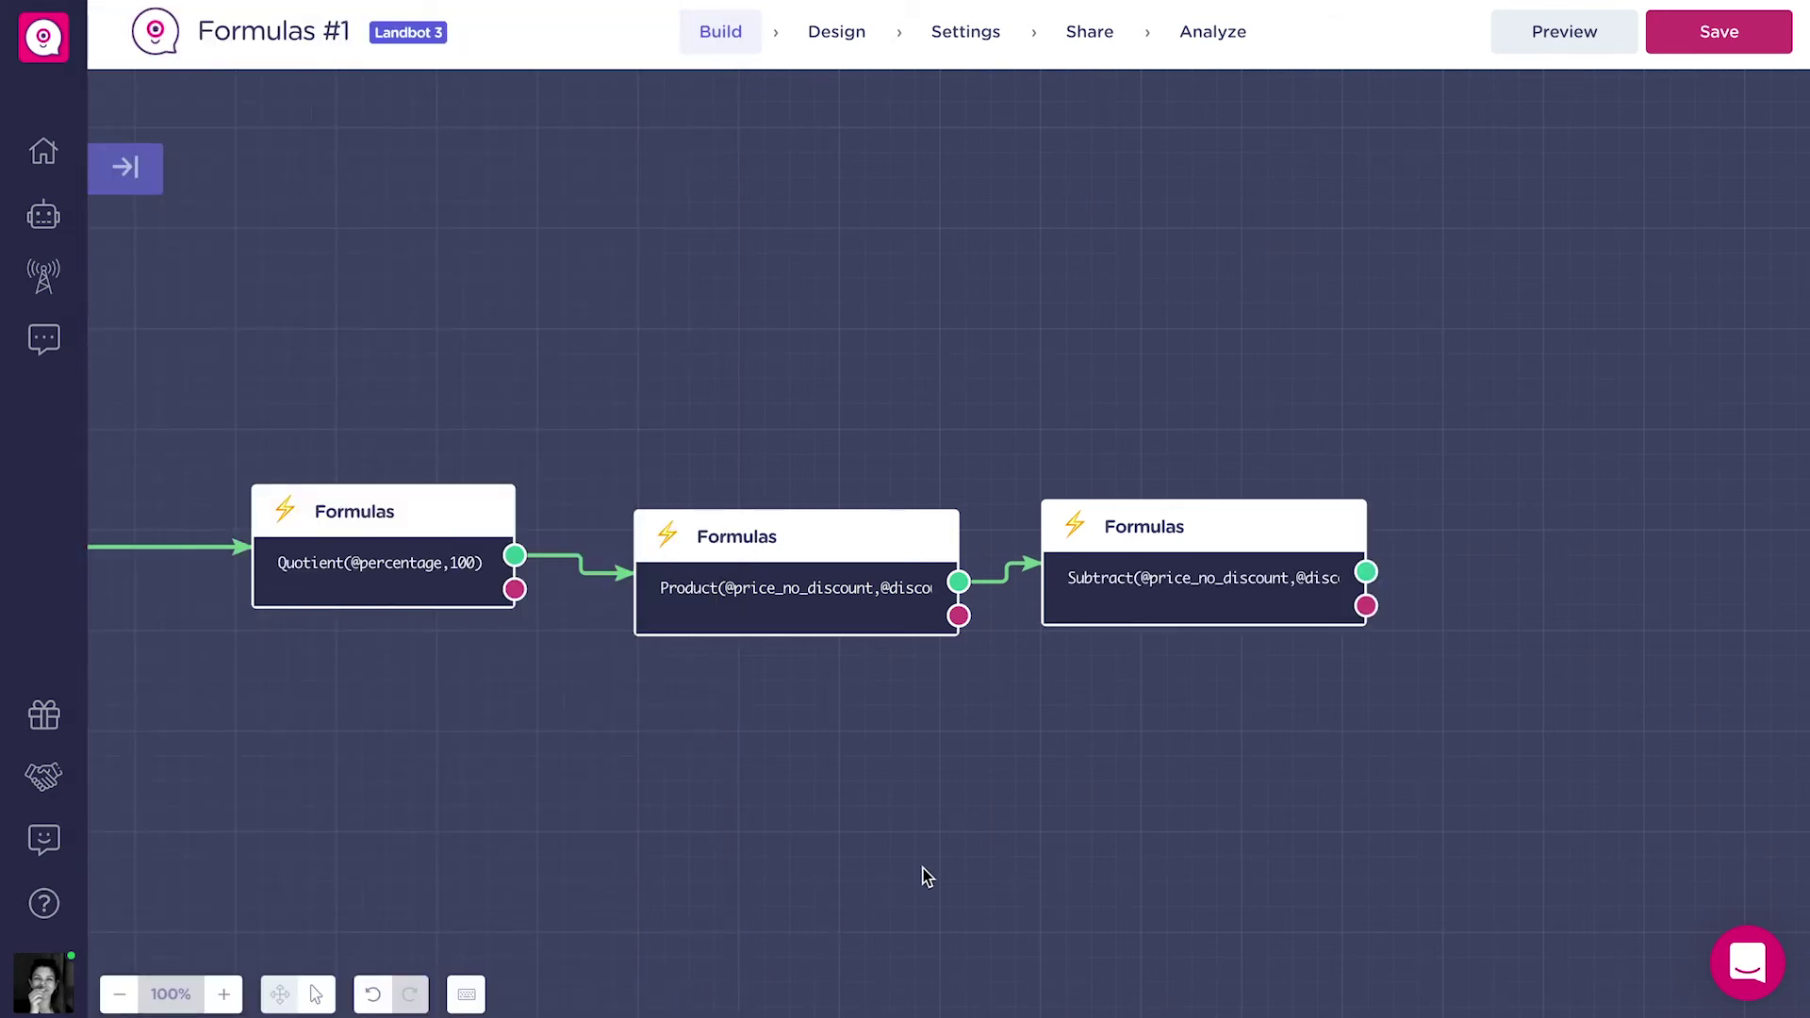
# Add another Formulas block whose result is saved into the existing final_price variable.
pyautogui.moveTo(658, 855); pyautogui.dragTo(773, 732)
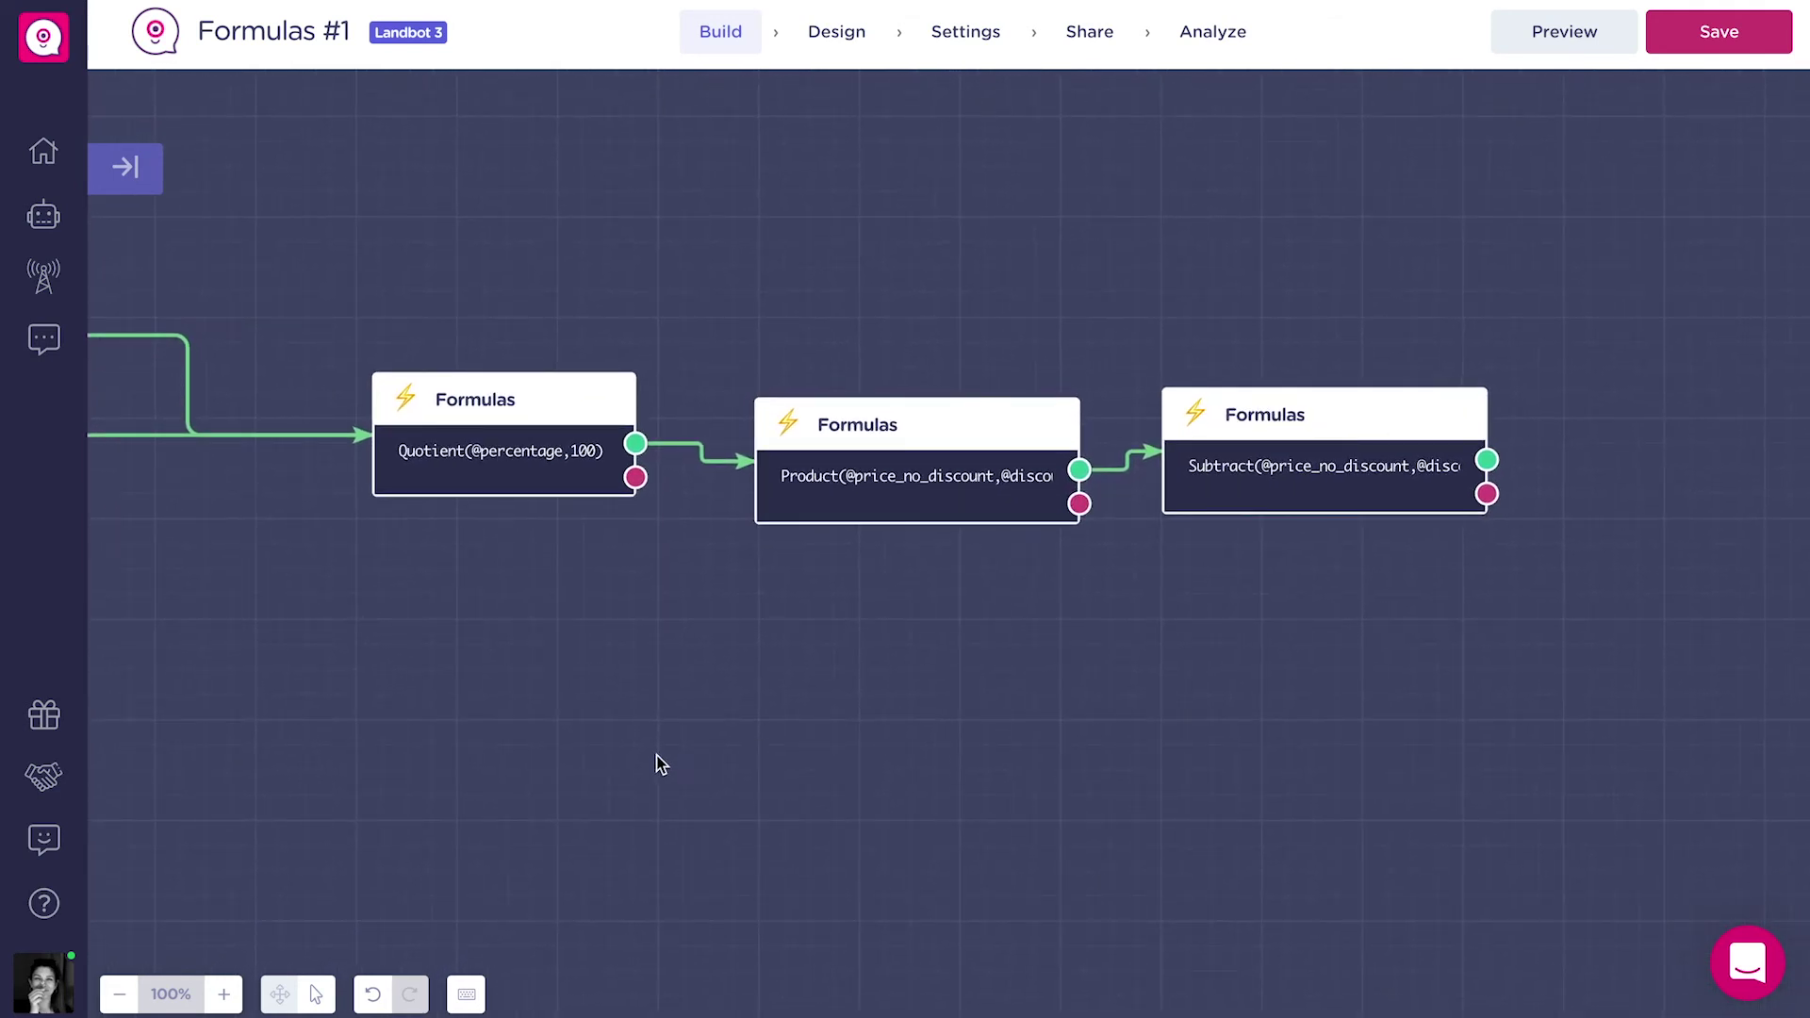
pyautogui.moveTo(1079, 504); pyautogui.dragTo(1044, 716)
pyautogui.write('for')
pyautogui.click(1081, 652)
pyautogui.moveTo(1002, 626); pyautogui.dragTo(1320, 615)
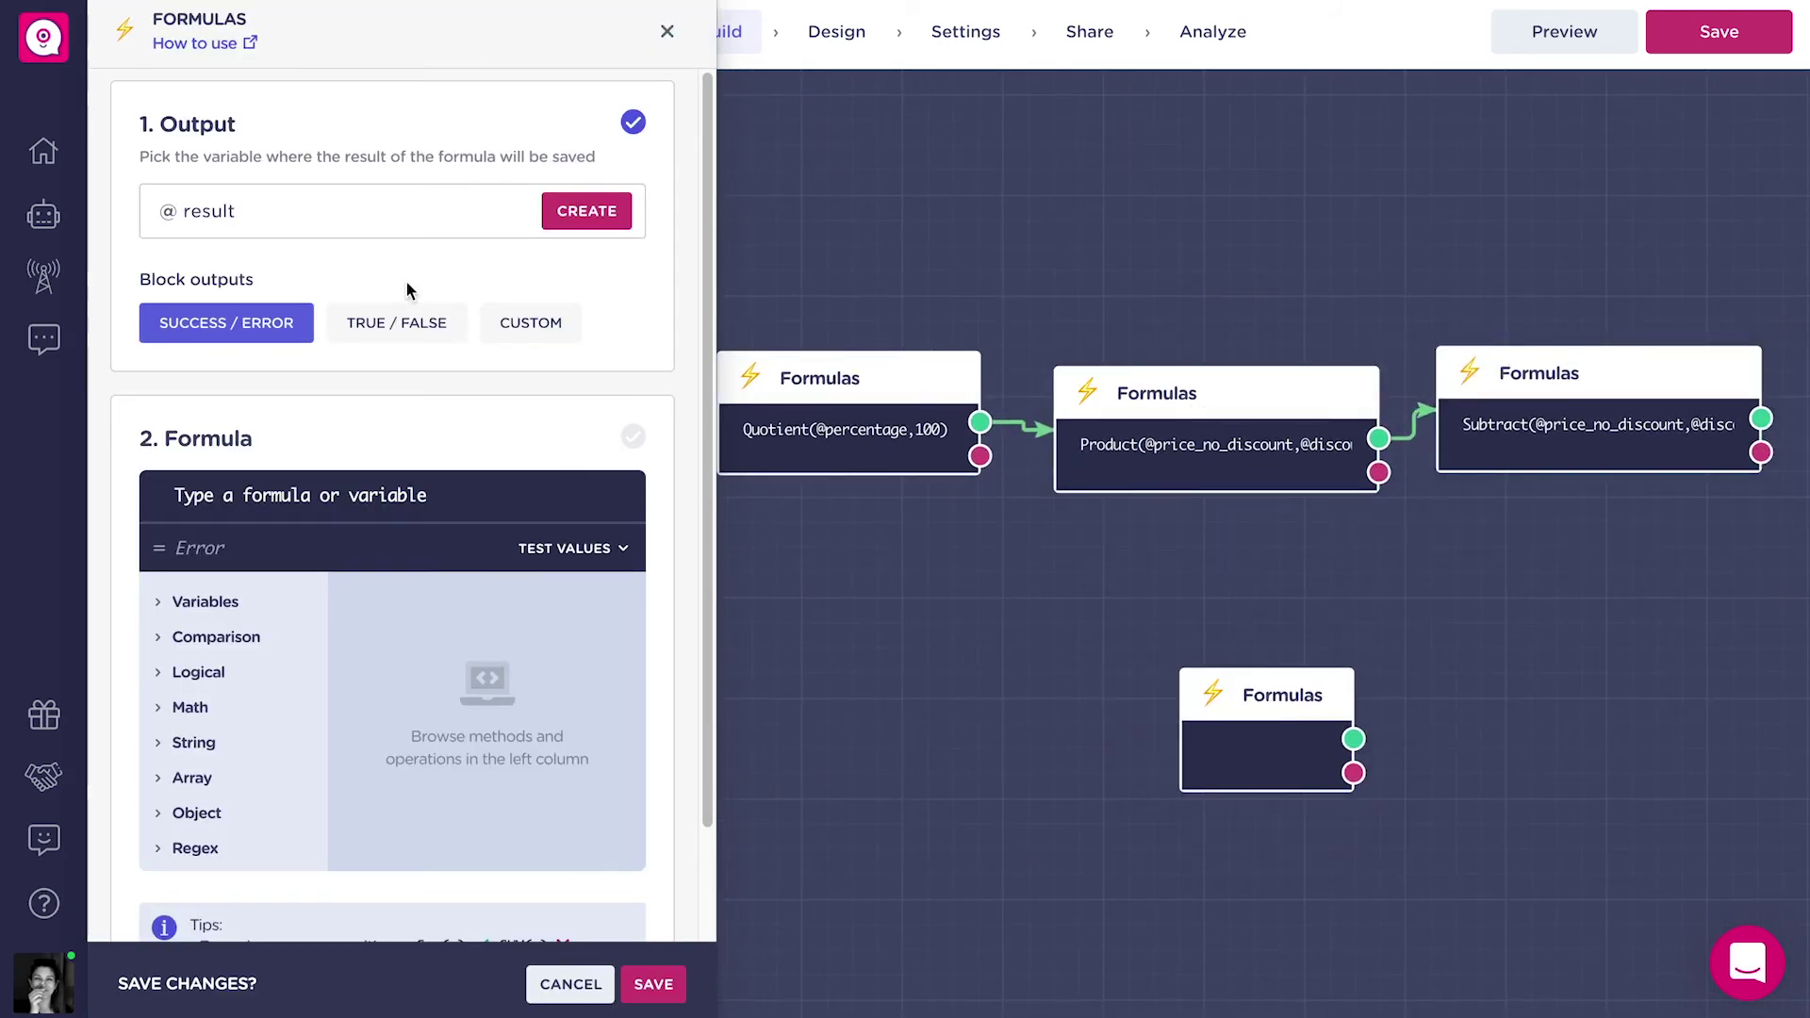
pyautogui.click(347, 216)
pyautogui.write('fin')
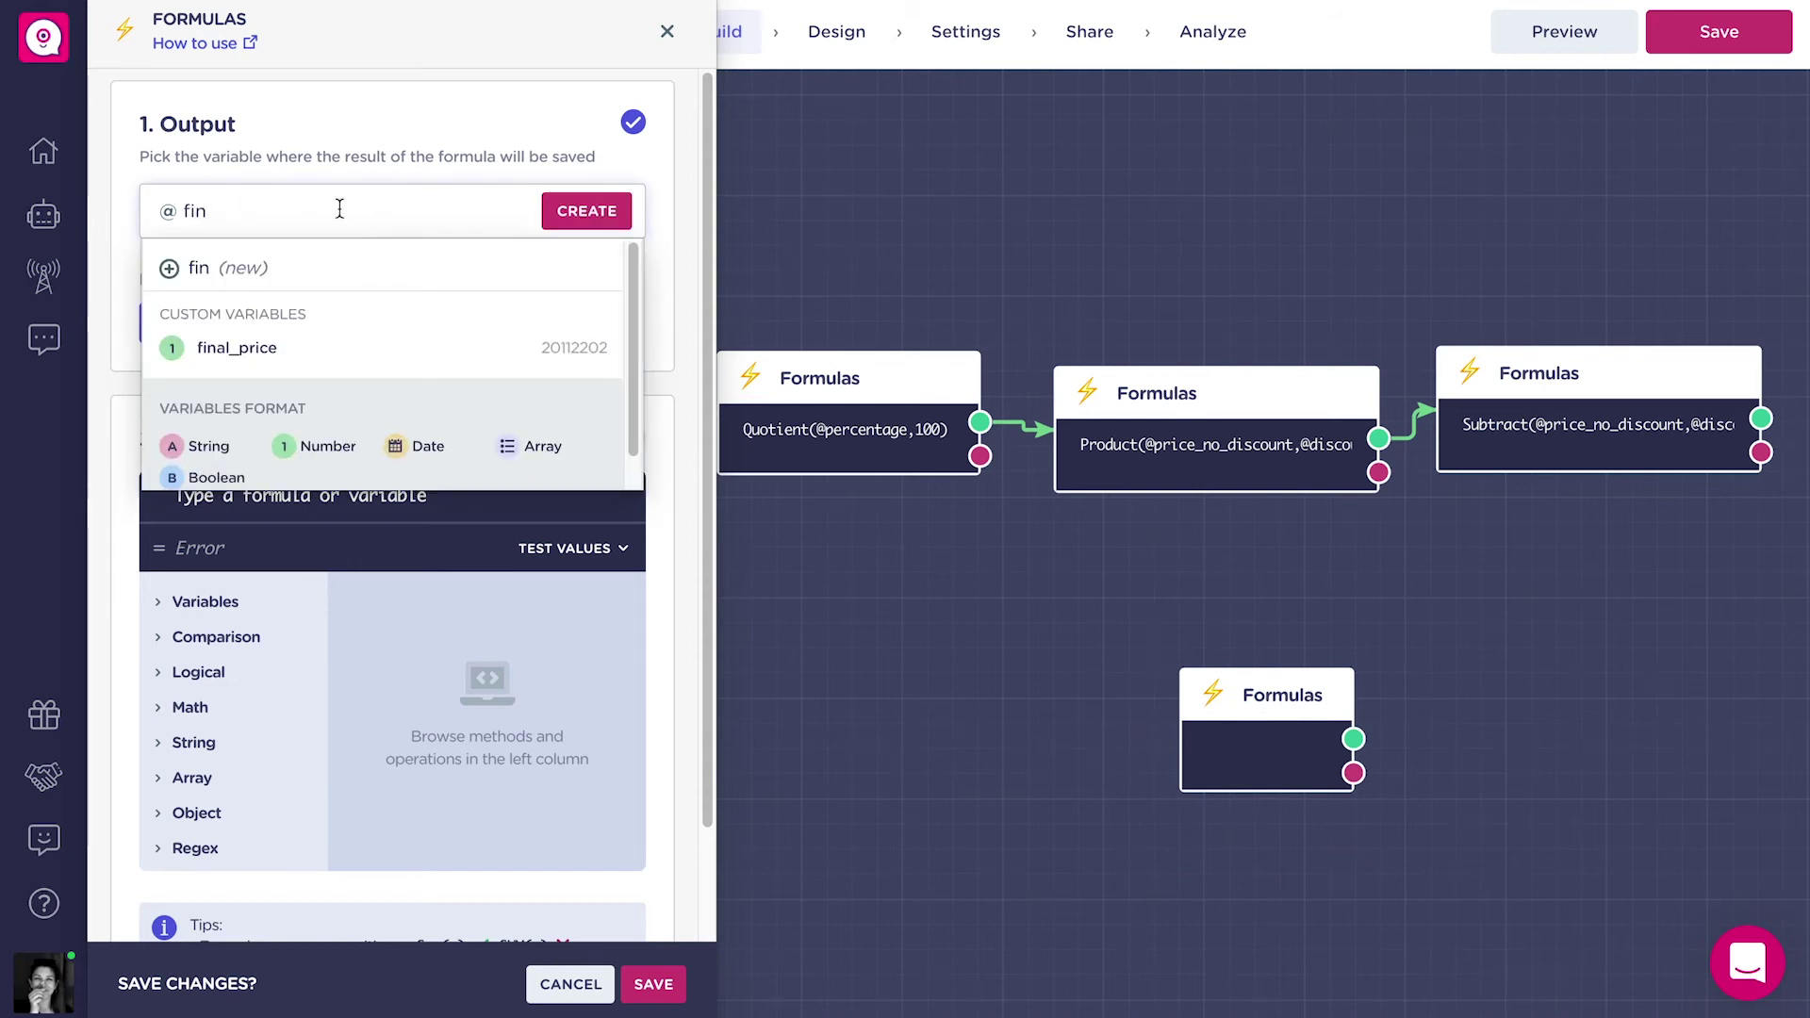
pyautogui.click(323, 362)
pyautogui.click(356, 490)
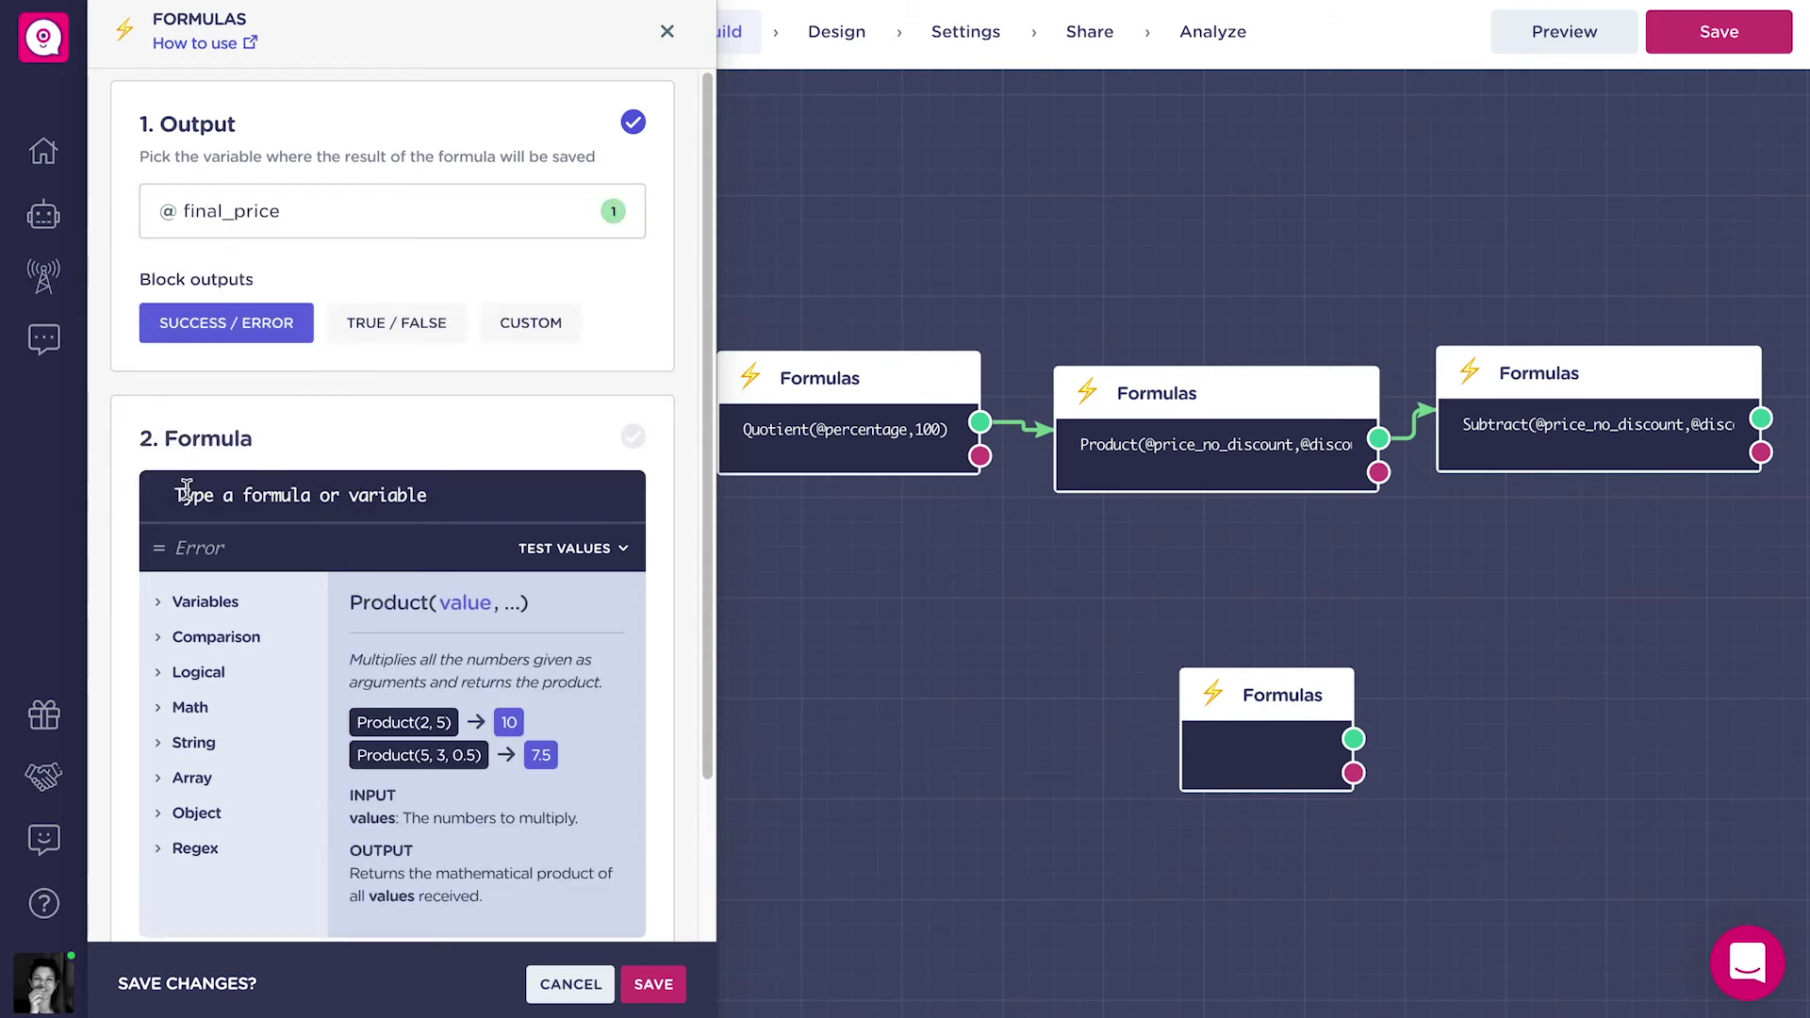
pyautogui.write('Su')
pyautogui.press('Return')
pyautogui.write('@pri')
pyautogui.click(329, 544)
pyautogui.write(',P')
pyautogui.click(494, 530)
pyautogui.write('@pri')
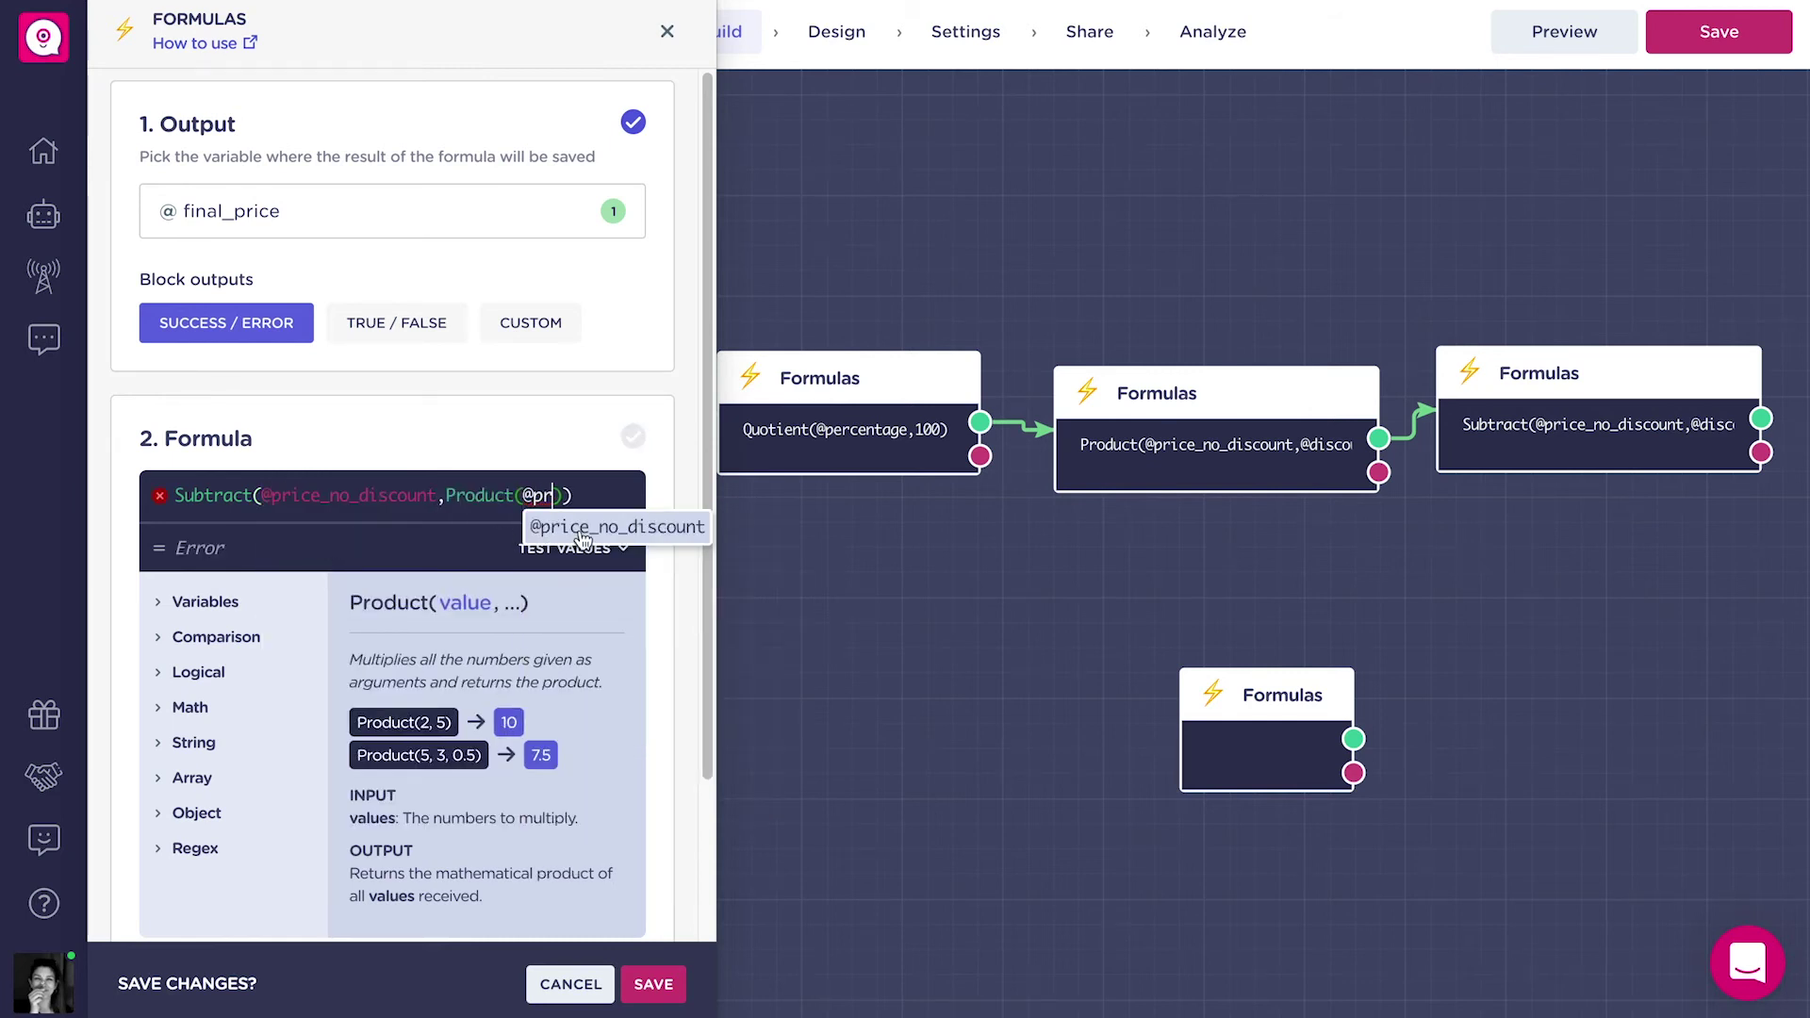
pyautogui.click(603, 547)
pyautogui.write(',Quot')
pyautogui.click(659, 526)
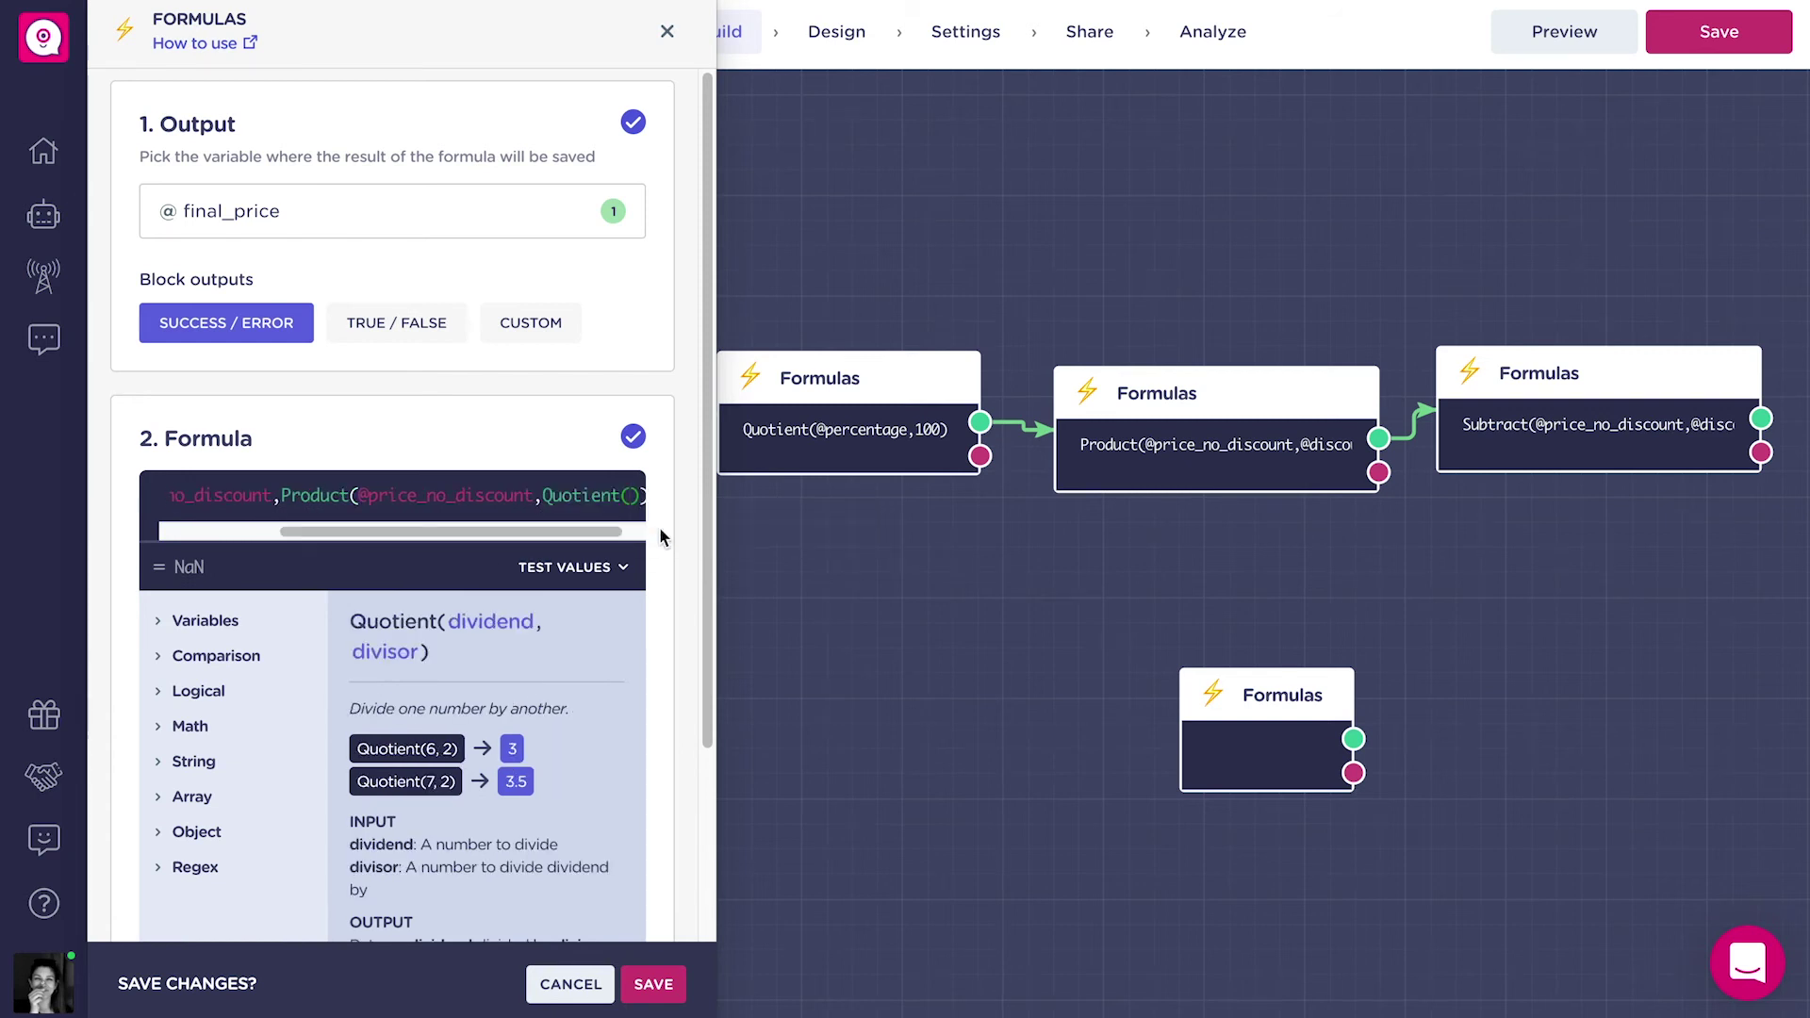
pyautogui.write('@pe')
pyautogui.click(657, 528)
pyautogui.write(',100')
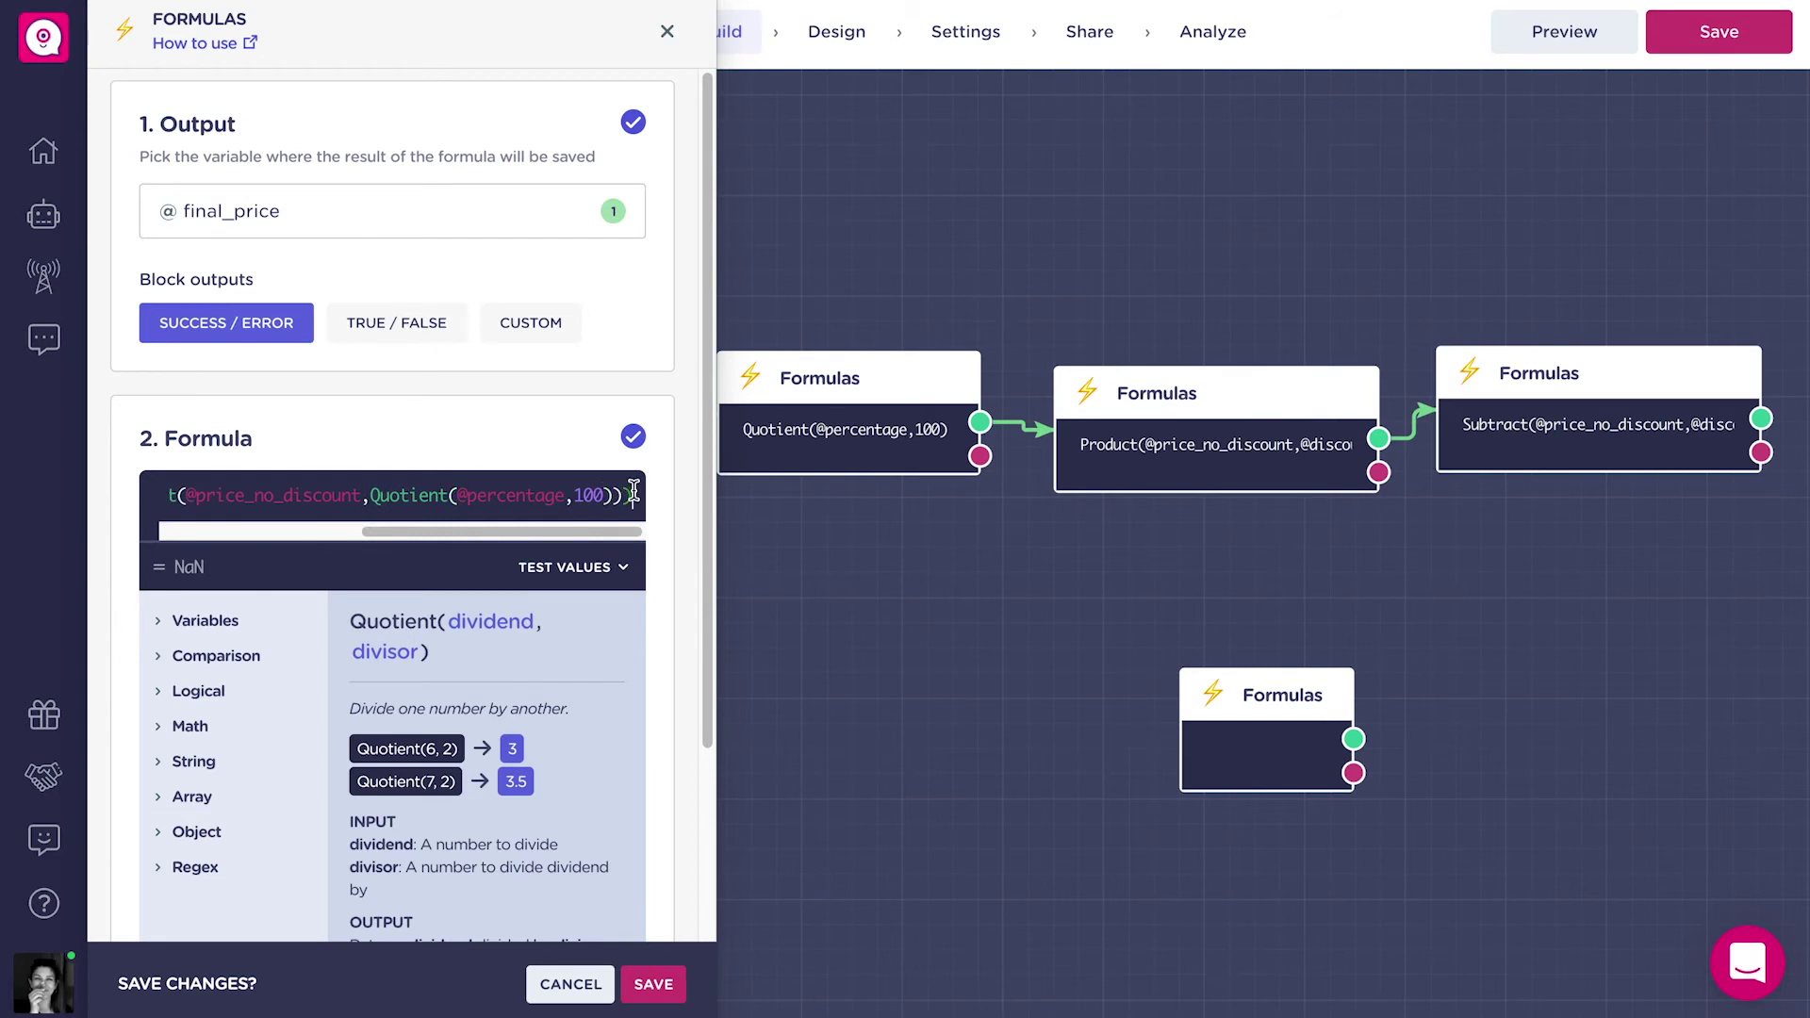
pyautogui.hscroll(-3, 491, 497)
pyautogui.hscroll(4, 490, 498)
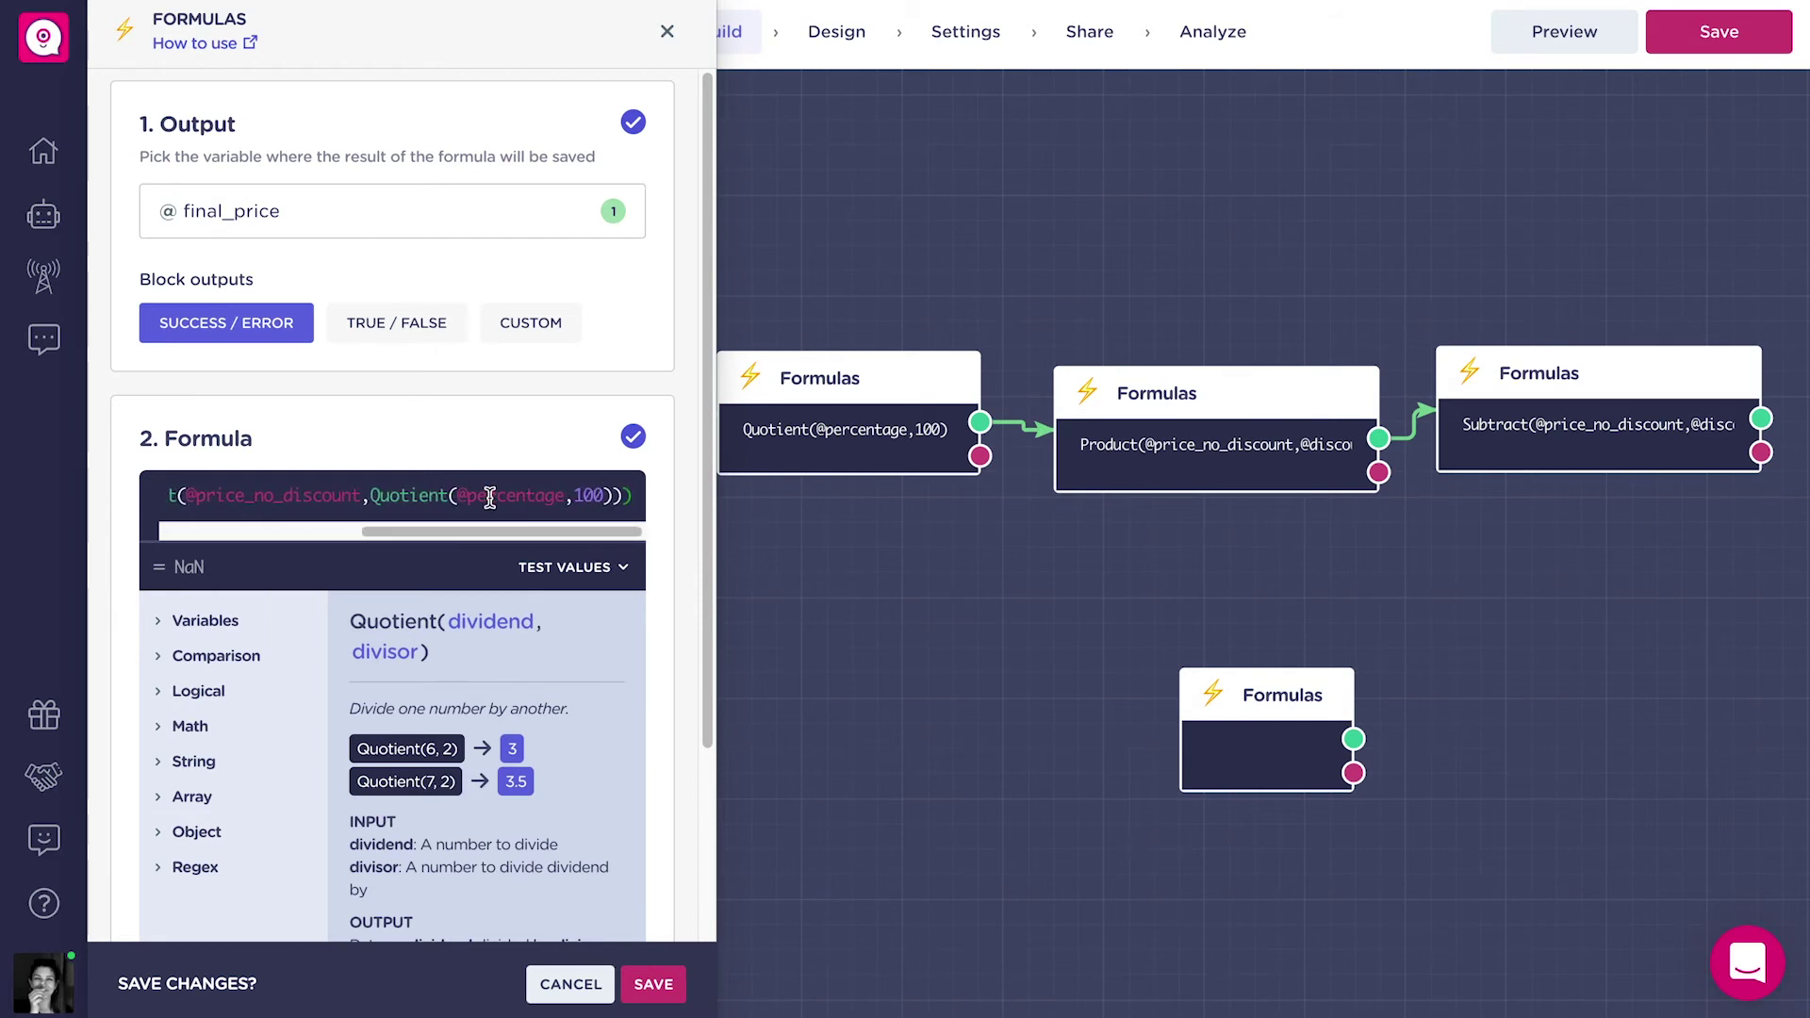
pyautogui.hscroll(-1, 490, 498)
pyautogui.hscroll(-5, 490, 498)
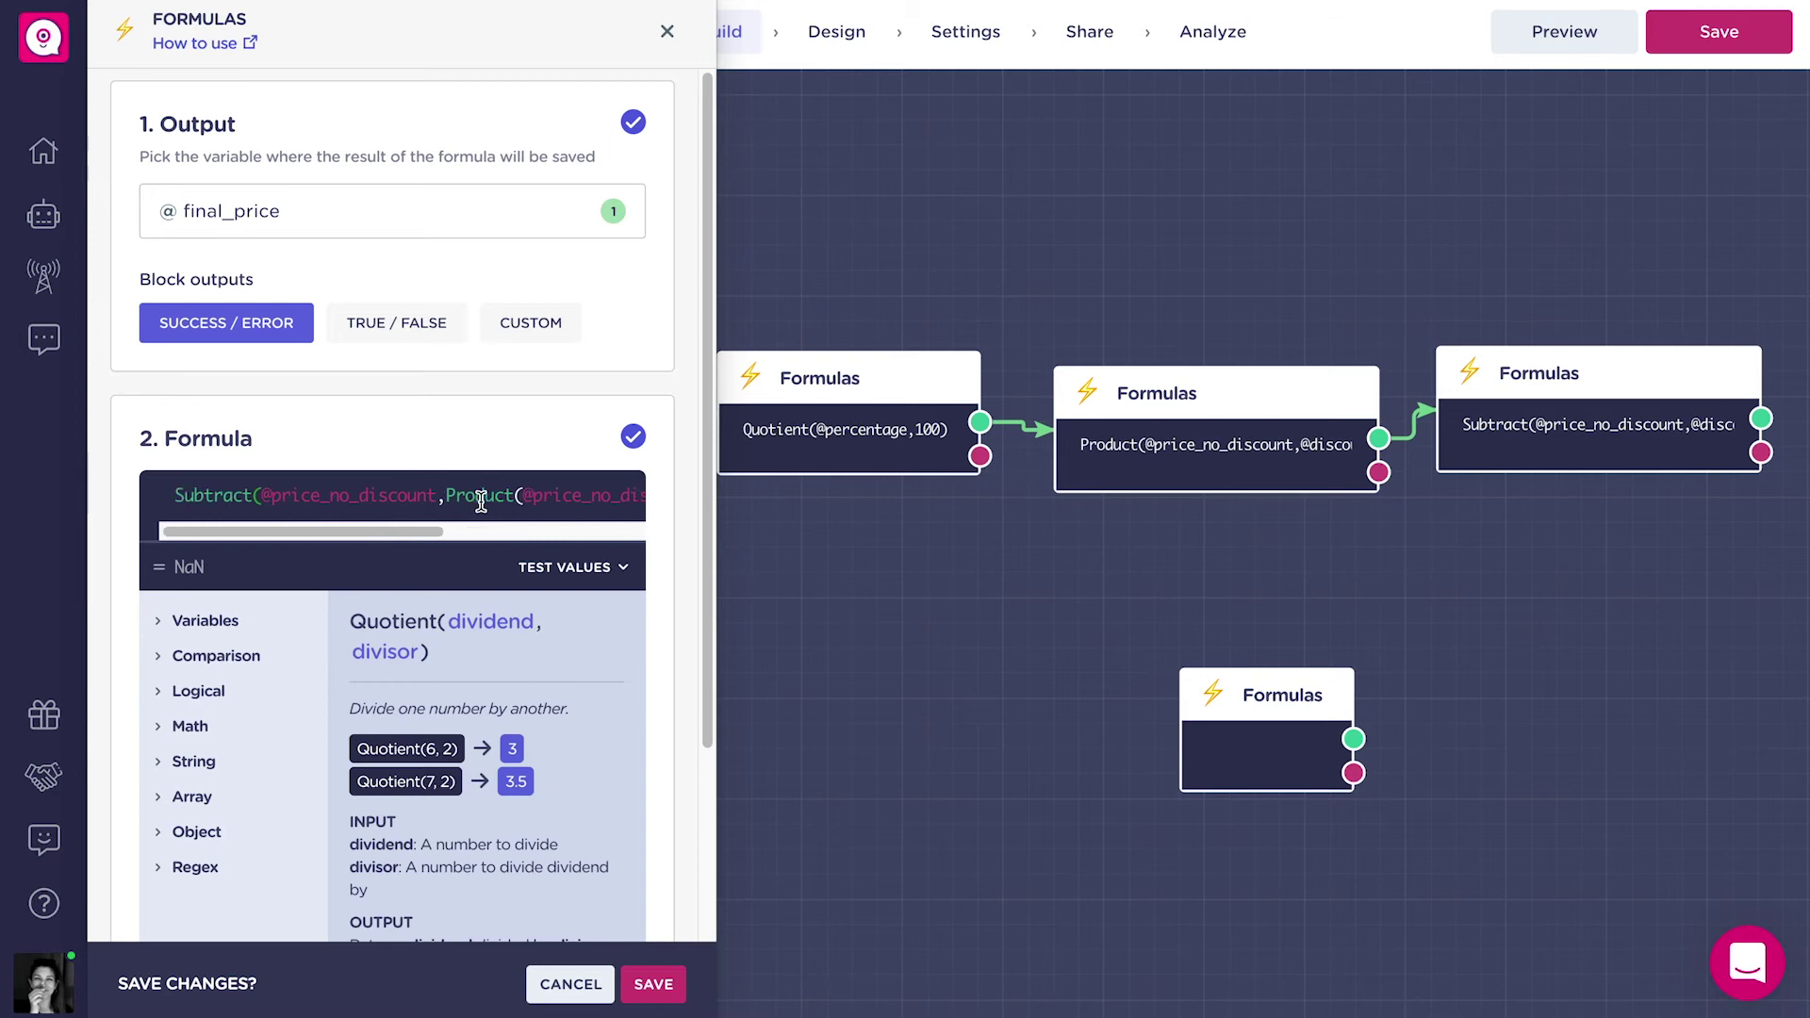
pyautogui.hscroll(6, 481, 500)
# Save the combined formula block and move it up and to the left.
pyautogui.click(653, 984)
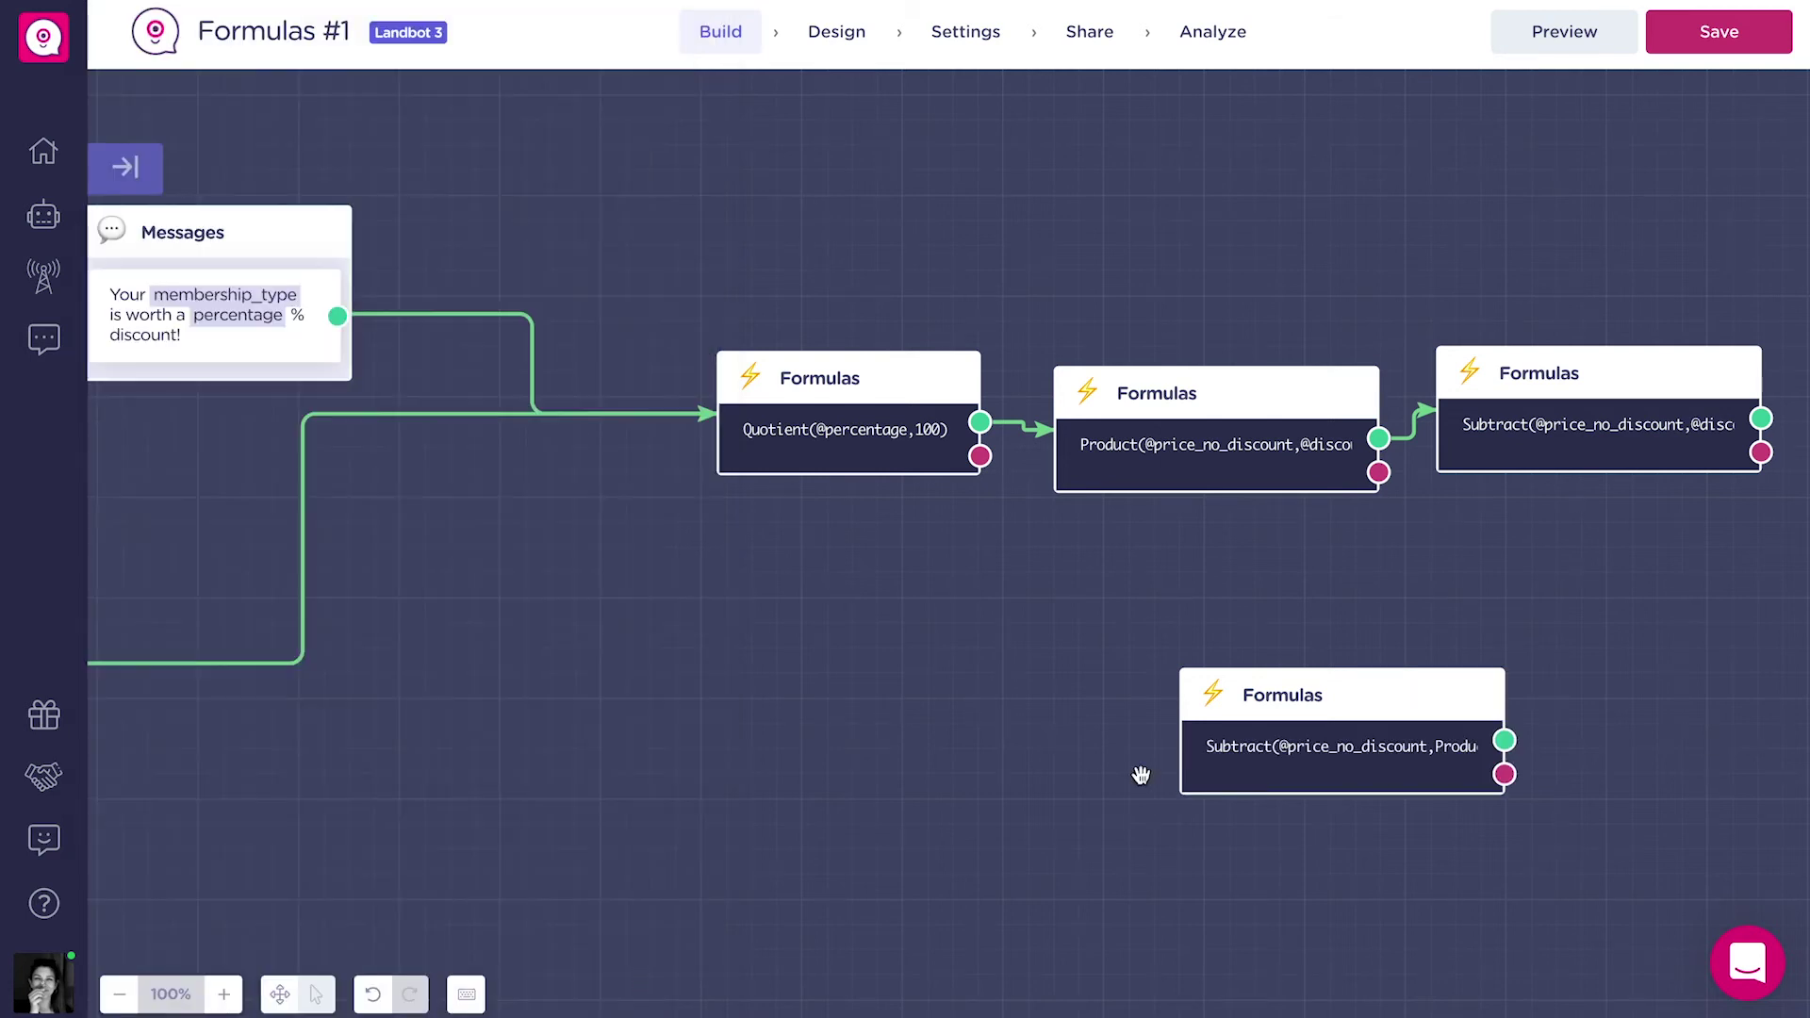
pyautogui.scroll(-5, 726, 706)
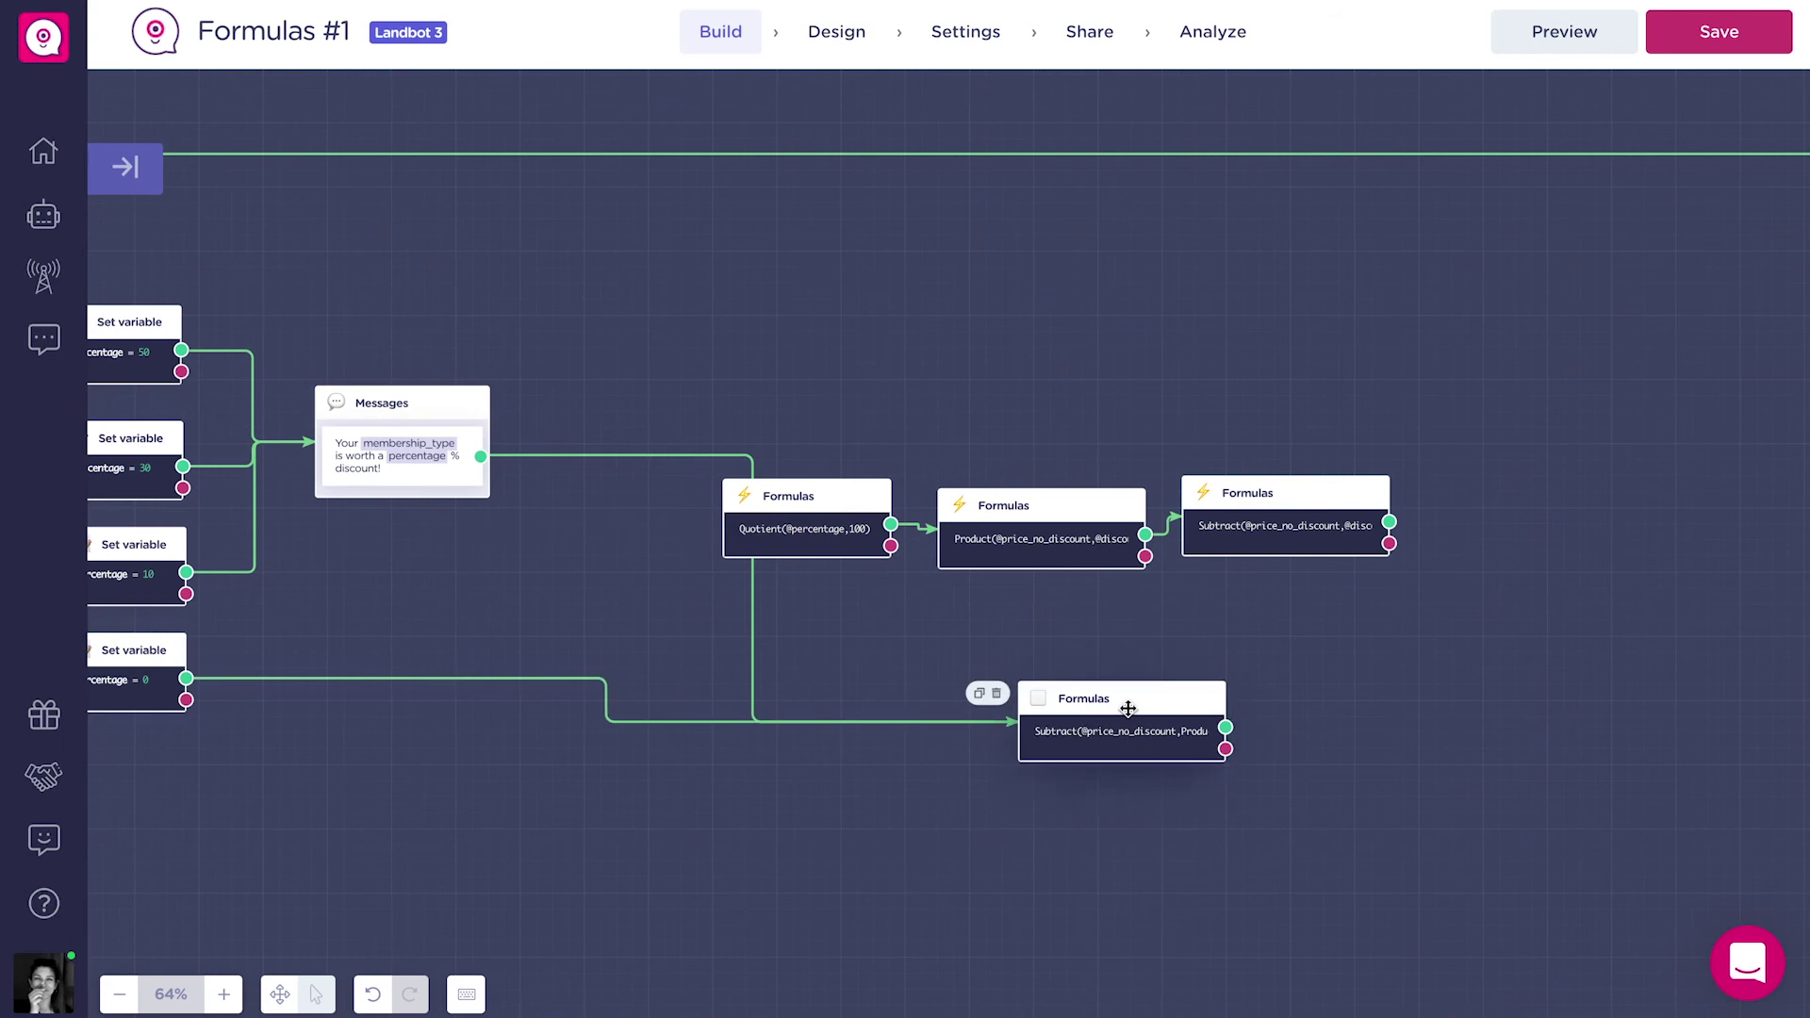
pyautogui.moveTo(1117, 705); pyautogui.dragTo(807, 674)
pyautogui.hscroll(5, 1037, 697)
pyautogui.moveTo(610, 650); pyautogui.dragTo(905, 695)
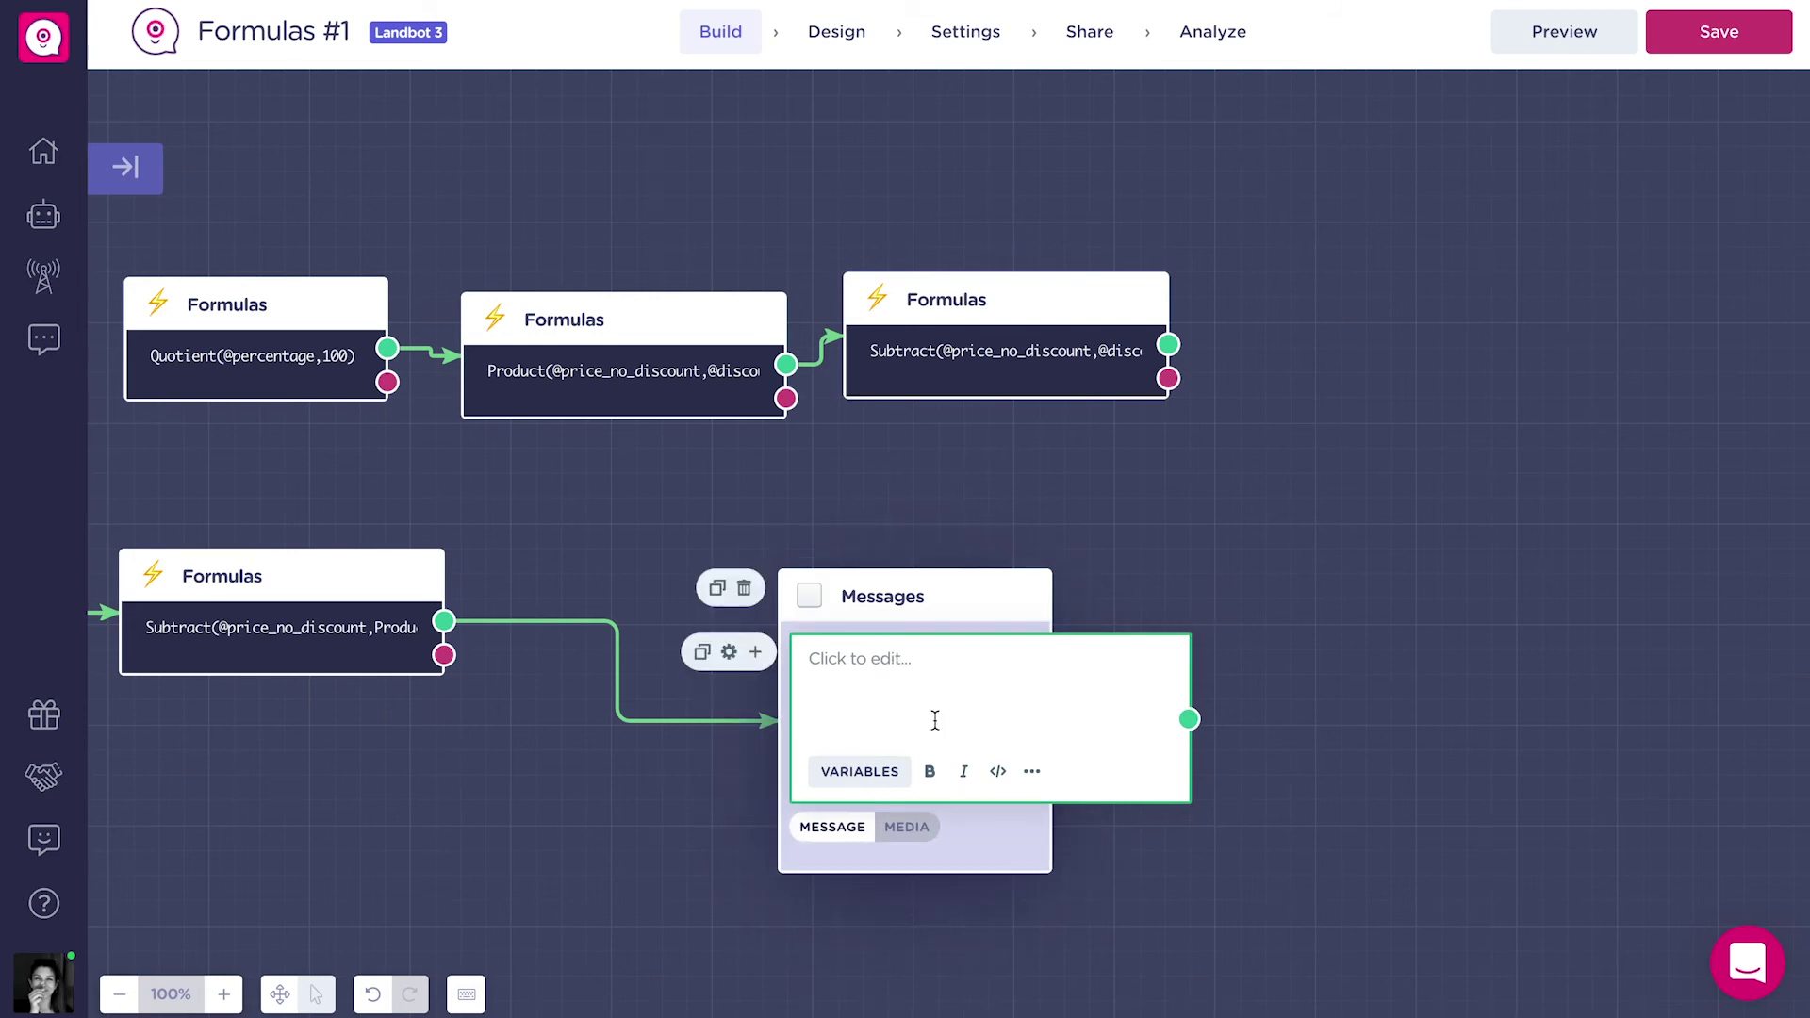
pyautogui.click(933, 658)
pyautogui.write('Your final')
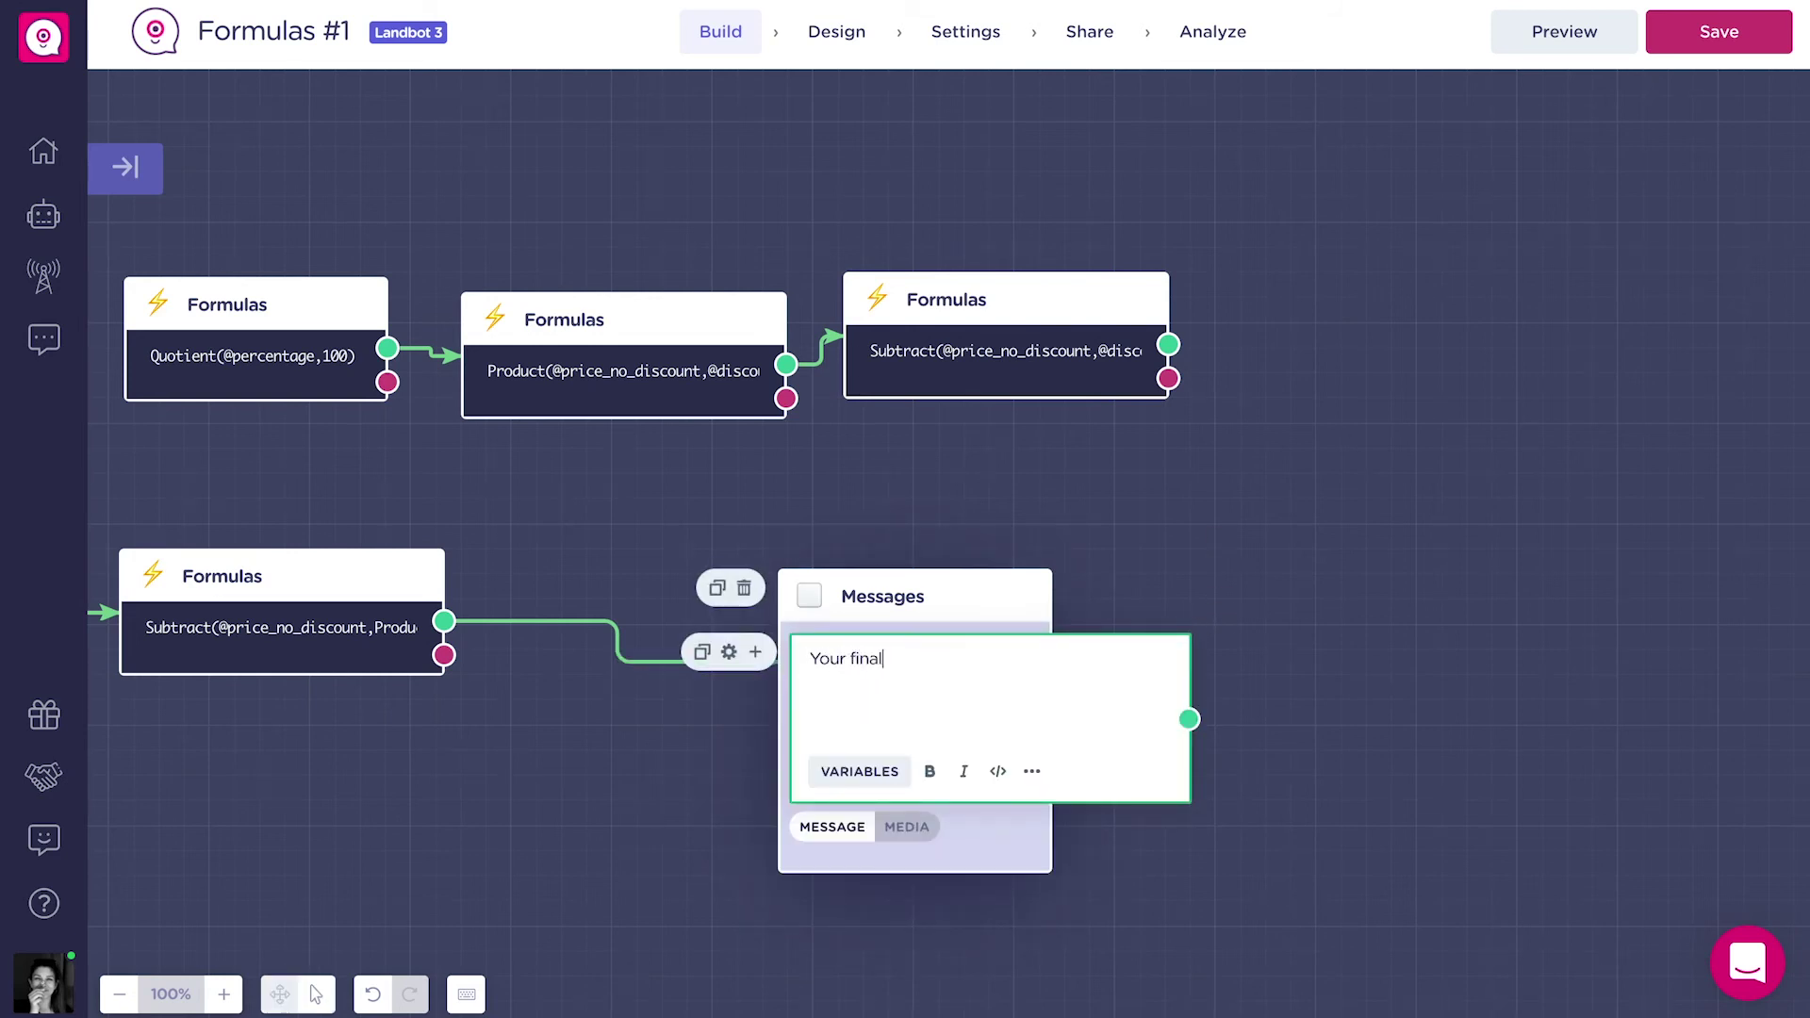
pyautogui.write(' price is@')
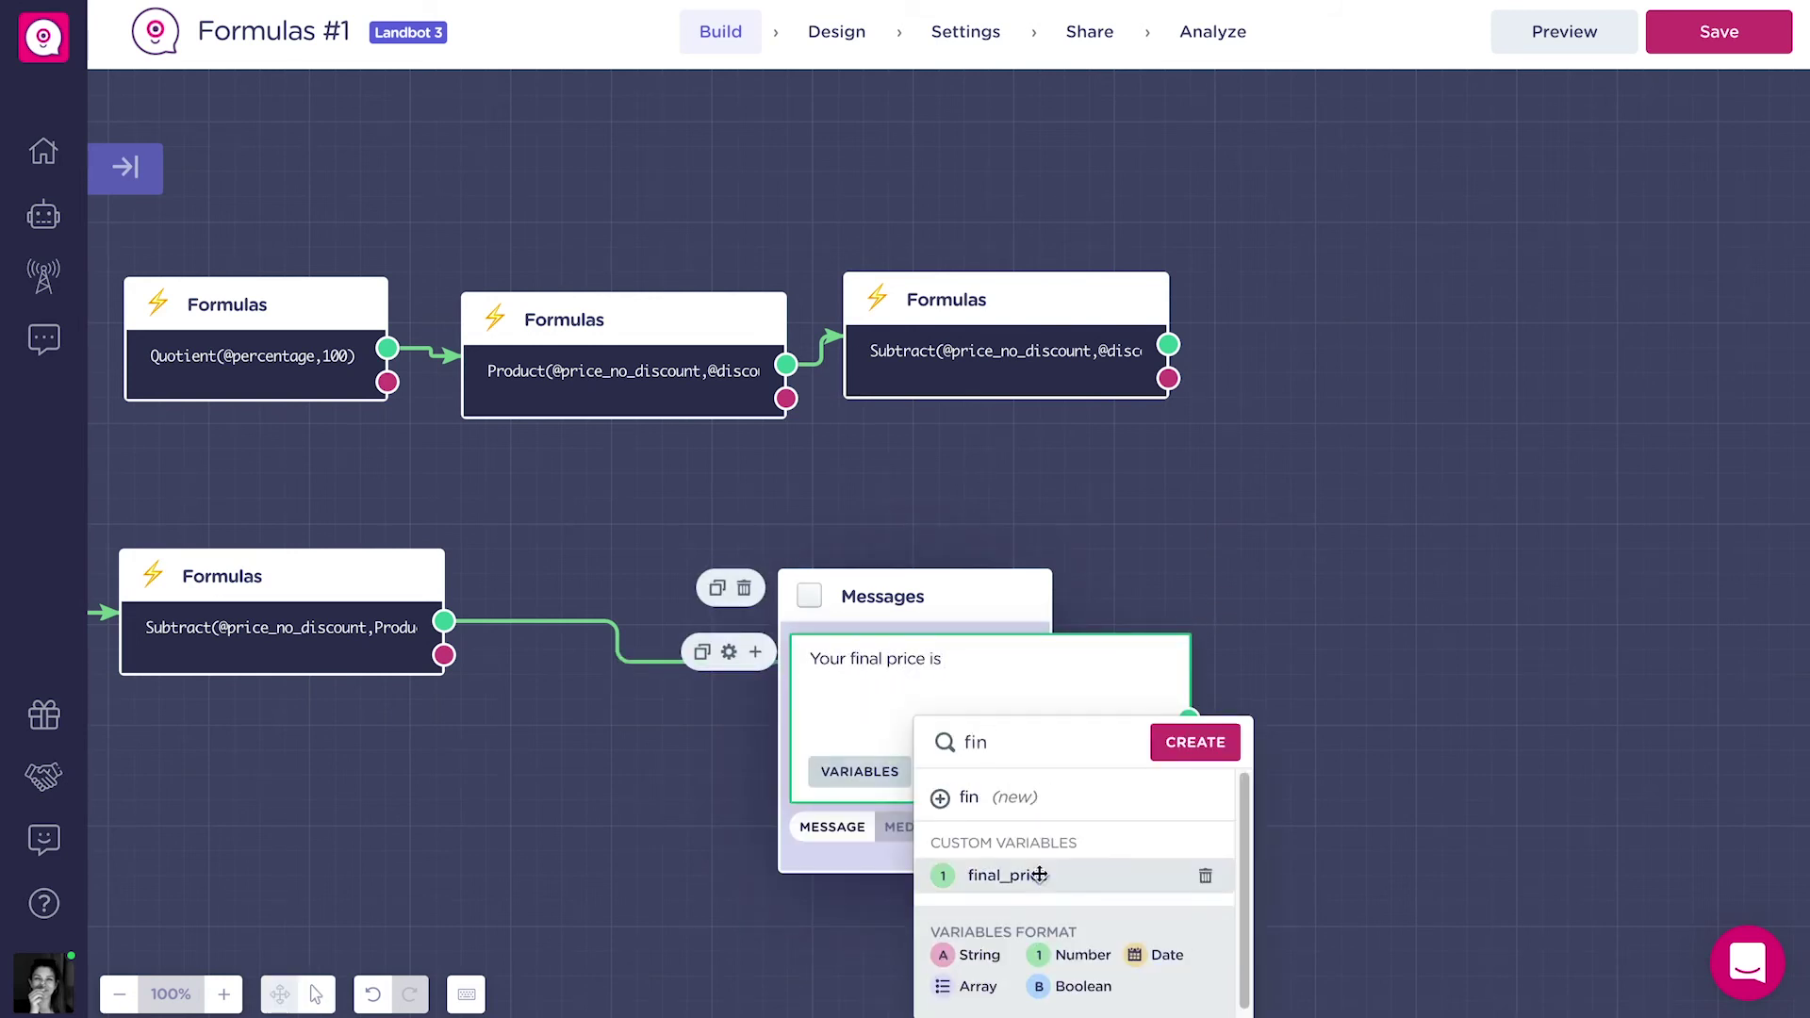
pyautogui.click(1037, 881)
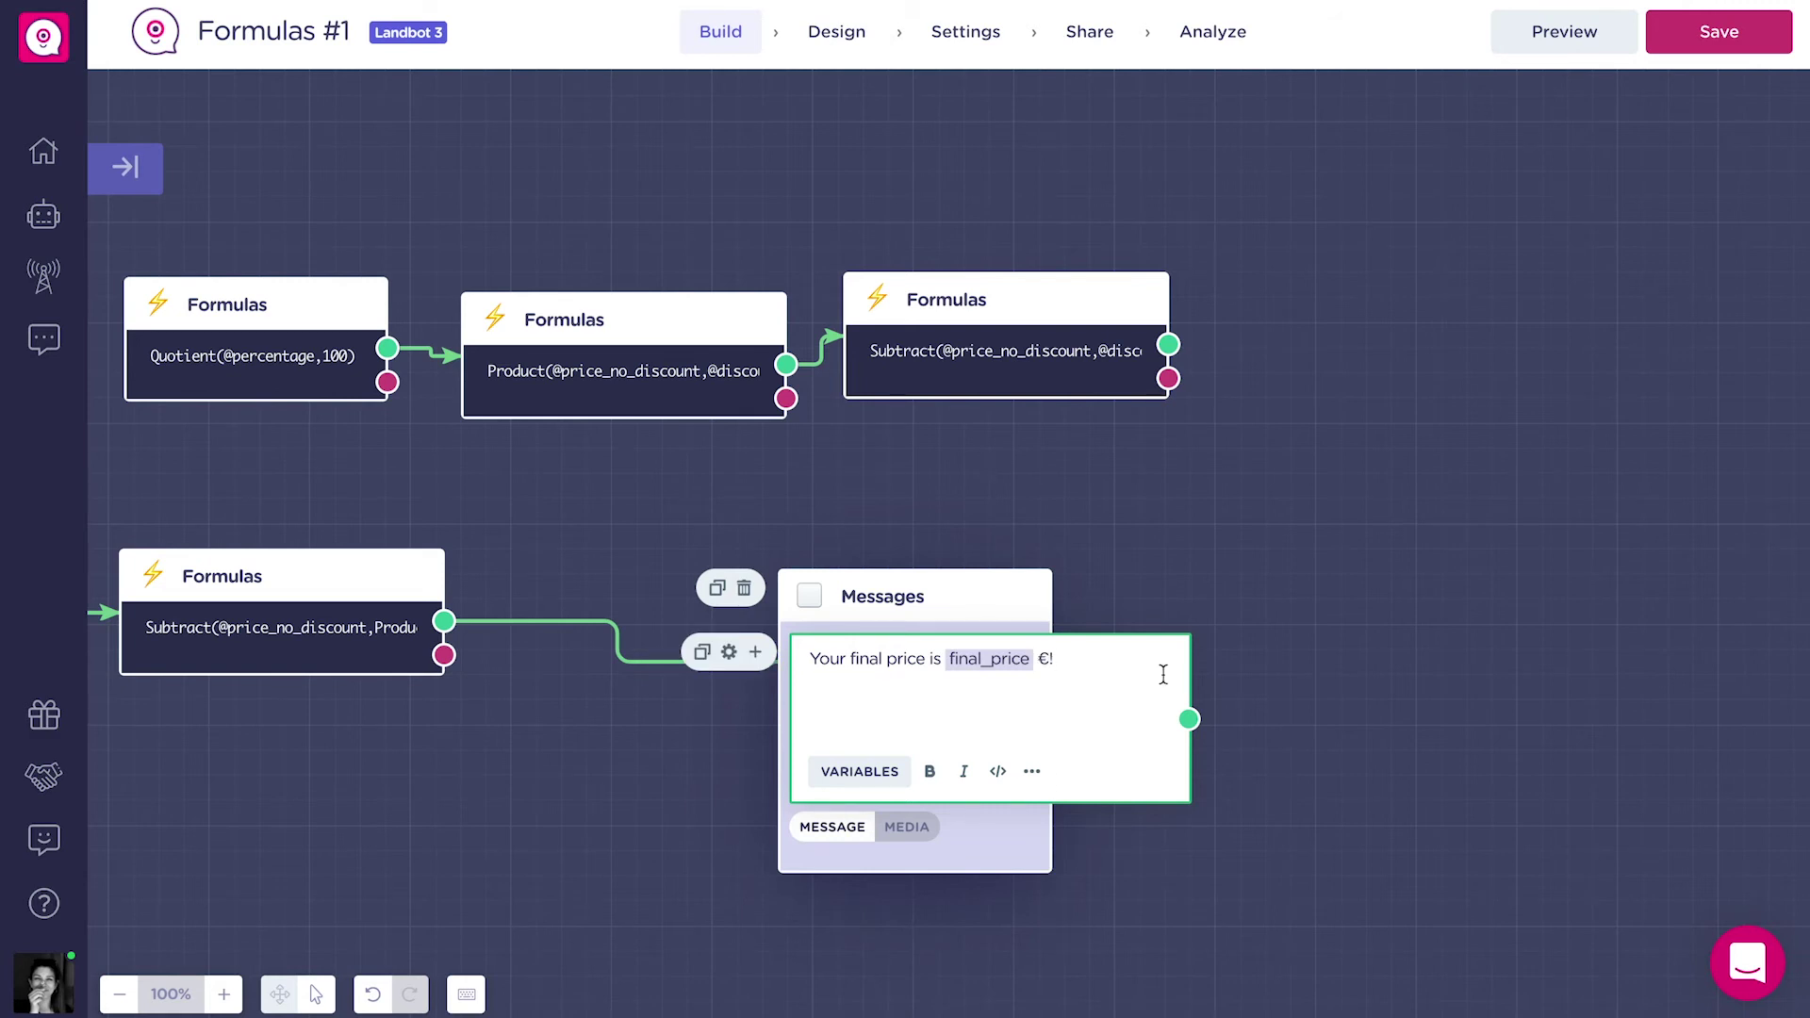
pyautogui.click(1288, 650)
pyautogui.hscroll(3, 1187, 650)
# Add a Yes/No question 'Ready to order?' after the price message.
pyautogui.moveTo(895, 676); pyautogui.dragTo(1104, 605)
pyautogui.write('ye')
pyautogui.click(1303, 760)
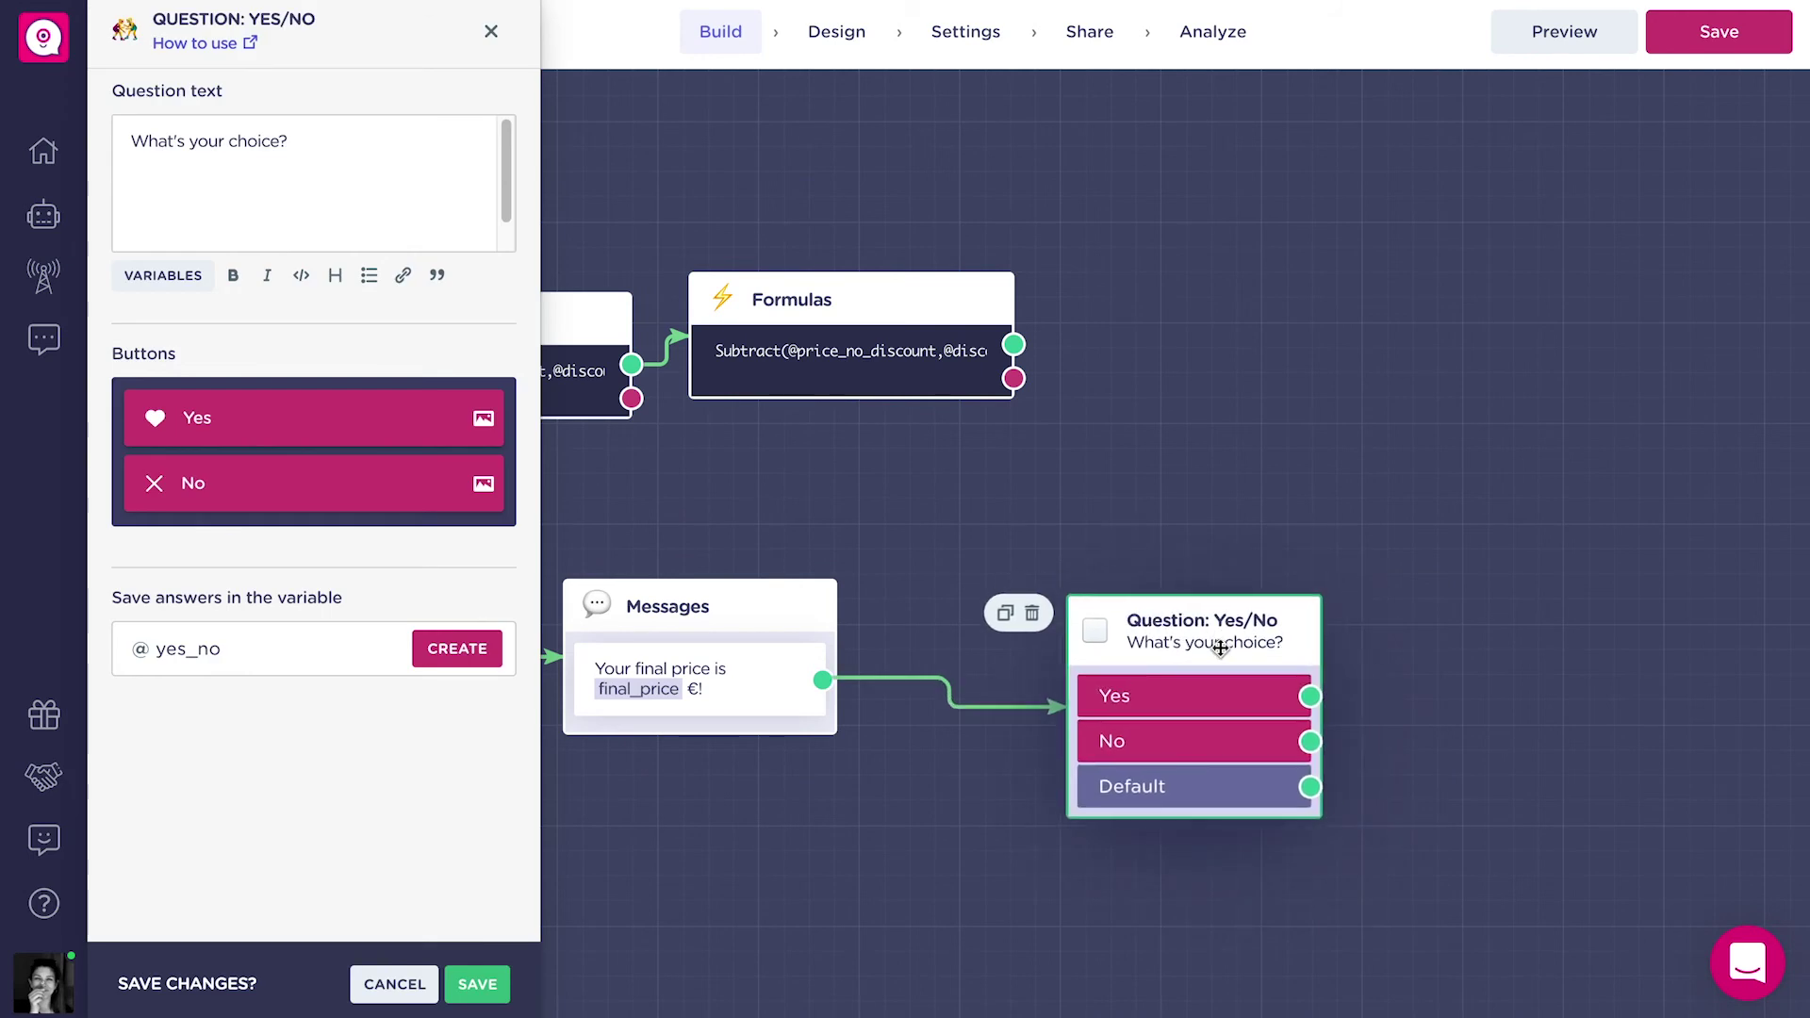
pyautogui.click(467, 198)
pyautogui.write('Re')
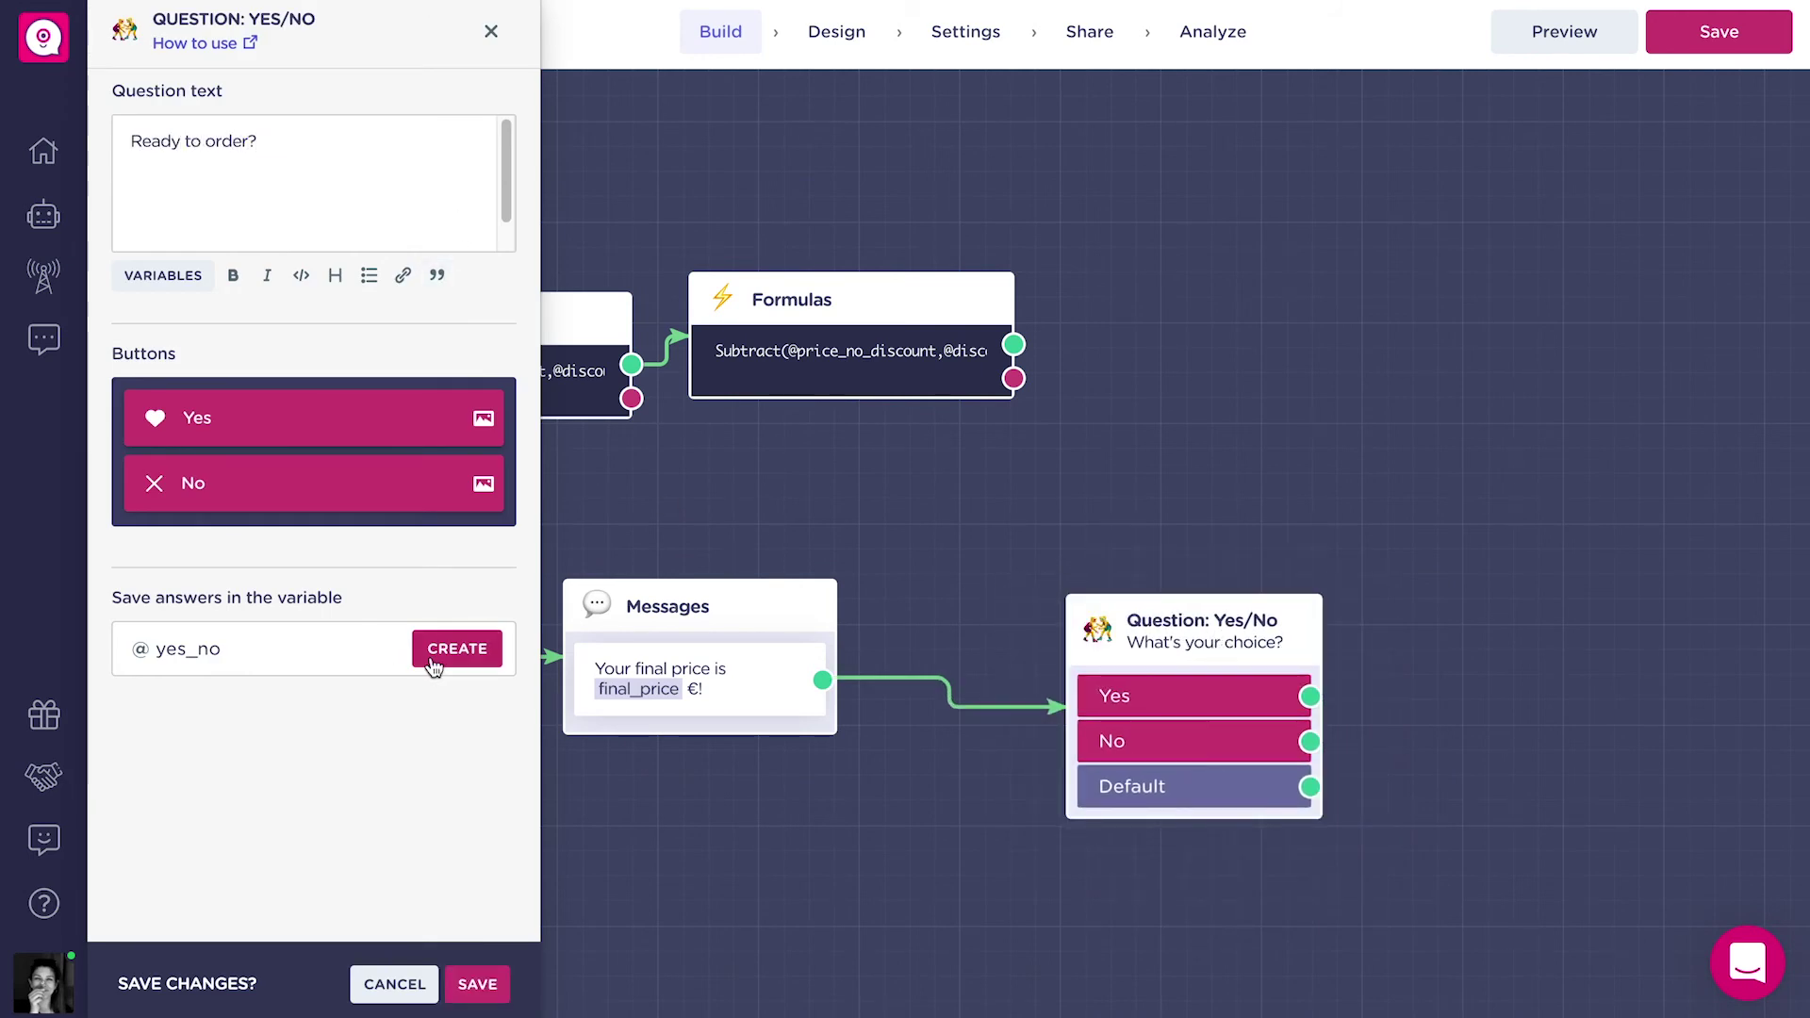
pyautogui.click(476, 983)
pyautogui.hscroll(5, 1434, 525)
pyautogui.scroll(-2, 1434, 525)
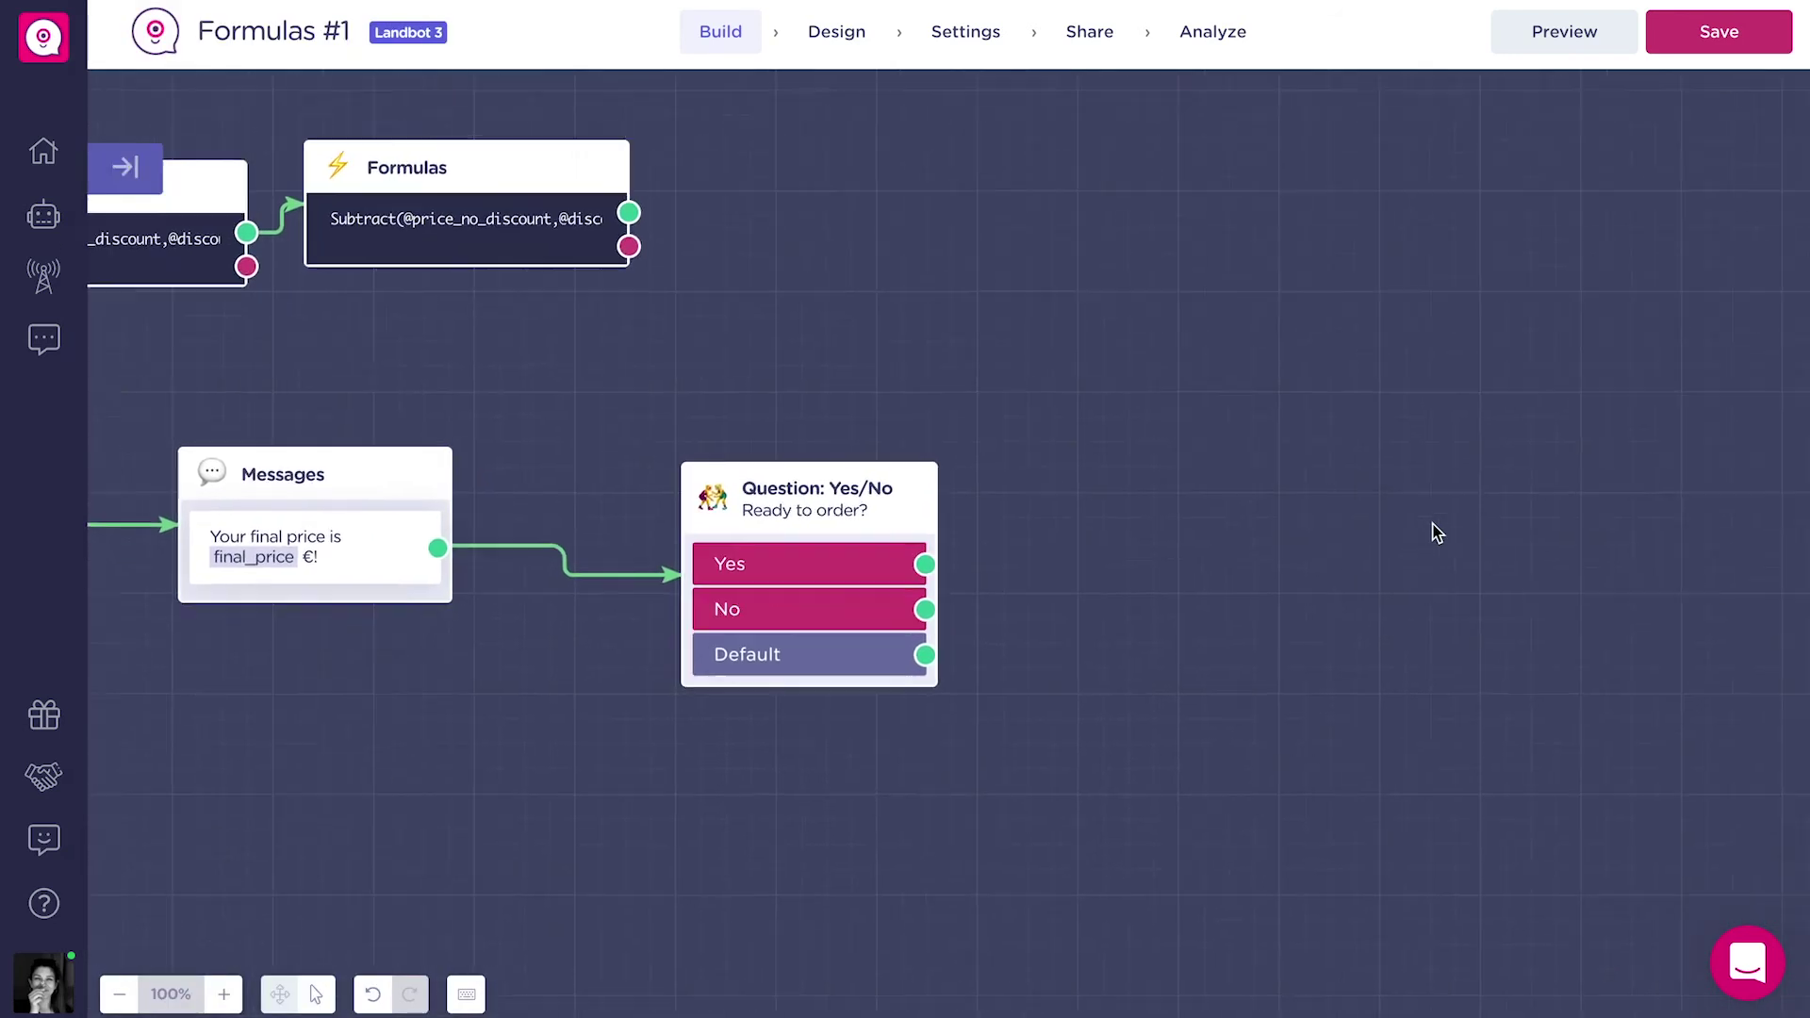
# Send the No answer to the message 'Ok, come back soon!'.
pyautogui.moveTo(914, 600); pyautogui.dragTo(1096, 632)
pyautogui.click(1196, 743)
pyautogui.write('Ok, come back soon!')
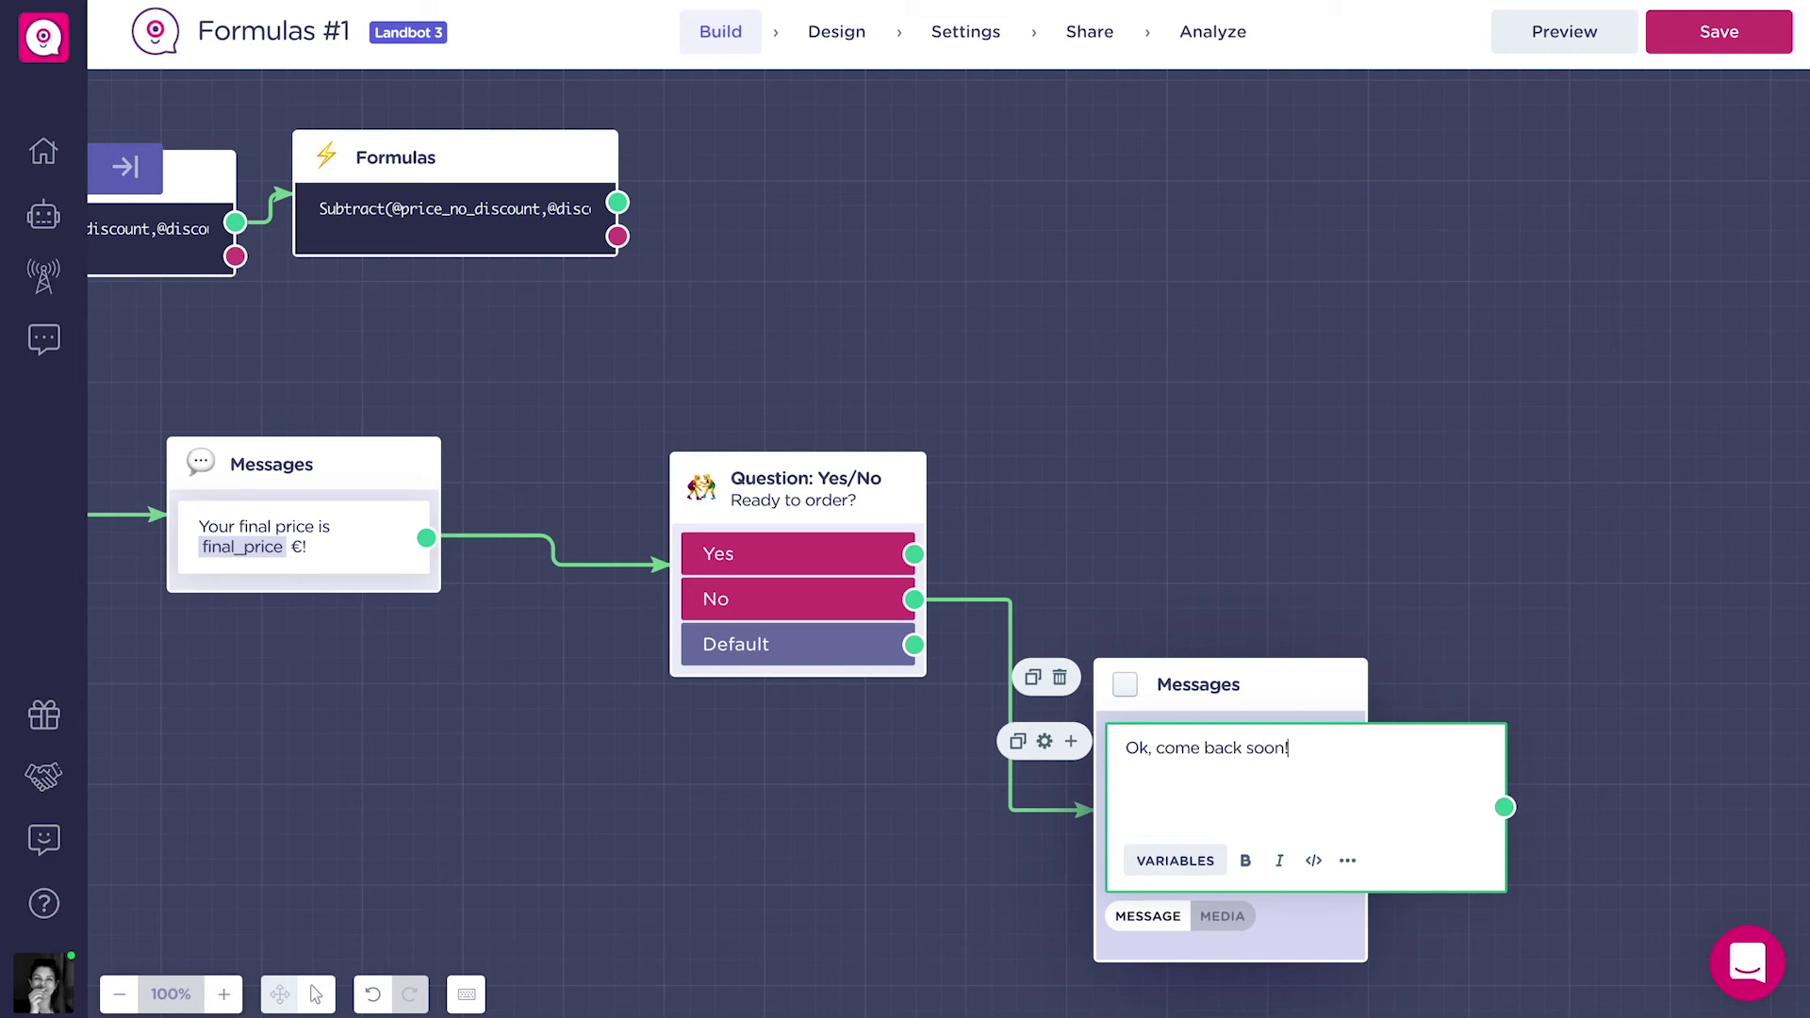
pyautogui.click(949, 538)
# Send the Yes answer to a Name question asking for the full name.
pyautogui.moveTo(914, 555); pyautogui.dragTo(1077, 325)
pyautogui.write('na')
pyautogui.click(1225, 421)
pyautogui.click(389, 169)
pyautogui.click(481, 989)
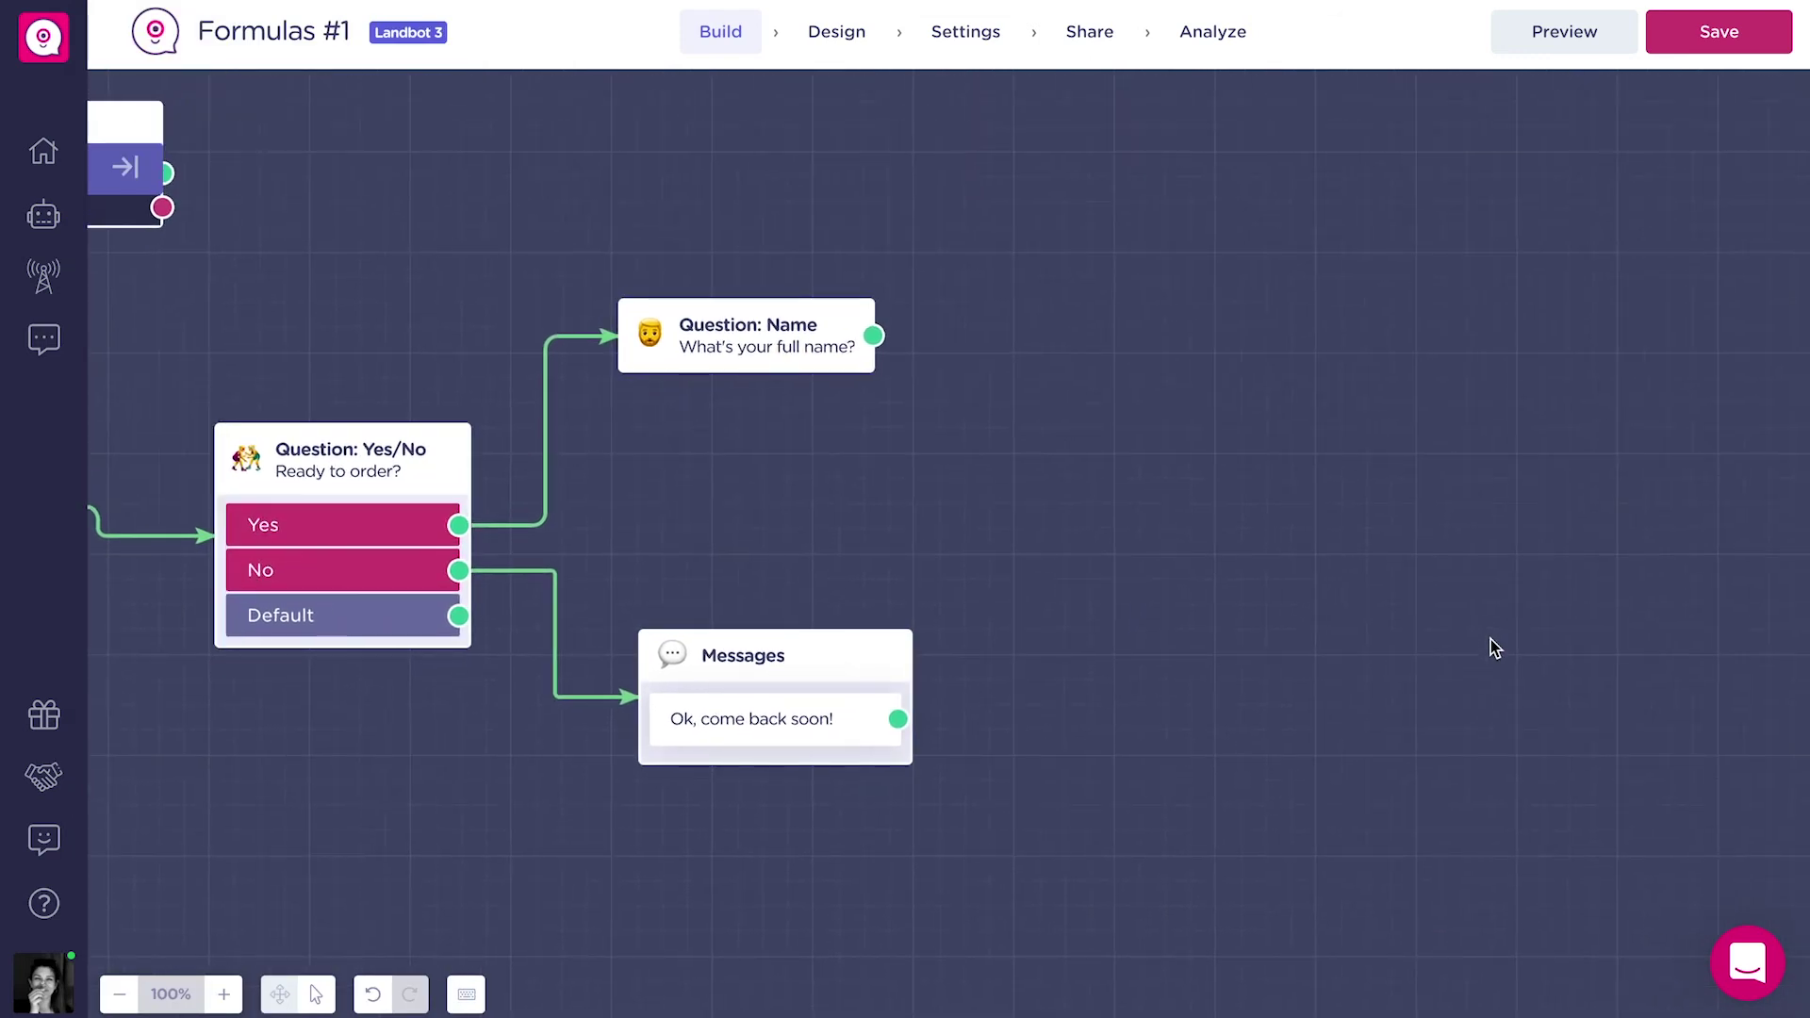
# Add a text question 'Type your address, please:' after the name question, saving to new variable address.
pyautogui.moveTo(873, 335); pyautogui.dragTo(1063, 291)
pyautogui.write('te')
pyautogui.click(1226, 386)
pyautogui.tripleClick(420, 153)
pyautogui.write('Type your add')
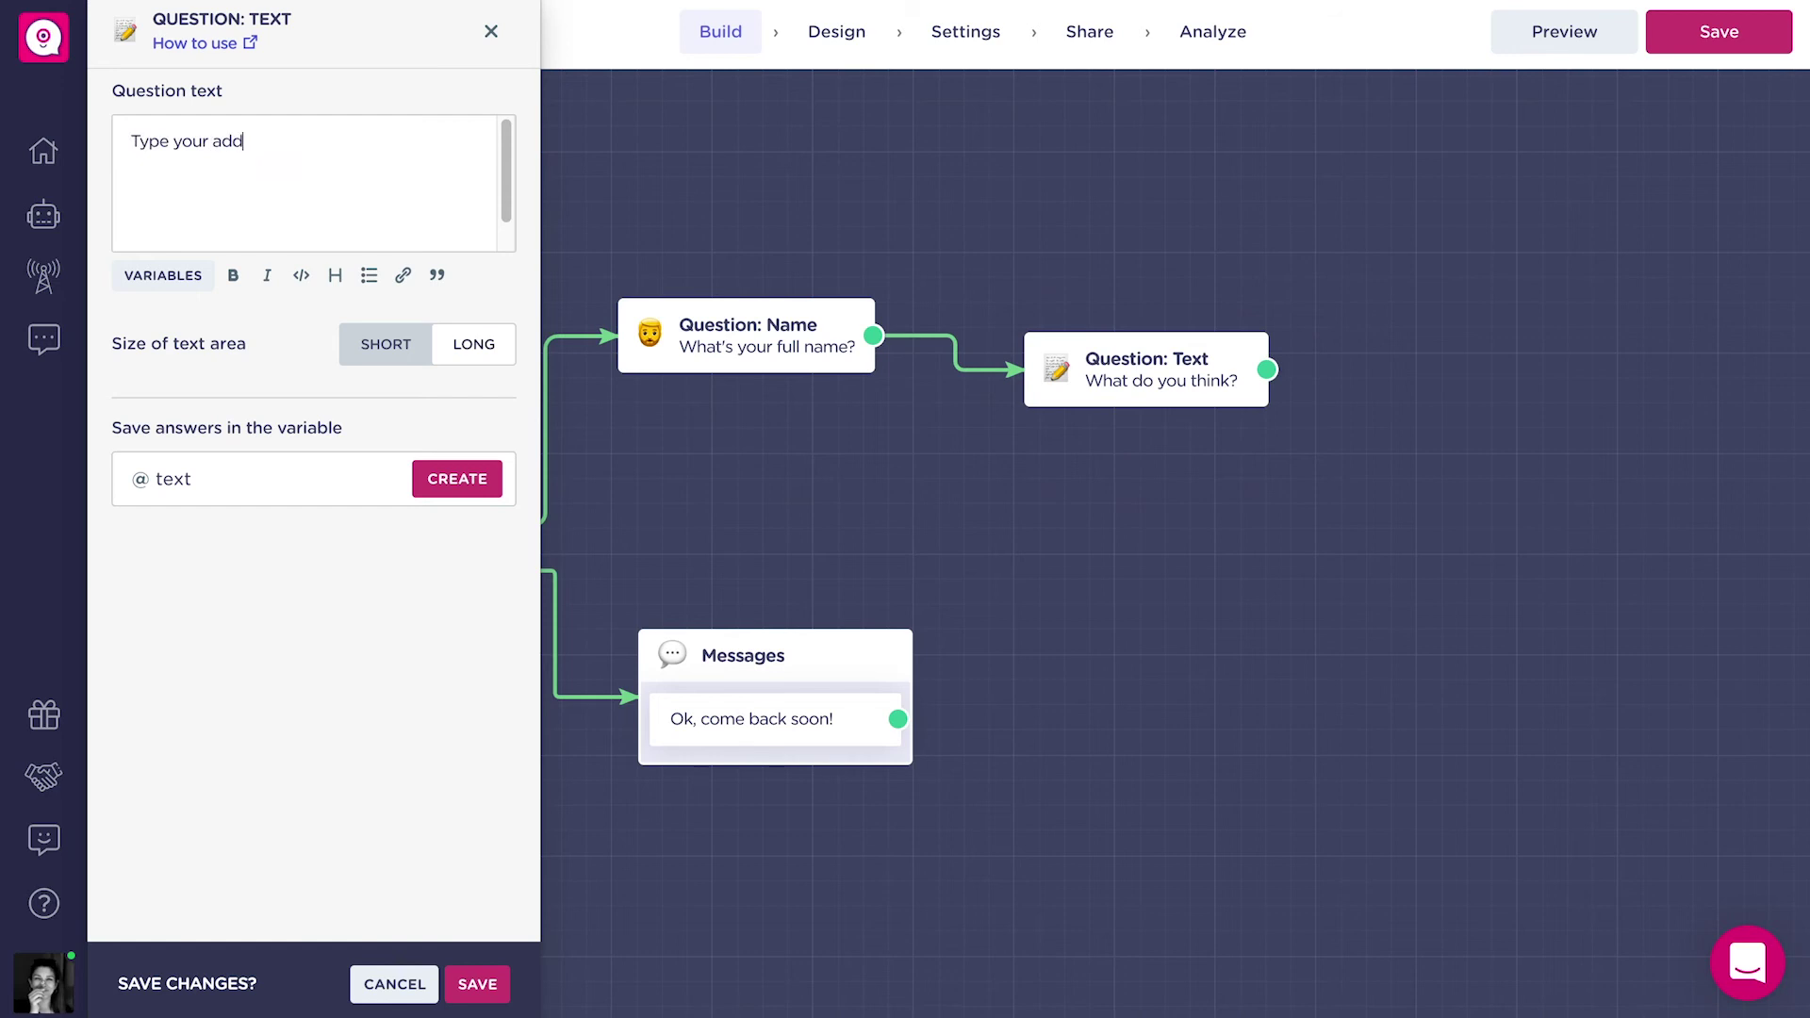
pyautogui.write('ress, please:')
pyautogui.click(315, 477)
pyautogui.write('address')
pyautogui.click(394, 533)
pyautogui.click(478, 985)
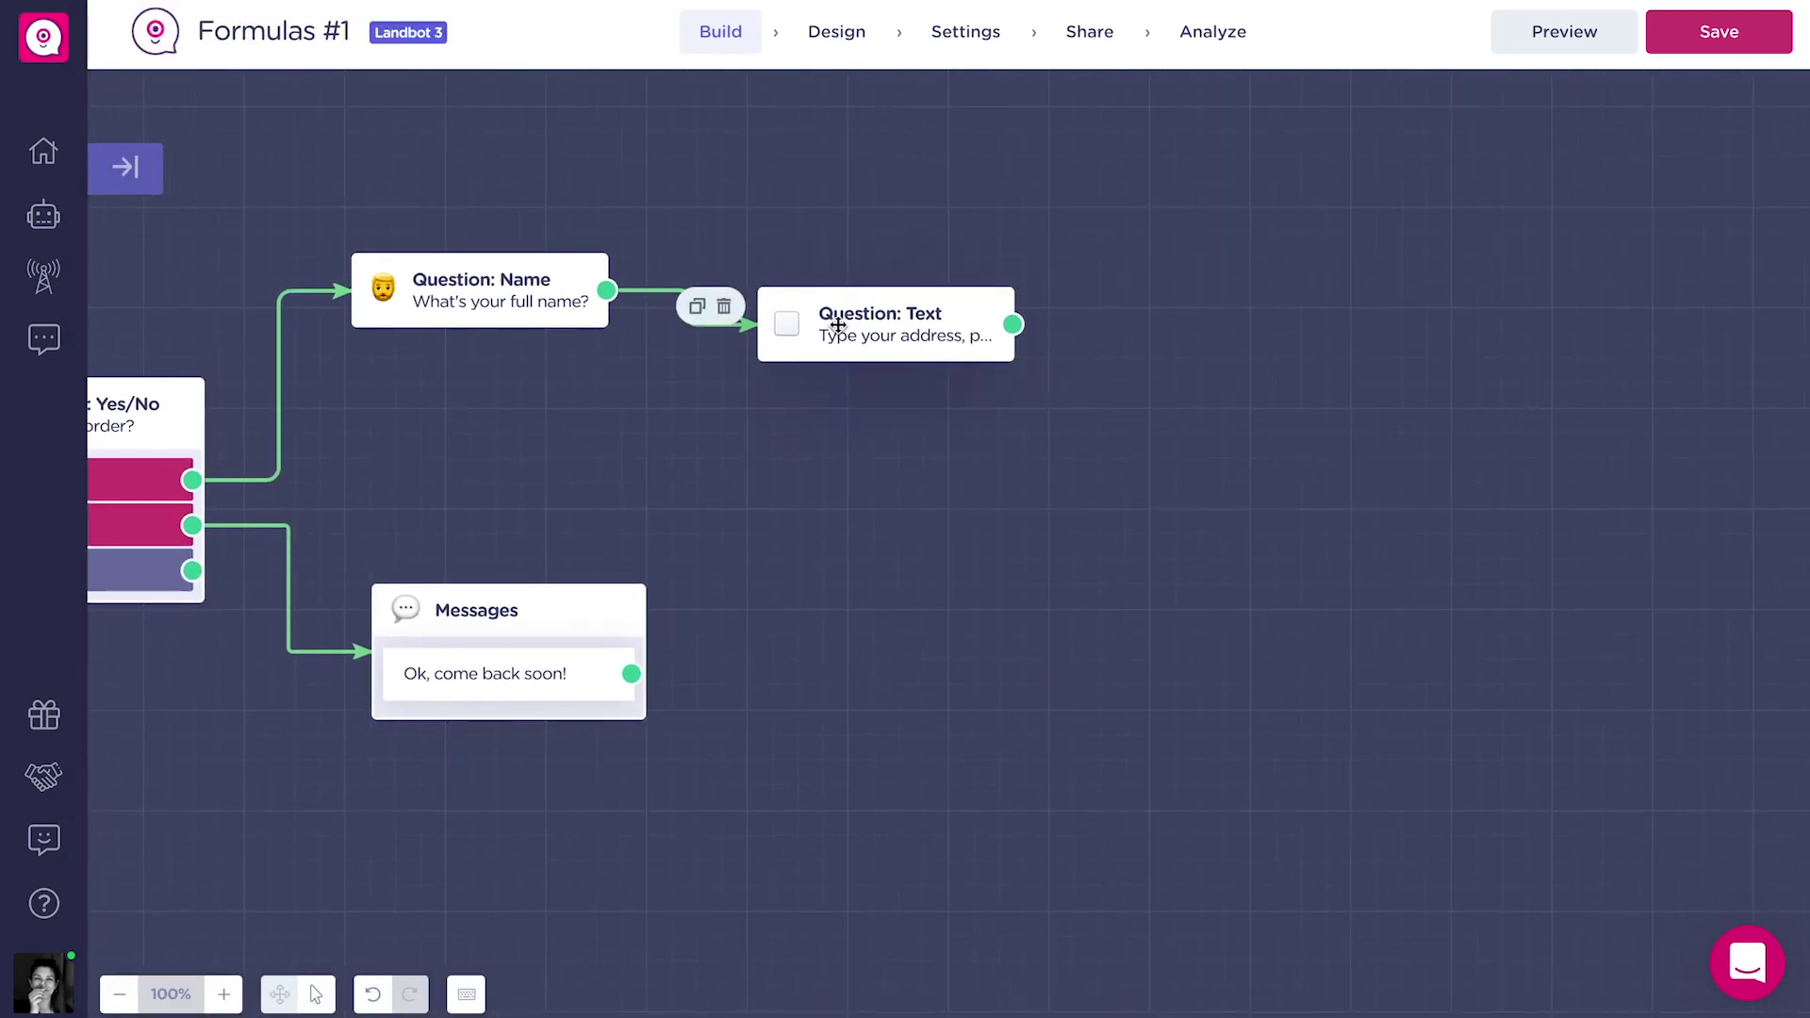
# Duplicate it as 'Type your phone number, please:' saving to new variable phone_number.
pyautogui.click(701, 306)
pyautogui.moveTo(1011, 332); pyautogui.dragTo(1139, 355)
pyautogui.click(1139, 355)
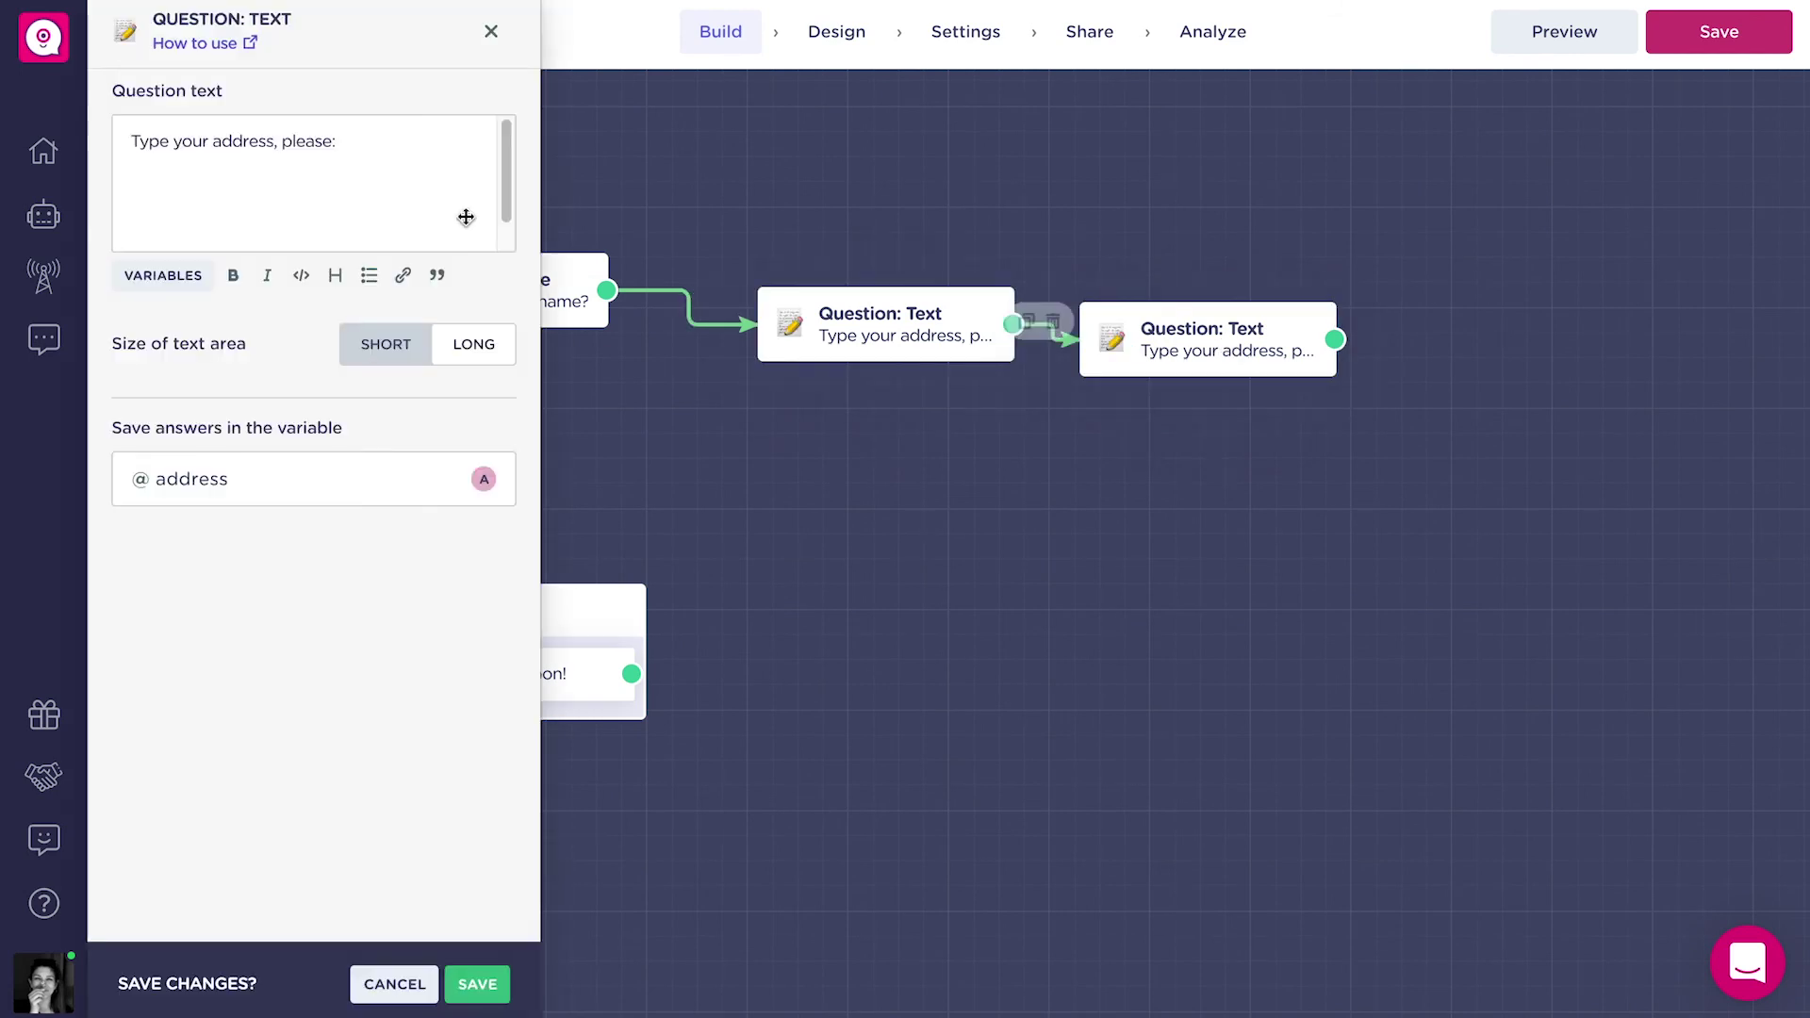
pyautogui.doubleClick(248, 136)
pyautogui.write('phone number')
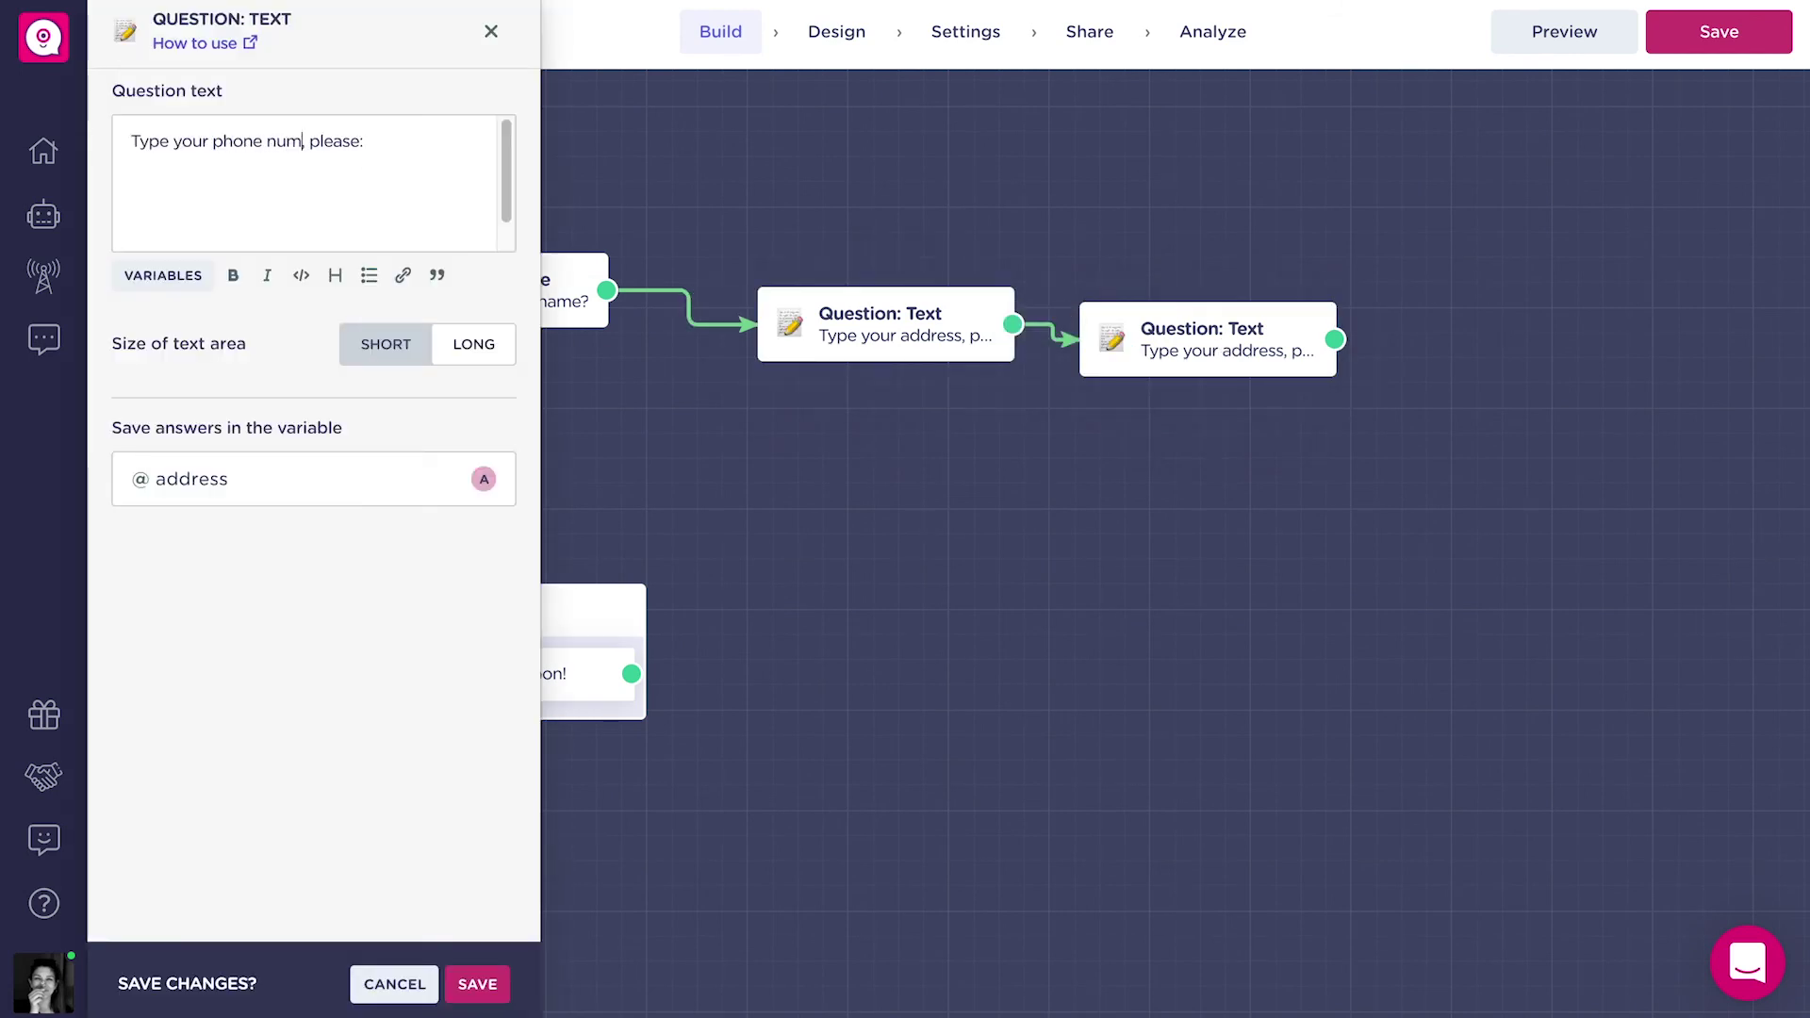
pyautogui.click(311, 479)
pyautogui.write('phone_number')
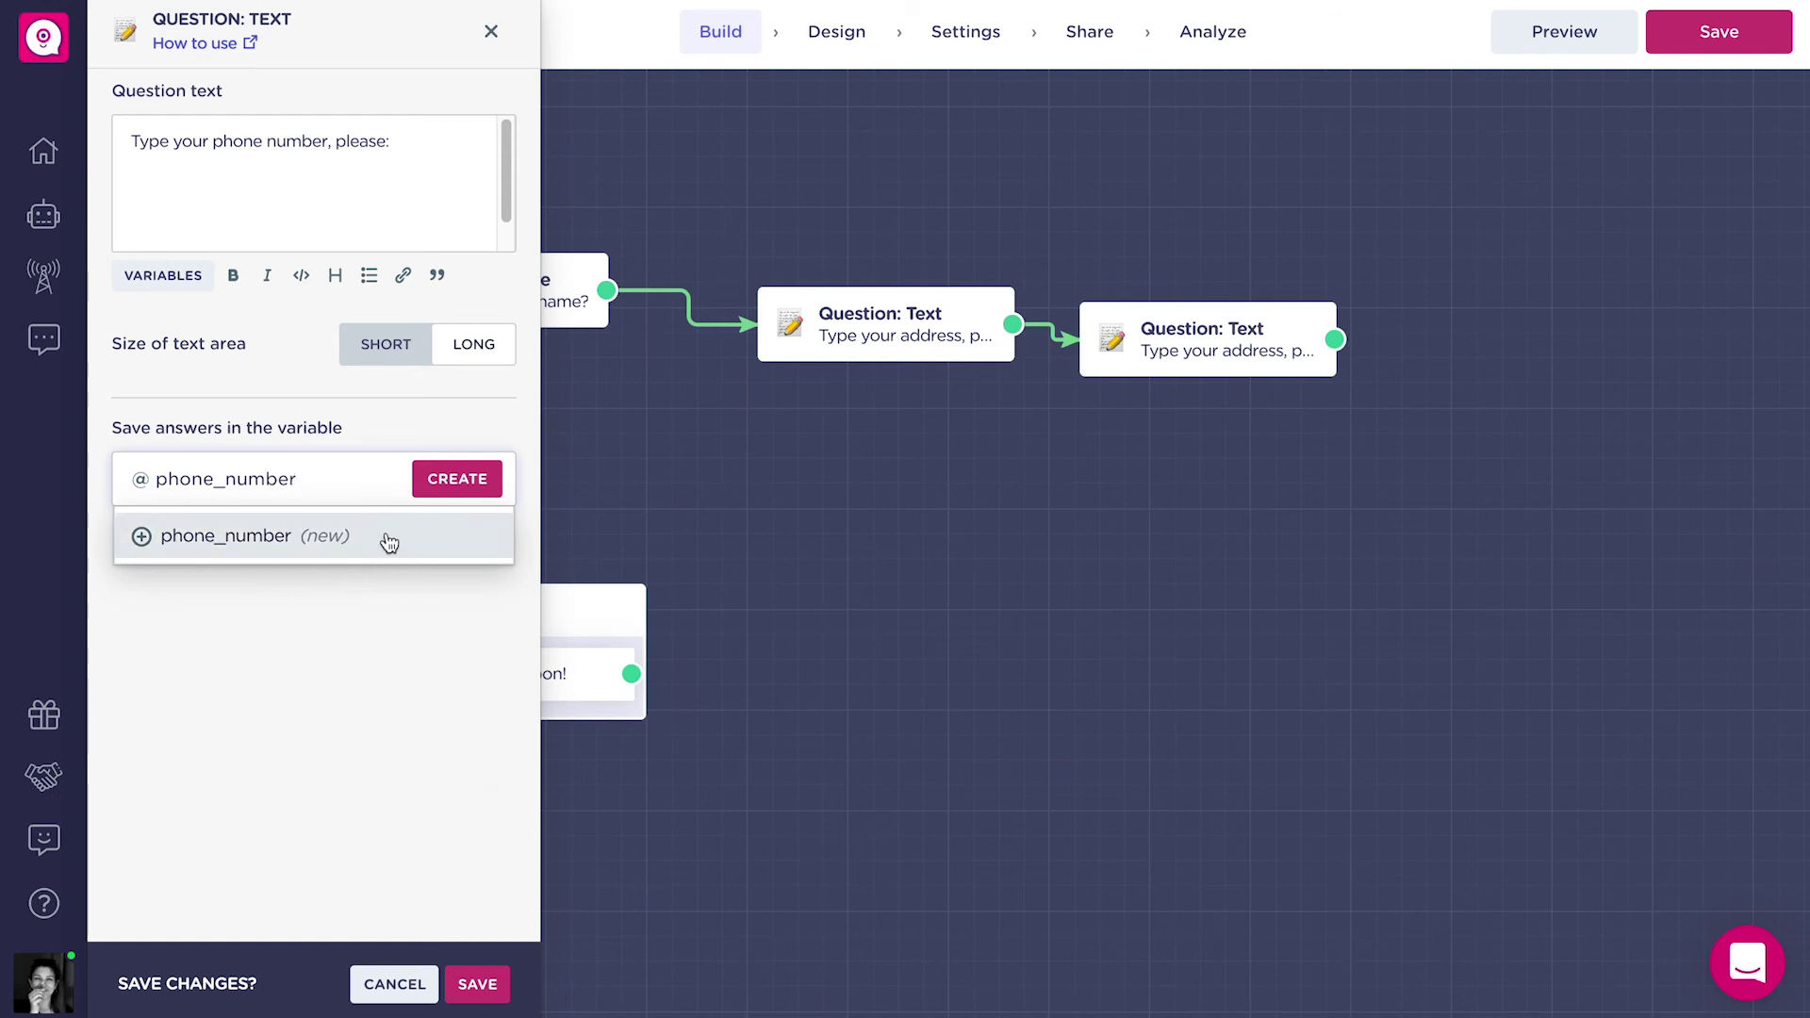
pyautogui.click(389, 543)
pyautogui.click(477, 983)
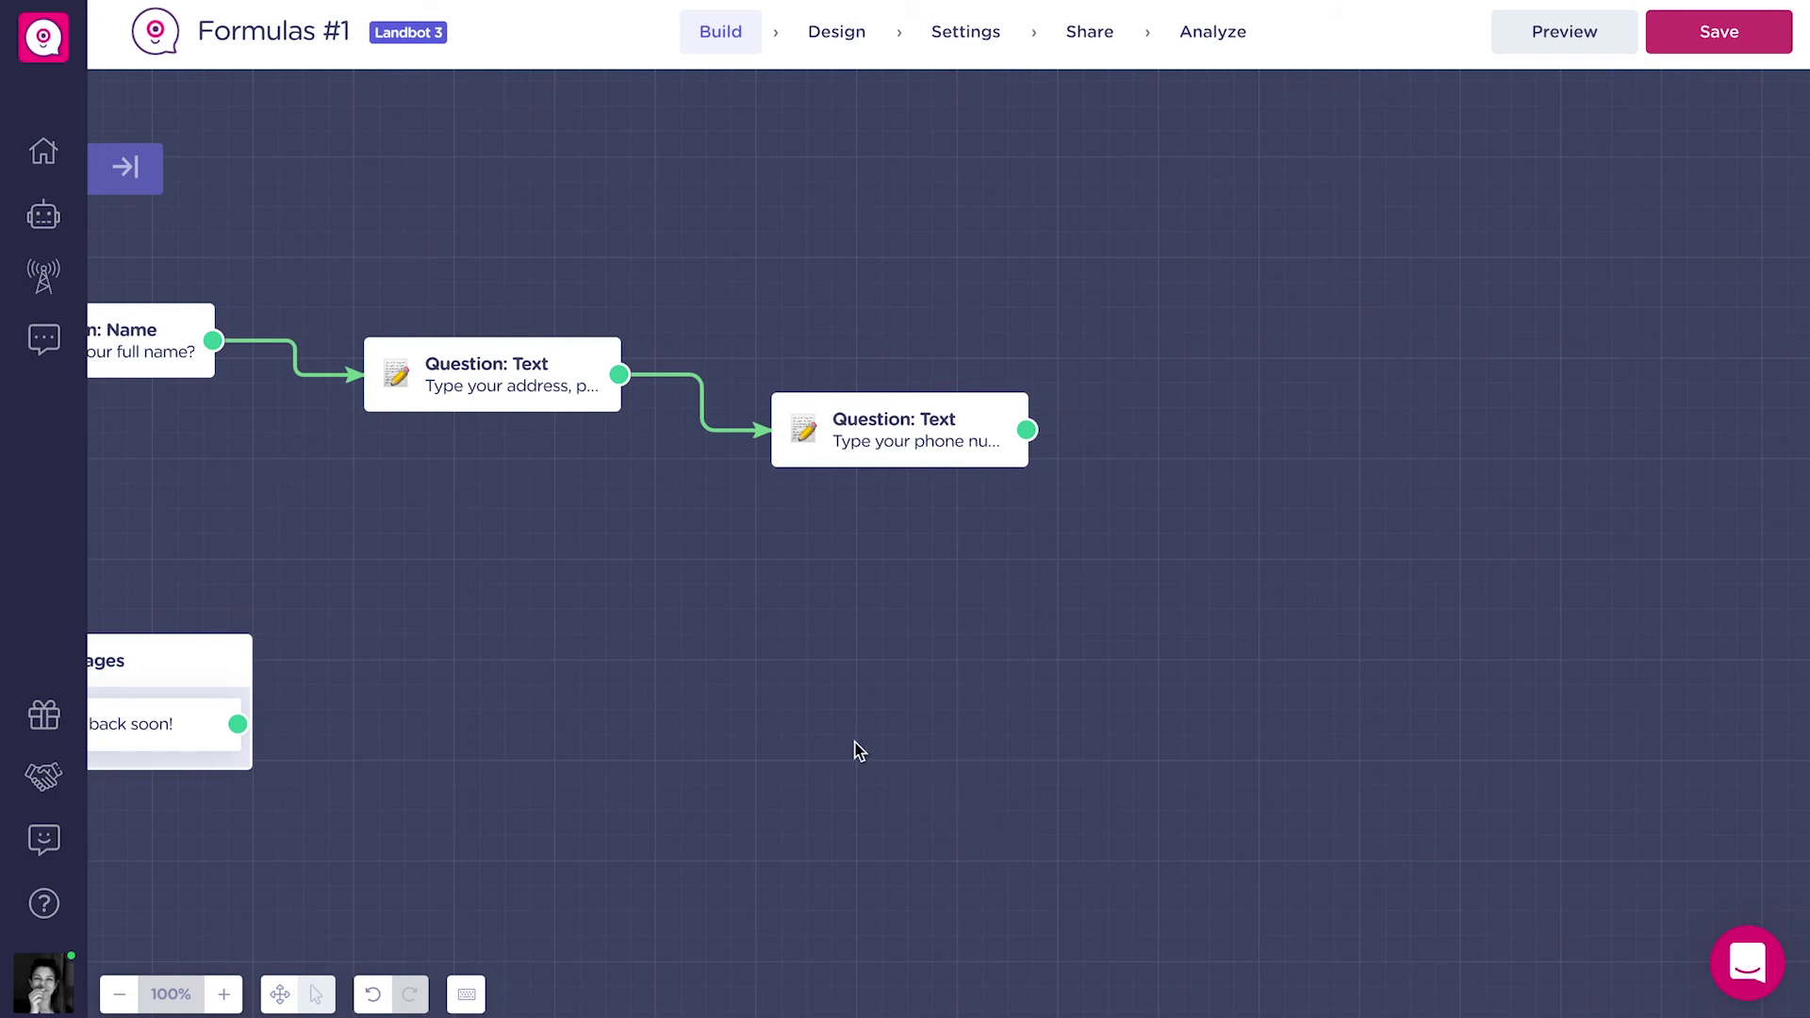
# Add a note below the phone question containing the pasted phone regex.
pyautogui.write('note')
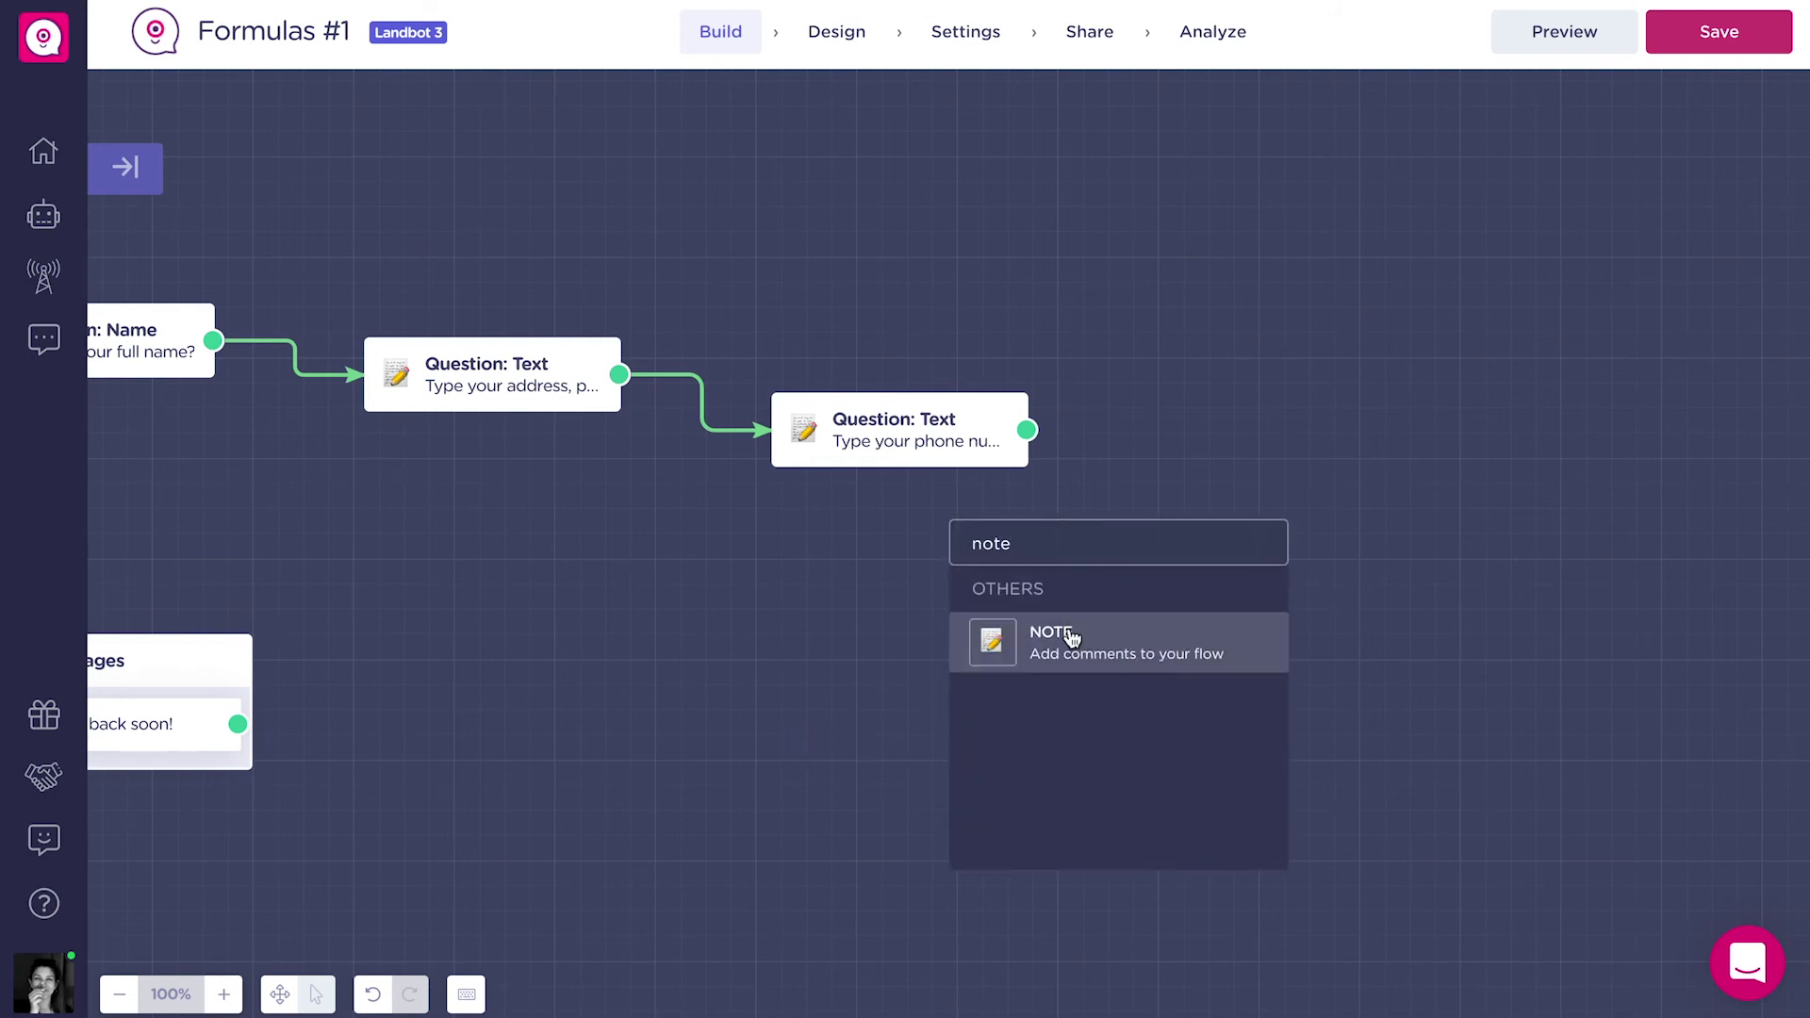
pyautogui.click(1065, 630)
pyautogui.moveTo(1048, 484); pyautogui.dragTo(983, 621)
pyautogui.write('/34 ?(?:6[0-9]{2}|7[1-9][0-9])(?: ?[0-9]{3}){2}$/')
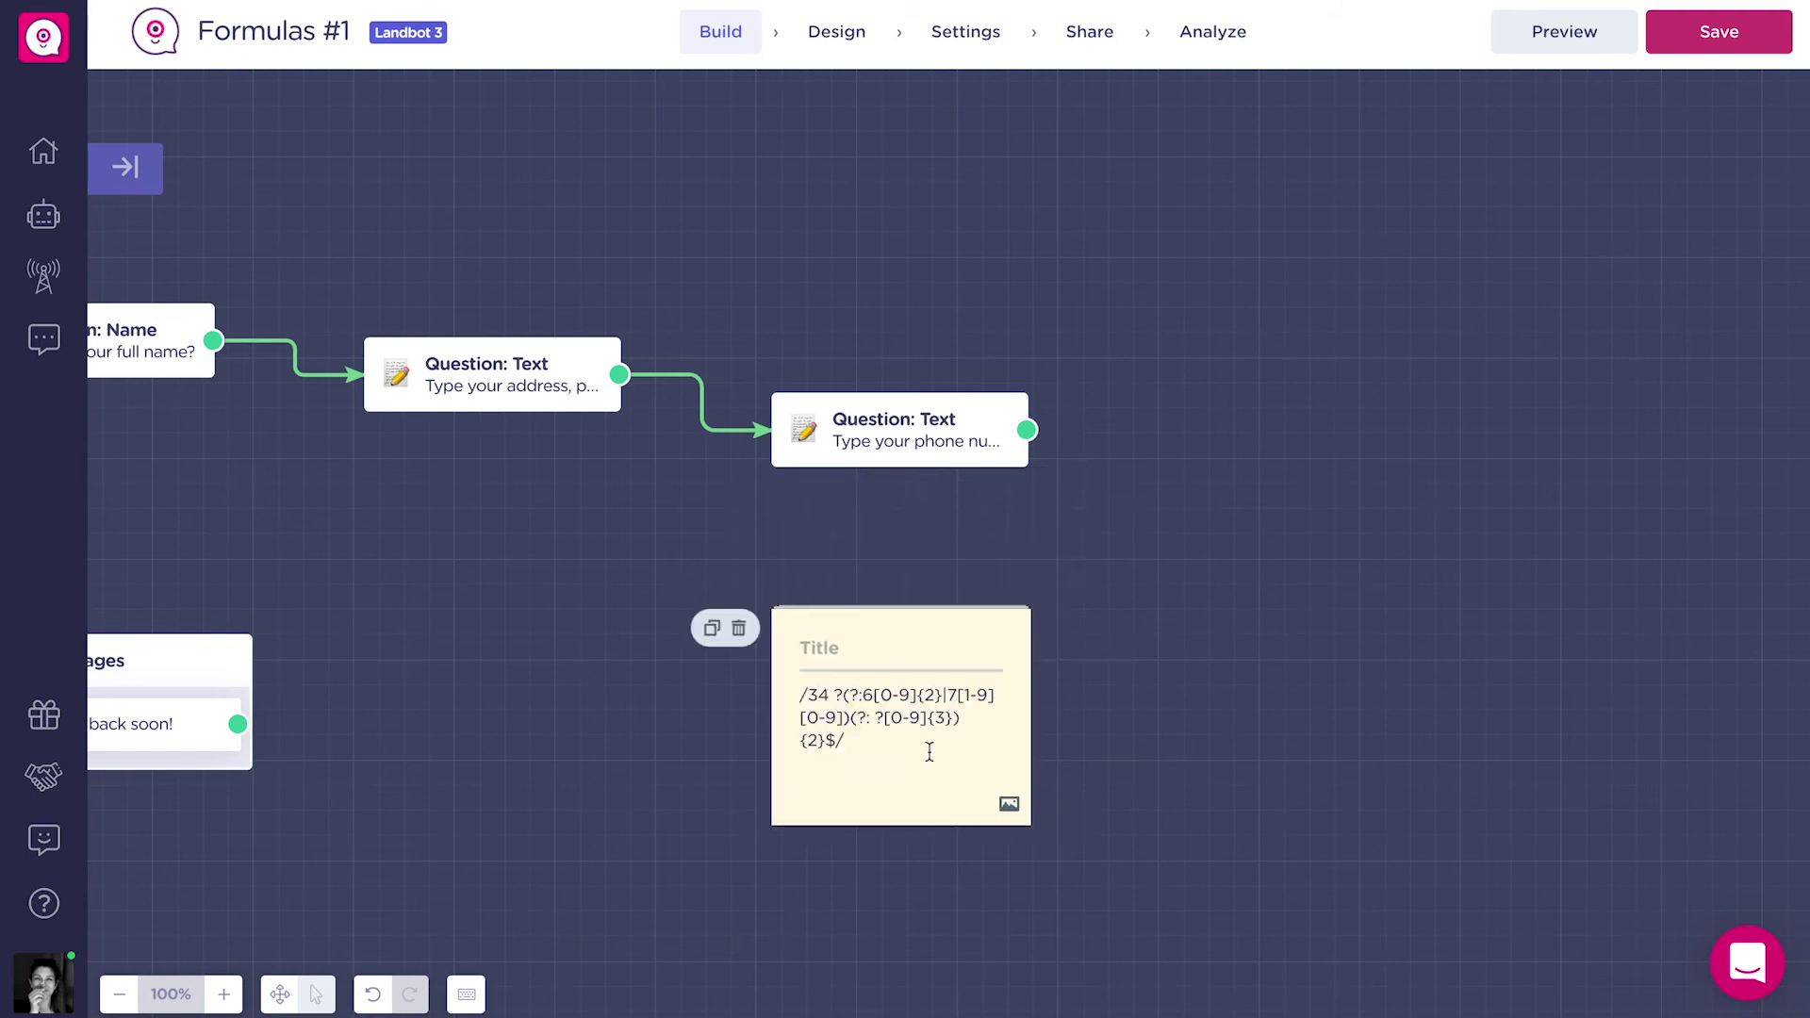
pyautogui.click(1052, 830)
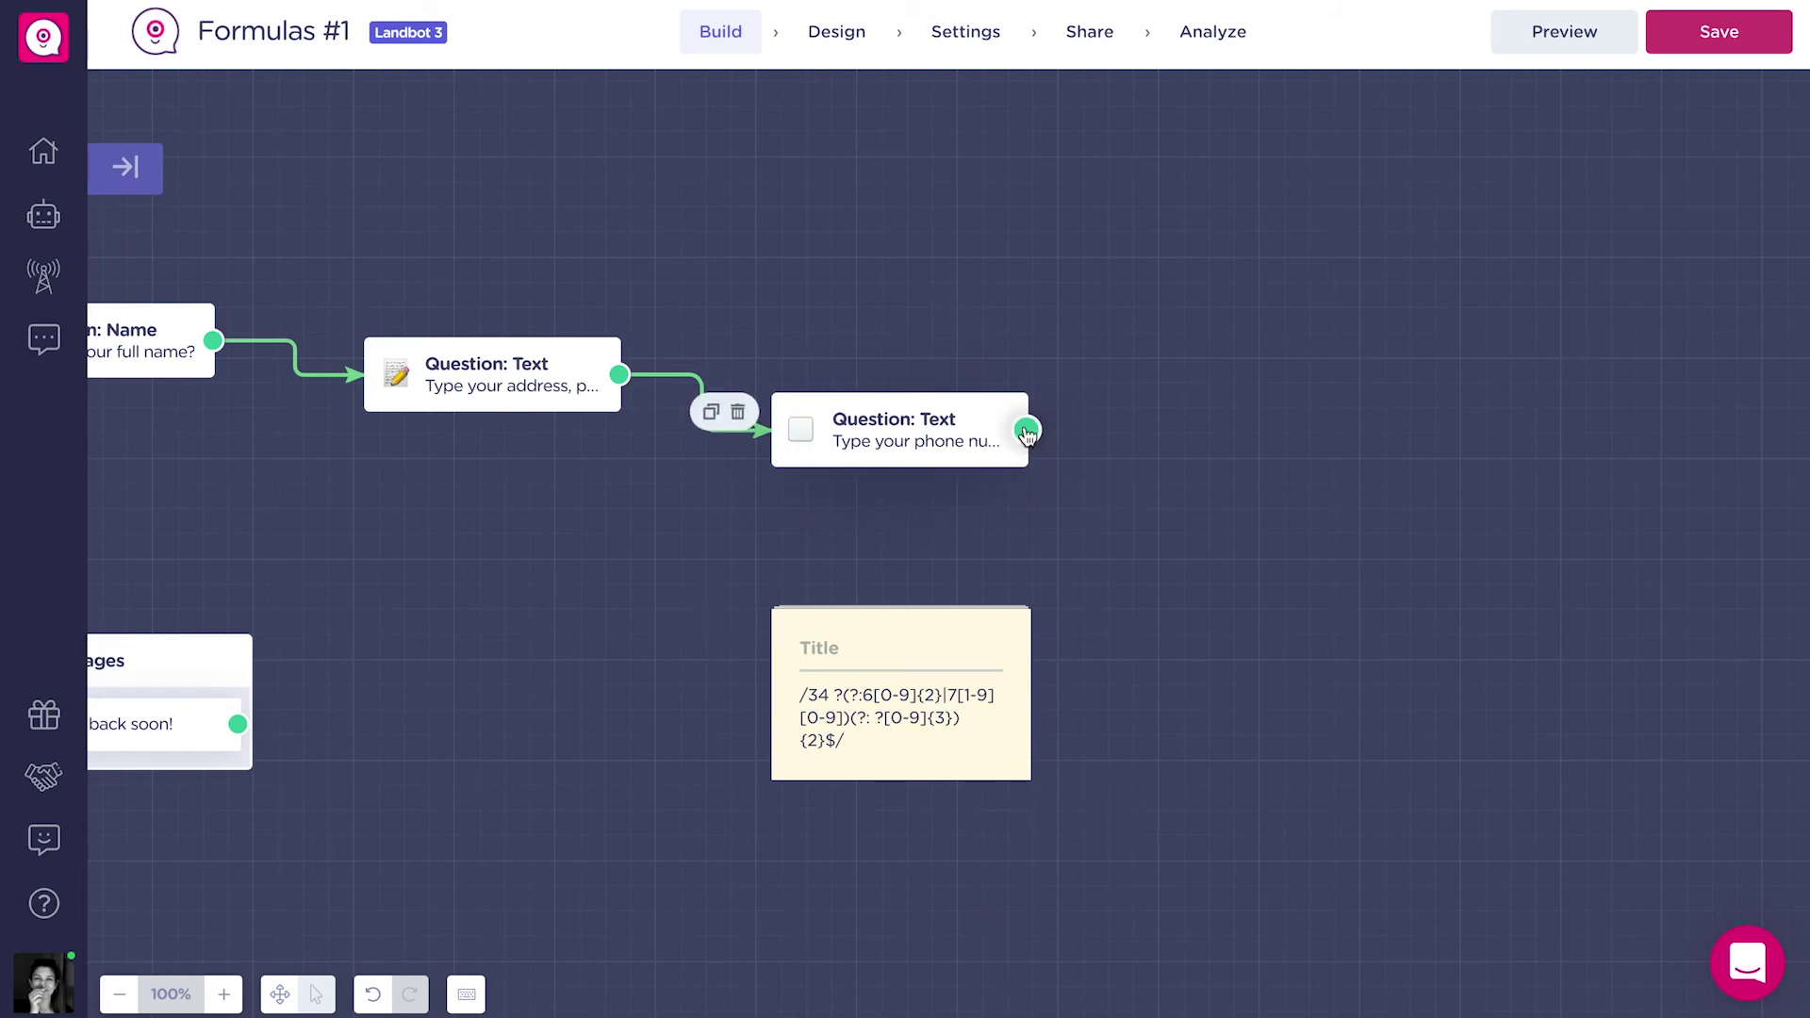
# Connect a new Formulas block after the phone question.
pyautogui.moveTo(1027, 430); pyautogui.dragTo(1189, 447)
pyautogui.write('for')
pyautogui.click(1328, 538)
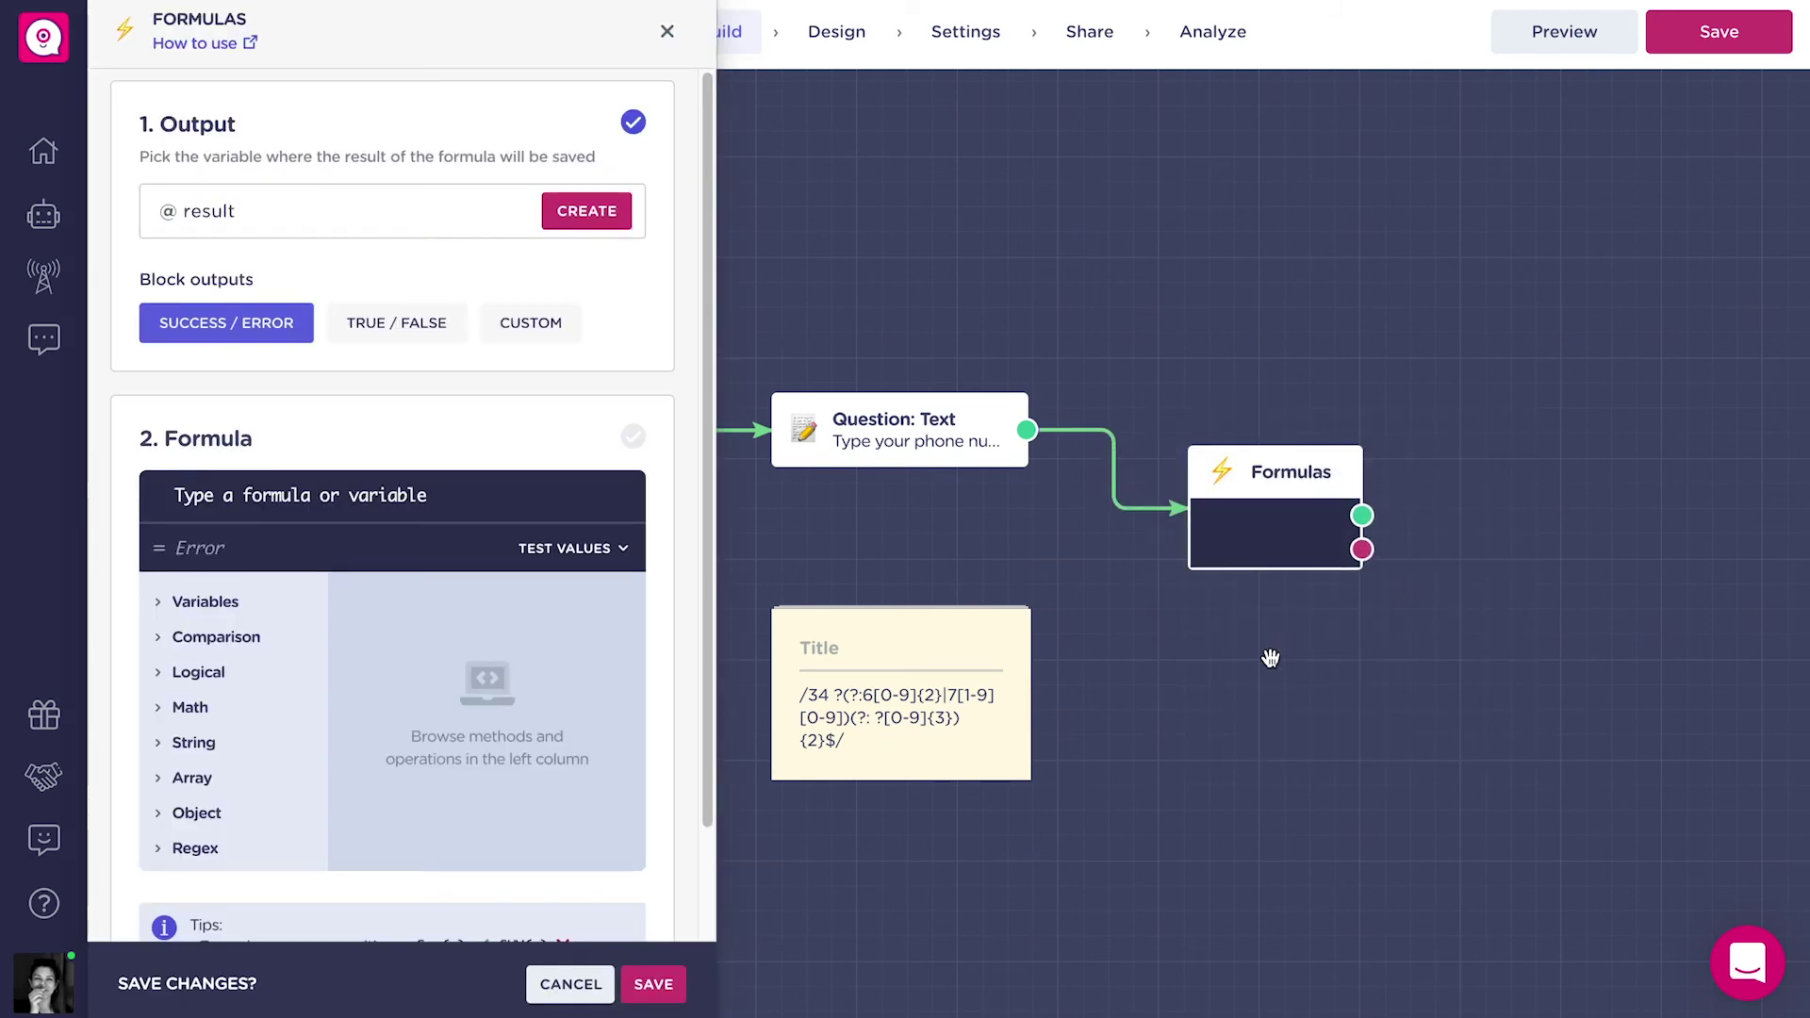
pyautogui.moveTo(1298, 691); pyautogui.dragTo(1345, 693)
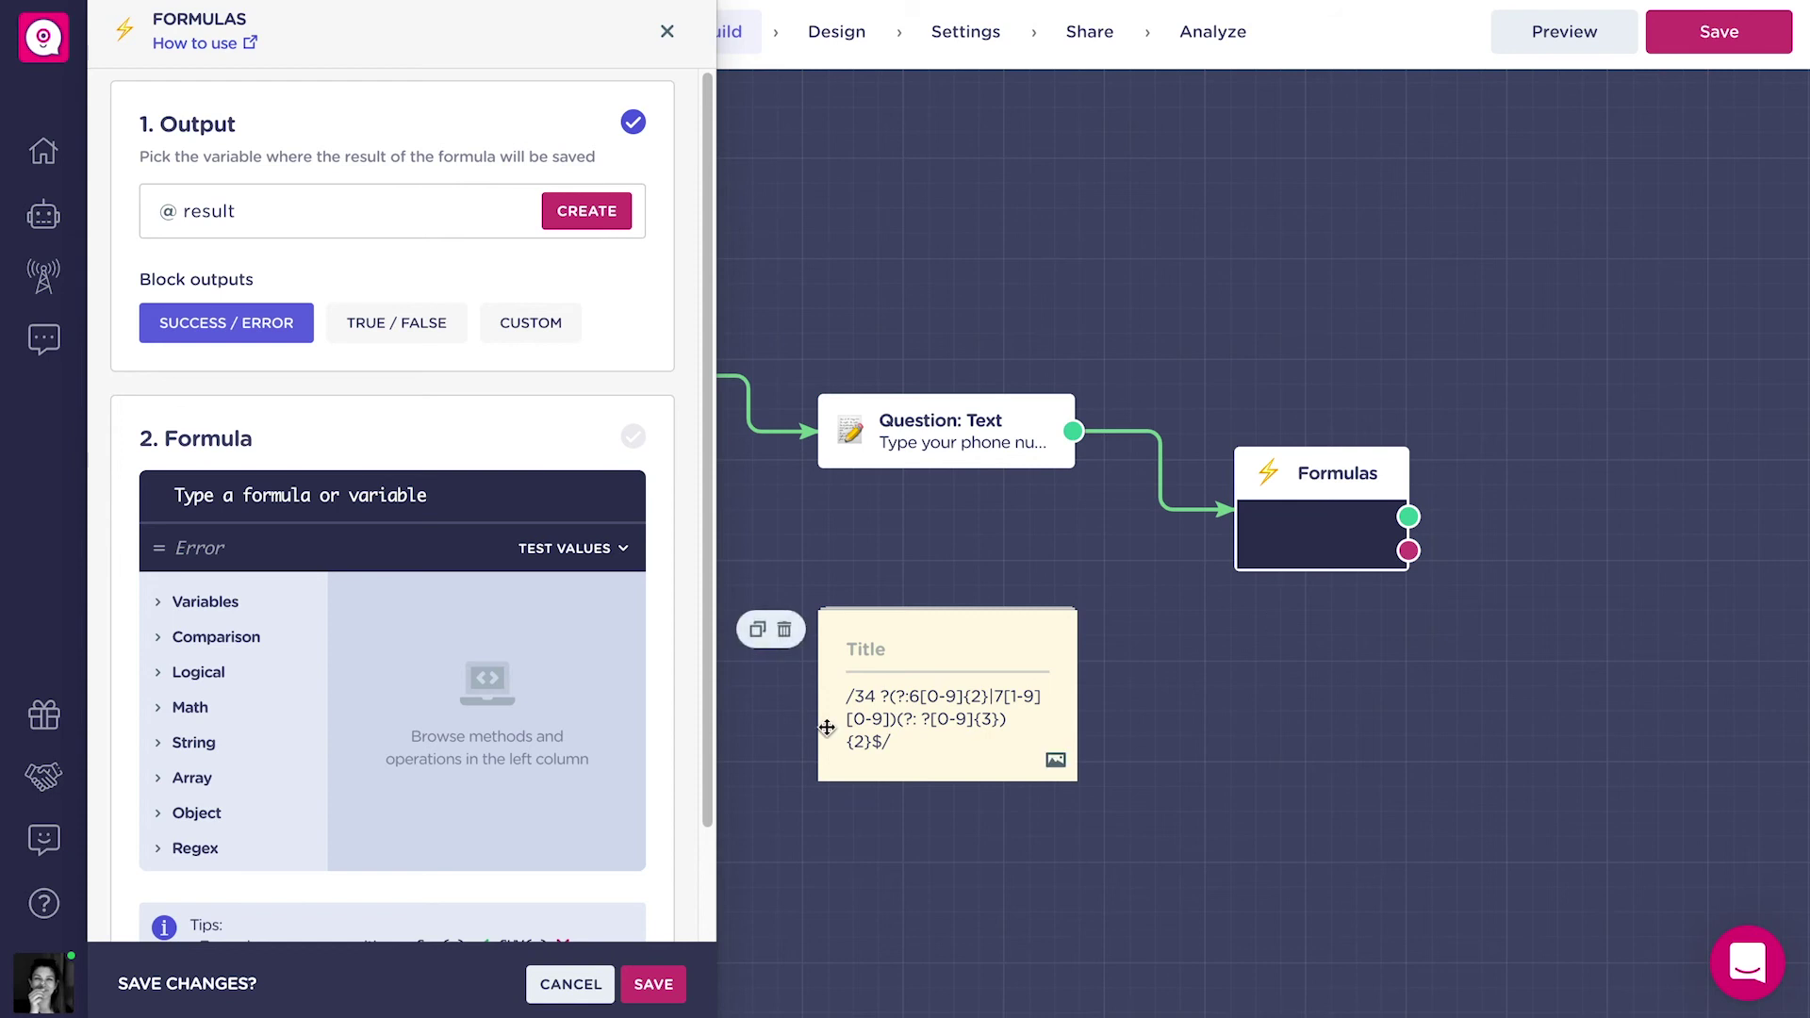
pyautogui.tripleClick(899, 709)
pyautogui.hotkey('ctrl', 'c')
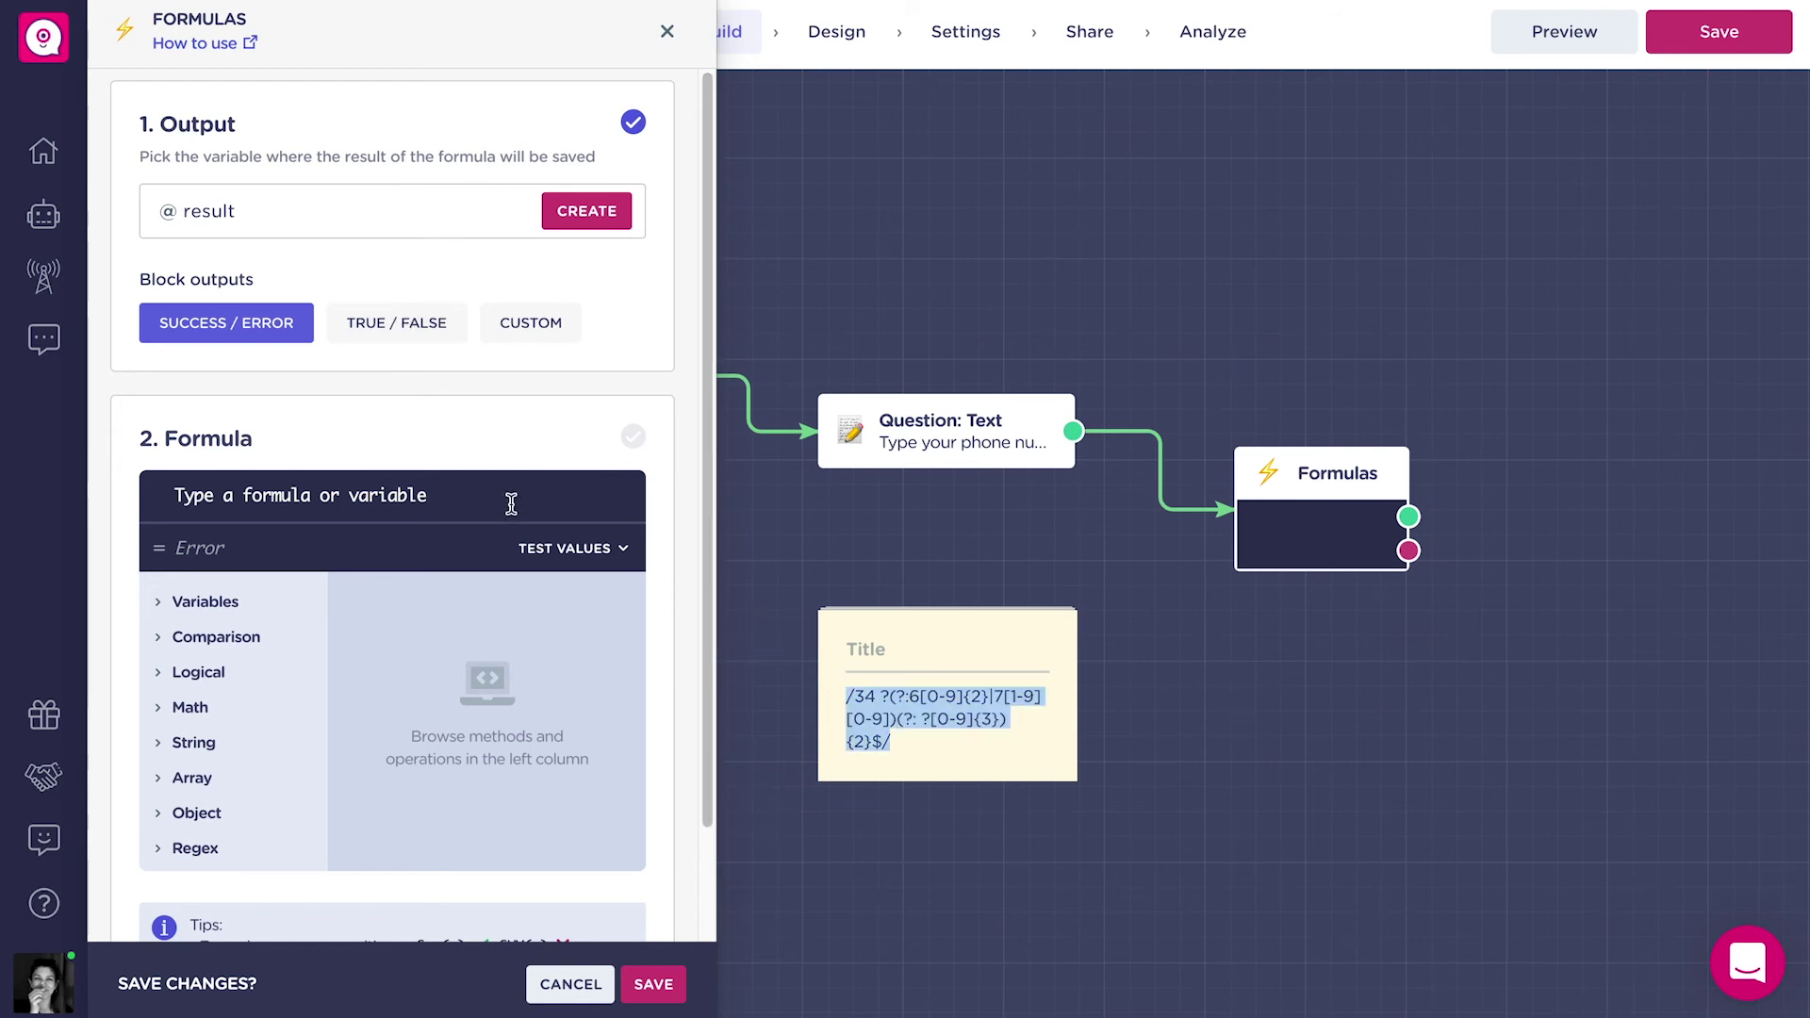
pyautogui.click(510, 504)
pyautogui.write('re')
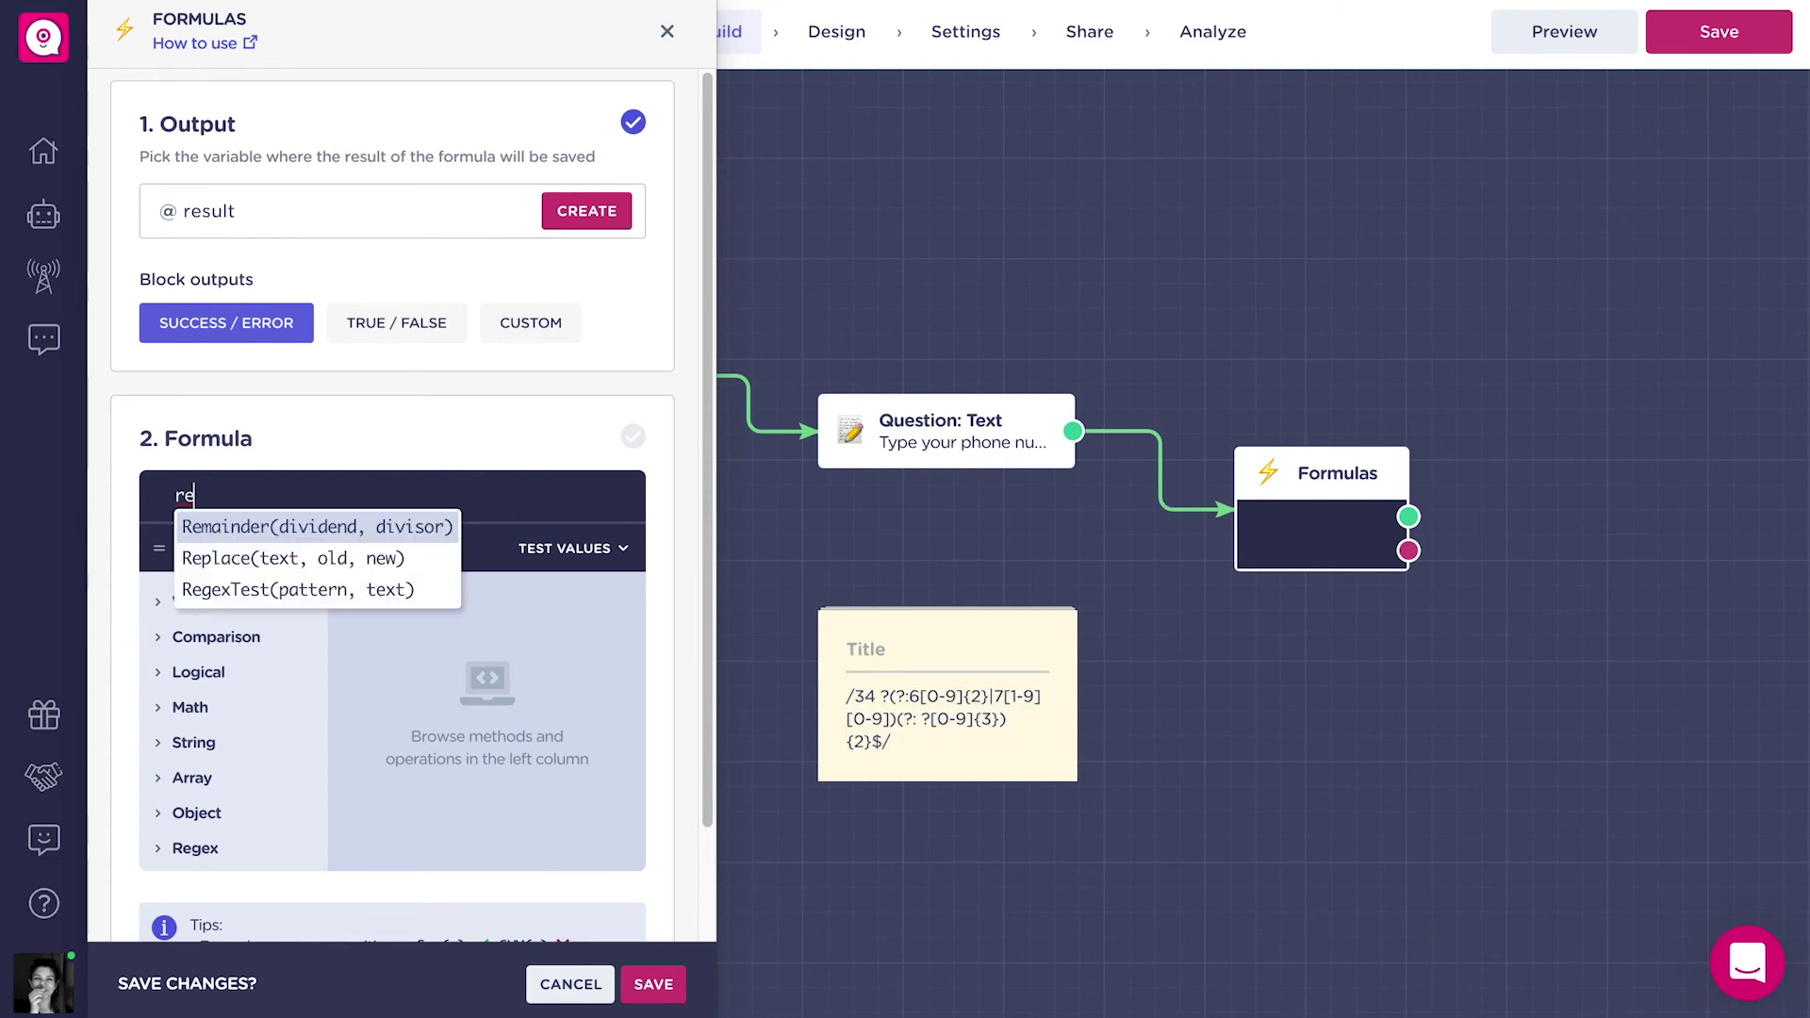
pyautogui.click(408, 590)
pyautogui.hotkey('ctrl', 'v')
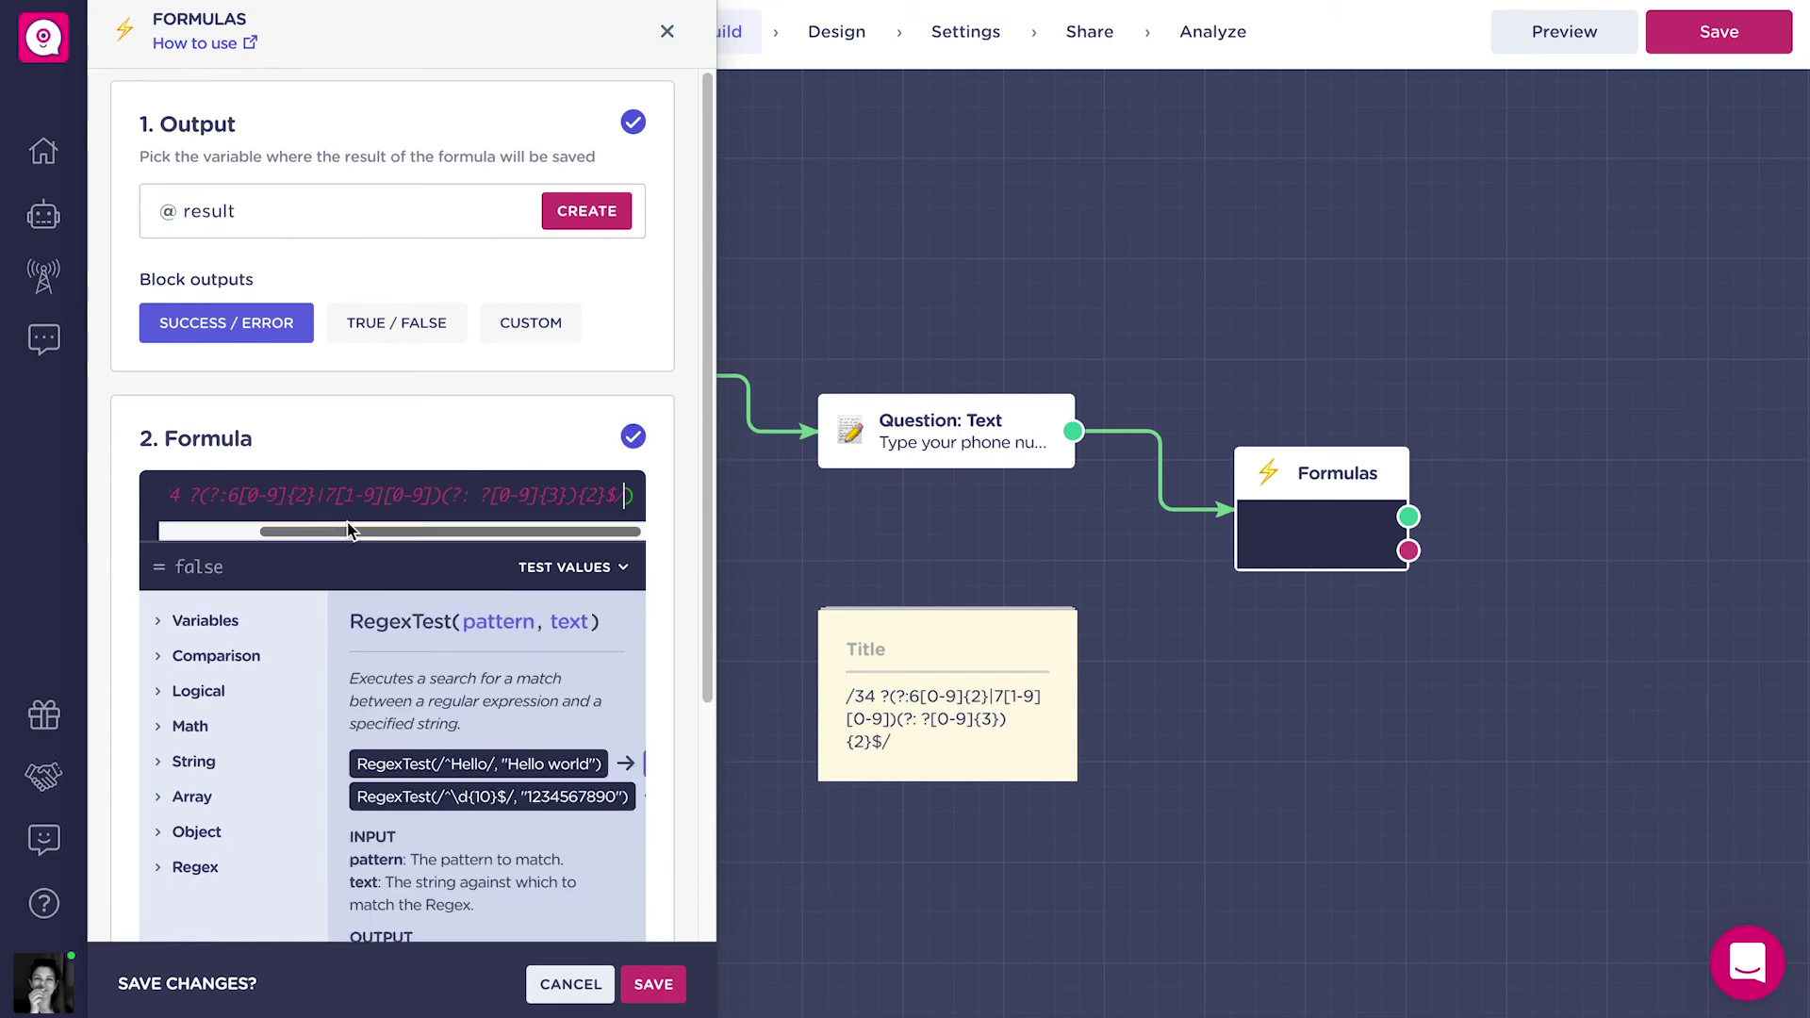
pyautogui.hscroll(-5, 385, 495)
pyautogui.hscroll(5, 386, 495)
pyautogui.write(',@p')
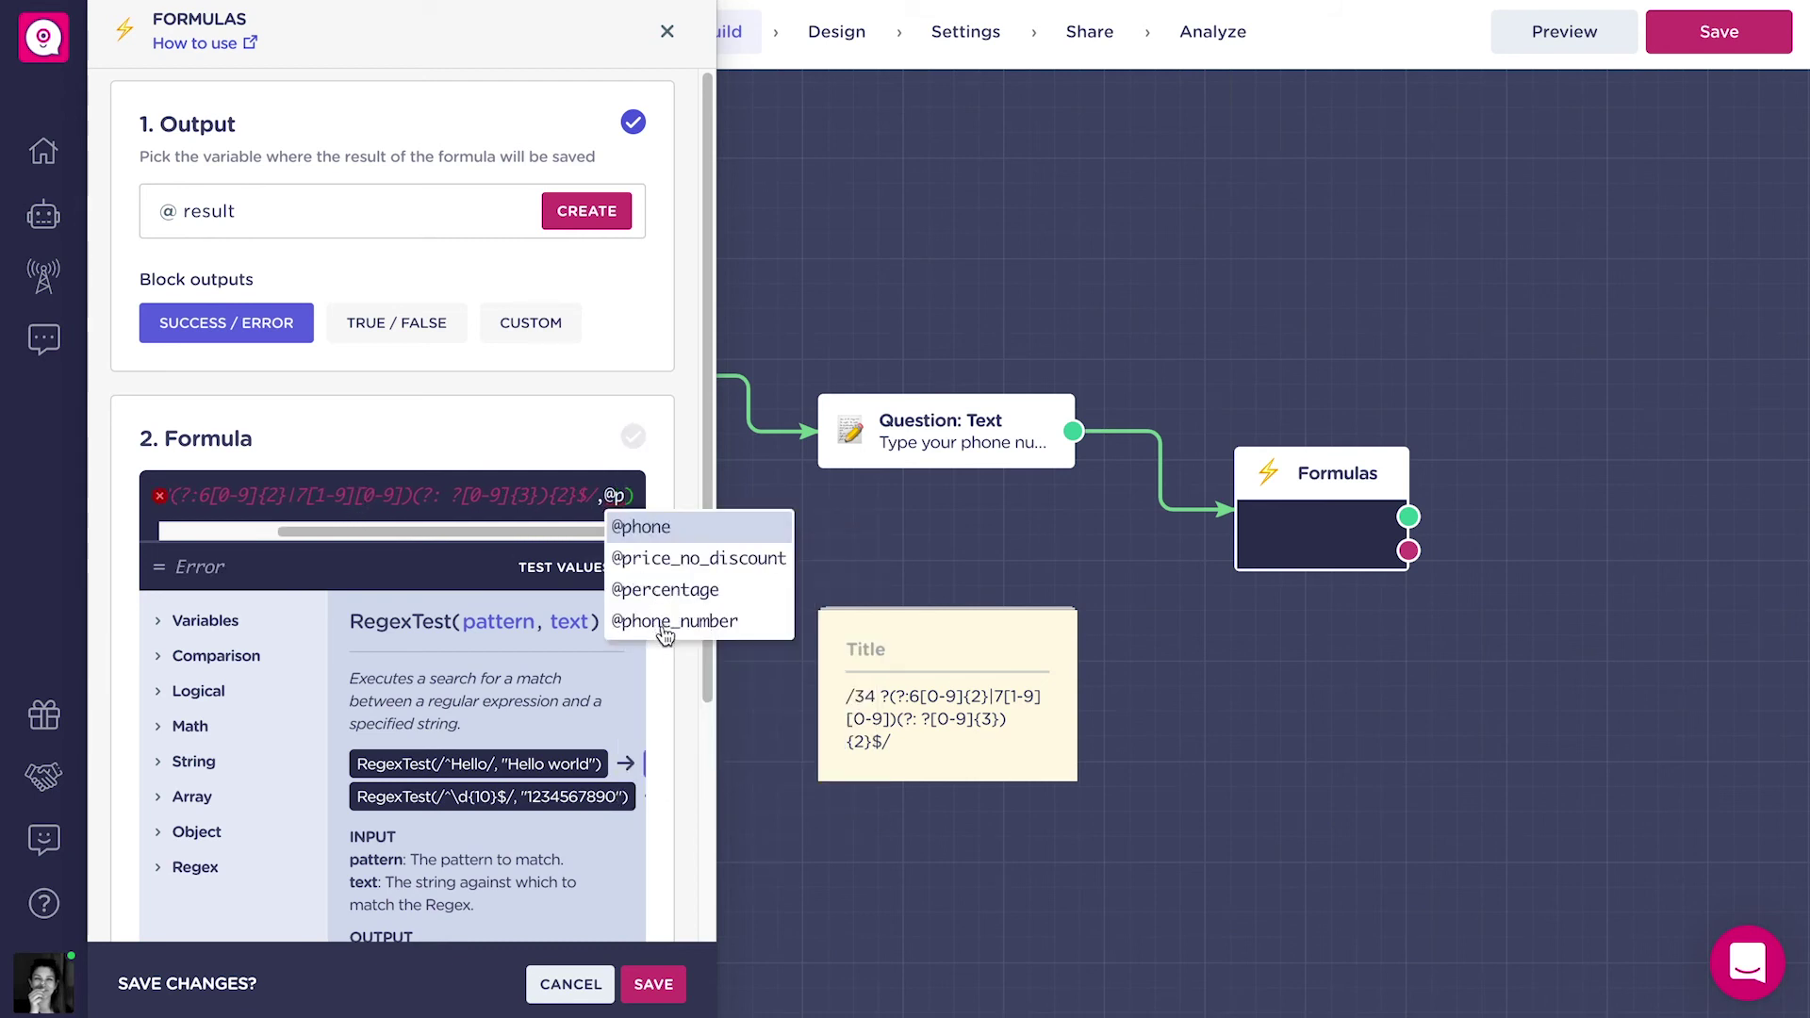
pyautogui.click(662, 621)
pyautogui.click(637, 497)
pyautogui.moveTo(599, 543); pyautogui.dragTo(400, 520)
# Store the formula result in the regex_test_phone variable.
pyautogui.click(369, 210)
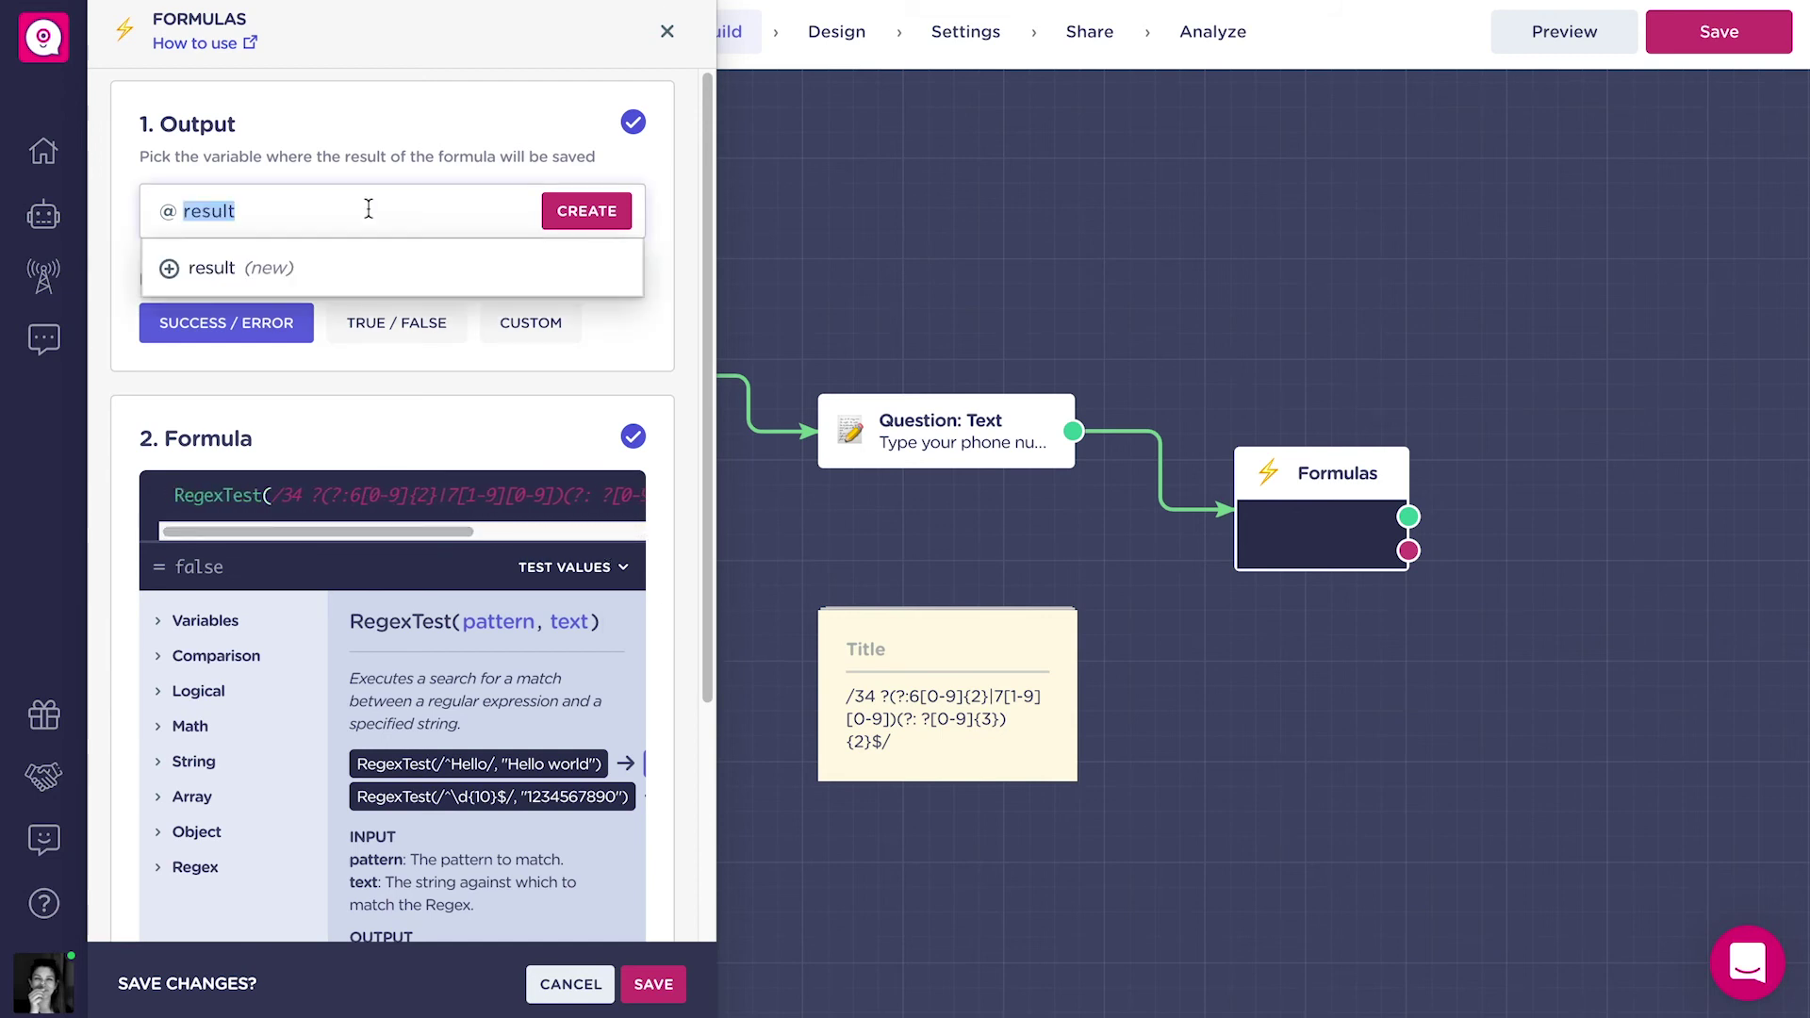
pyautogui.write('rege')
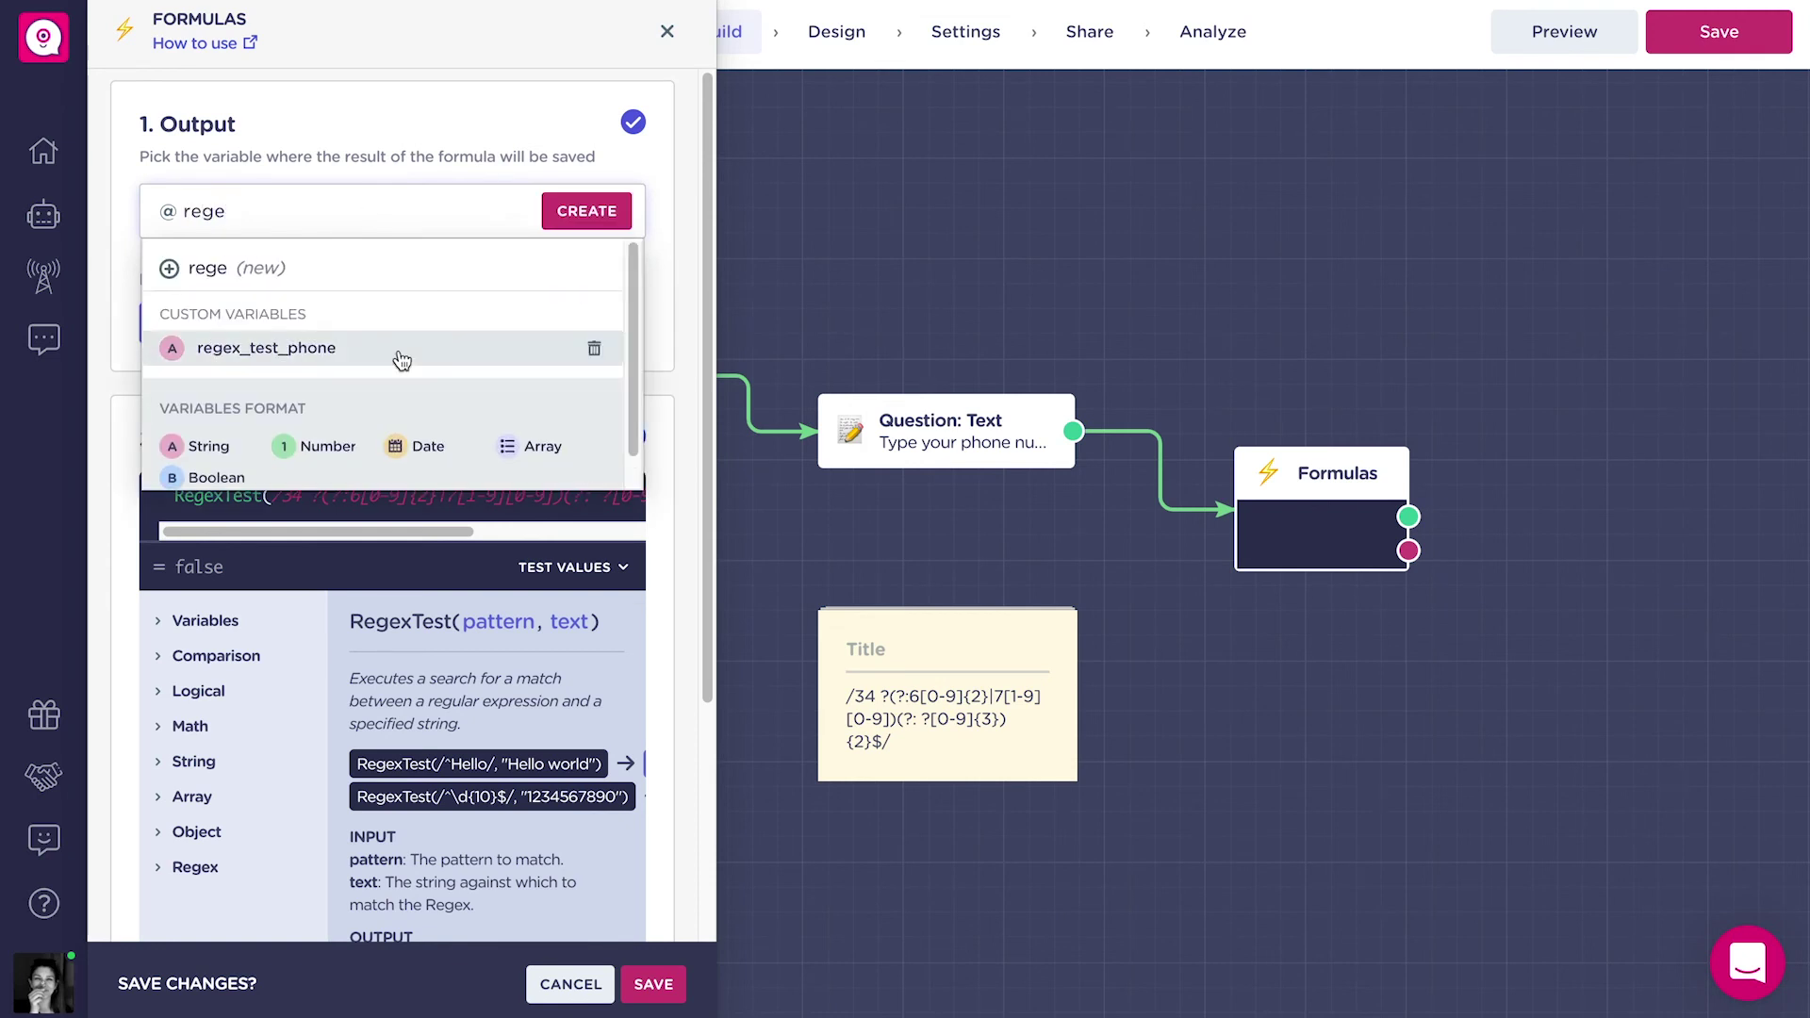
pyautogui.click(401, 349)
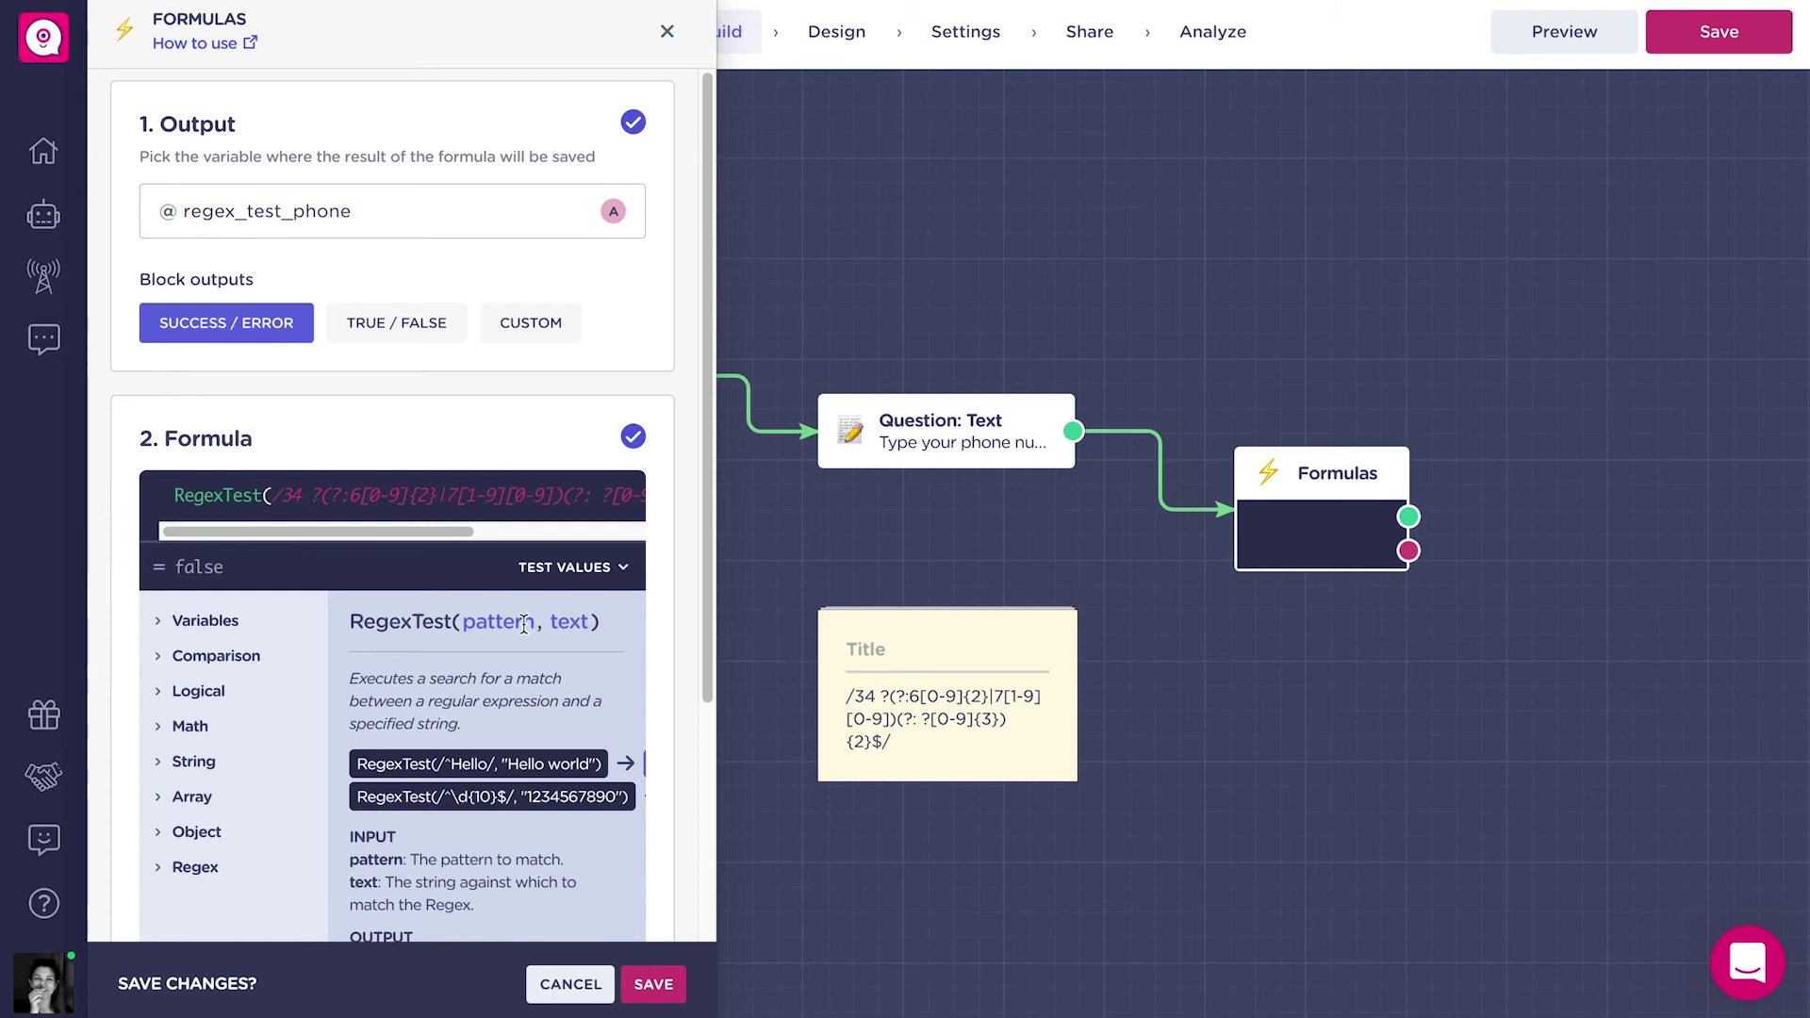
pyautogui.scroll(-2, 524, 625)
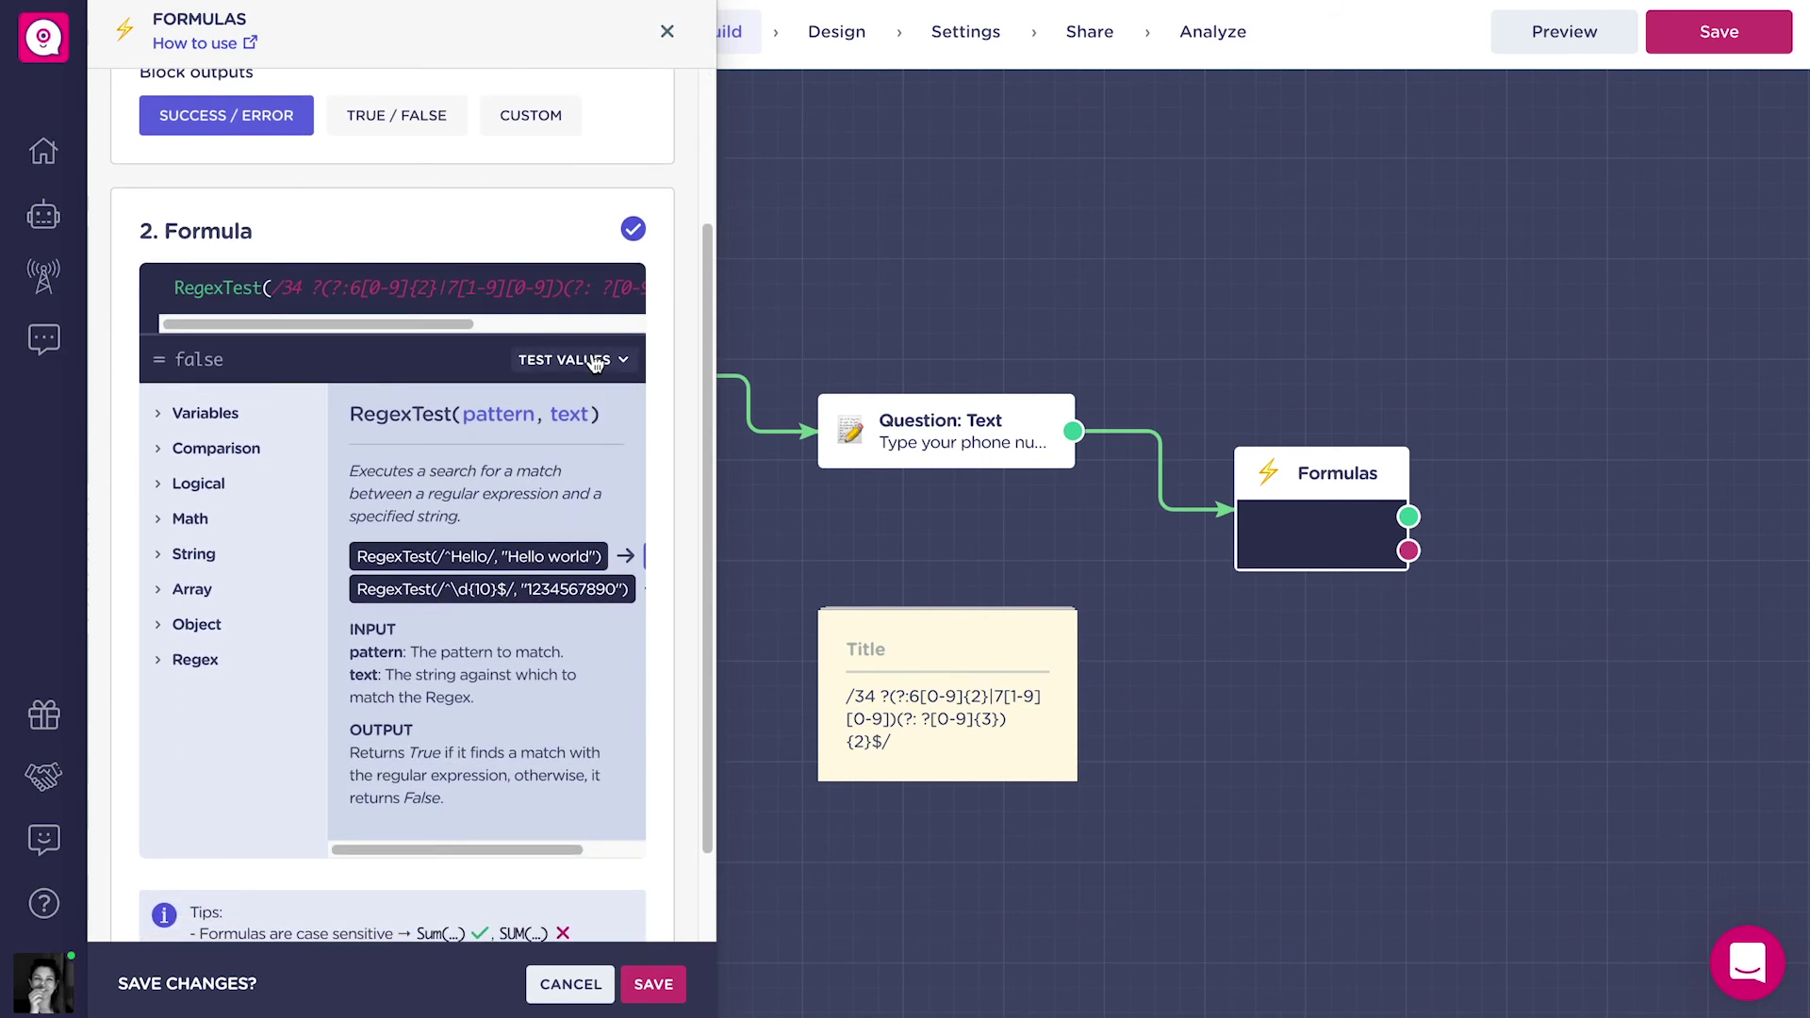
# Enter a +34 sample phone_number in the test values and check the result is true.
pyautogui.click(594, 364)
pyautogui.scroll(-5, 550, 499)
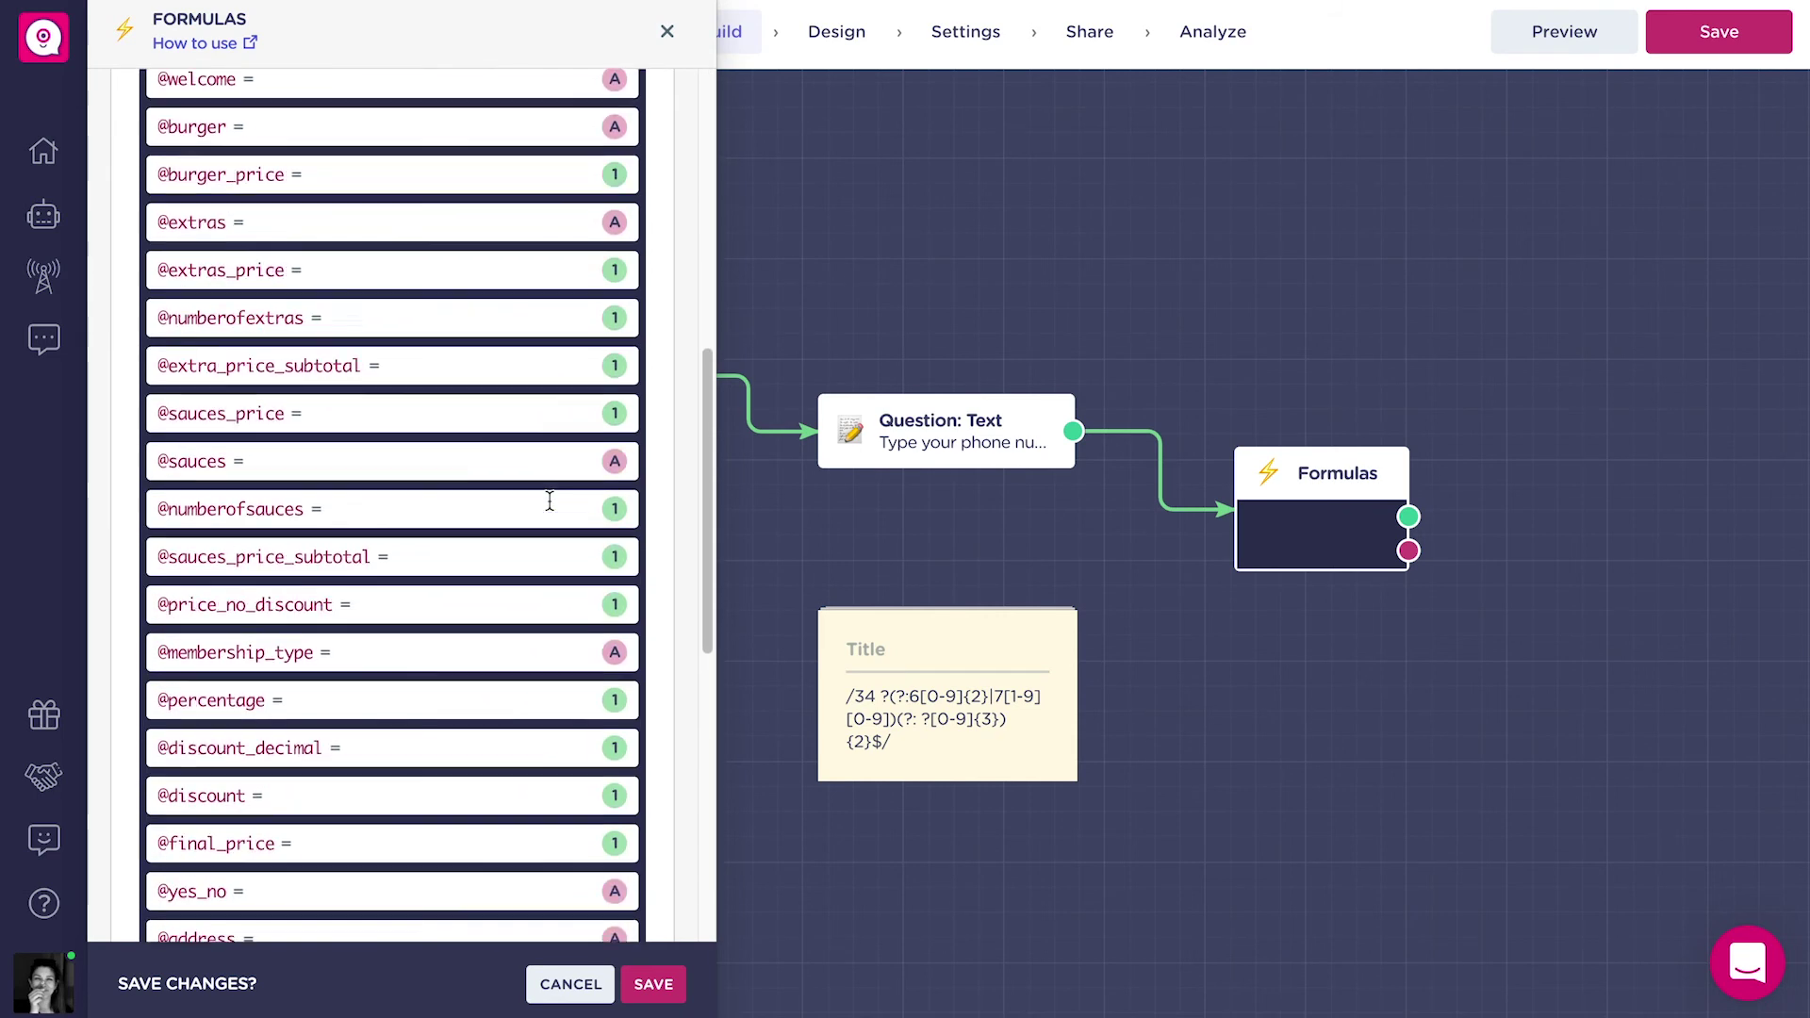
pyautogui.scroll(-3, 550, 500)
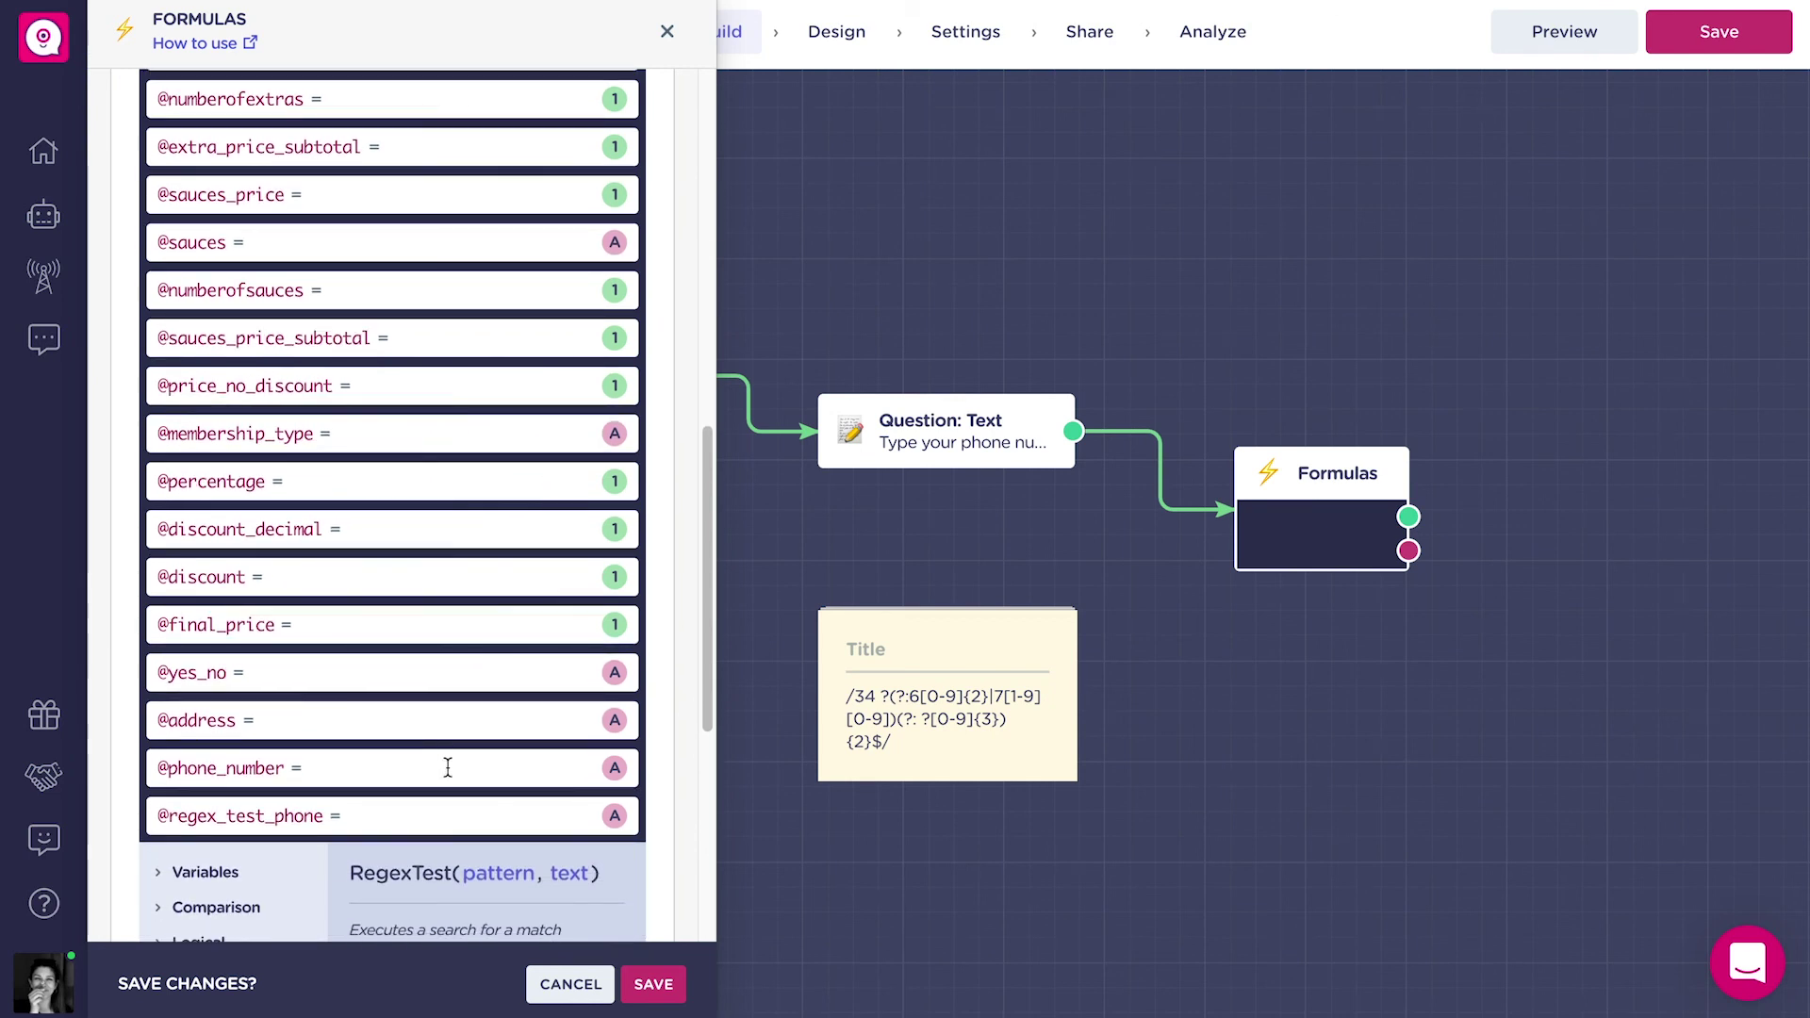
pyautogui.click(449, 769)
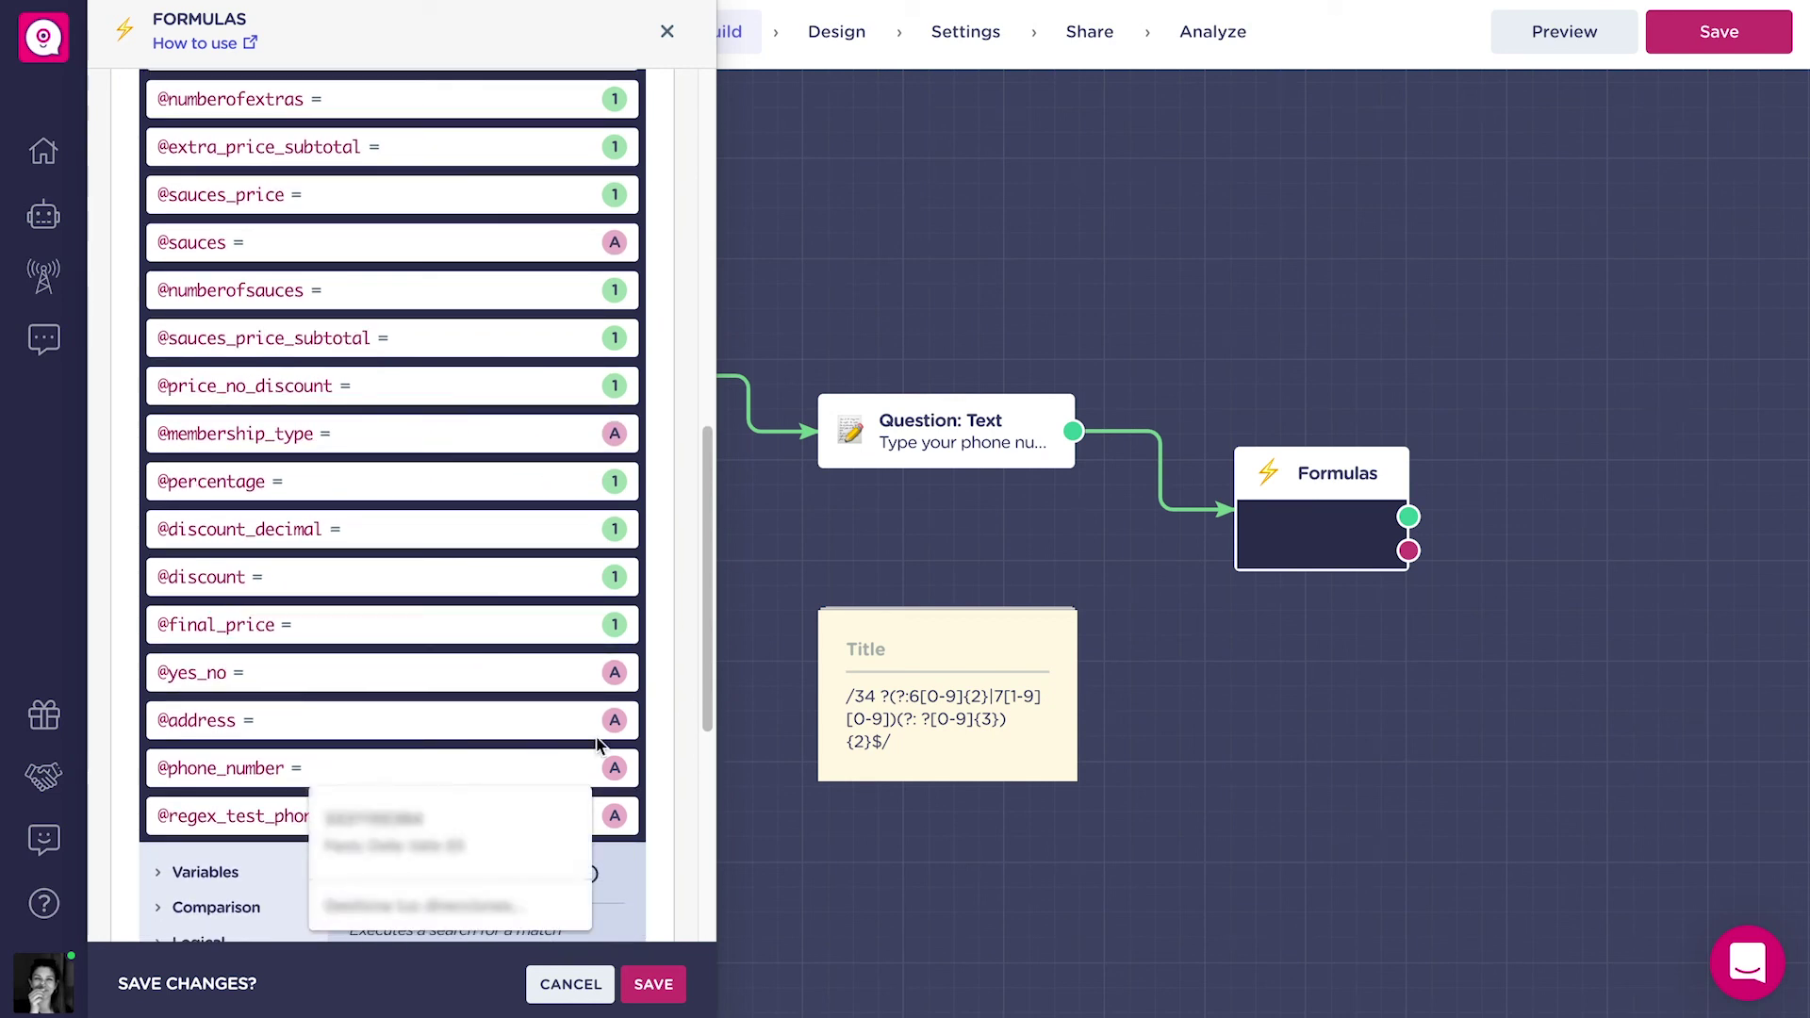
pyautogui.click(675, 750)
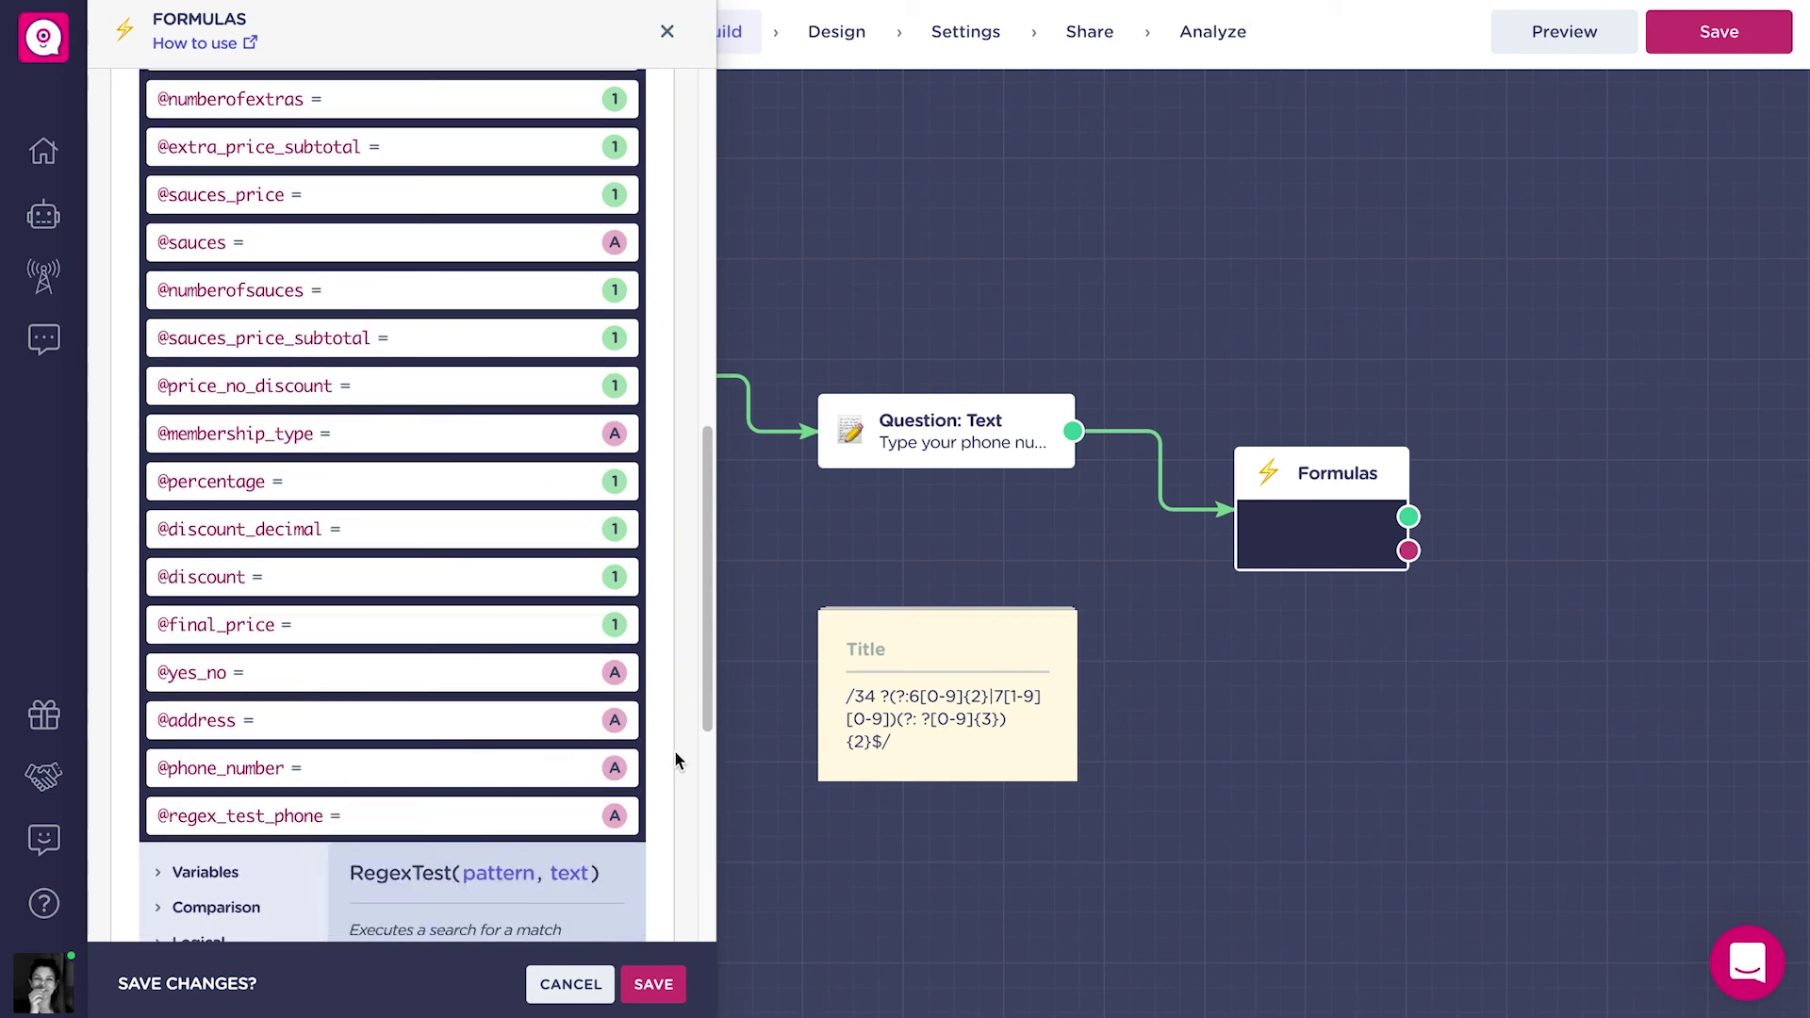
pyautogui.click(527, 772)
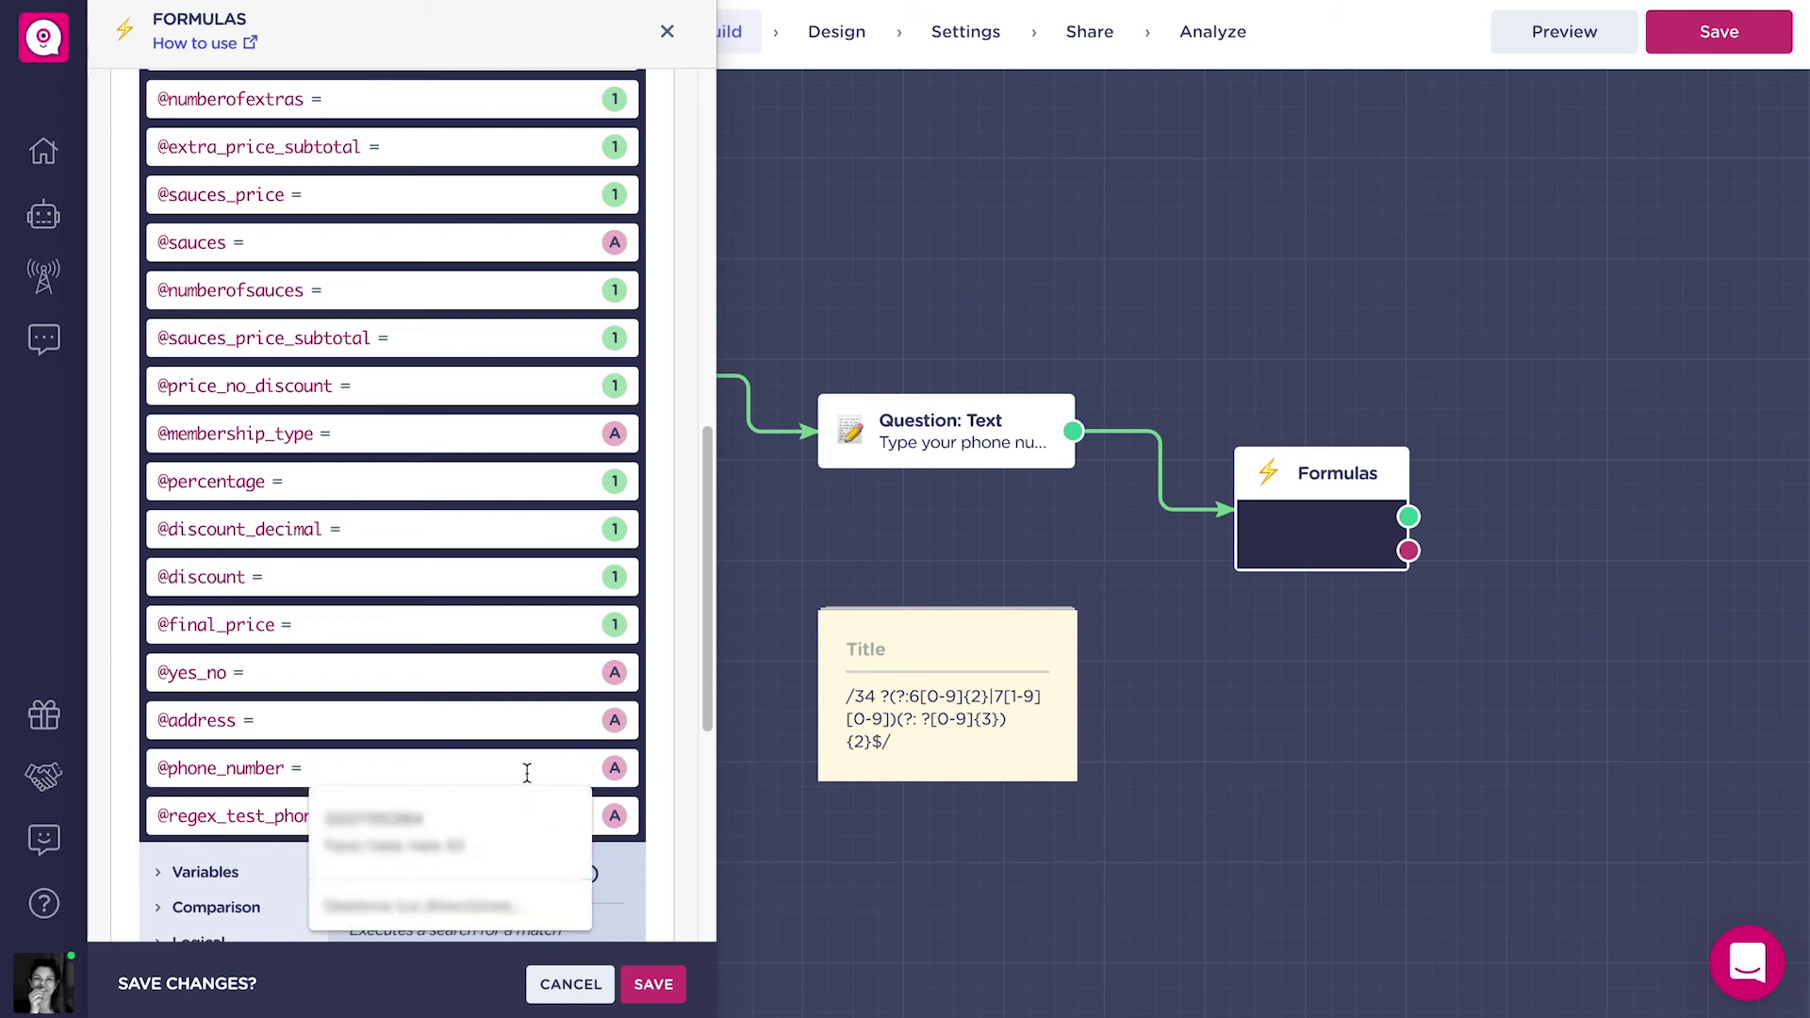
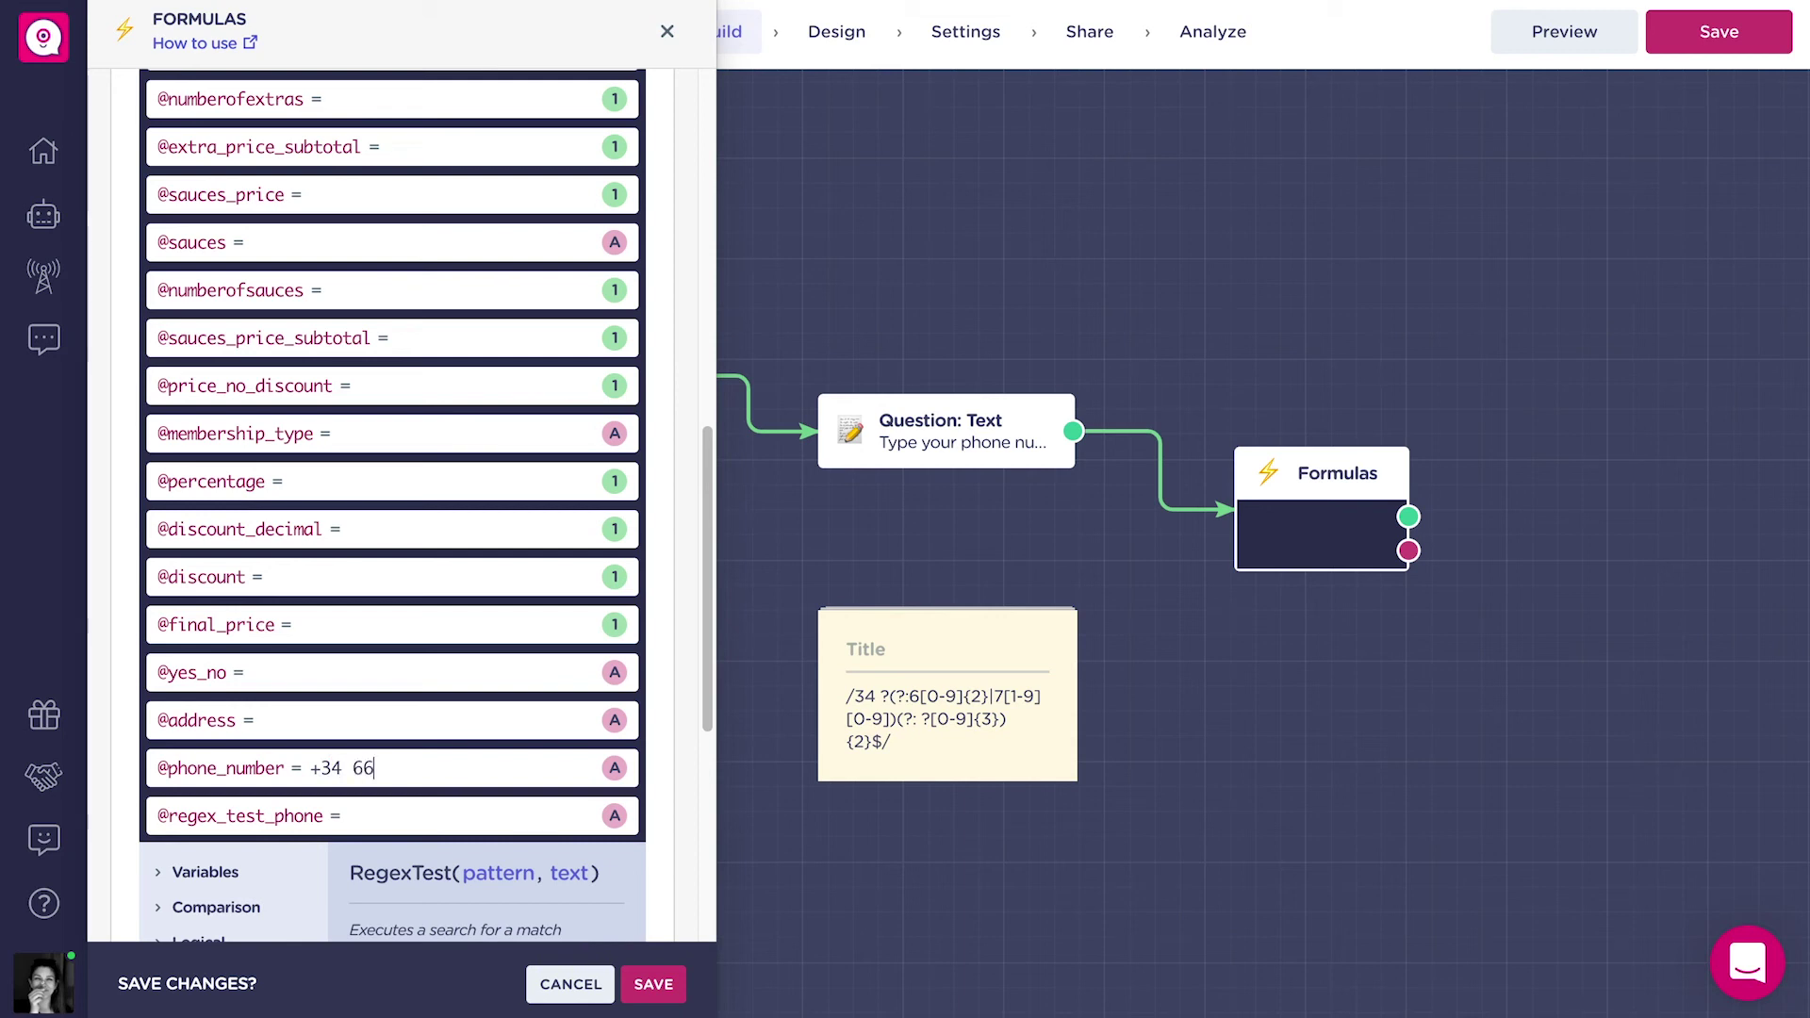
pyautogui.scroll(5, 678, 702)
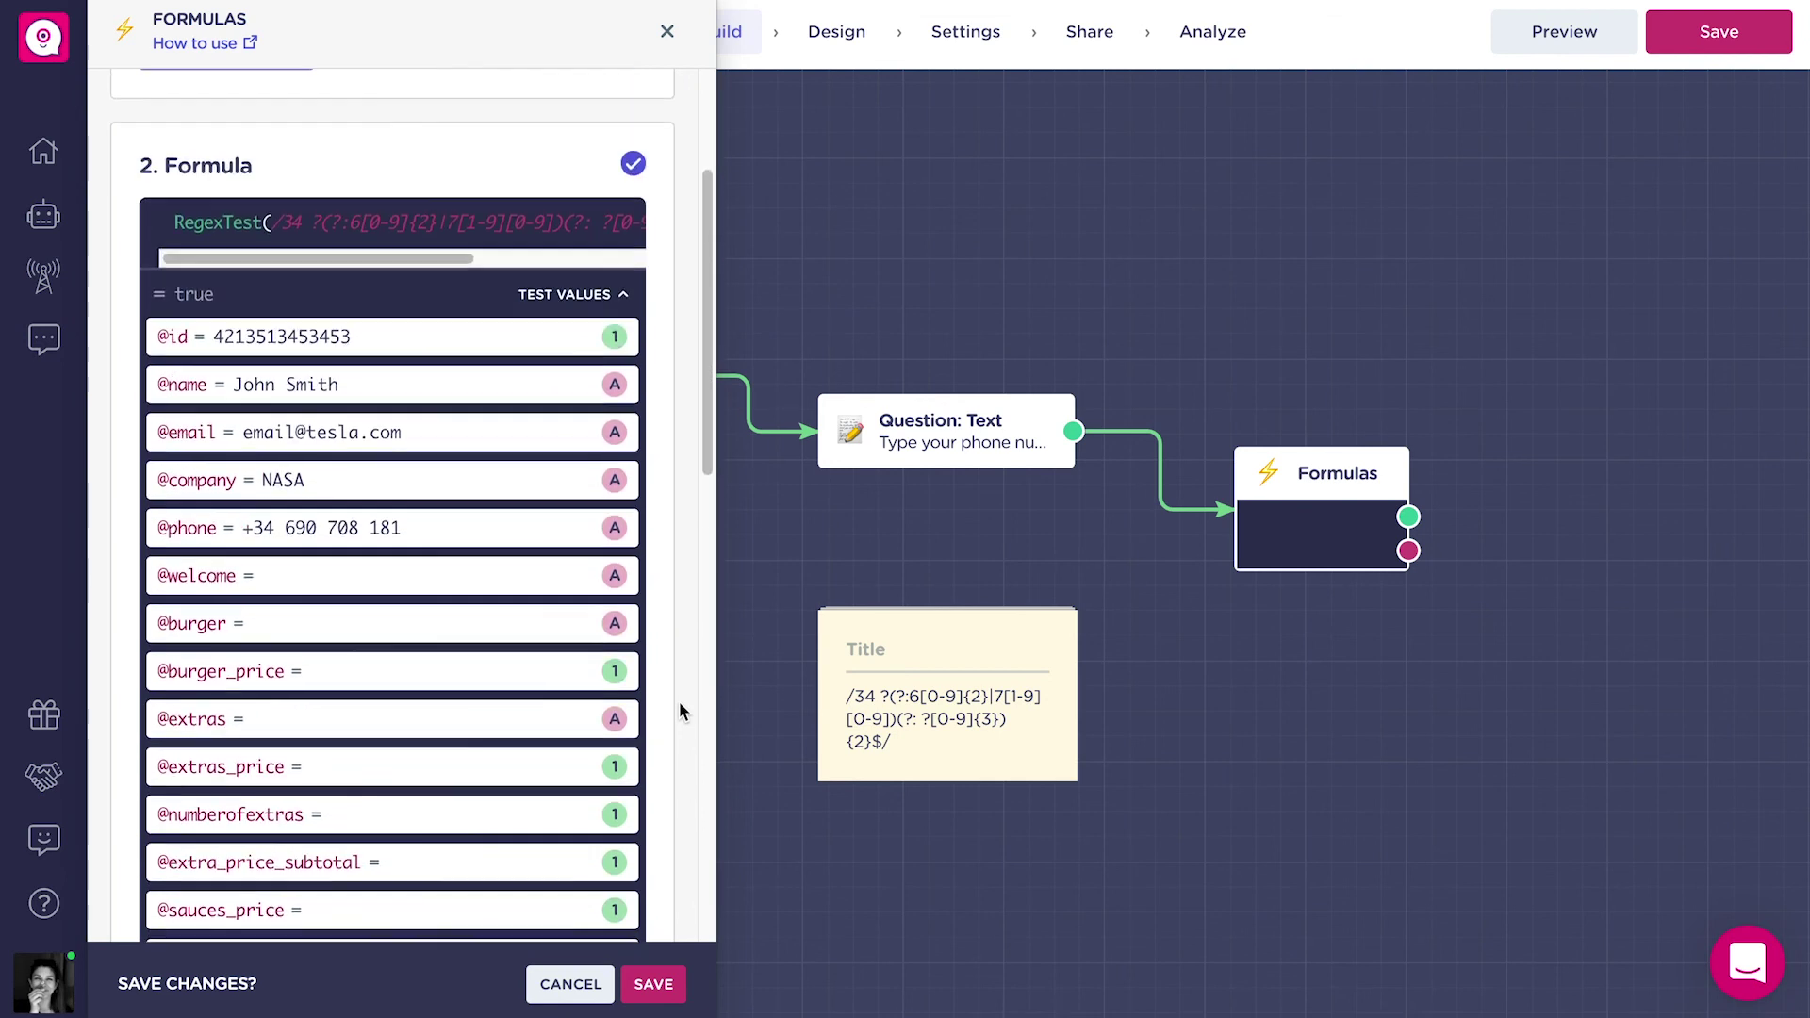
pyautogui.scroll(1, 680, 712)
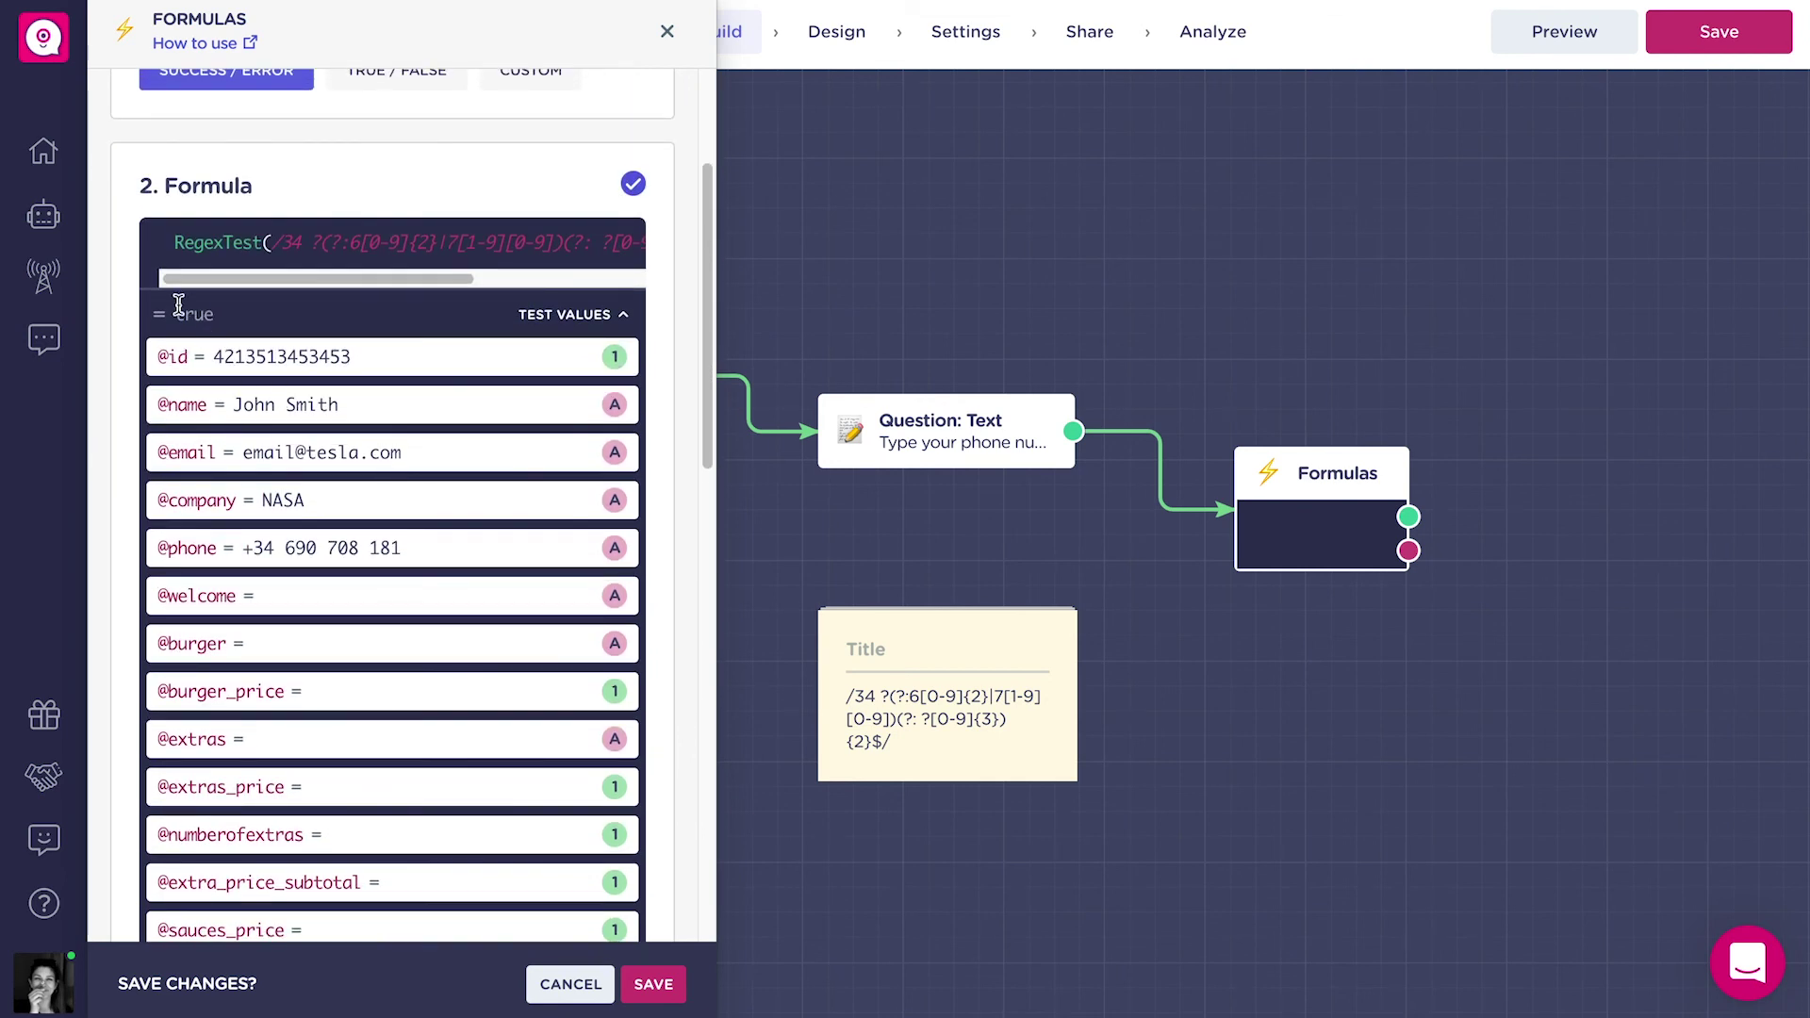
pyautogui.moveTo(179, 314); pyautogui.dragTo(230, 323)
pyautogui.scroll(-9, 335, 457)
# Try a non-Spanish sample number for a false result, then switch to True/False outputs and save.
pyautogui.press('BackSpace')
pyautogui.write('9')
pyautogui.press('BackSpace')
pyautogui.press('BackSpace')
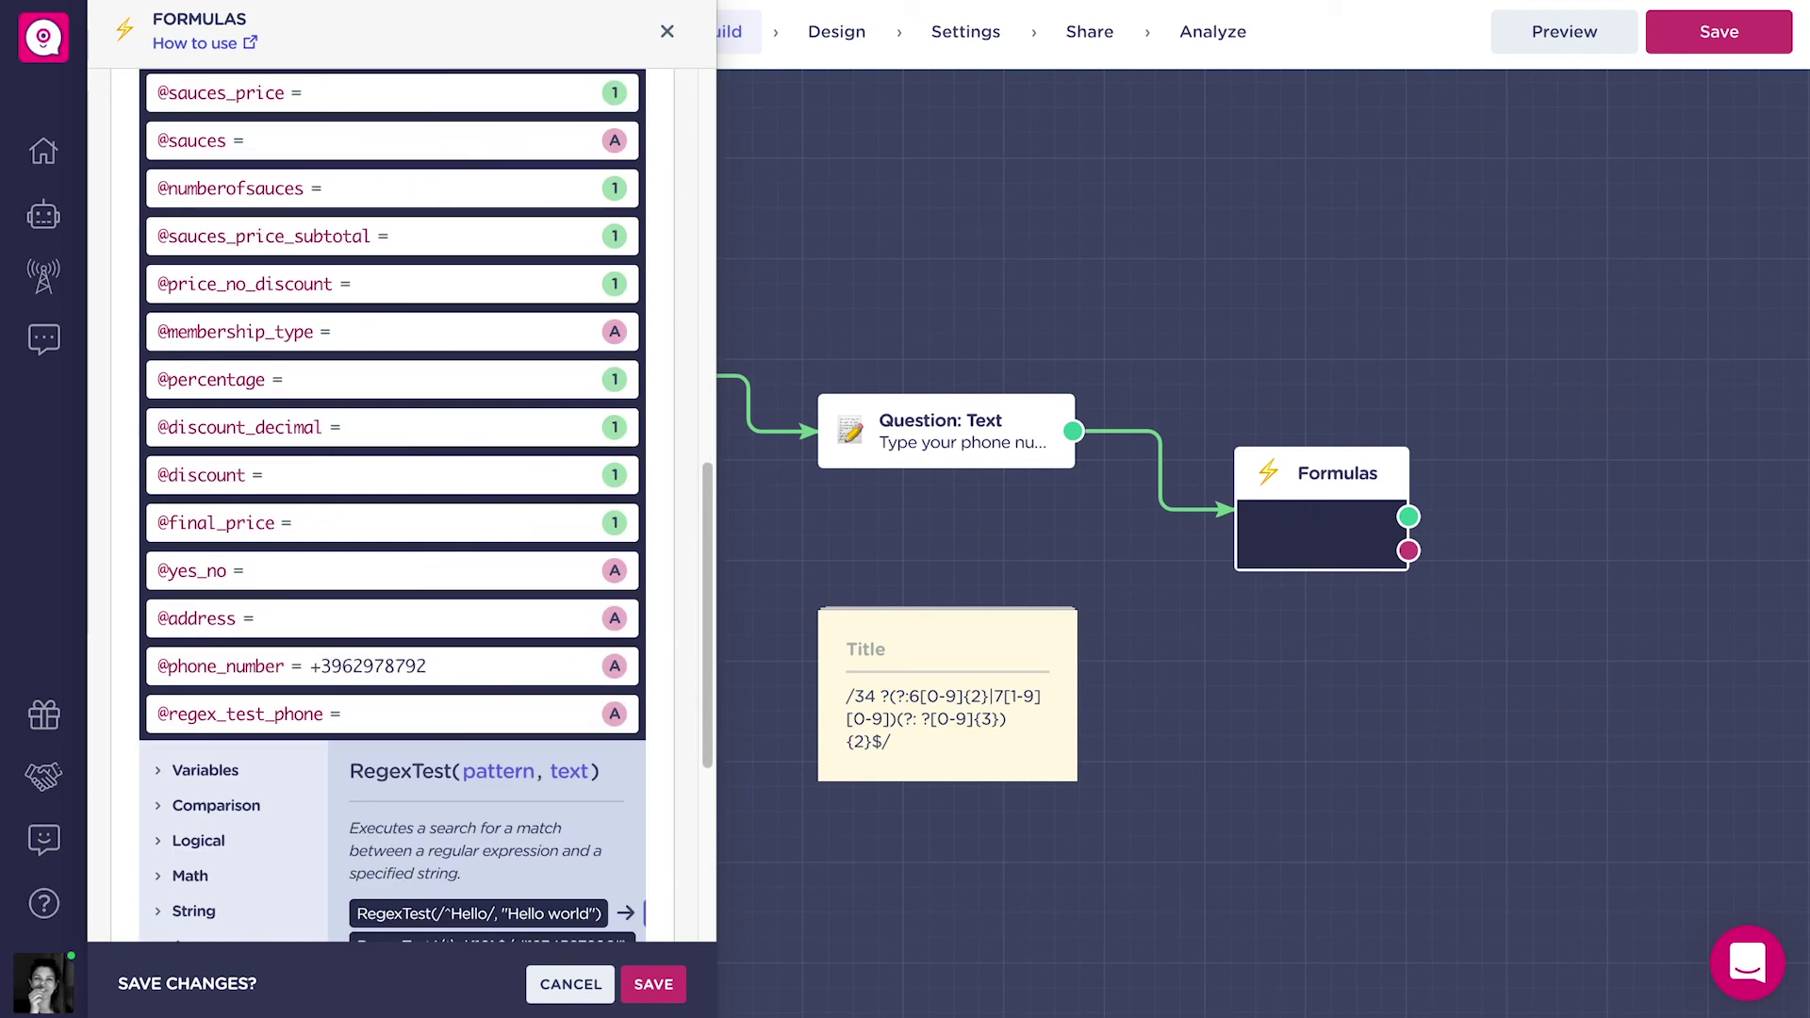
pyautogui.write('34')
pyautogui.scroll(10, 647, 652)
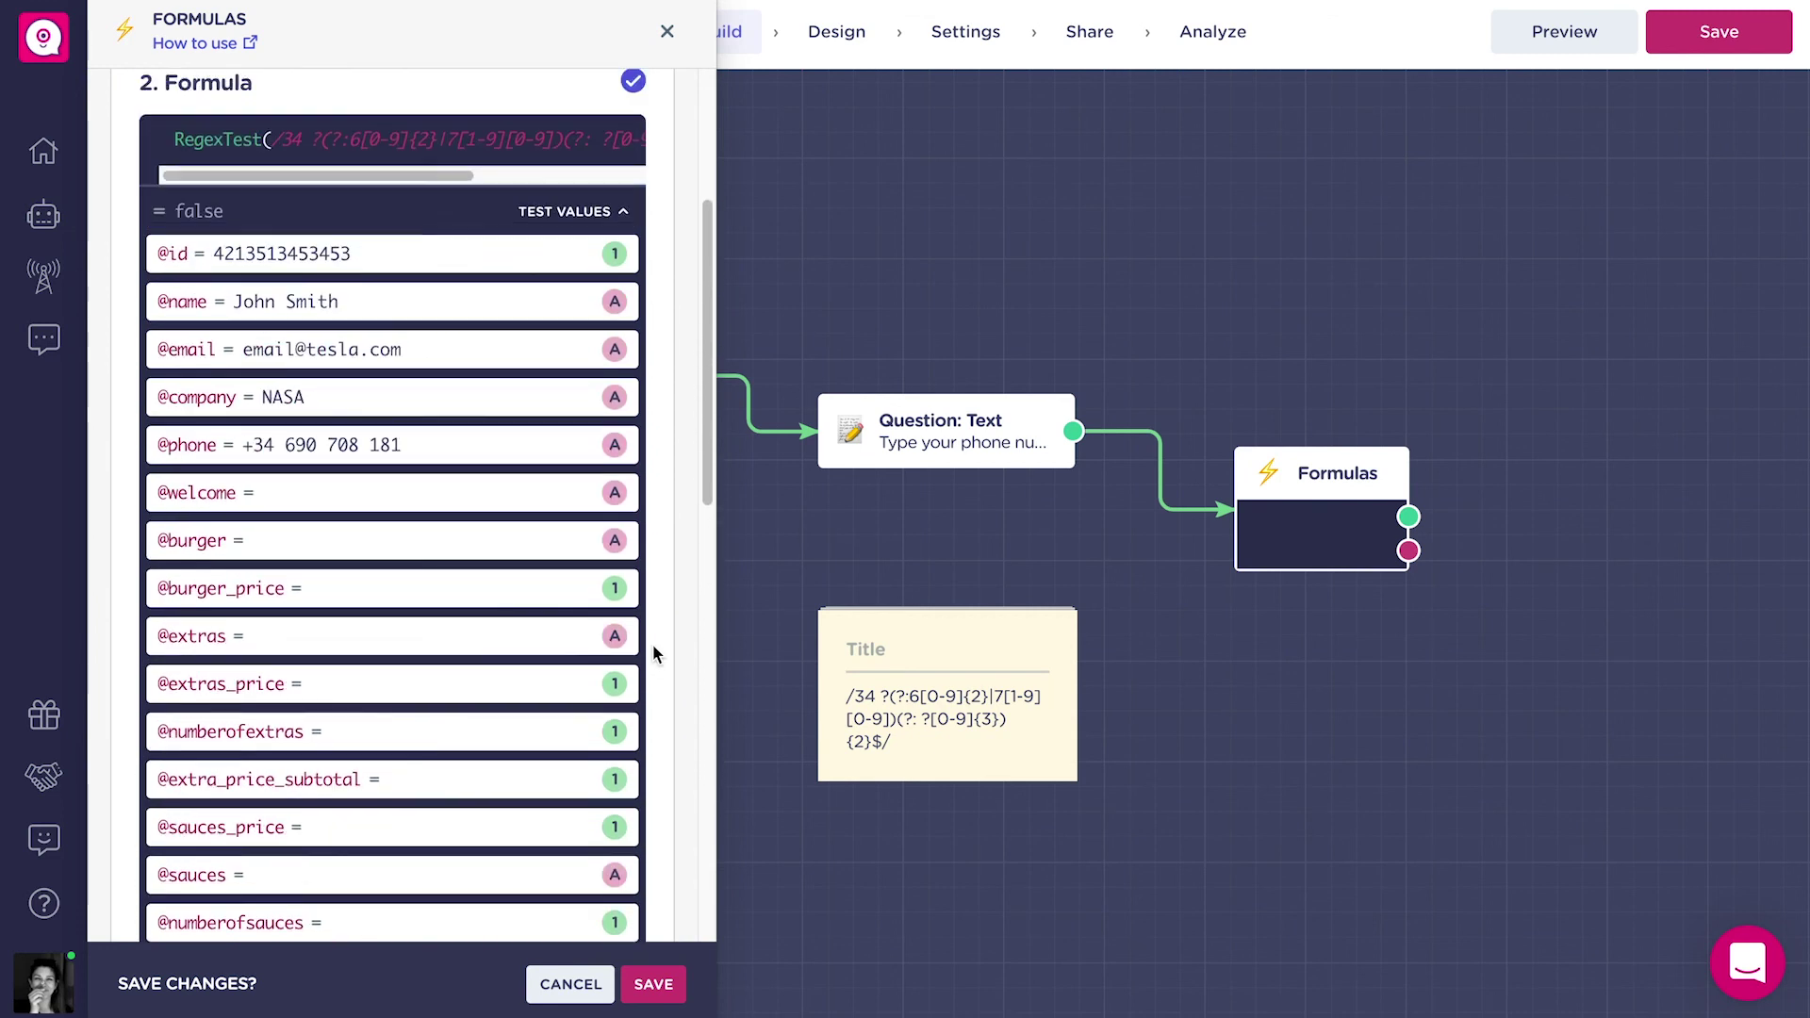
pyautogui.doubleClick(197, 431)
pyautogui.click(280, 441)
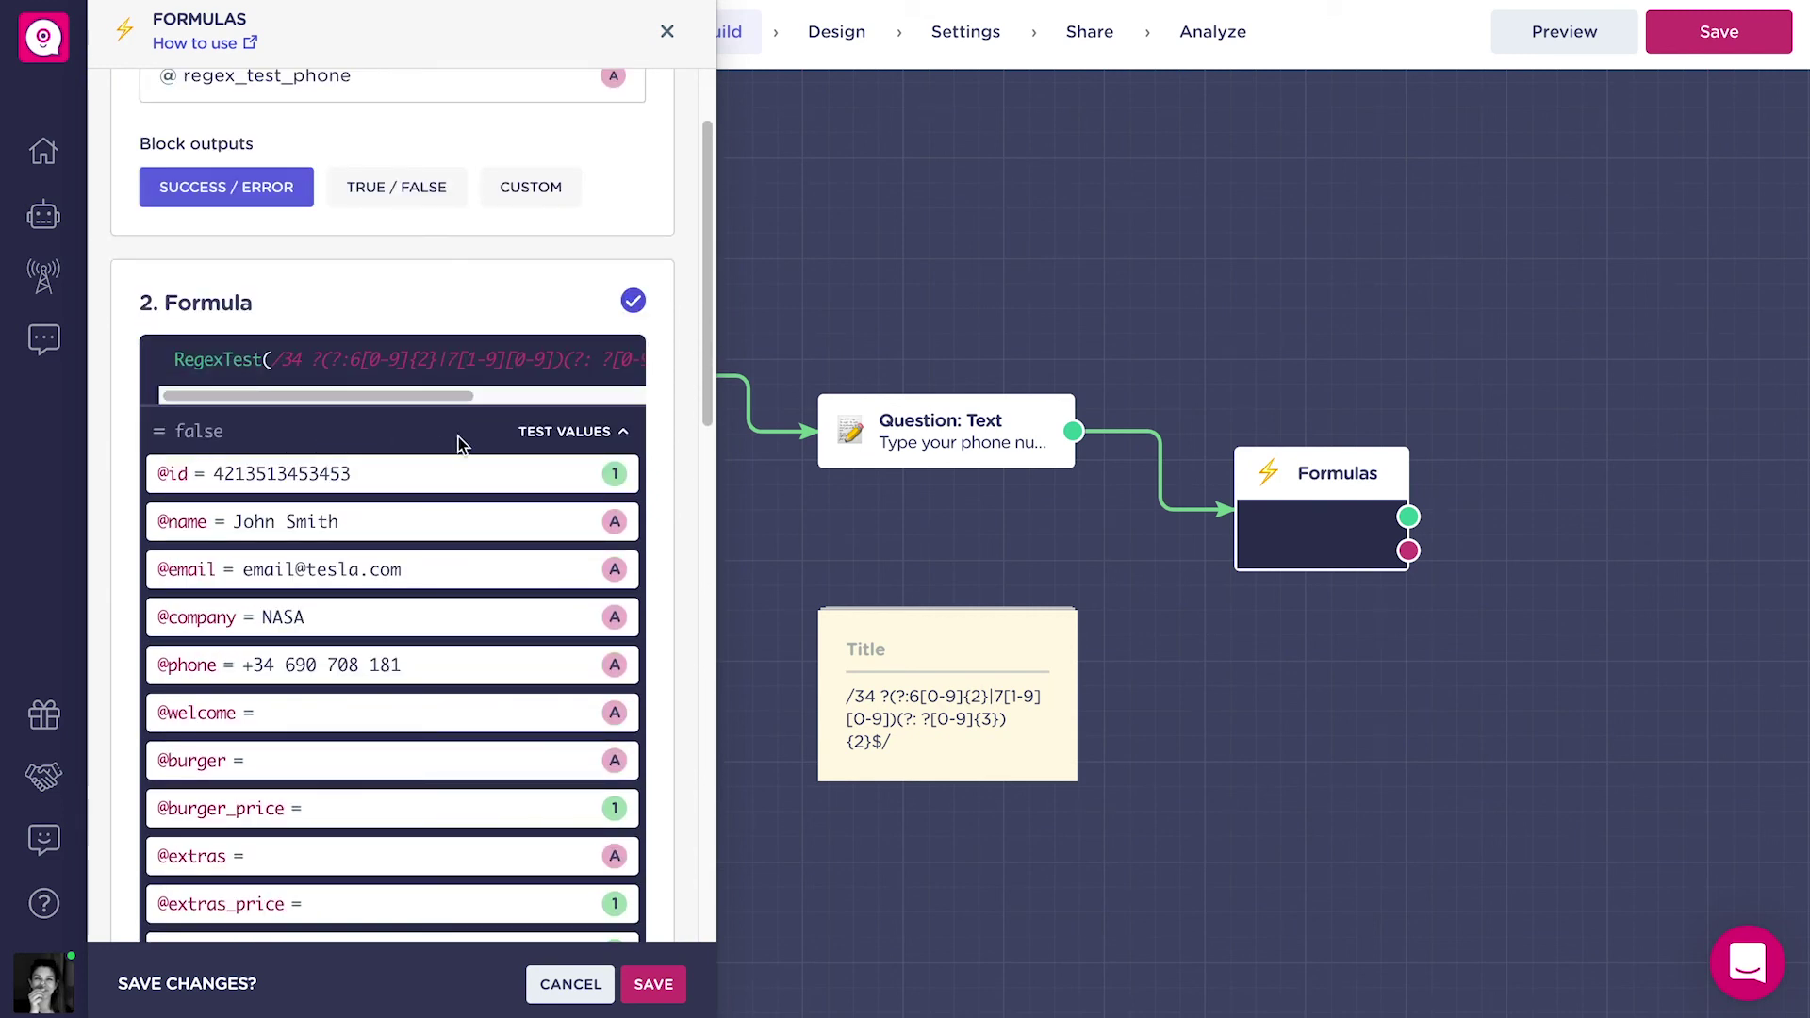
pyautogui.click(595, 430)
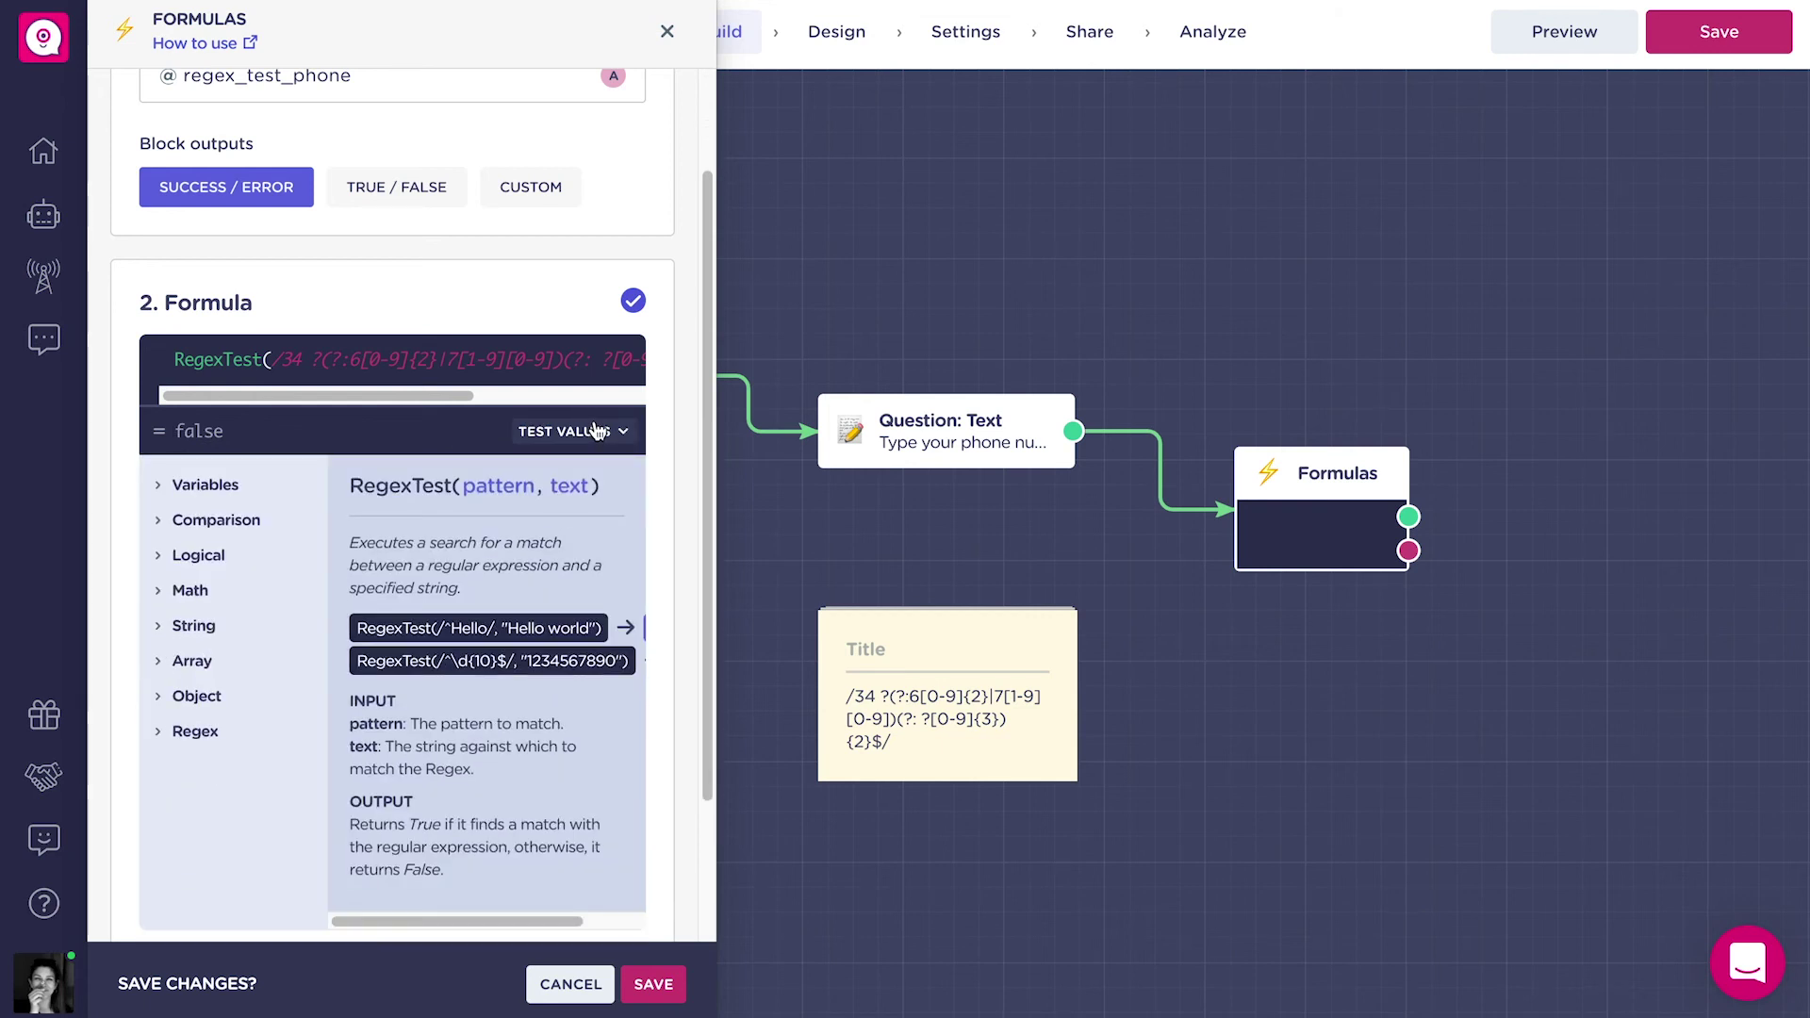
pyautogui.scroll(3, 508, 524)
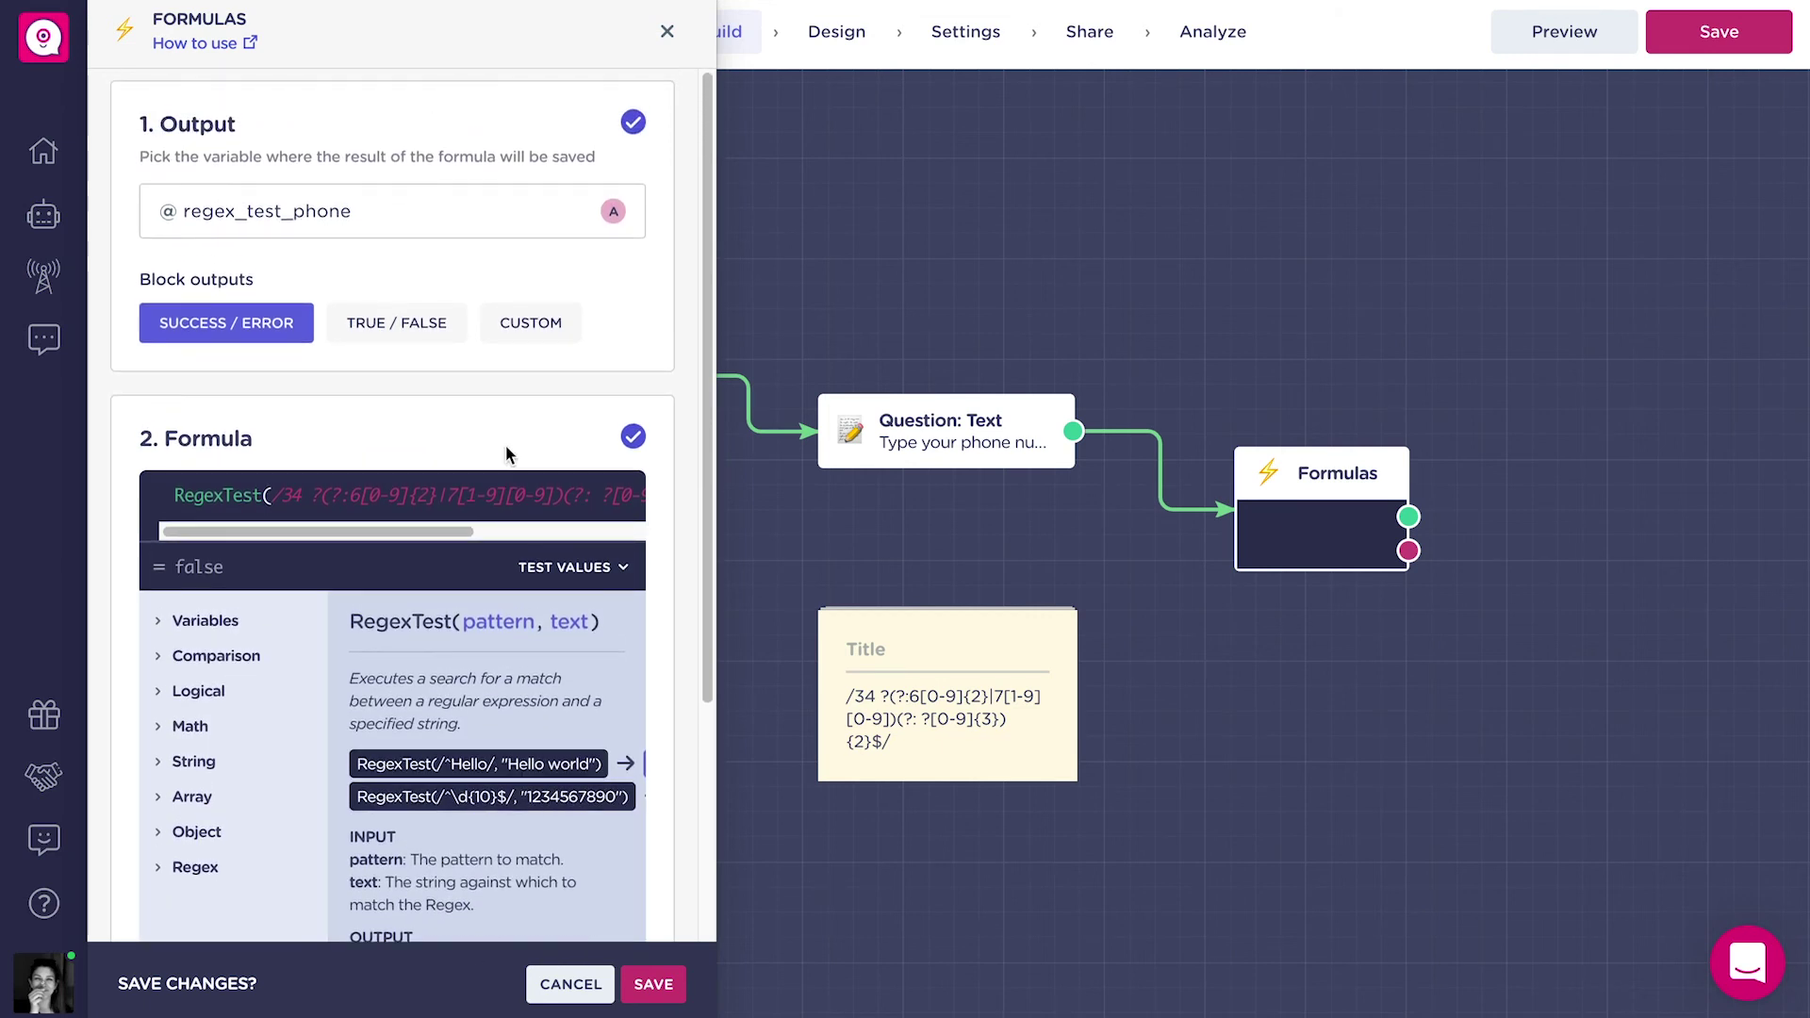
pyautogui.click(388, 335)
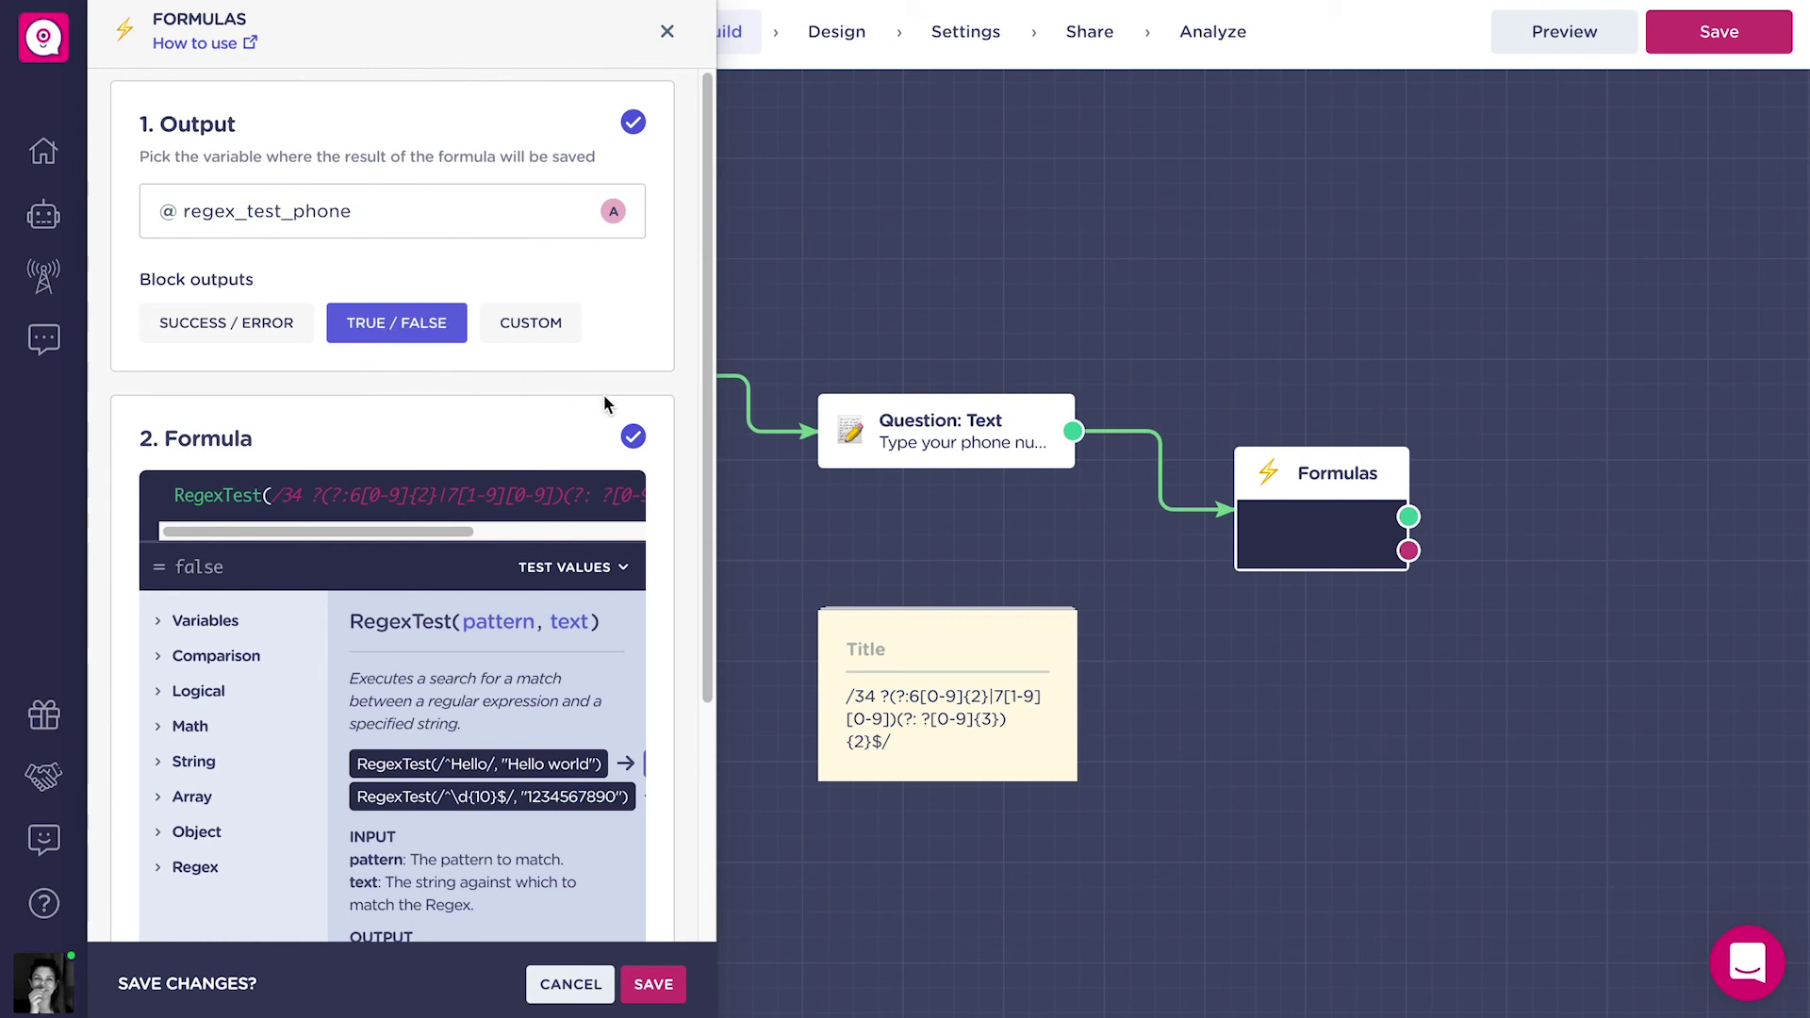
pyautogui.click(654, 985)
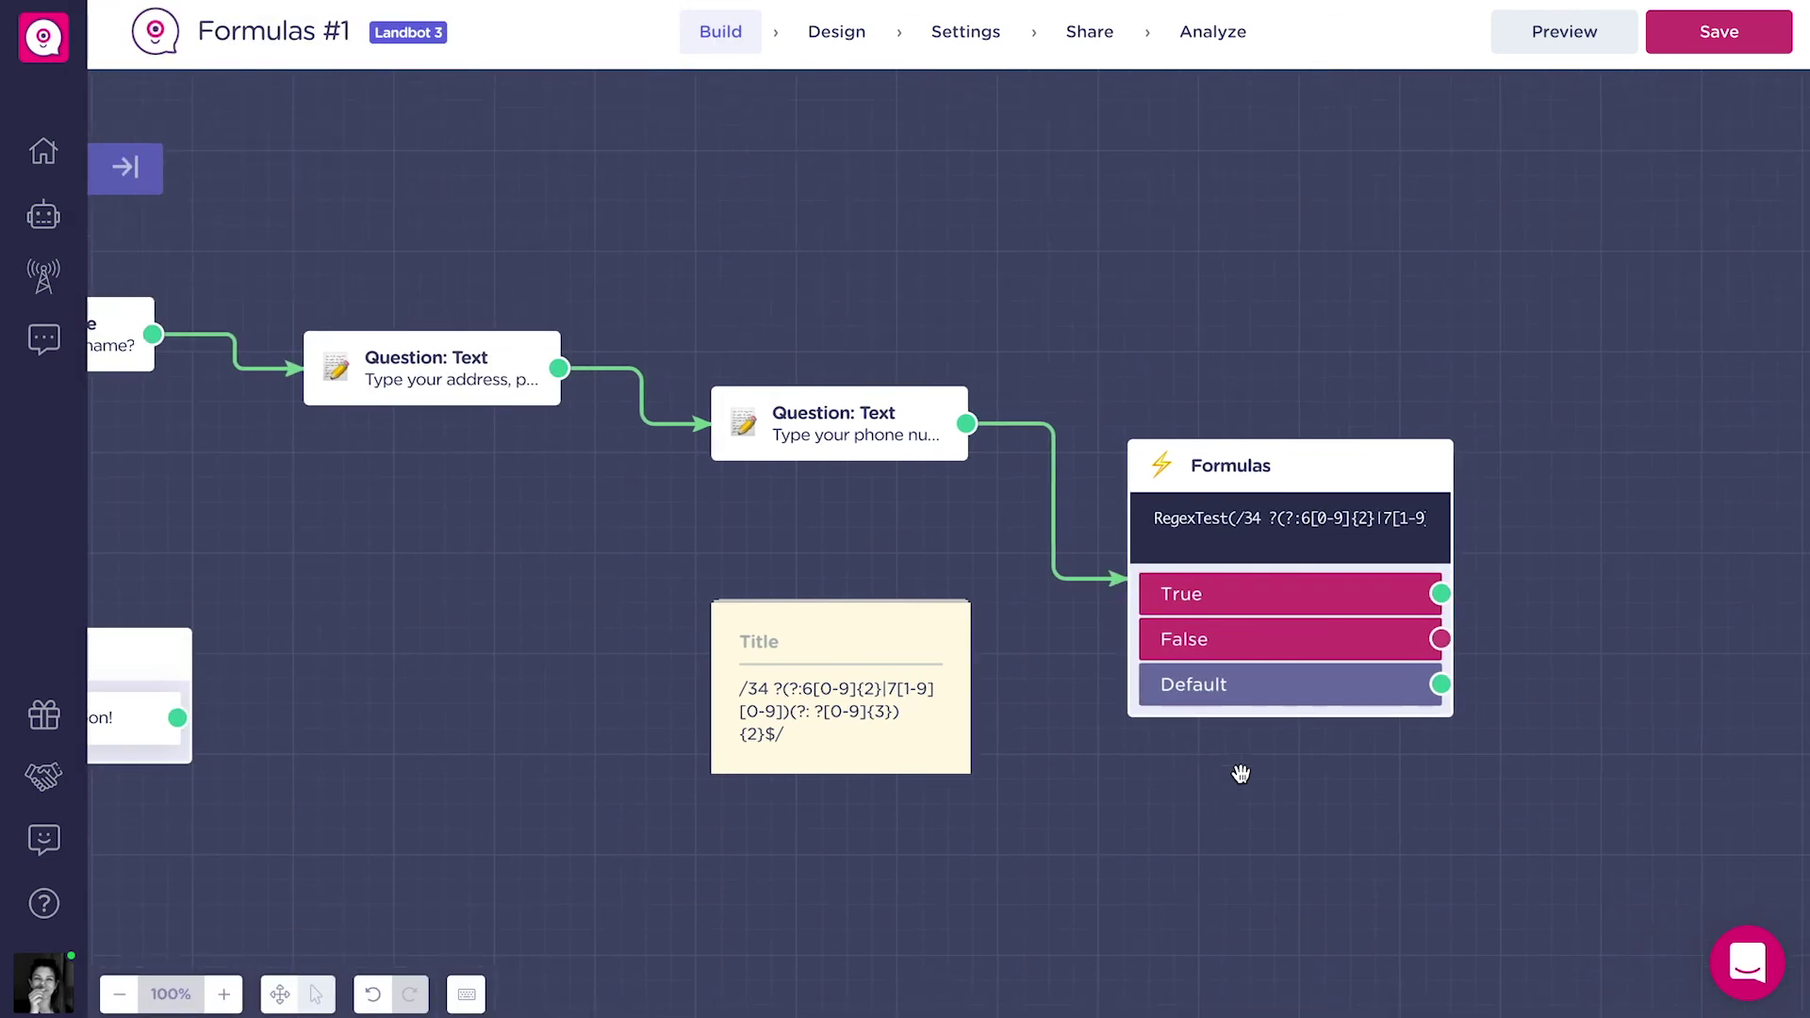
# Branch True to a message and False to 'Please, insert a spanish phone number!' looping back to the phone question.
pyautogui.moveTo(1034, 587); pyautogui.dragTo(1263, 274)
pyautogui.click(1357, 387)
pyautogui.moveTo(1034, 632); pyautogui.dragTo(1196, 826)
pyautogui.click(1382, 771)
pyautogui.write('Please, insert a s')
pyautogui.write('panish phone number!')
pyautogui.click(1115, 857)
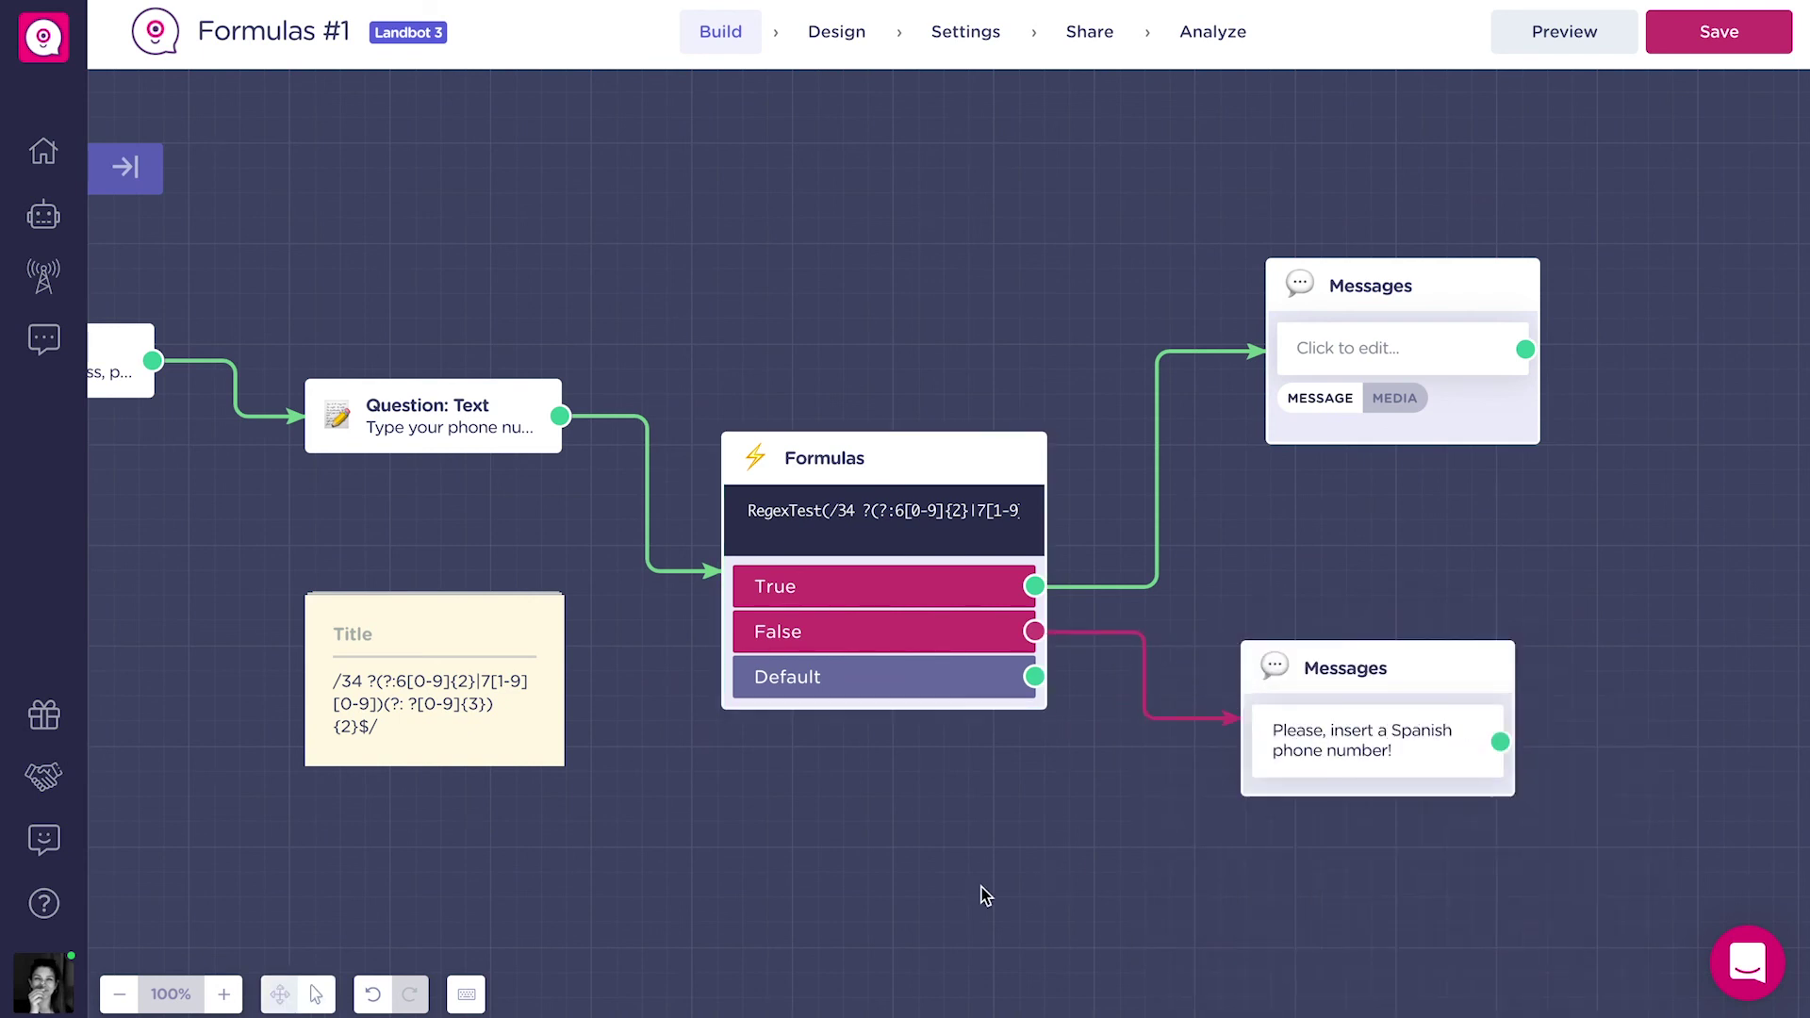
pyautogui.moveTo(1499, 739); pyautogui.dragTo(300, 416)
pyautogui.moveTo(1364, 664); pyautogui.dragTo(1382, 836)
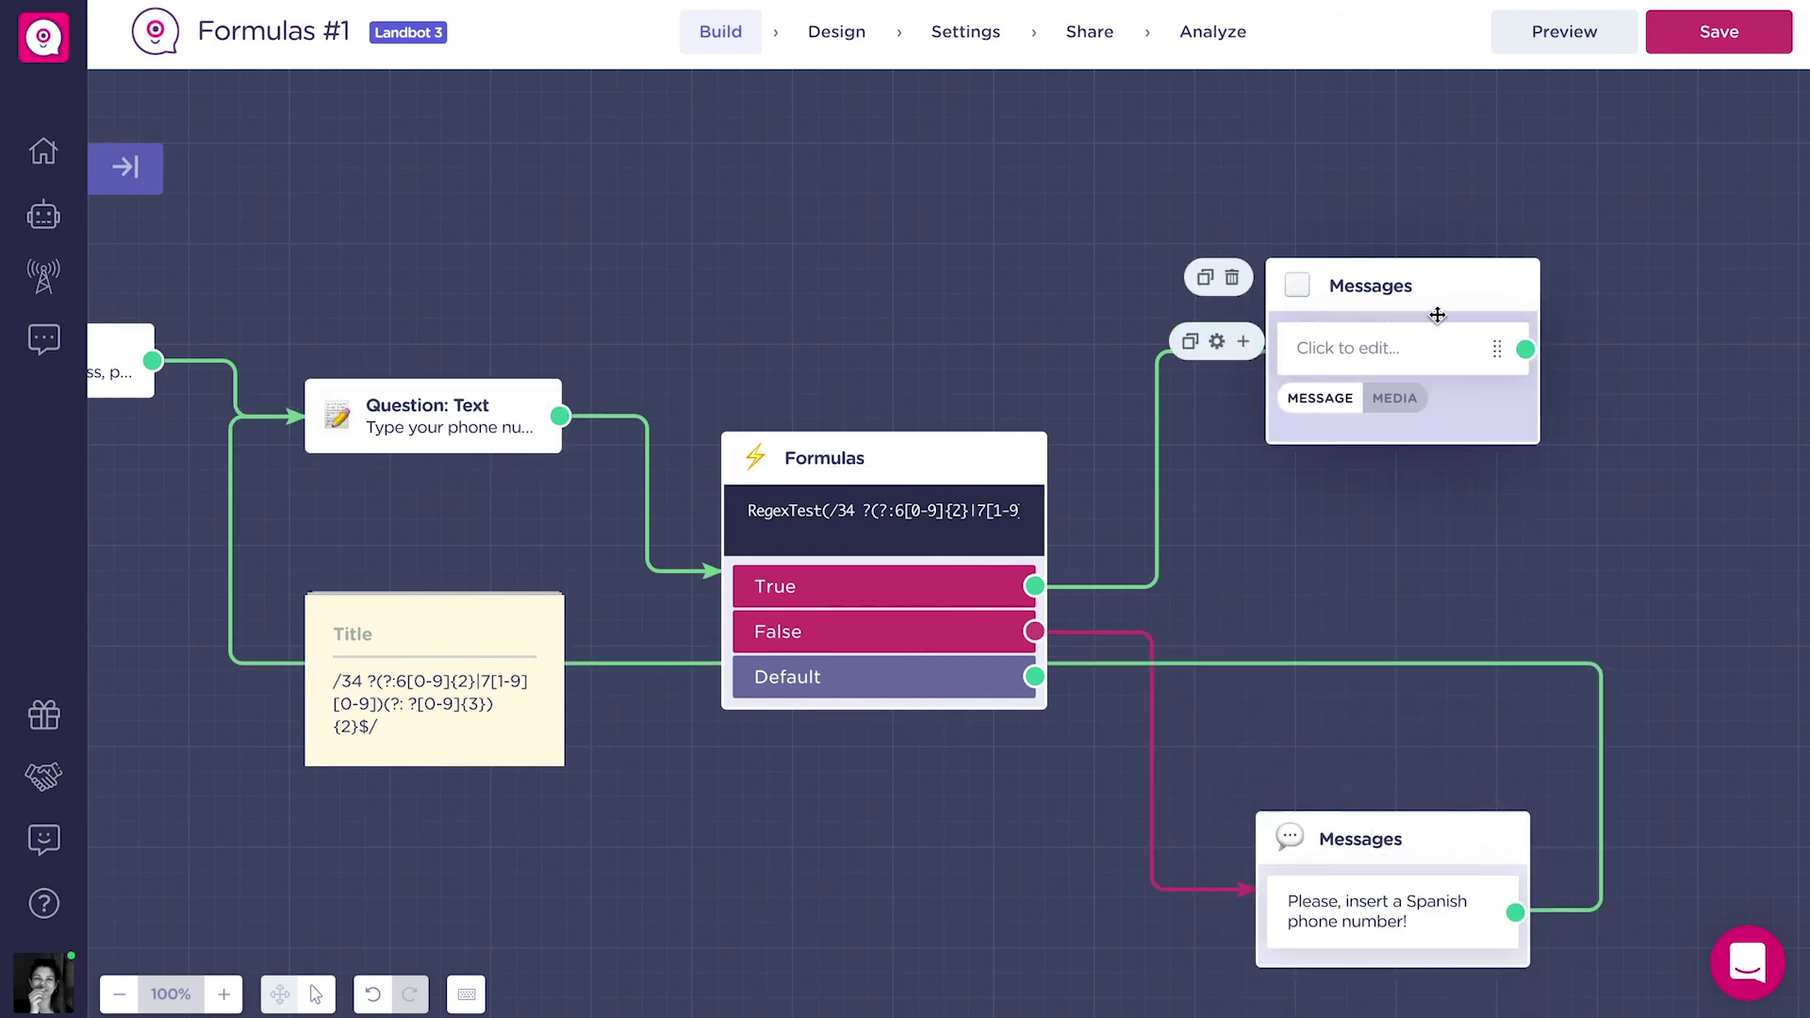
pyautogui.moveTo(1787, 500); pyautogui.dragTo(1612, 432)
pyautogui.moveTo(1229, 775); pyautogui.dragTo(717, 890)
# Write the True-branch recap listing the burger, extras, sauces and final_price variables.
pyautogui.click(1275, 279)
pyautogui.write('Recap of your order:')
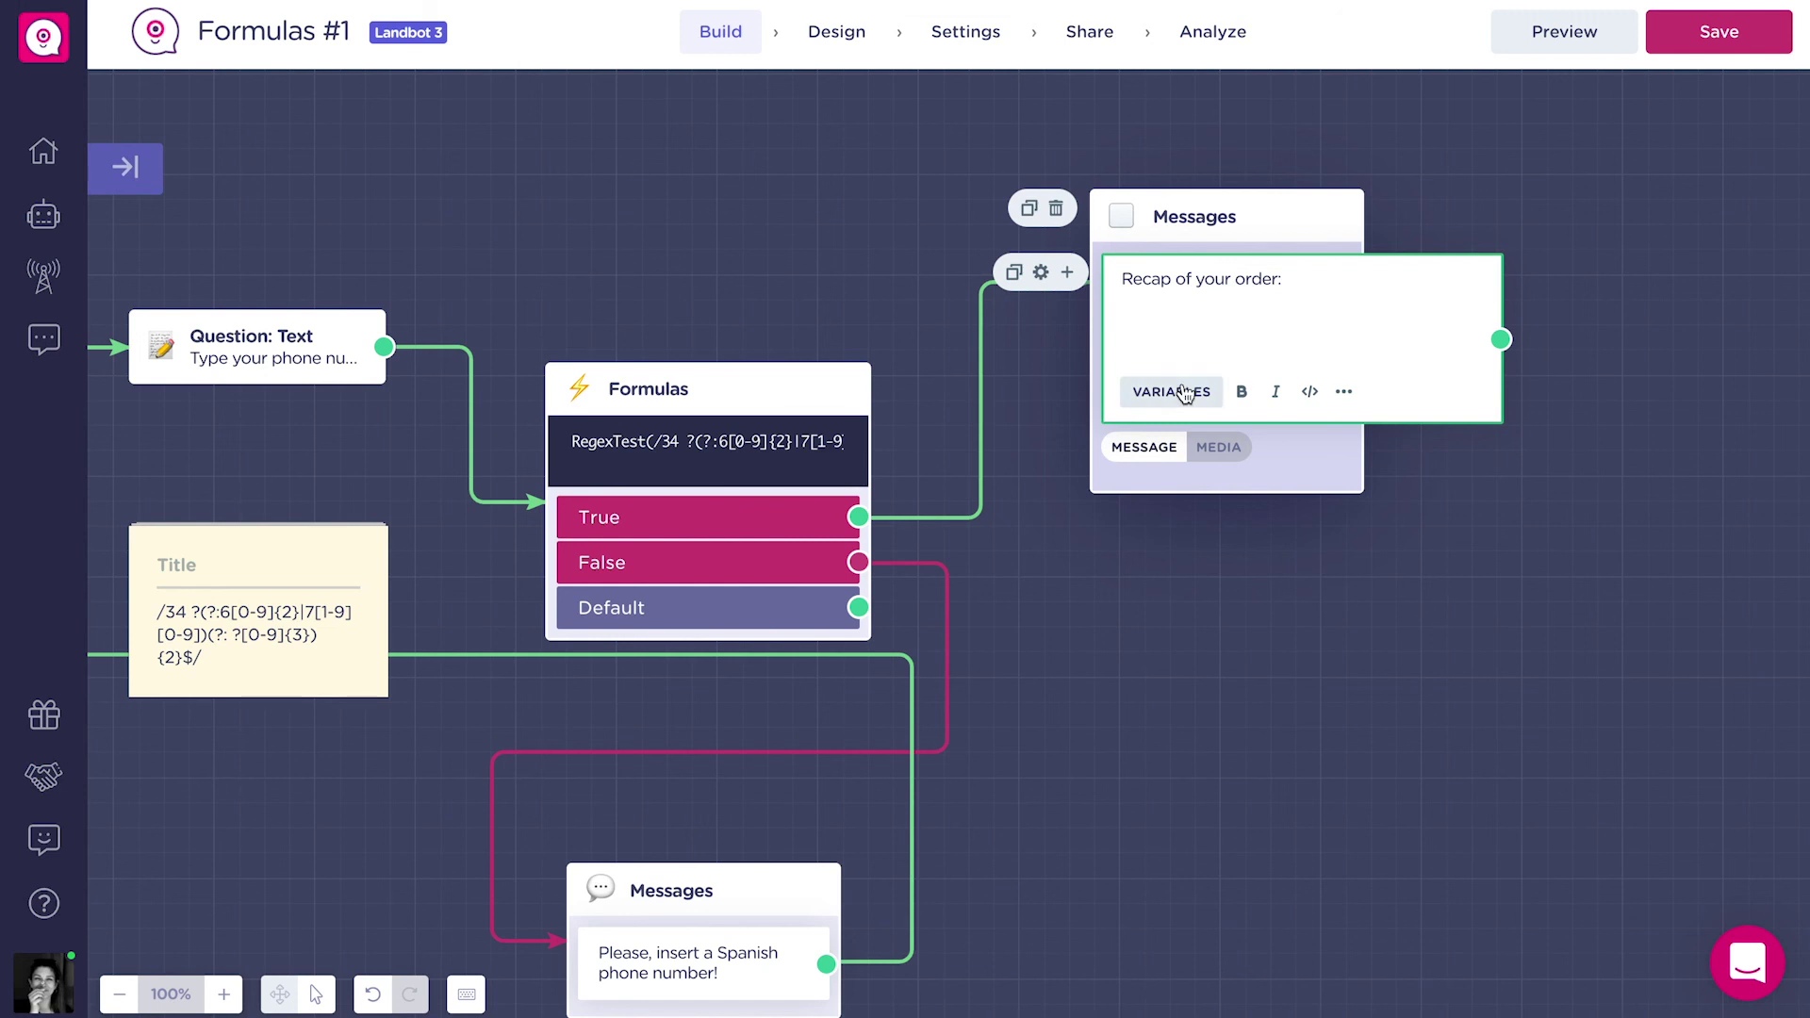
pyautogui.click(1185, 402)
pyautogui.write('bu')
pyautogui.press('Return')
pyautogui.write('with:')
pyautogui.click(1185, 398)
pyautogui.write('ex')
pyautogui.press('Return')
pyautogui.write(',')
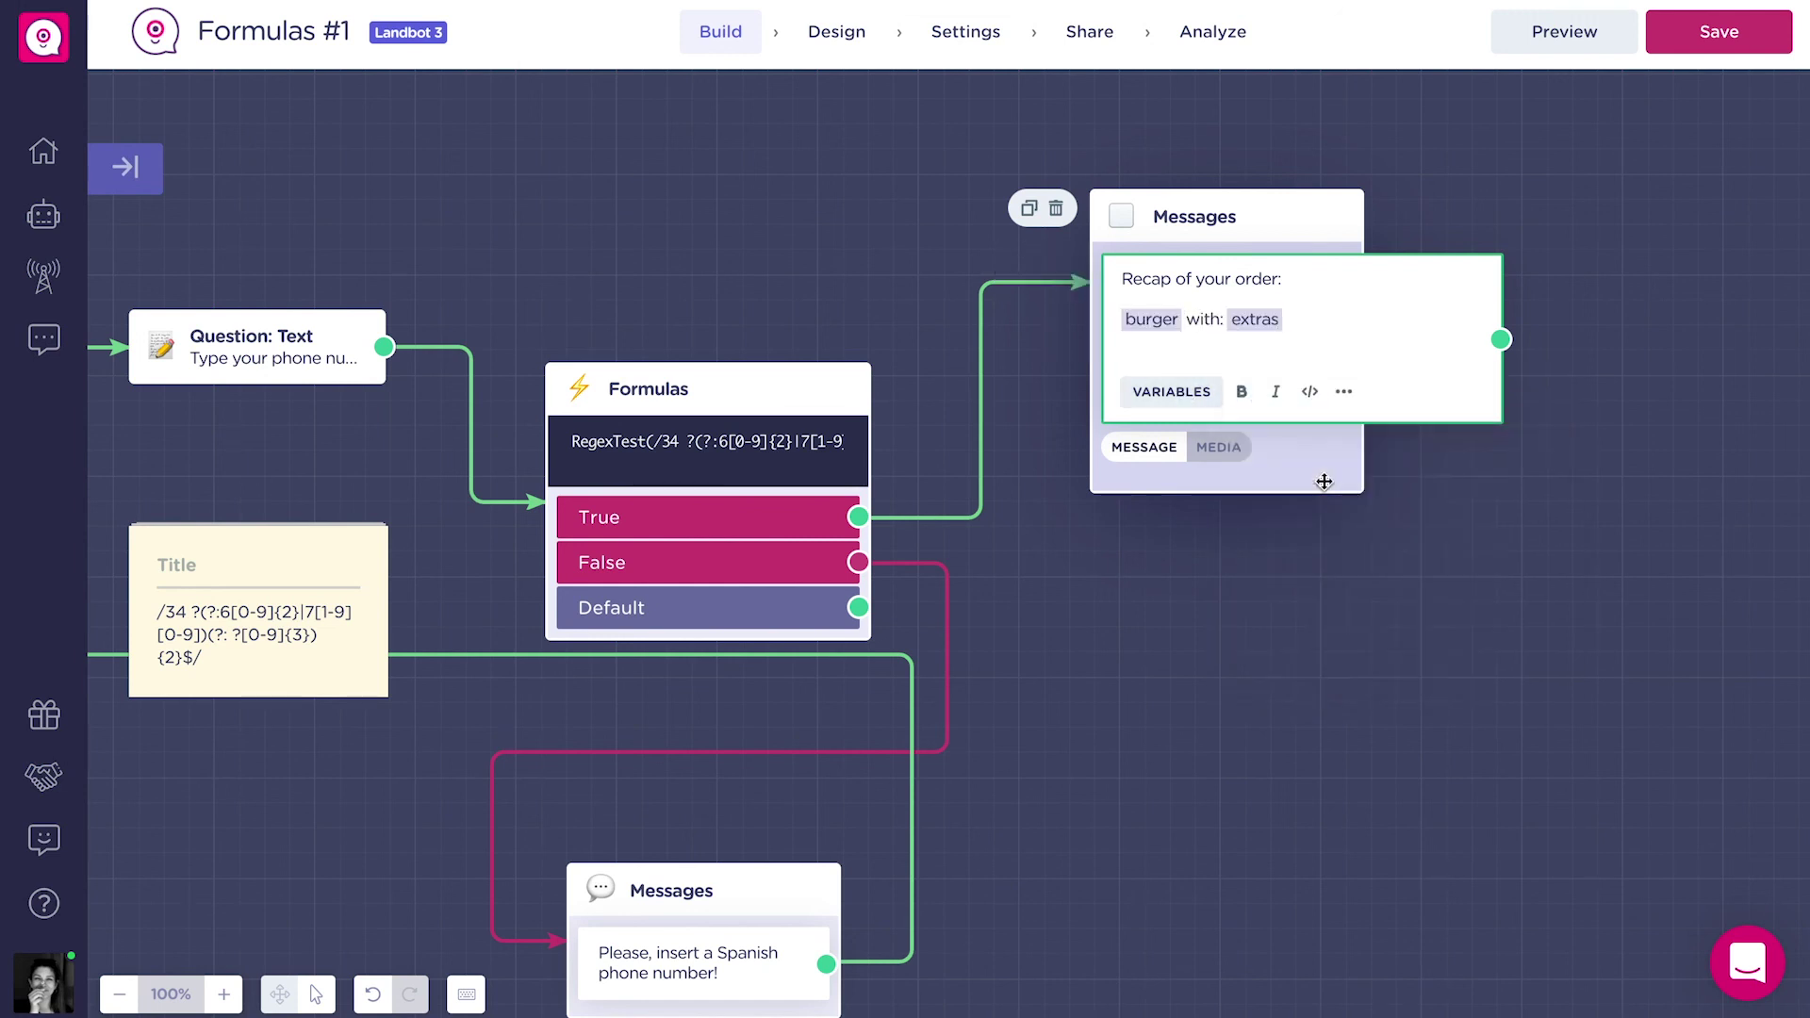
pyautogui.click(1172, 391)
pyautogui.write('sa')
pyautogui.press('Return')
pyautogui.press('Return')
pyautogui.click(1172, 396)
pyautogui.write('fi')
pyautogui.press('Return')
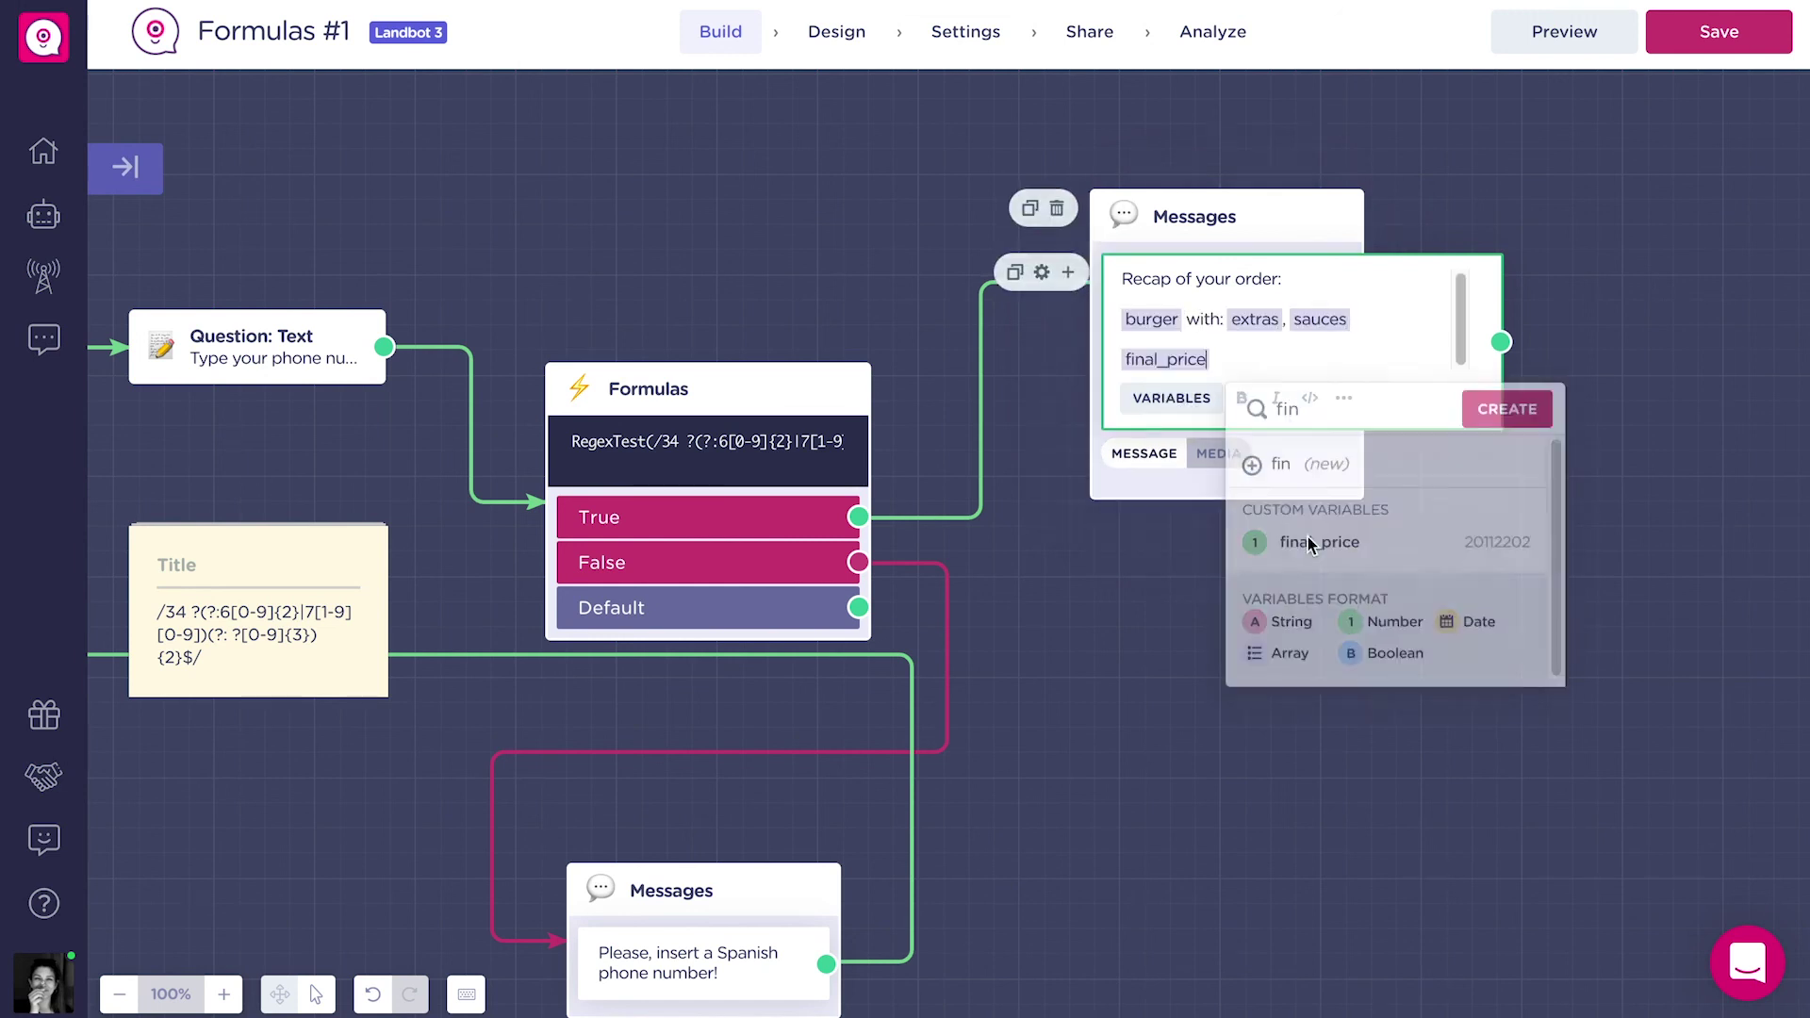
# Add a 'Deliver to:' section with the name, address and phone_number variables to the recap.
pyautogui.press('Return')
pyautogui.write('Deliver to:')
pyautogui.press('Return')
pyautogui.click(1171, 476)
pyautogui.write('n')
pyautogui.press('Return')
pyautogui.press('Return')
pyautogui.click(1172, 497)
pyautogui.write('ad')
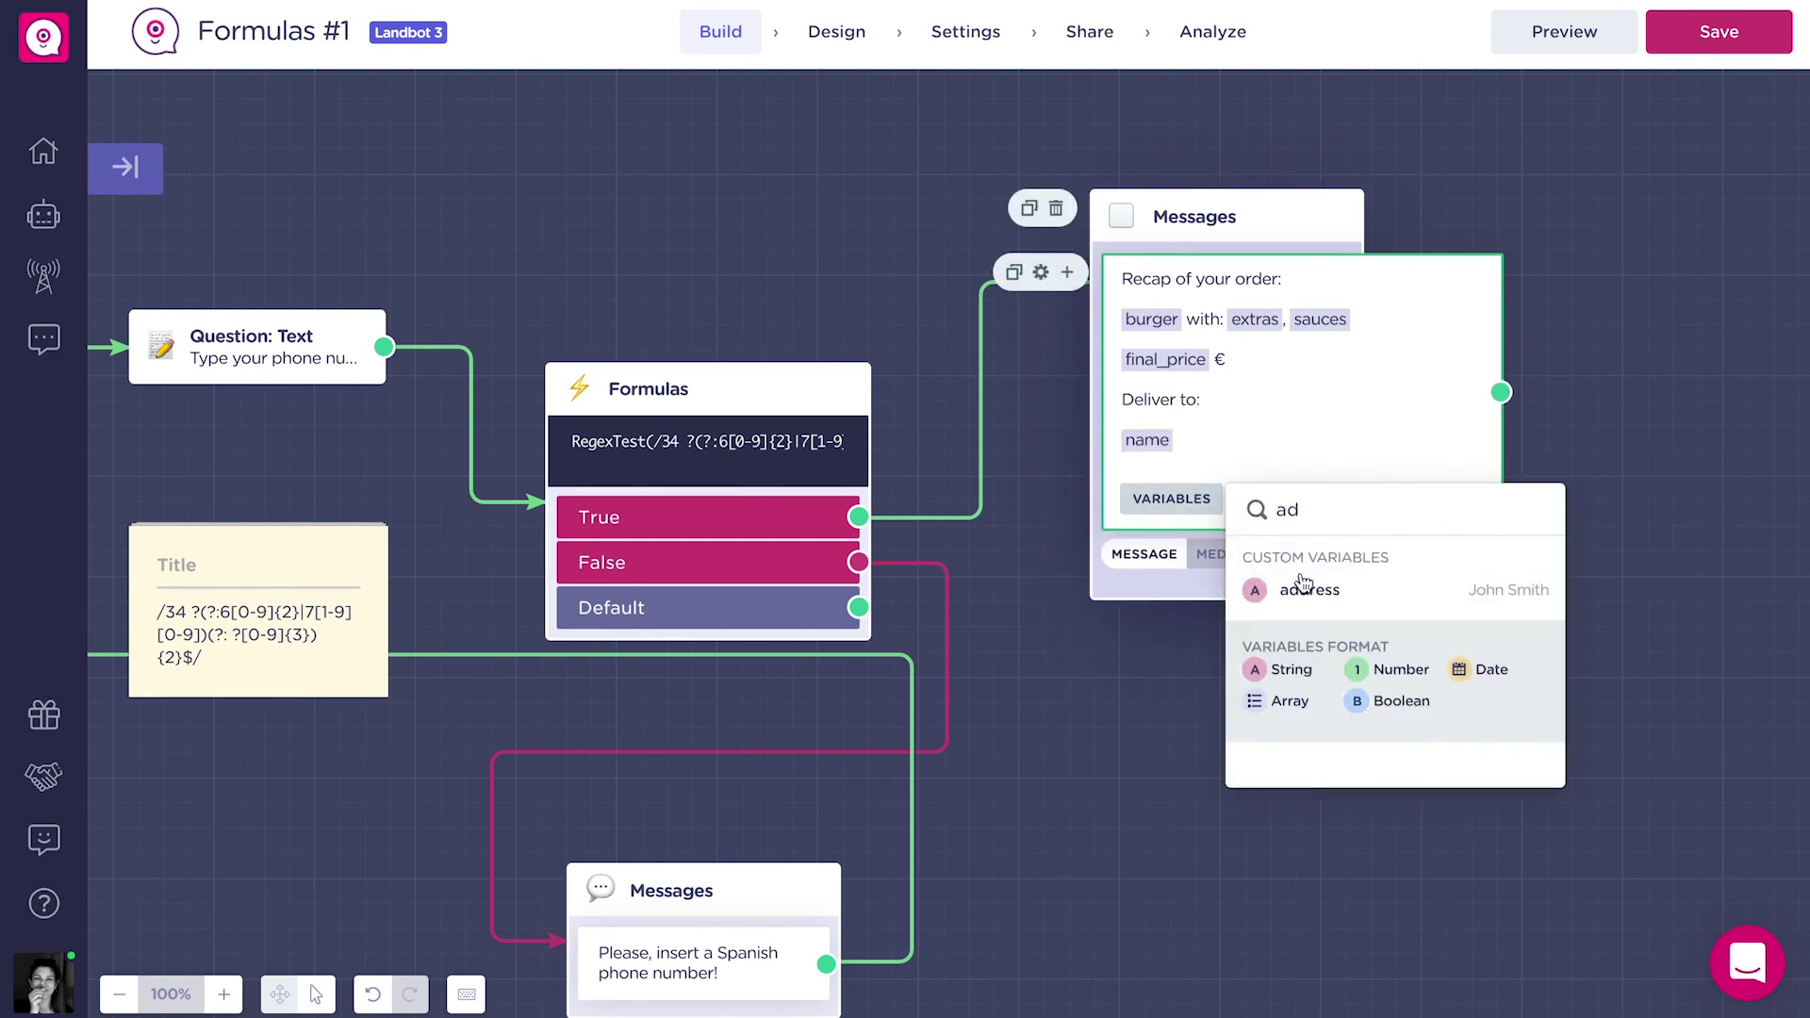
pyautogui.press('Return')
pyautogui.click(1171, 519)
pyautogui.write('pho')
pyautogui.click(1338, 748)
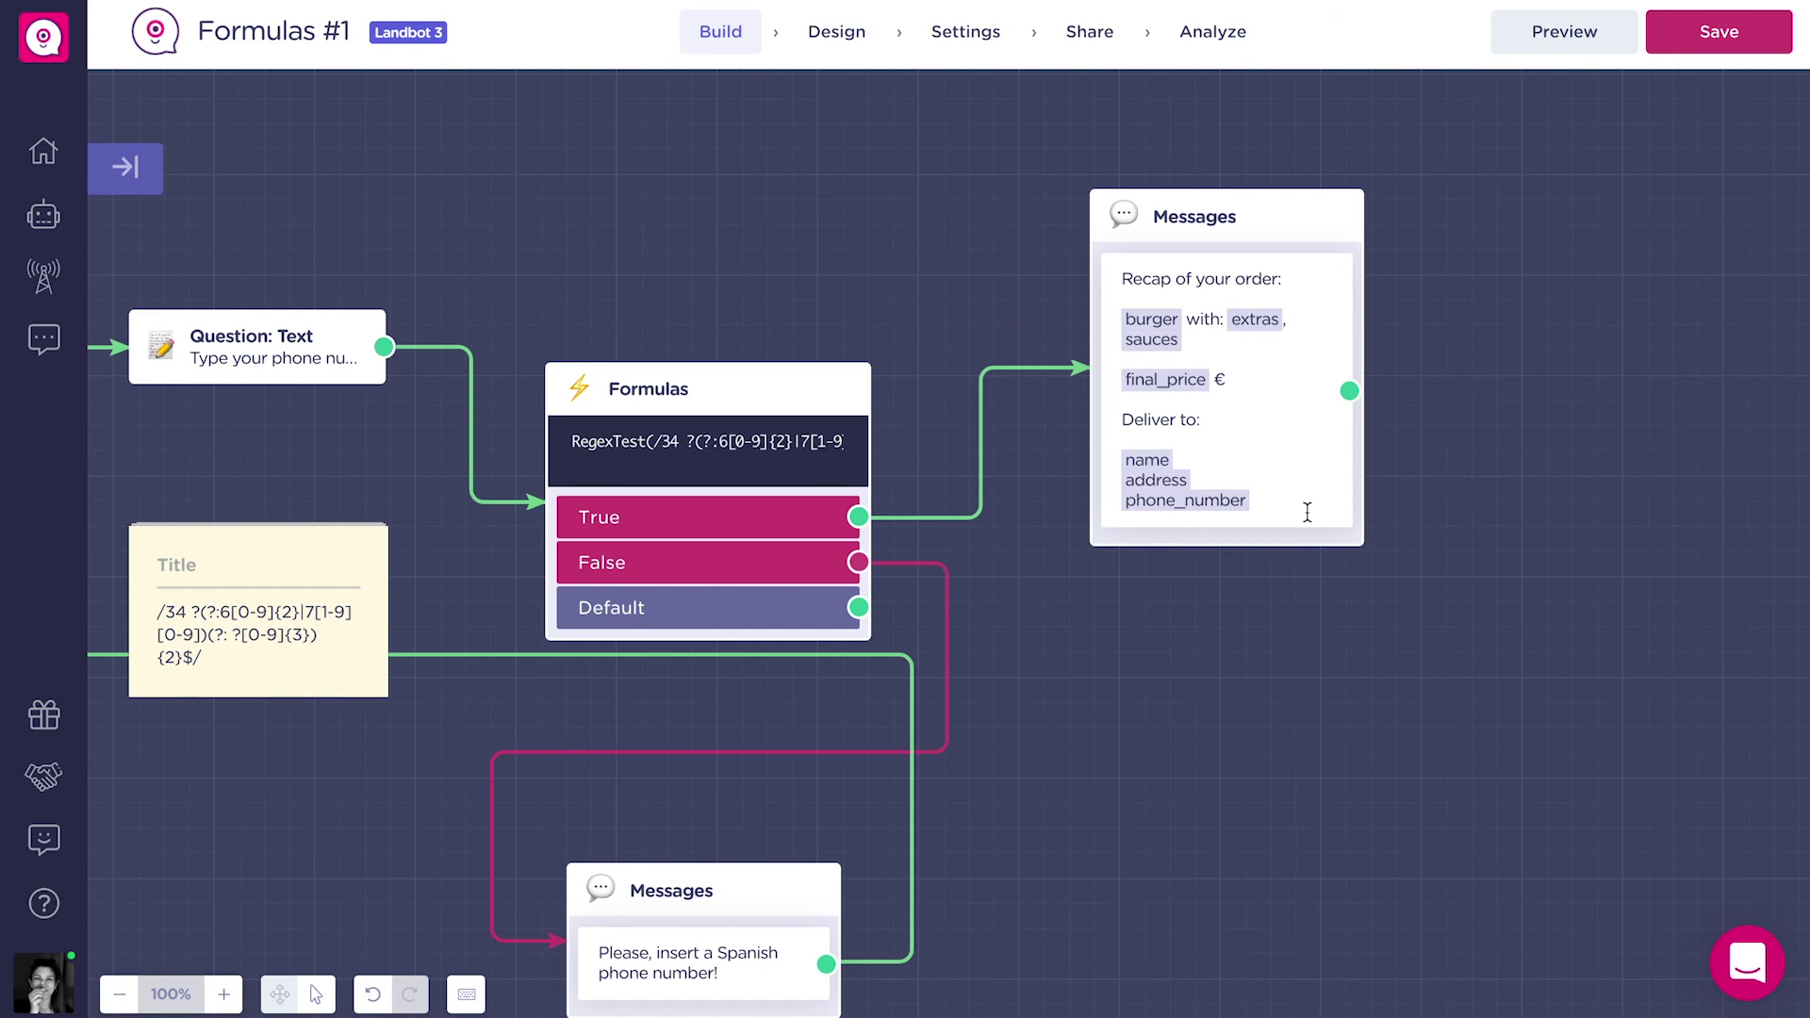
# Add a 'Confirm order' button leading to a new message 'You have successfully compl…'.
pyautogui.click(1264, 612)
pyautogui.click(1226, 552)
pyautogui.write('Confirm order')
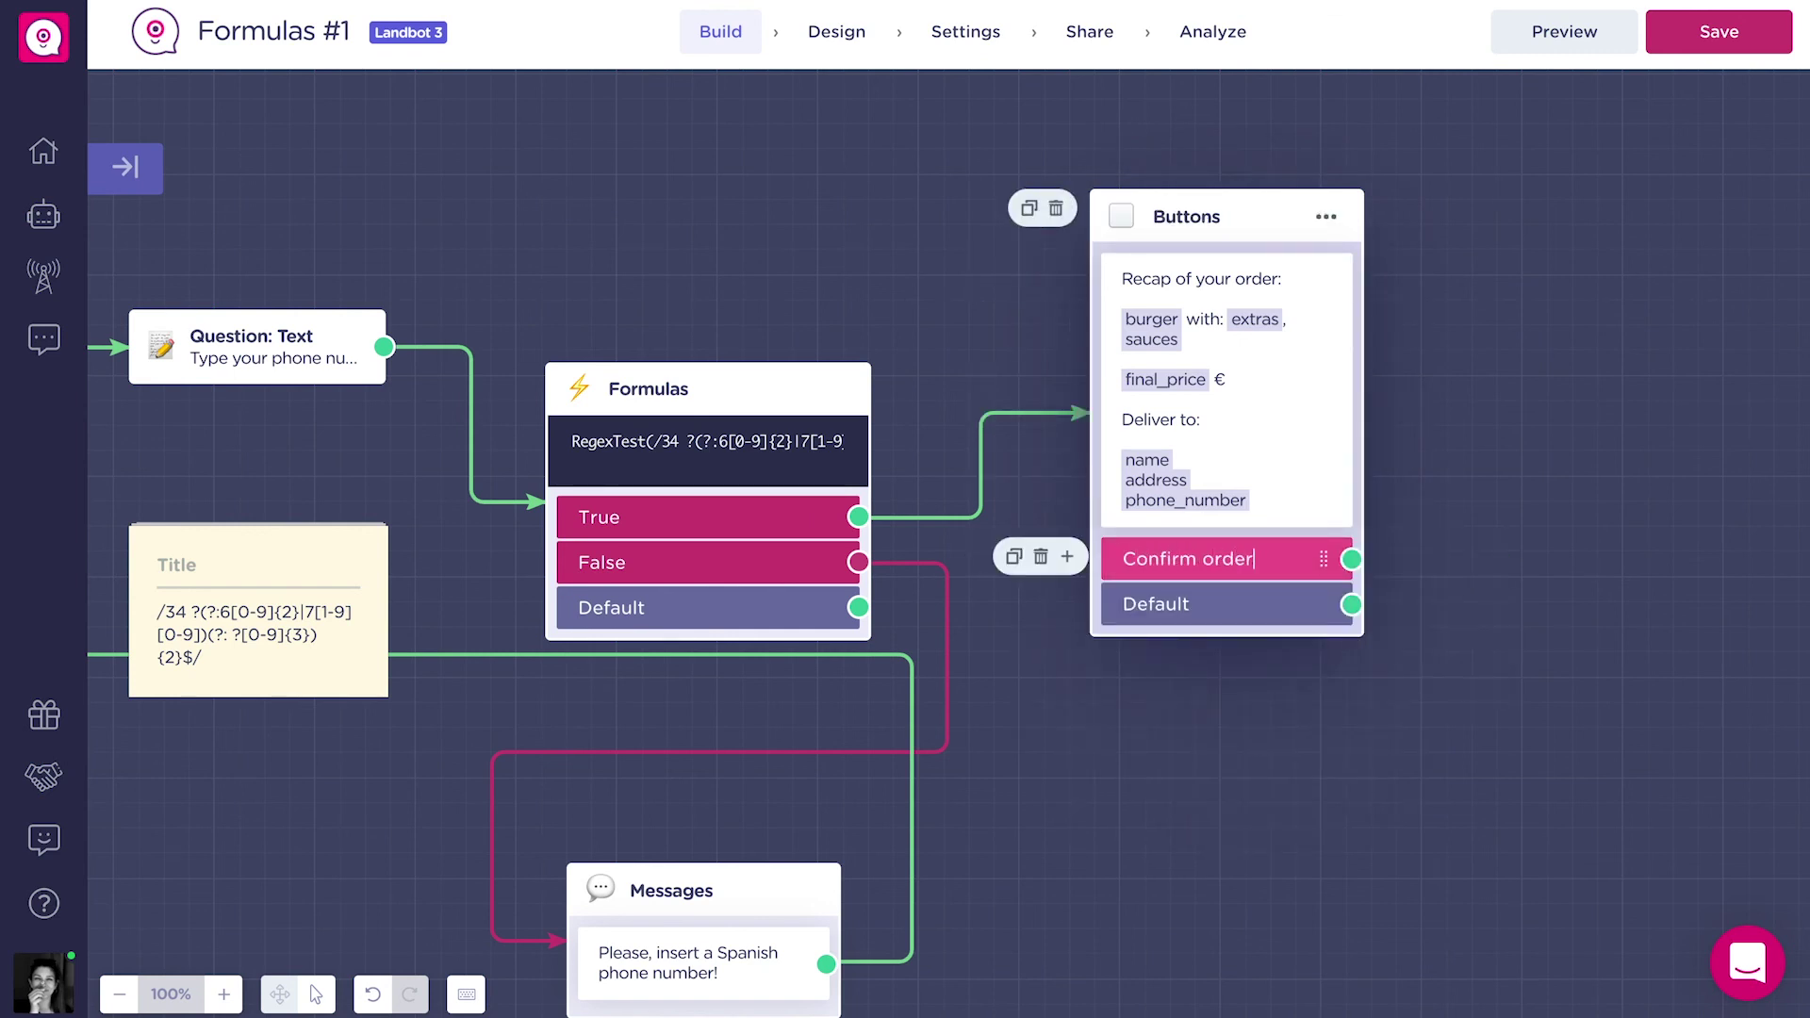
pyautogui.moveTo(1502, 675); pyautogui.dragTo(1322, 675)
pyautogui.moveTo(1172, 559); pyautogui.dragTo(1332, 448)
pyautogui.write('You ha')
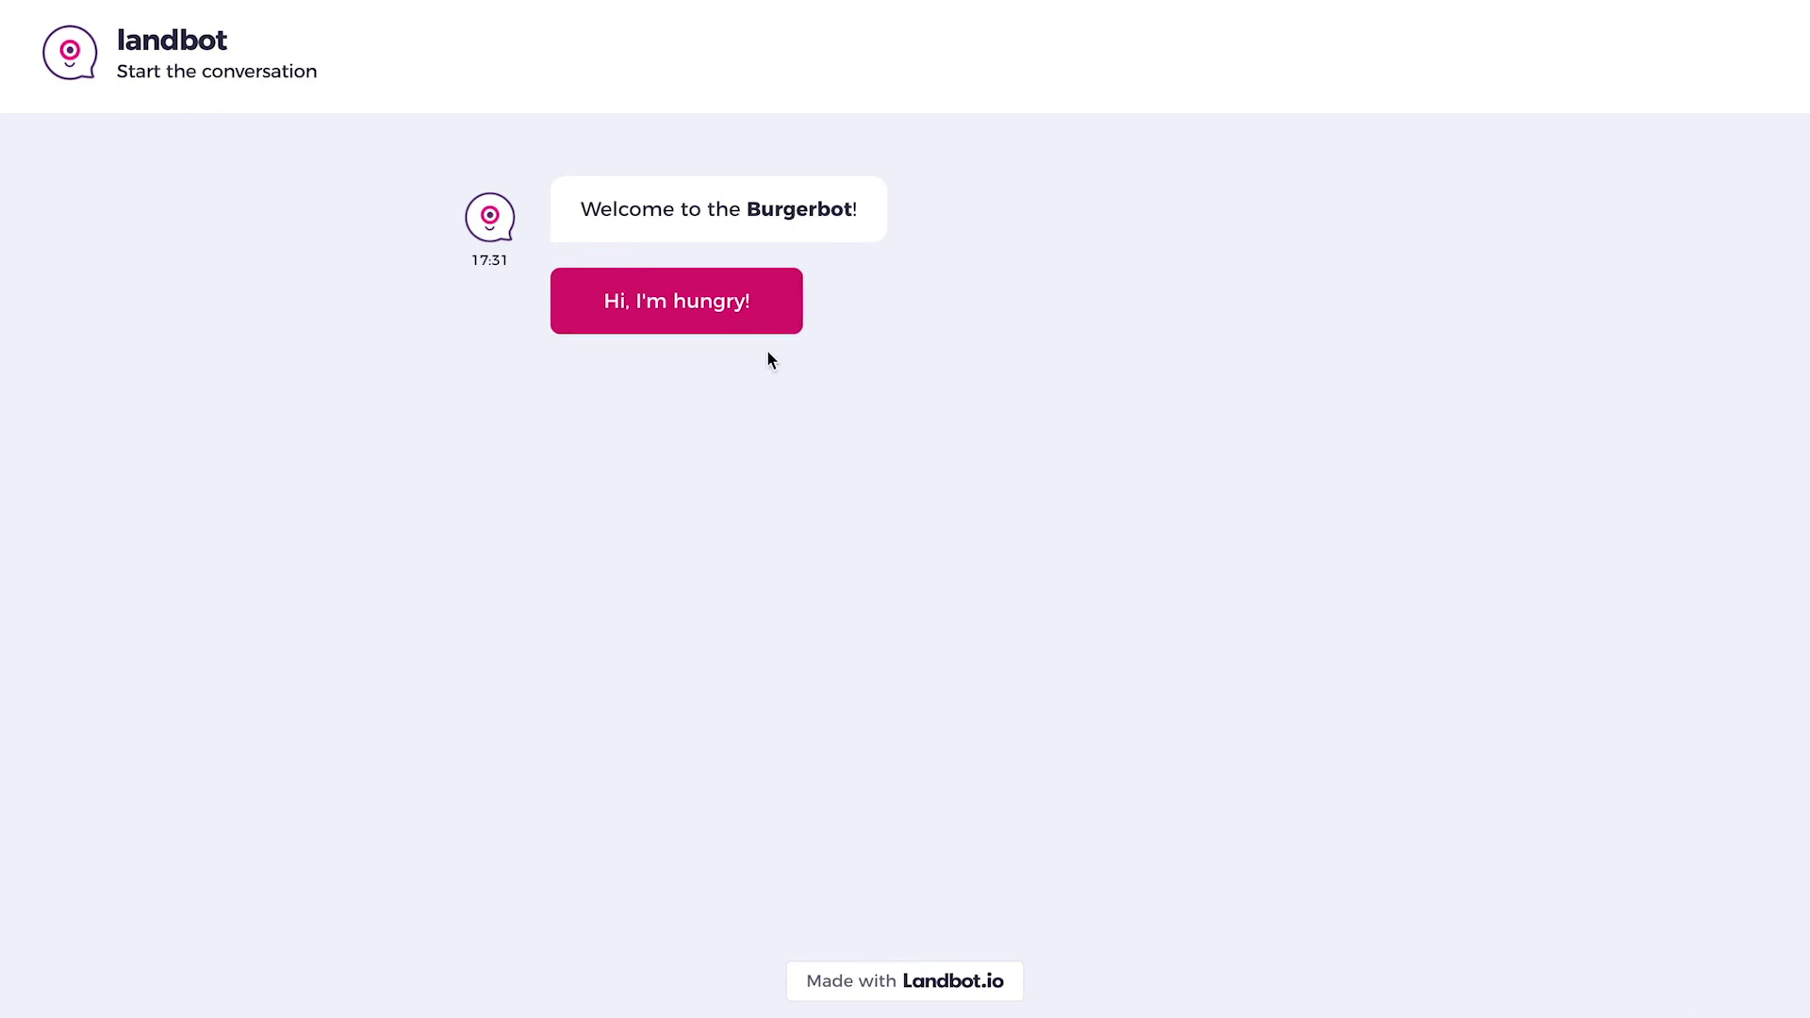
# Start the preview chat and order a French Burger with Onions and Tomatoes as extras.
pyautogui.click(765, 313)
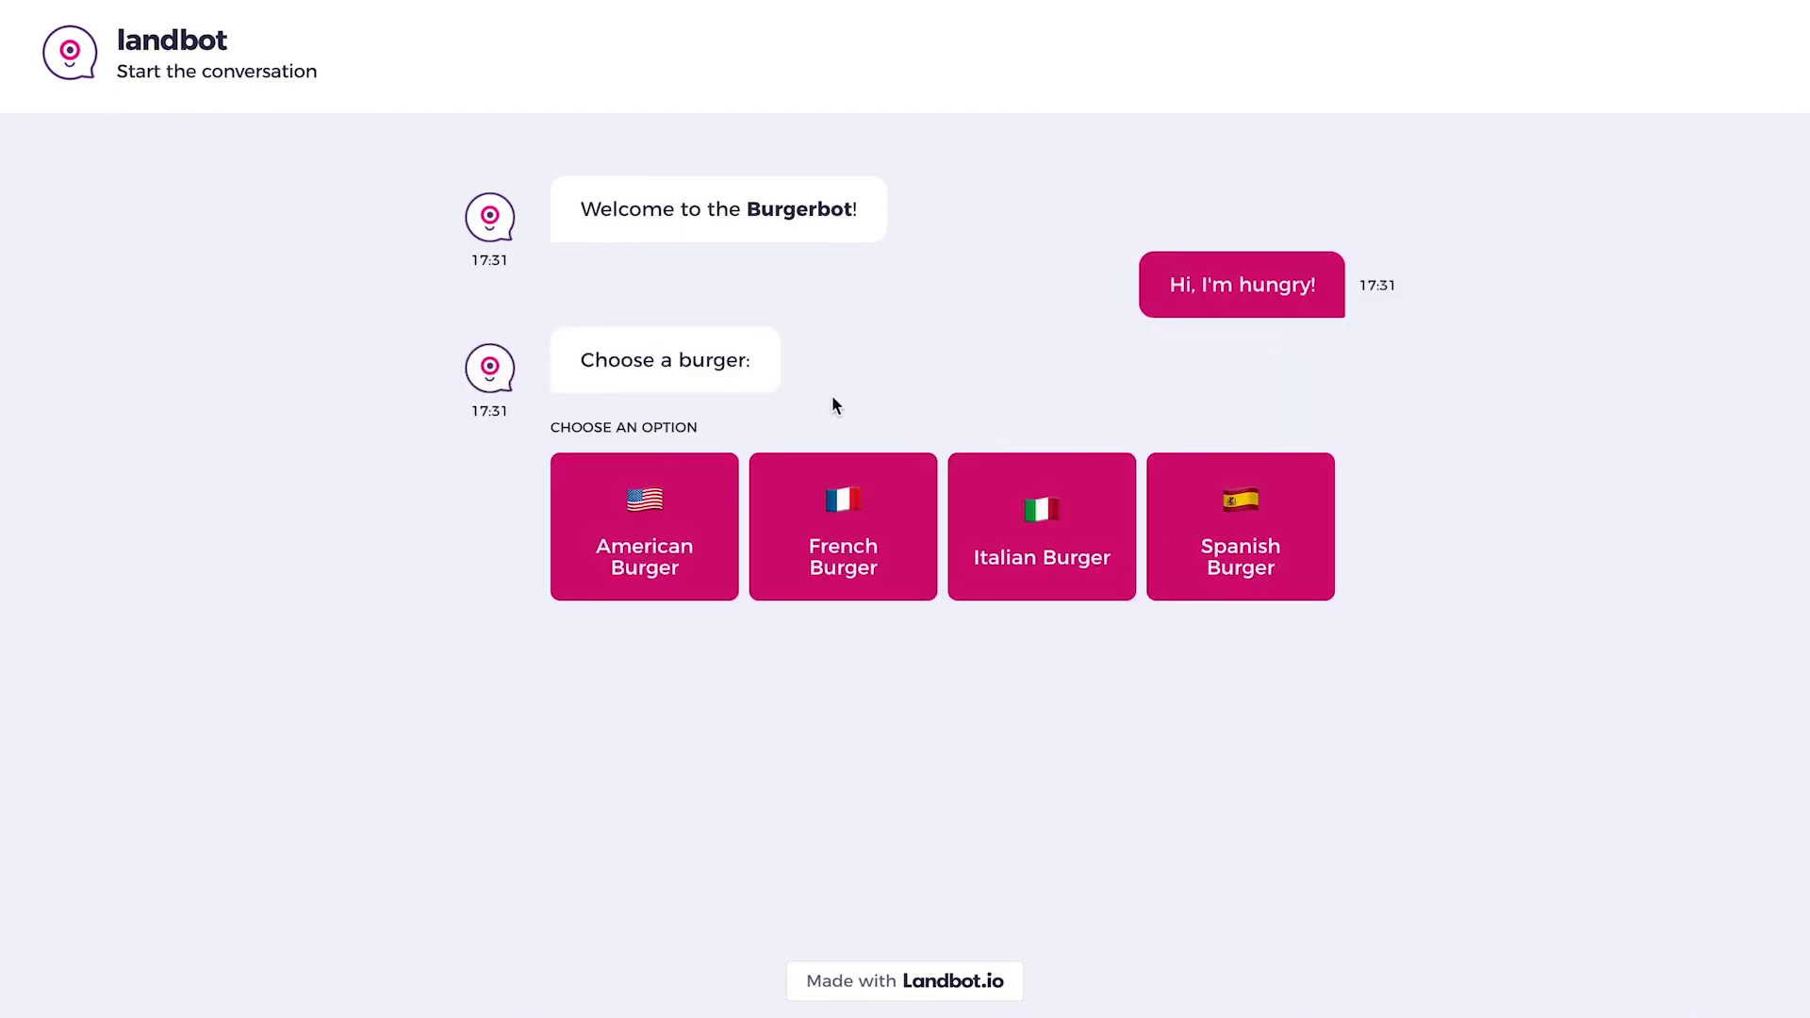
pyautogui.click(876, 501)
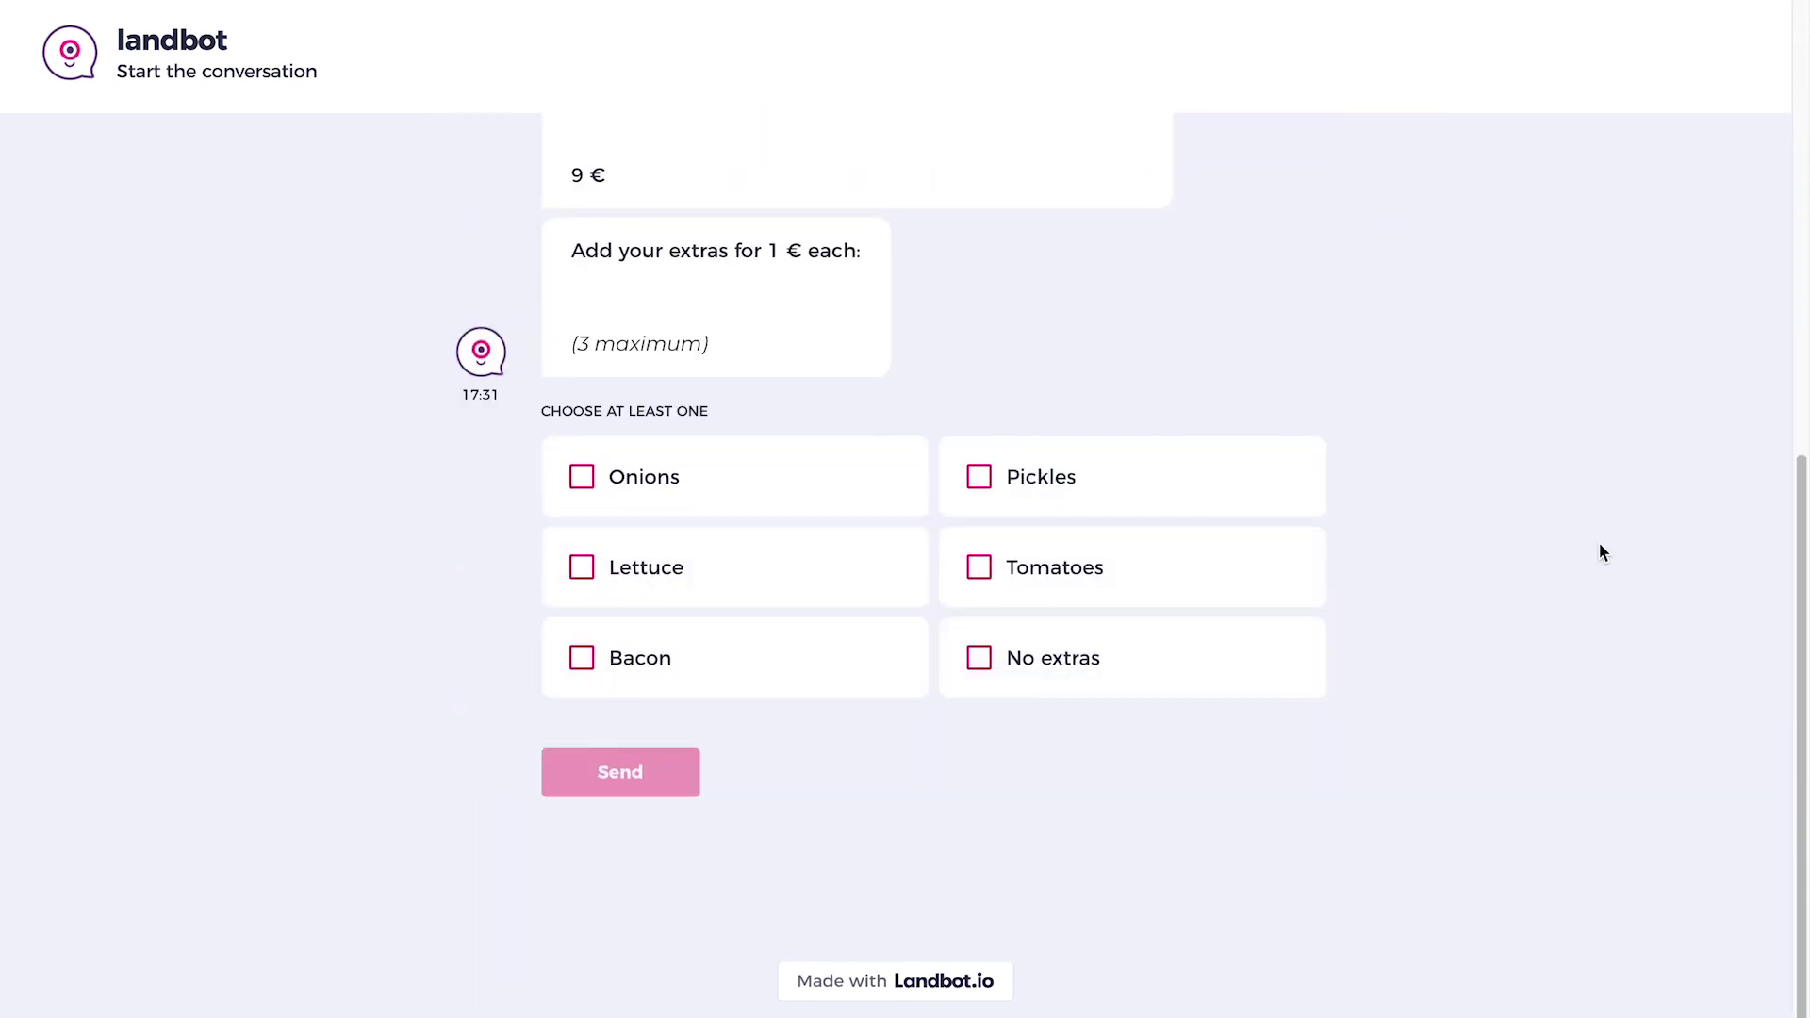
pyautogui.click(886, 505)
pyautogui.click(875, 563)
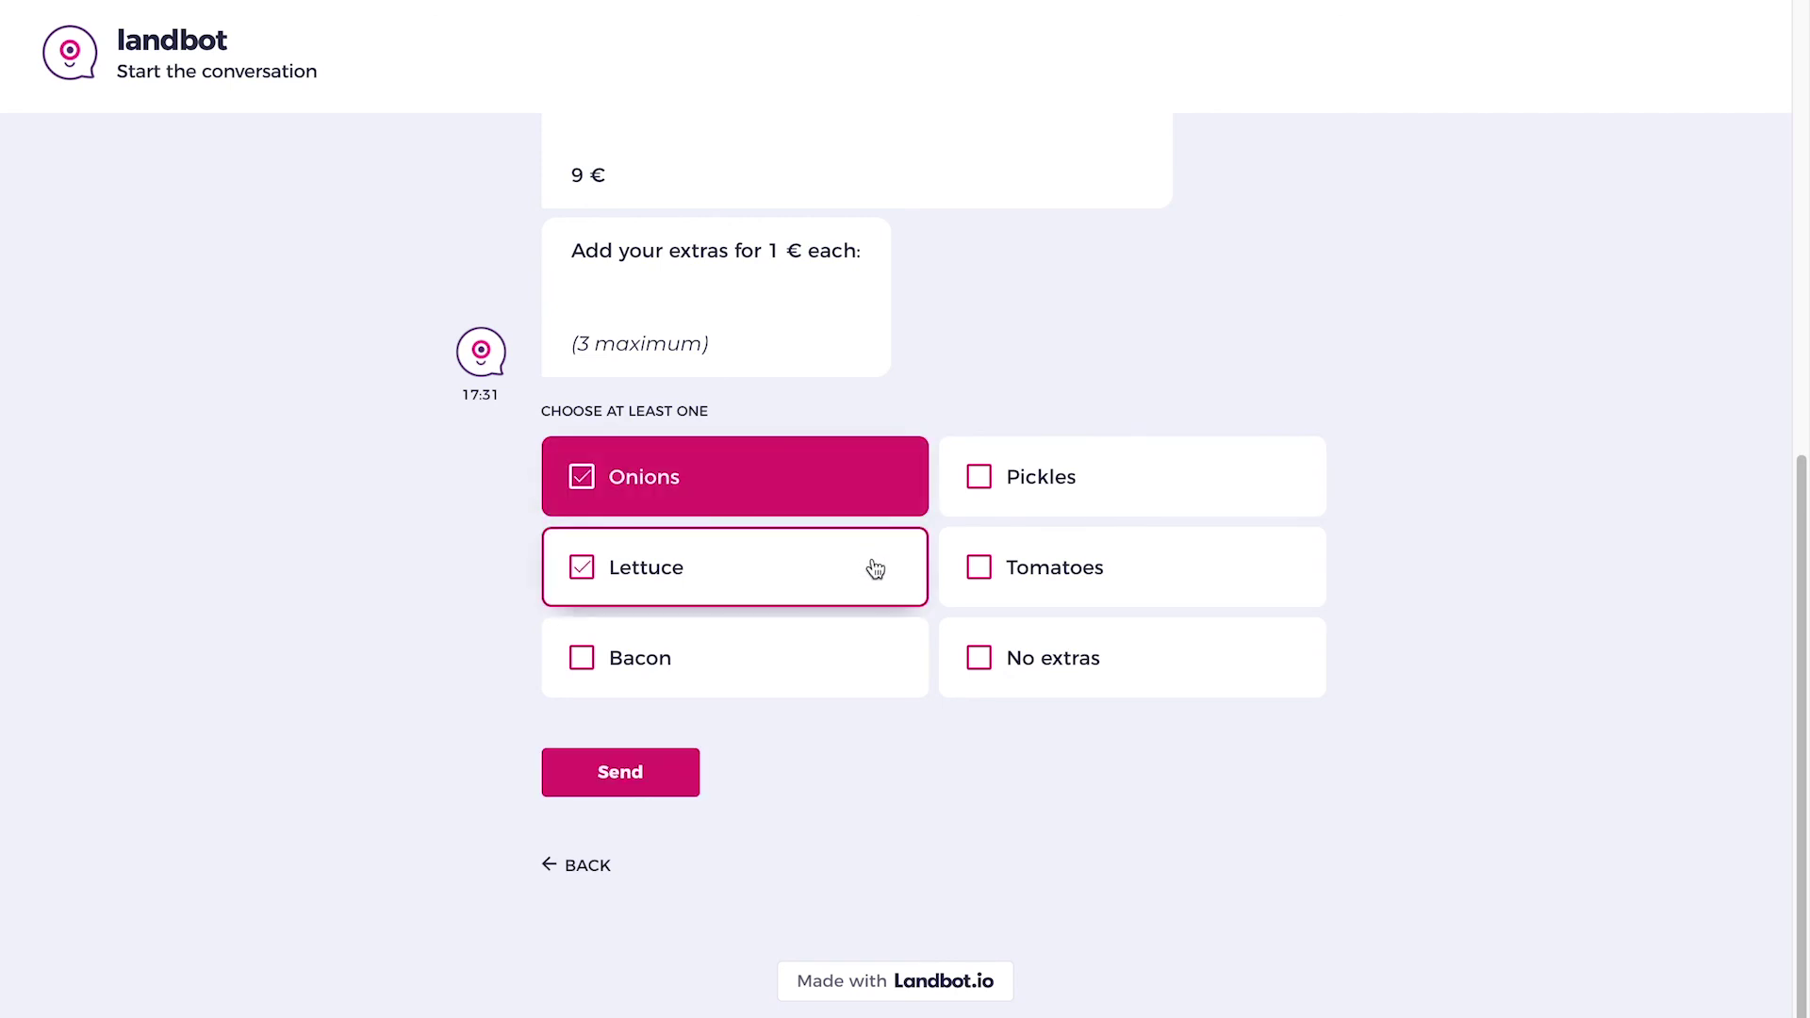
pyautogui.click(874, 566)
pyautogui.click(1021, 569)
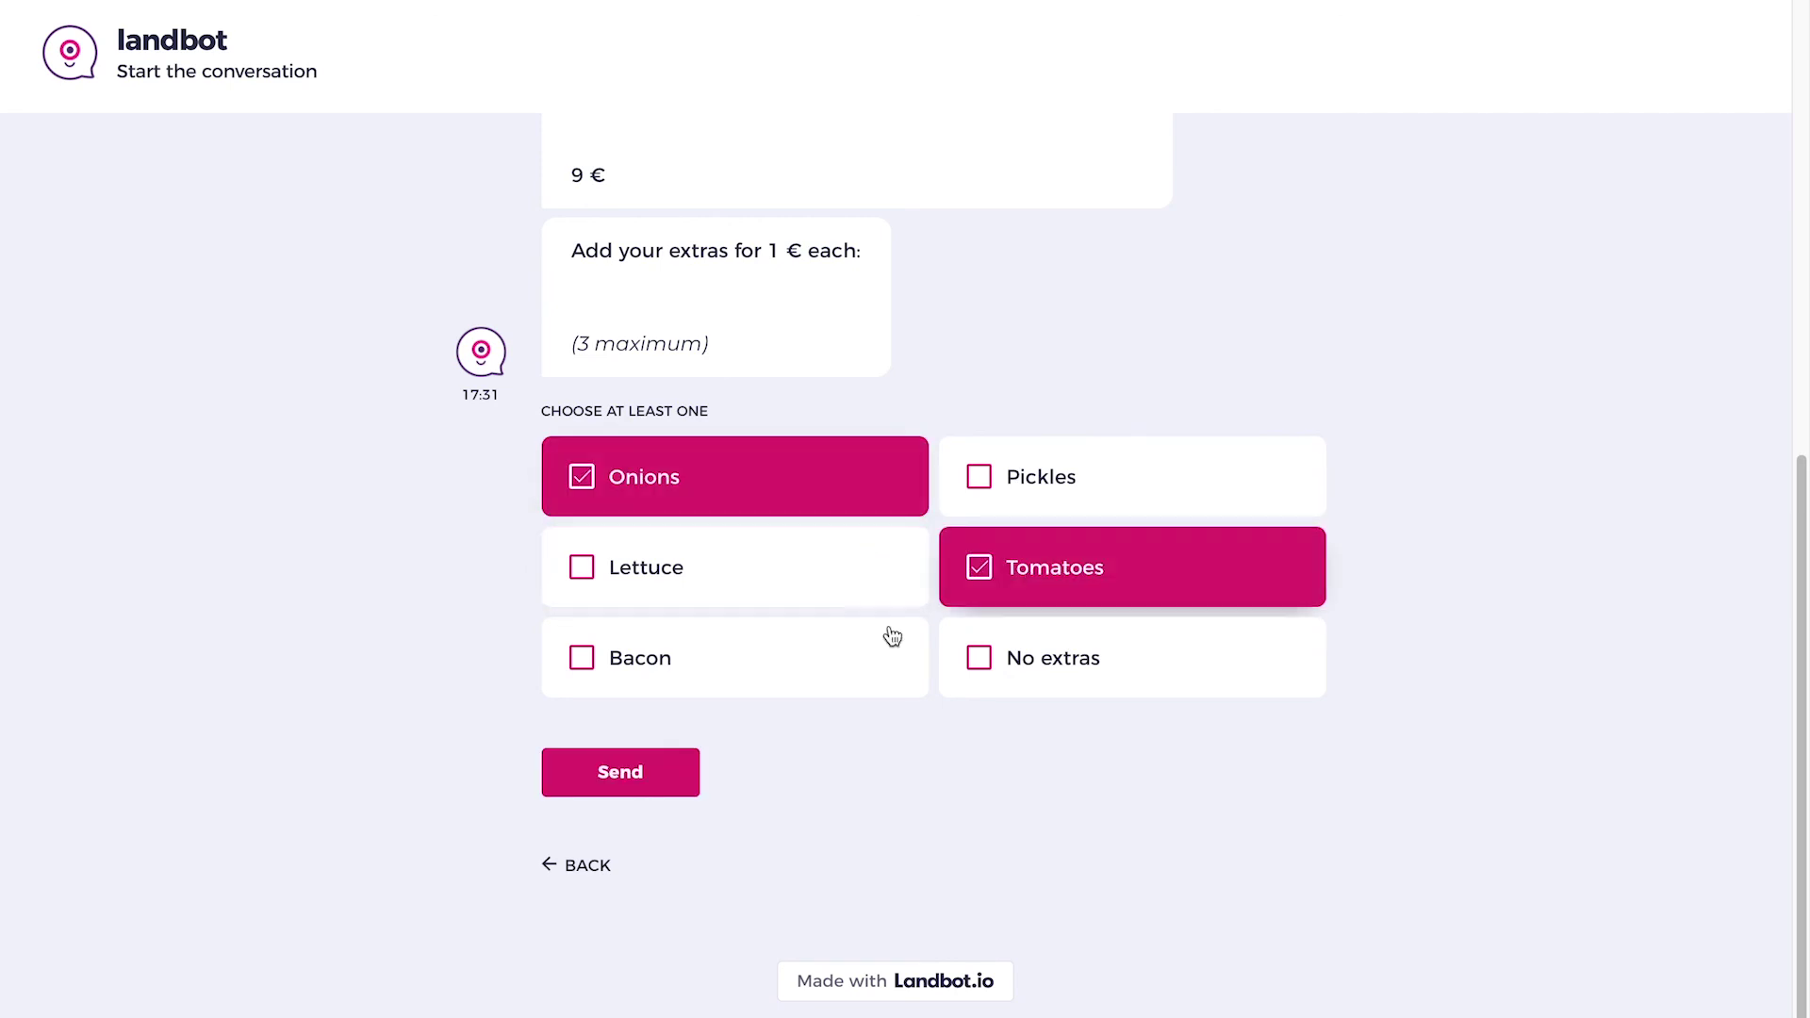
pyautogui.click(675, 777)
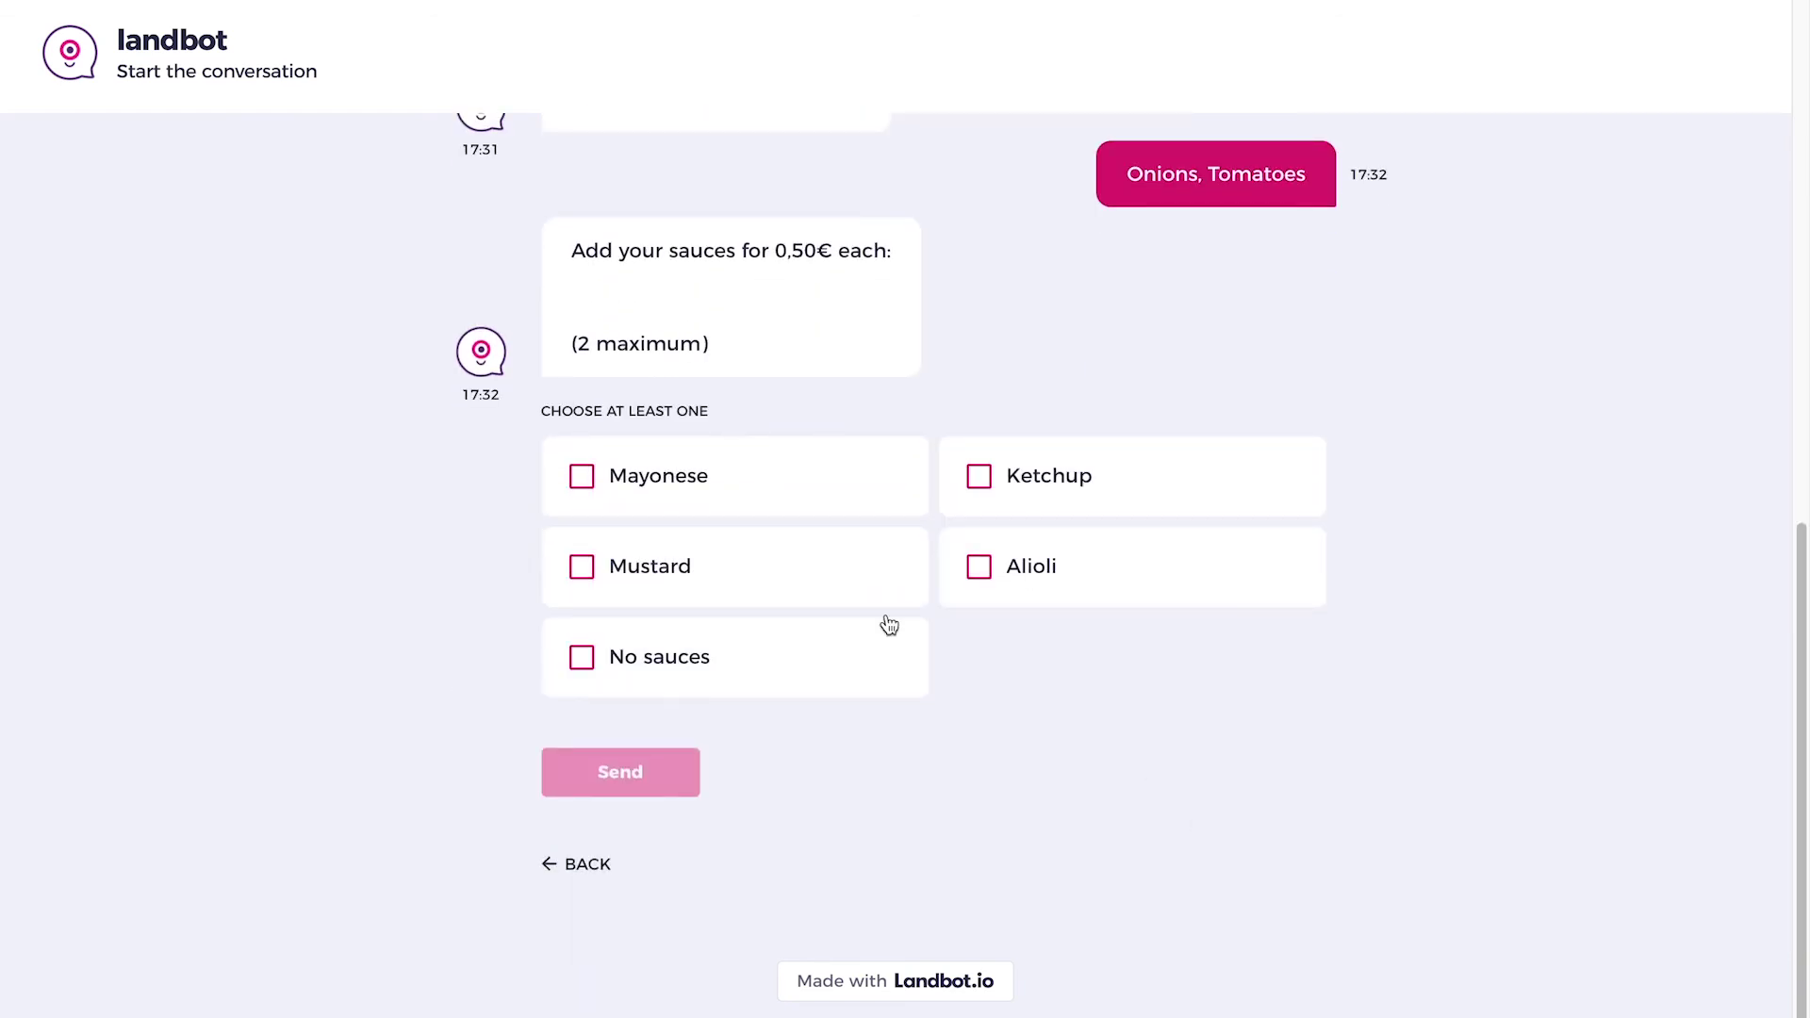
# Test the sauce limit with three sauces, then send Ketchup only and choose Premium membership.
pyautogui.click(747, 494)
pyautogui.click(905, 542)
pyautogui.click(990, 490)
pyautogui.click(673, 773)
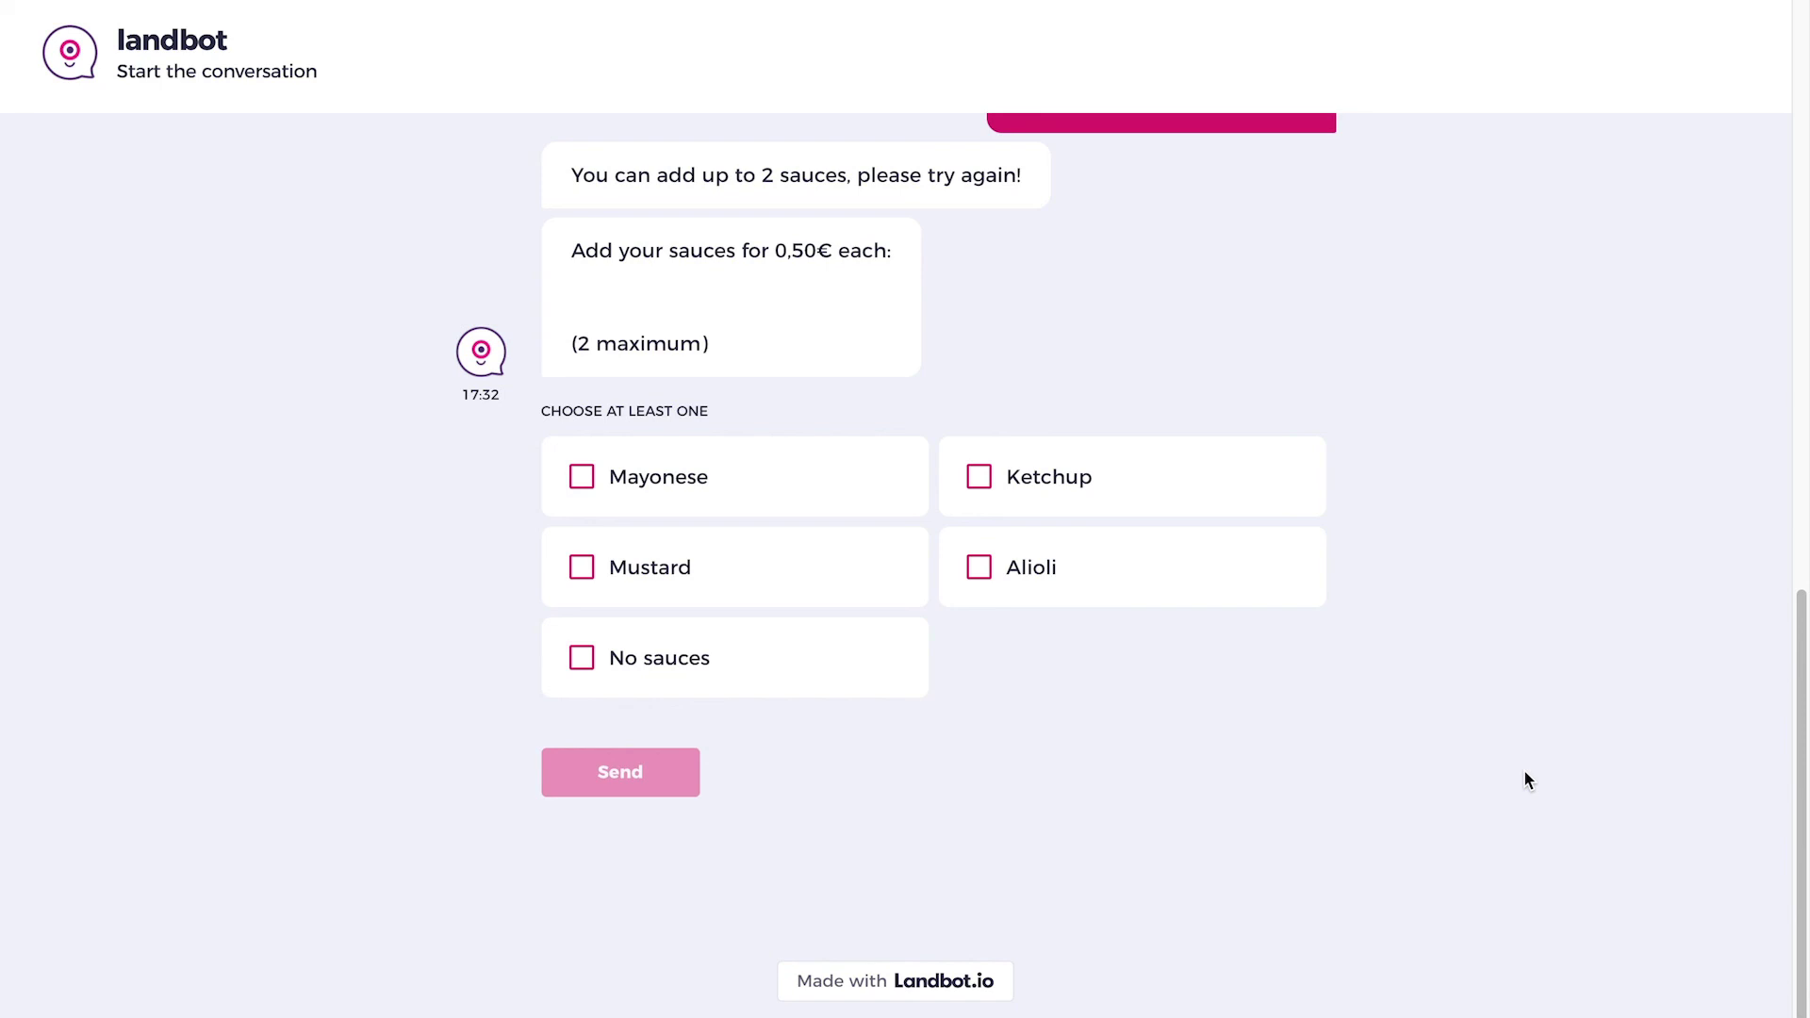
pyautogui.click(1240, 513)
pyautogui.click(685, 783)
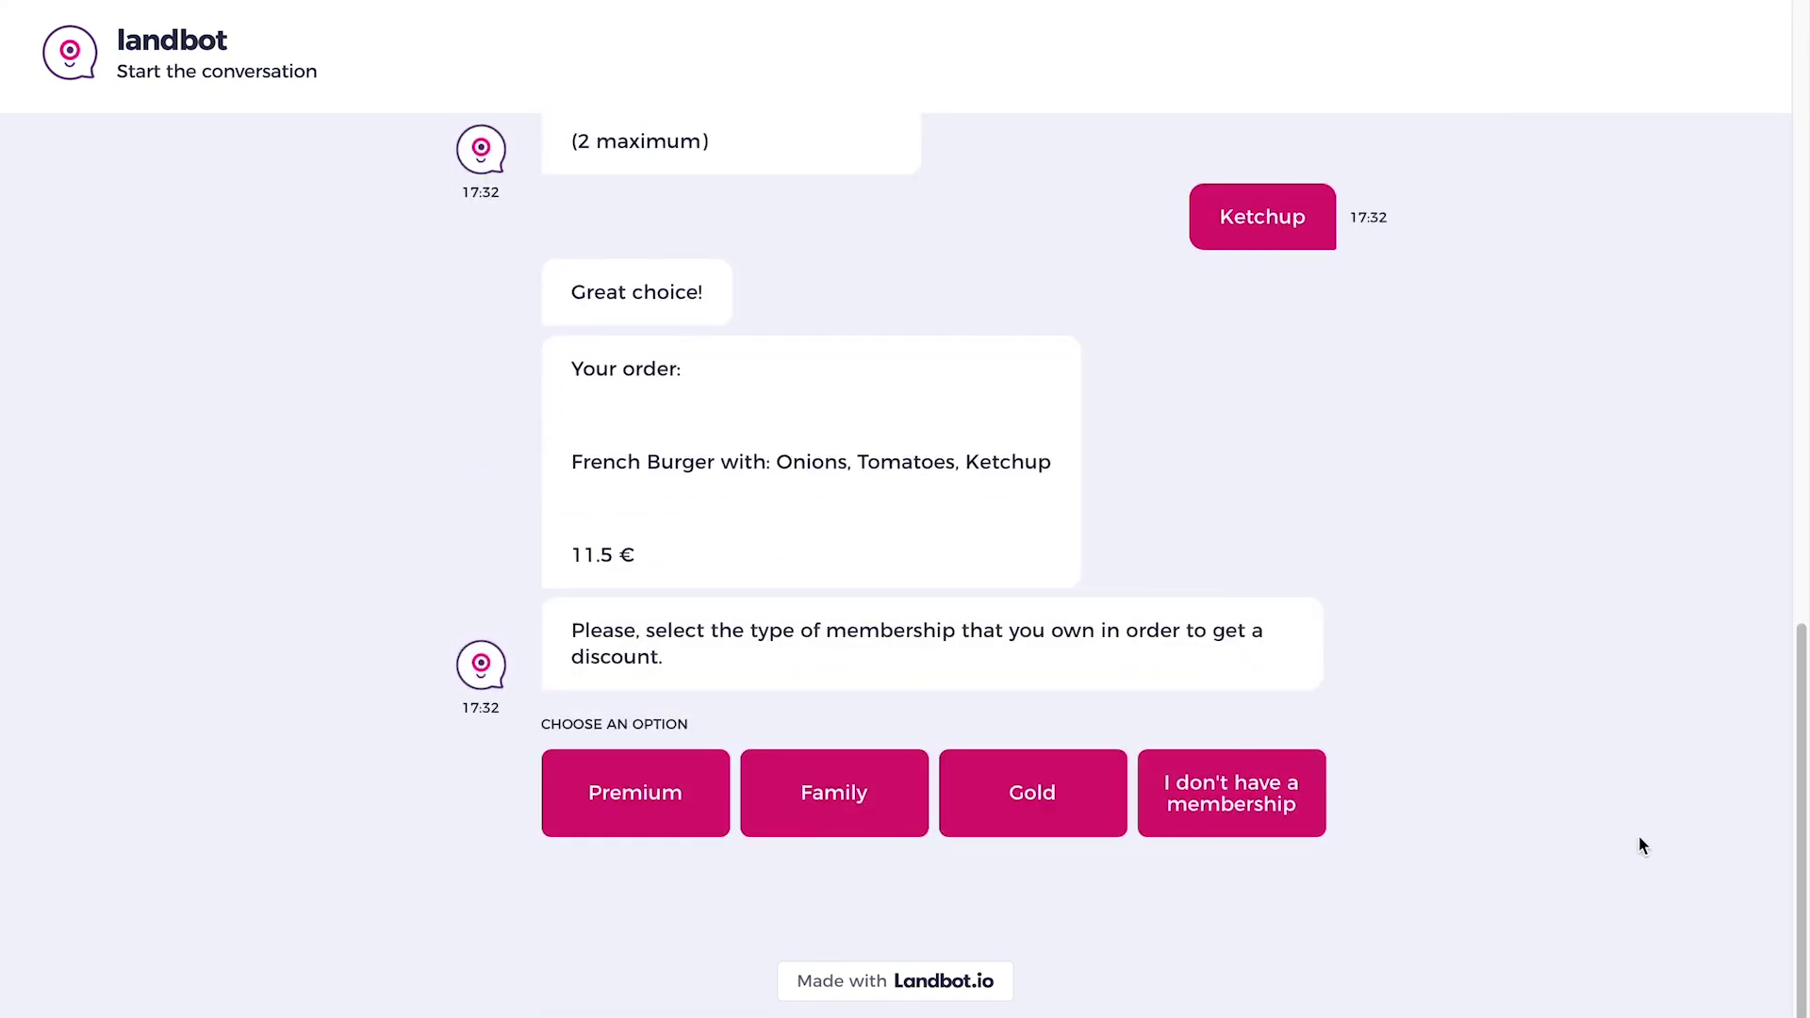
pyautogui.click(668, 816)
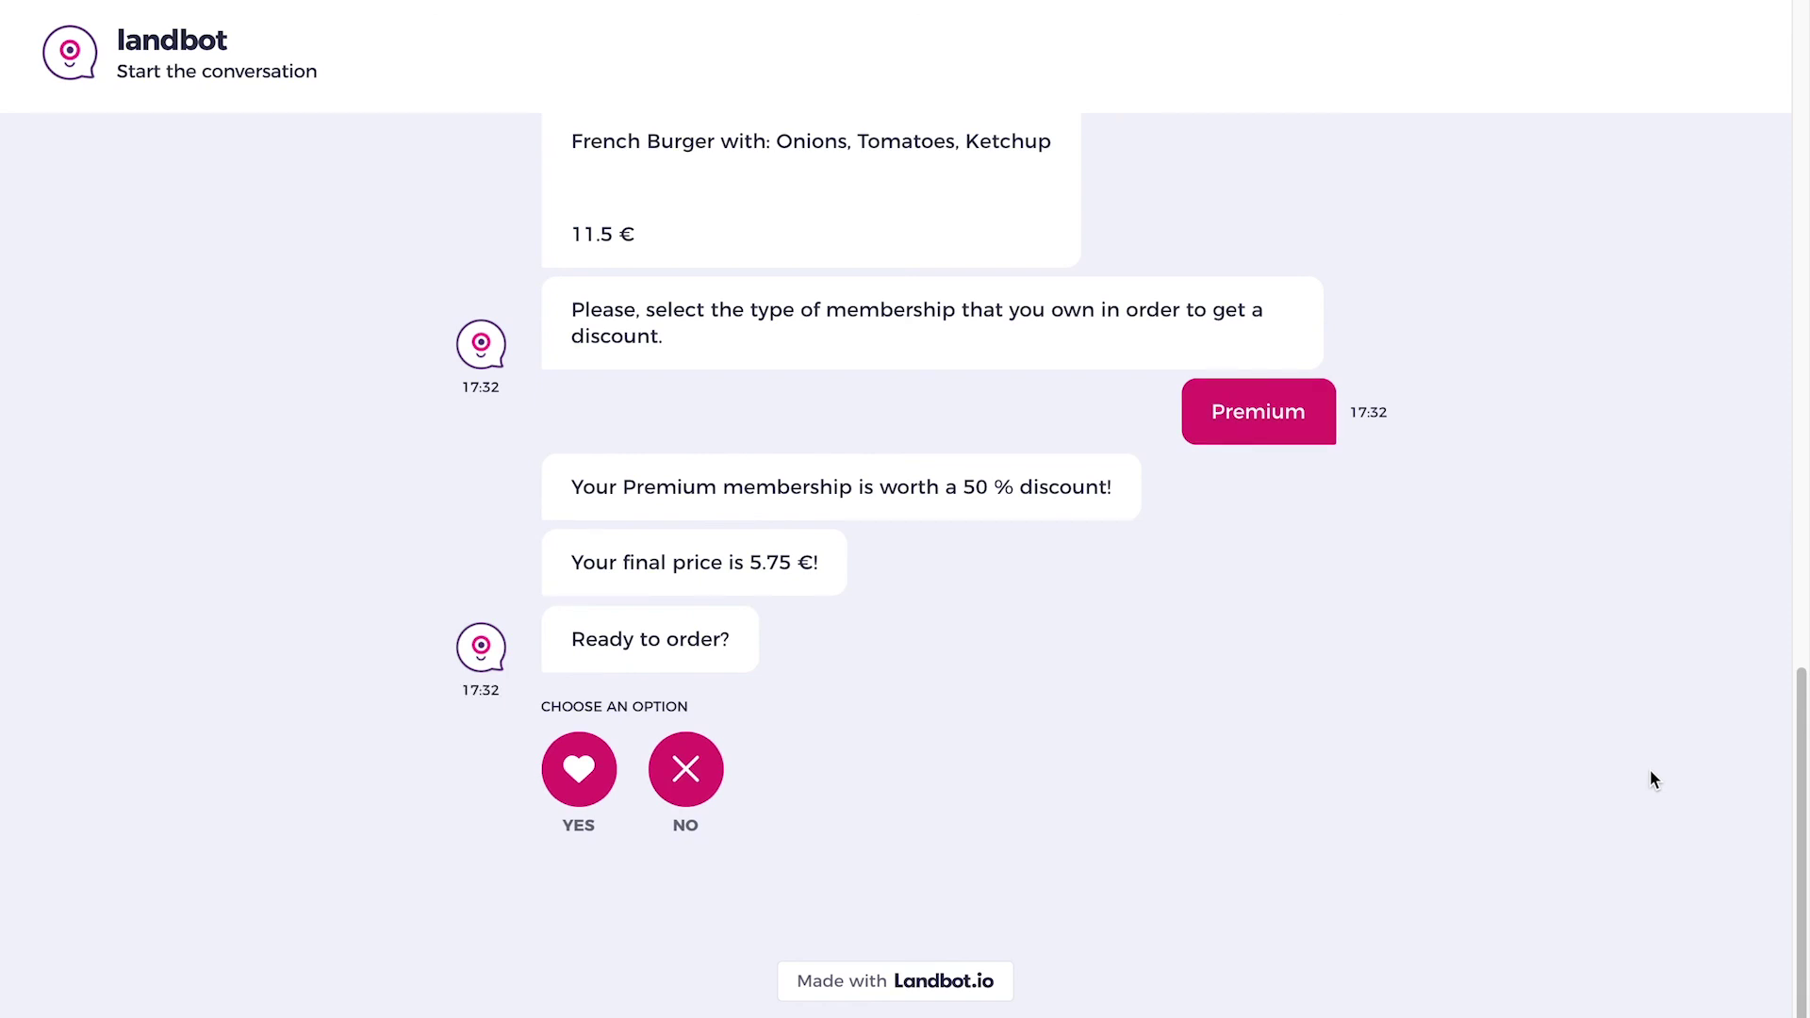
# Answer yes to ordering and submit the customer's name and delivery address.
pyautogui.click(579, 769)
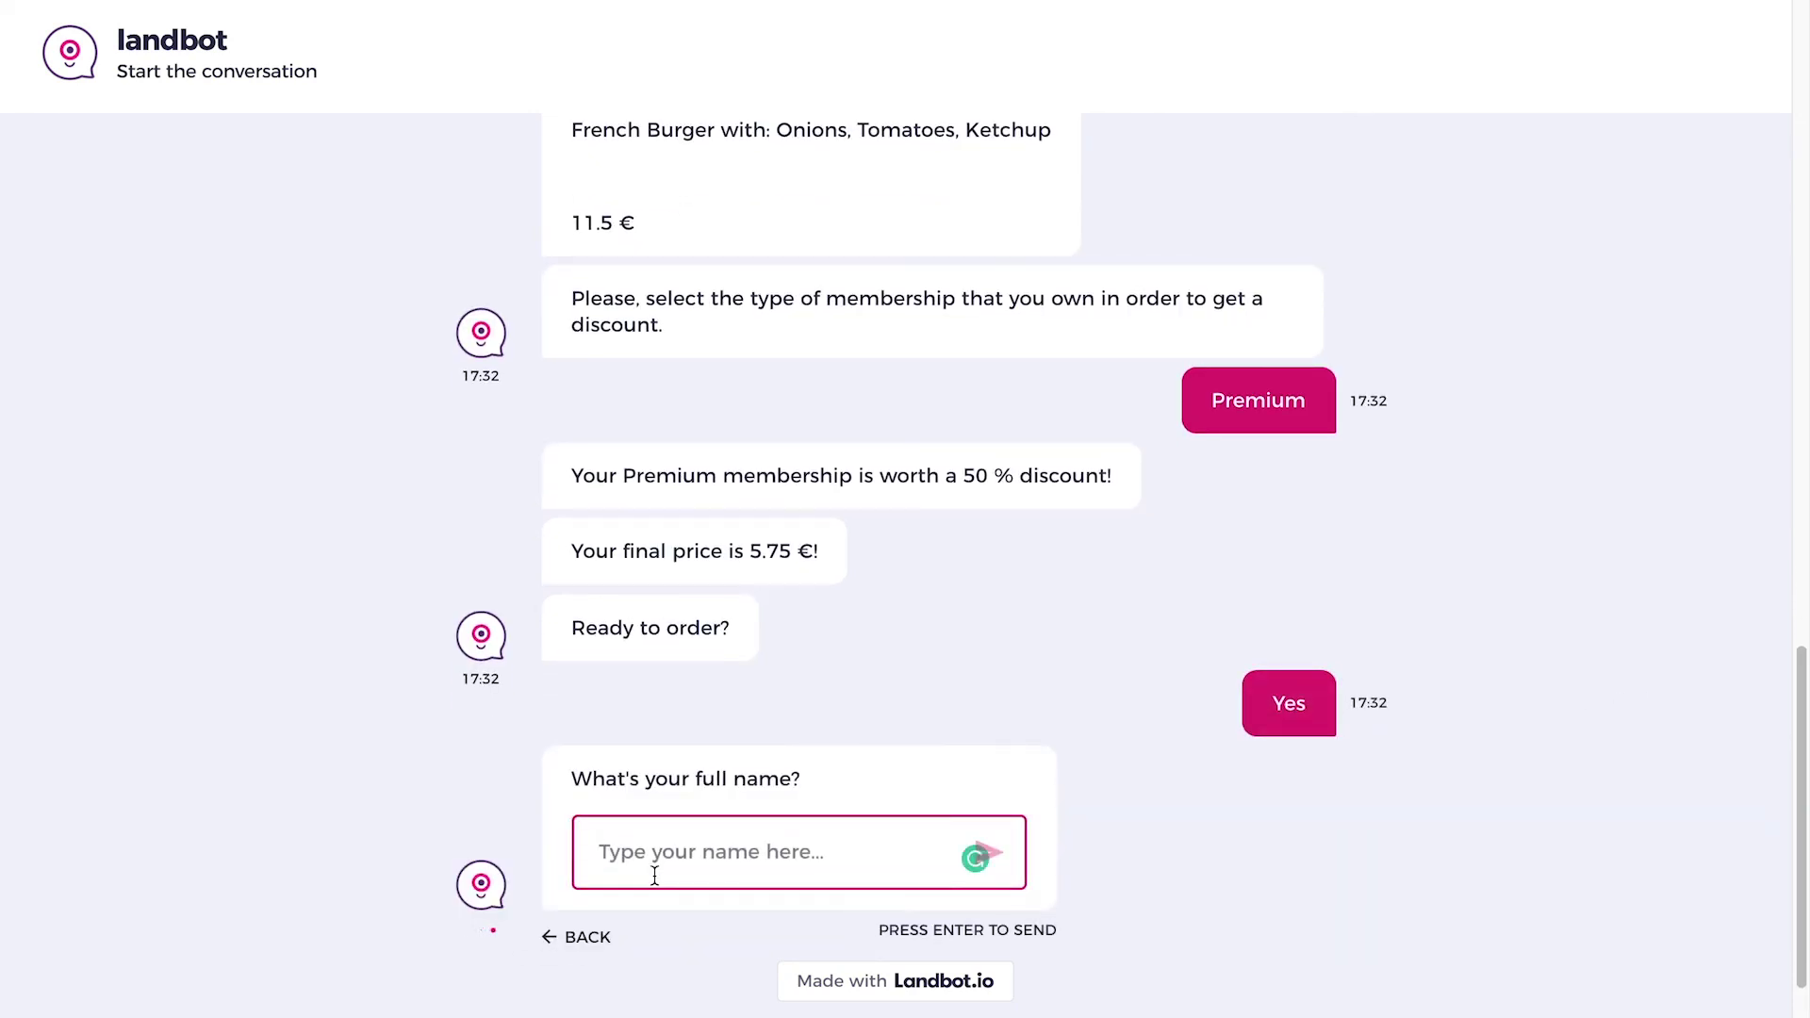
pyautogui.write('Niklas')
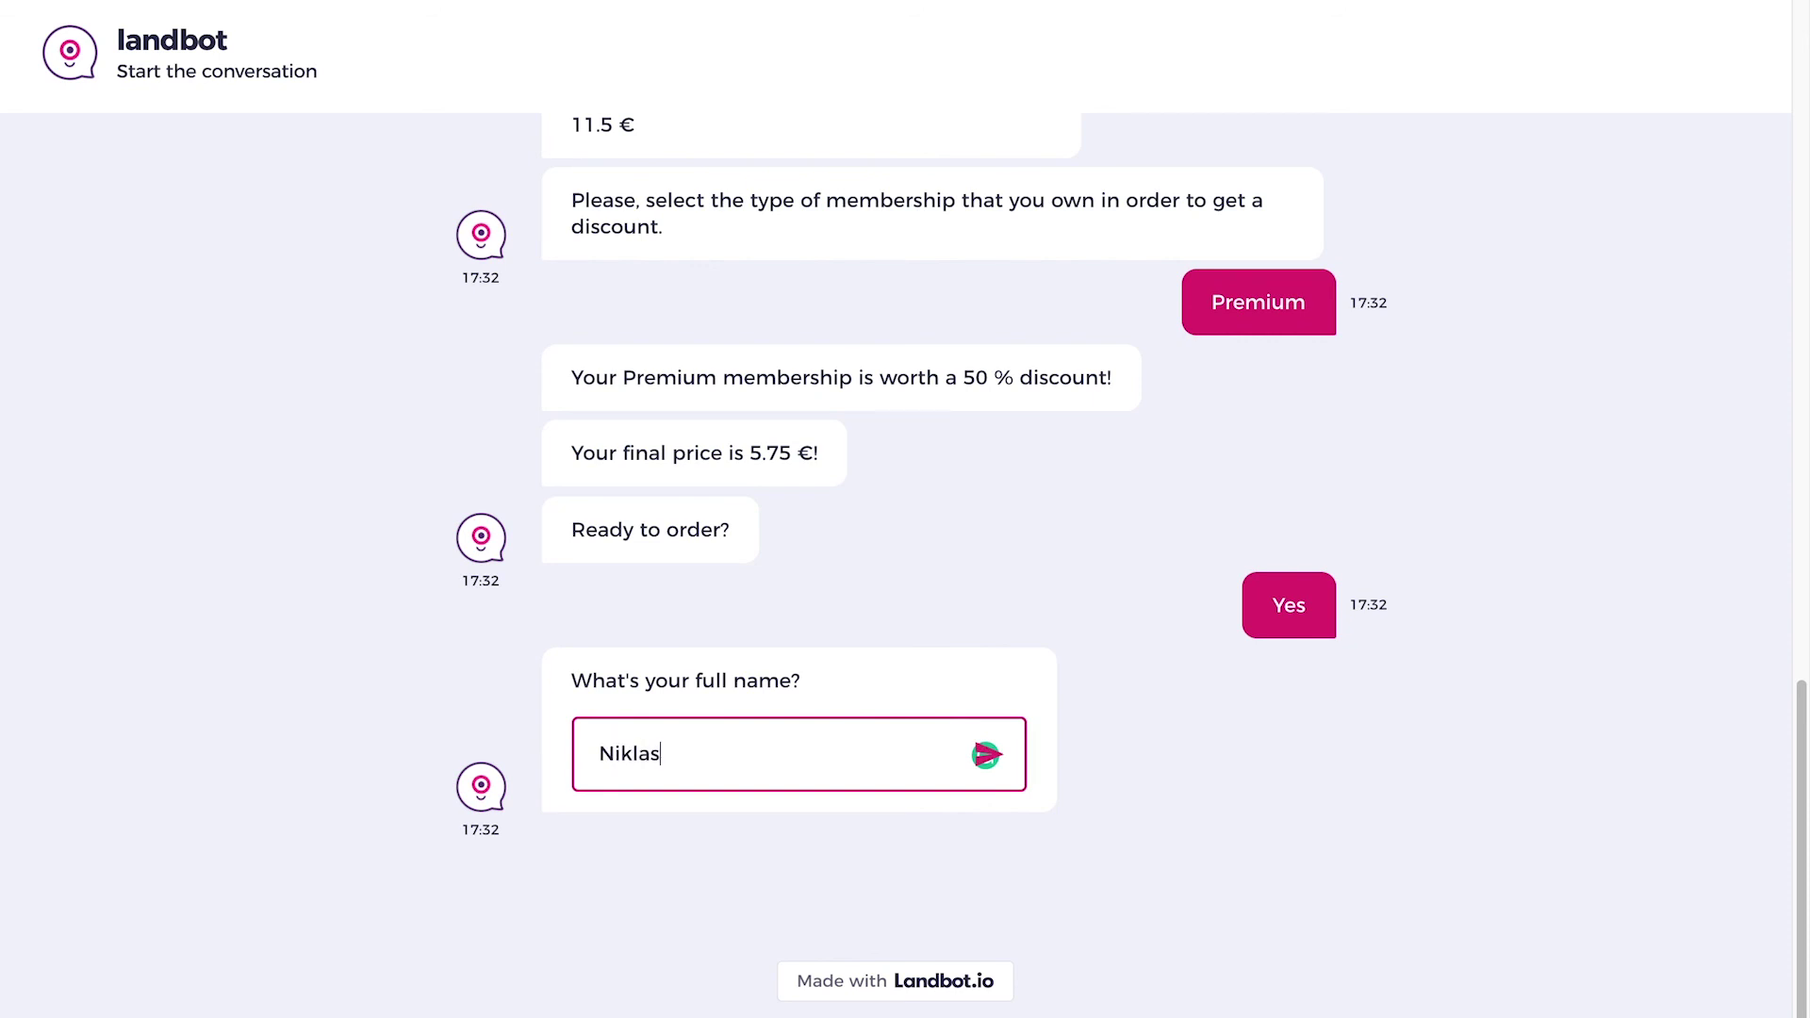
pyautogui.press('Return')
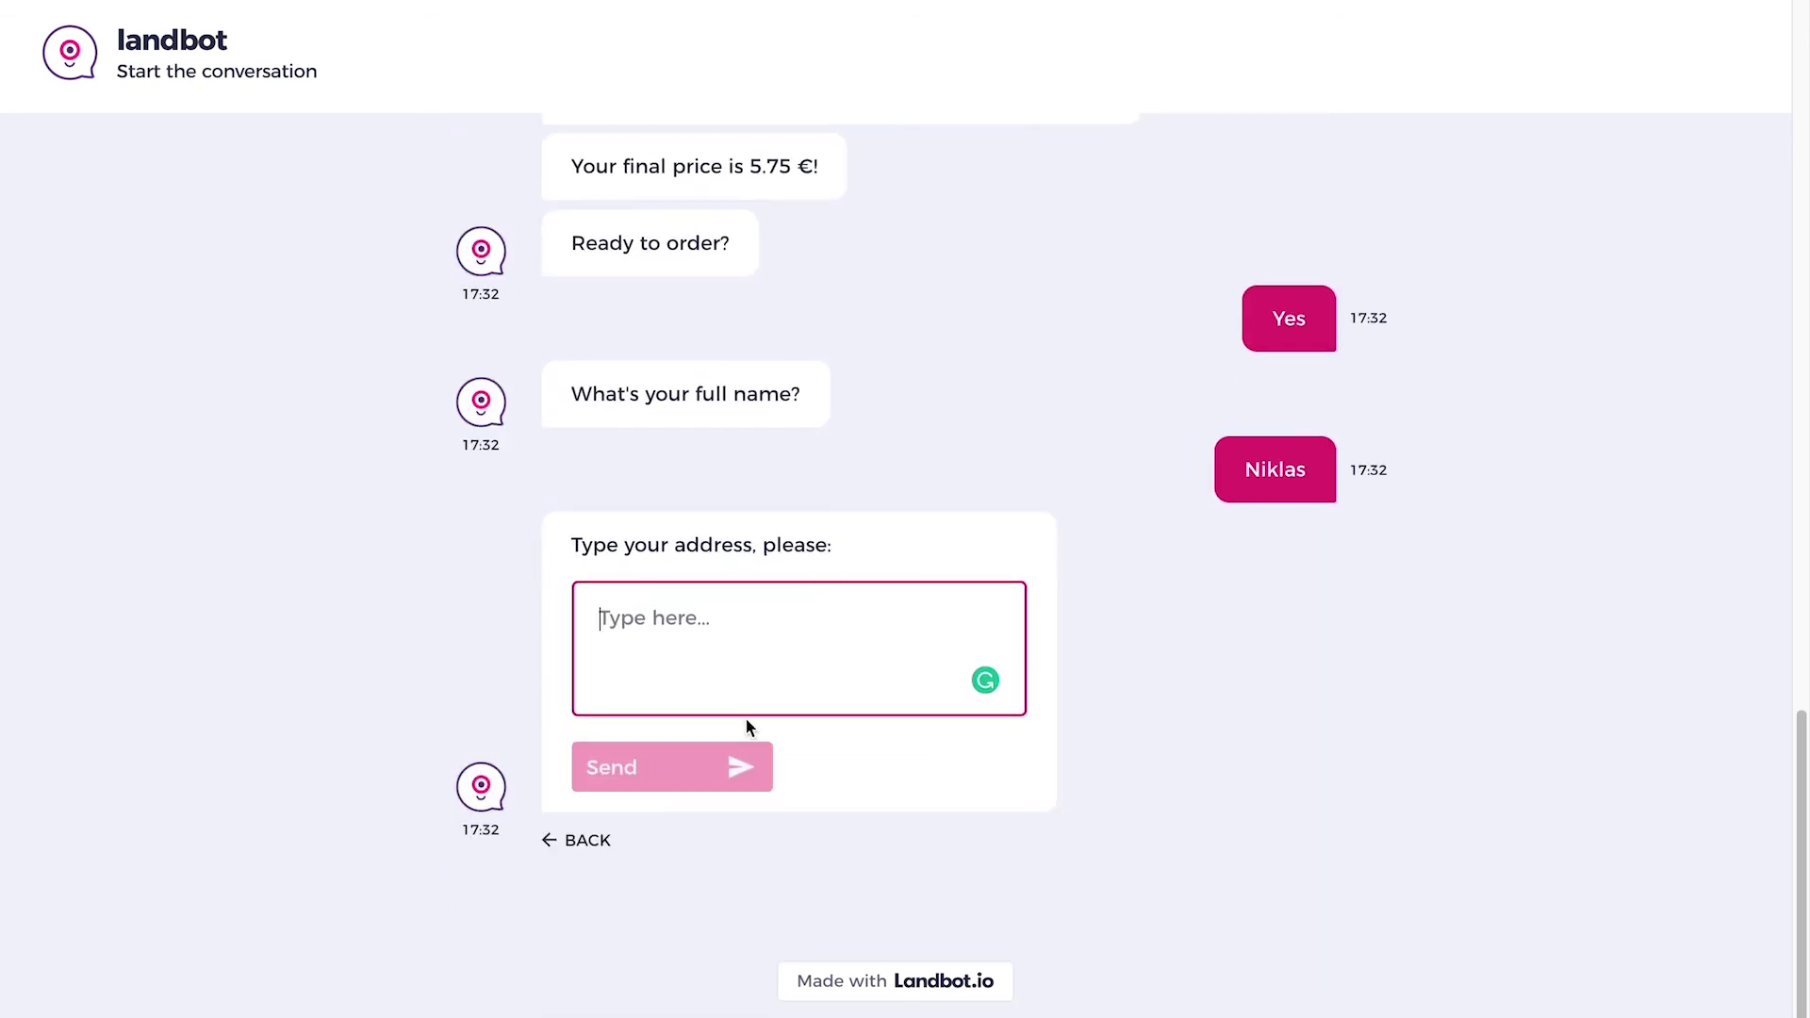
pyautogui.write('...... Barcelona, España')
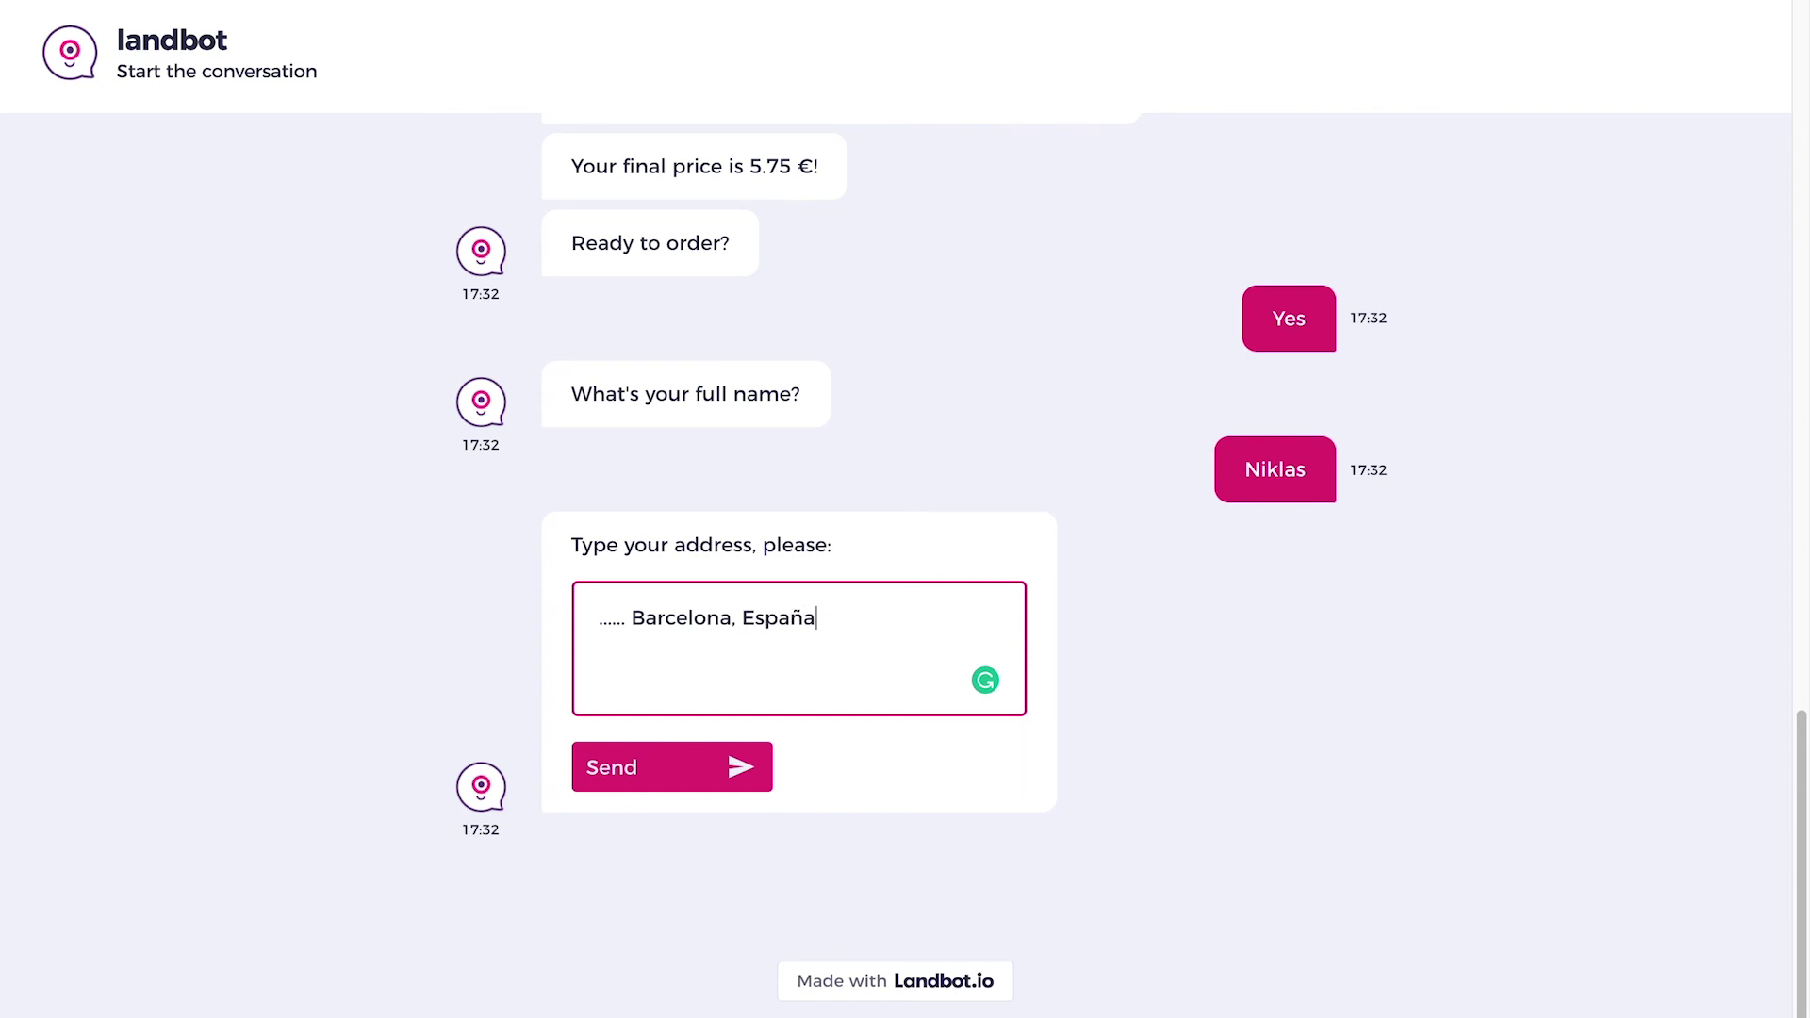
pyautogui.press('Return')
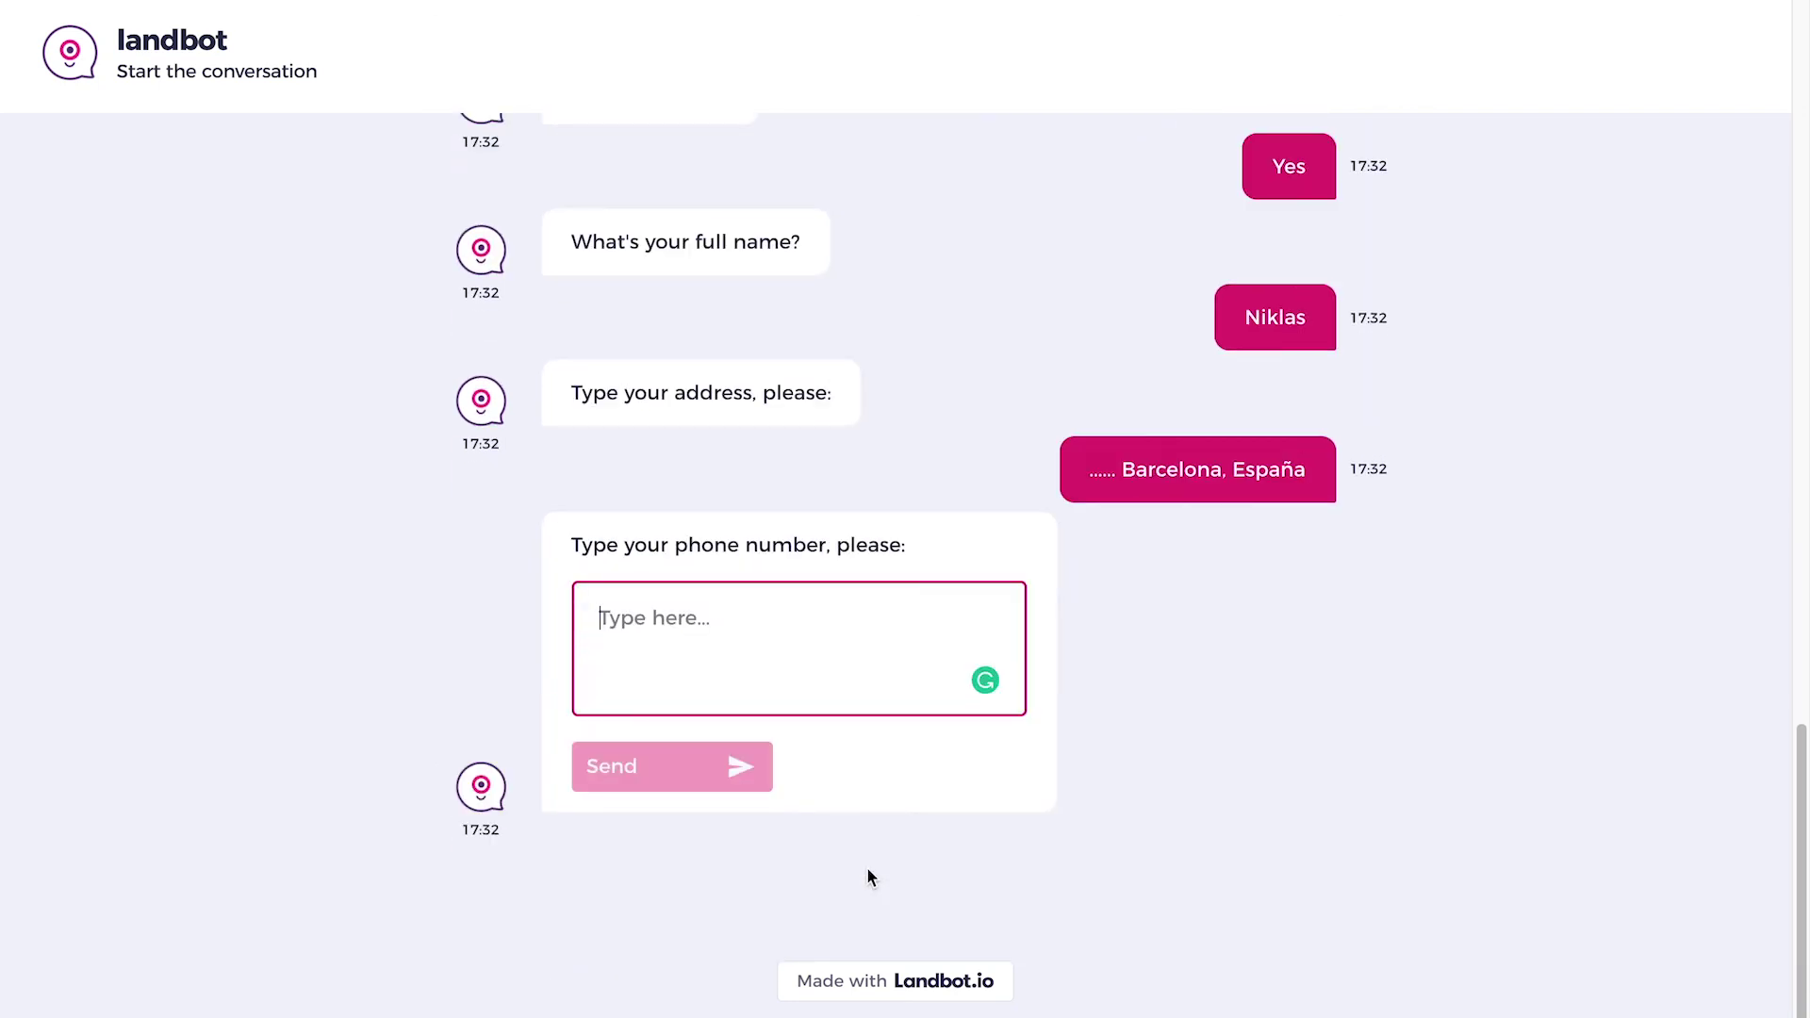
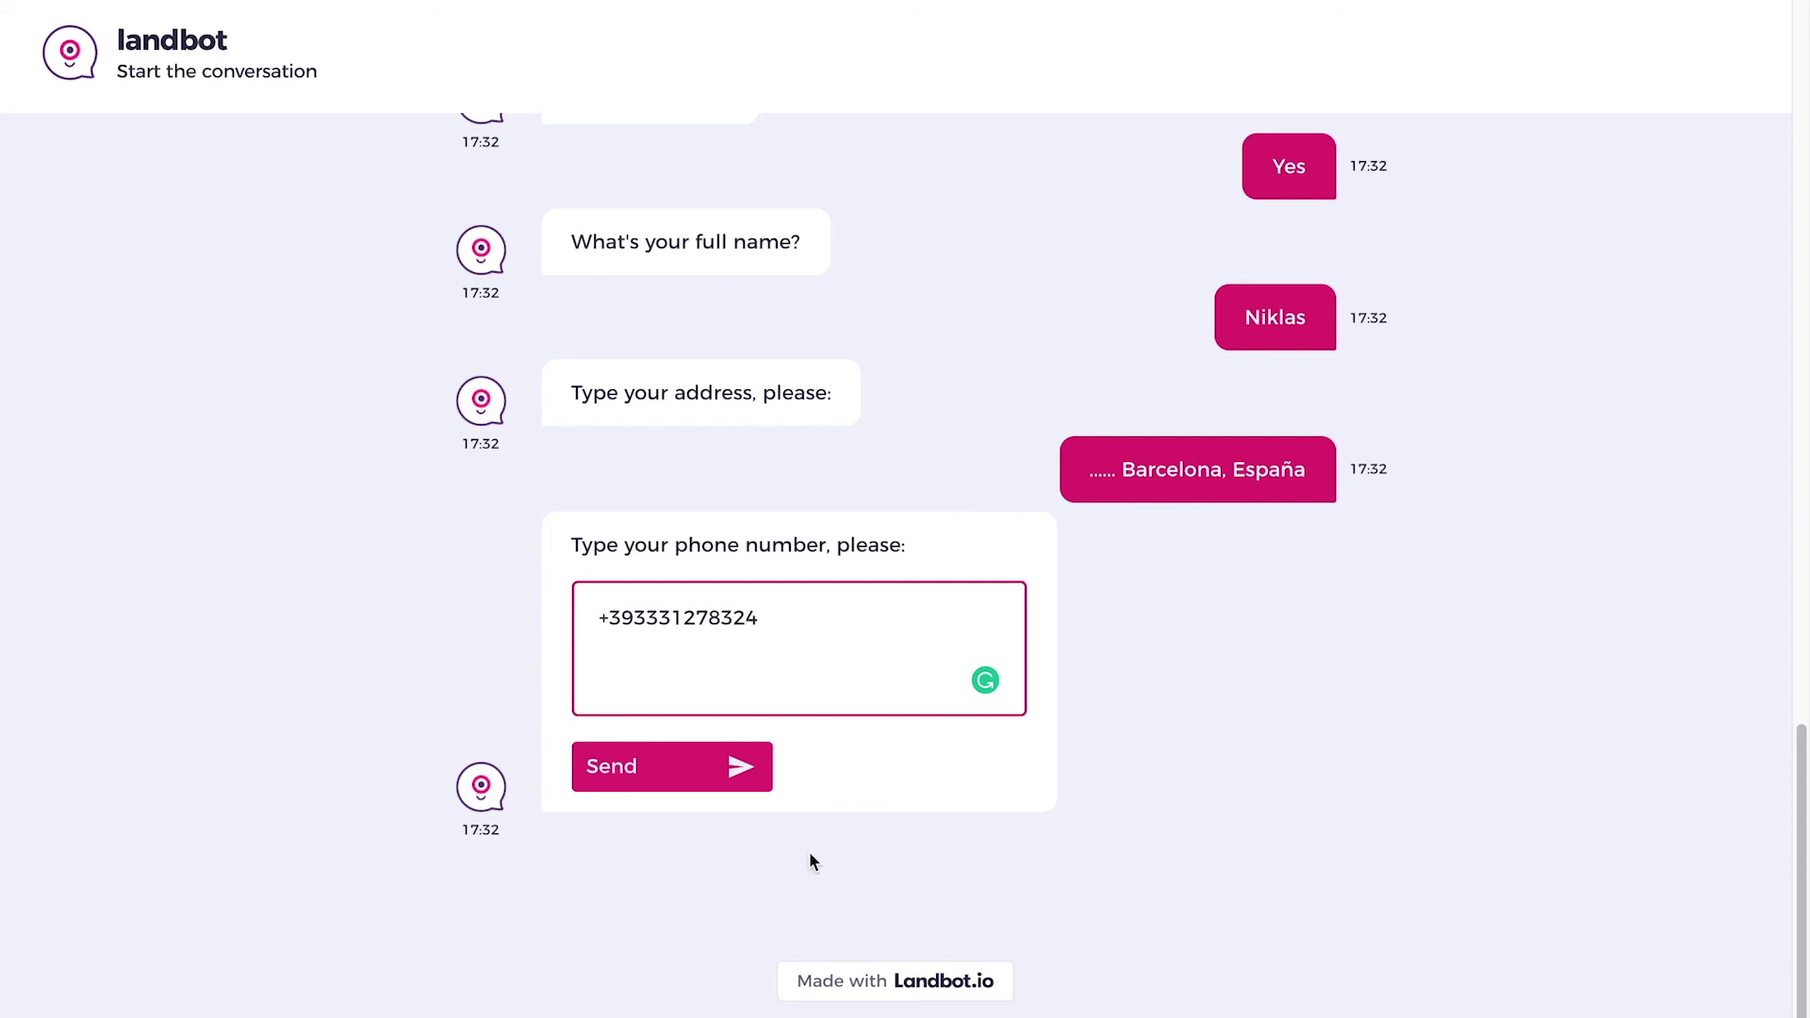
# Send a non-Spanish phone number, then a +34 one, and confirm the order recap.
pyautogui.click(717, 768)
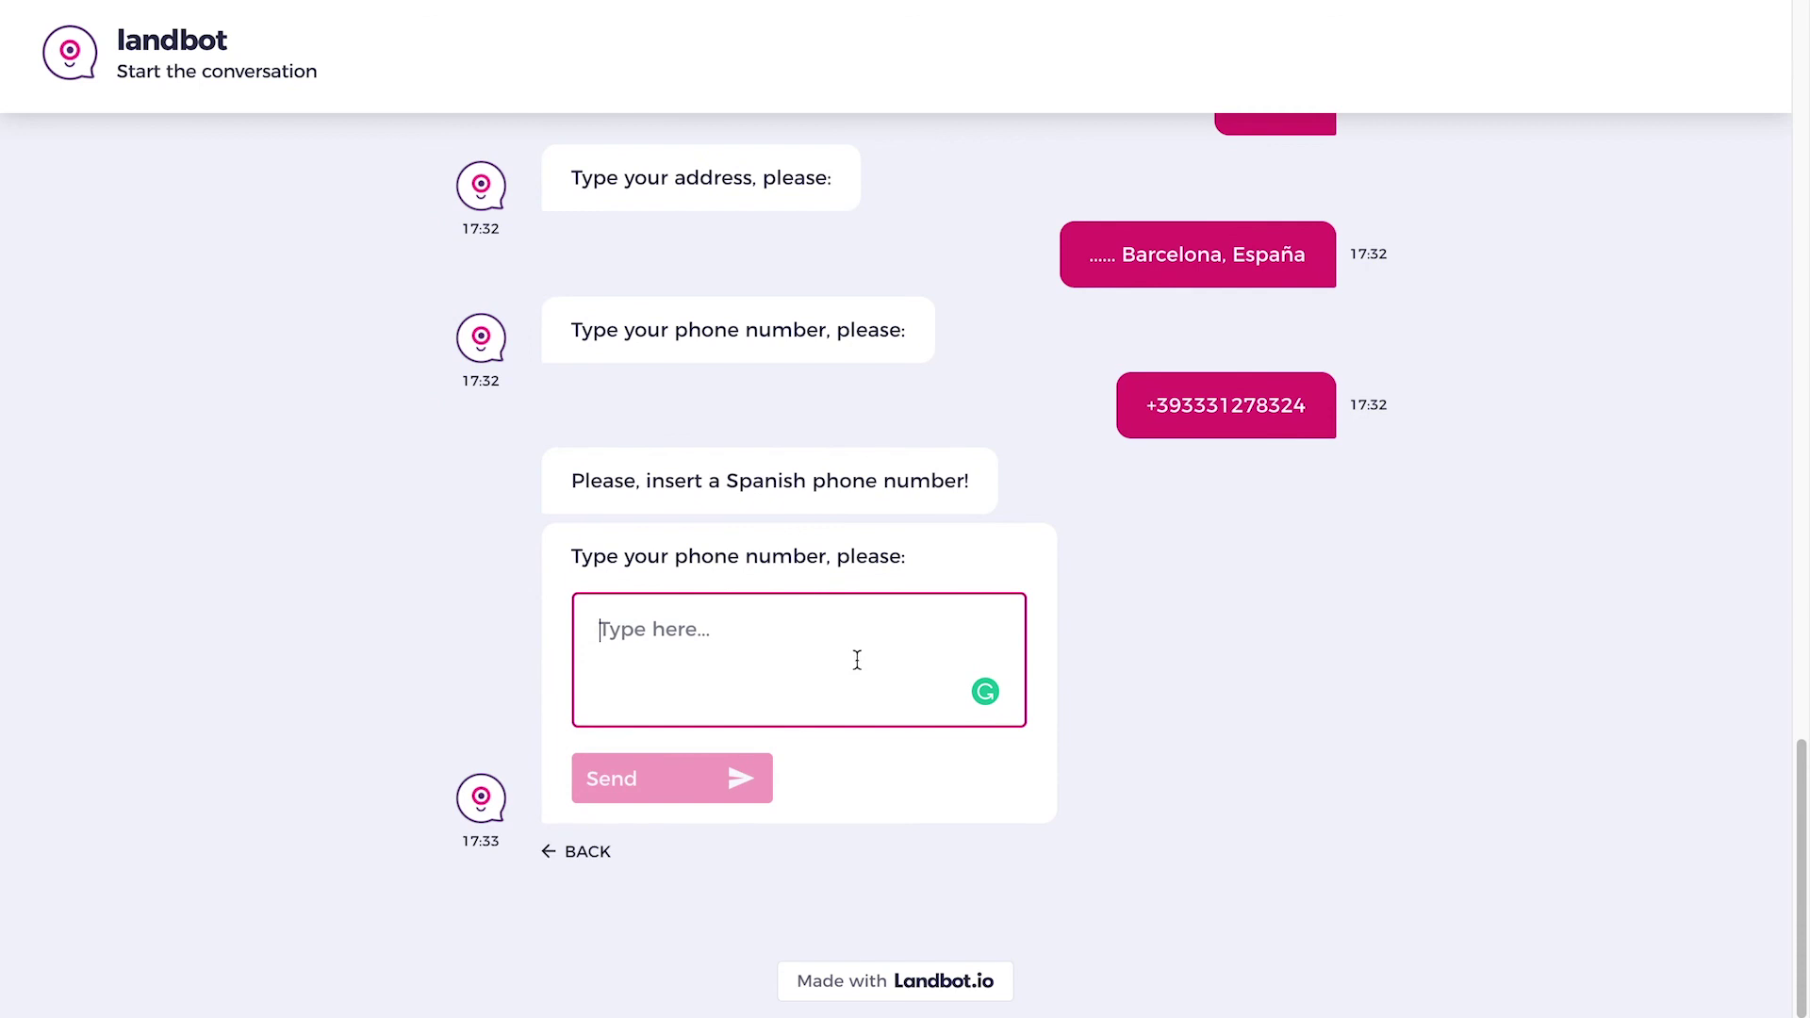
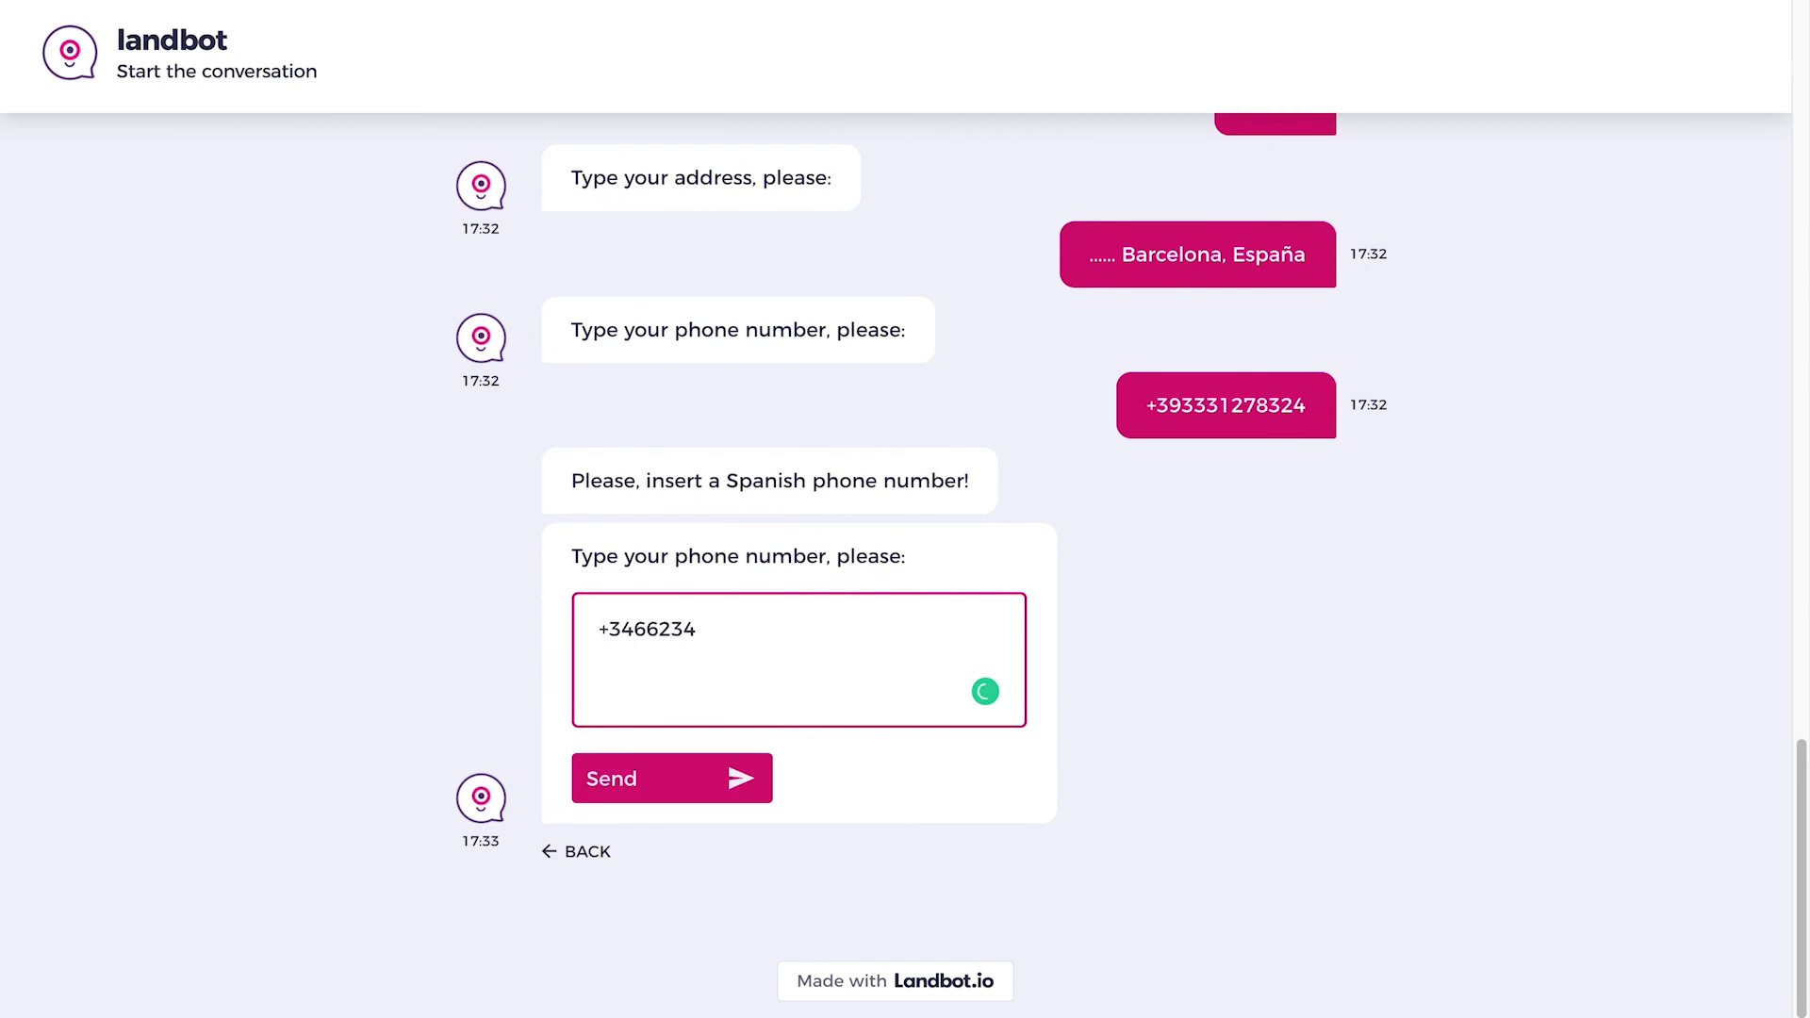
pyautogui.click(701, 775)
pyautogui.click(703, 782)
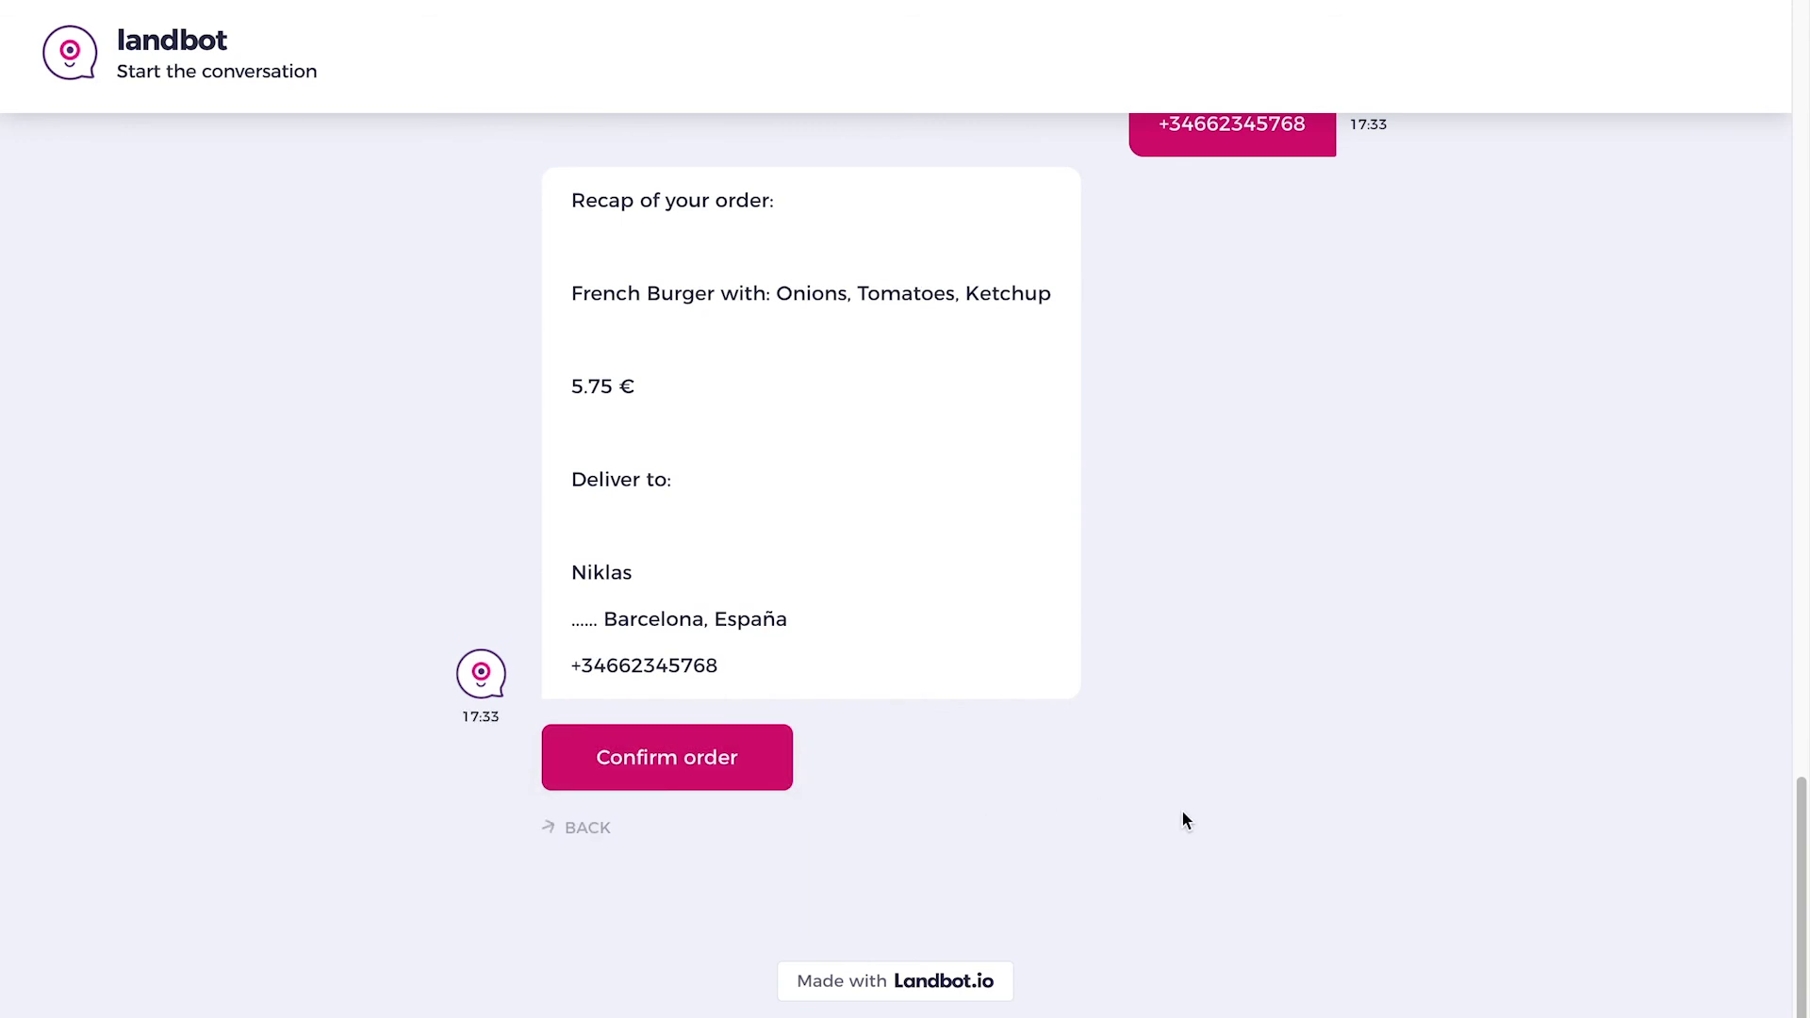